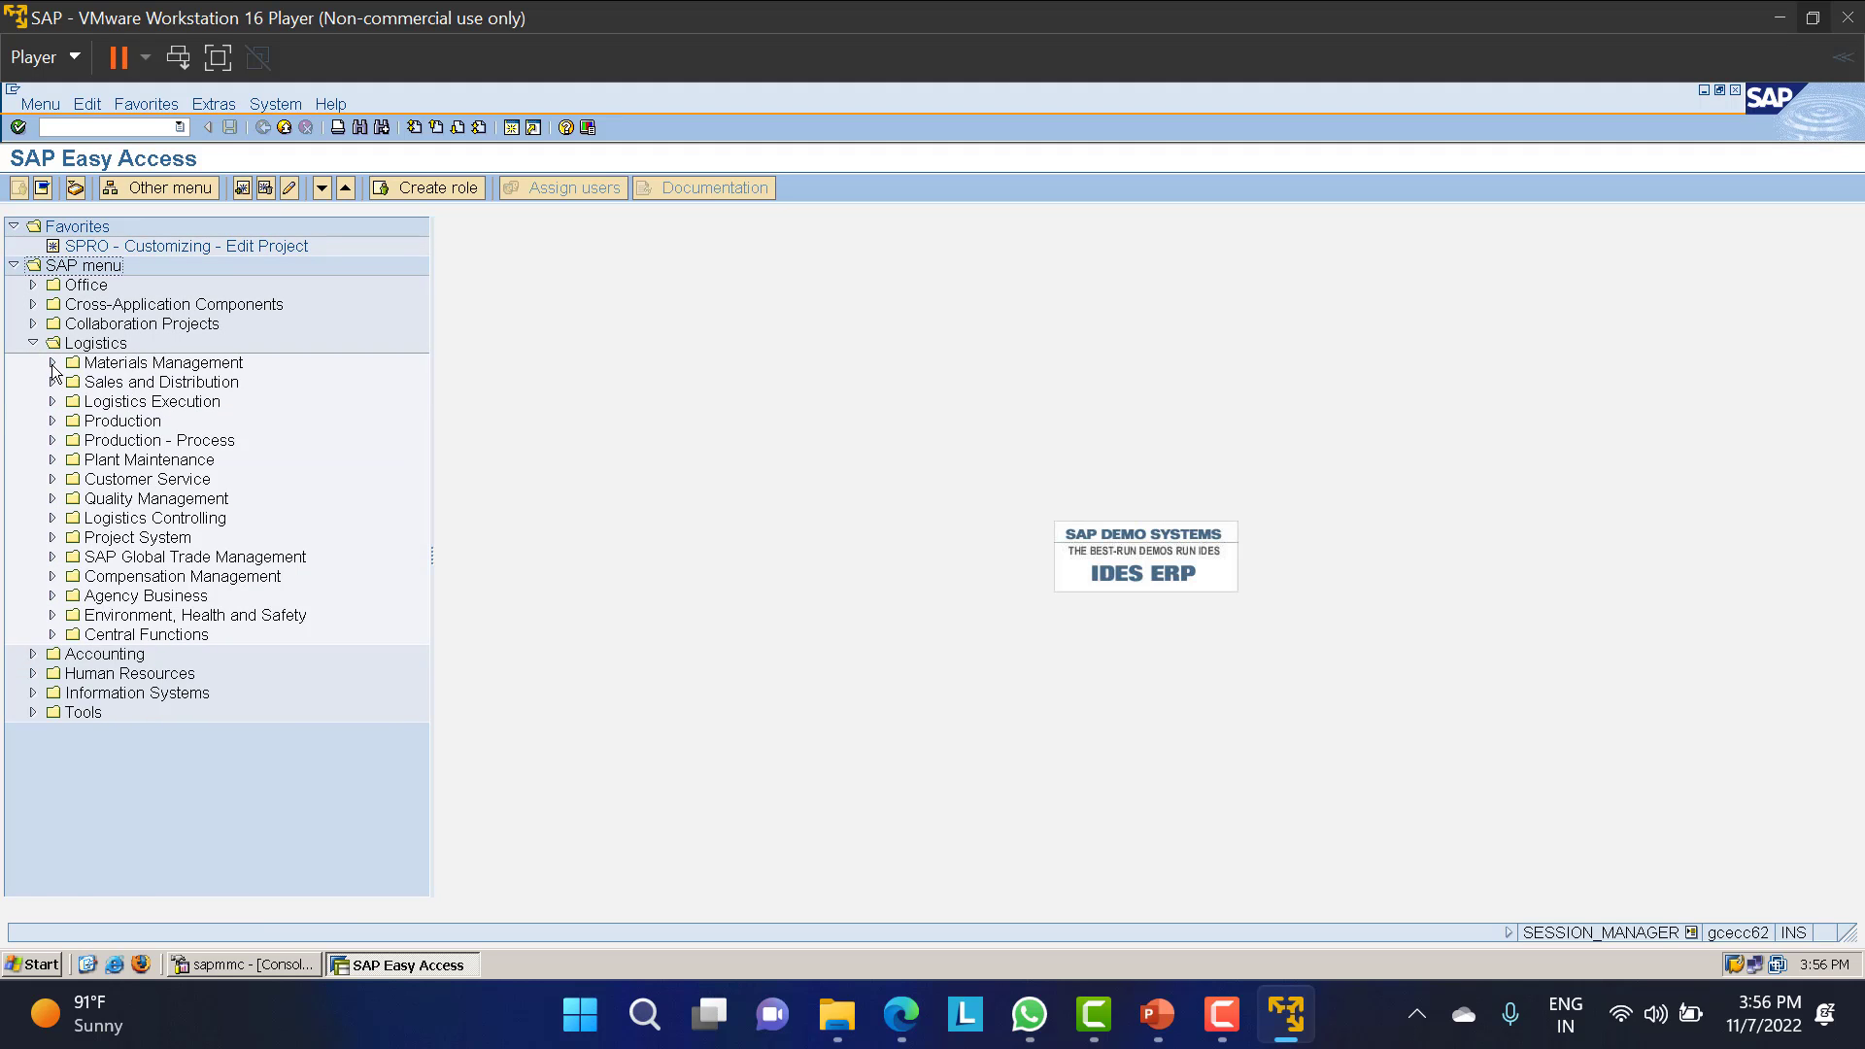
Open the AC03 Service Master transaction from Logistics > Materials Management > Service Master > Service.
left_click(54, 365)
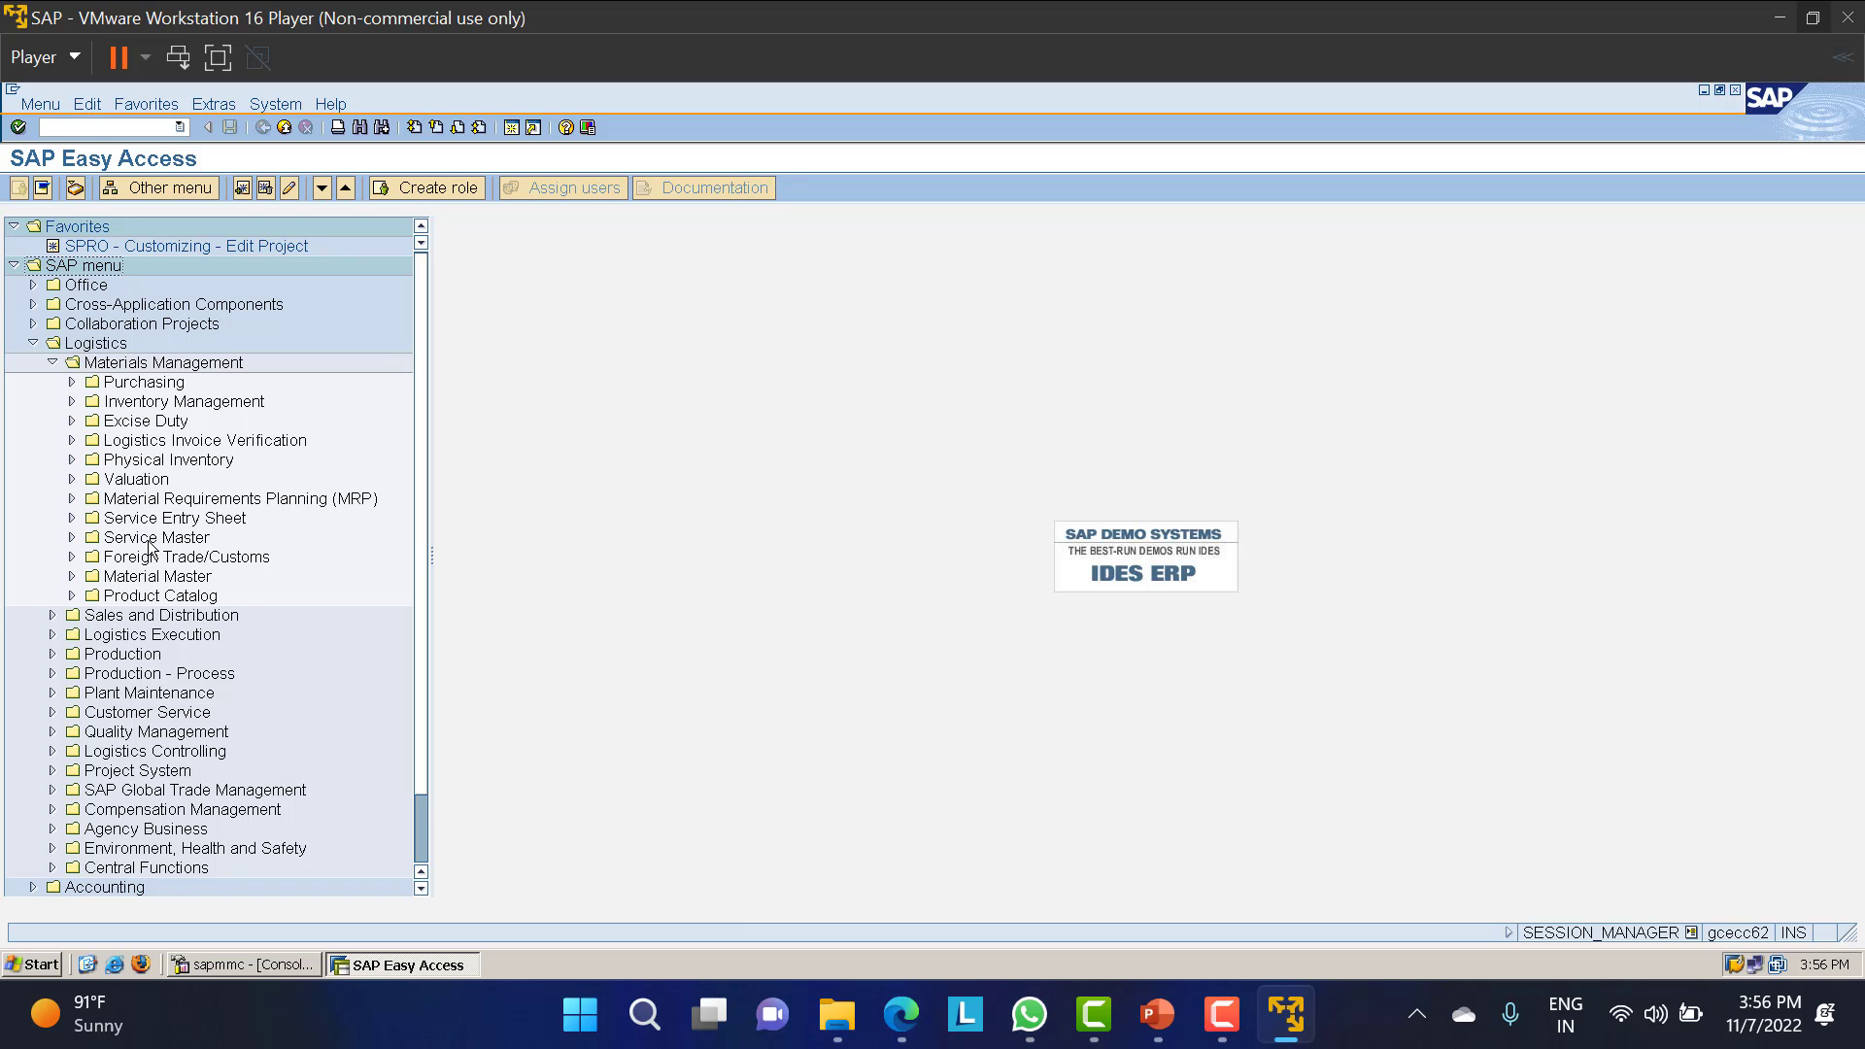
left_click(73, 537)
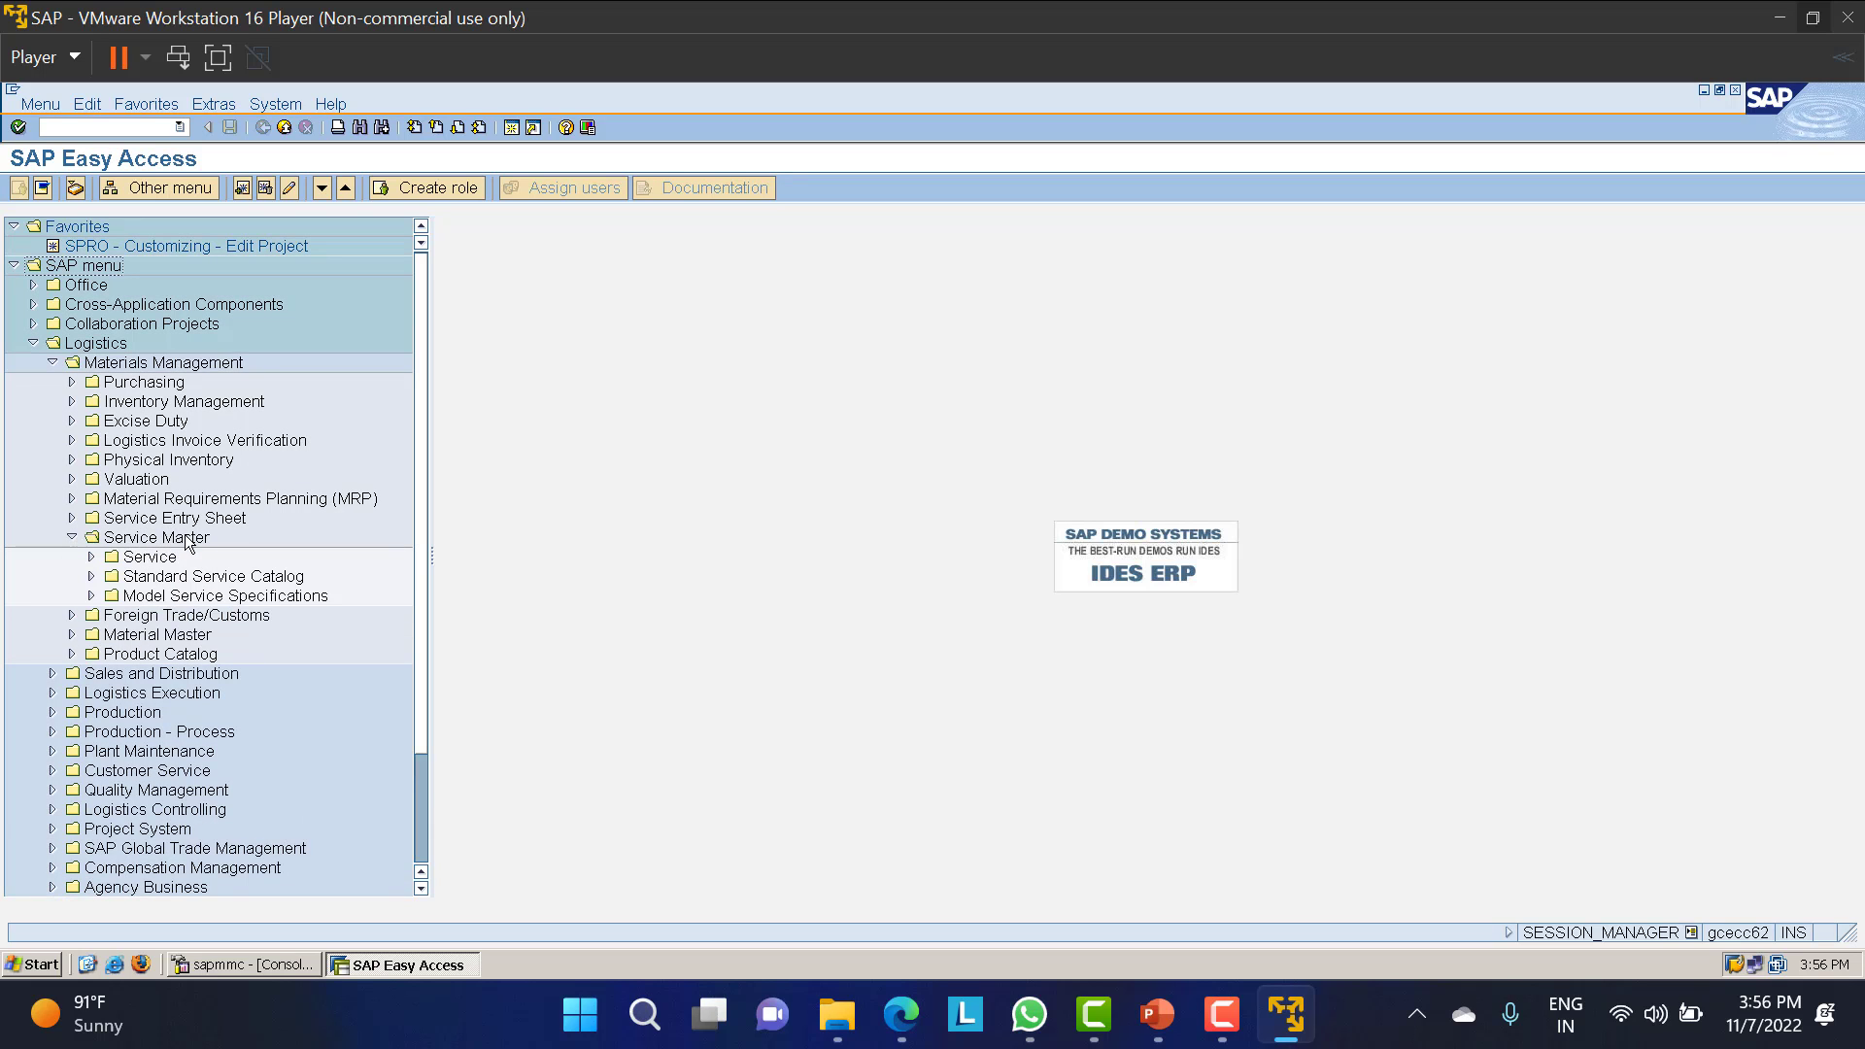
left_click(91, 556)
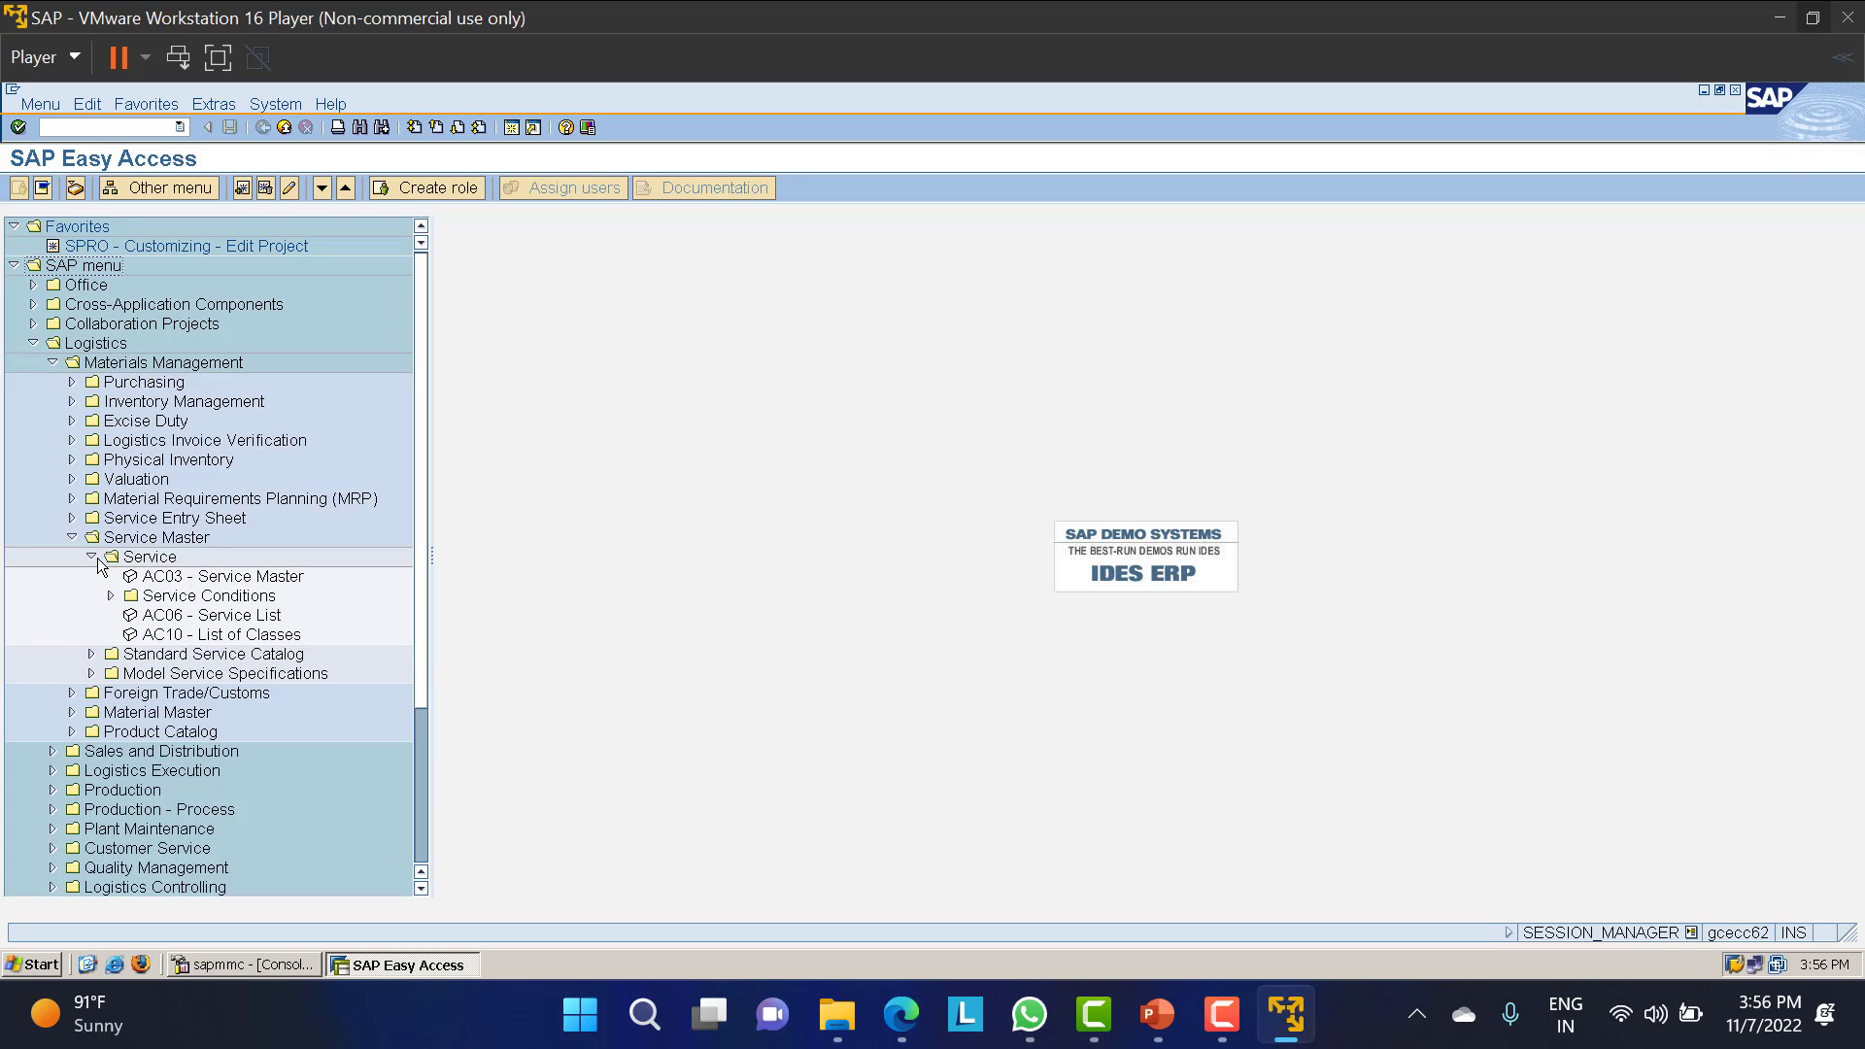
double_click(182, 578)
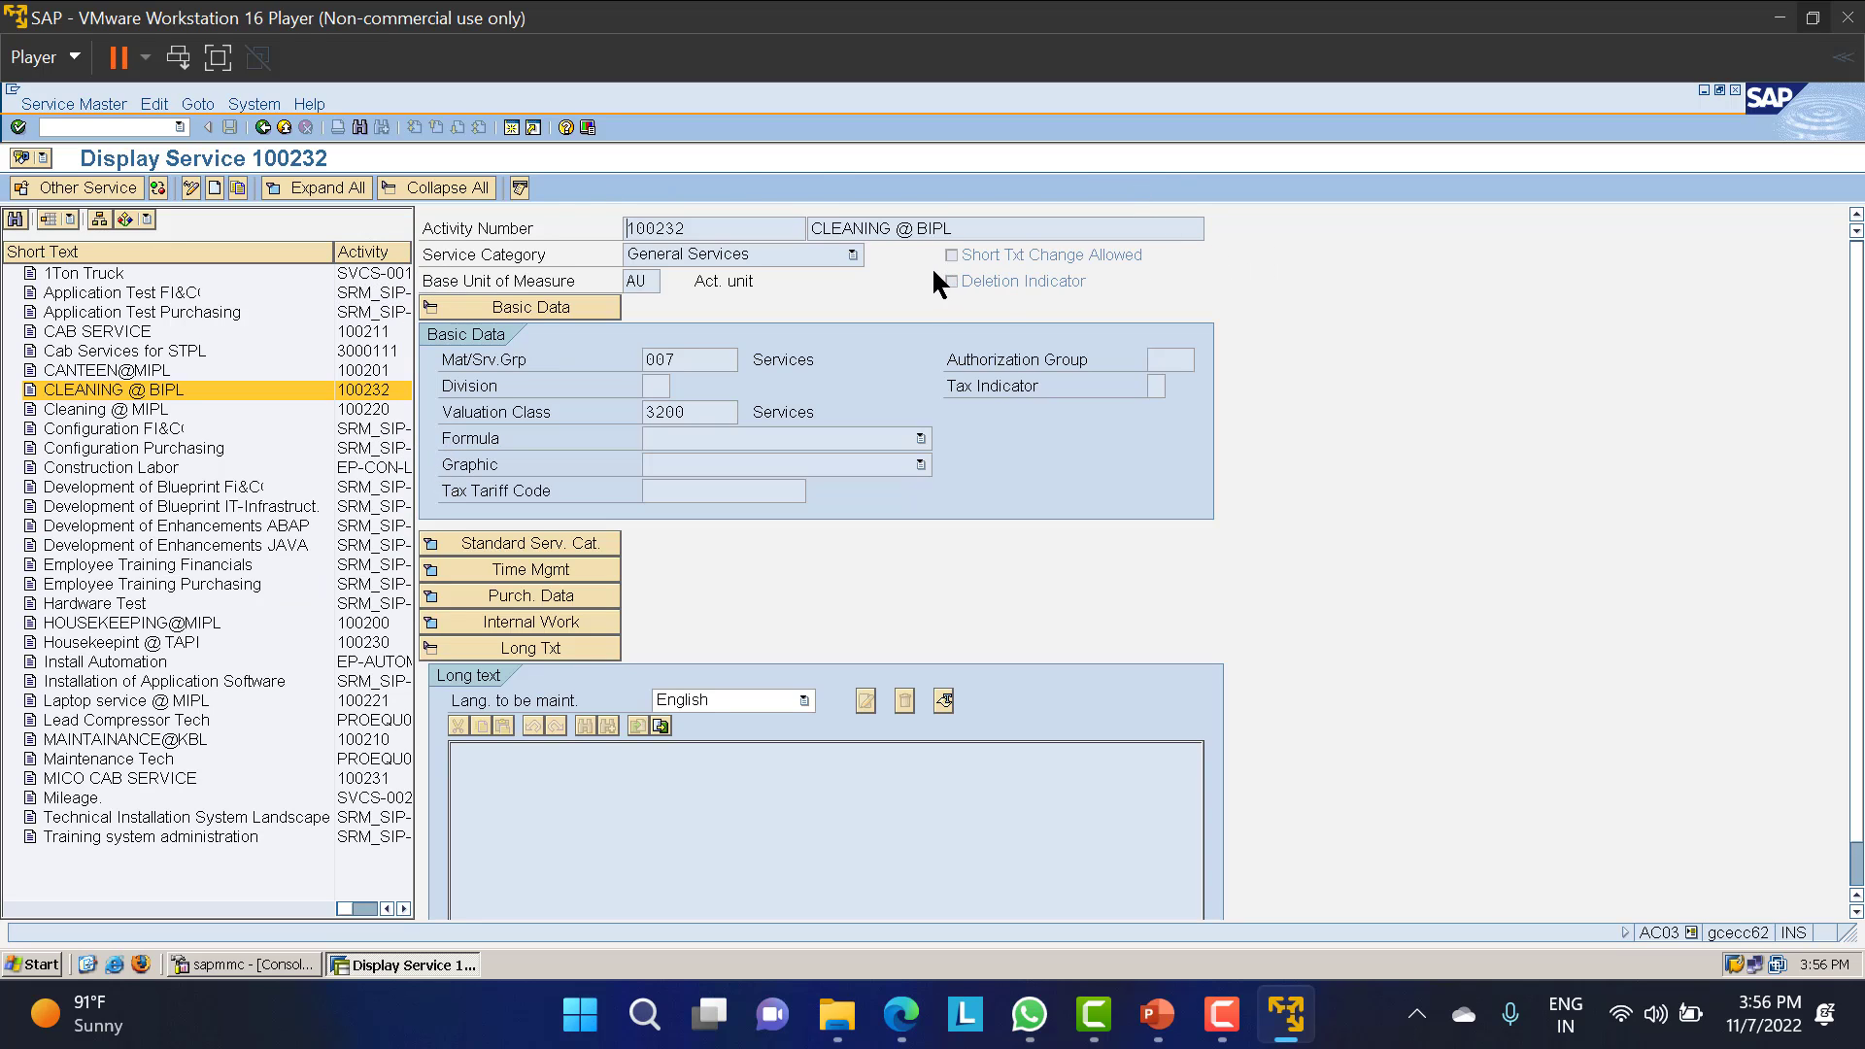
Start creating a new service master record from the displayed service.
key("F9")
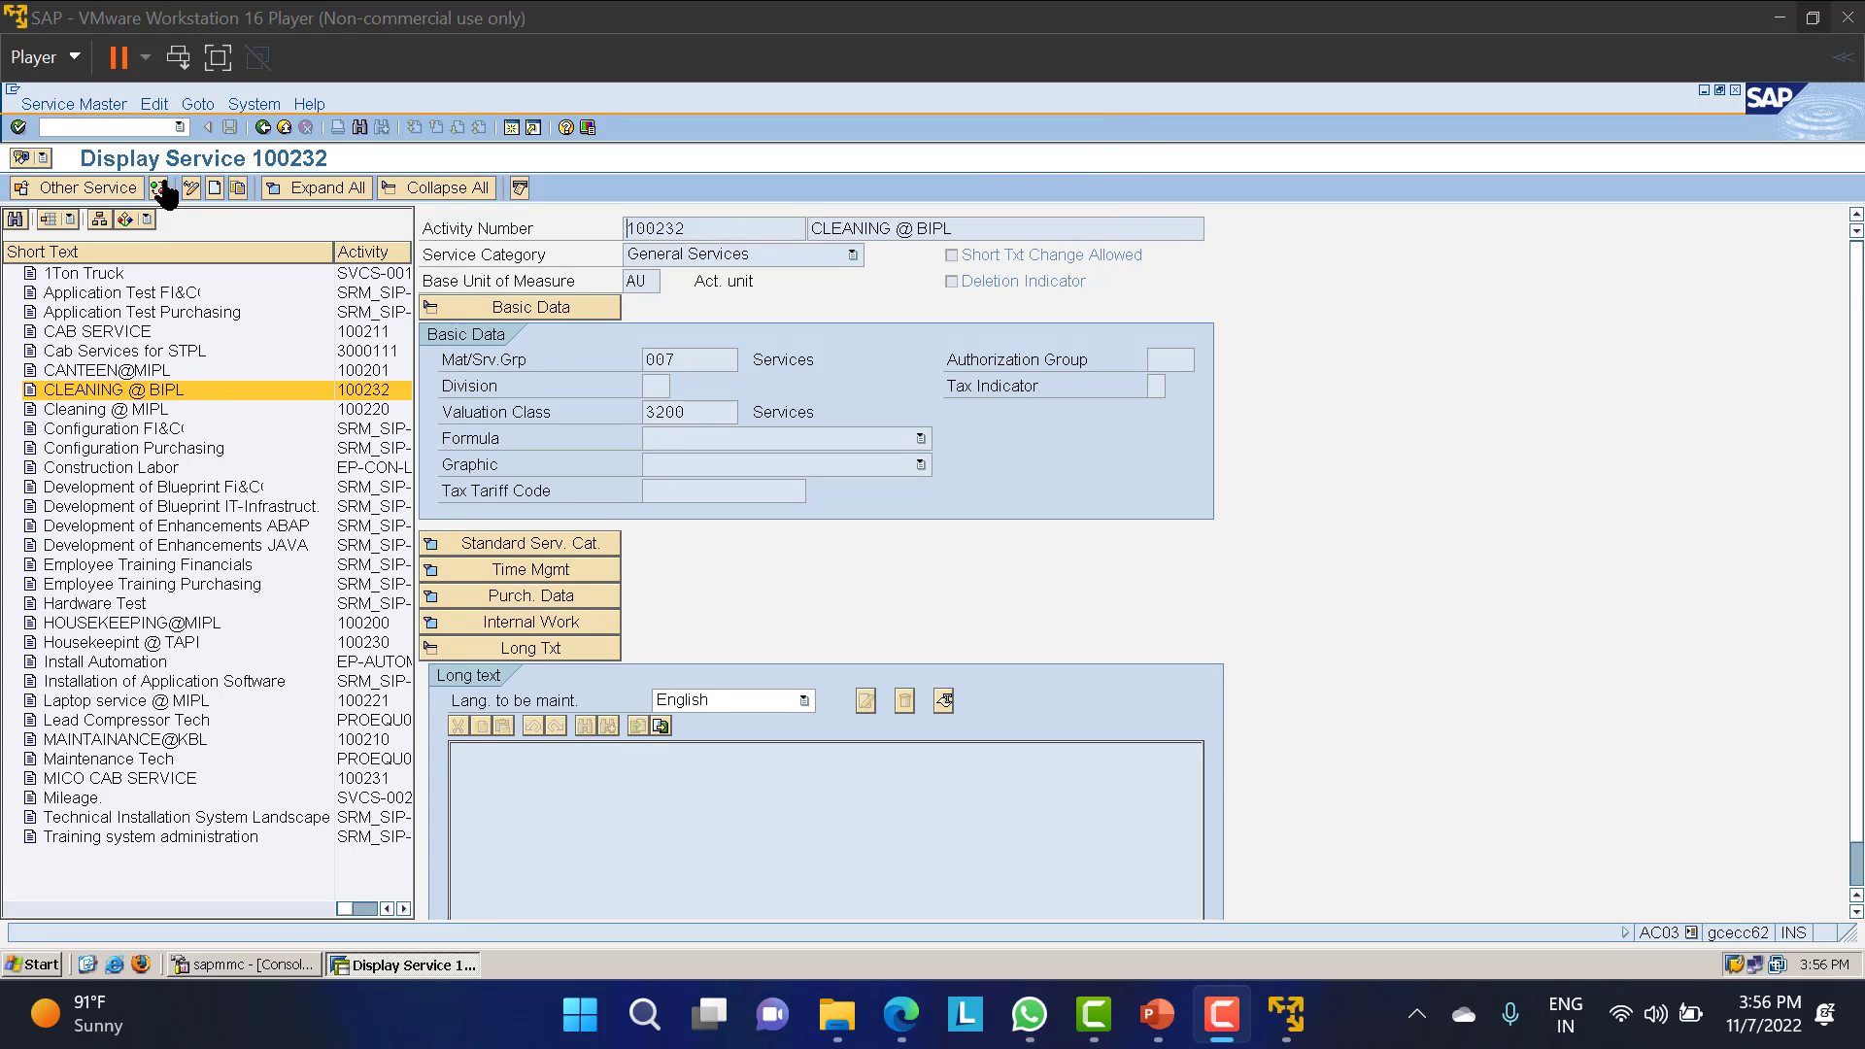
left_click(214, 190)
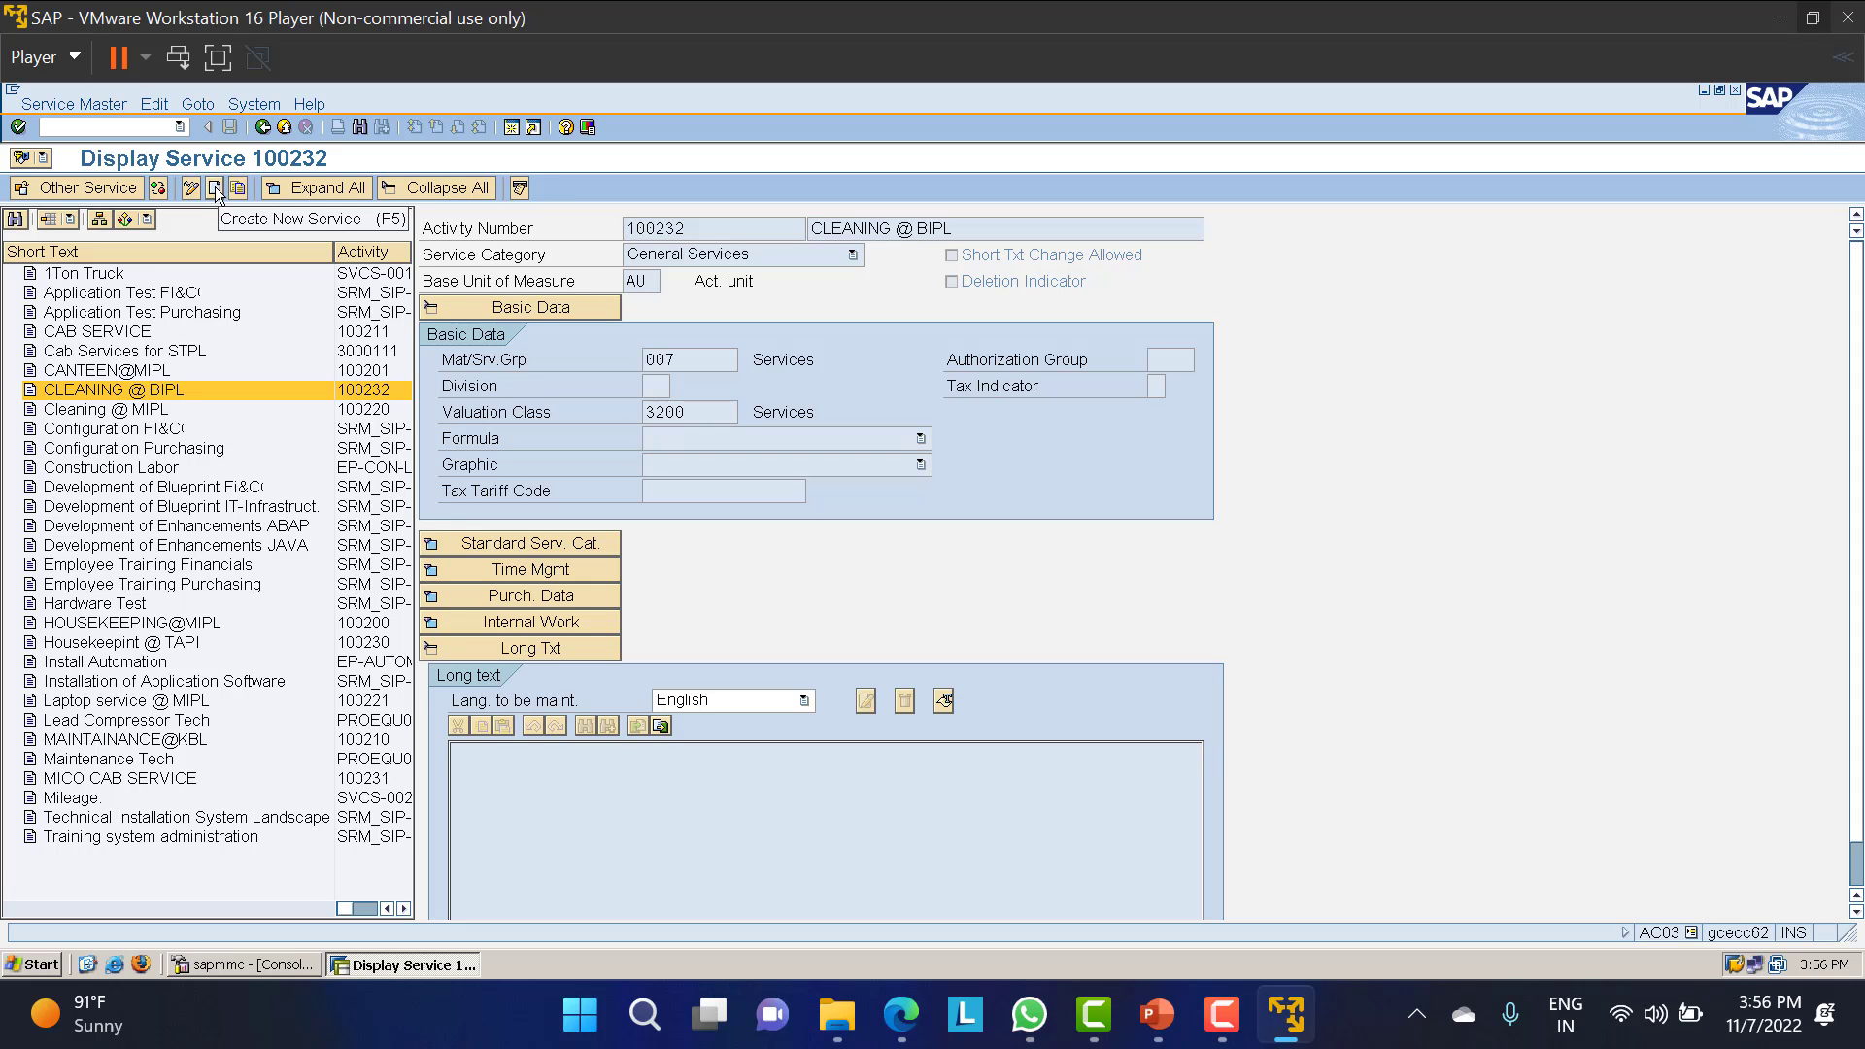
left_click(215, 189)
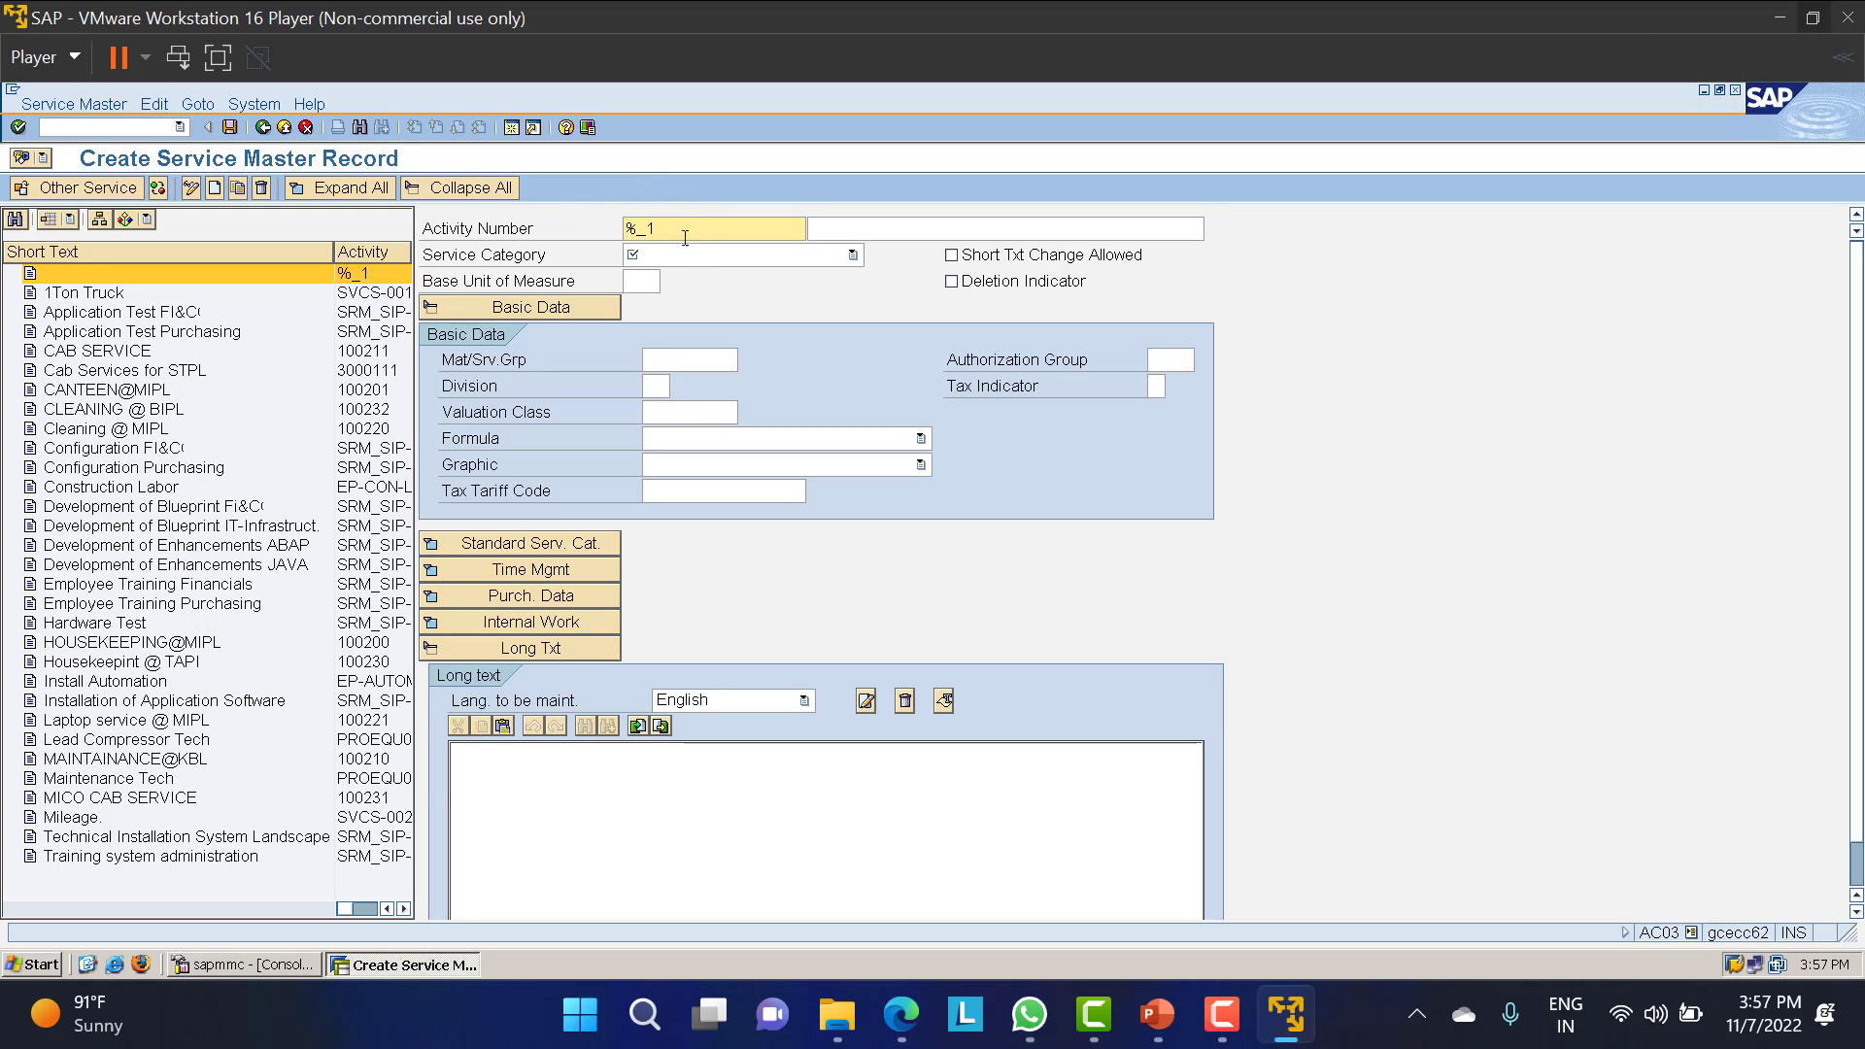
Enter "CLEANING @ LT01" as the short text of the new service.
left_click(923, 229)
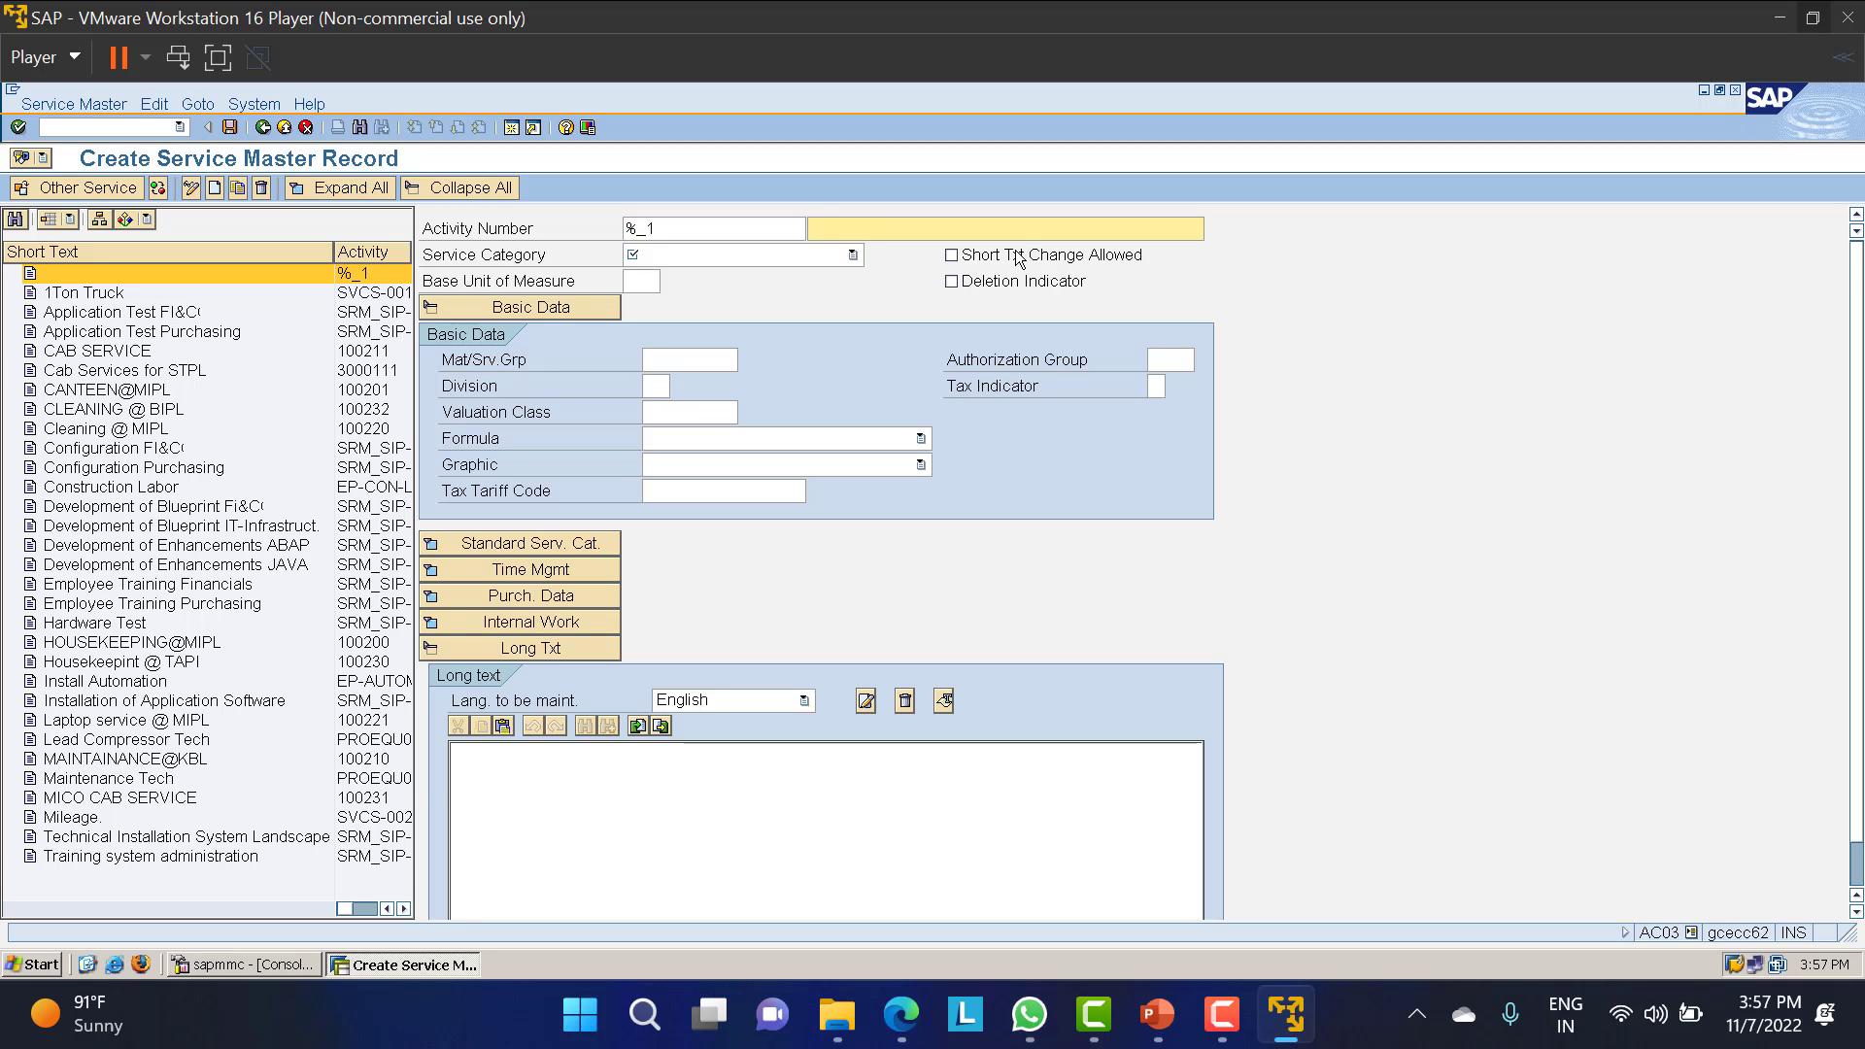
type("CLEANING ")
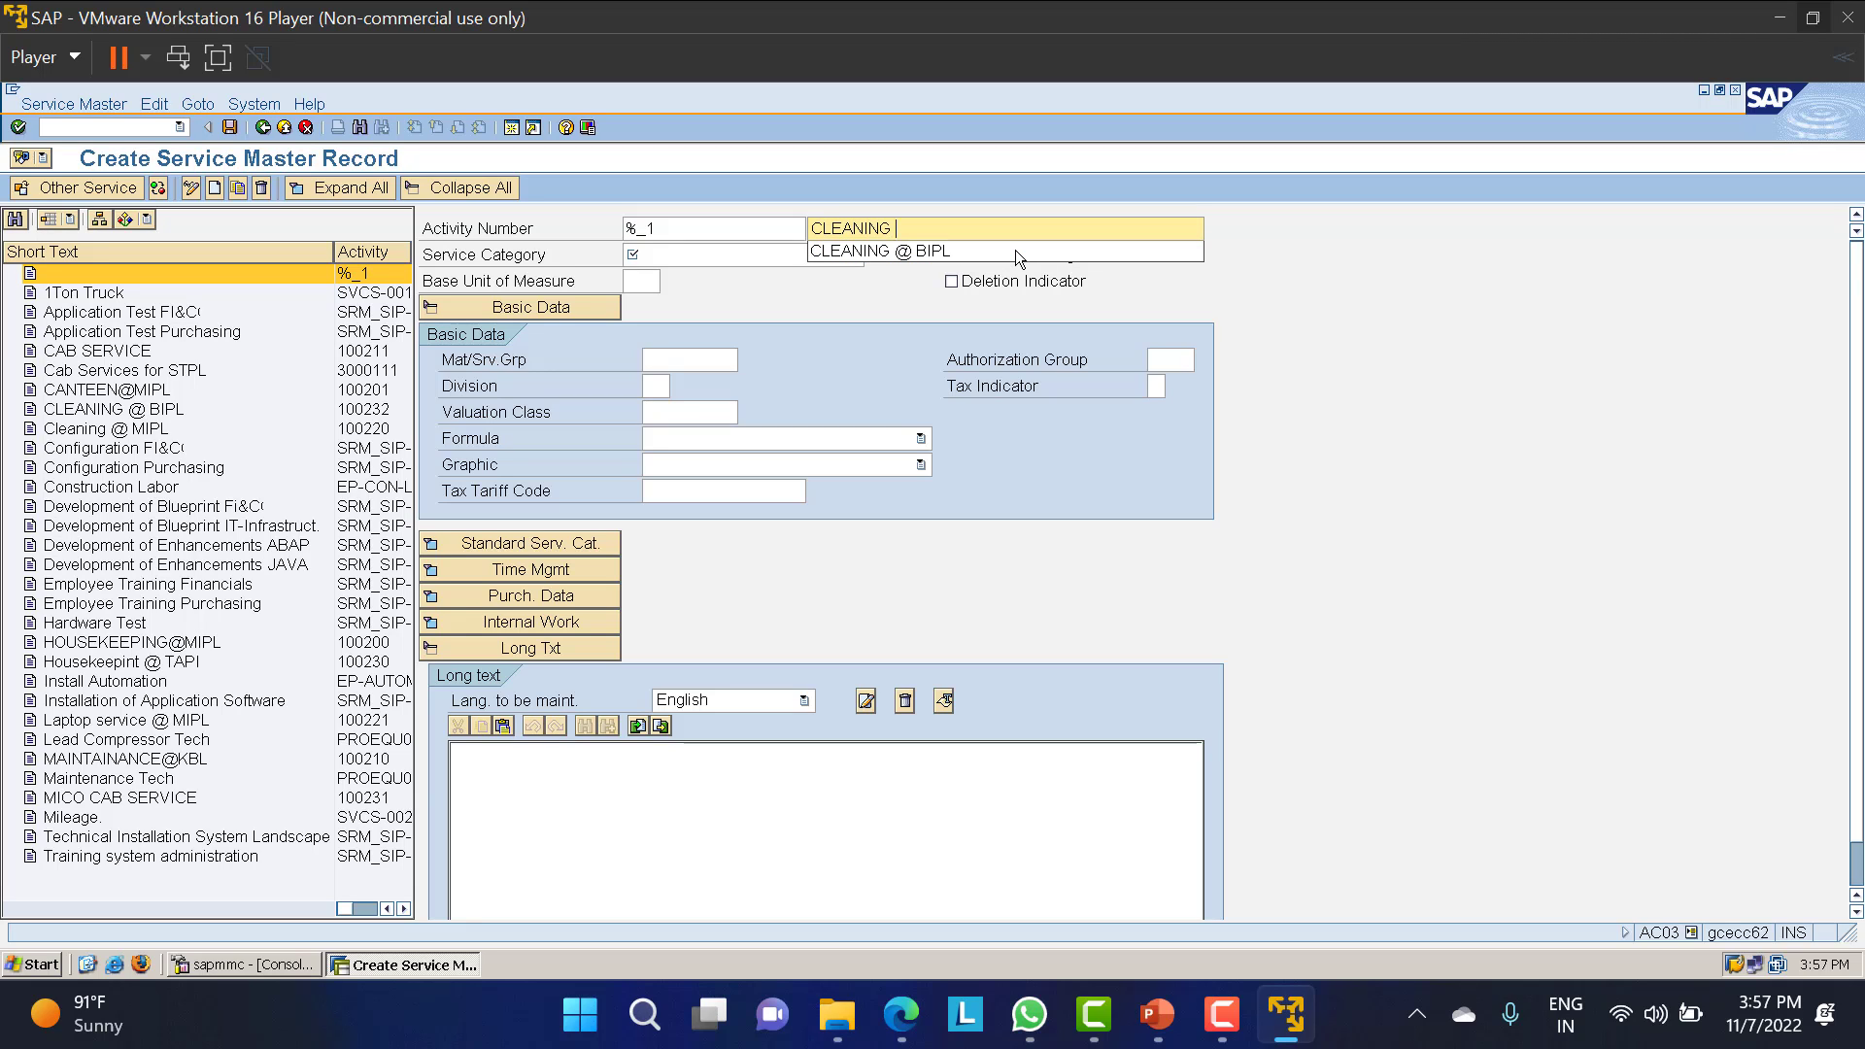
type("AC")
key("BackSpace")
key("BackSpace")
key("BackSpace")
key("BackSpace")
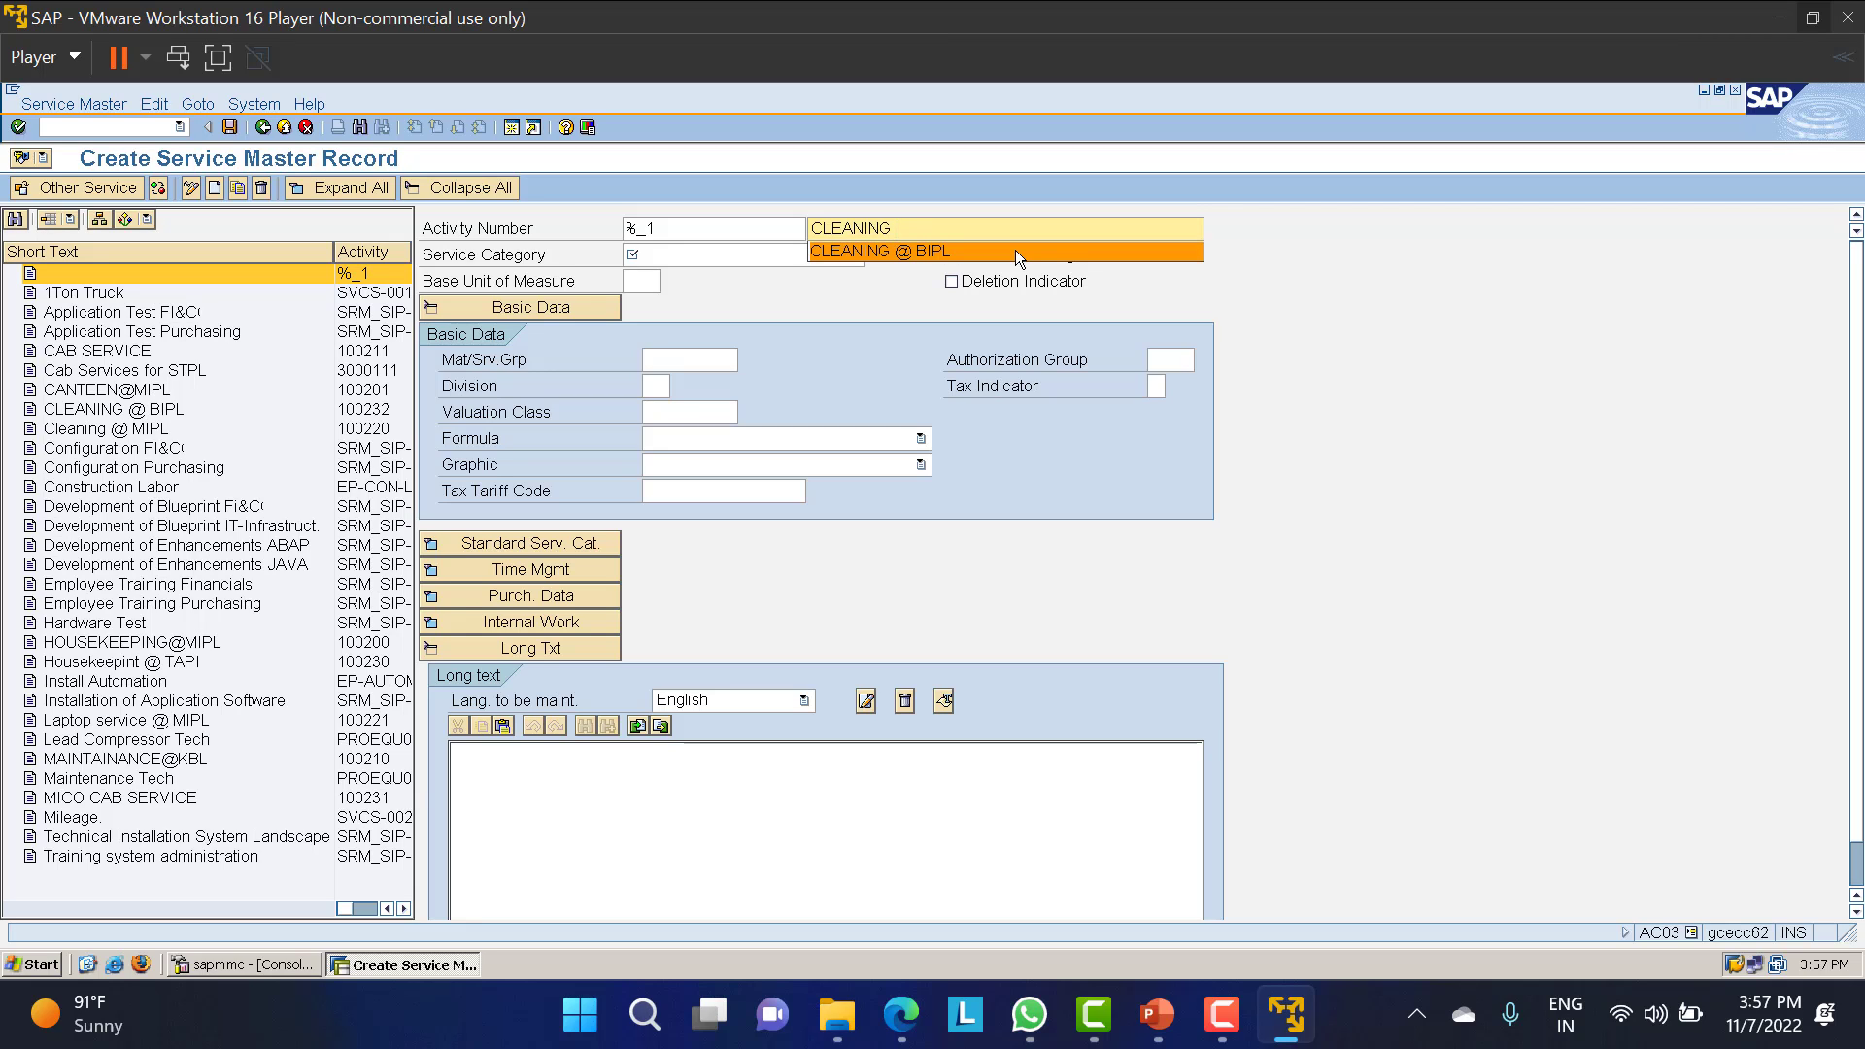
type("@ ")
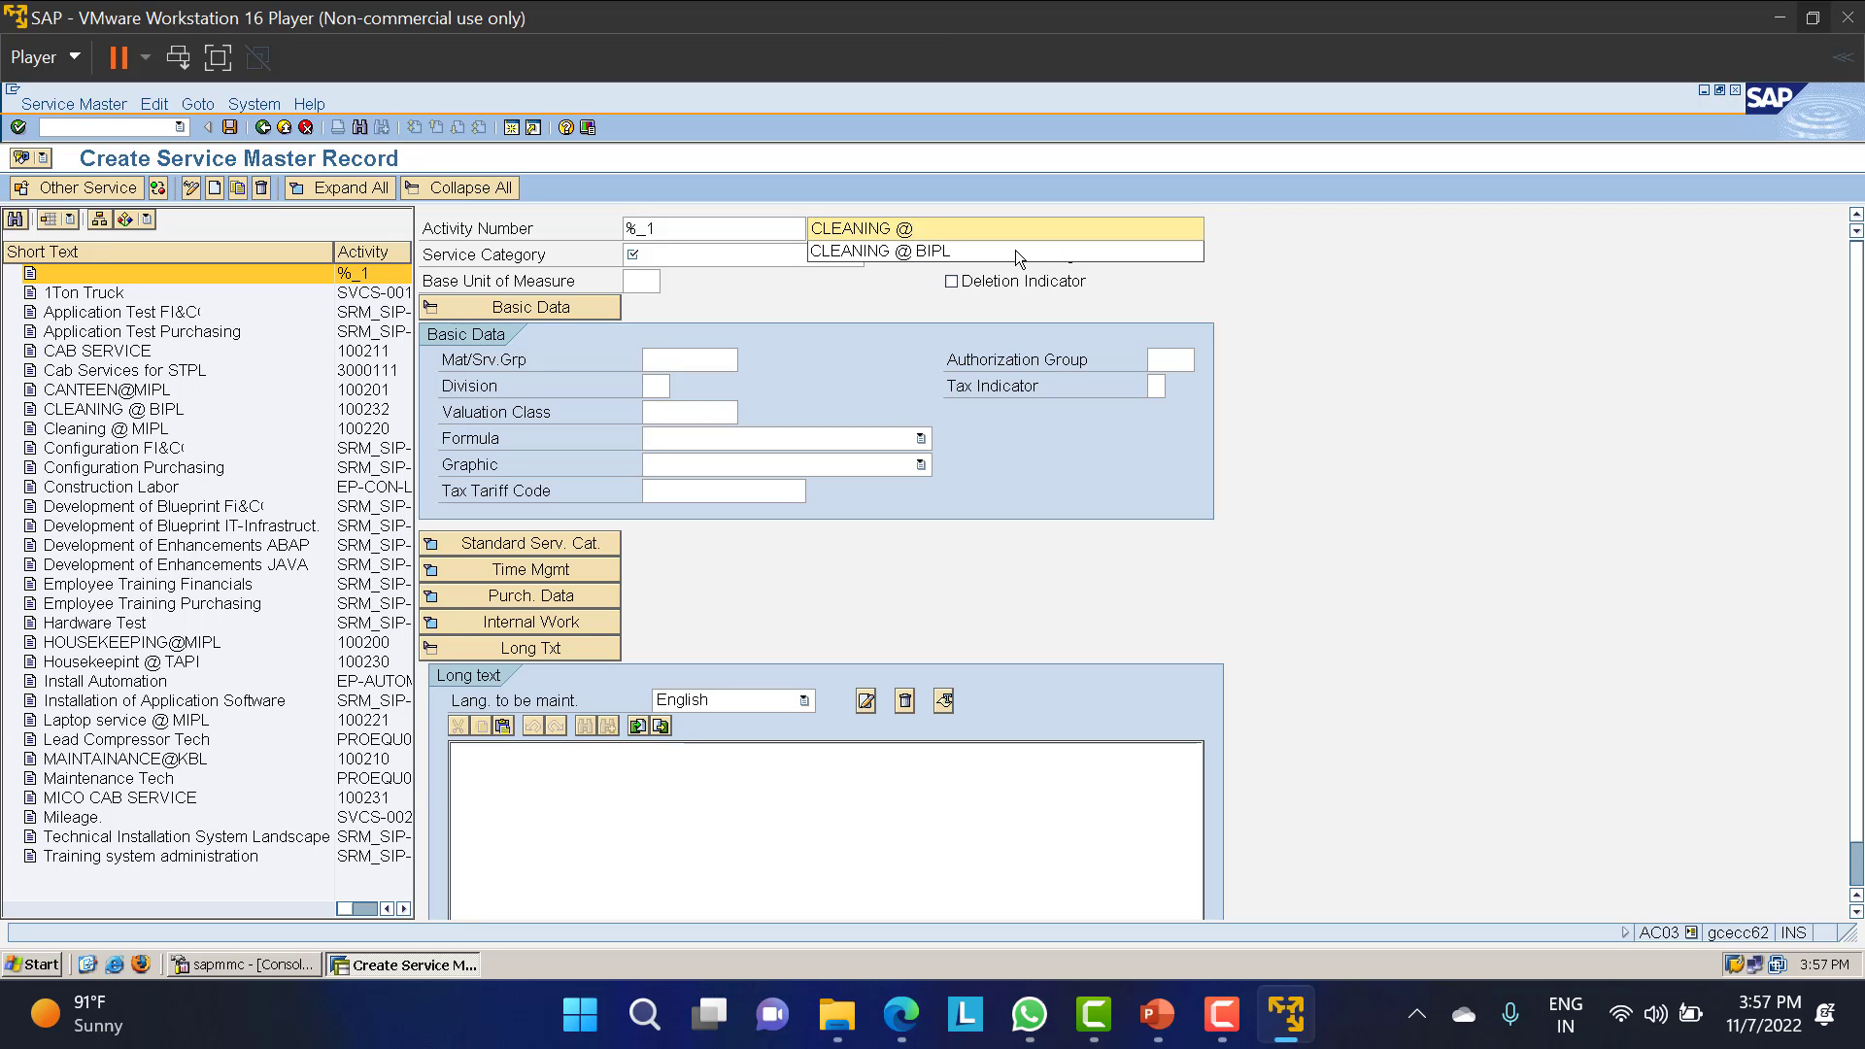
type("LT01")
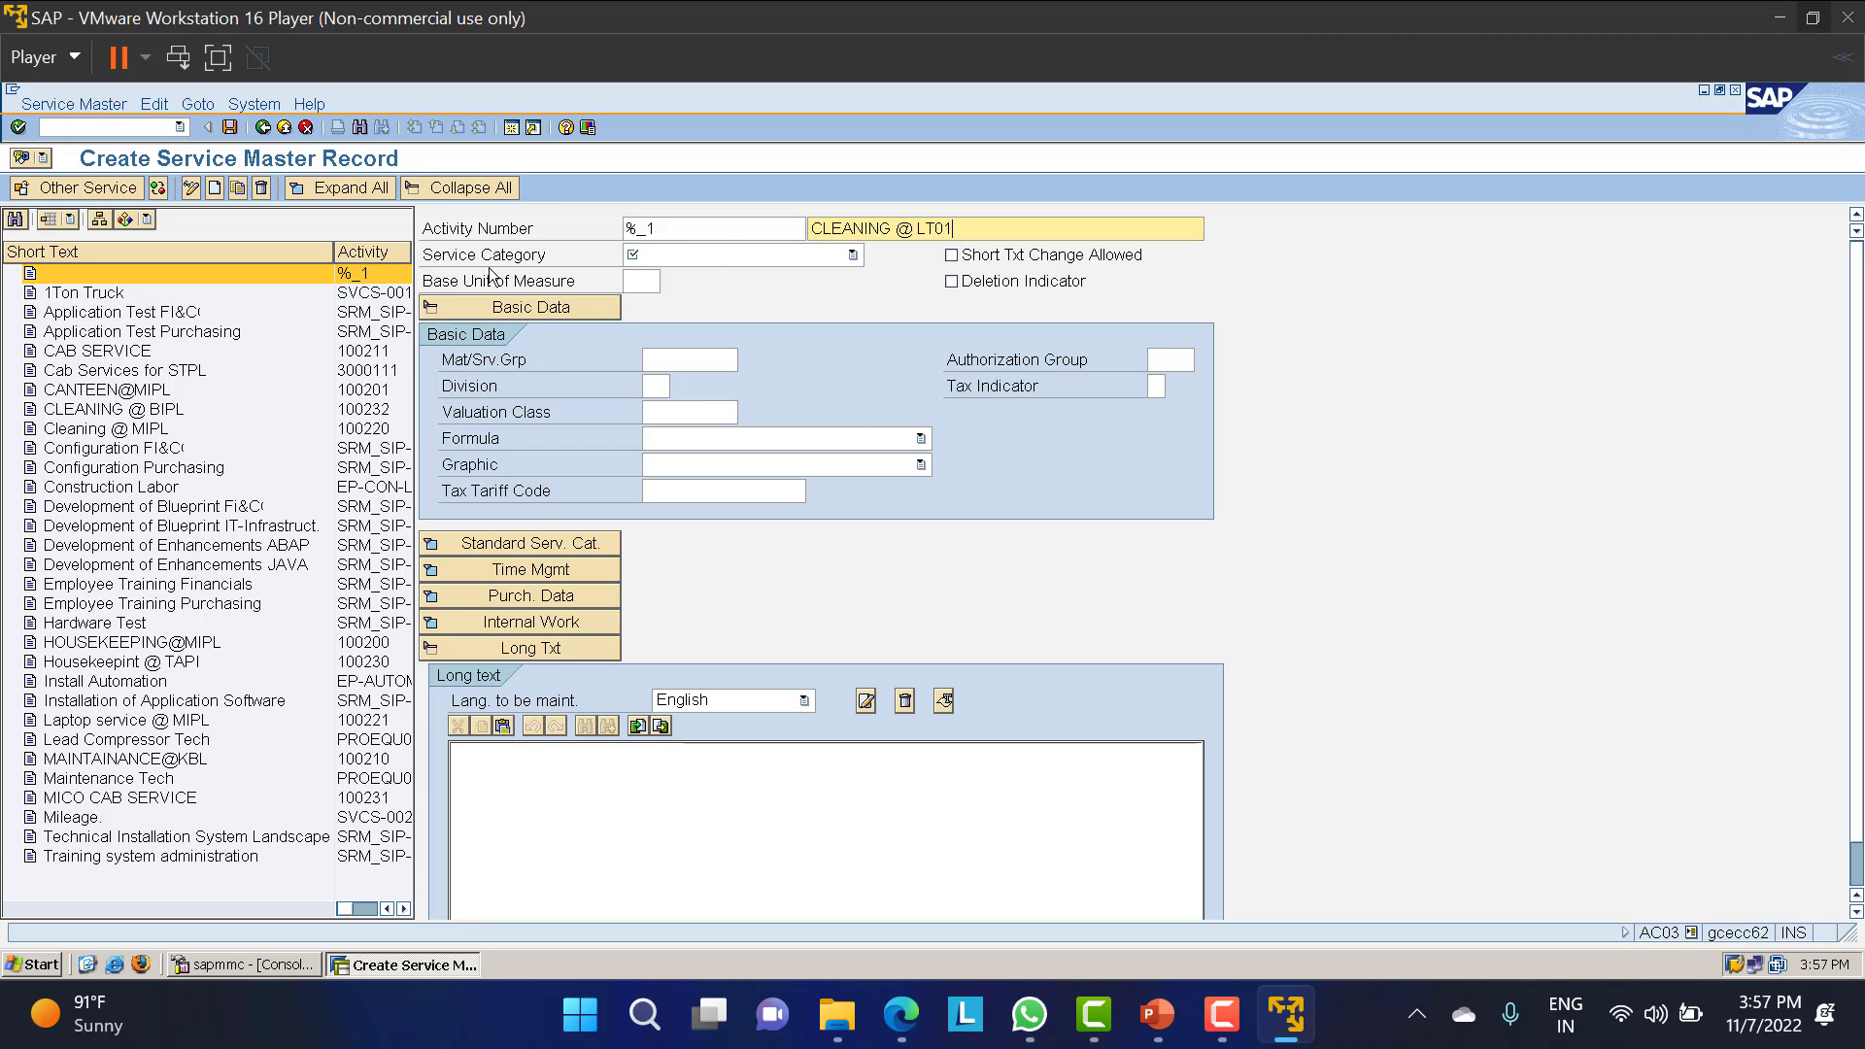
Set the service category to General Services and the base unit of measure to AU.
left_click(720, 260)
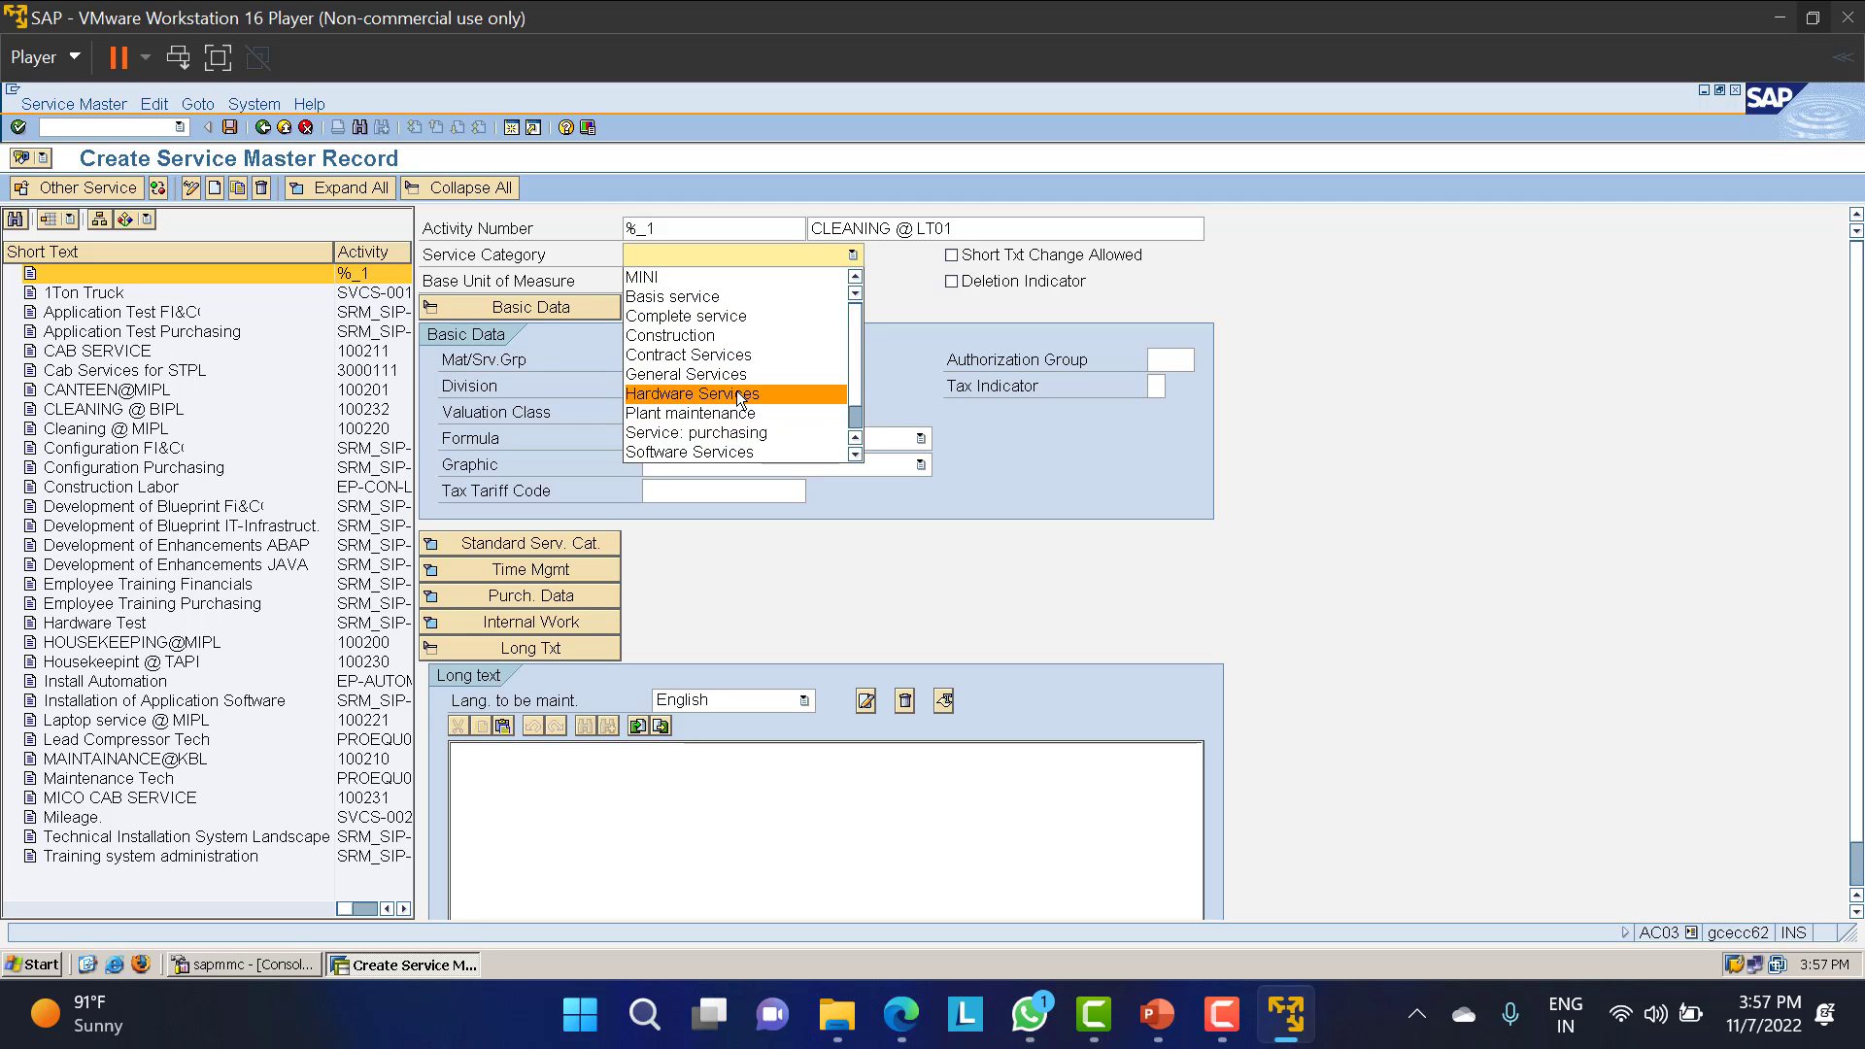
scroll(853, 361, "down", 2)
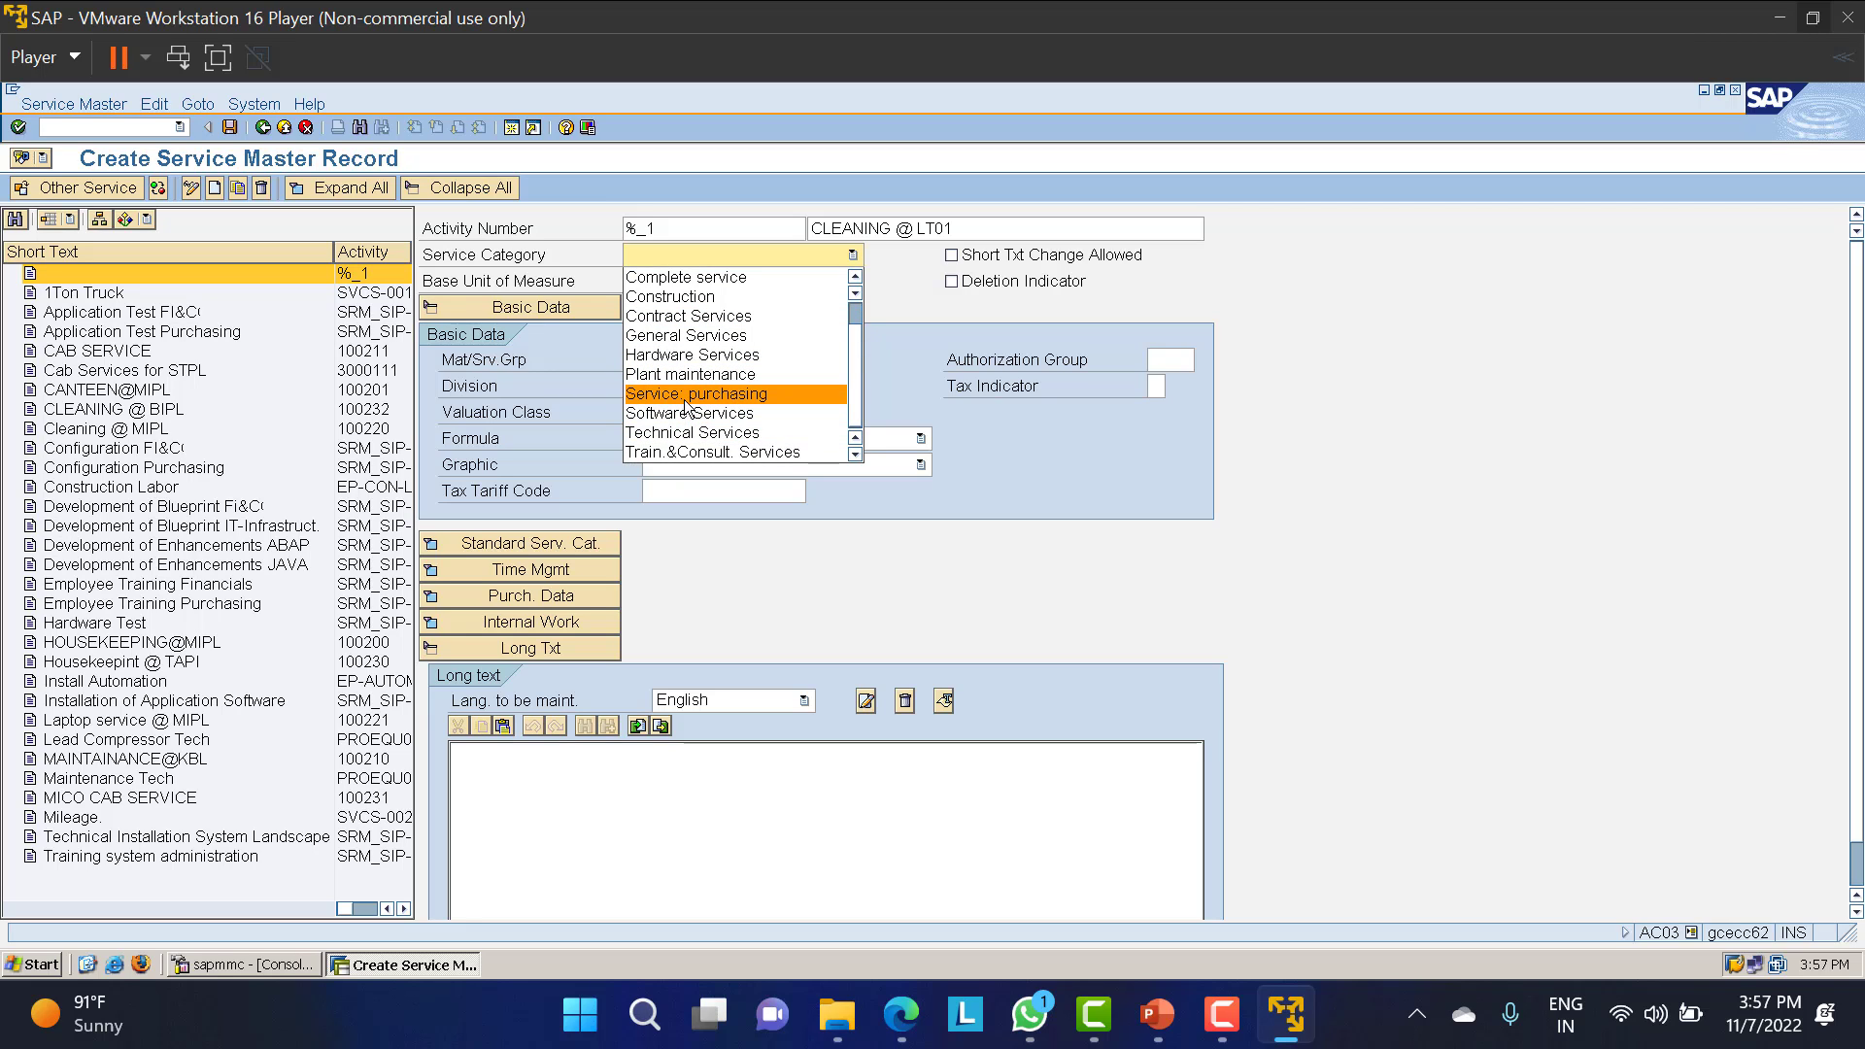
left_click(707, 342)
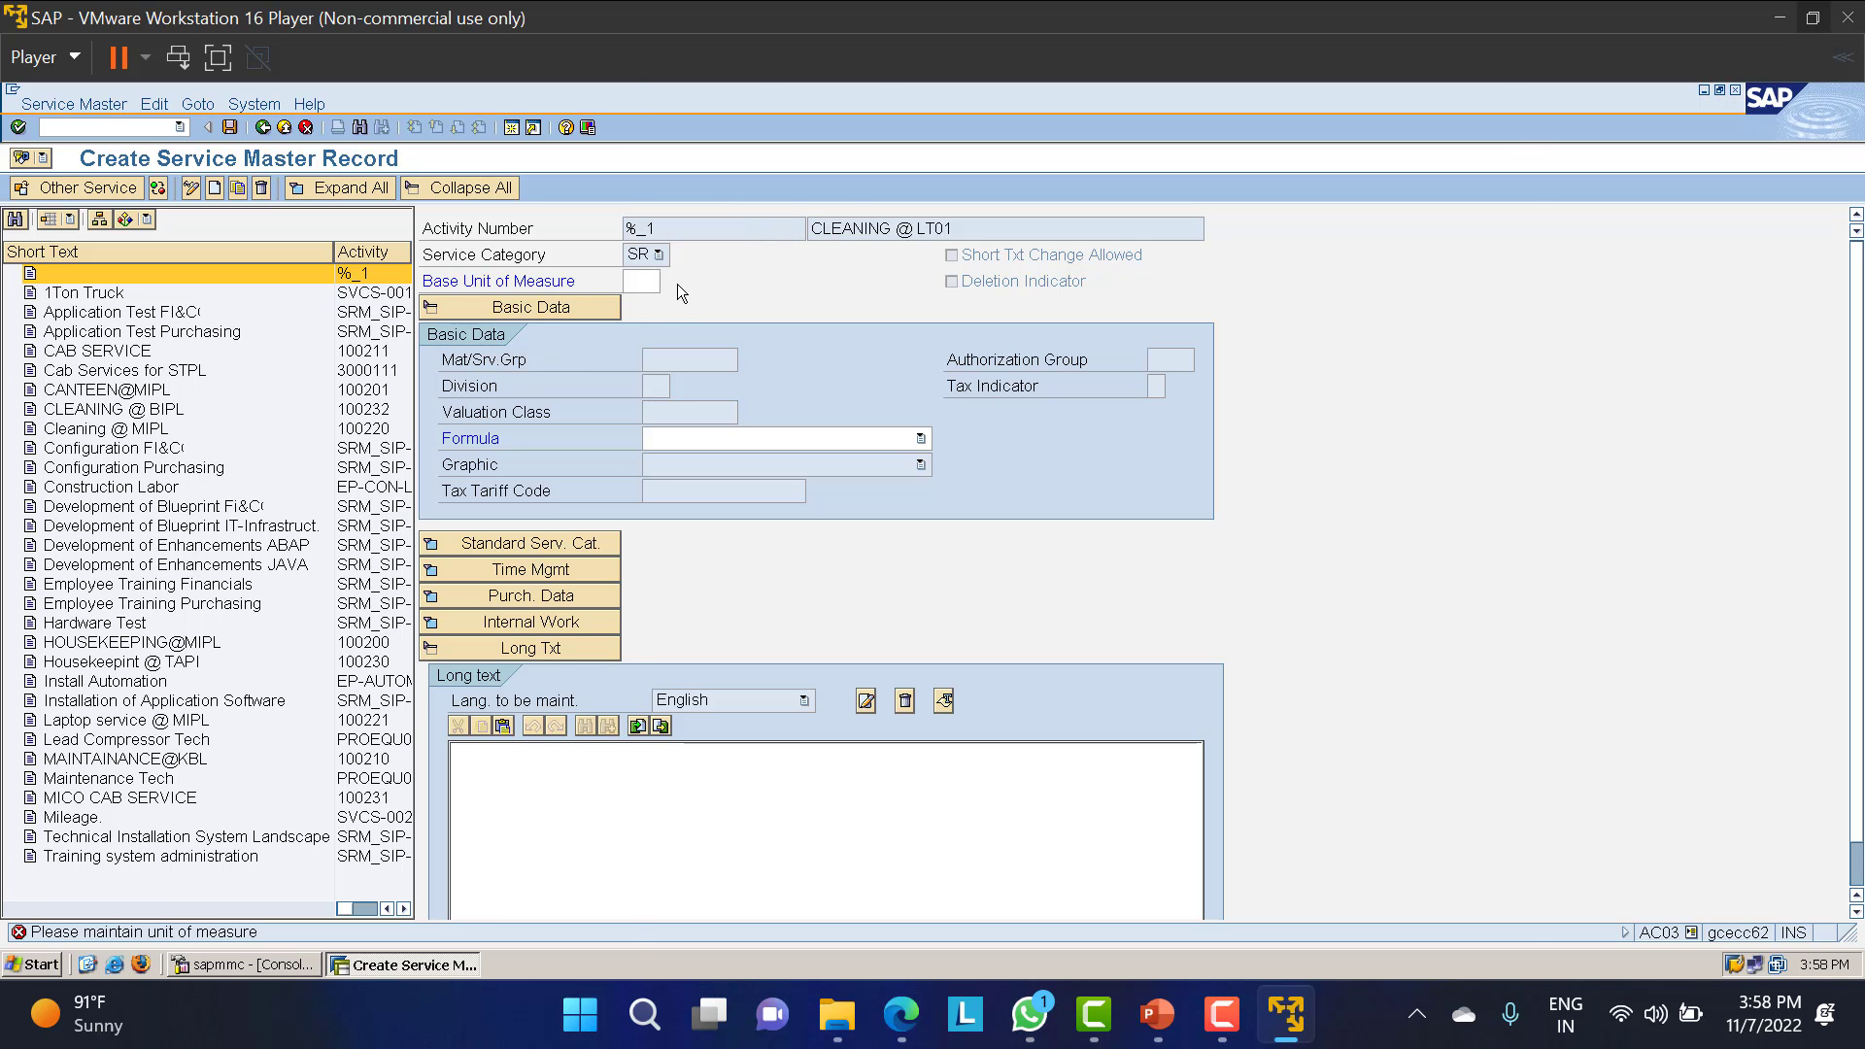
left_click(674, 281)
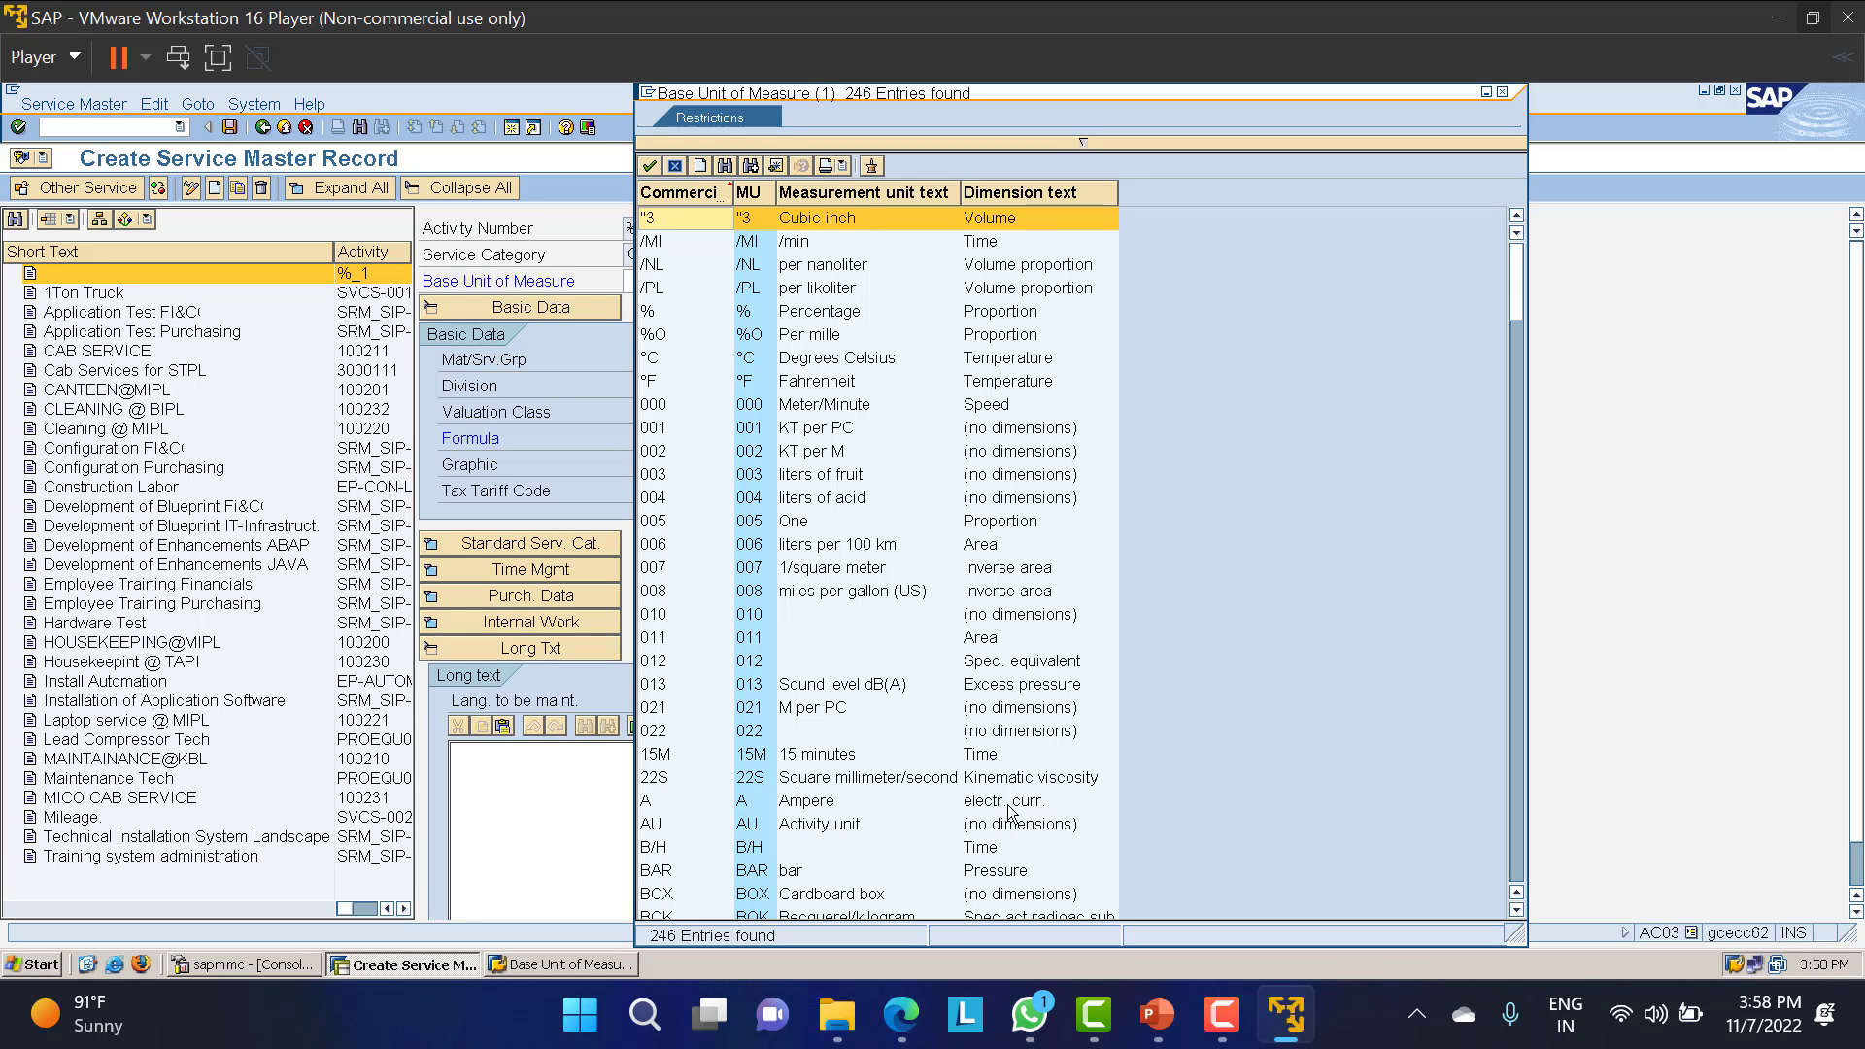
key("Escape")
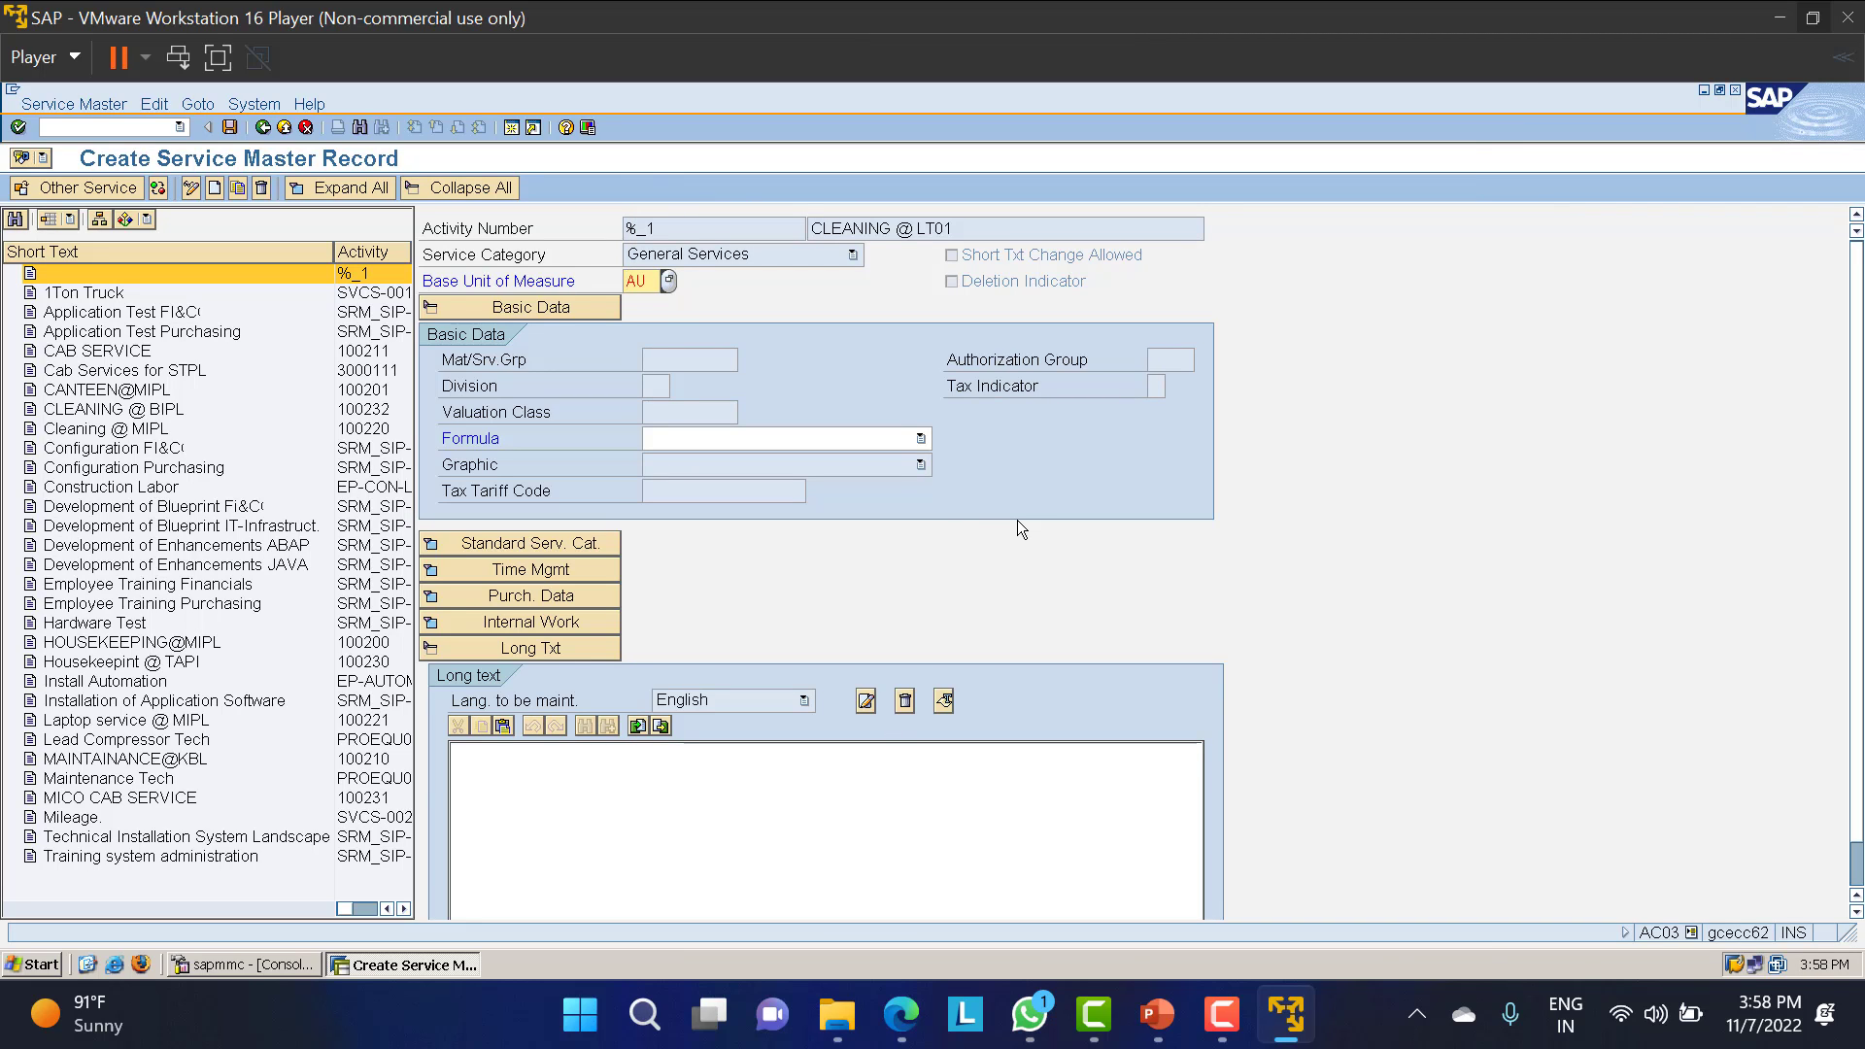
key("Return")
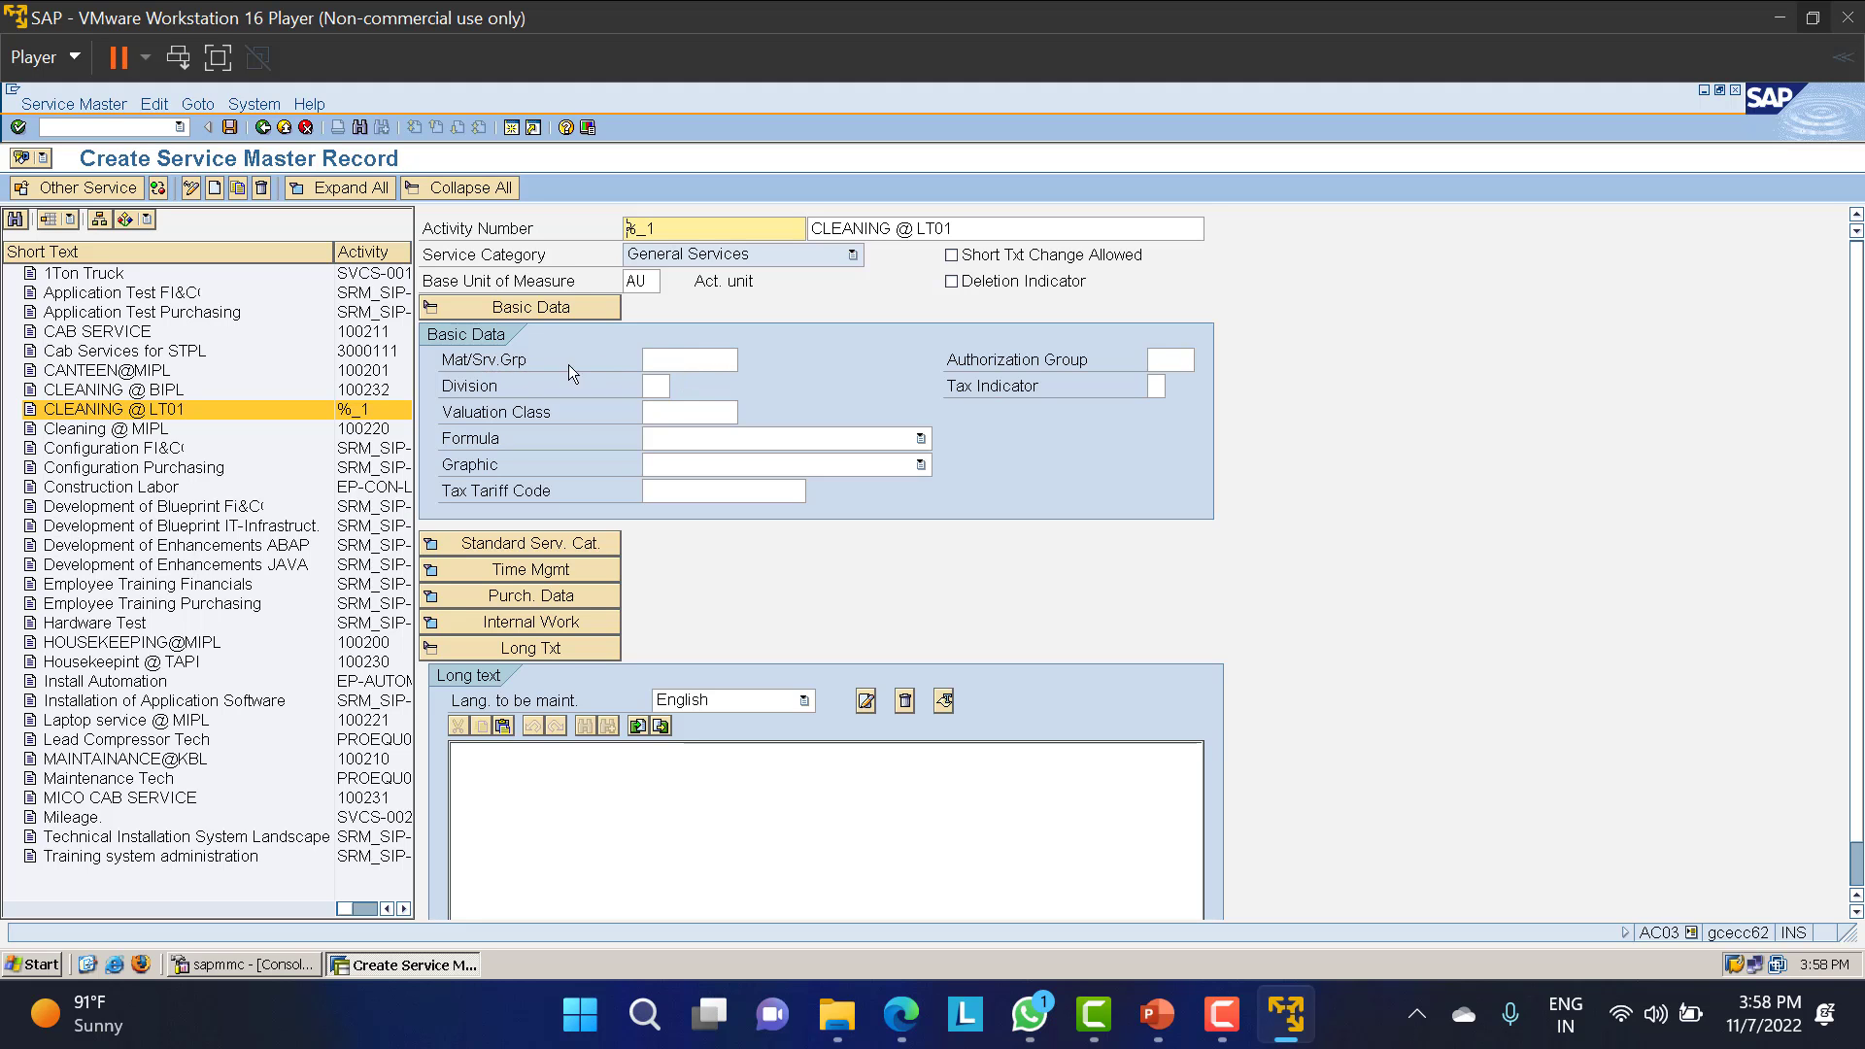
Choose material/service group 007 (Services) in the basic data of the new service.
left_click(710, 358)
left_click(747, 355)
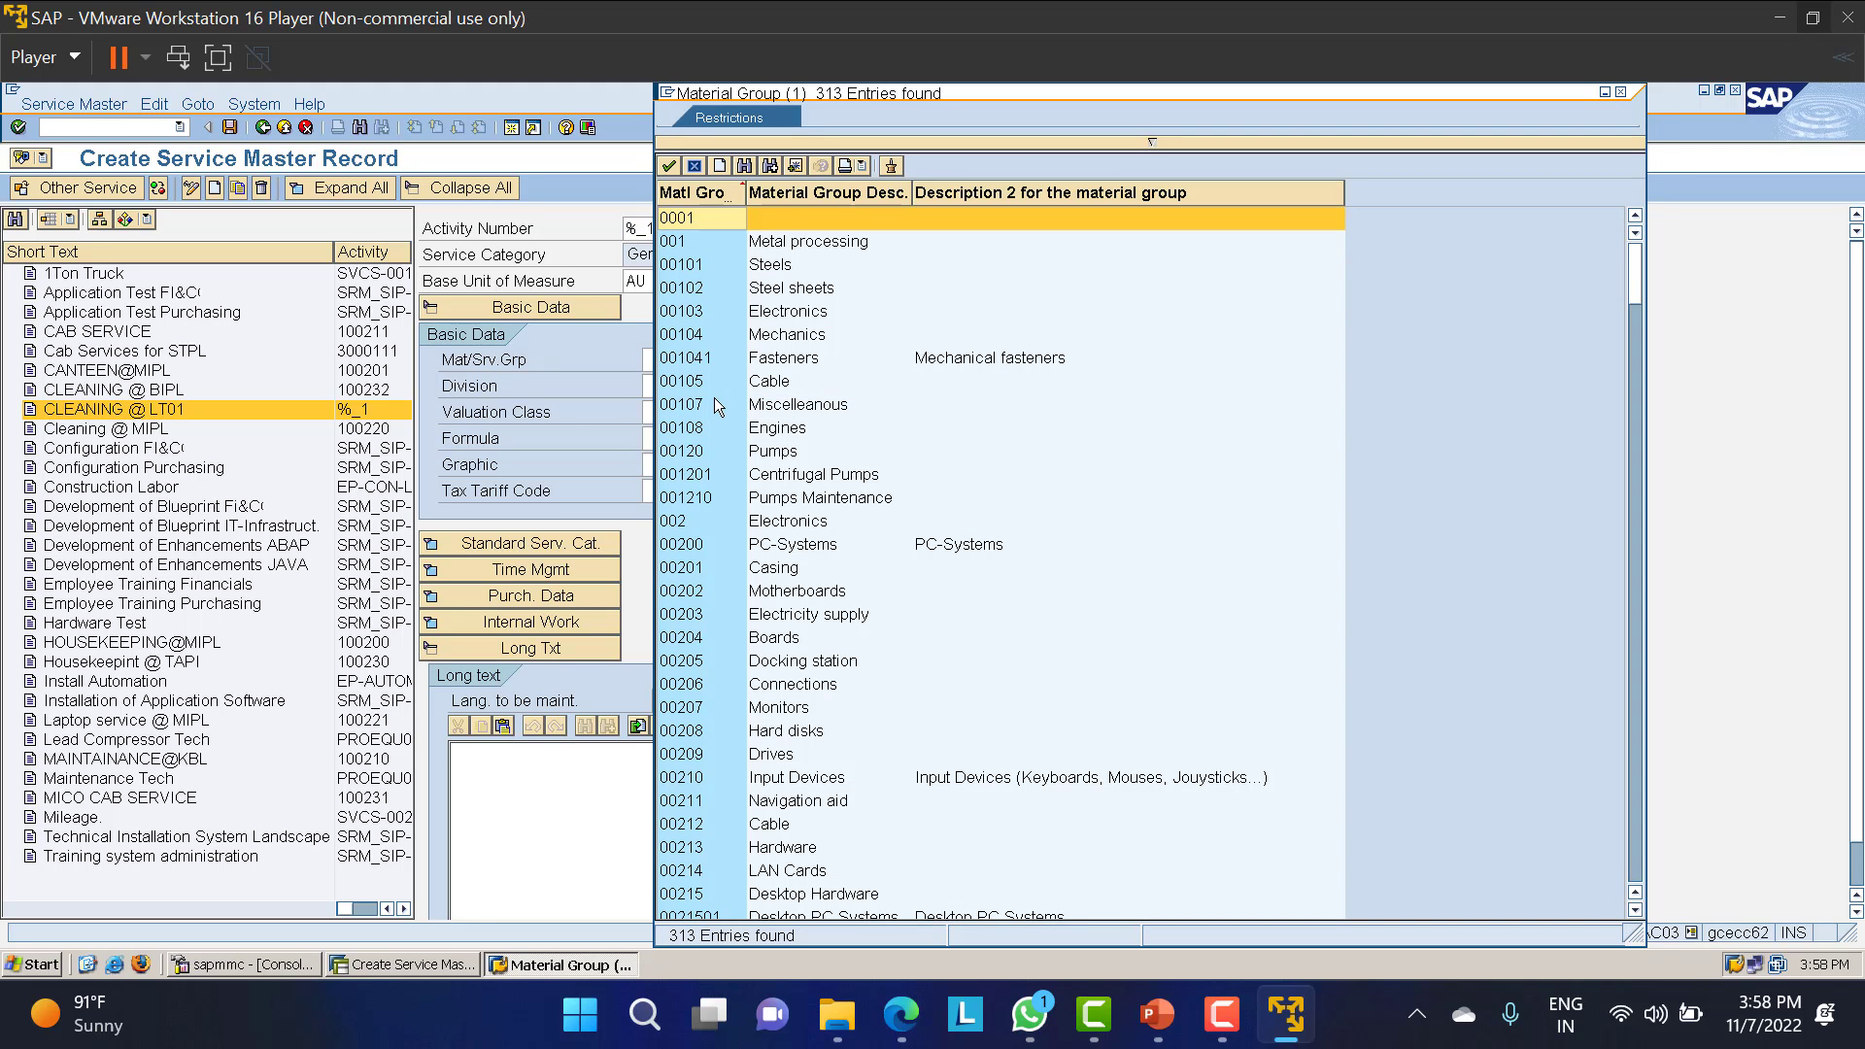
scroll(737, 486, "down", 10)
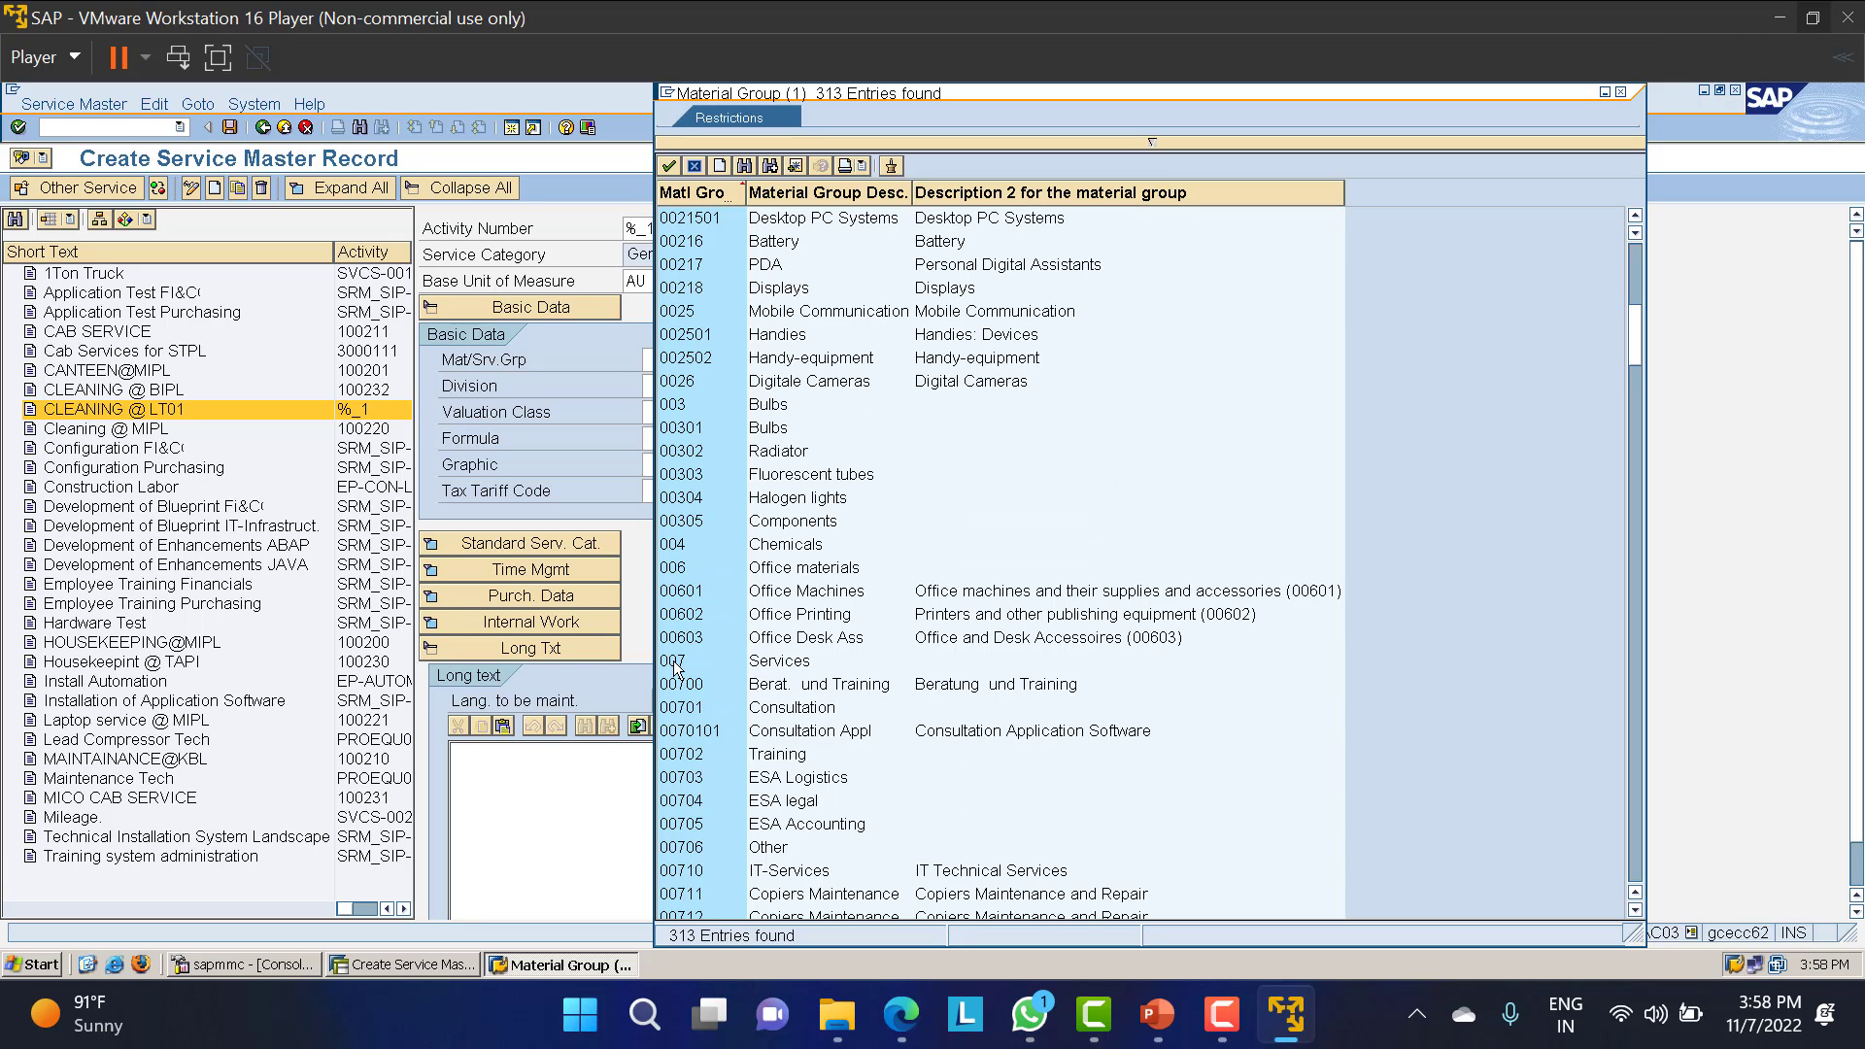
double_click(774, 664)
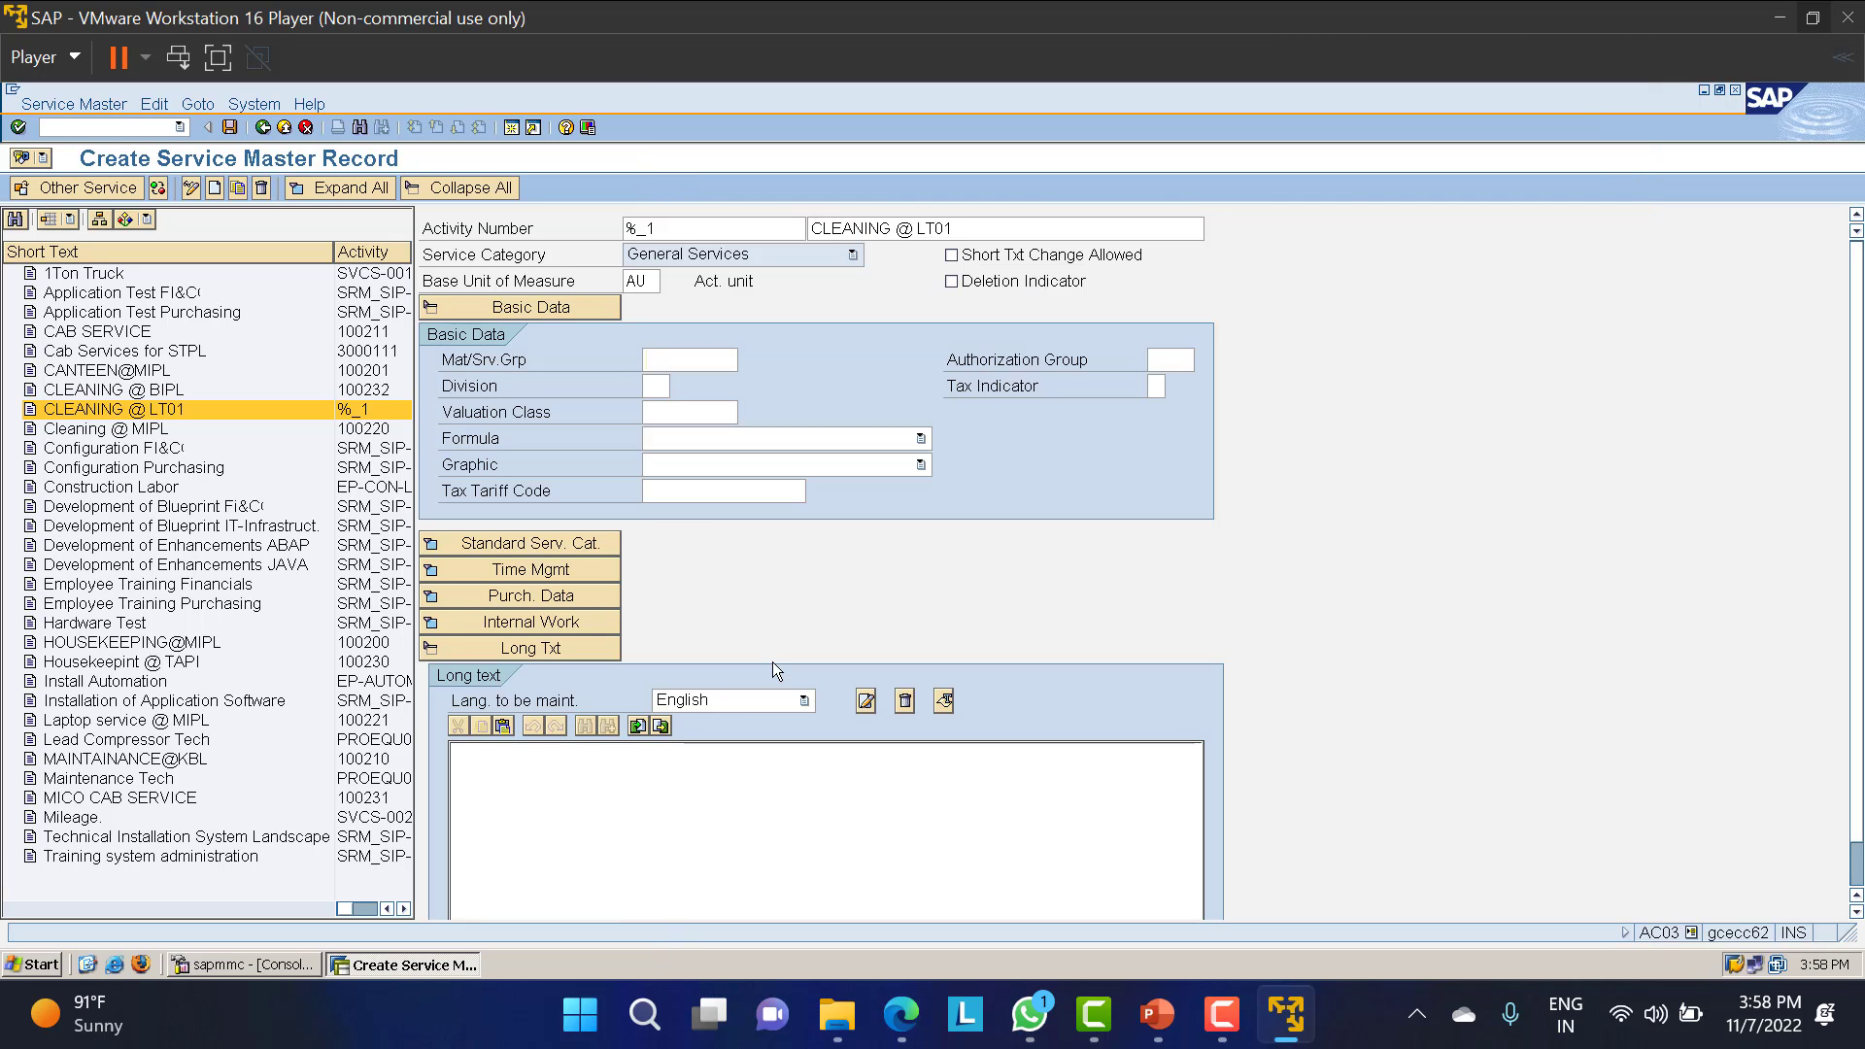
Set the valuation class to 3200 (Services) and save the service master record.
left_click(676, 415)
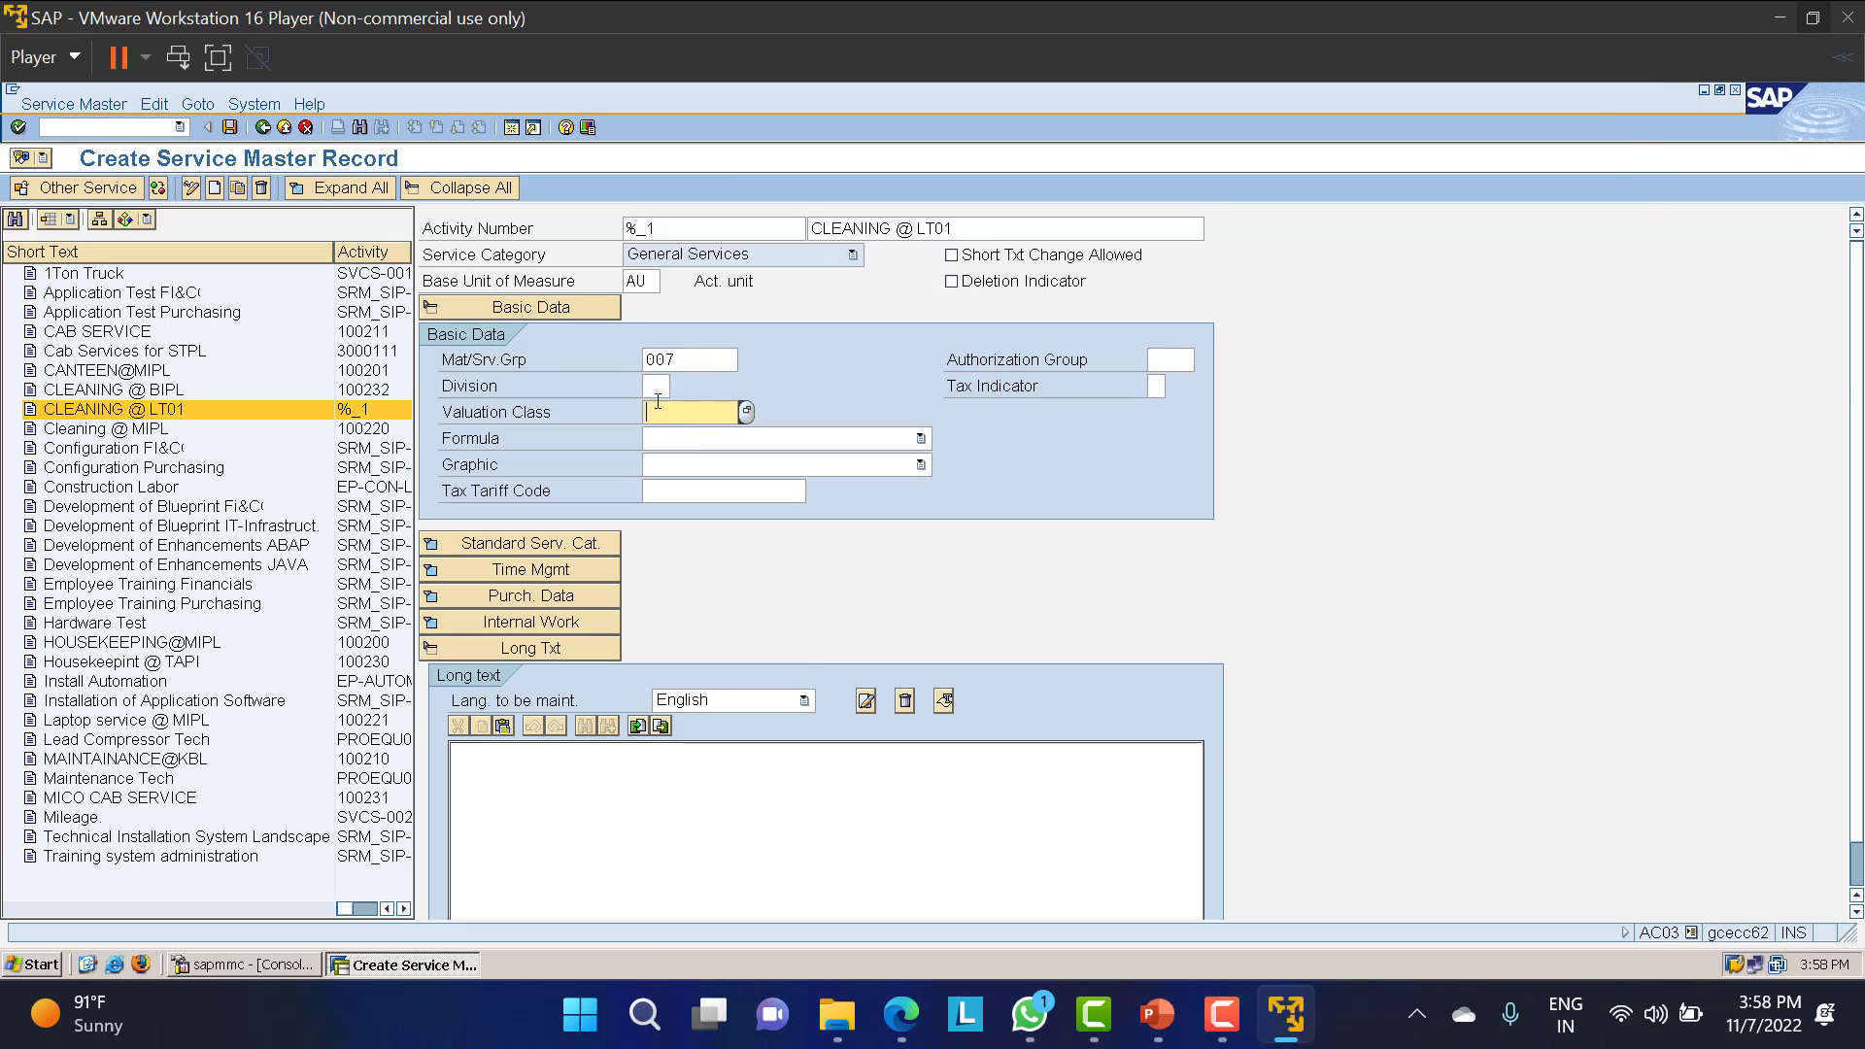
left_click(746, 412)
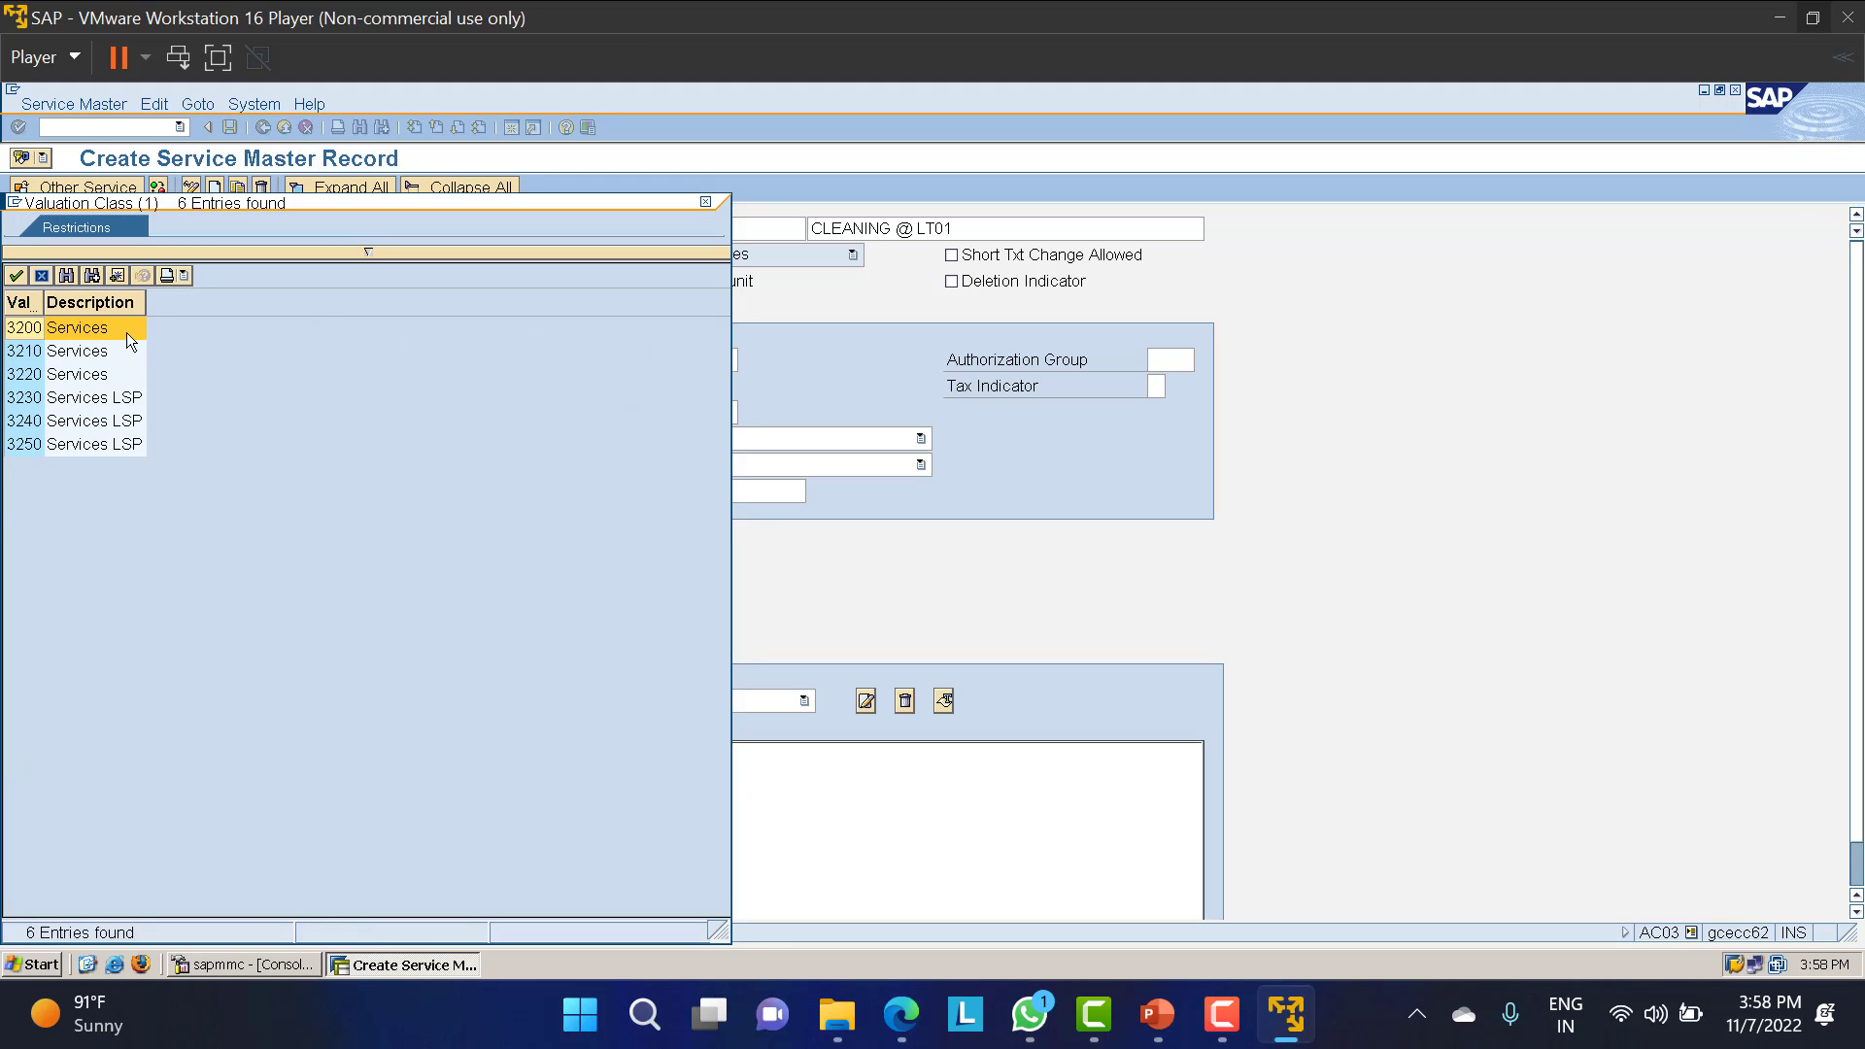
double_click(88, 330)
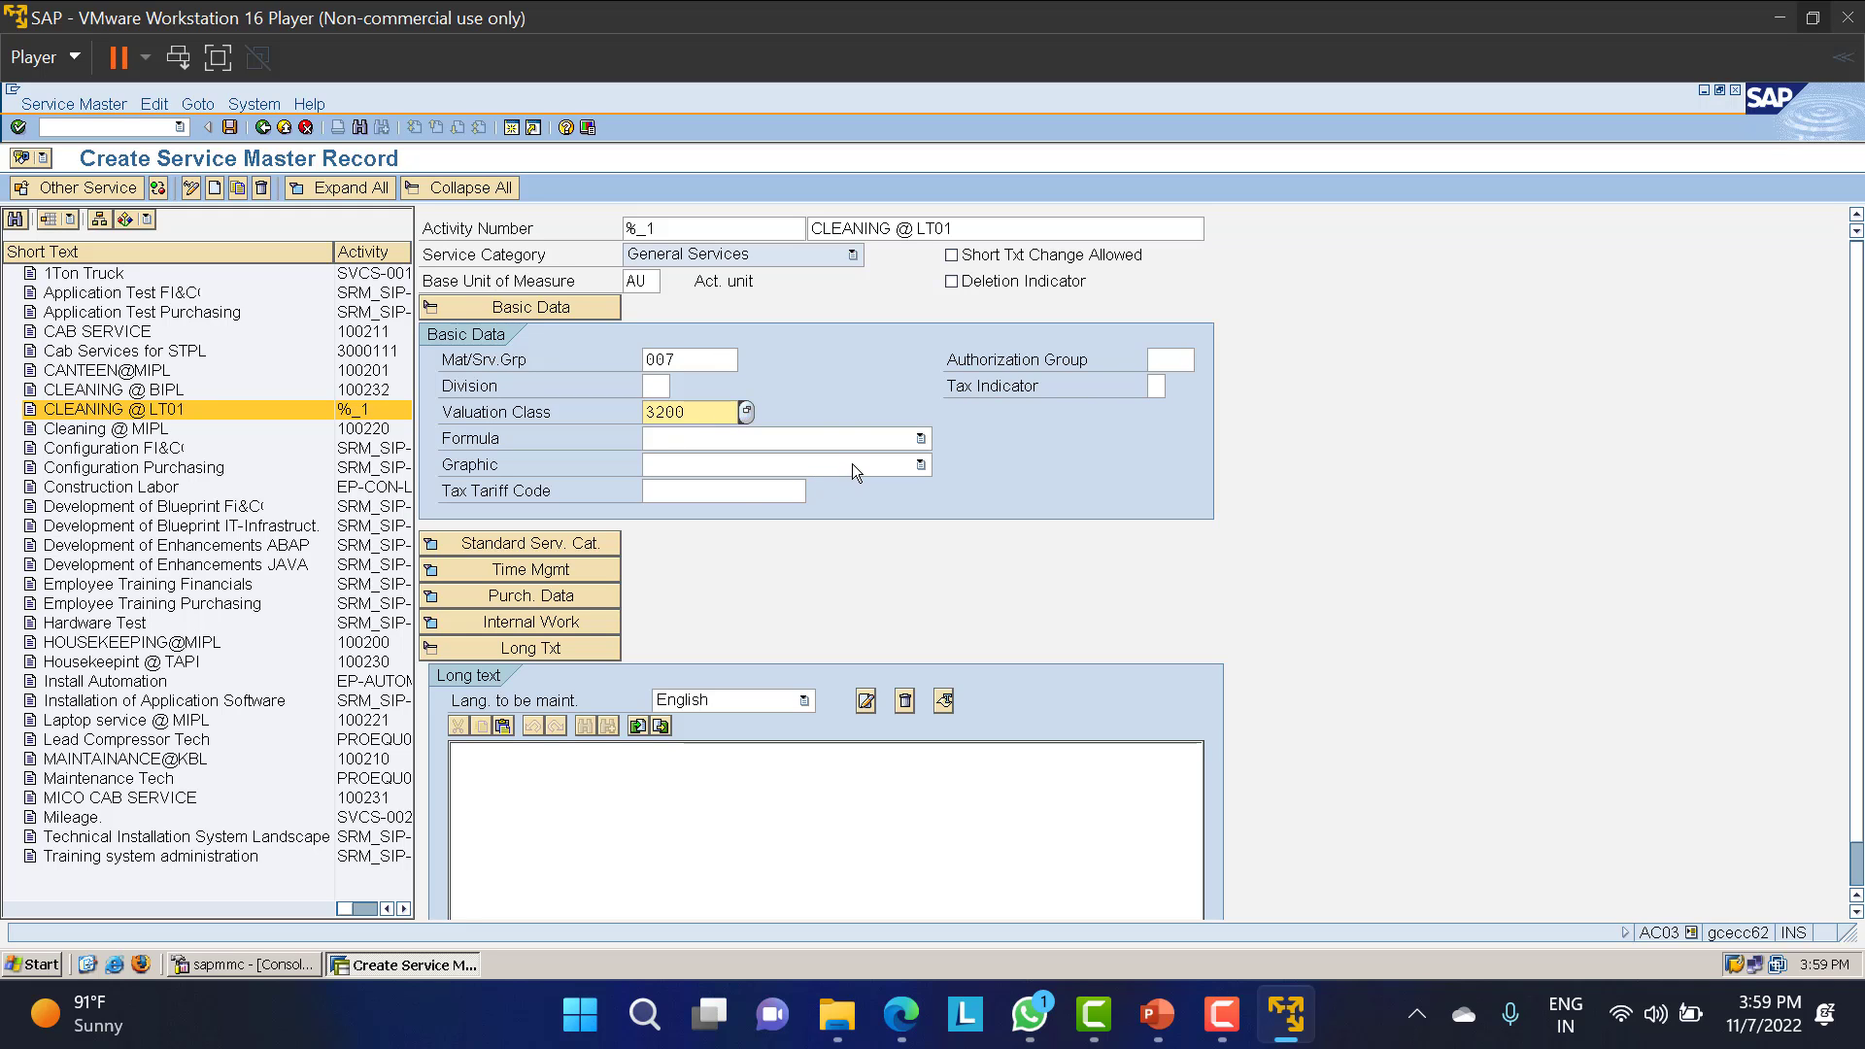
key("Return")
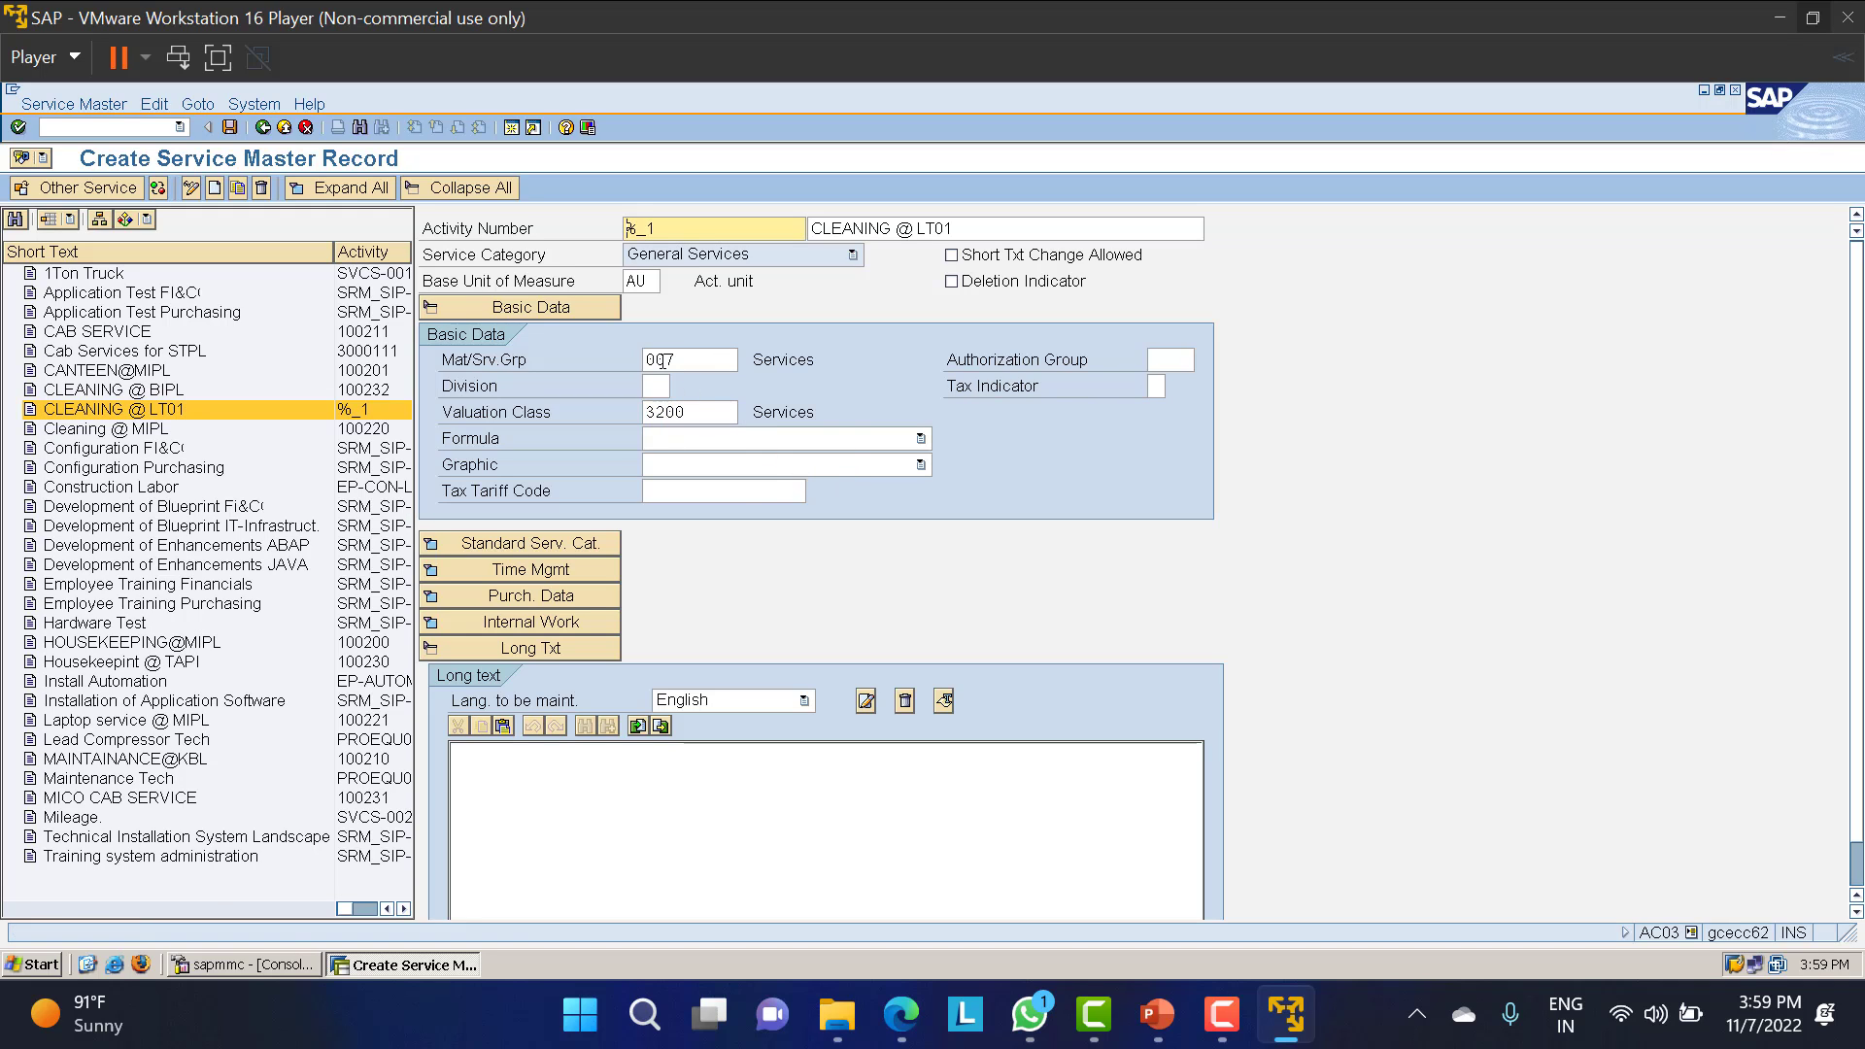
left_click(229, 127)
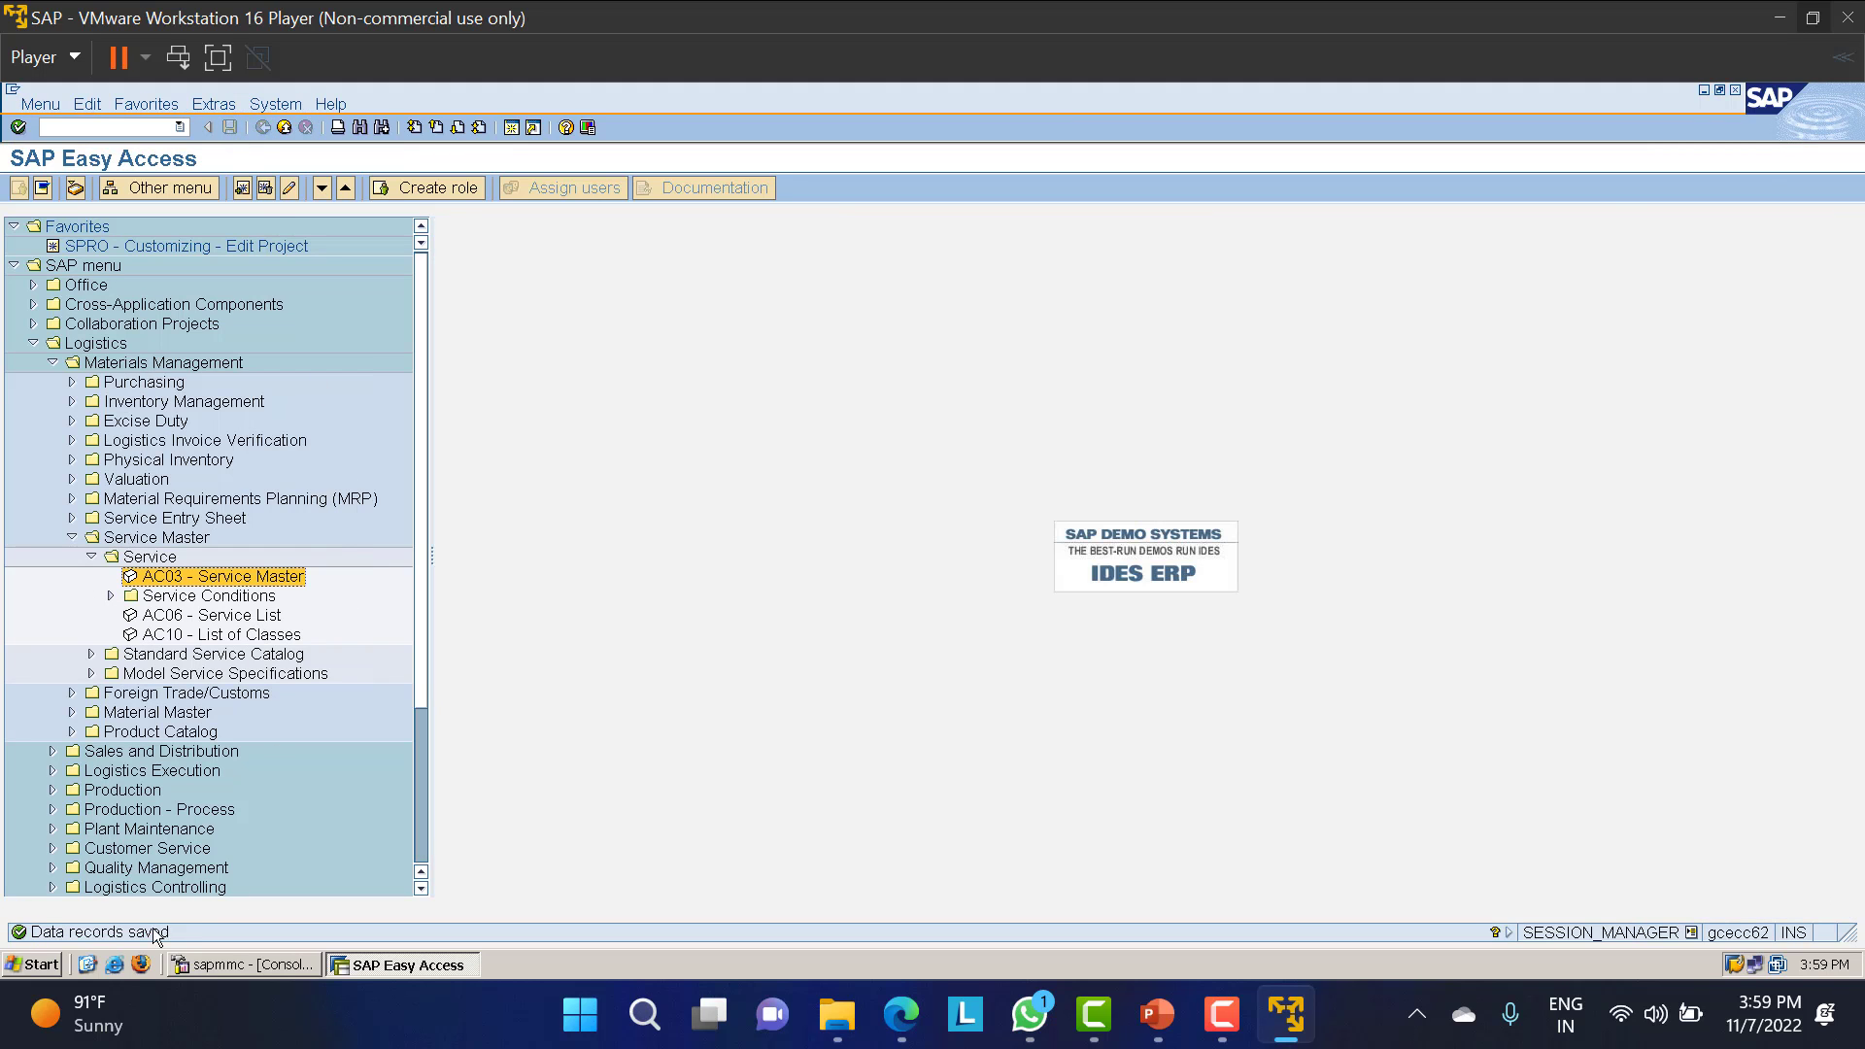
Reopen the AC03 service display and check the activity number assigned to the CLEANING @ LT01 service.
double_click(167, 579)
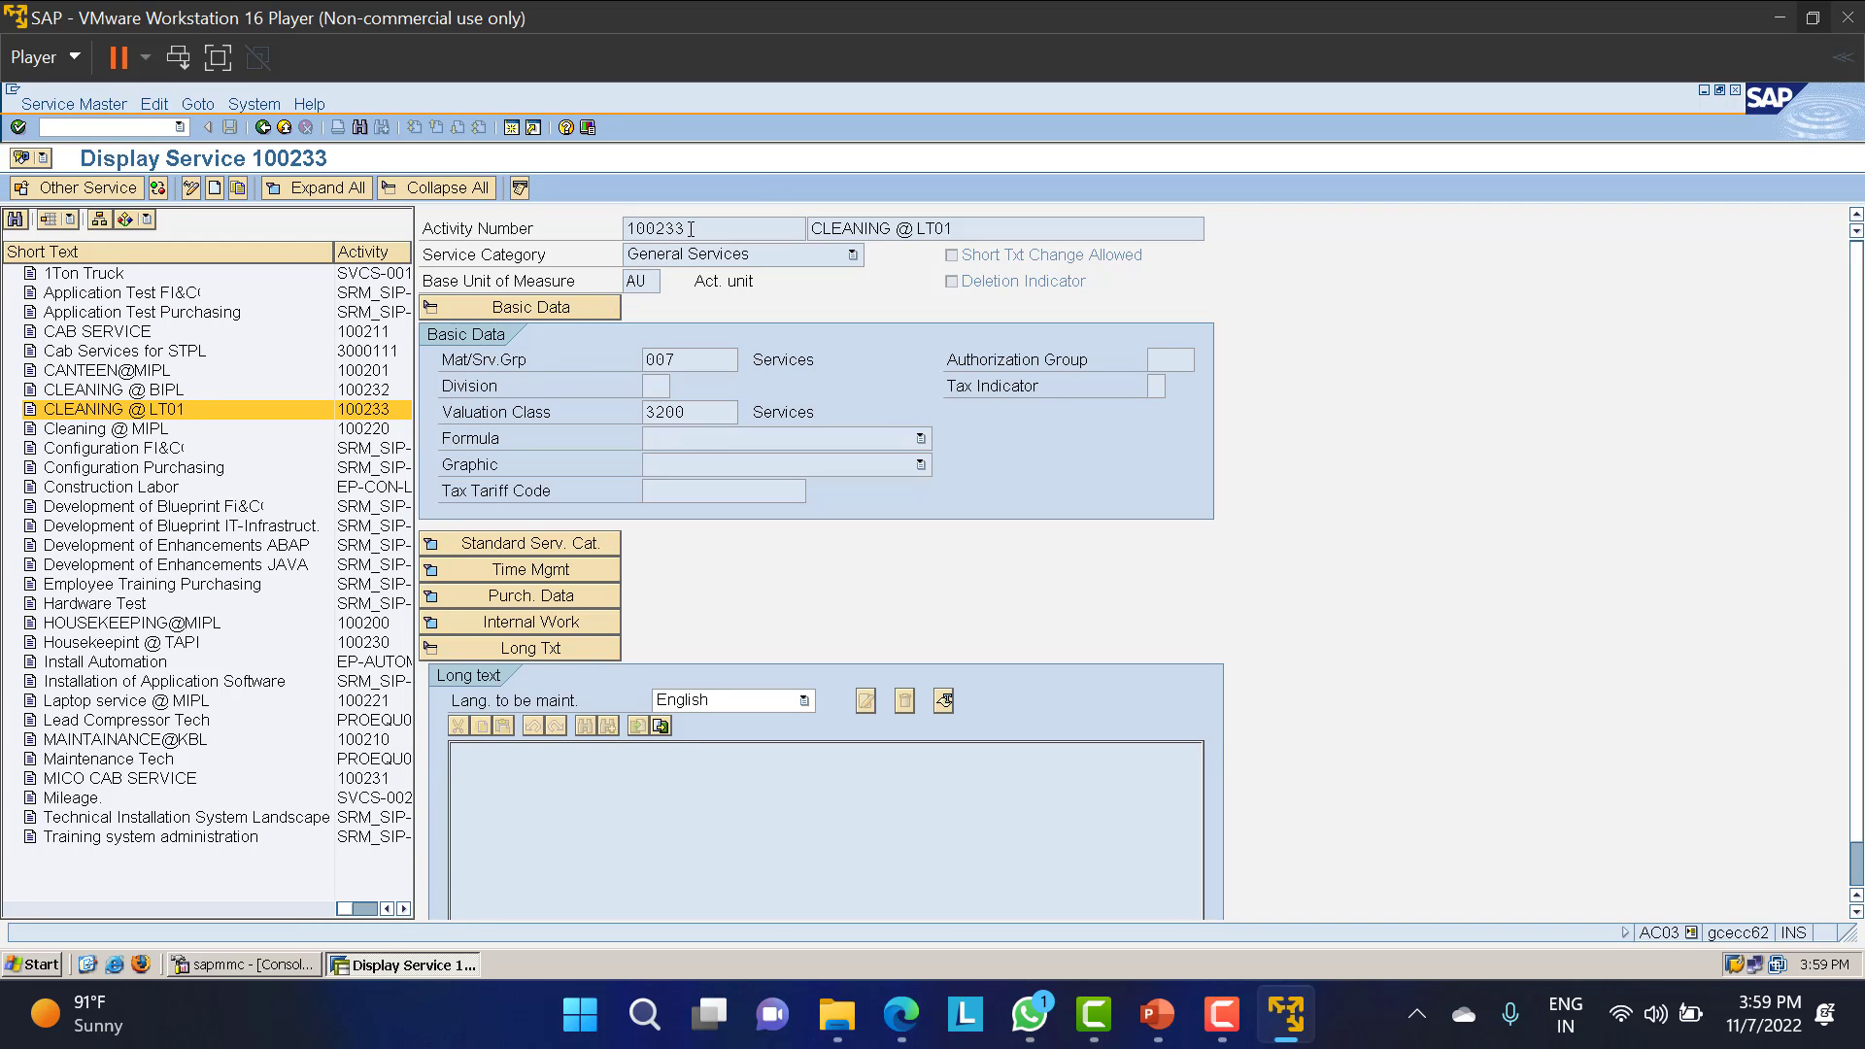
left_click_drag(691, 230, 599, 233)
left_click(704, 228)
left_click_drag(704, 232, 577, 234)
Open a new session and run transaction ACNR for the service master number ranges.
left_click(512, 128)
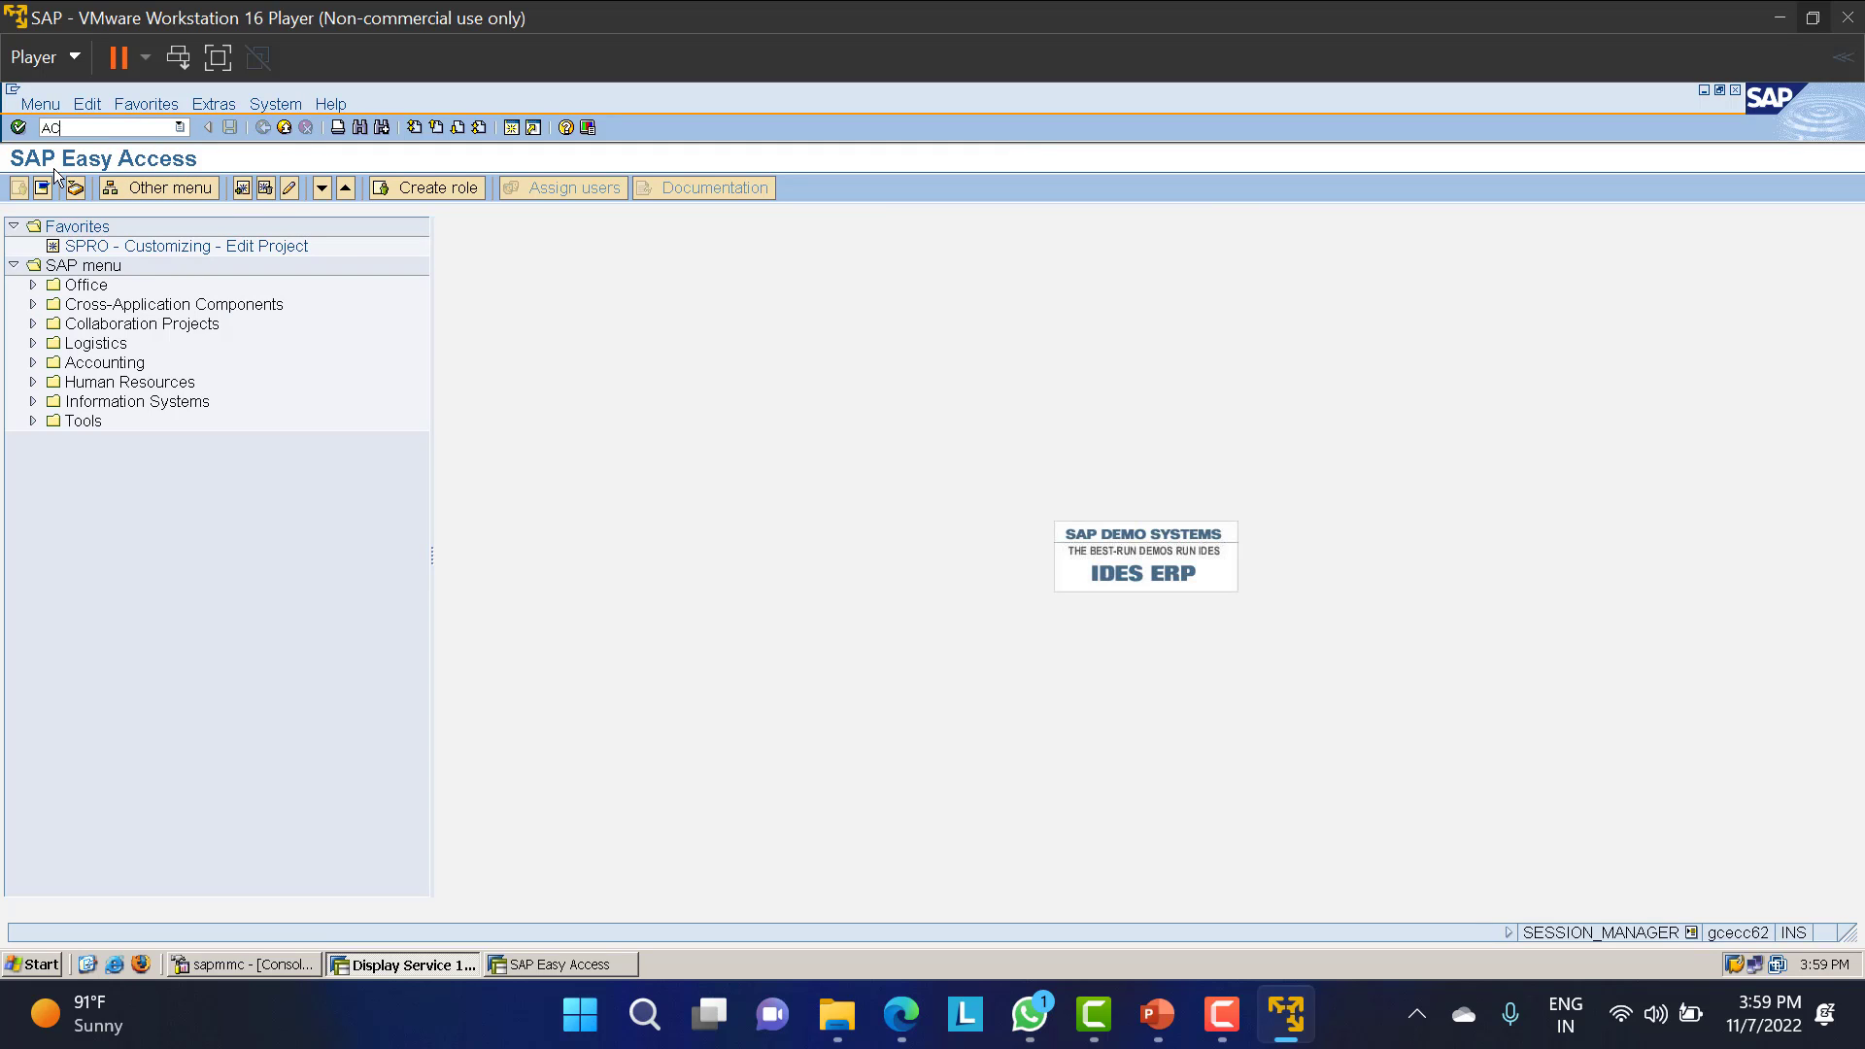
type("ACNR")
key("Return")
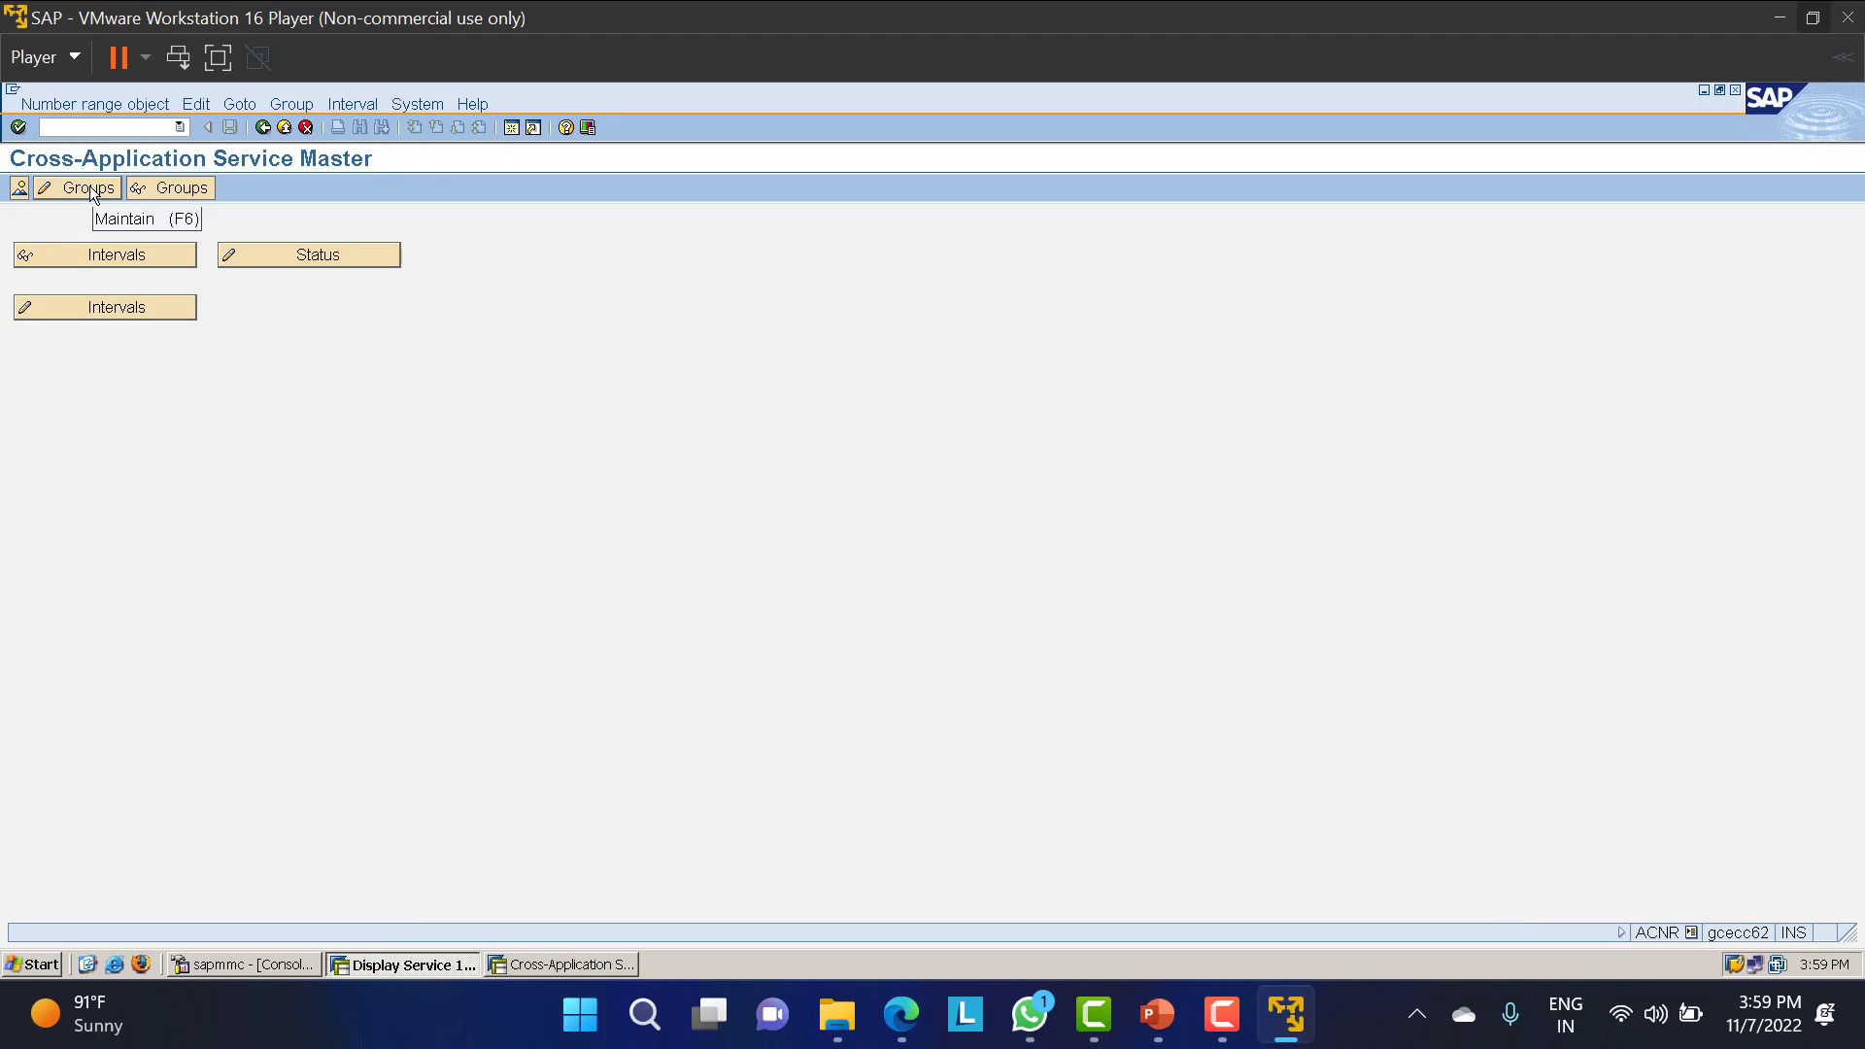
Examine the number range intervals of the group containing SRV1 General Services, and return to the service display session.
left_click(74, 184)
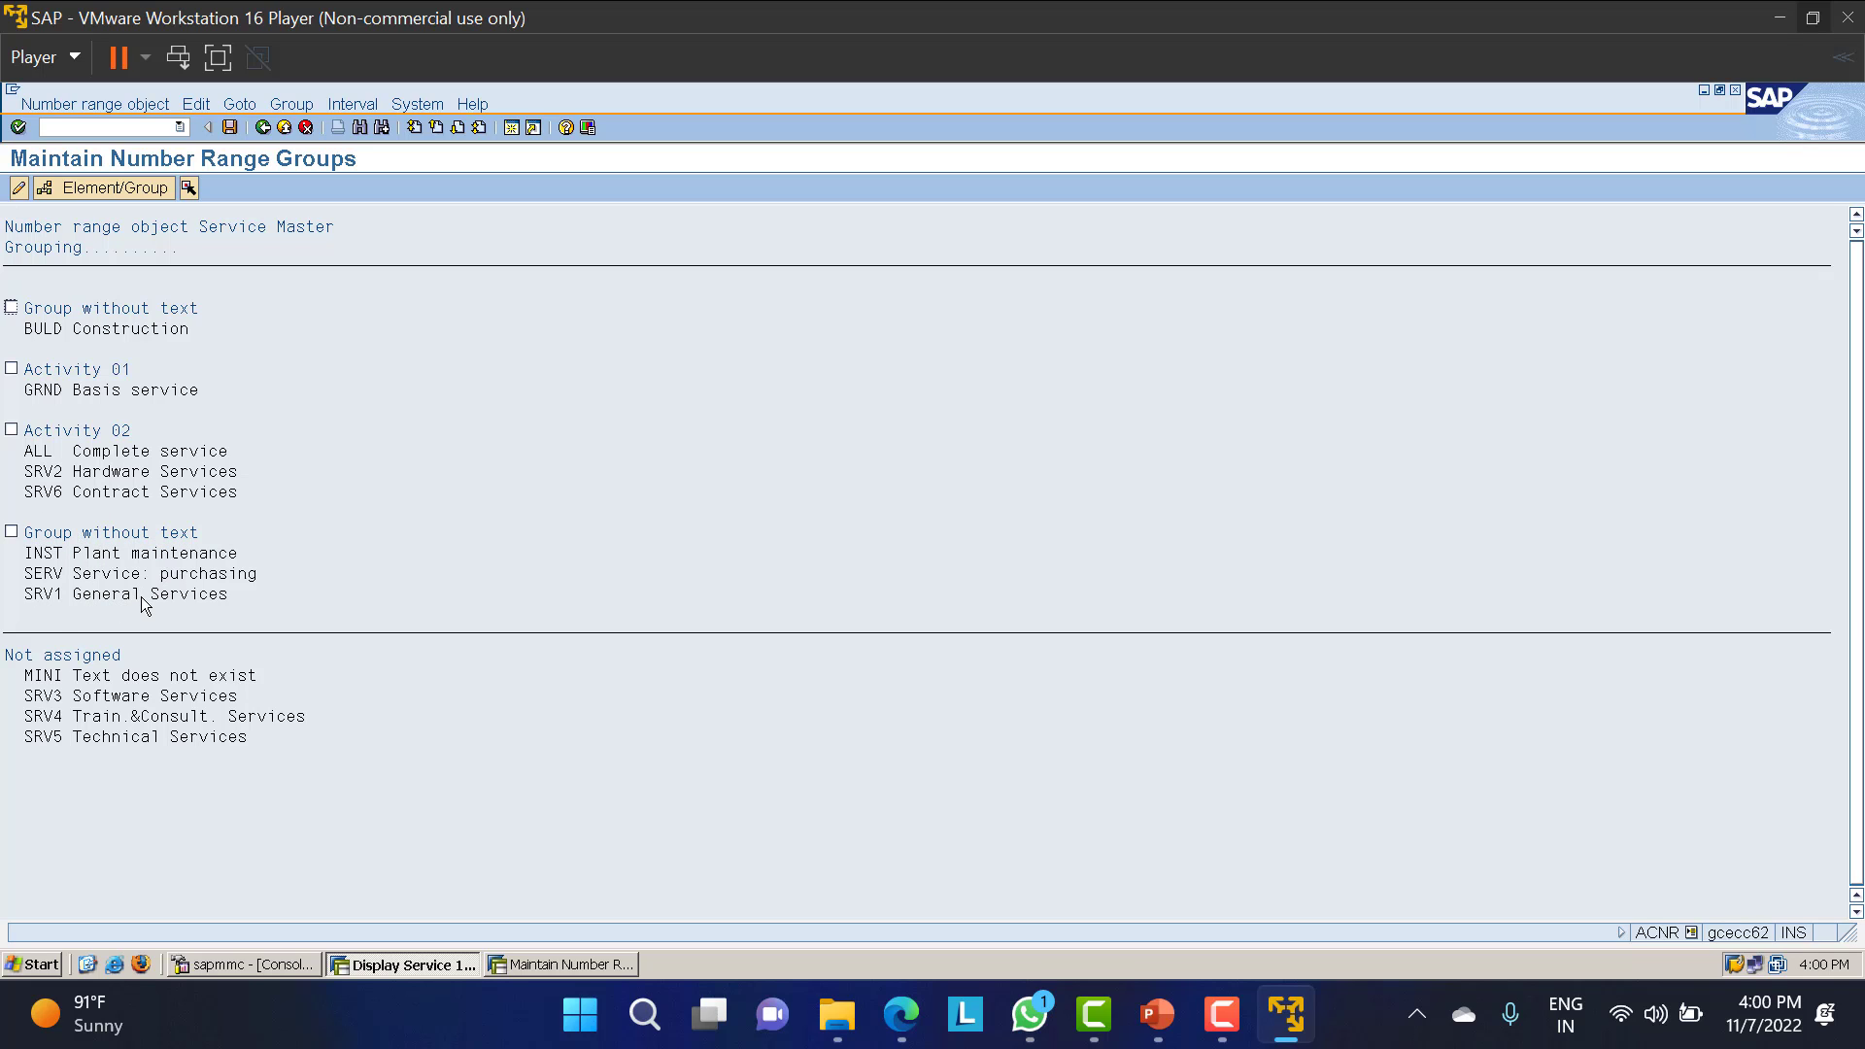
double_click(17, 536)
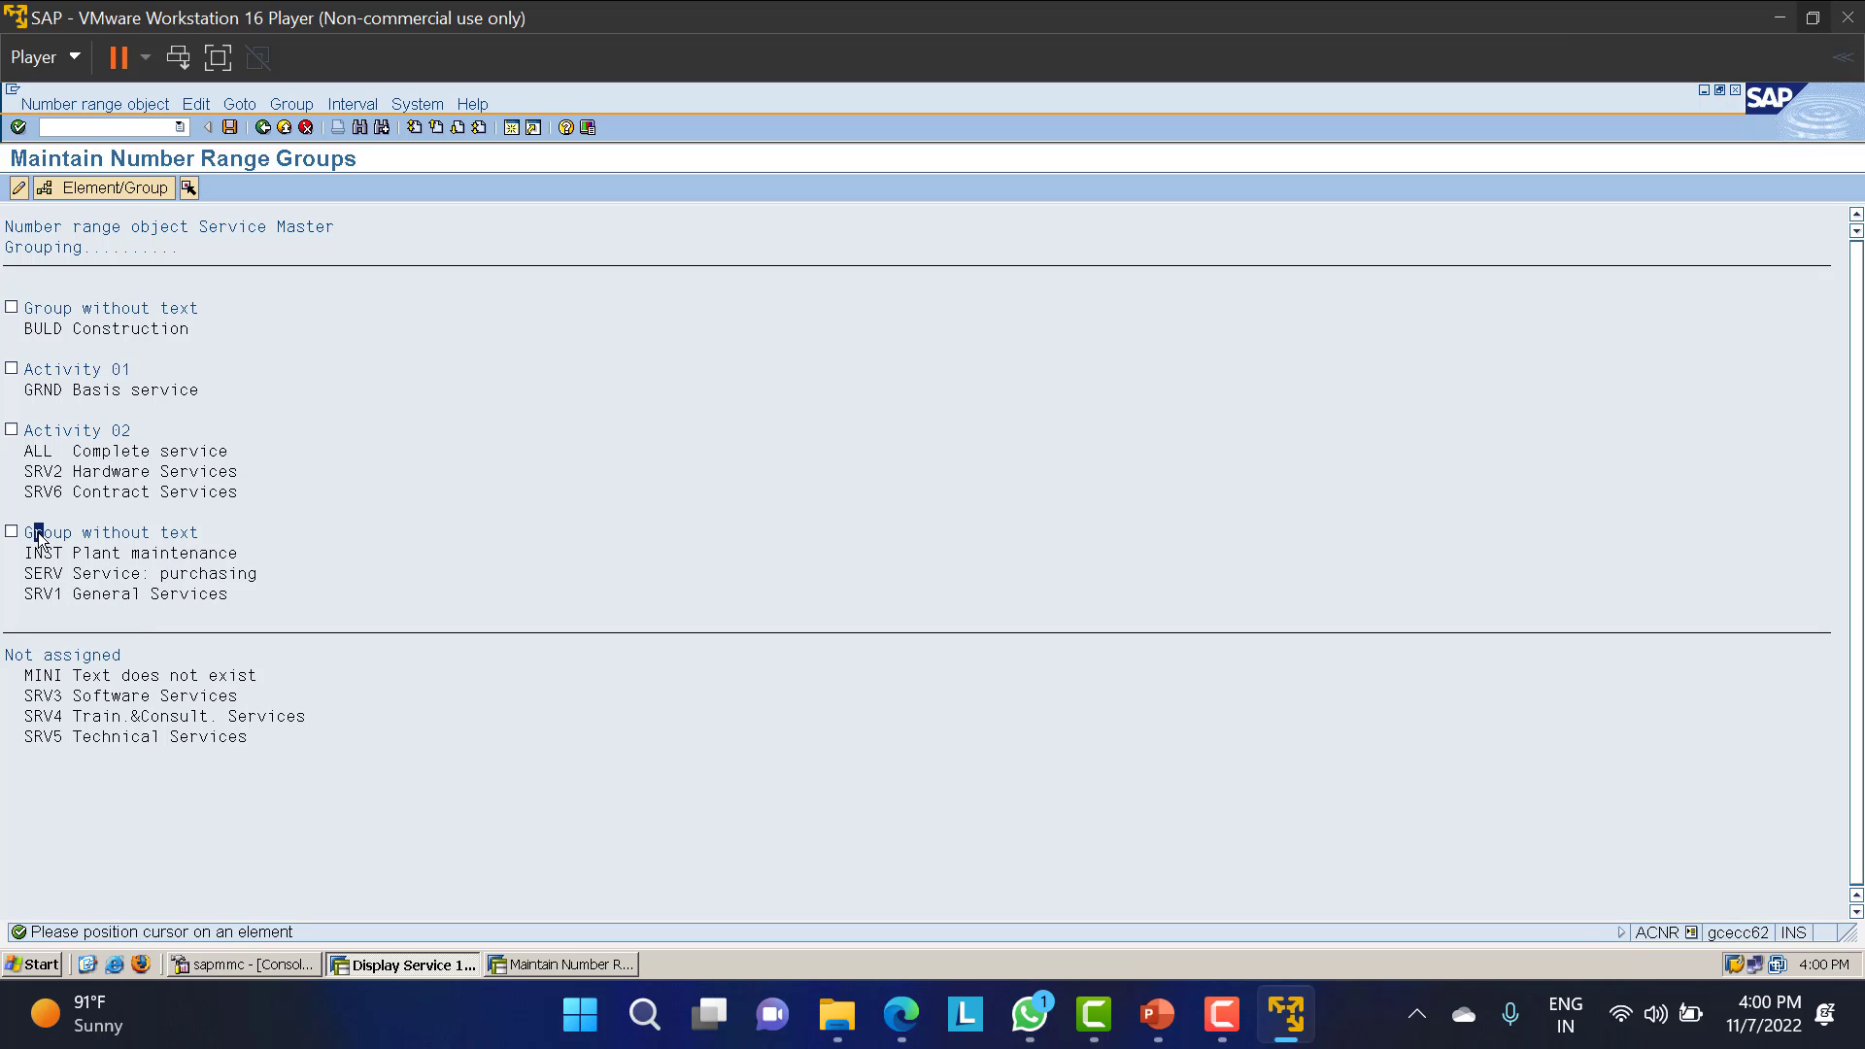
left_click(39, 534)
left_click(18, 190)
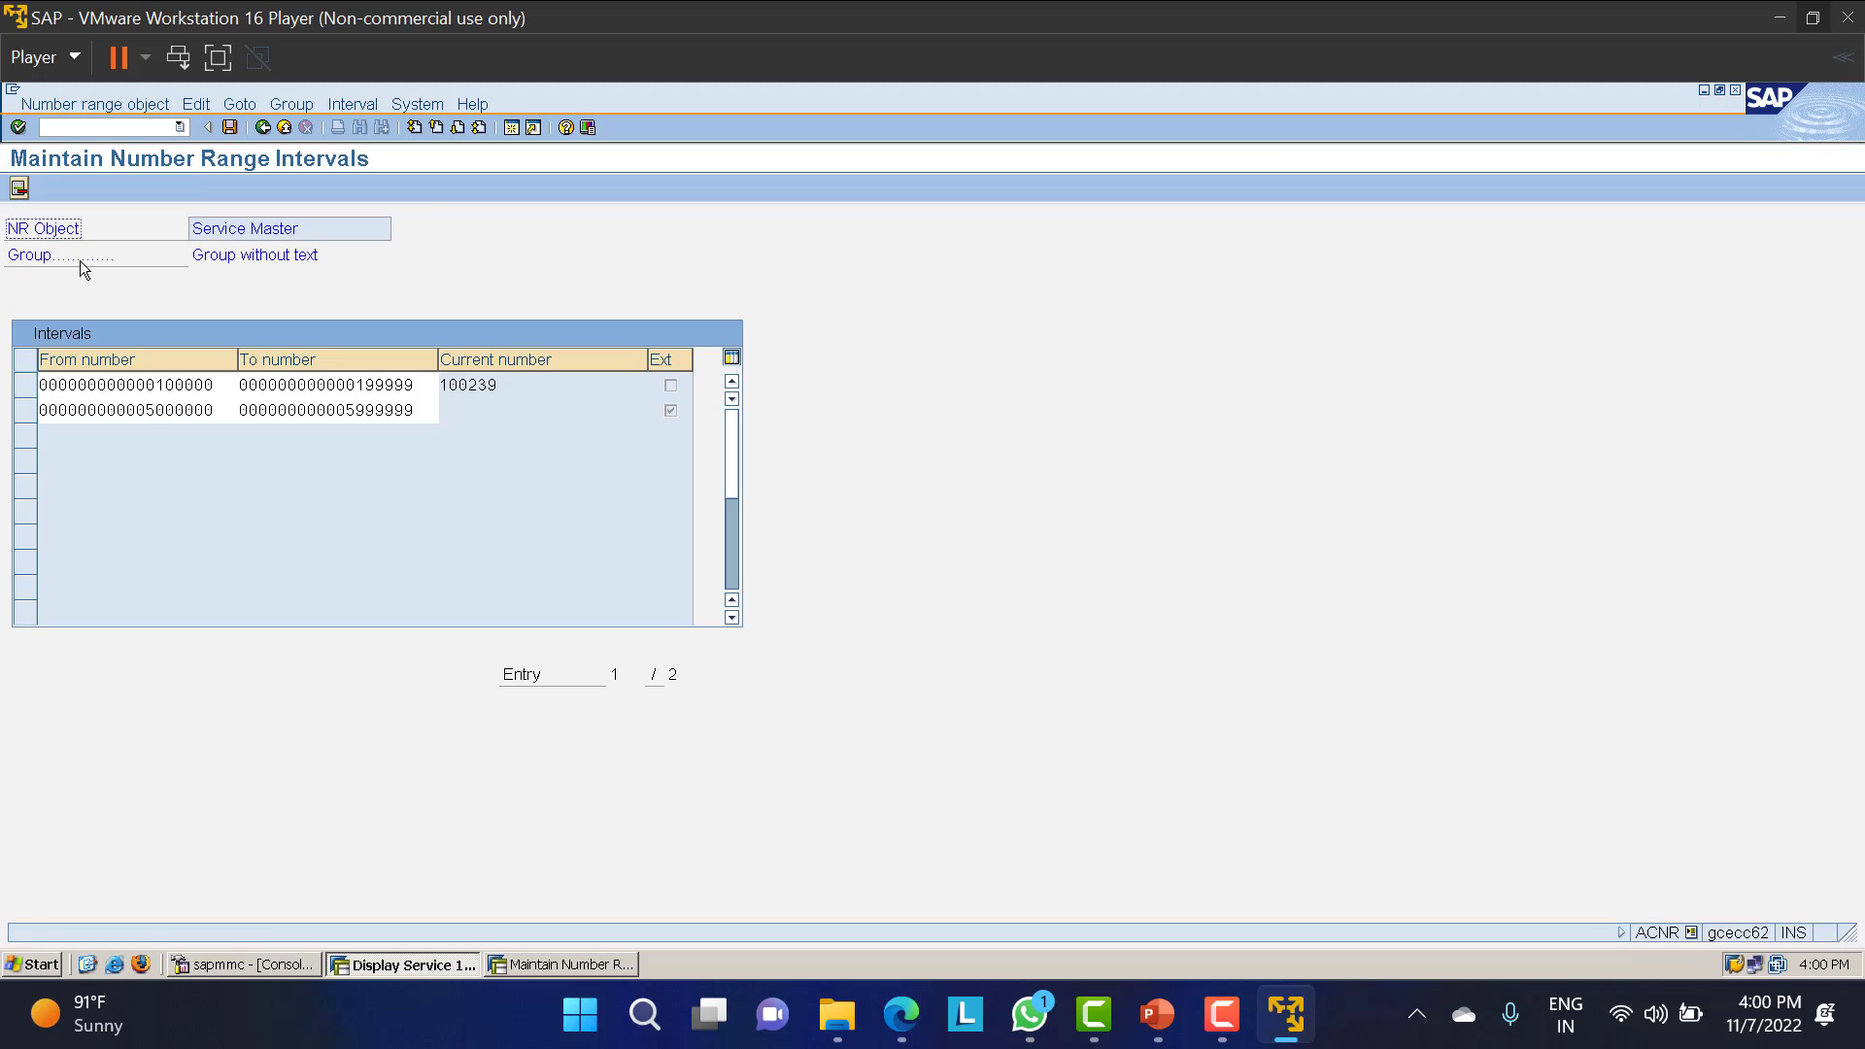
left_click_drag(102, 385, 385, 385)
left_click_drag(145, 415, 391, 416)
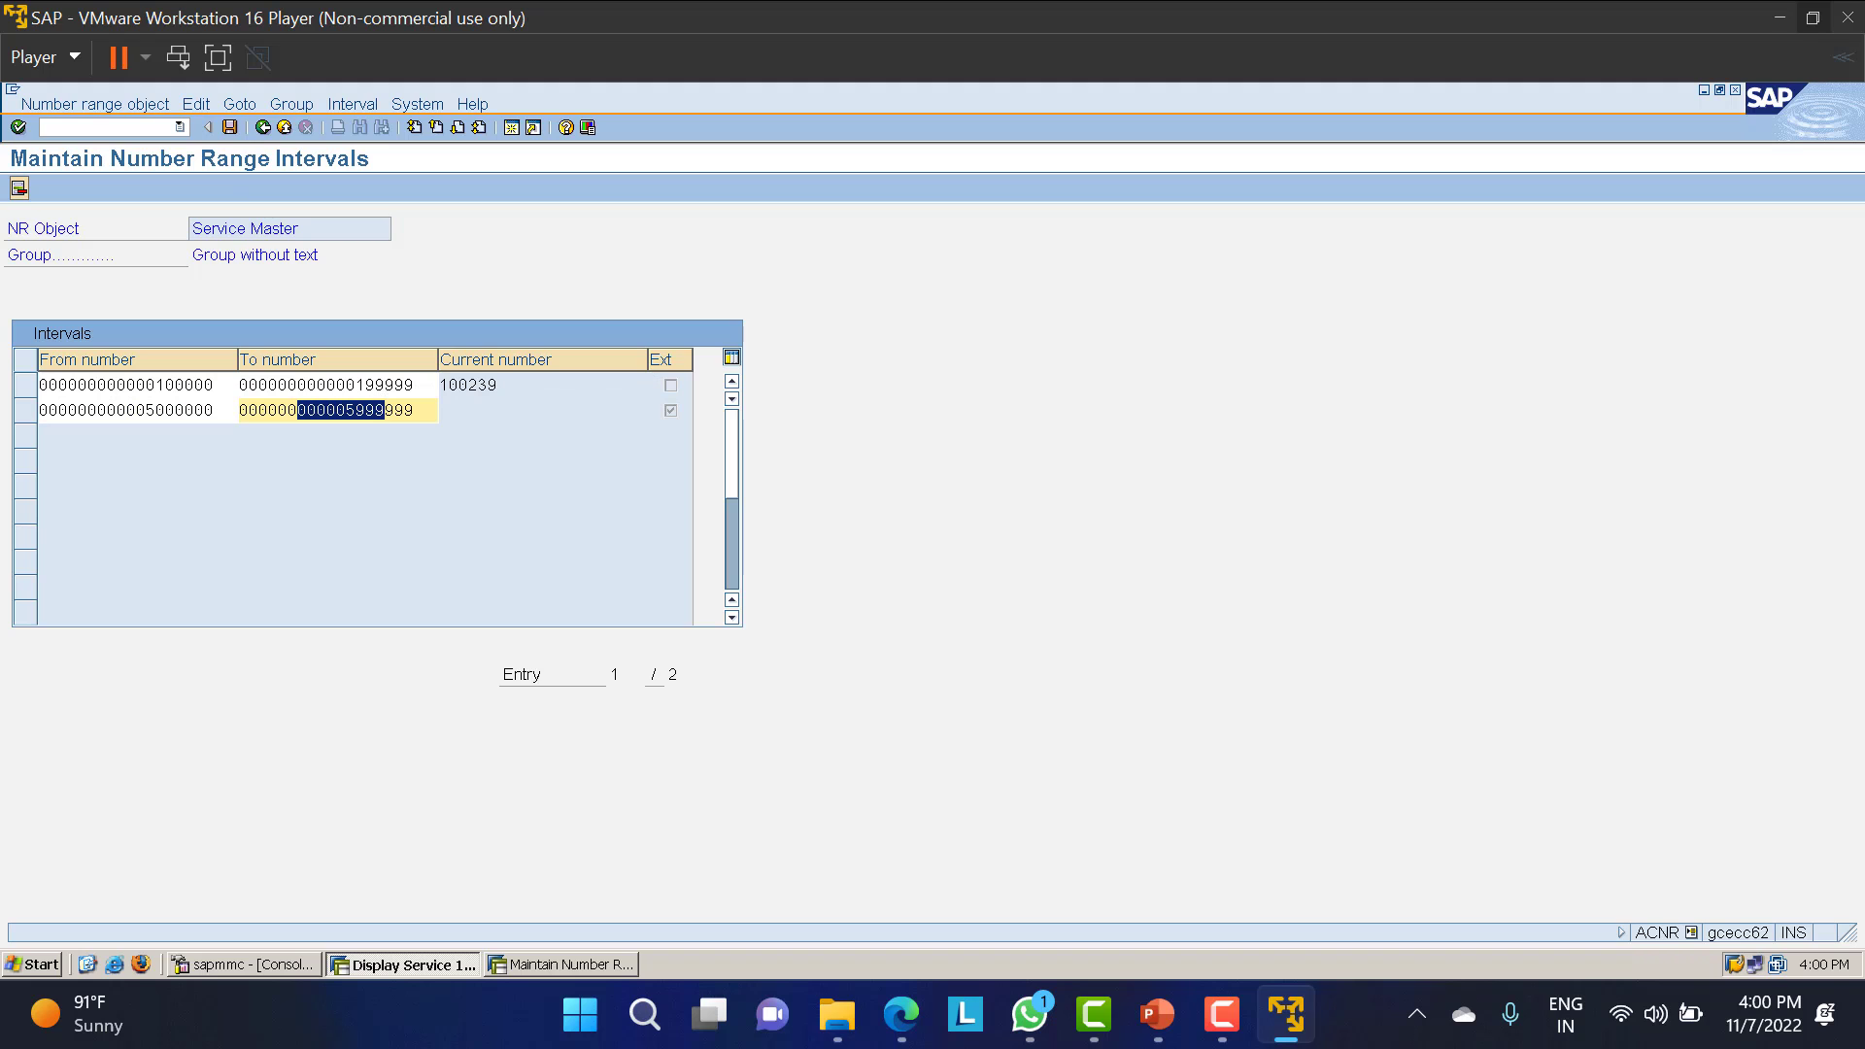
left_click(559, 964)
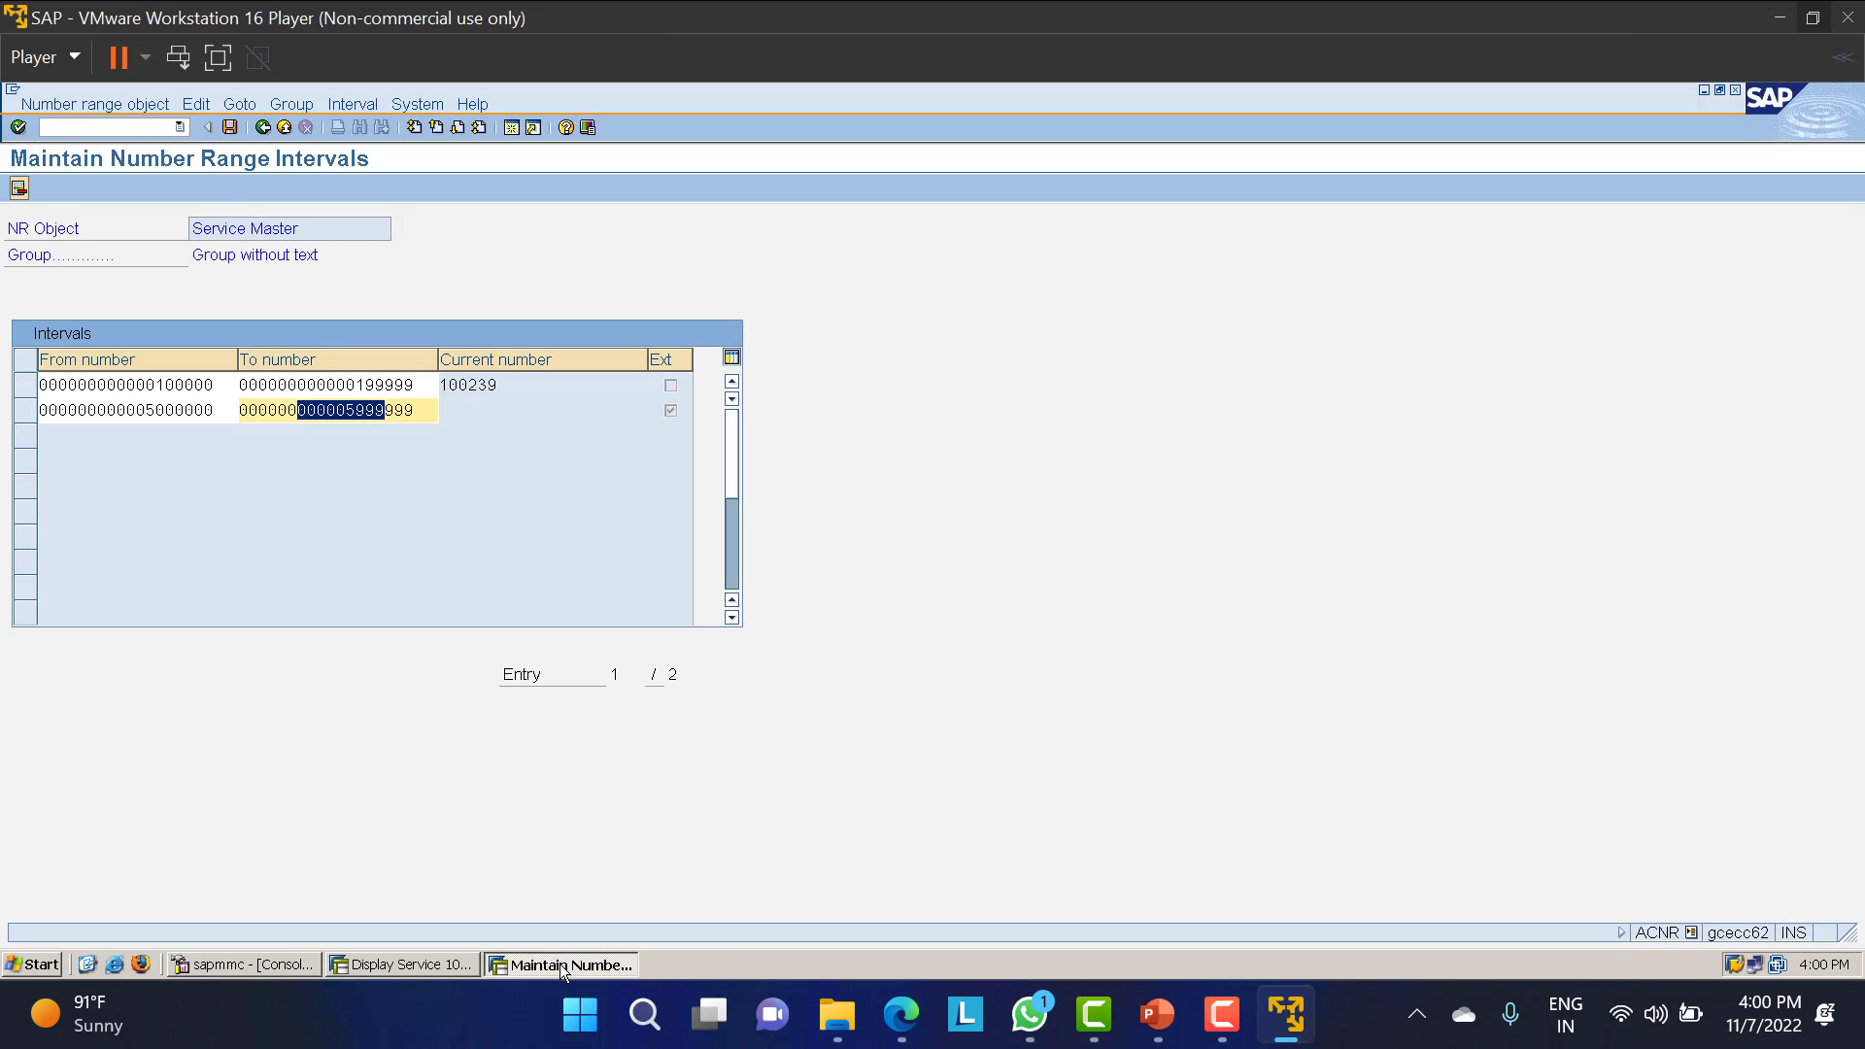
left_click(443, 964)
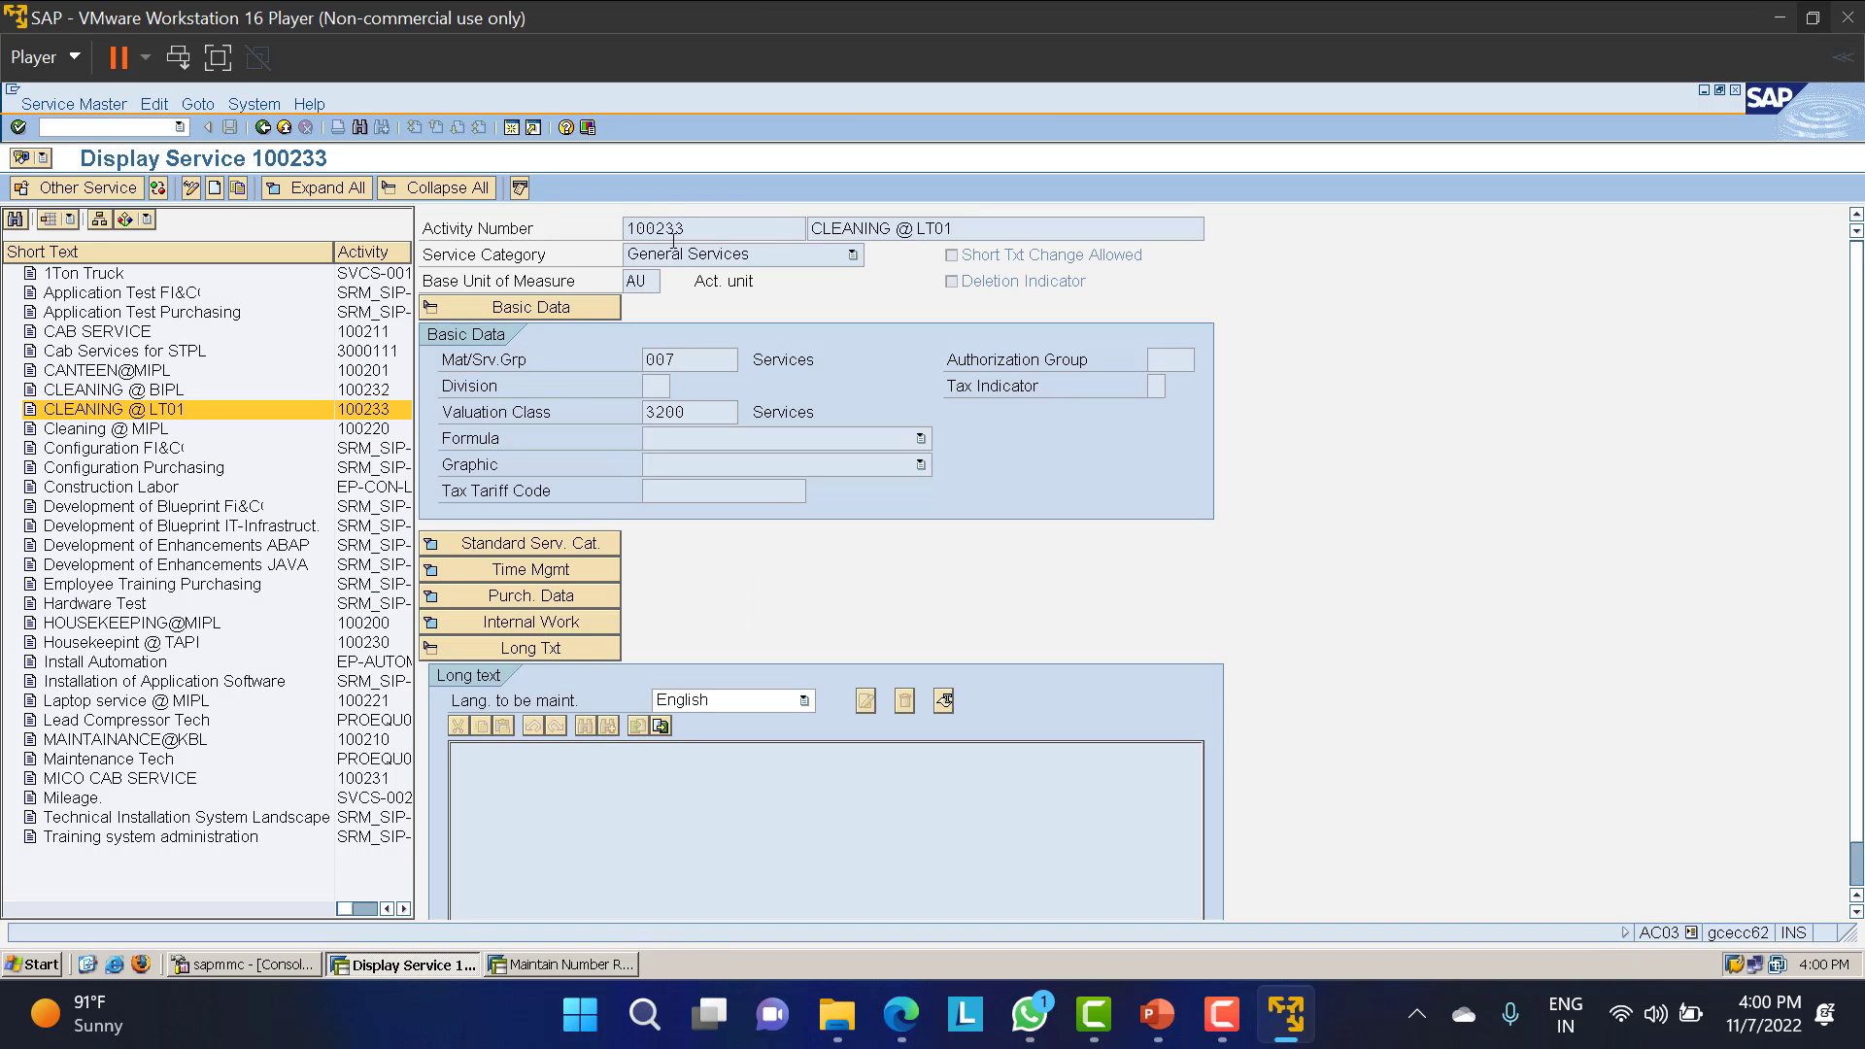
Switch back to the number range session, examine the 100000 to 199999 interval and return to the group overview.
left_click(516, 967)
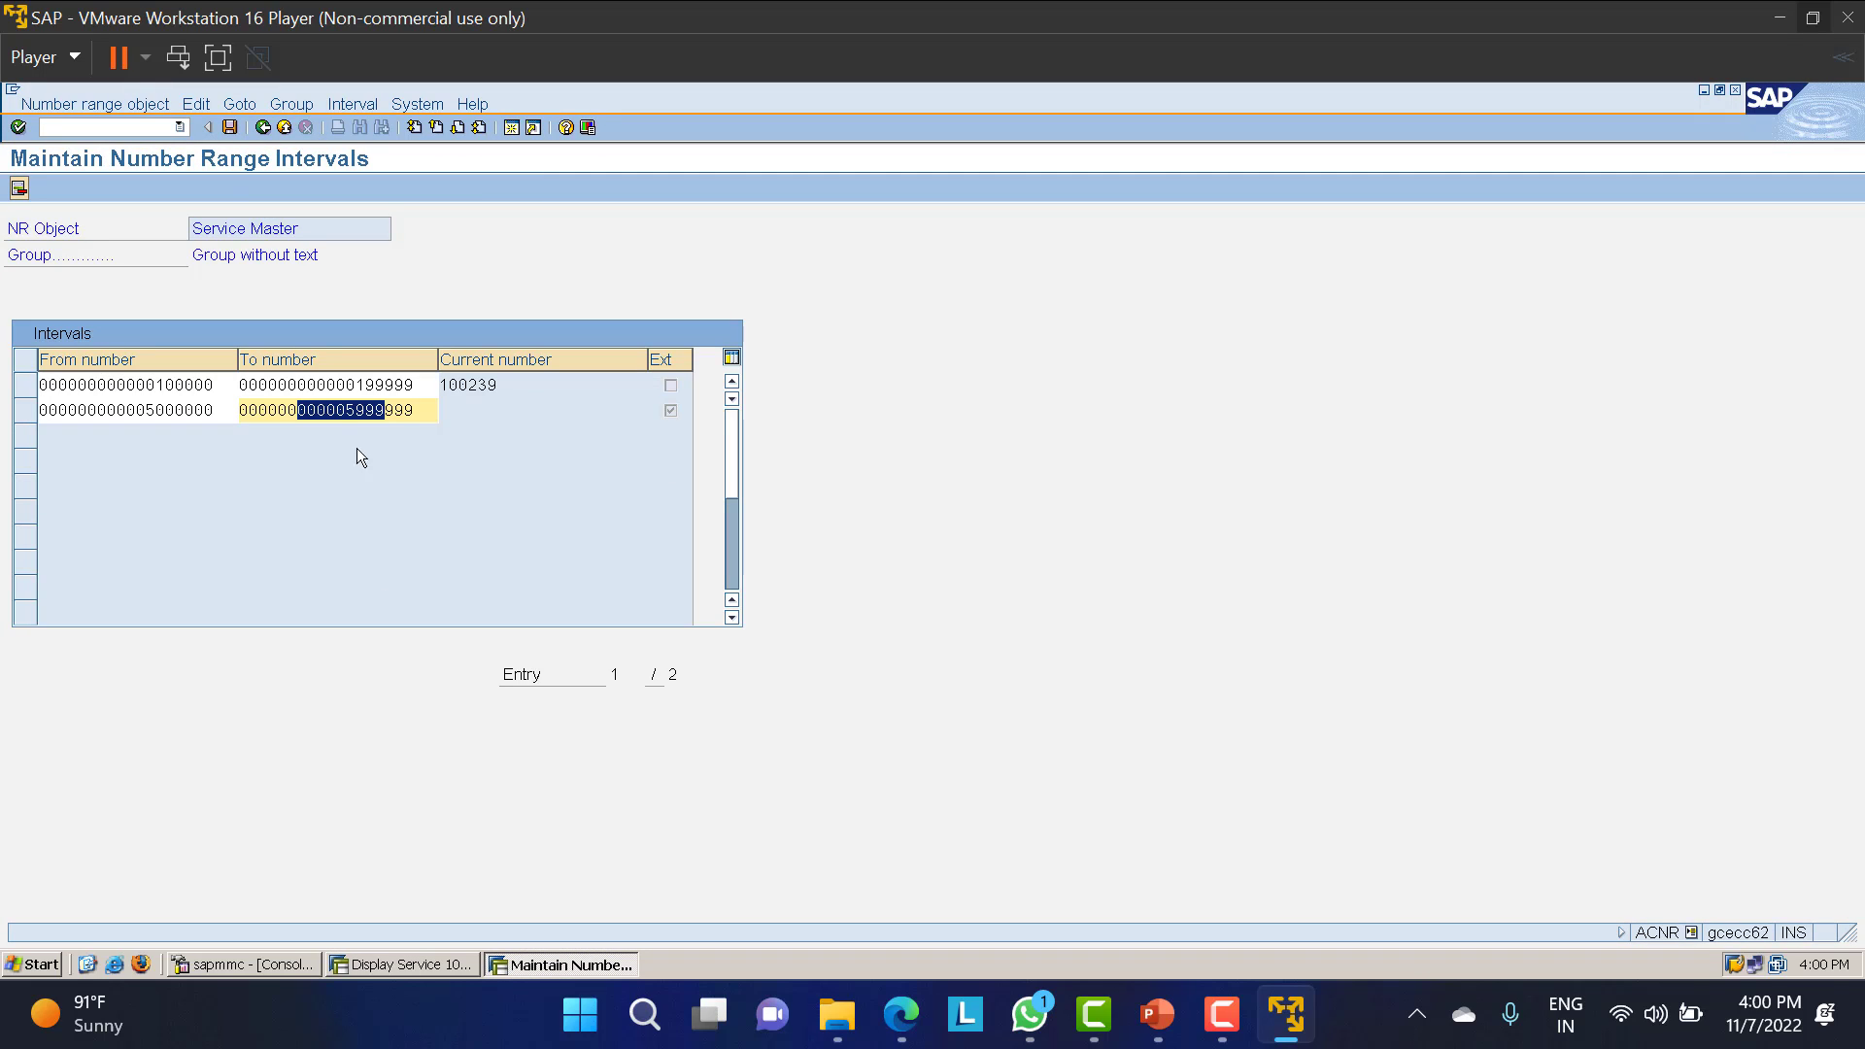
left_click_drag(111, 384, 429, 383)
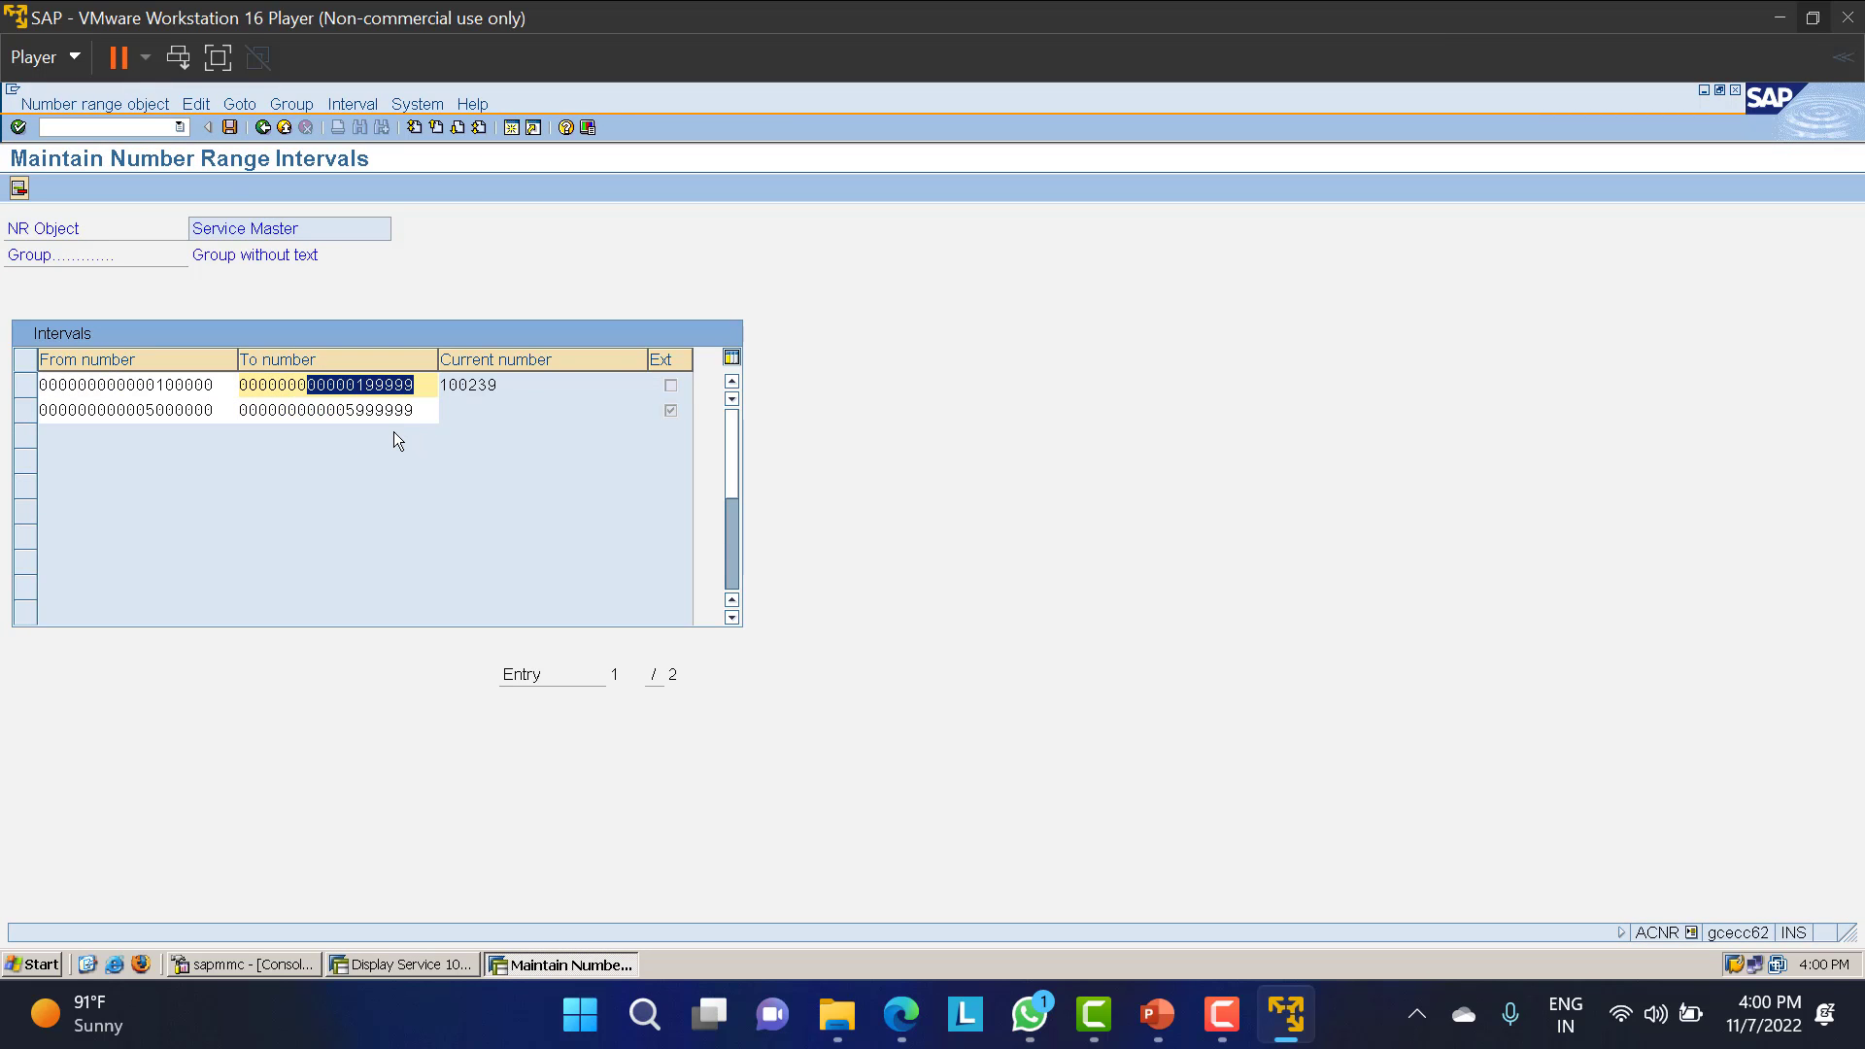
left_click(261, 127)
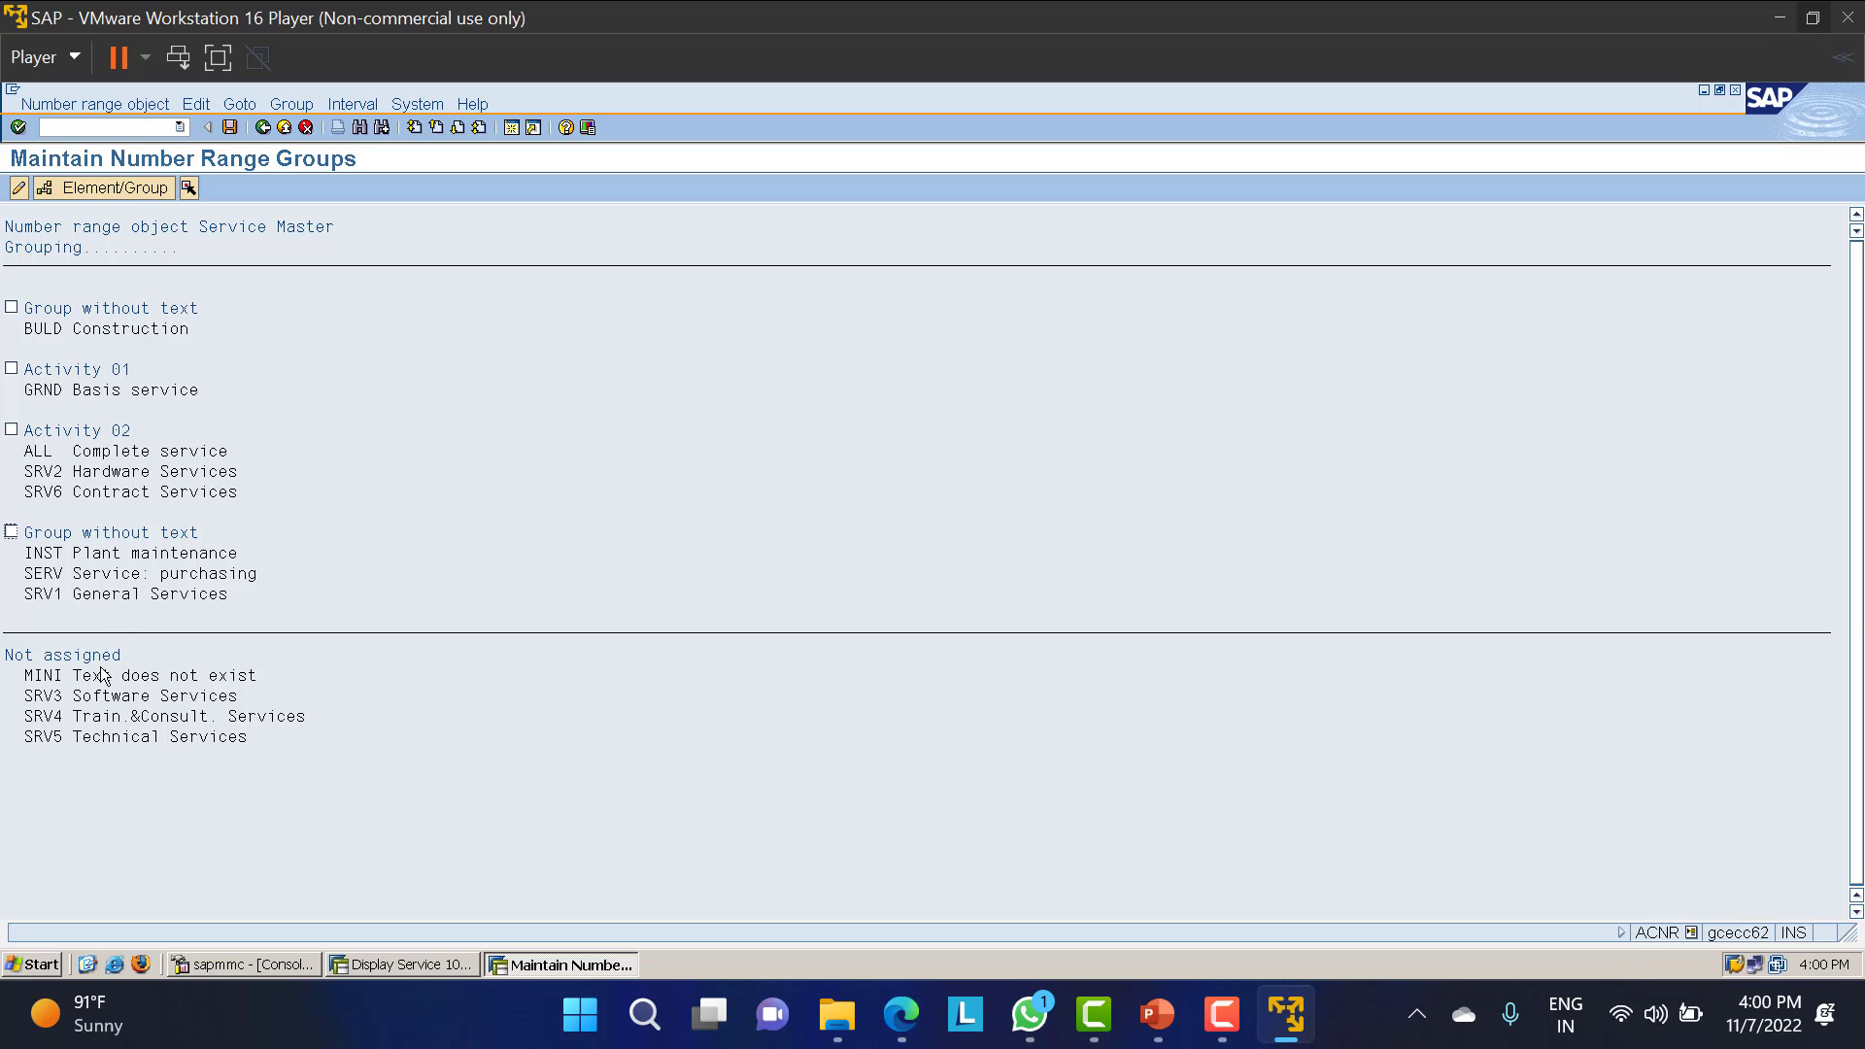
Assign the unassigned element SRV5 Technical Services to the number range group containing BULD Construction.
double_click(109, 738)
left_click(136, 740)
right_click(117, 743)
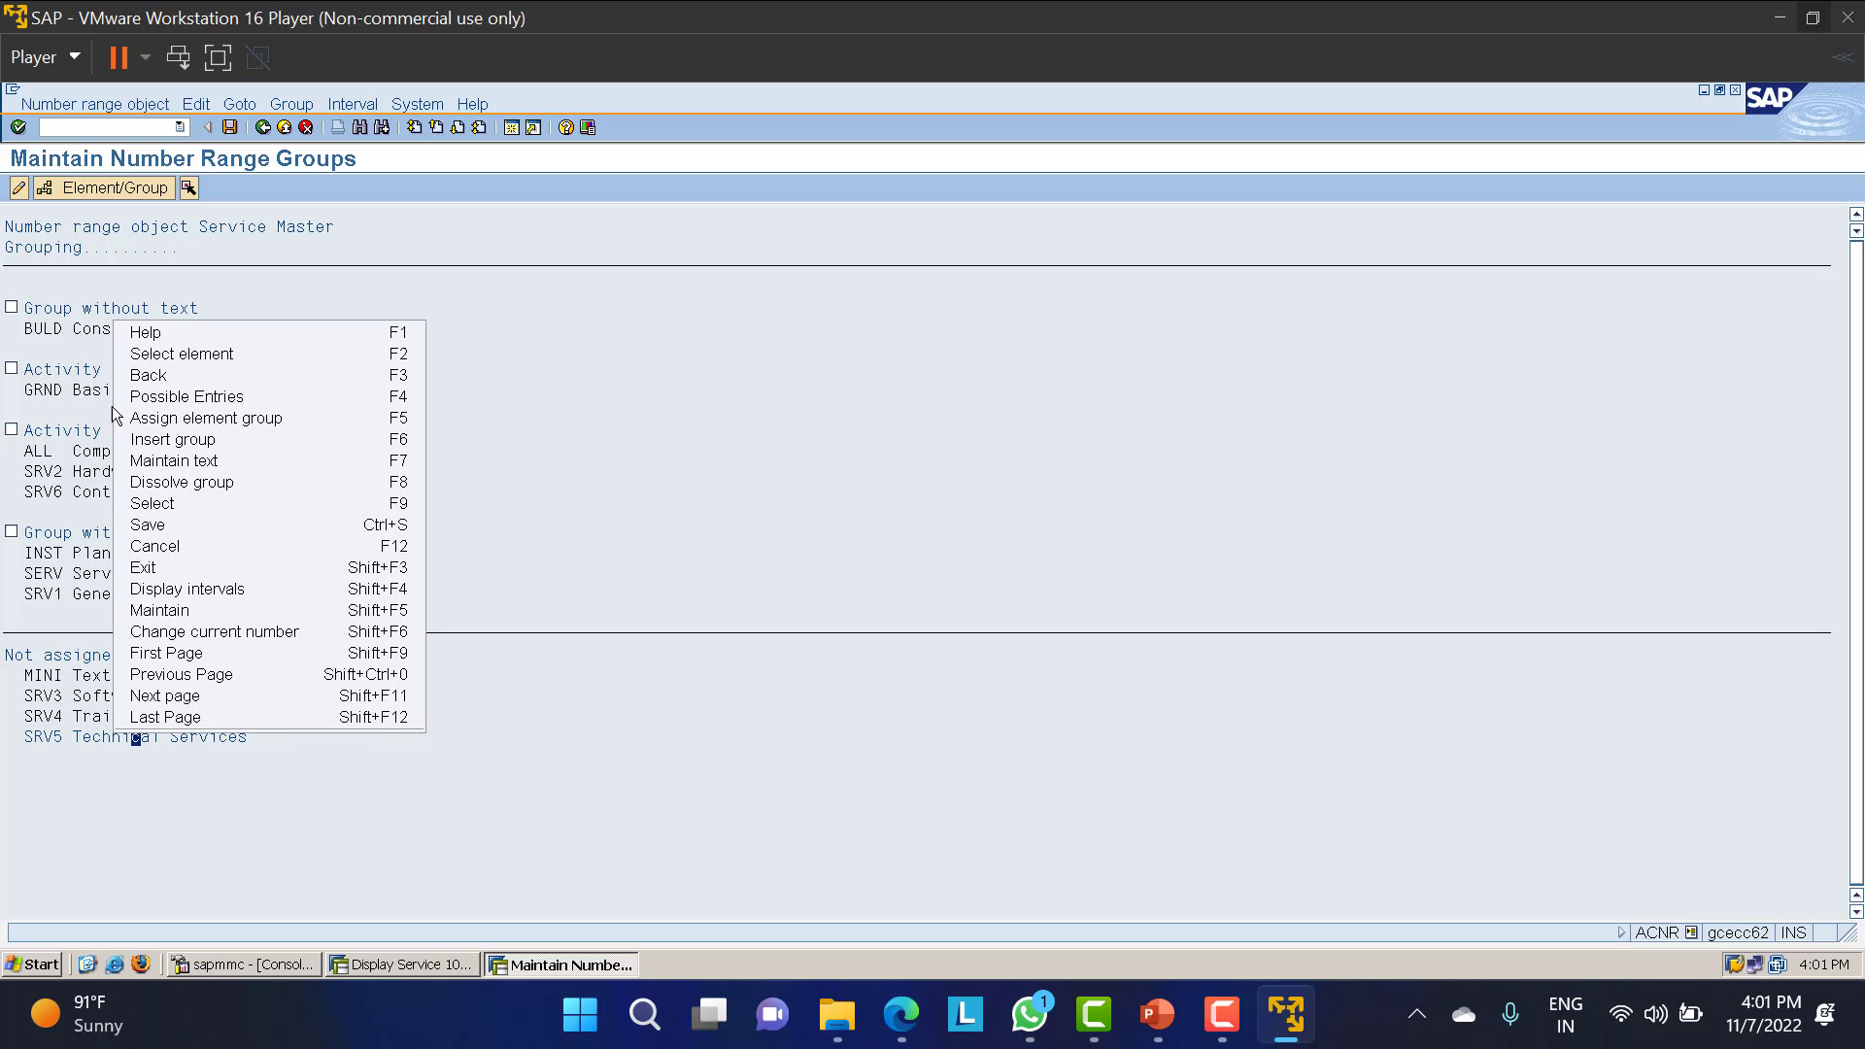
left_click(201, 355)
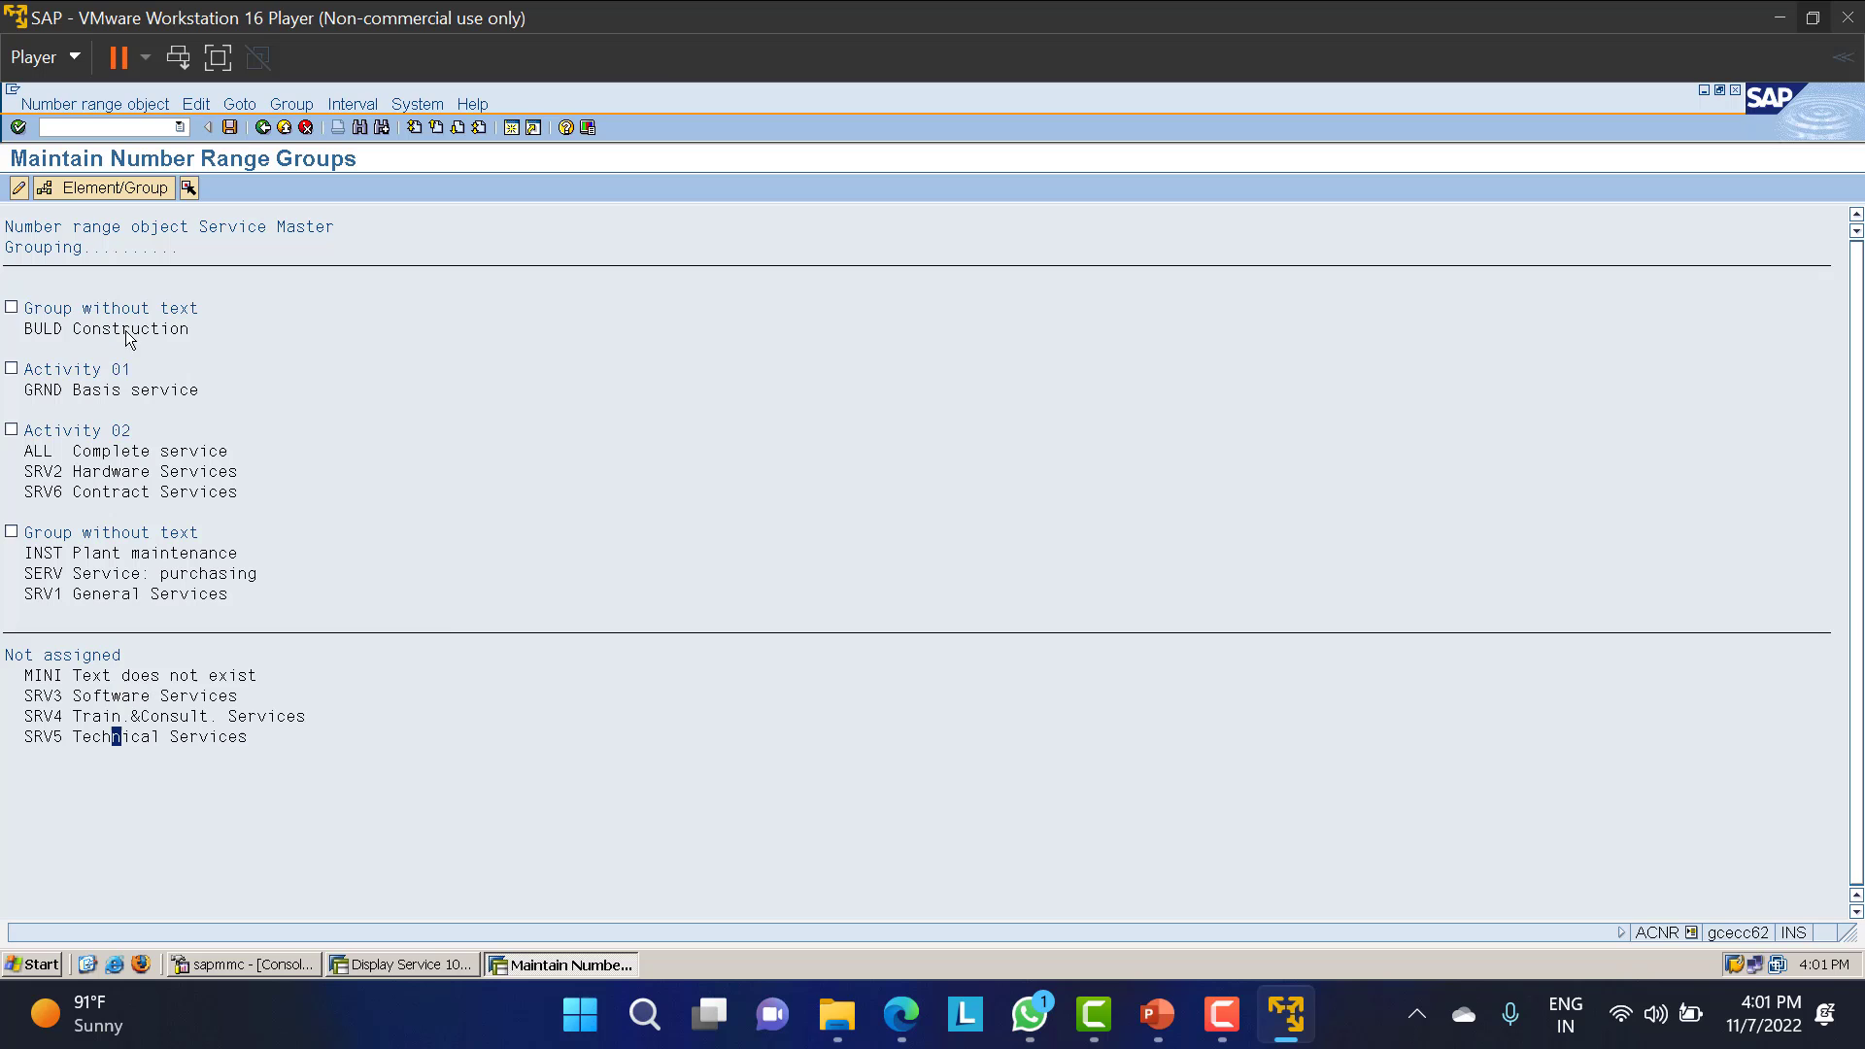
right_click(34, 316)
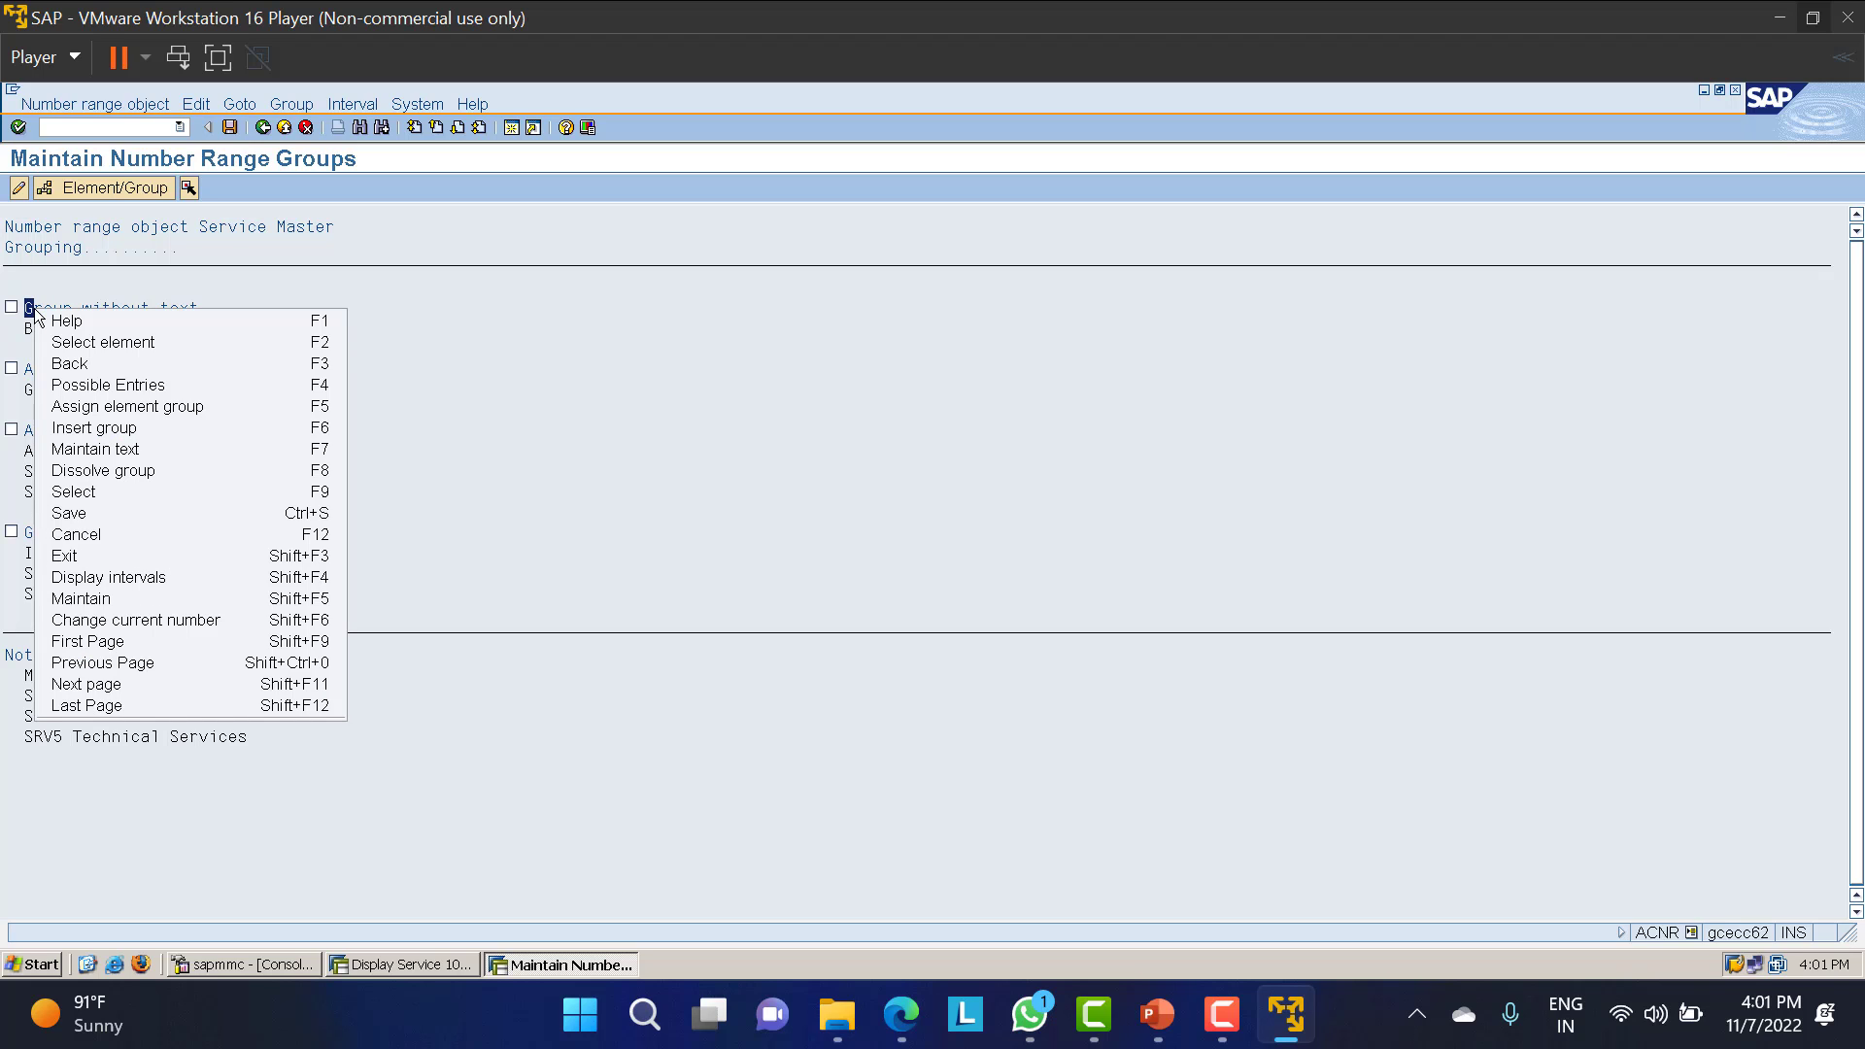
left_click(97, 338)
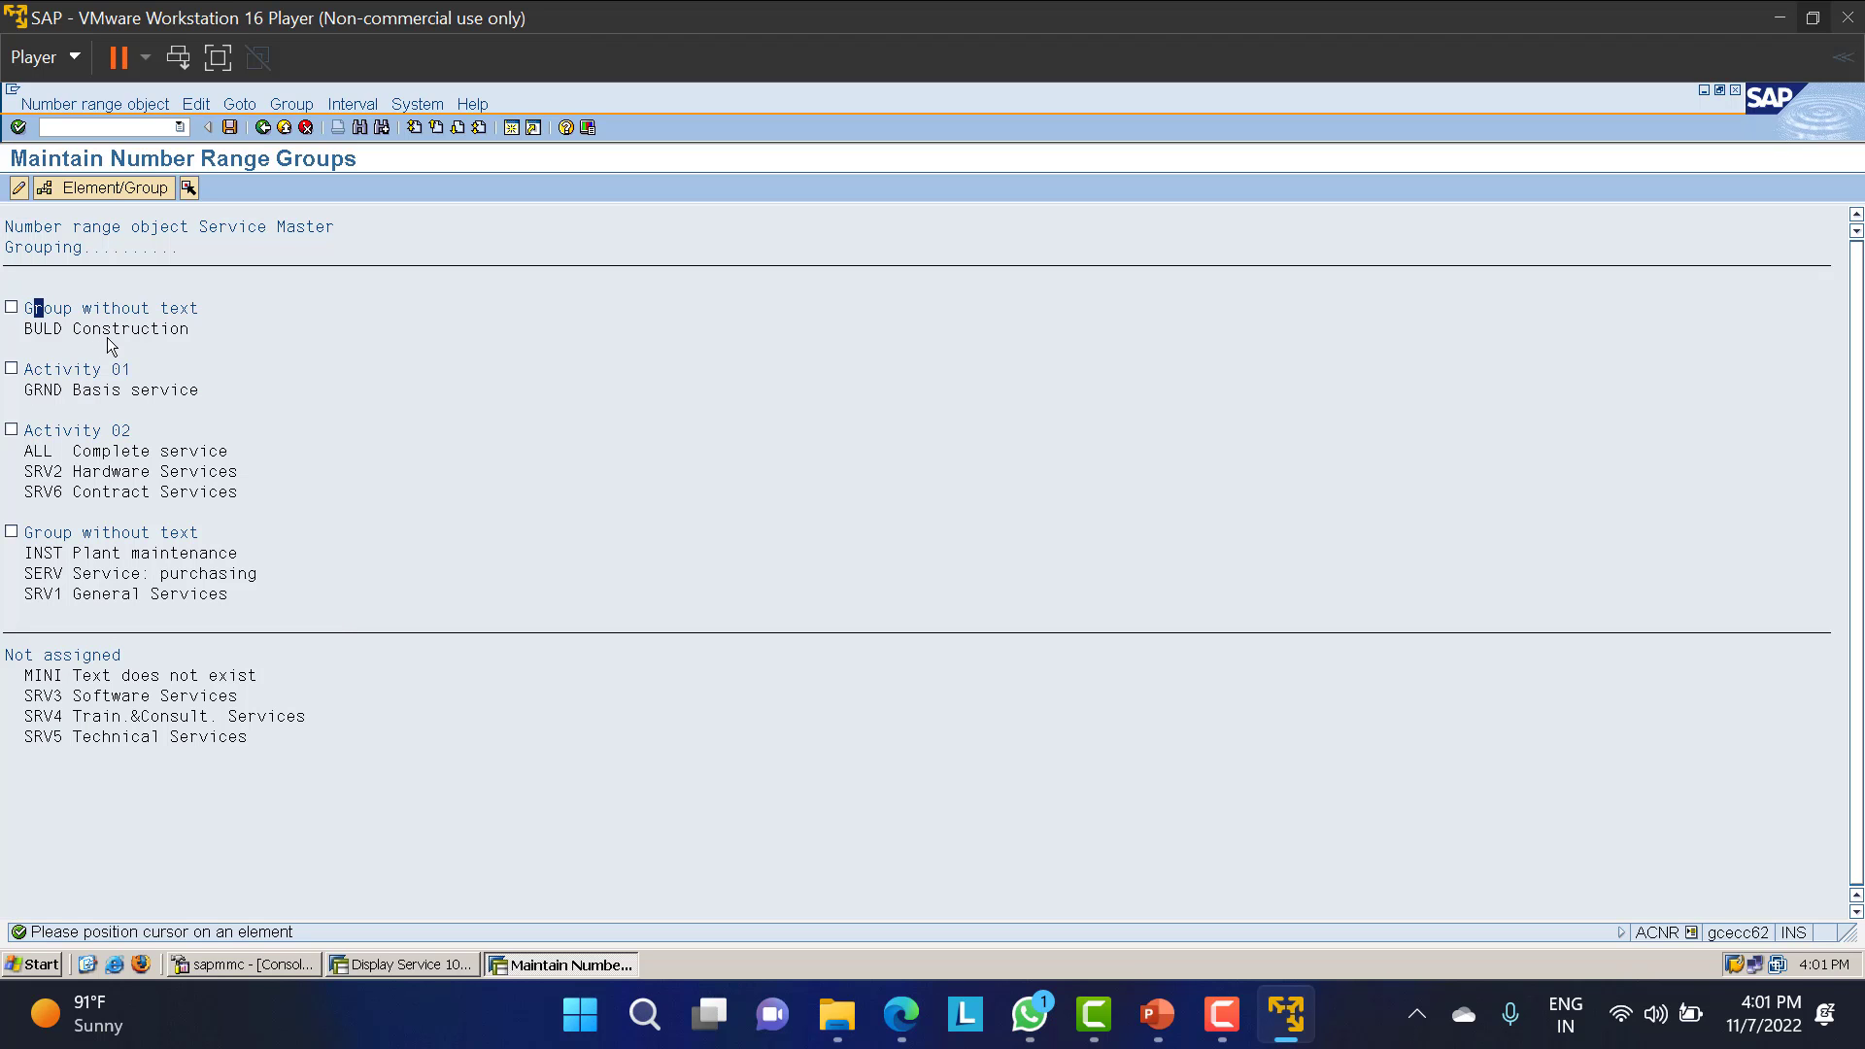
right_click(74, 309)
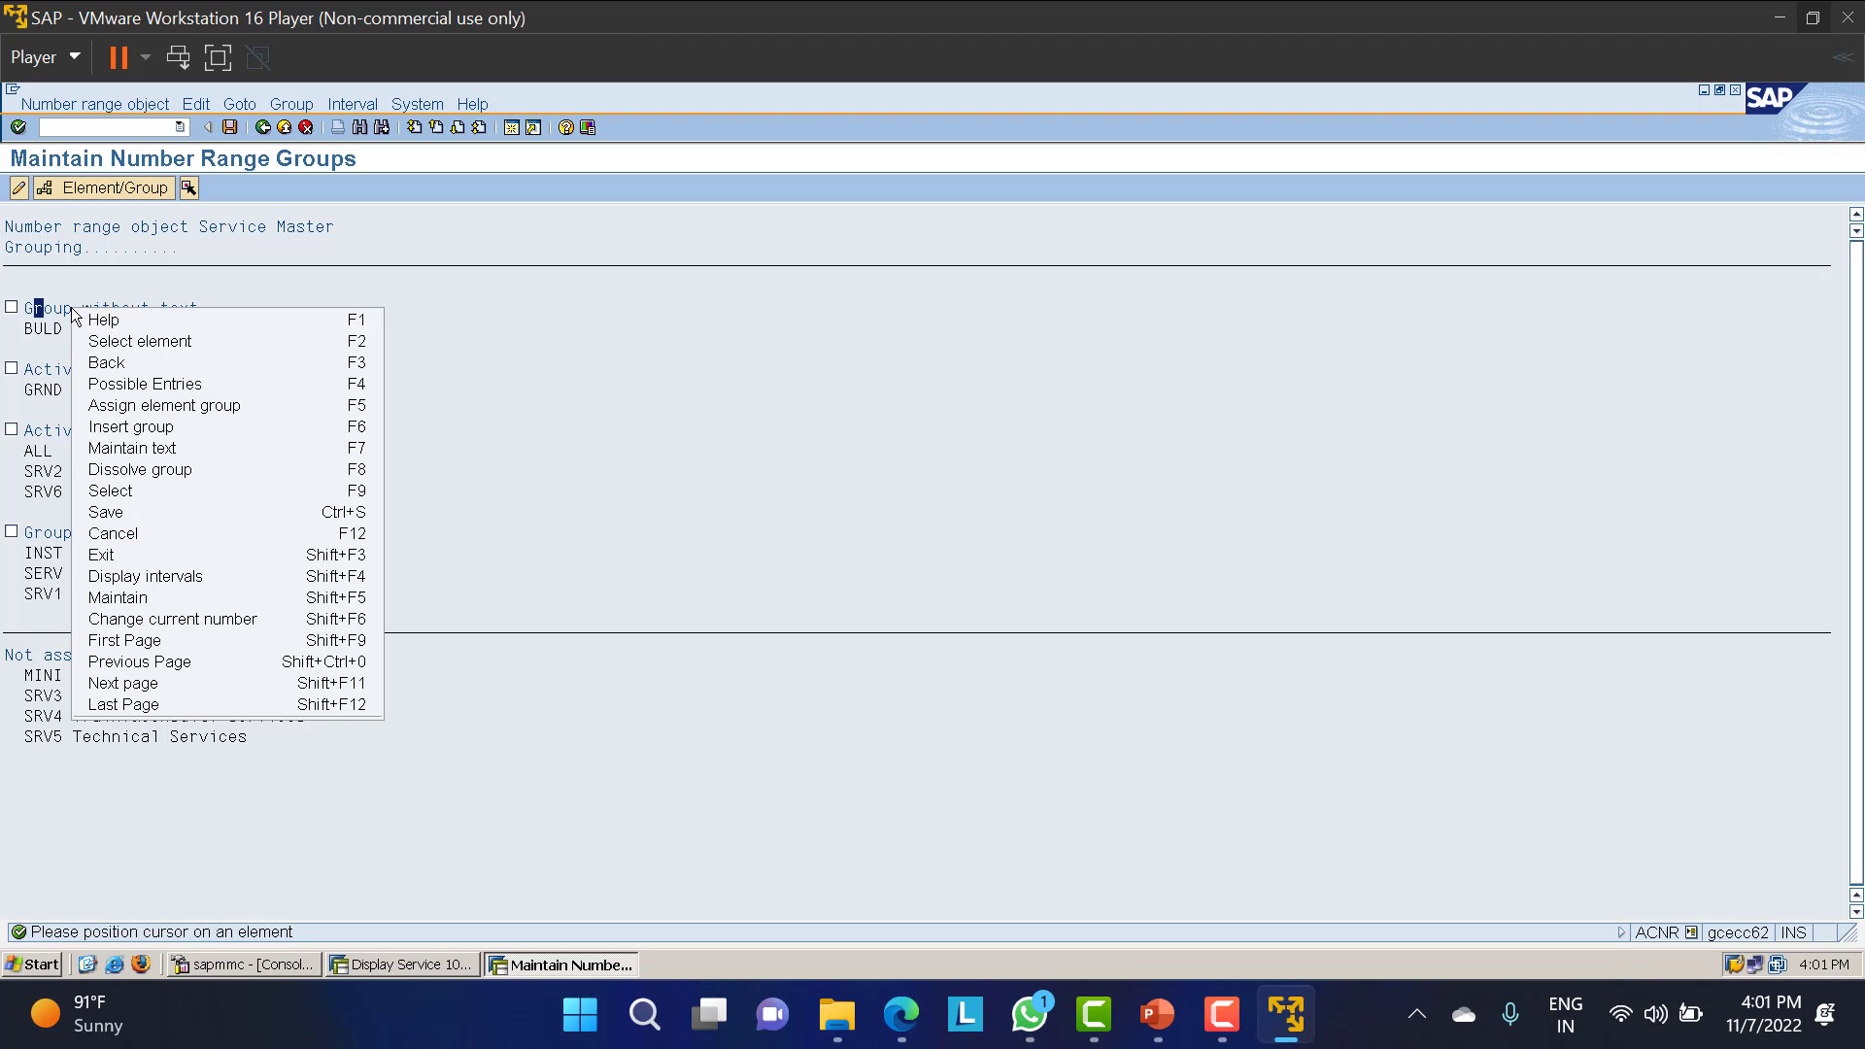
left_click(124, 406)
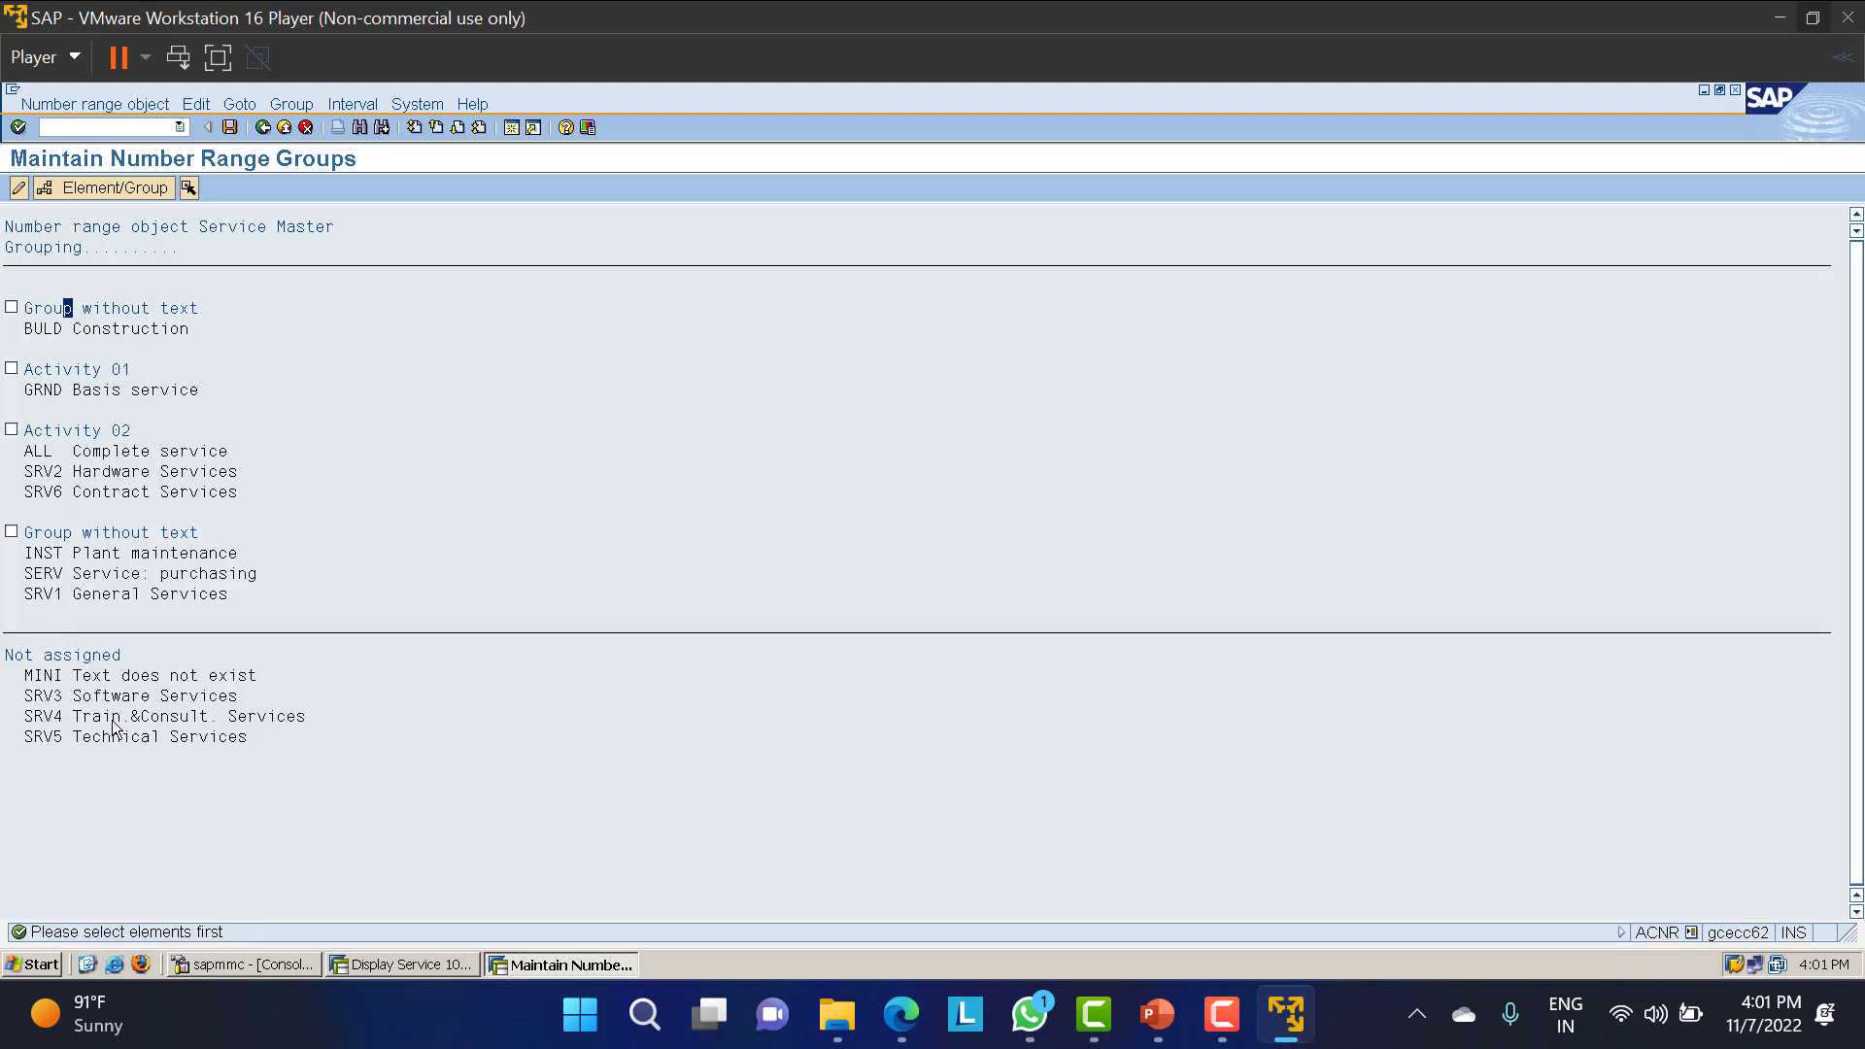
right_click(79, 737)
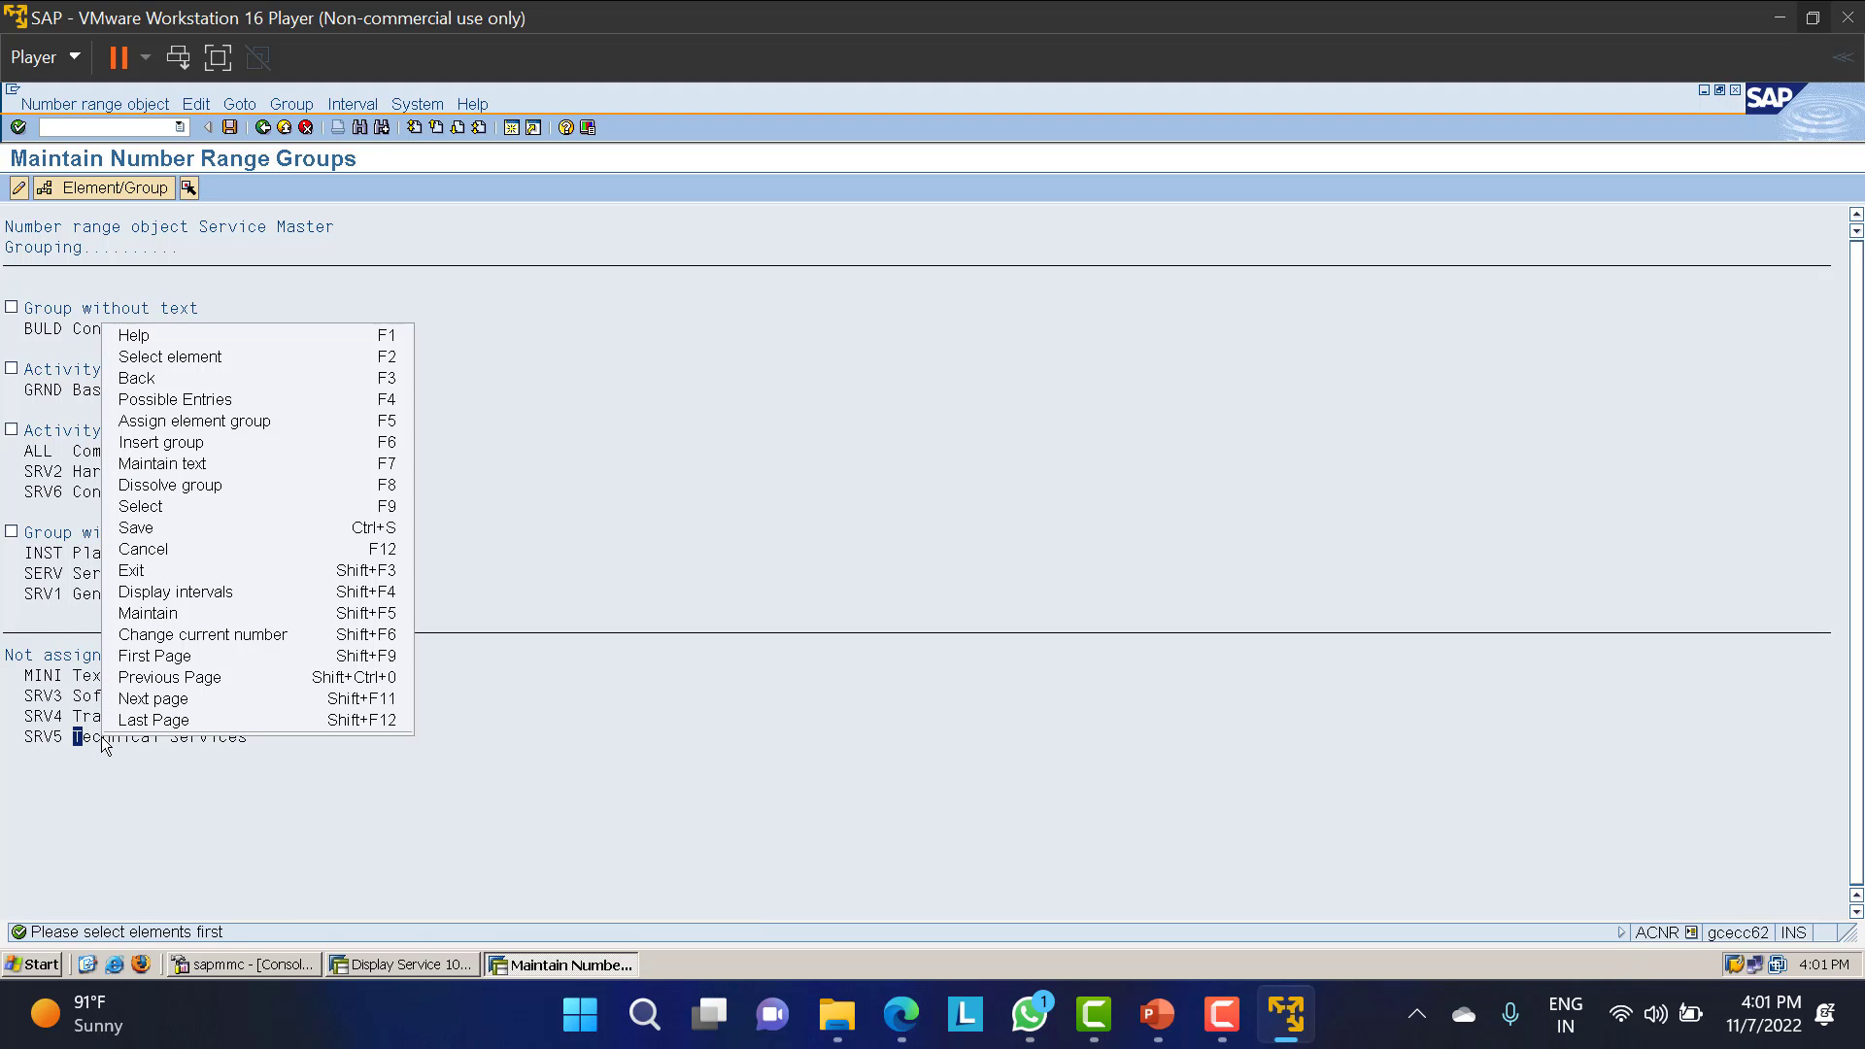
left_click(152, 359)
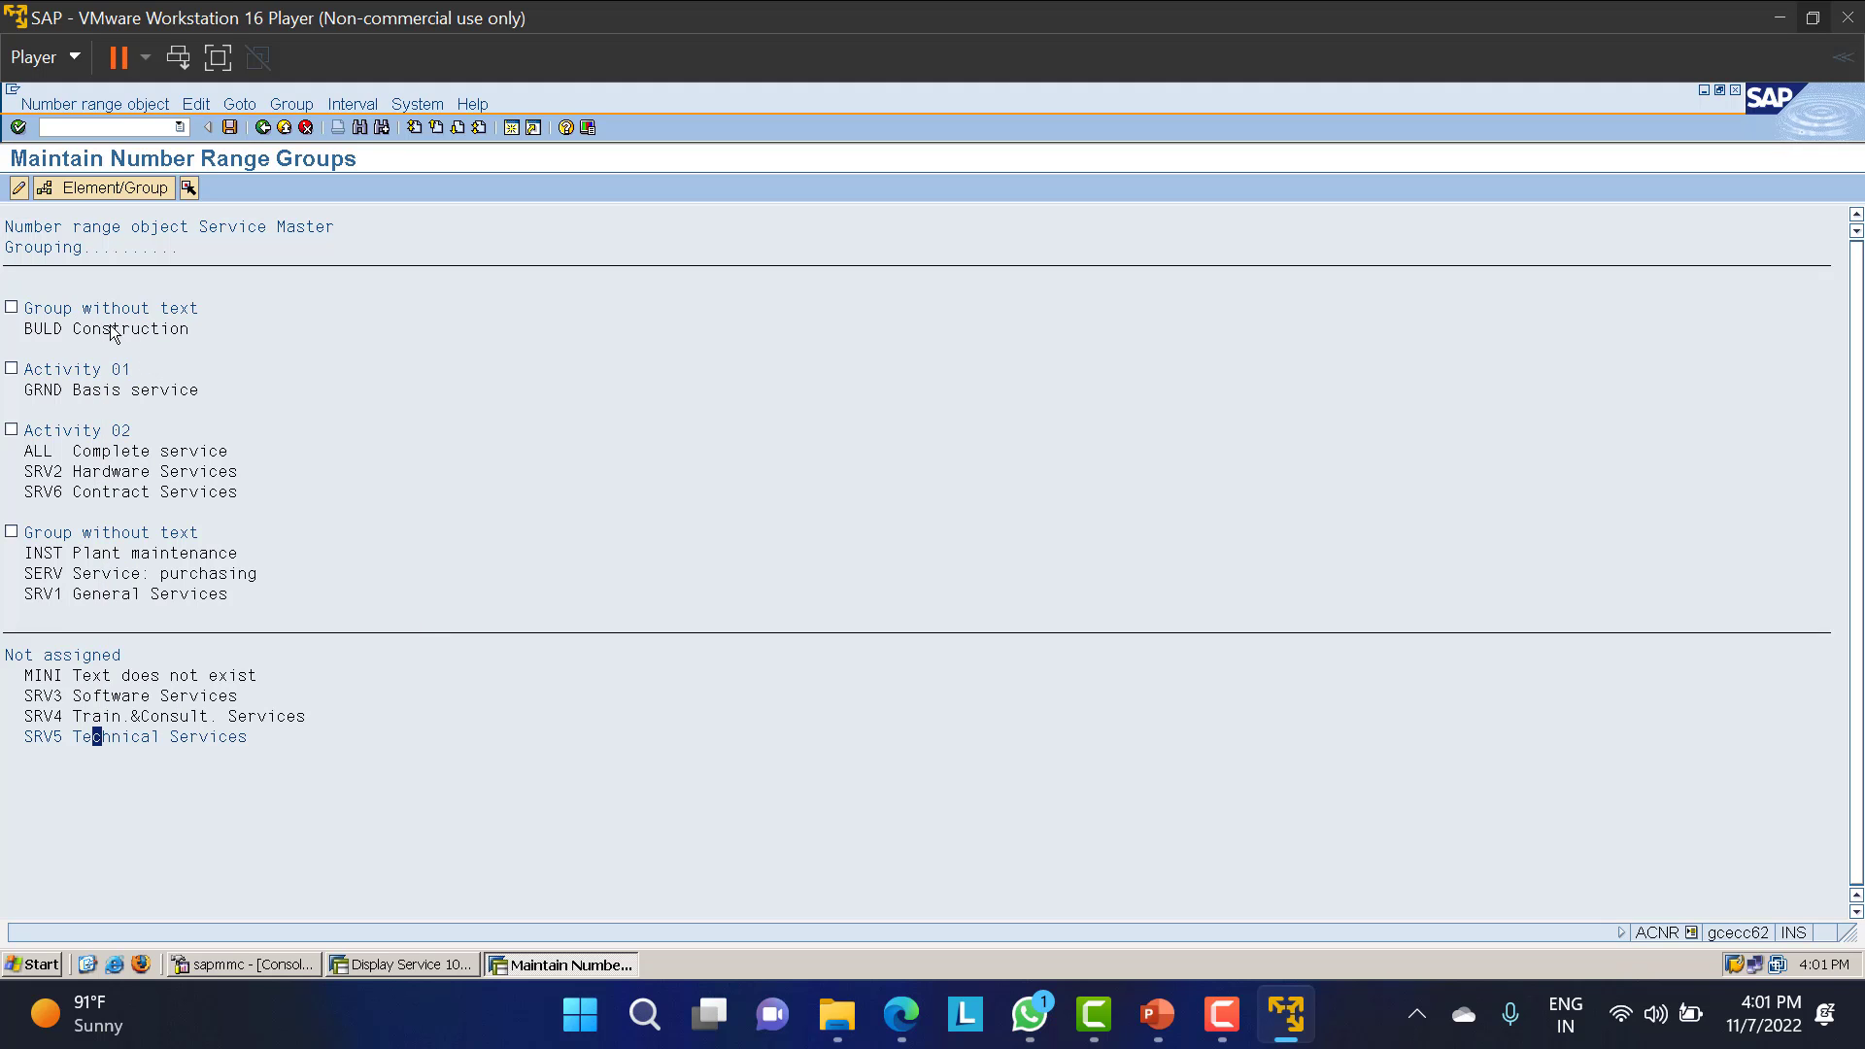
right_click(48, 309)
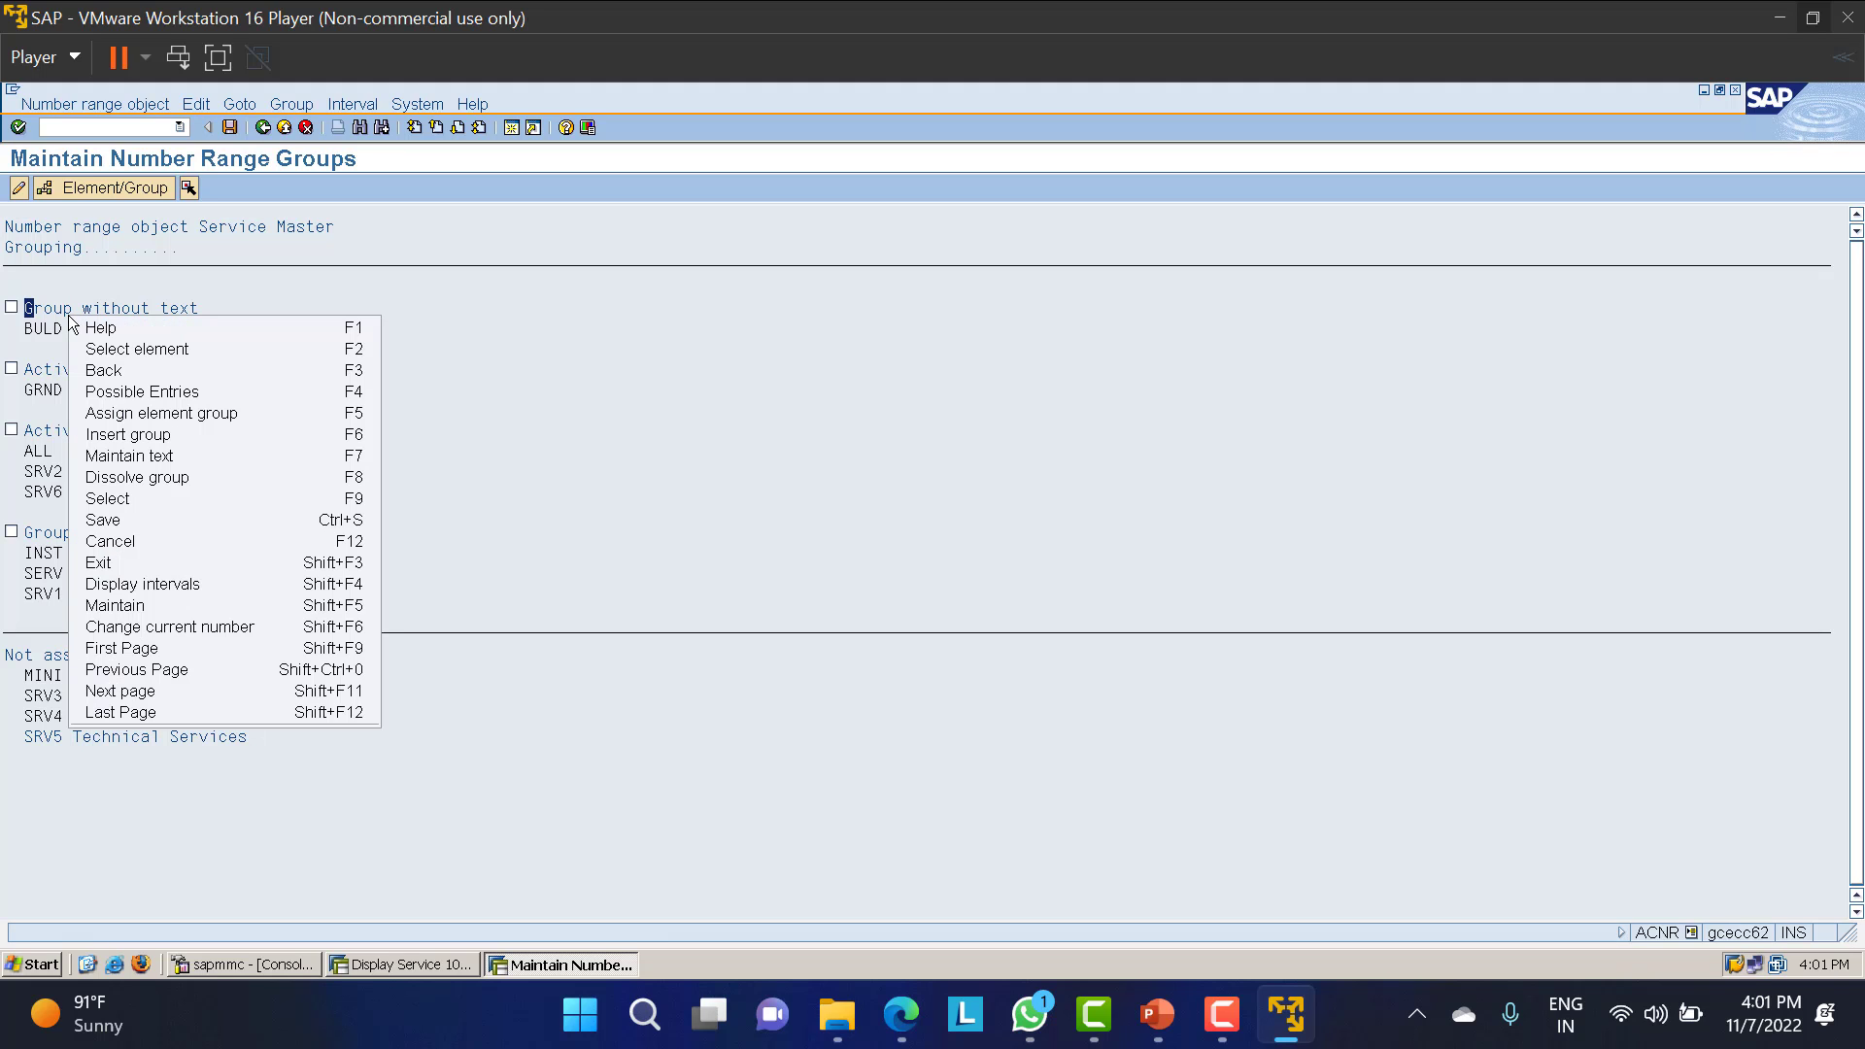
left_click(121, 412)
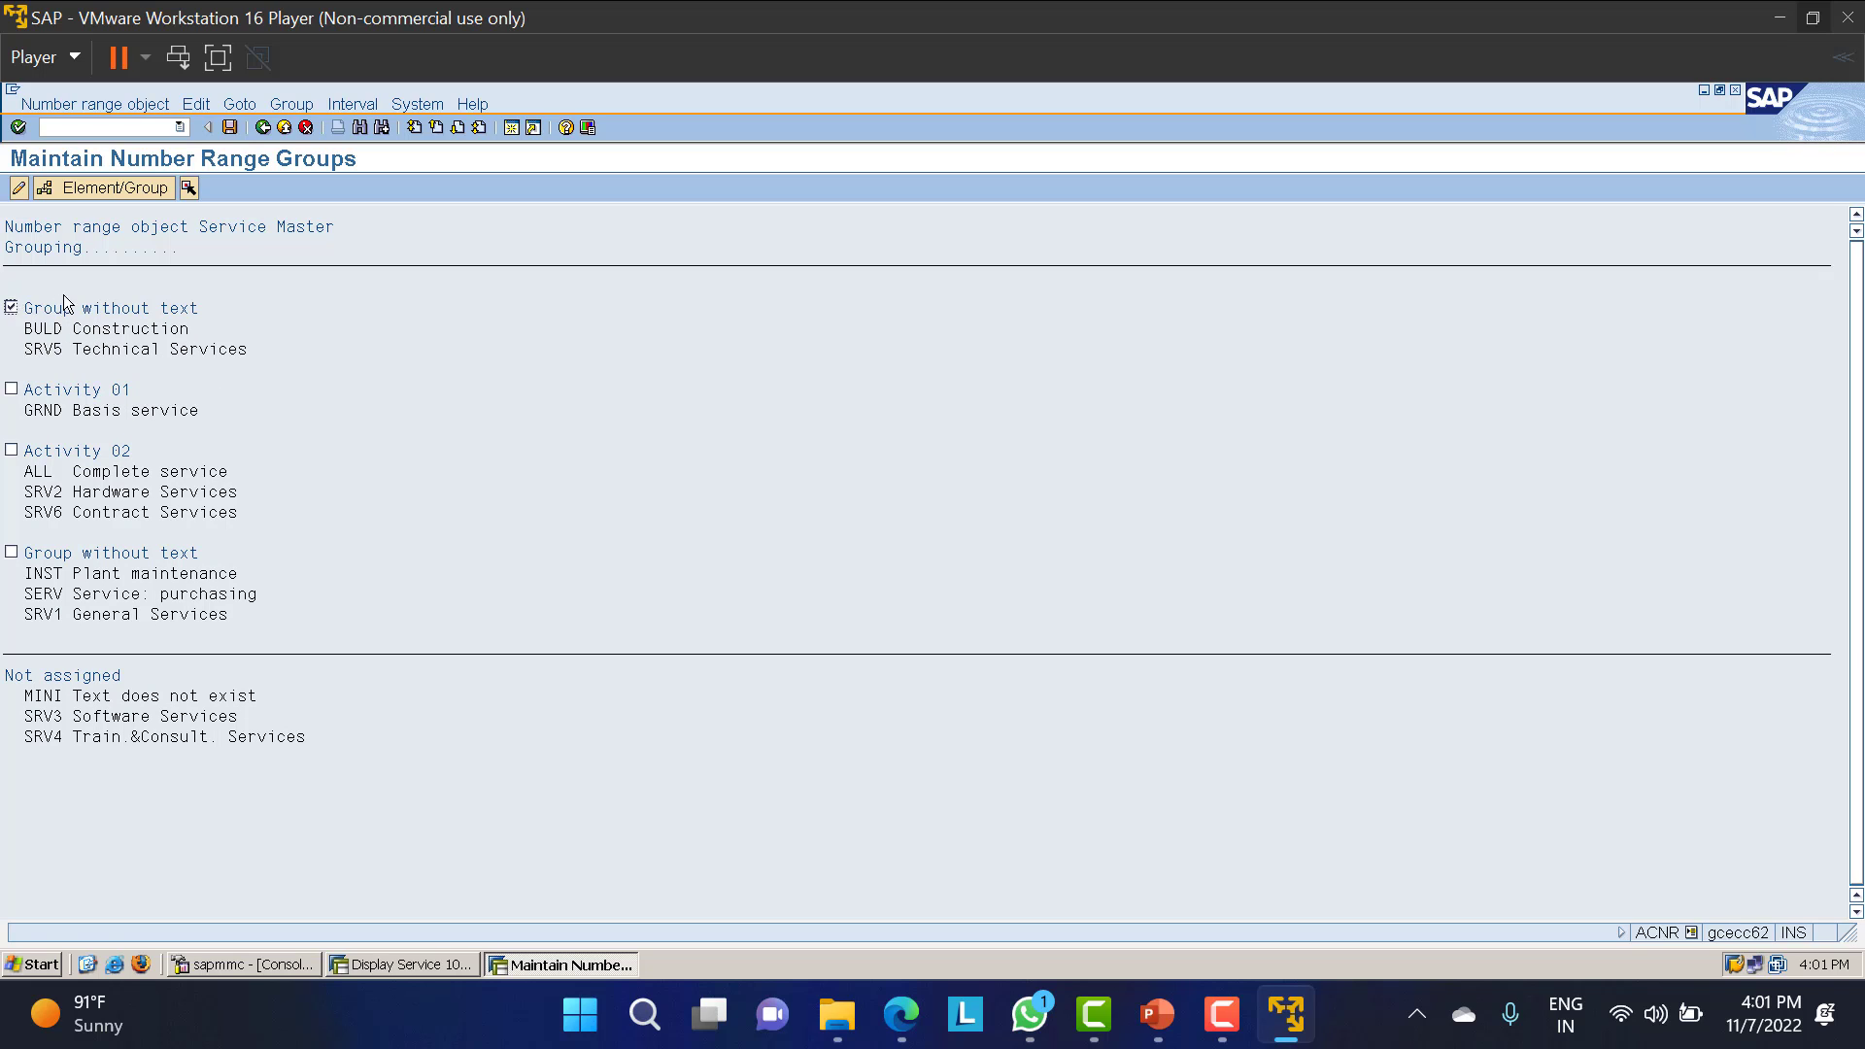
View the number range interval of the BULD Construction group and leave group maintenance without saving the changes.
left_click(13, 307)
left_click(21, 192)
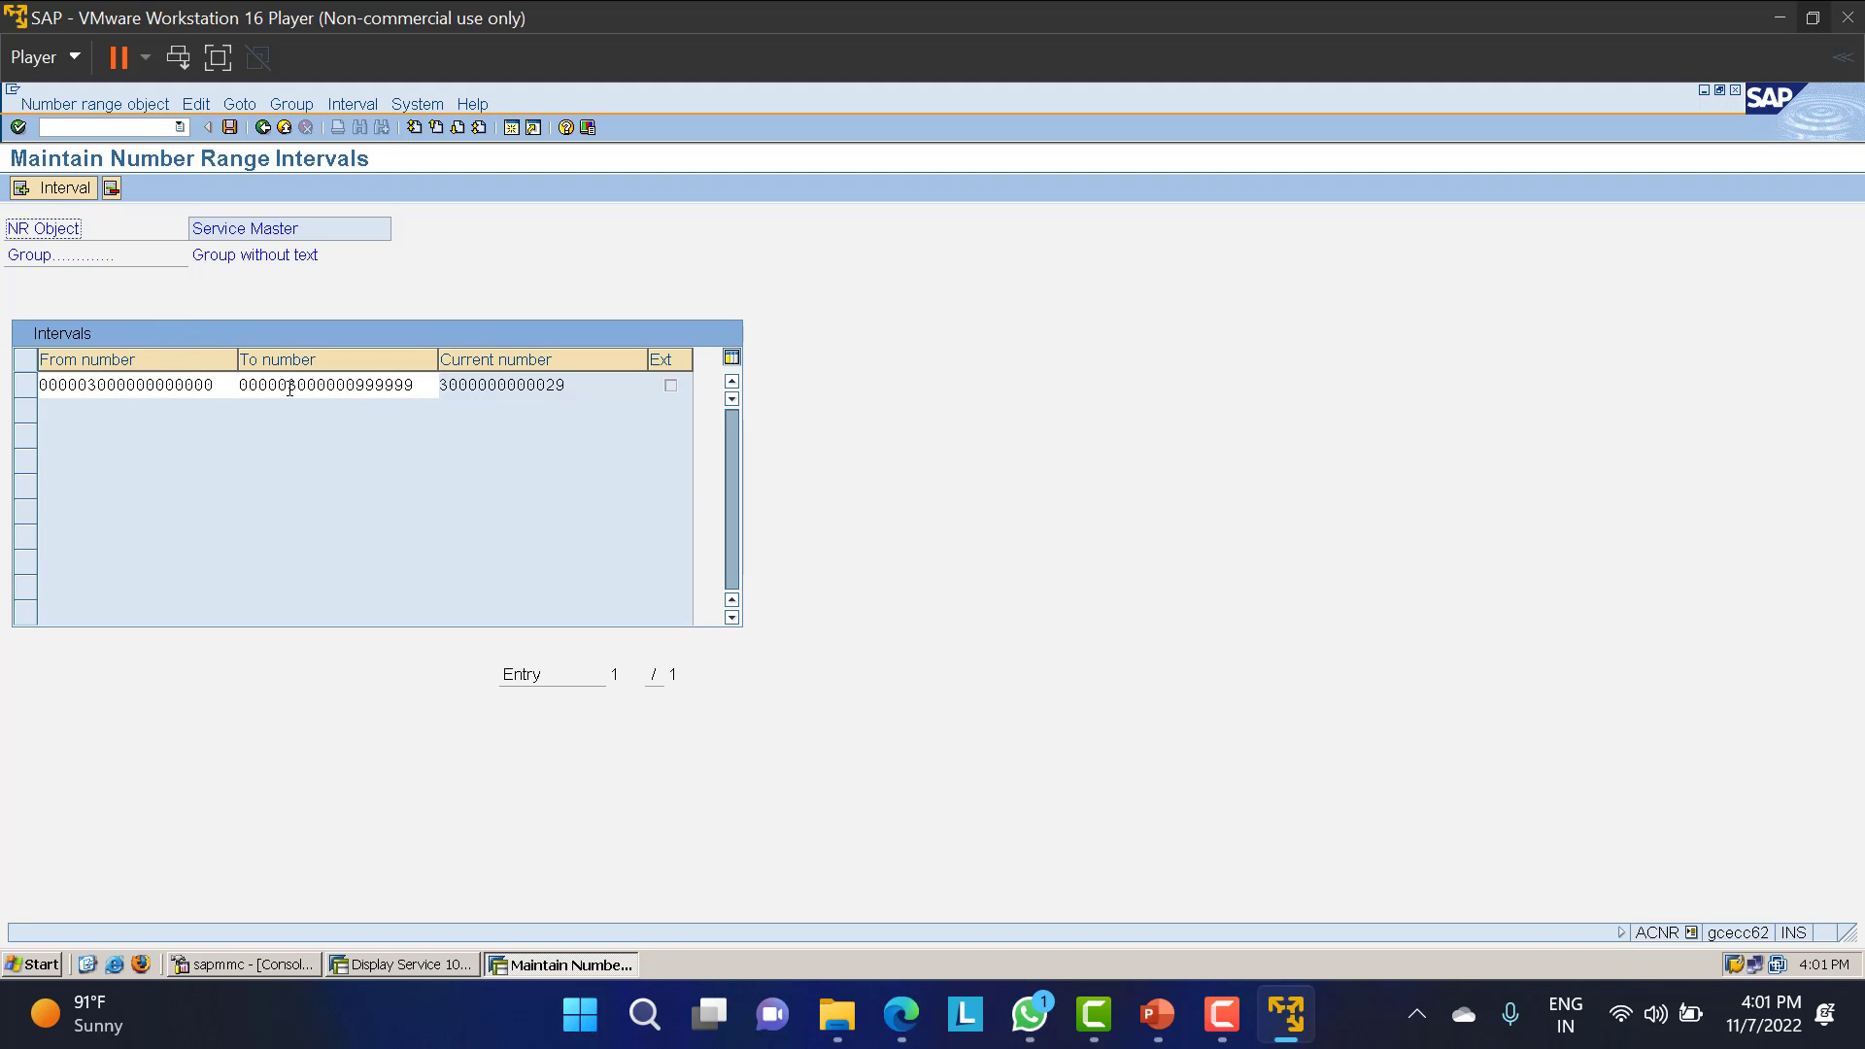
left_click(266, 130)
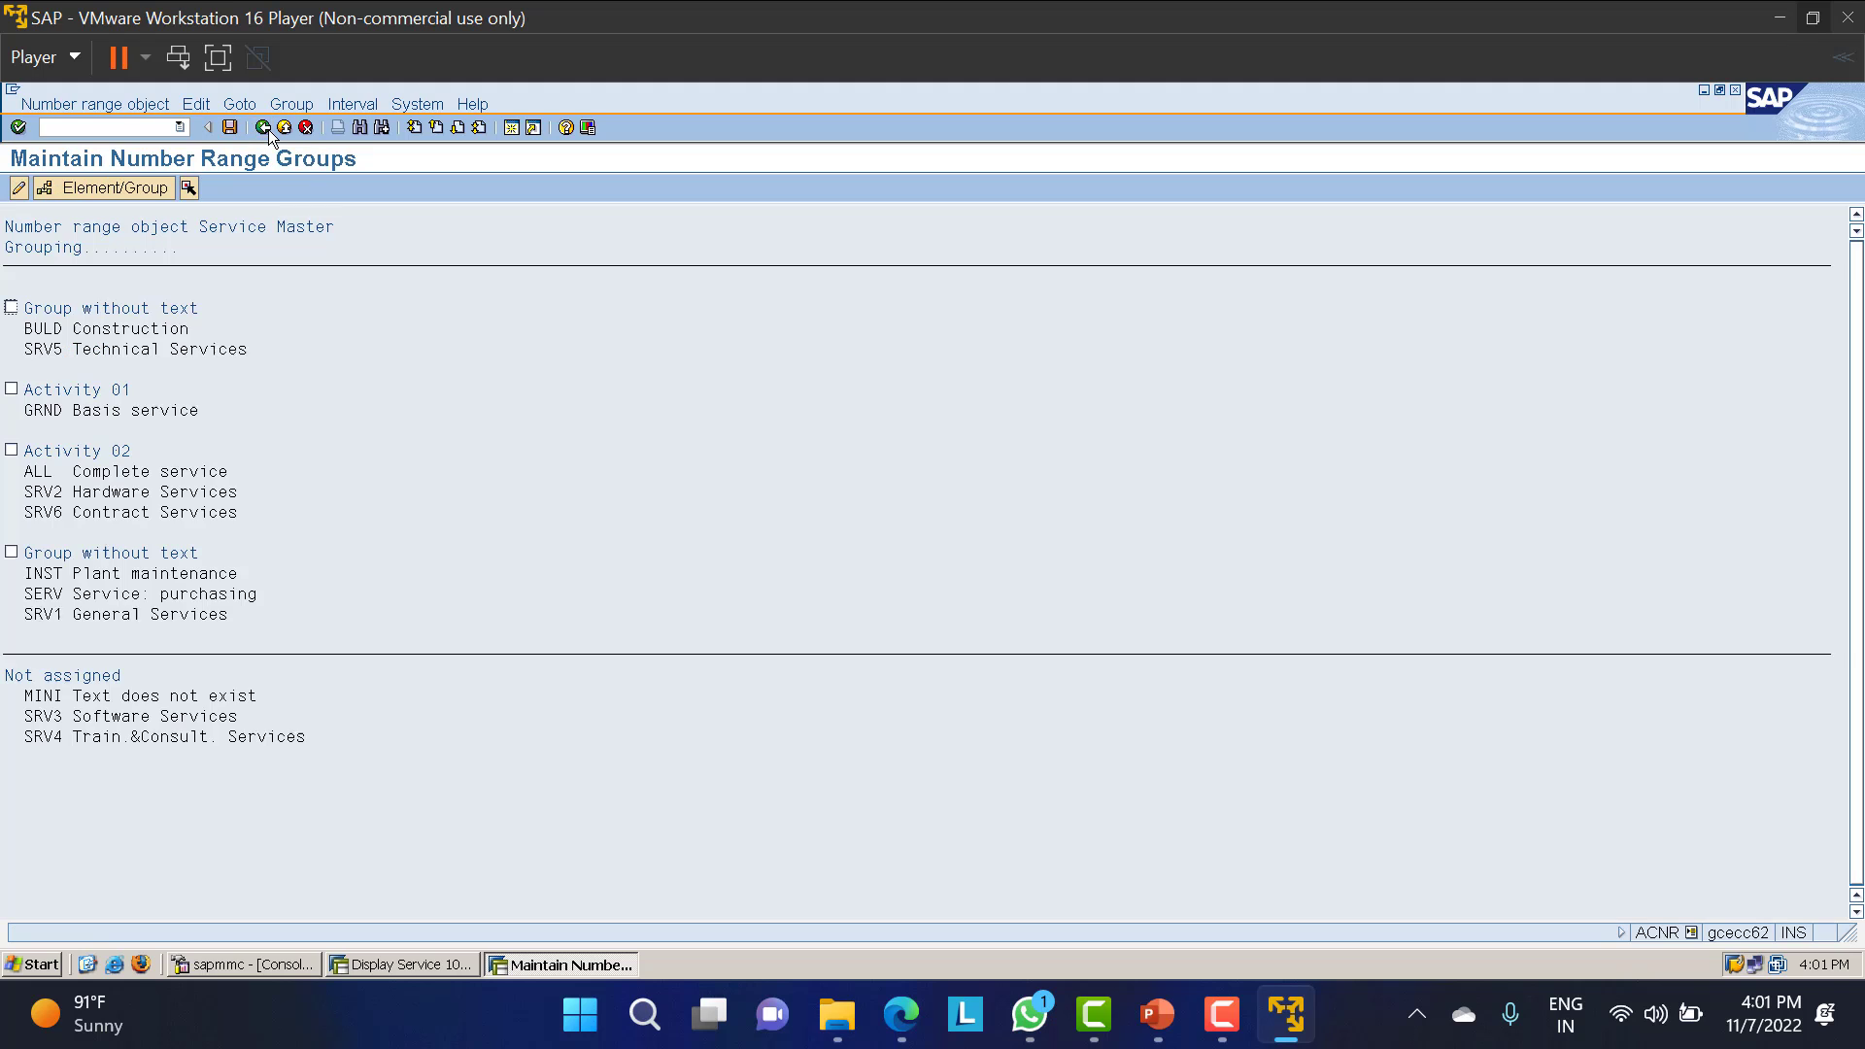
left_click(268, 130)
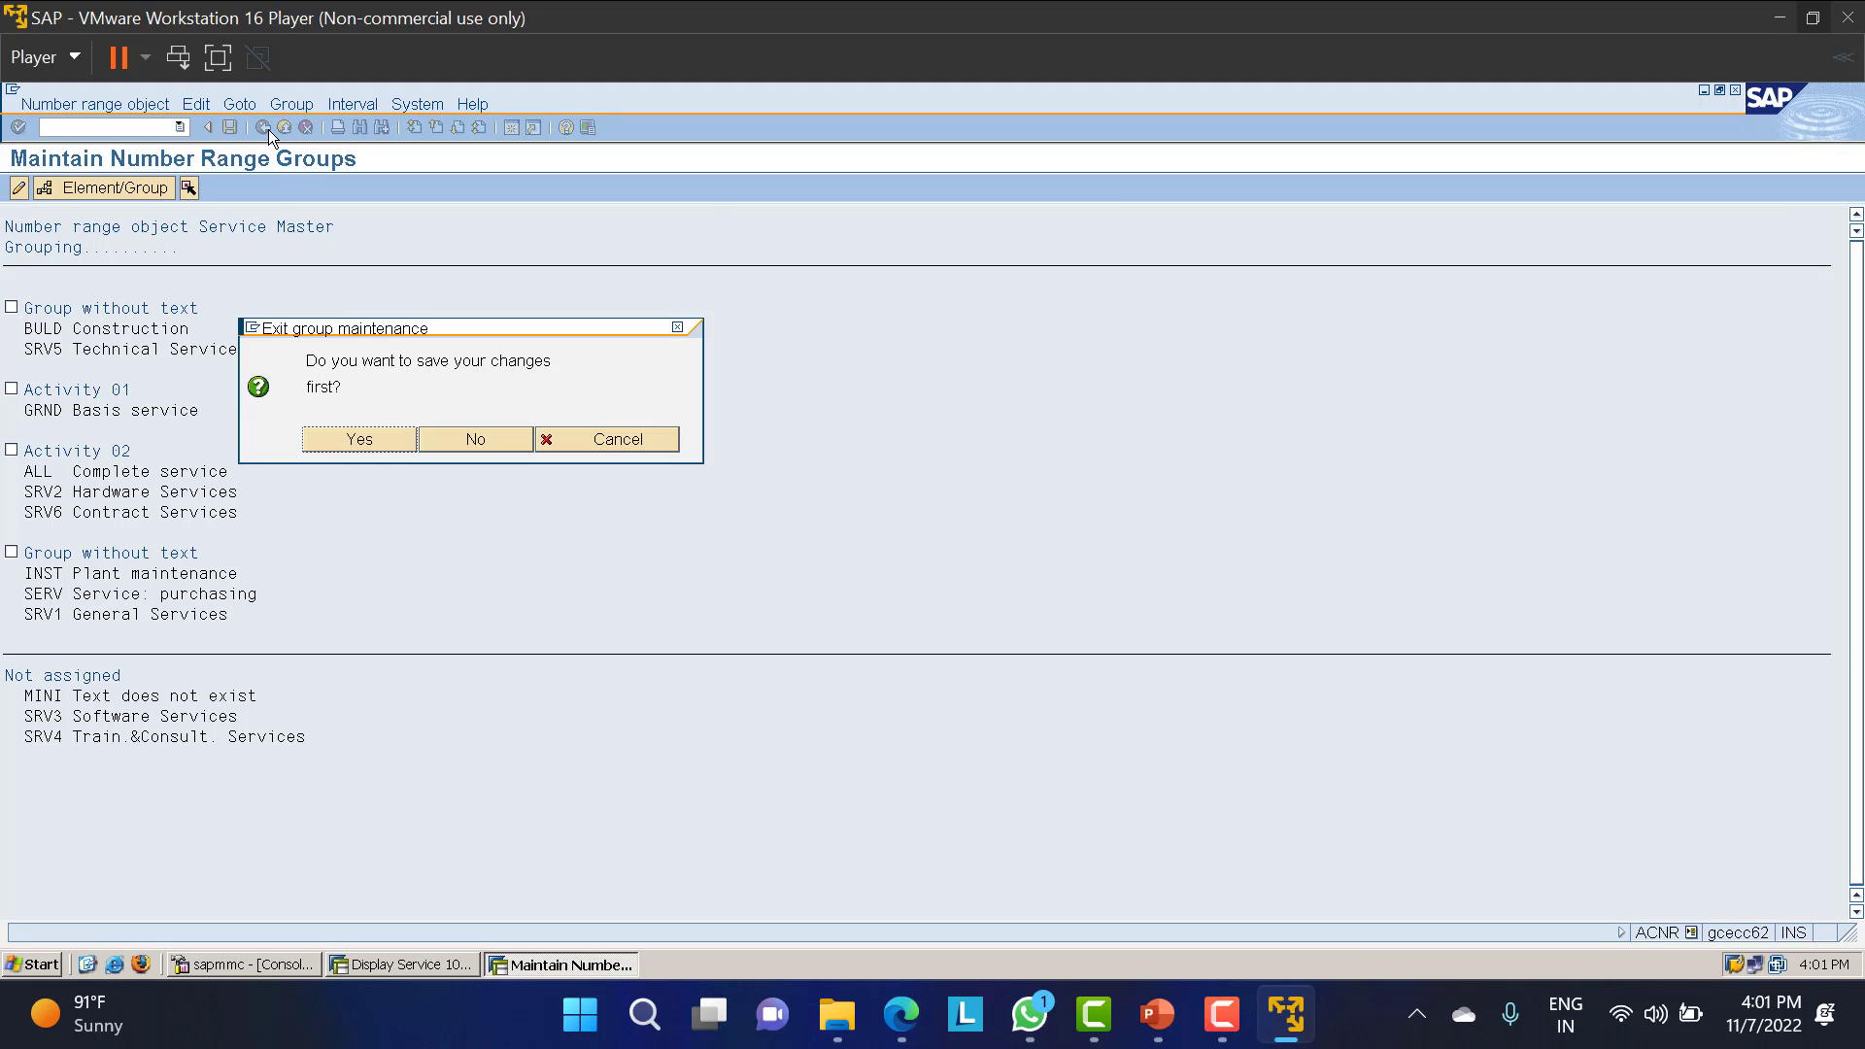
left_click(472, 439)
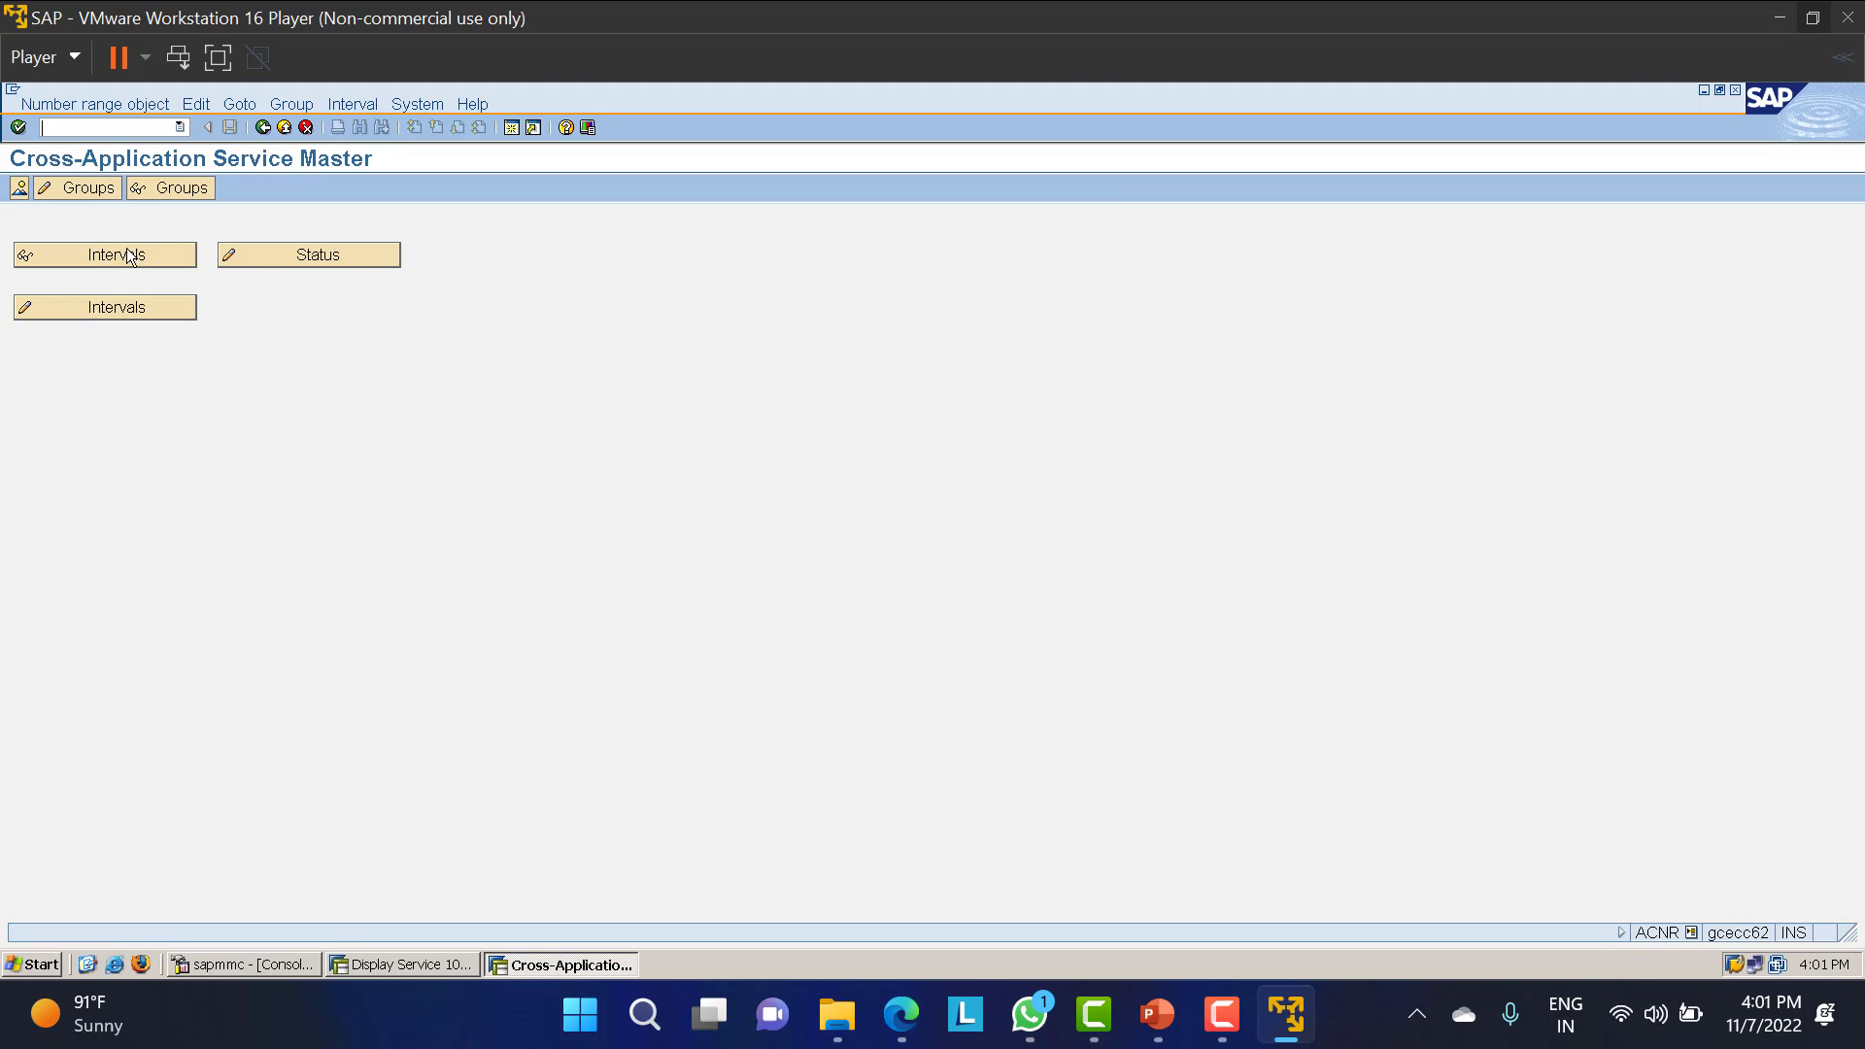
Examine all number range intervals maintained for the Service Master object and exit the number range transaction.
left_click(115, 311)
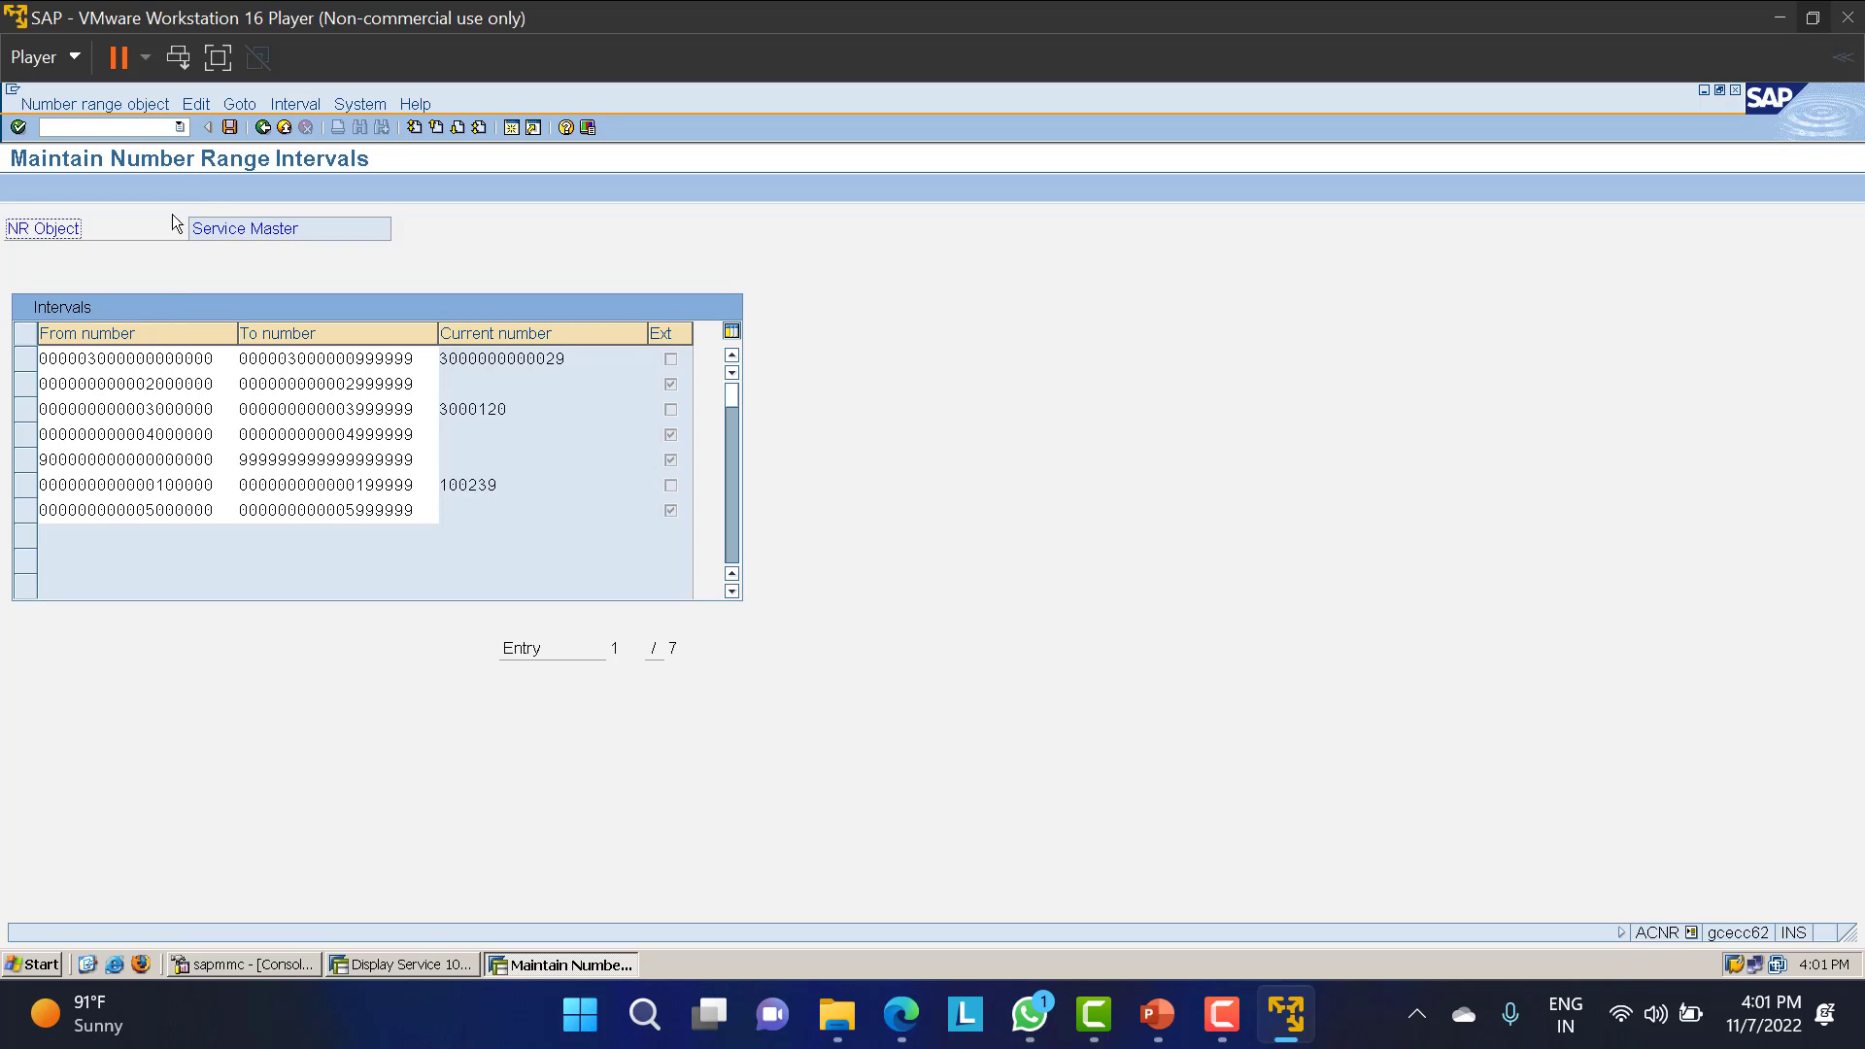
left_click(264, 130)
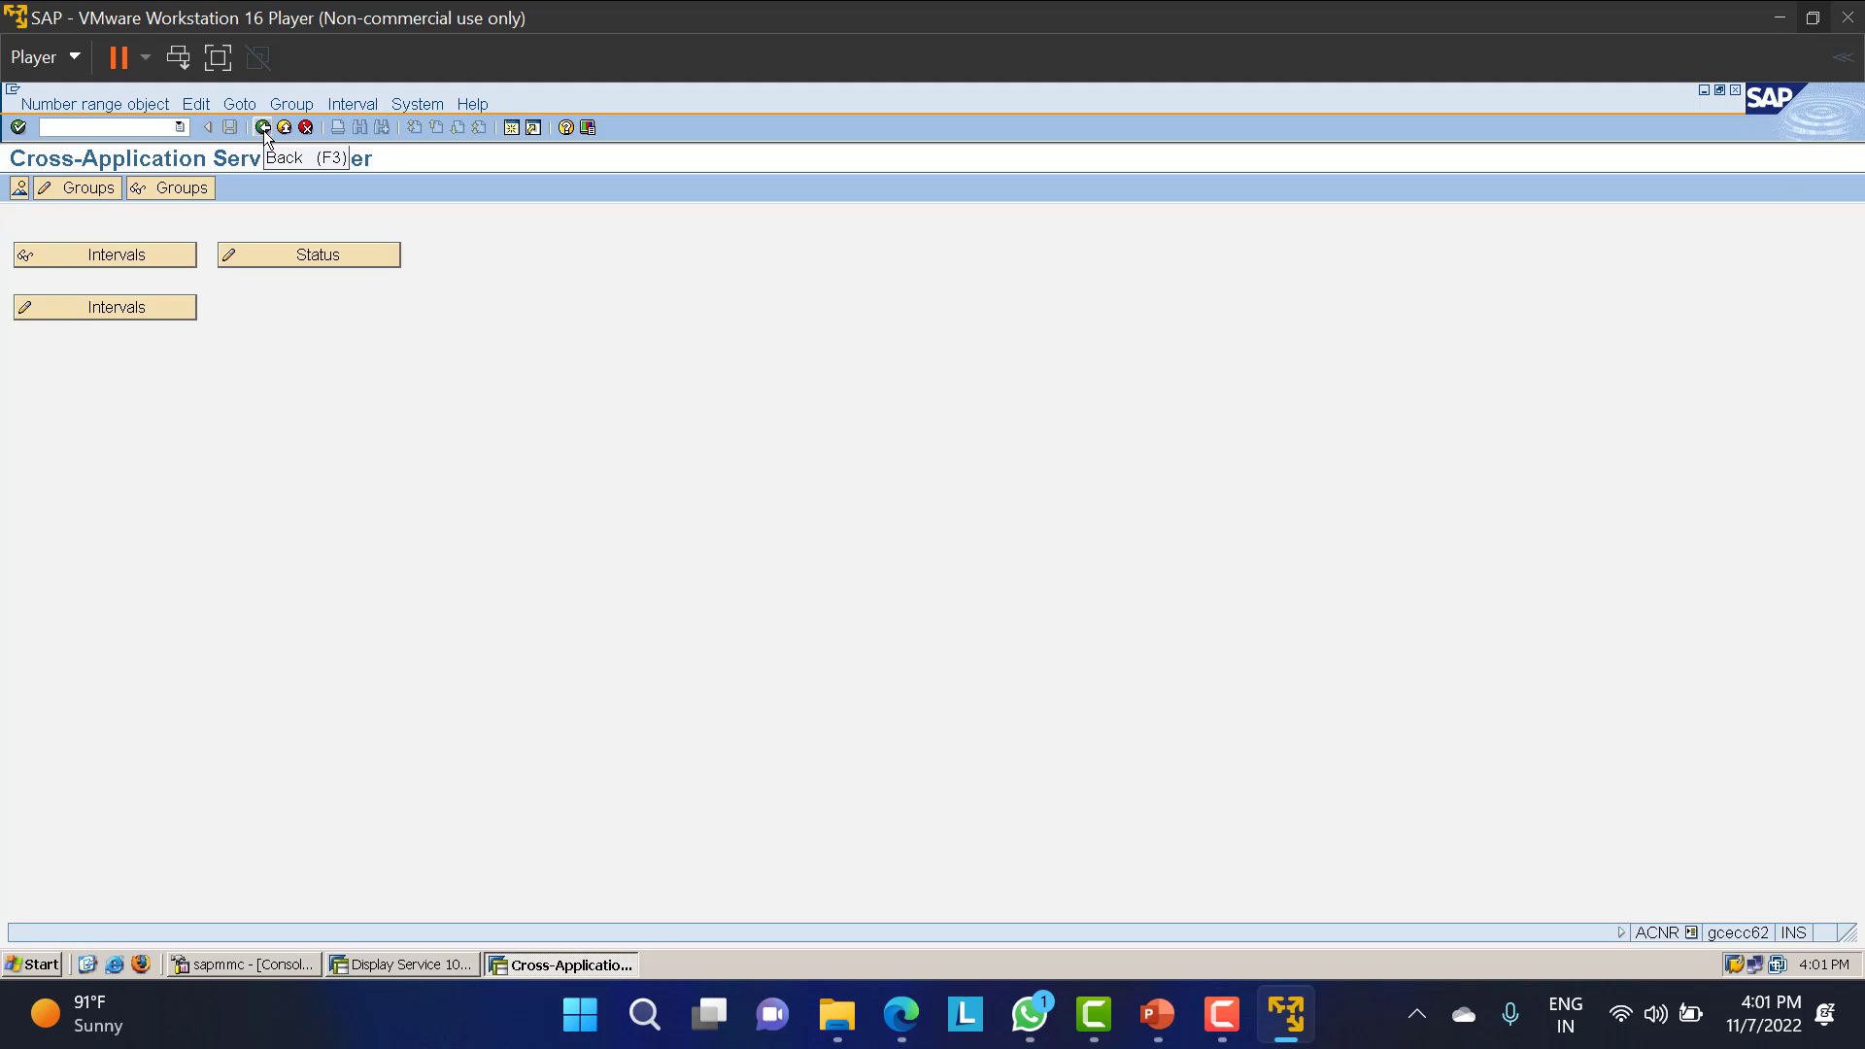
left_click(263, 128)
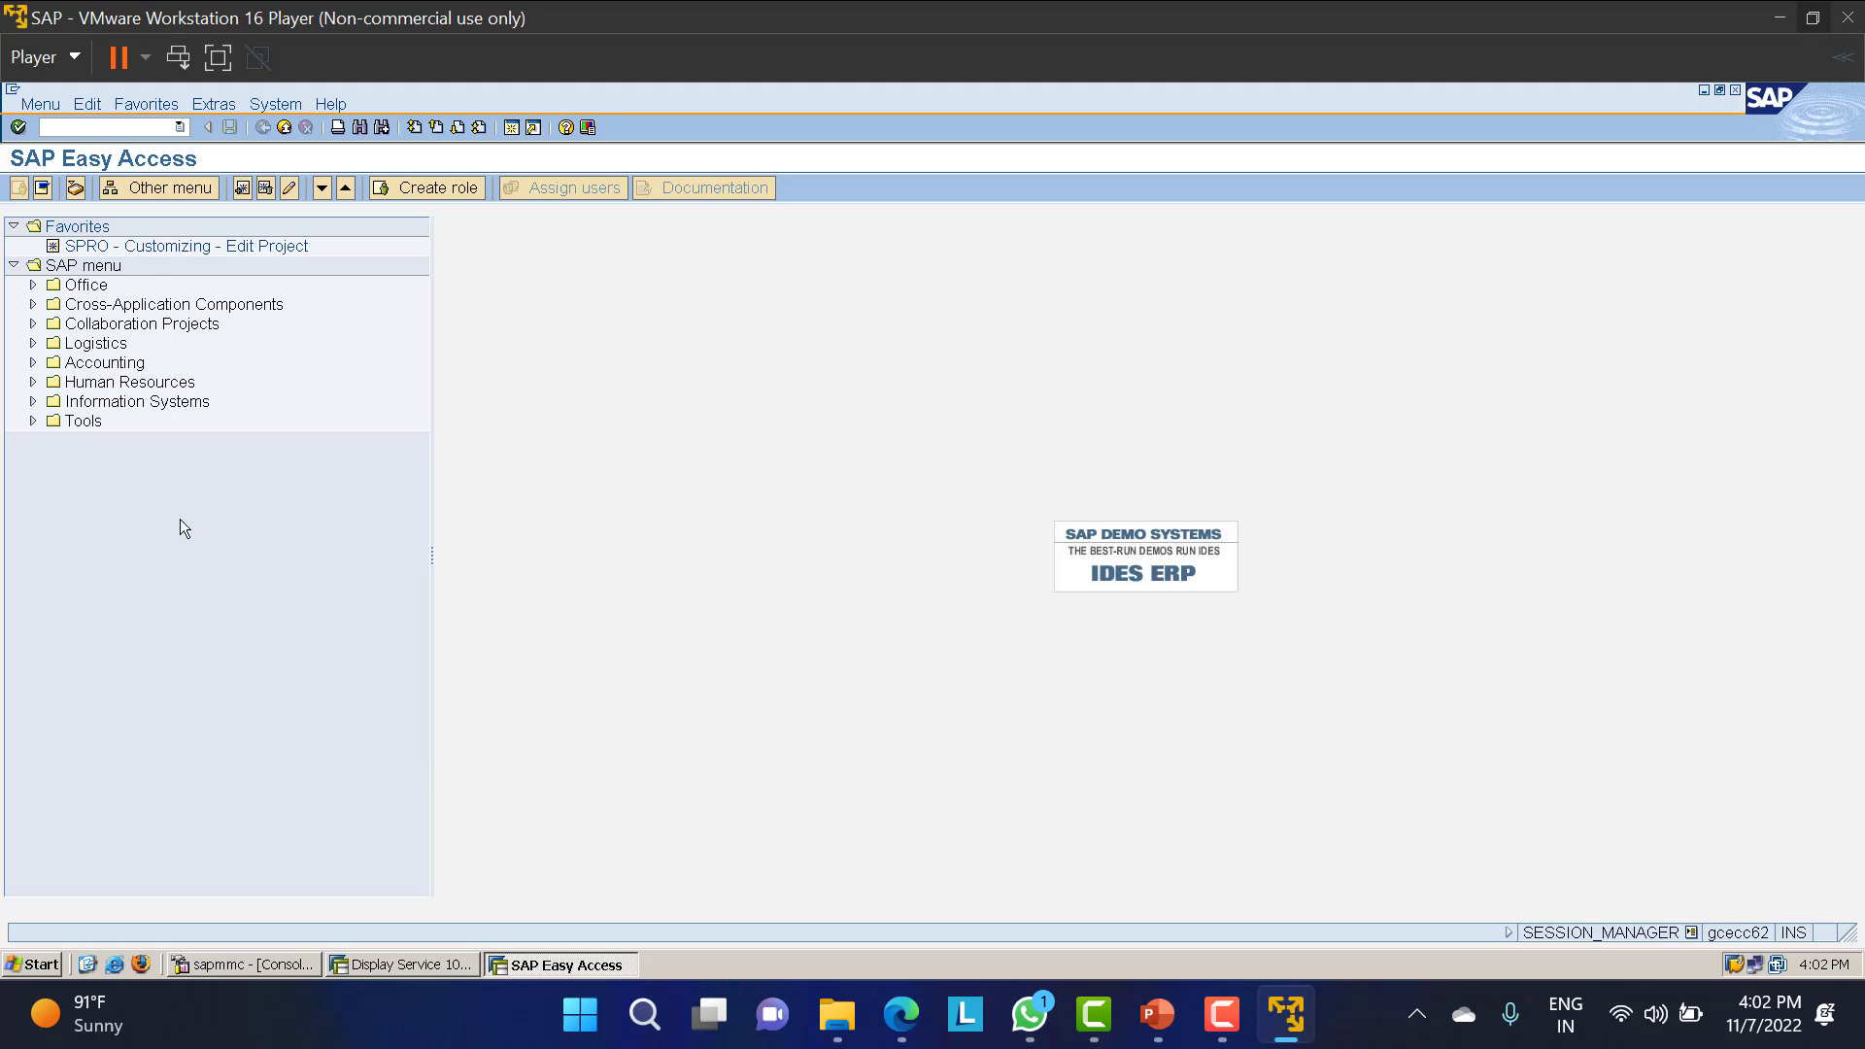
Return to the service display session and check the activity number and short text of CLEANING @ LT01.
left_click(429, 963)
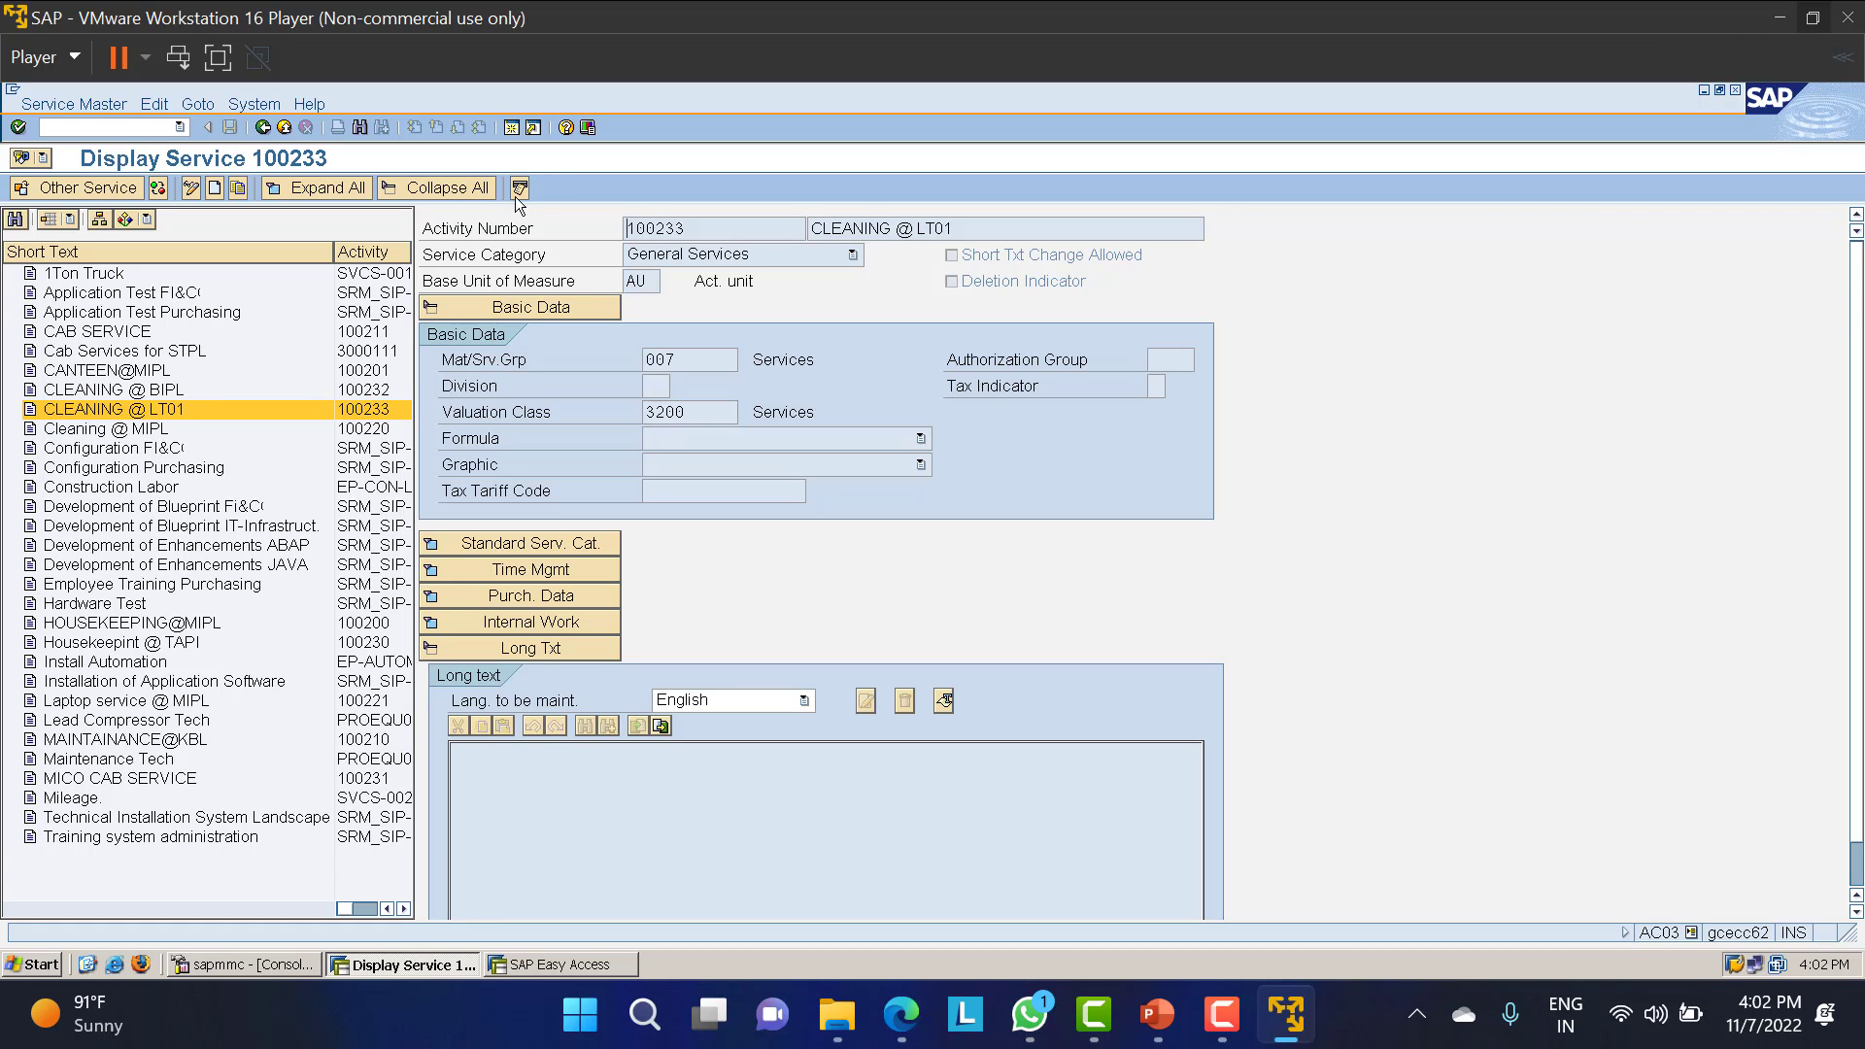
double_click(682, 226)
left_click_drag(958, 227, 755, 235)
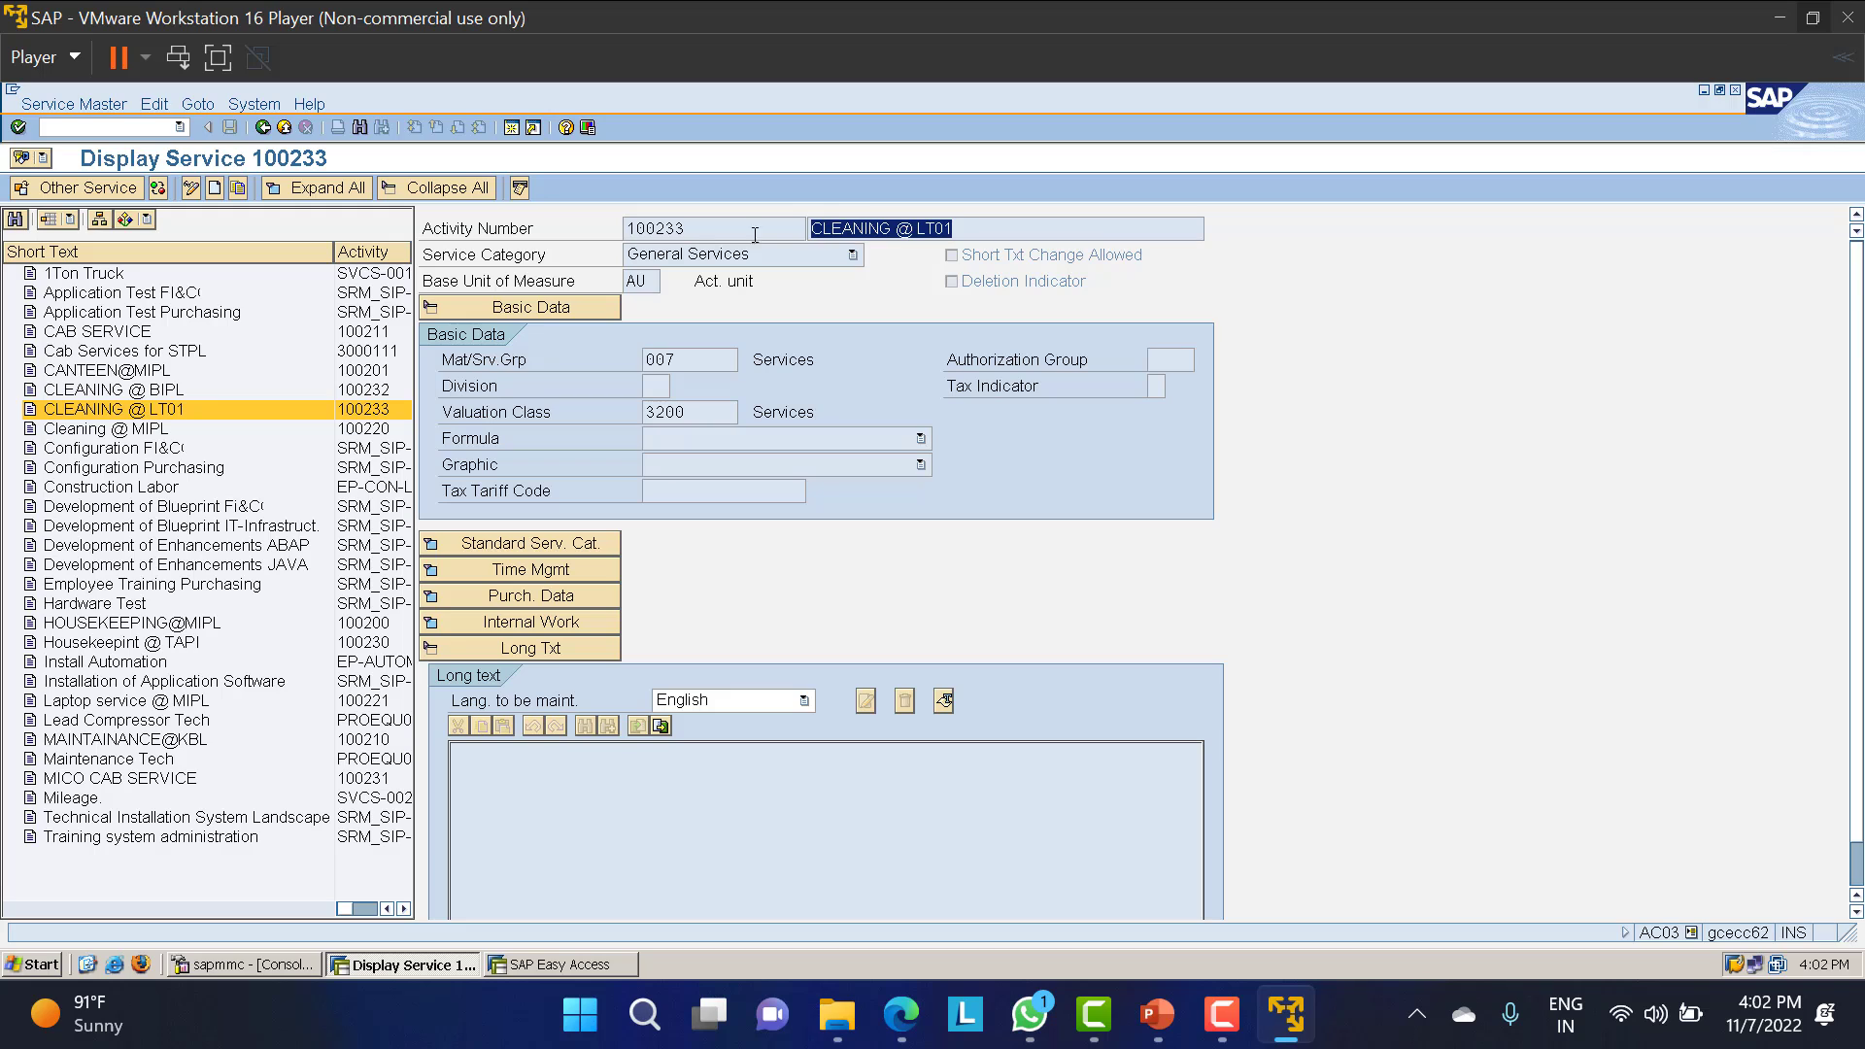
left_click(746, 227)
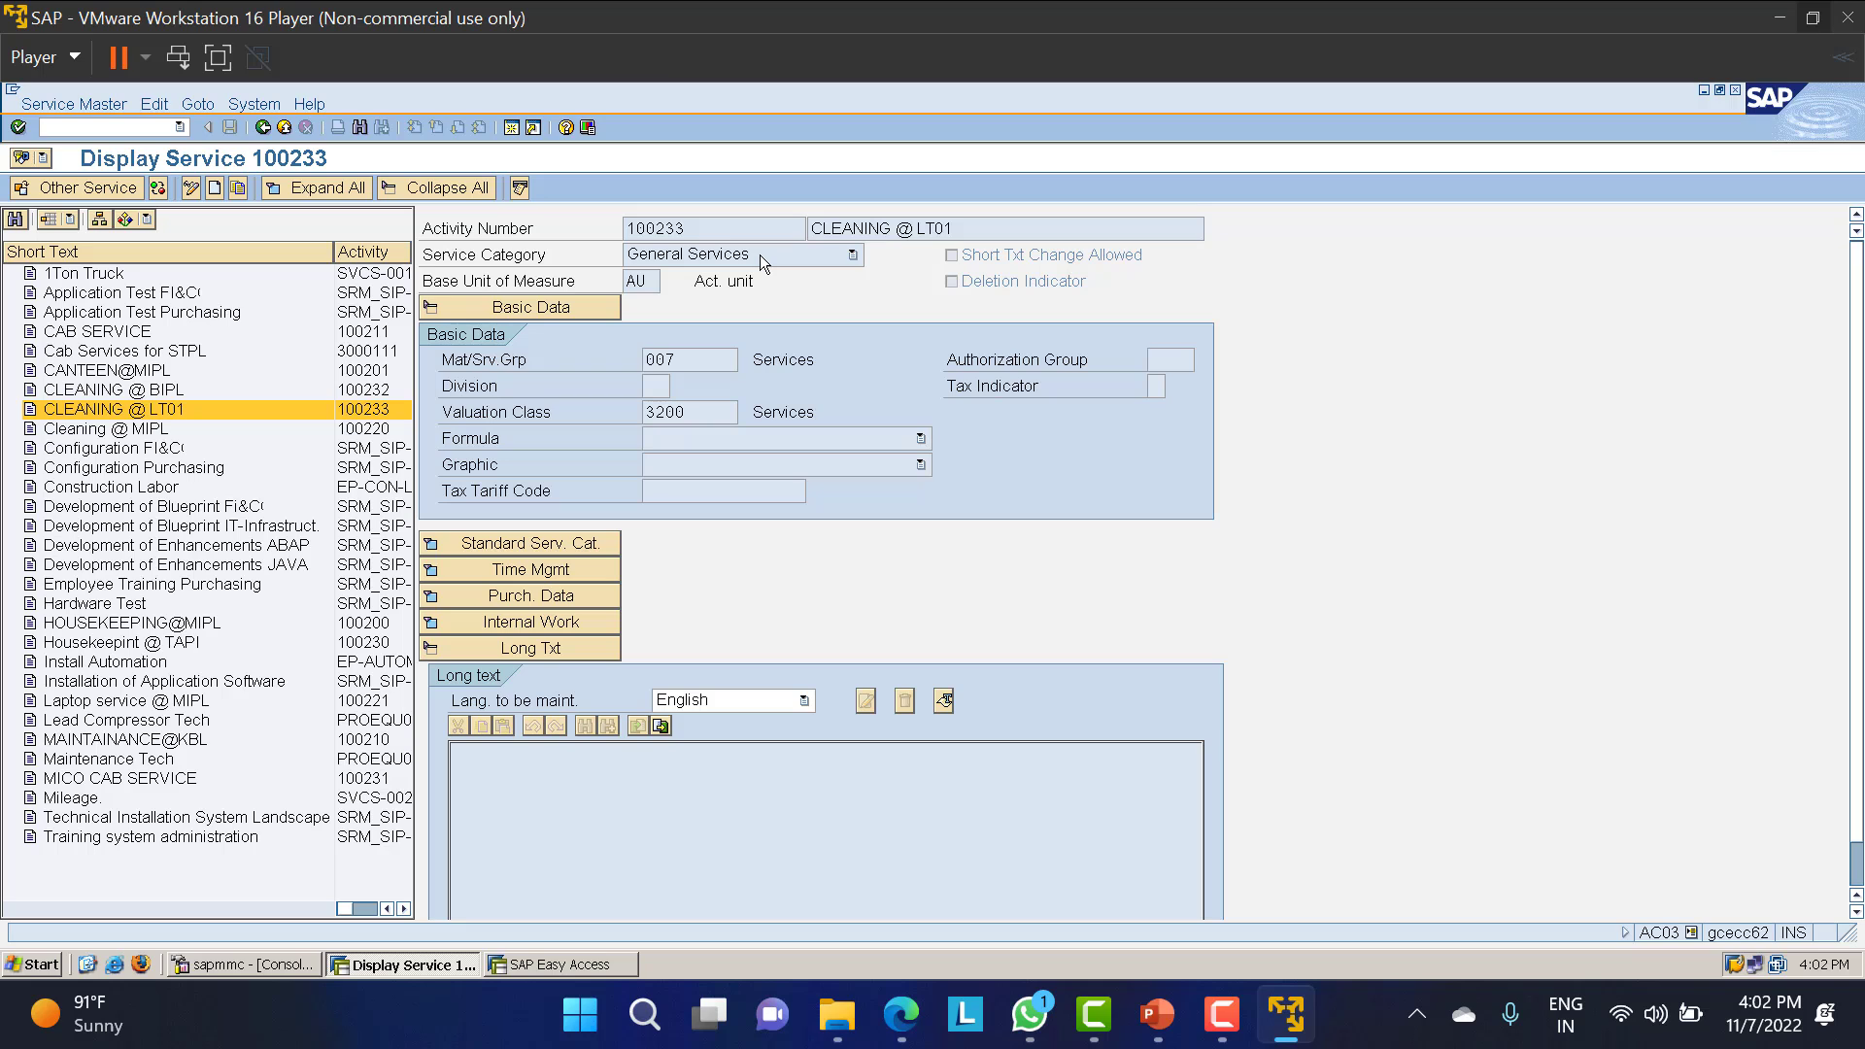
Run transaction ME21N in the current session and set the first purchase order item's category to D (Service).
type("/NME21")
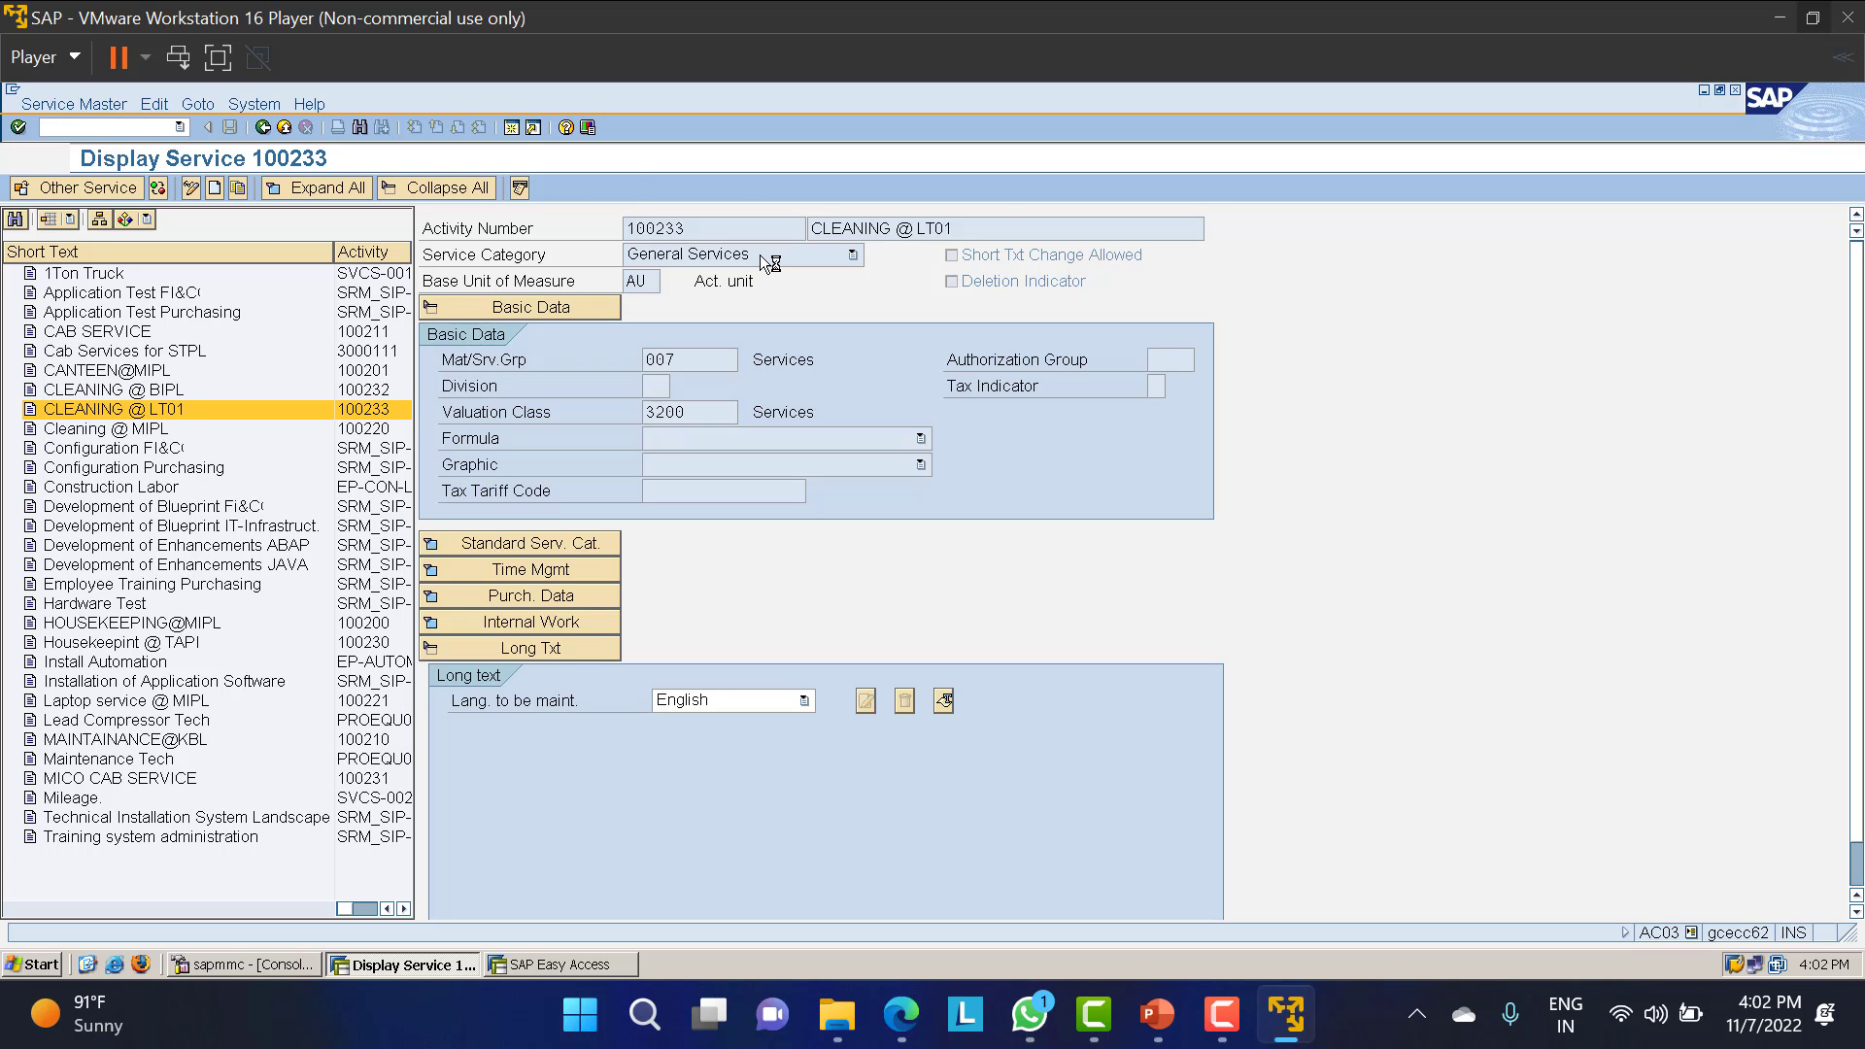
key("Return")
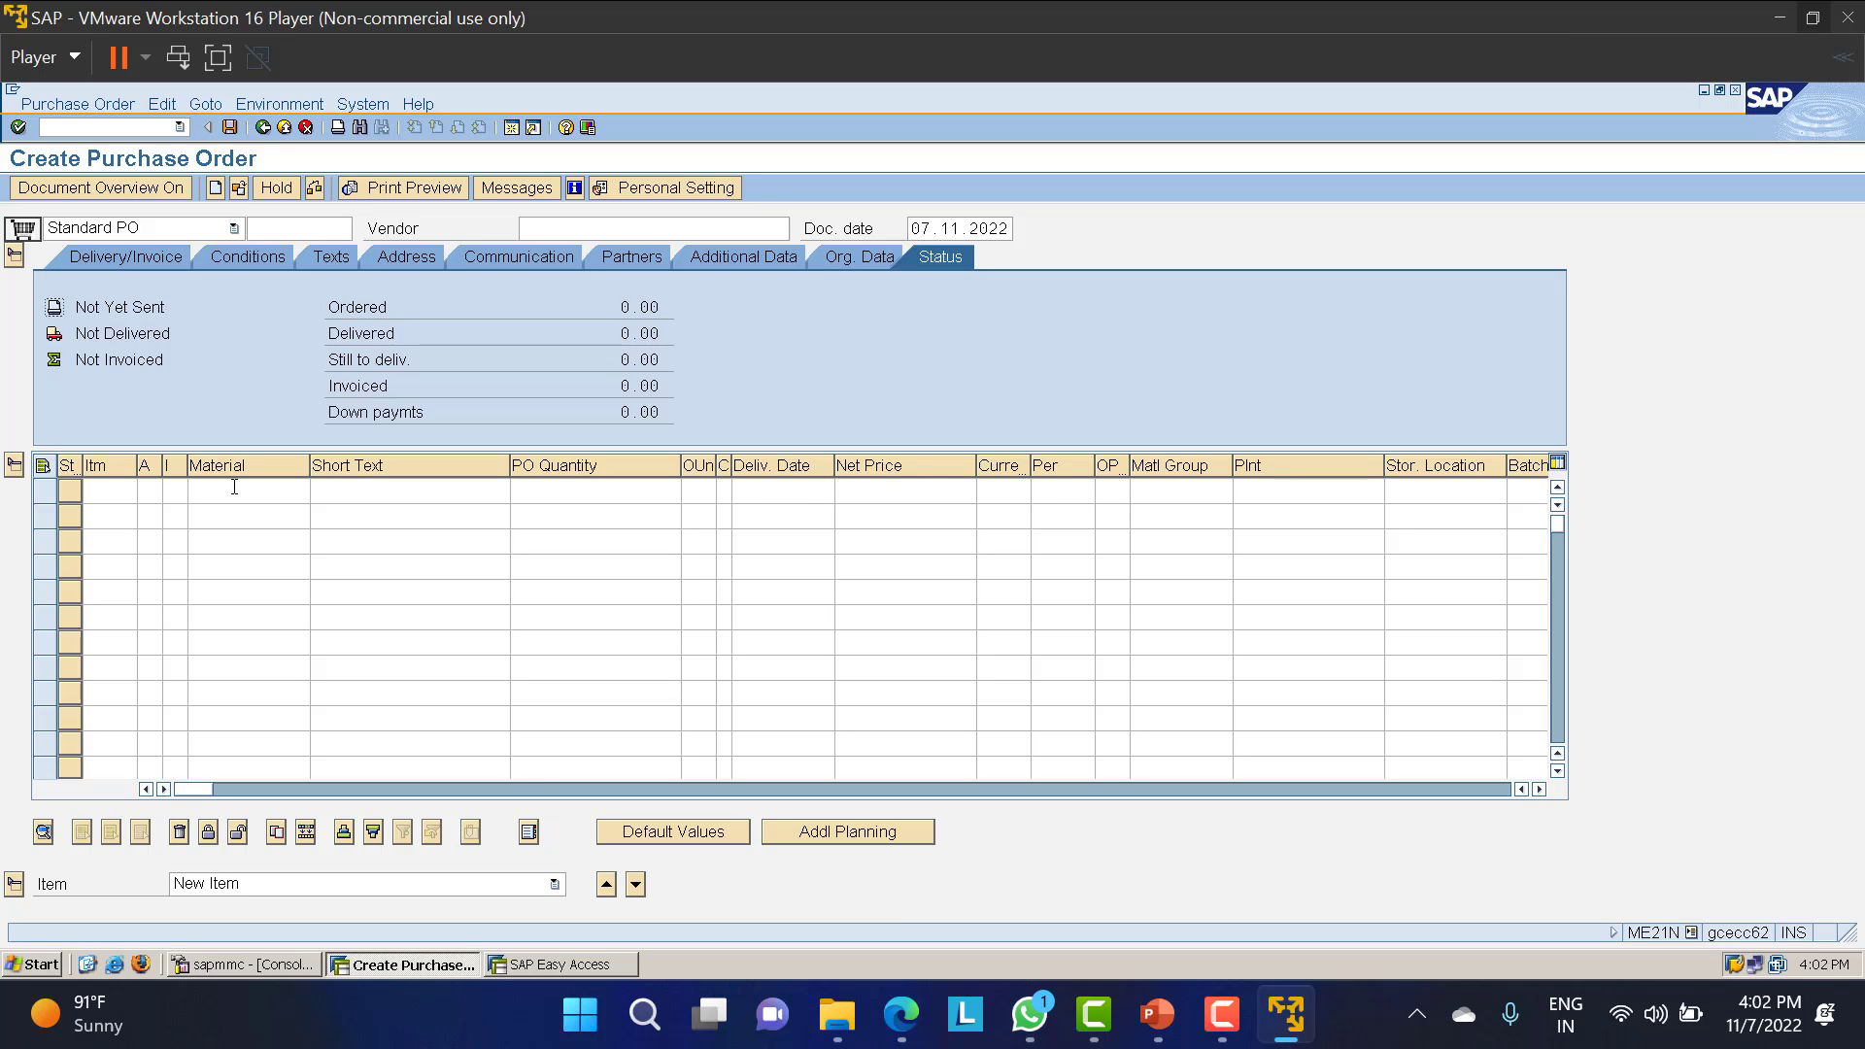
left_click(169, 488)
left_click(195, 490)
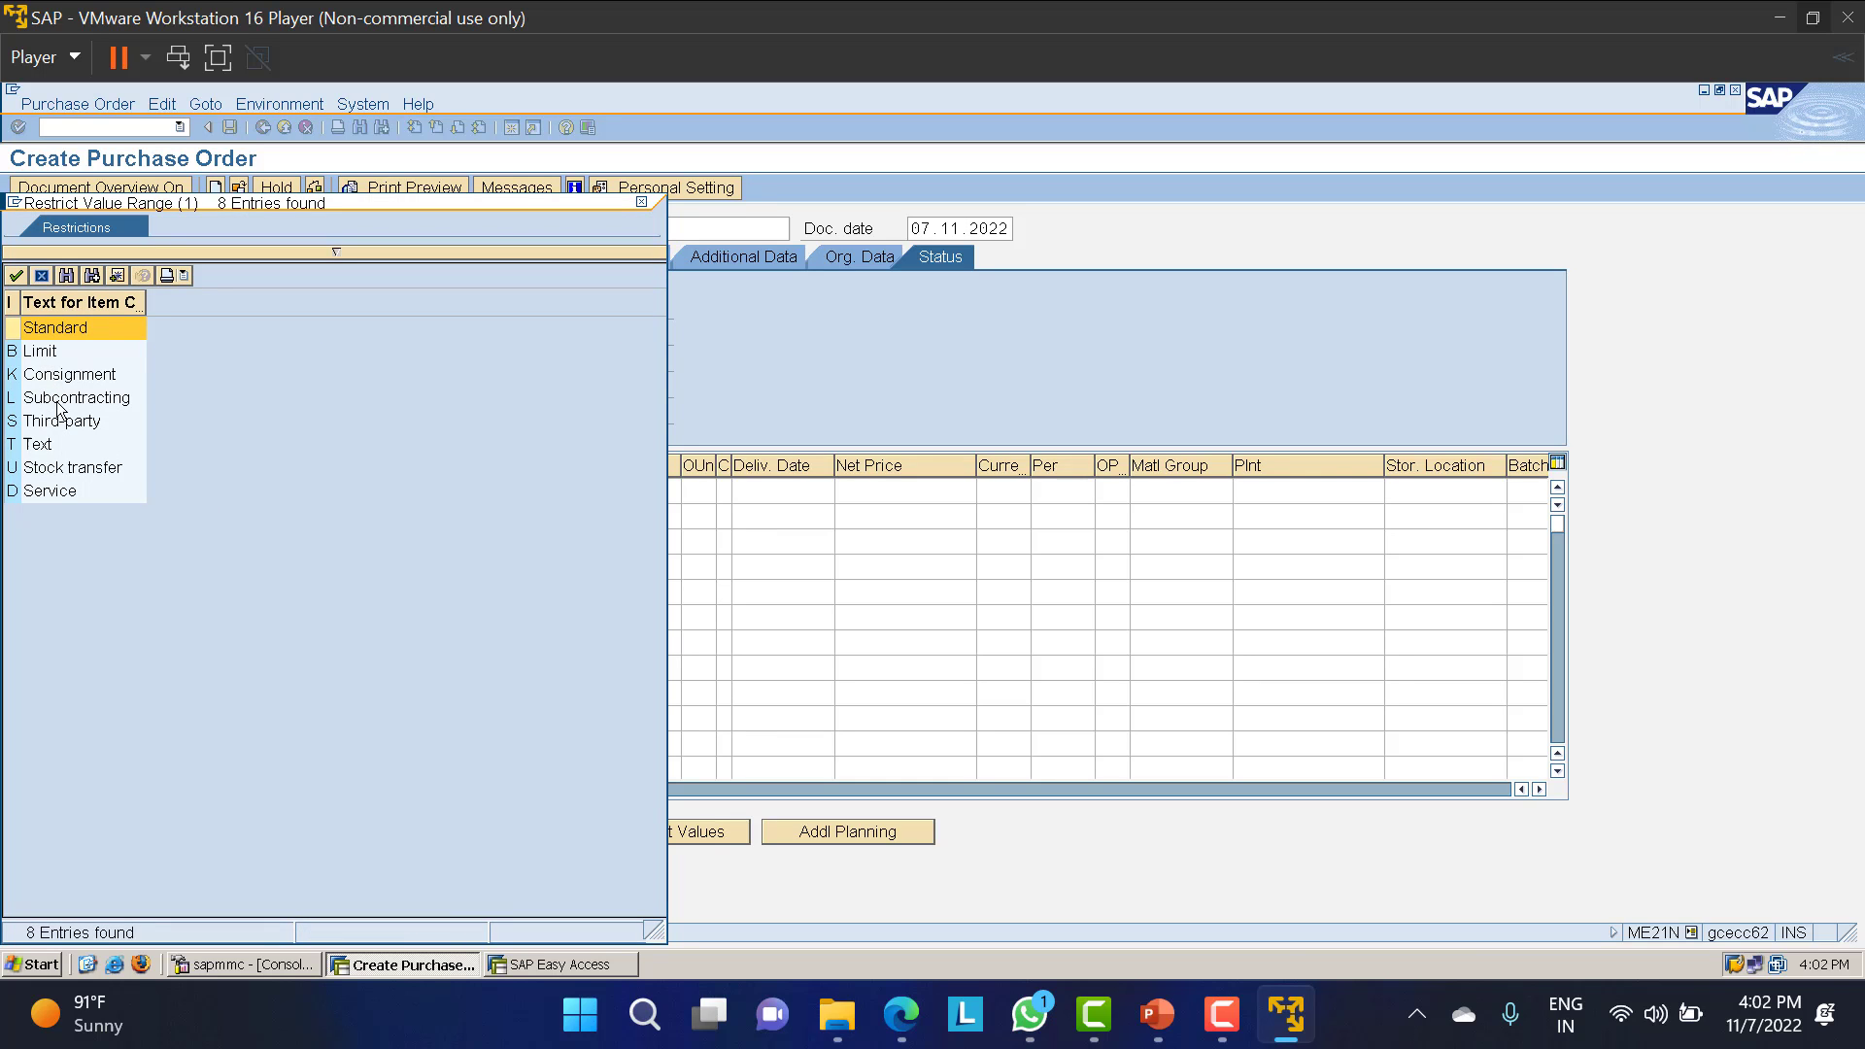
double_click(58, 492)
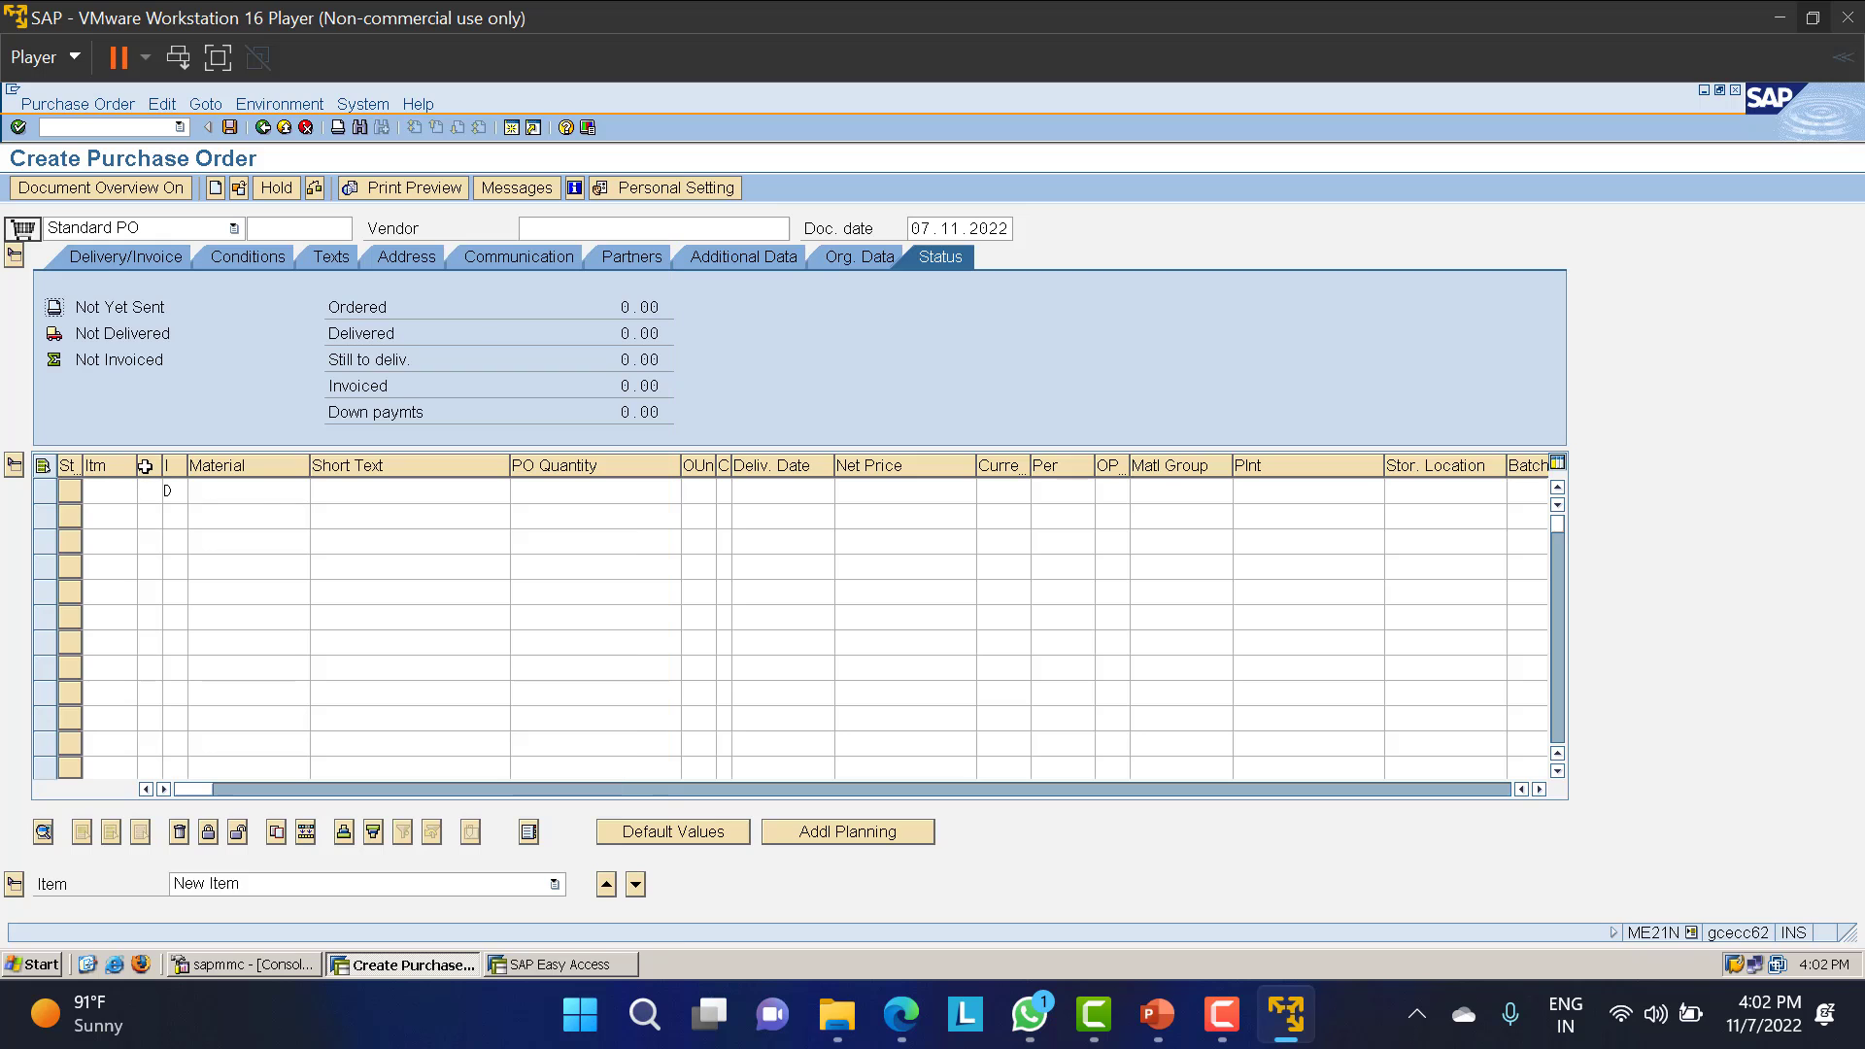
Set the account assignment category of the service item to K (Cost center).
left_click(162, 490)
left_click(169, 492)
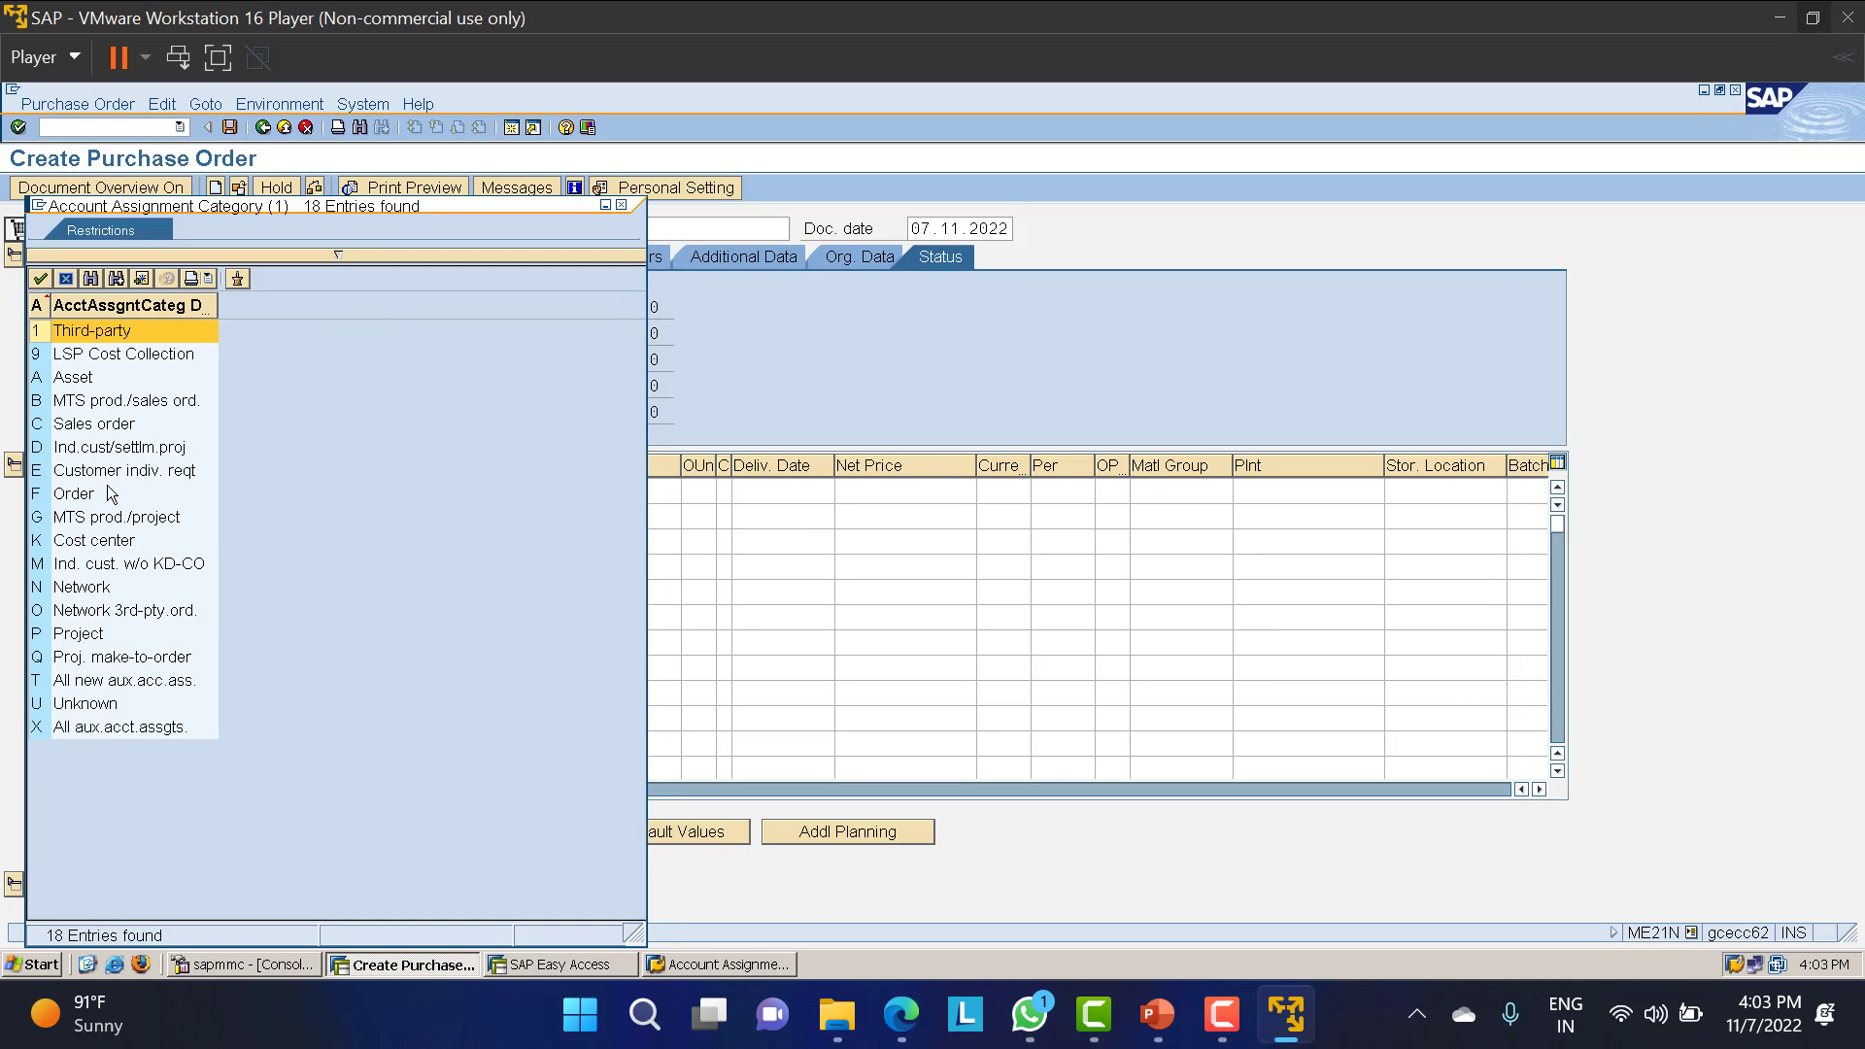
double_click(94, 541)
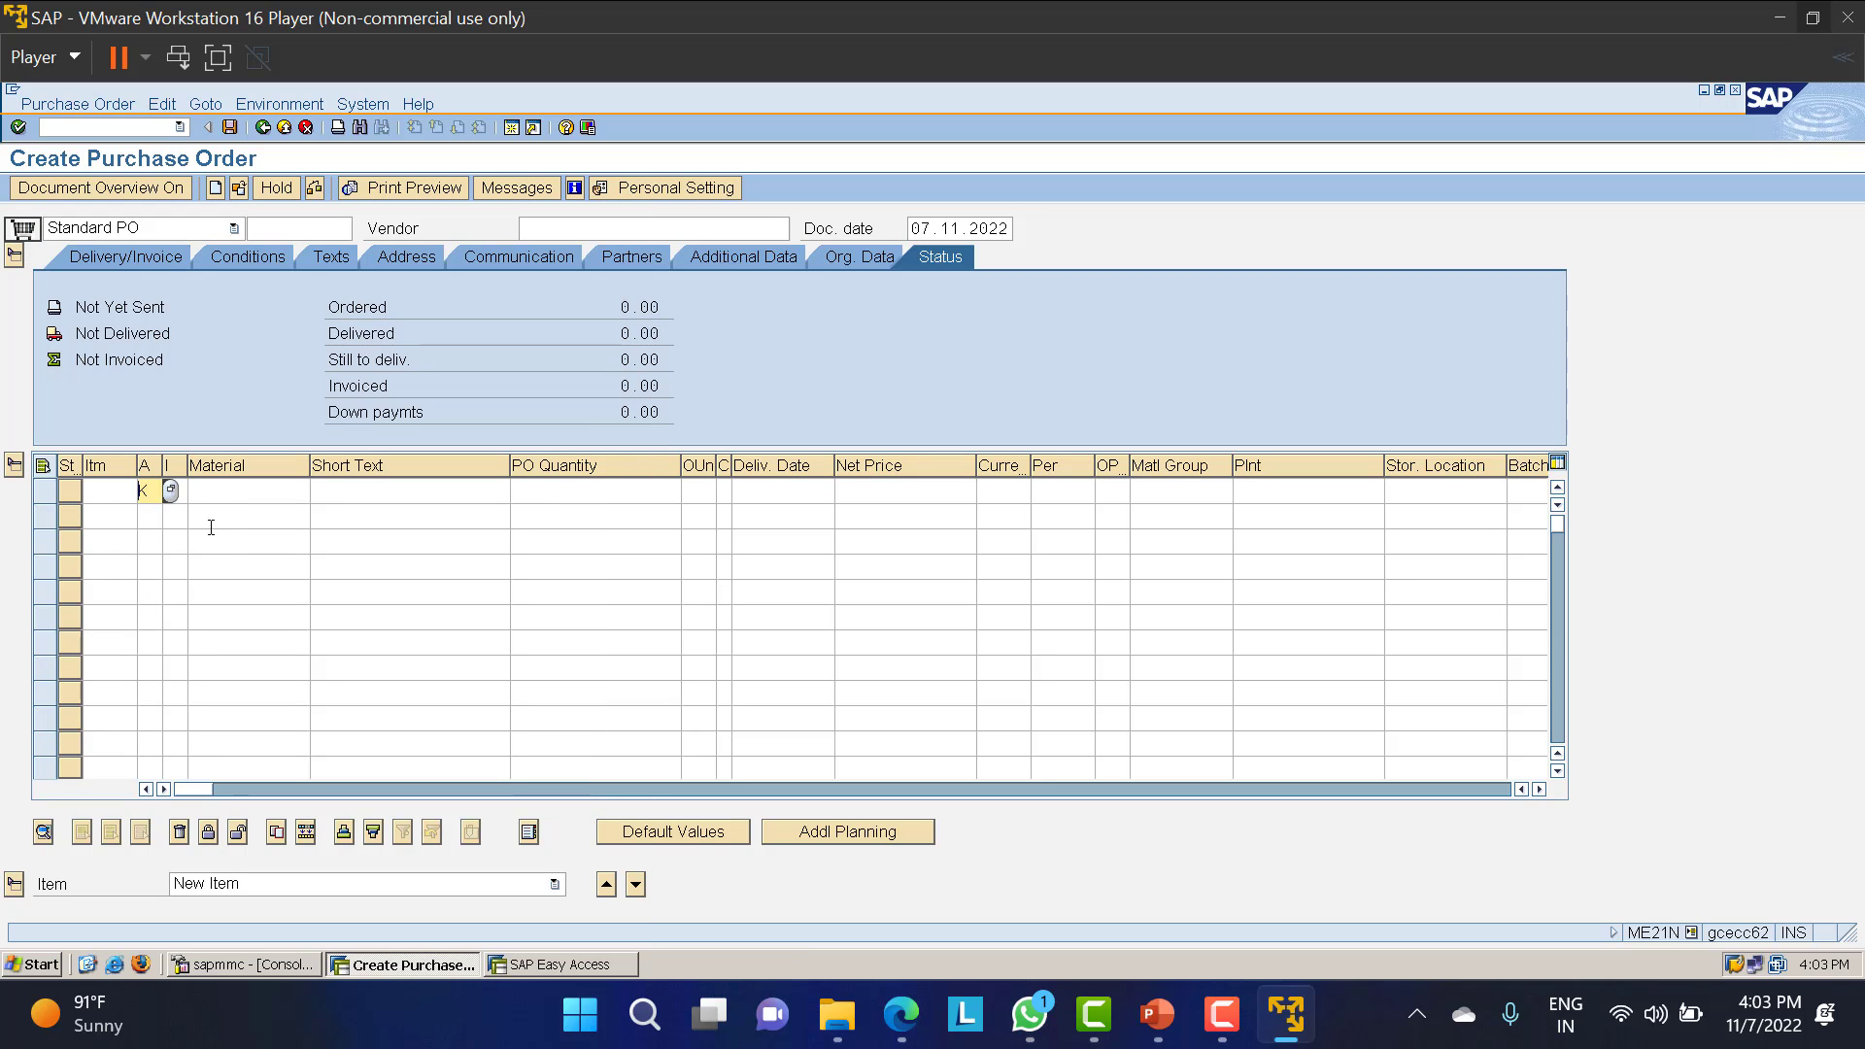
Enter CLEANING ACTIVITY as the item's short text, with LT01 as both plant and storage location.
left_click(228, 497)
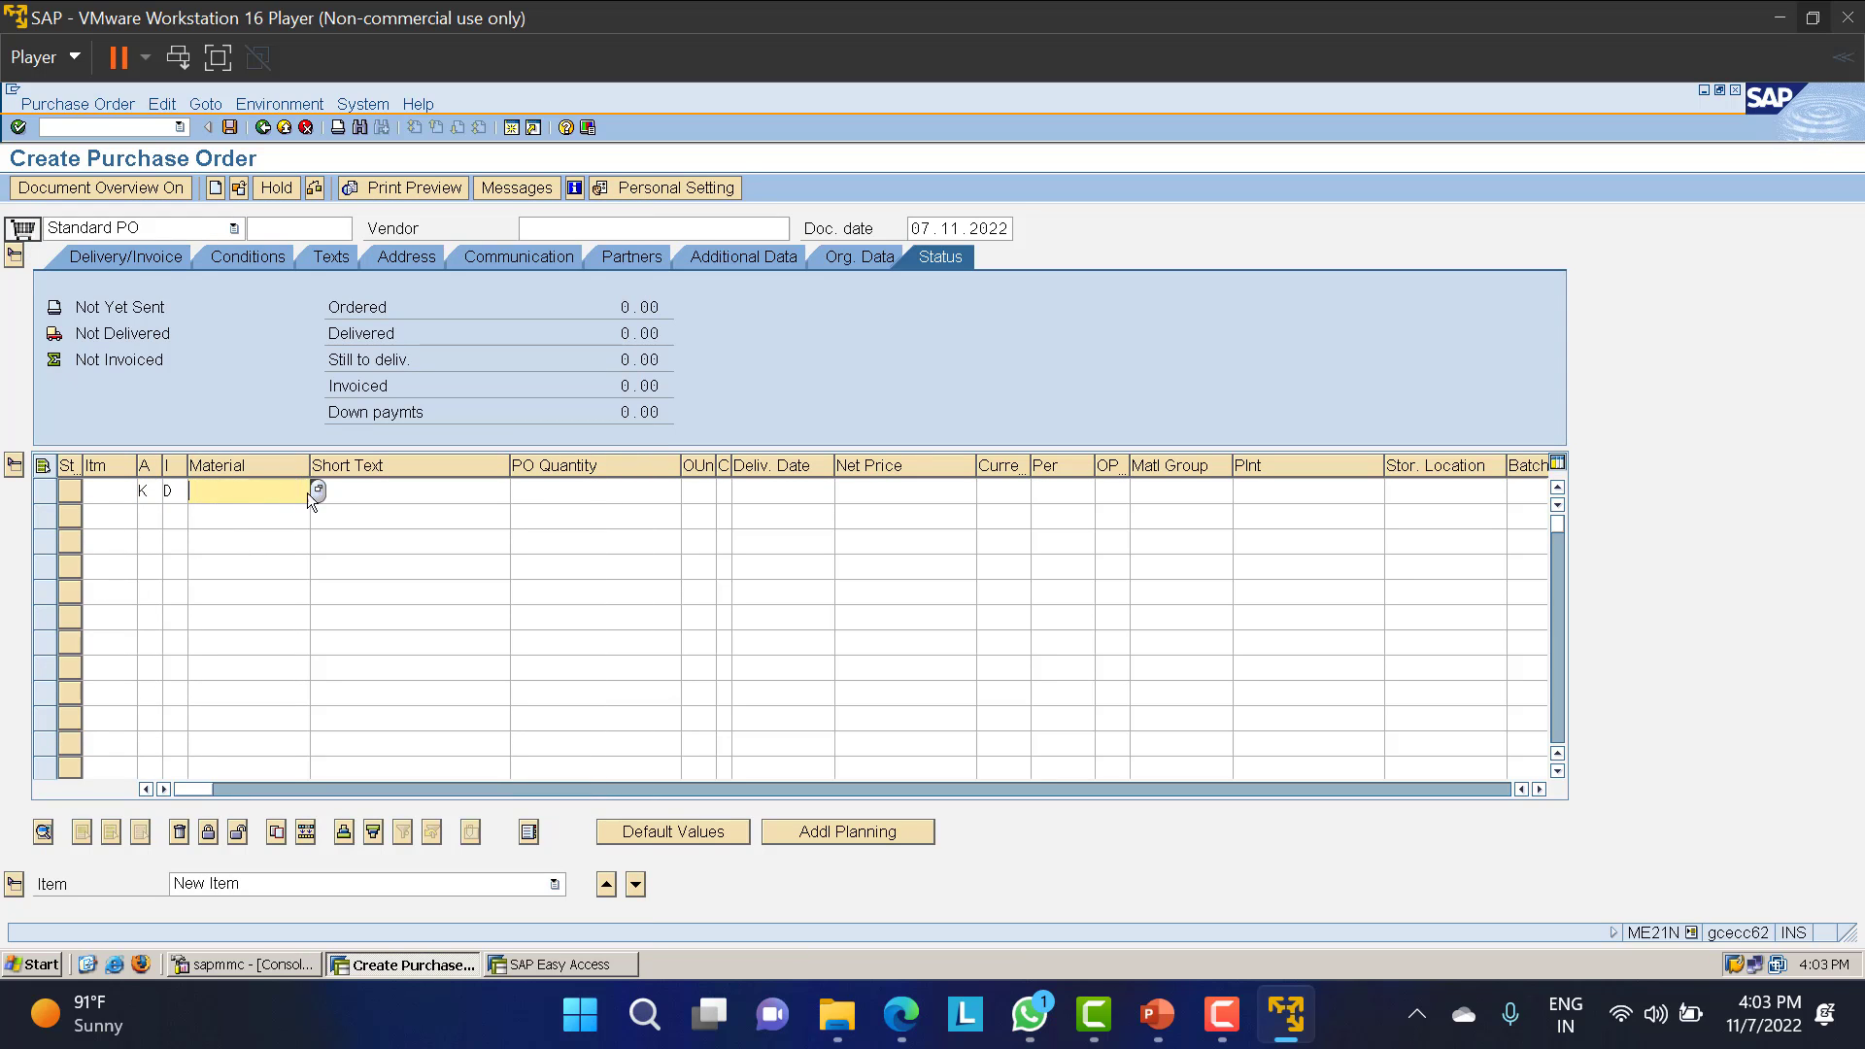
left_click(420, 494)
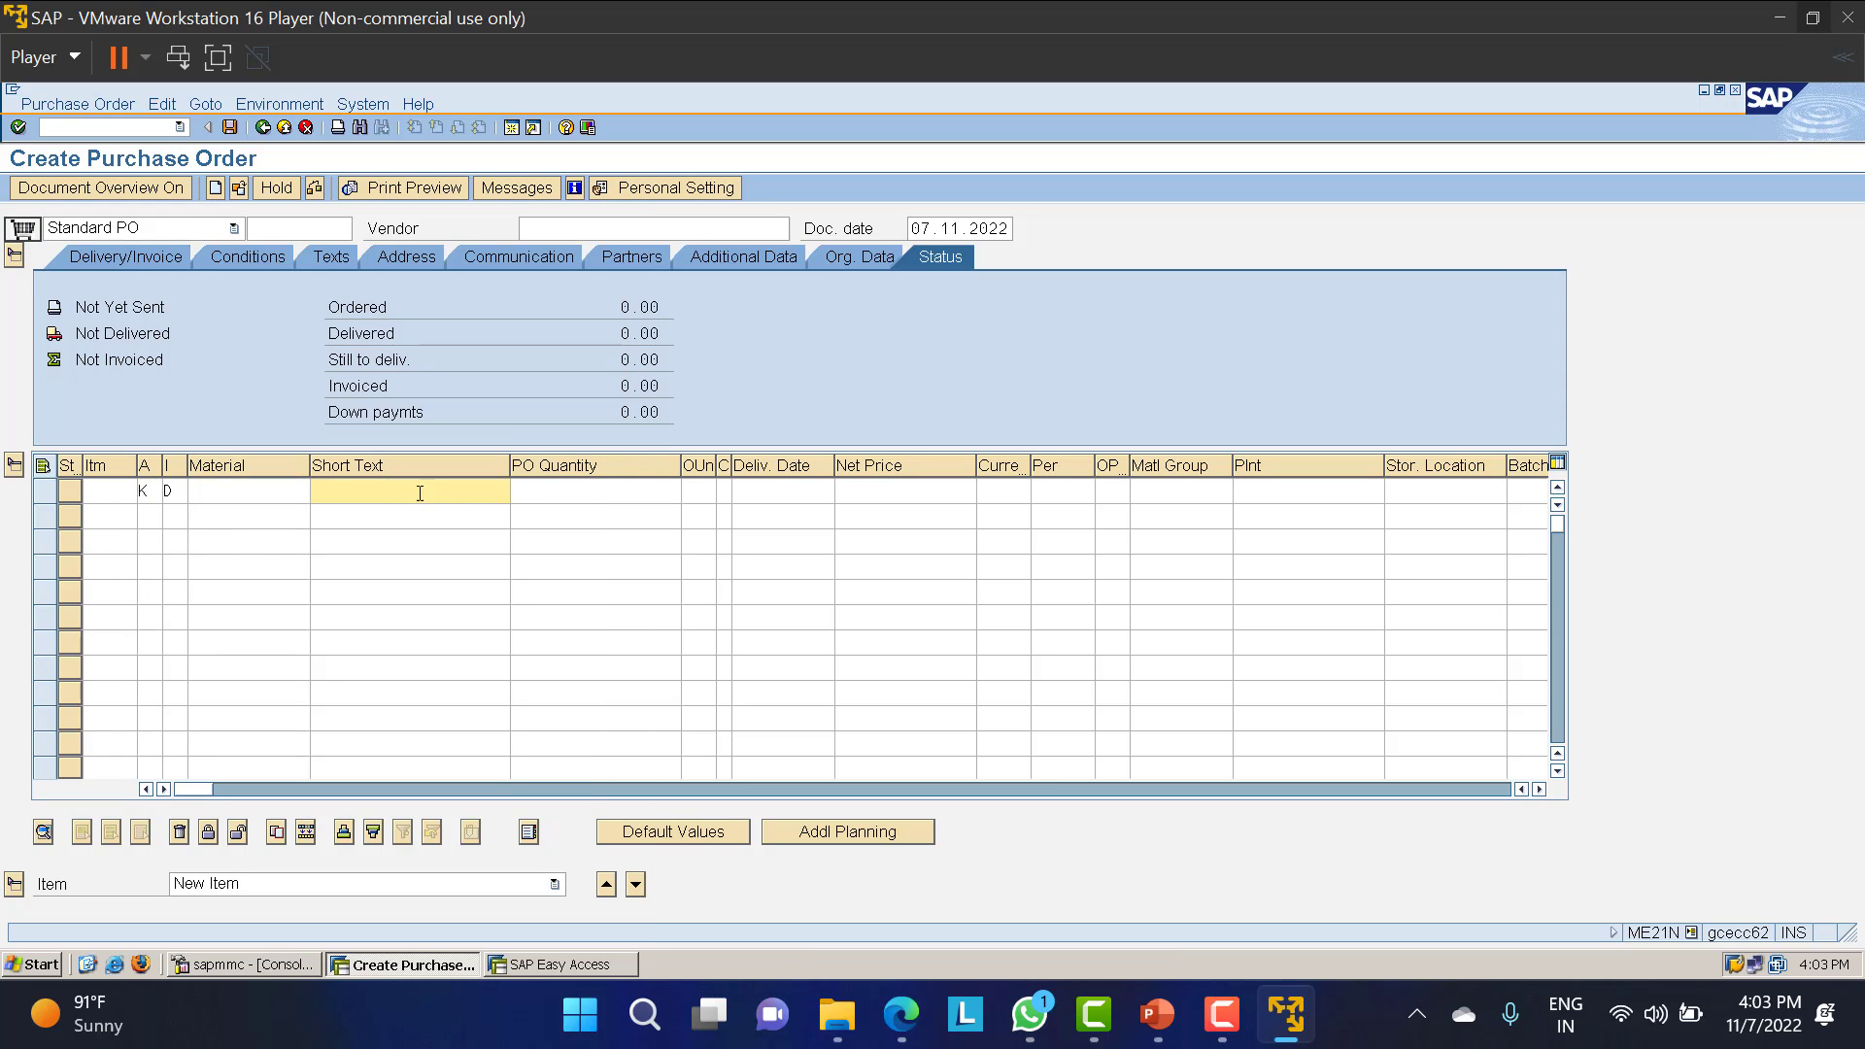
type("CLEANING")
type(" AX")
type("IVITY")
left_click(1270, 492)
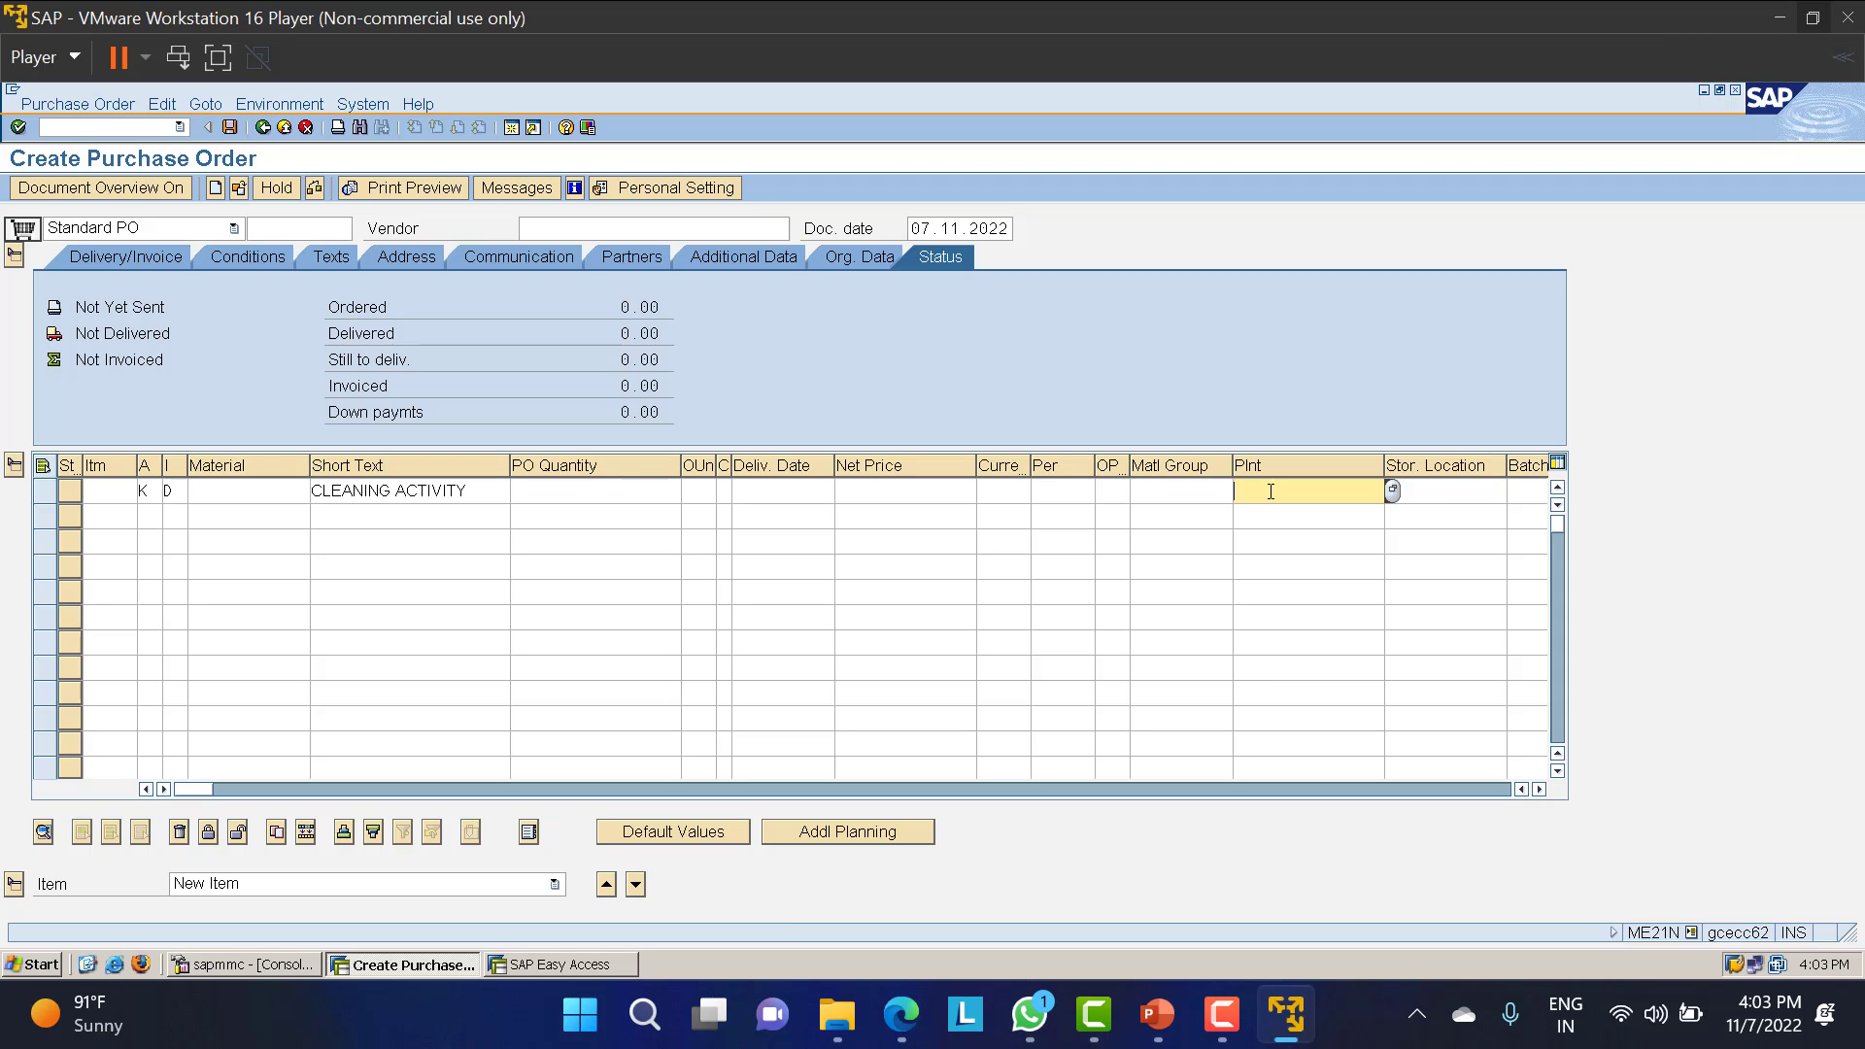
type("LT01")
key("Tab")
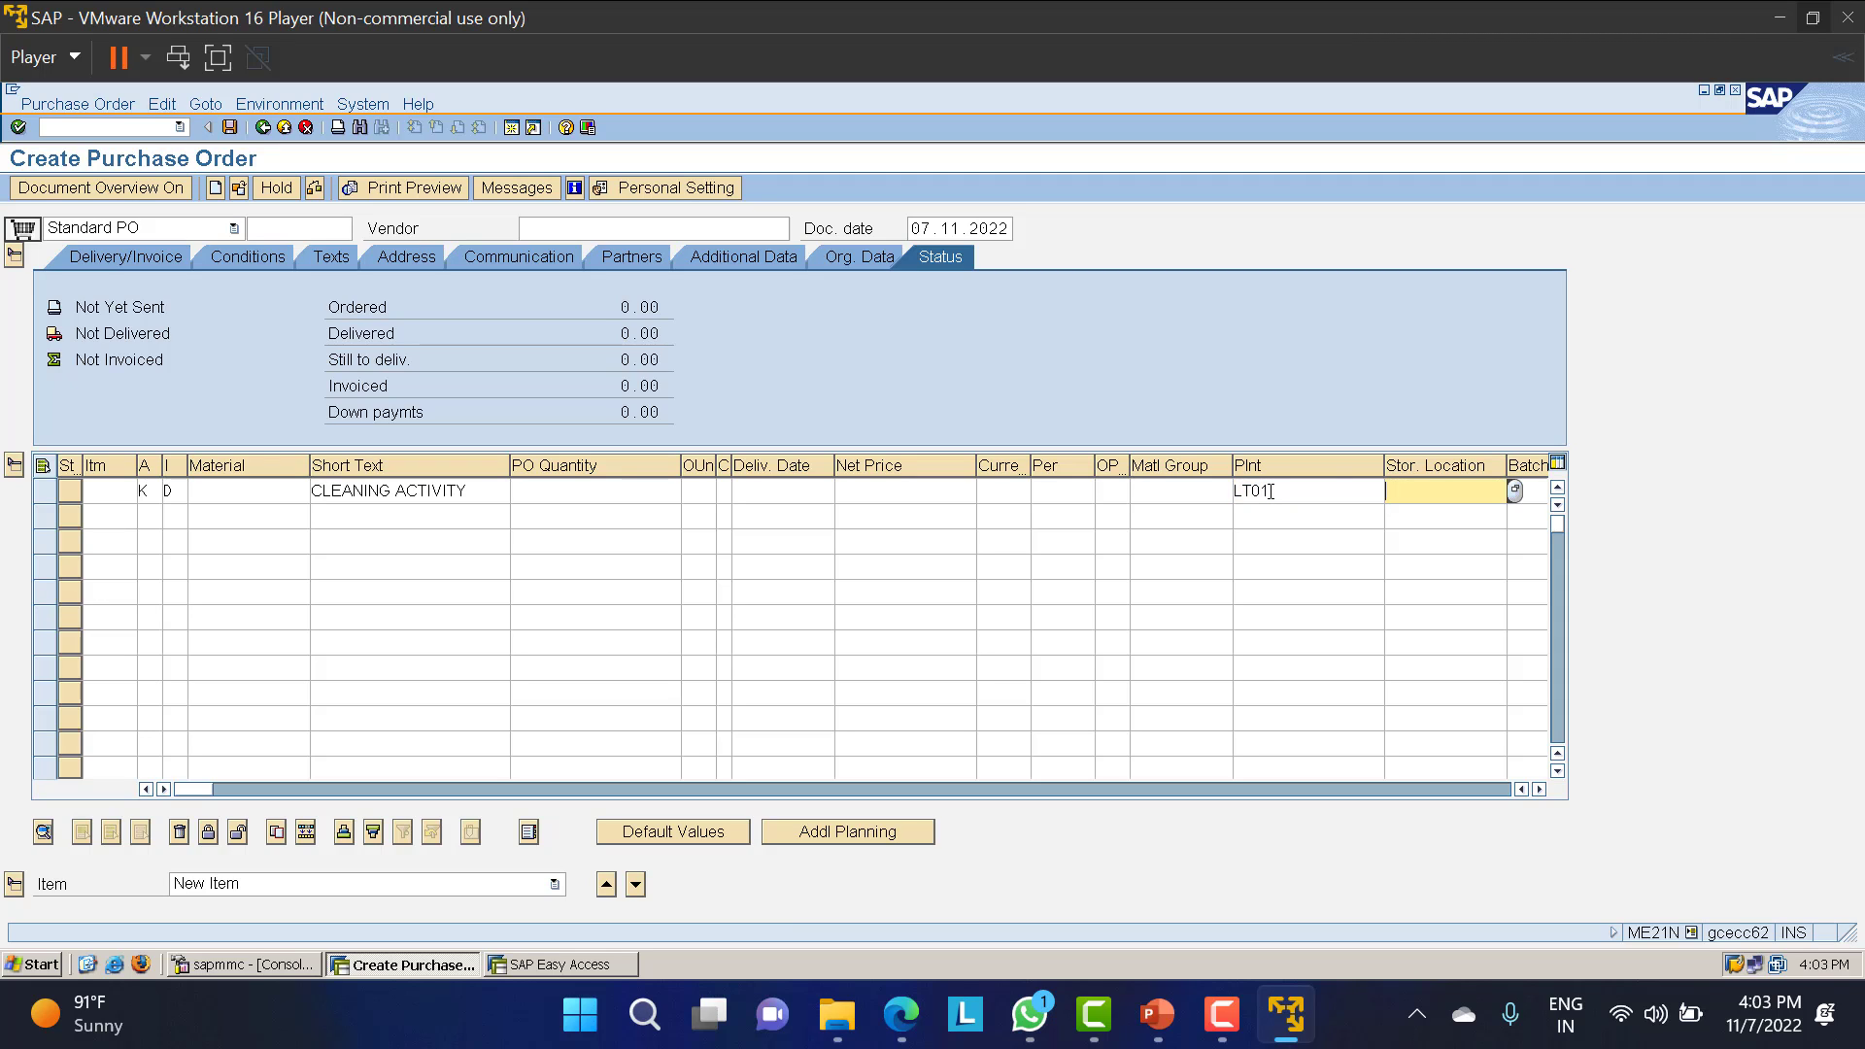
type("LT01")
Set the purchase order's vendor to 200074 (SP Industries).
left_click(605, 229)
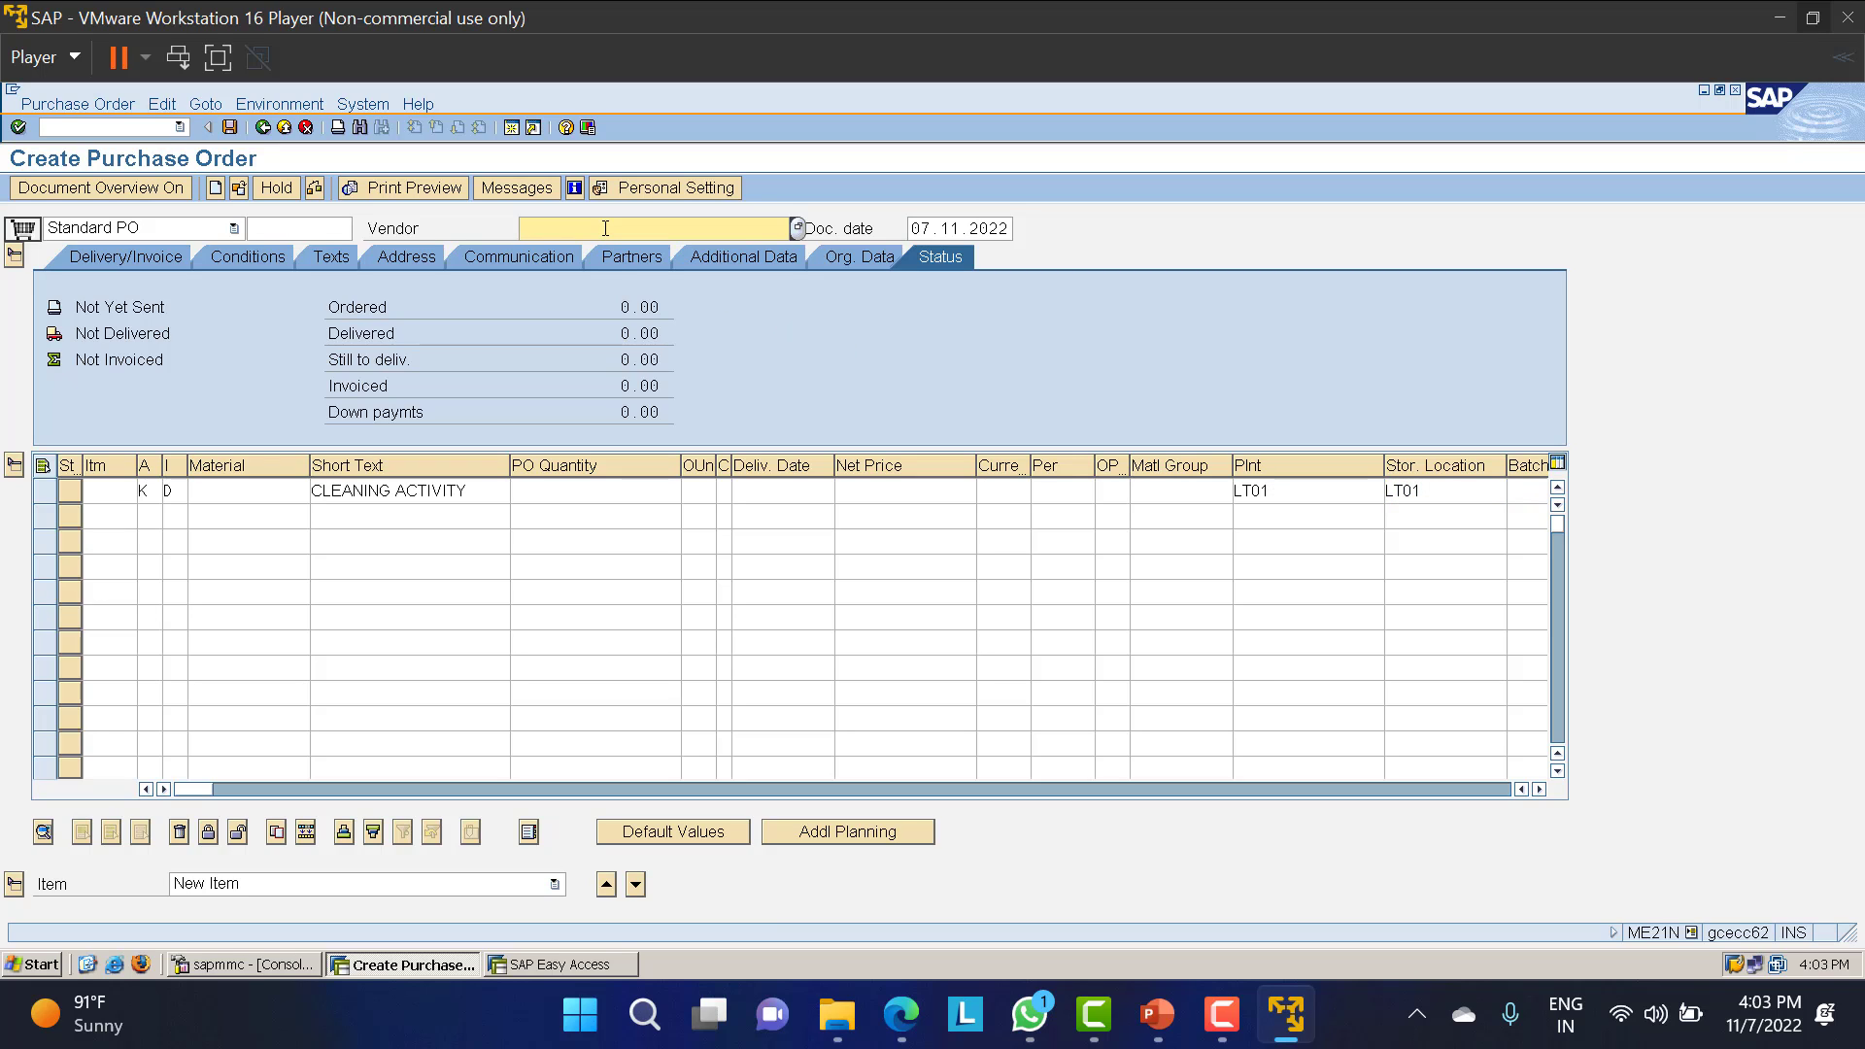
type("200")
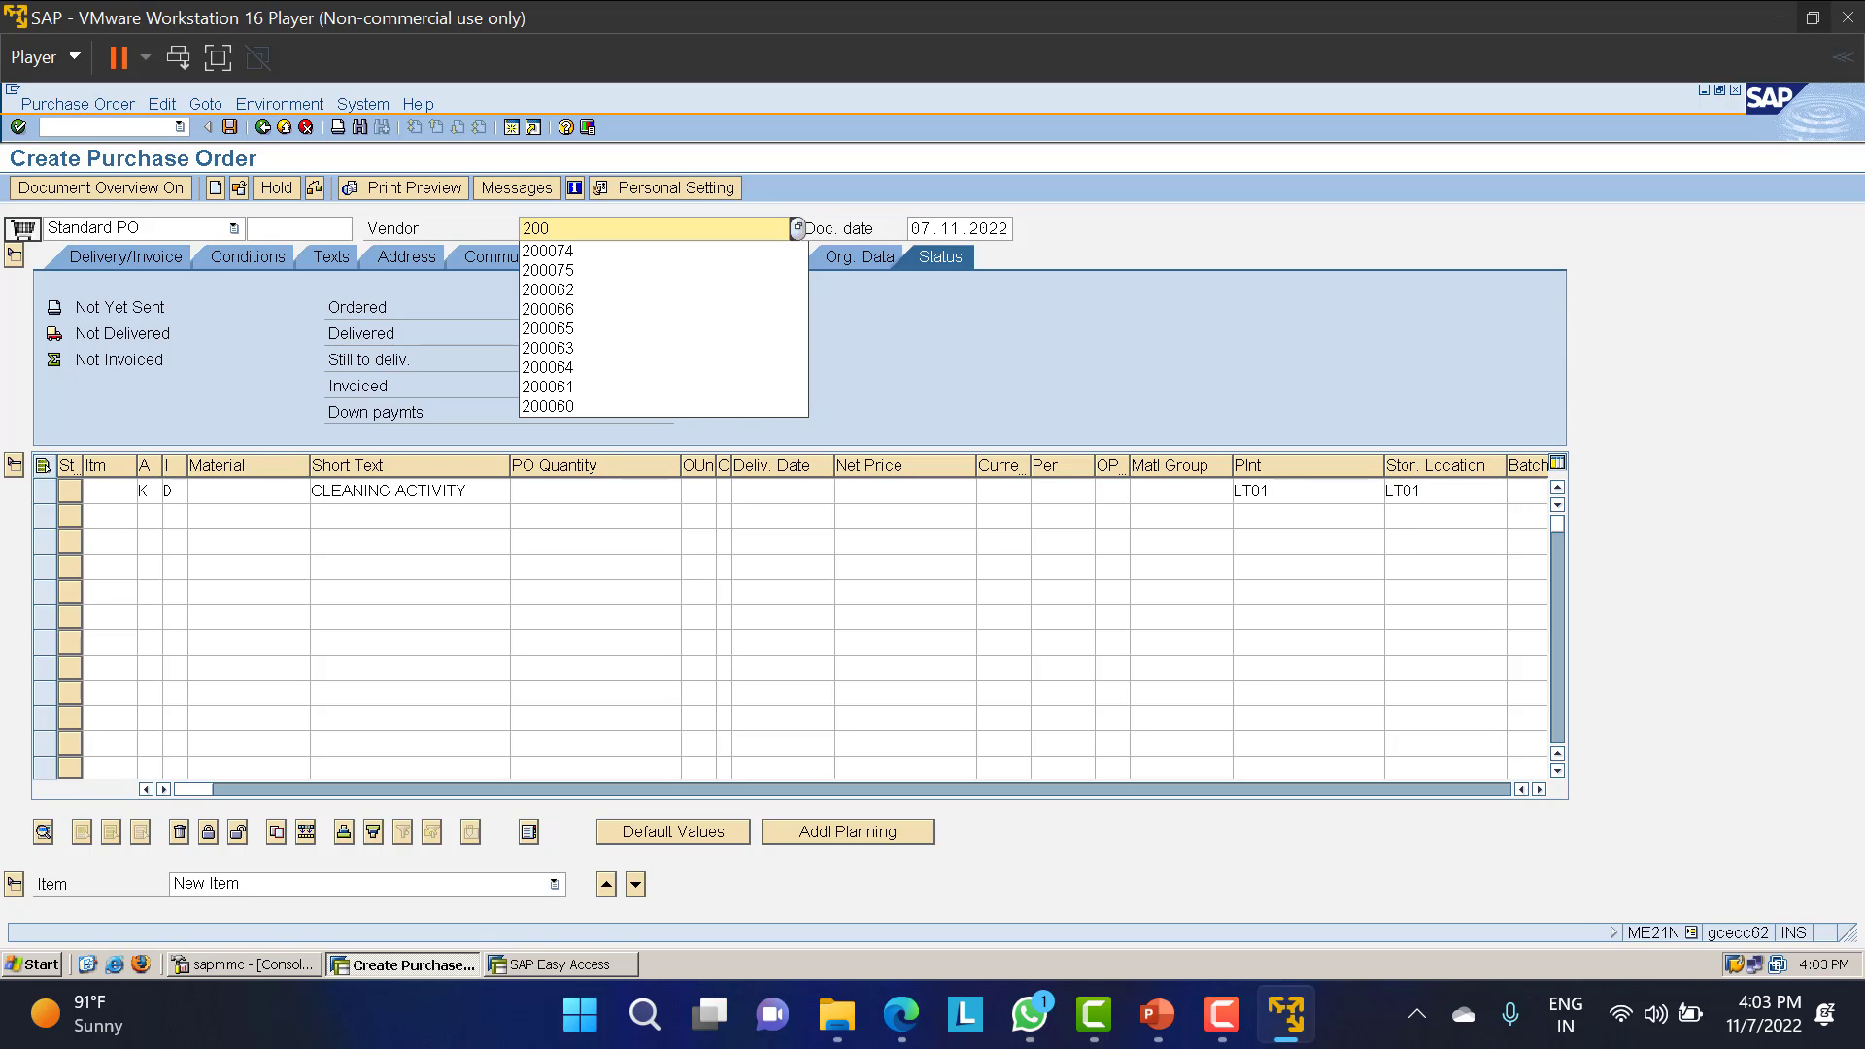
type("074")
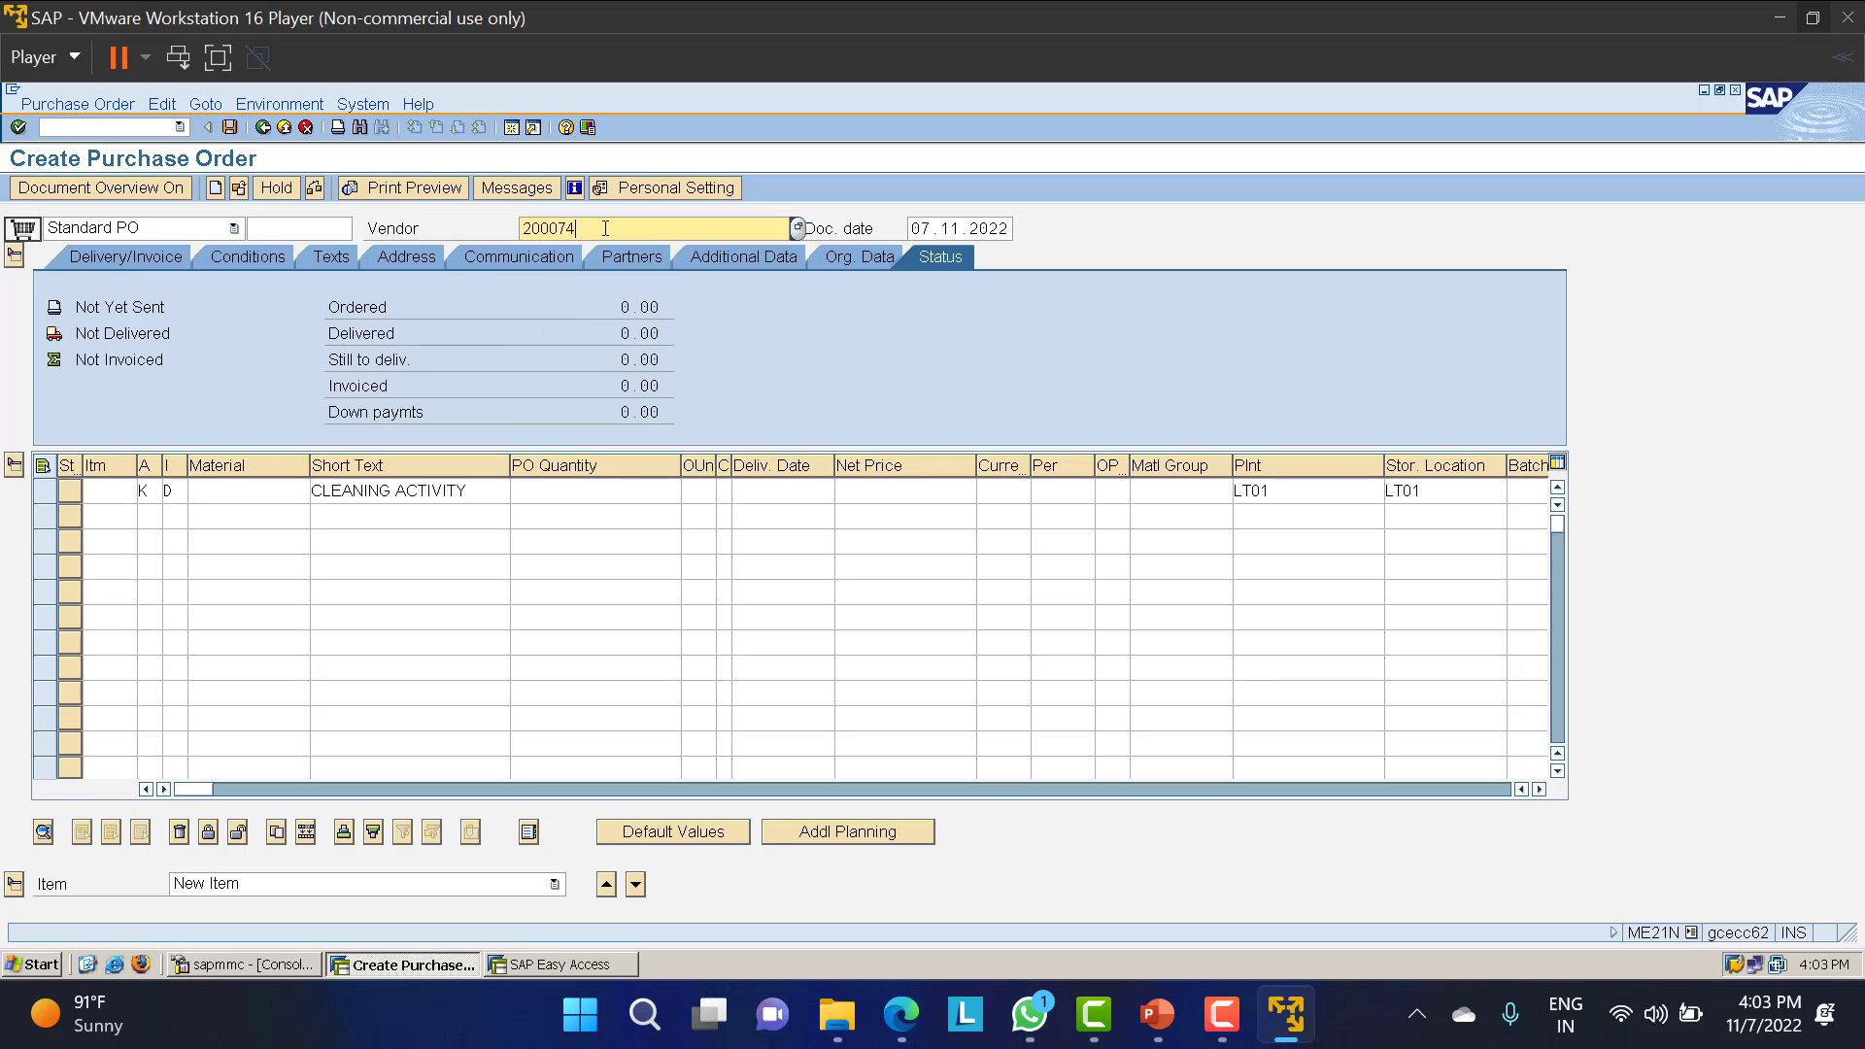
Set the header's purchasing organization to LT01 and purchasing group to 000 in the organizational data.
left_click(862, 259)
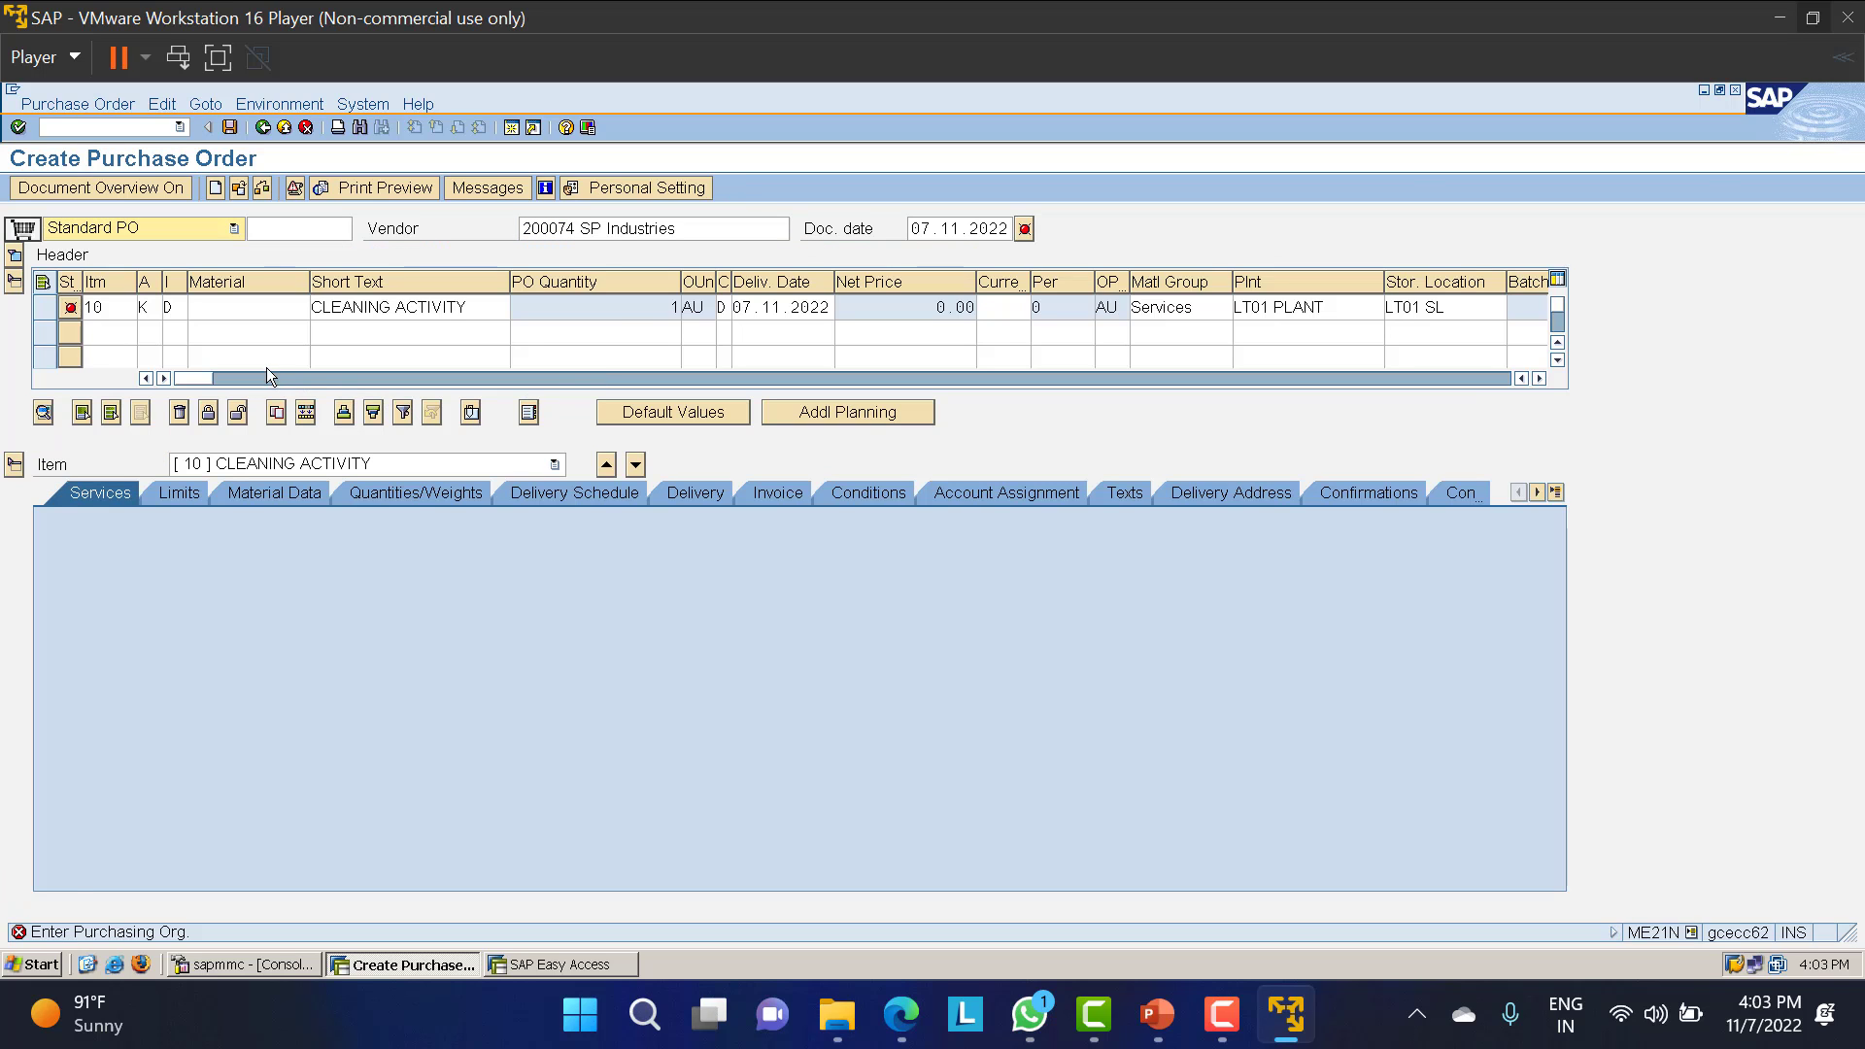
left_click(15, 254)
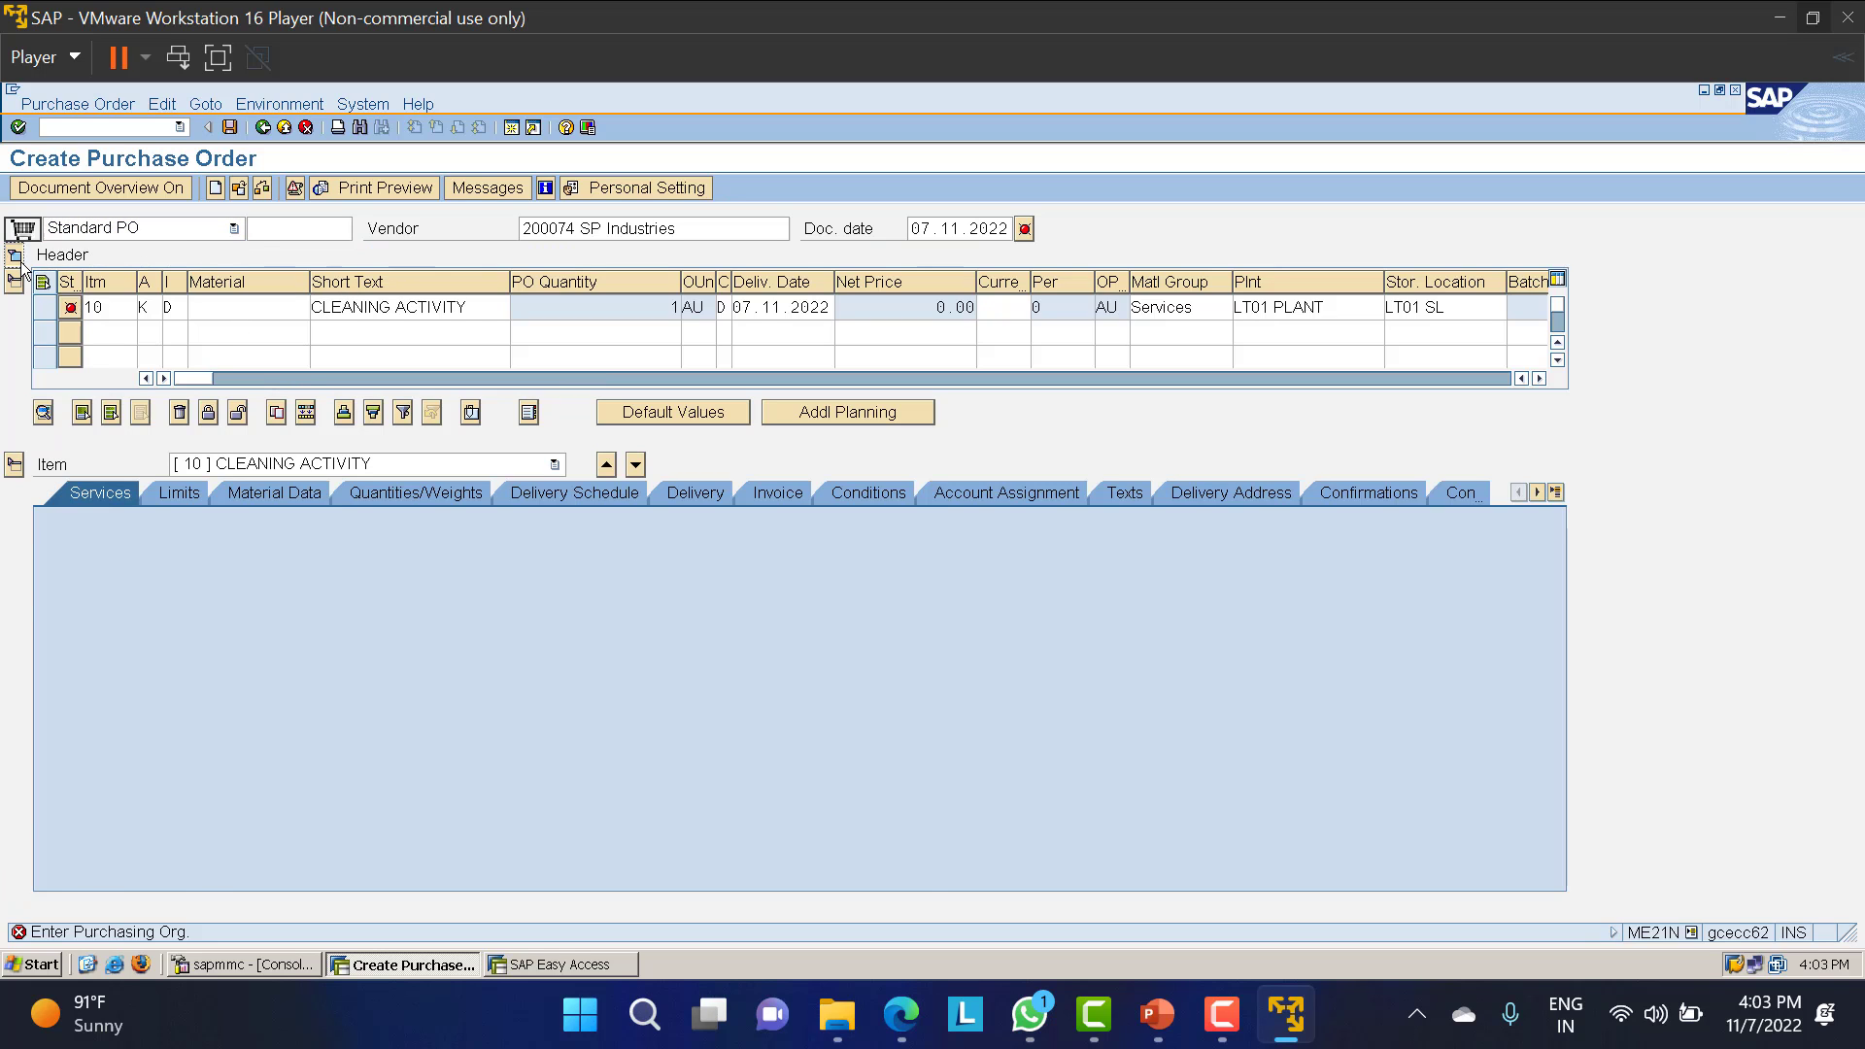
left_click(222, 307)
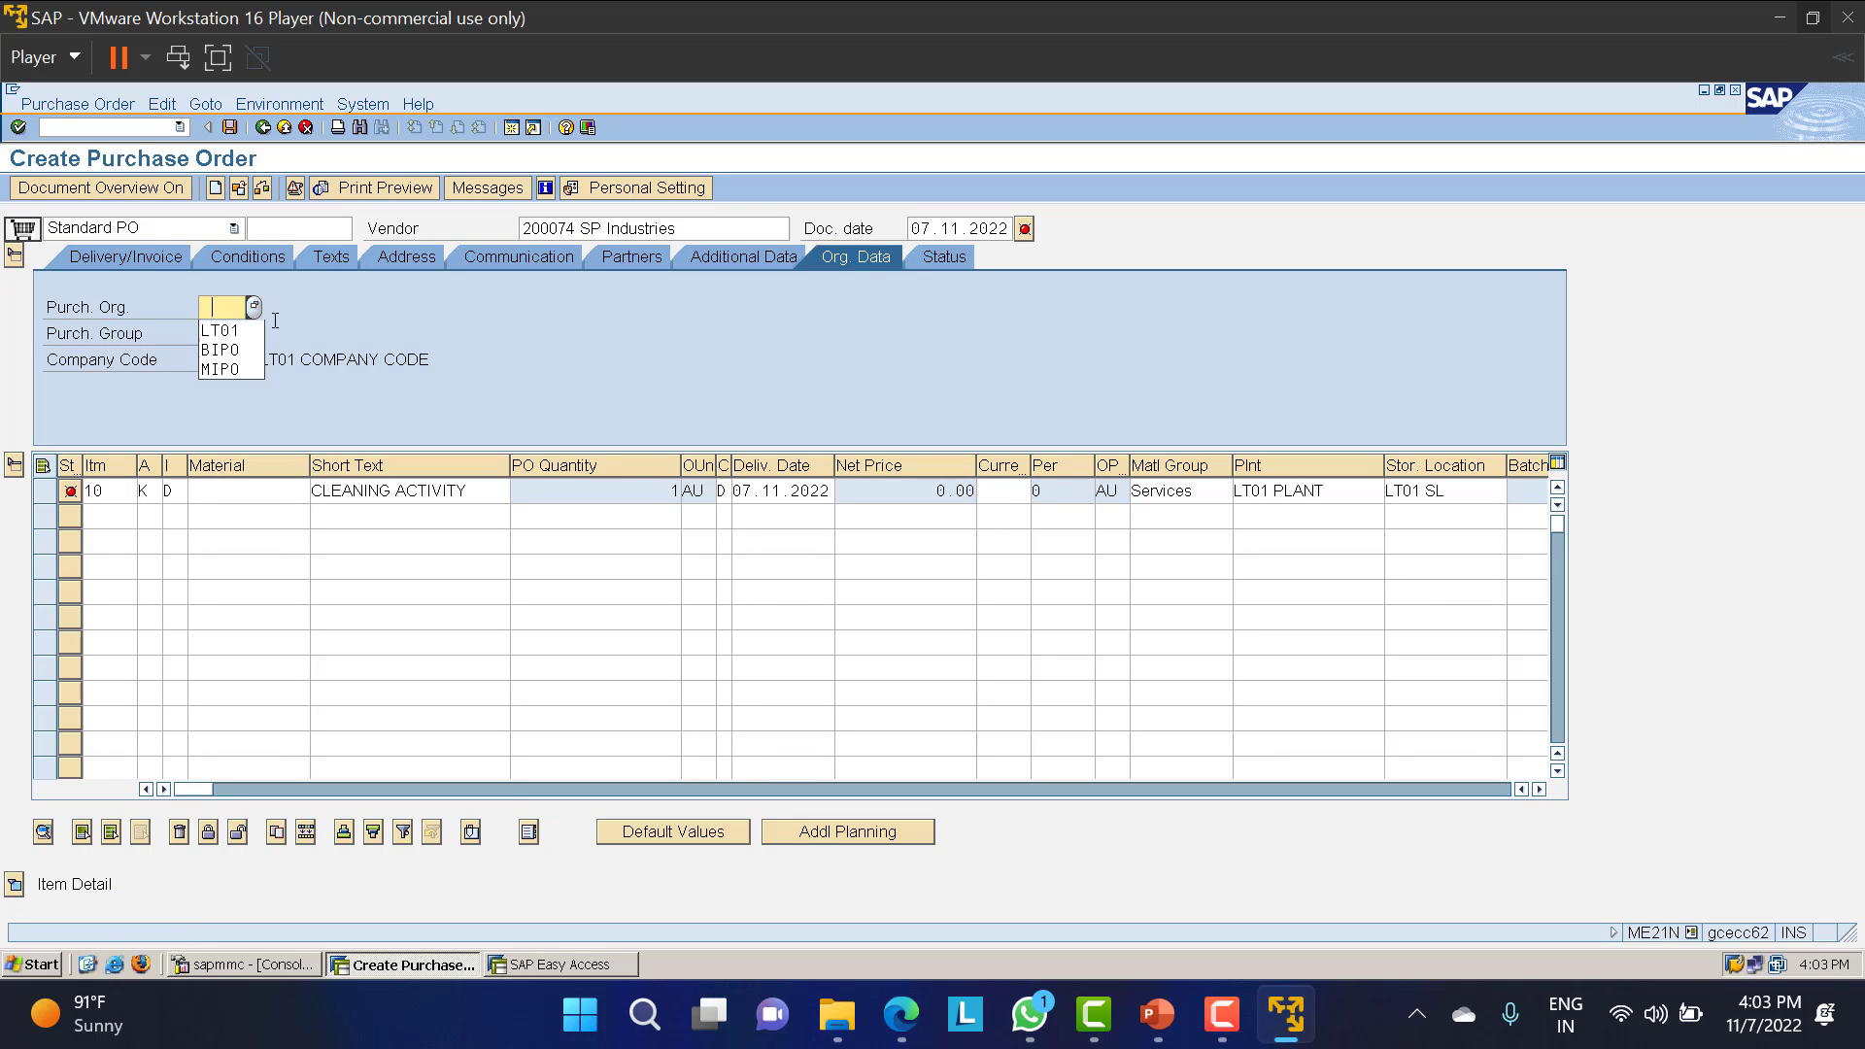
left_click(224, 330)
left_click(223, 333)
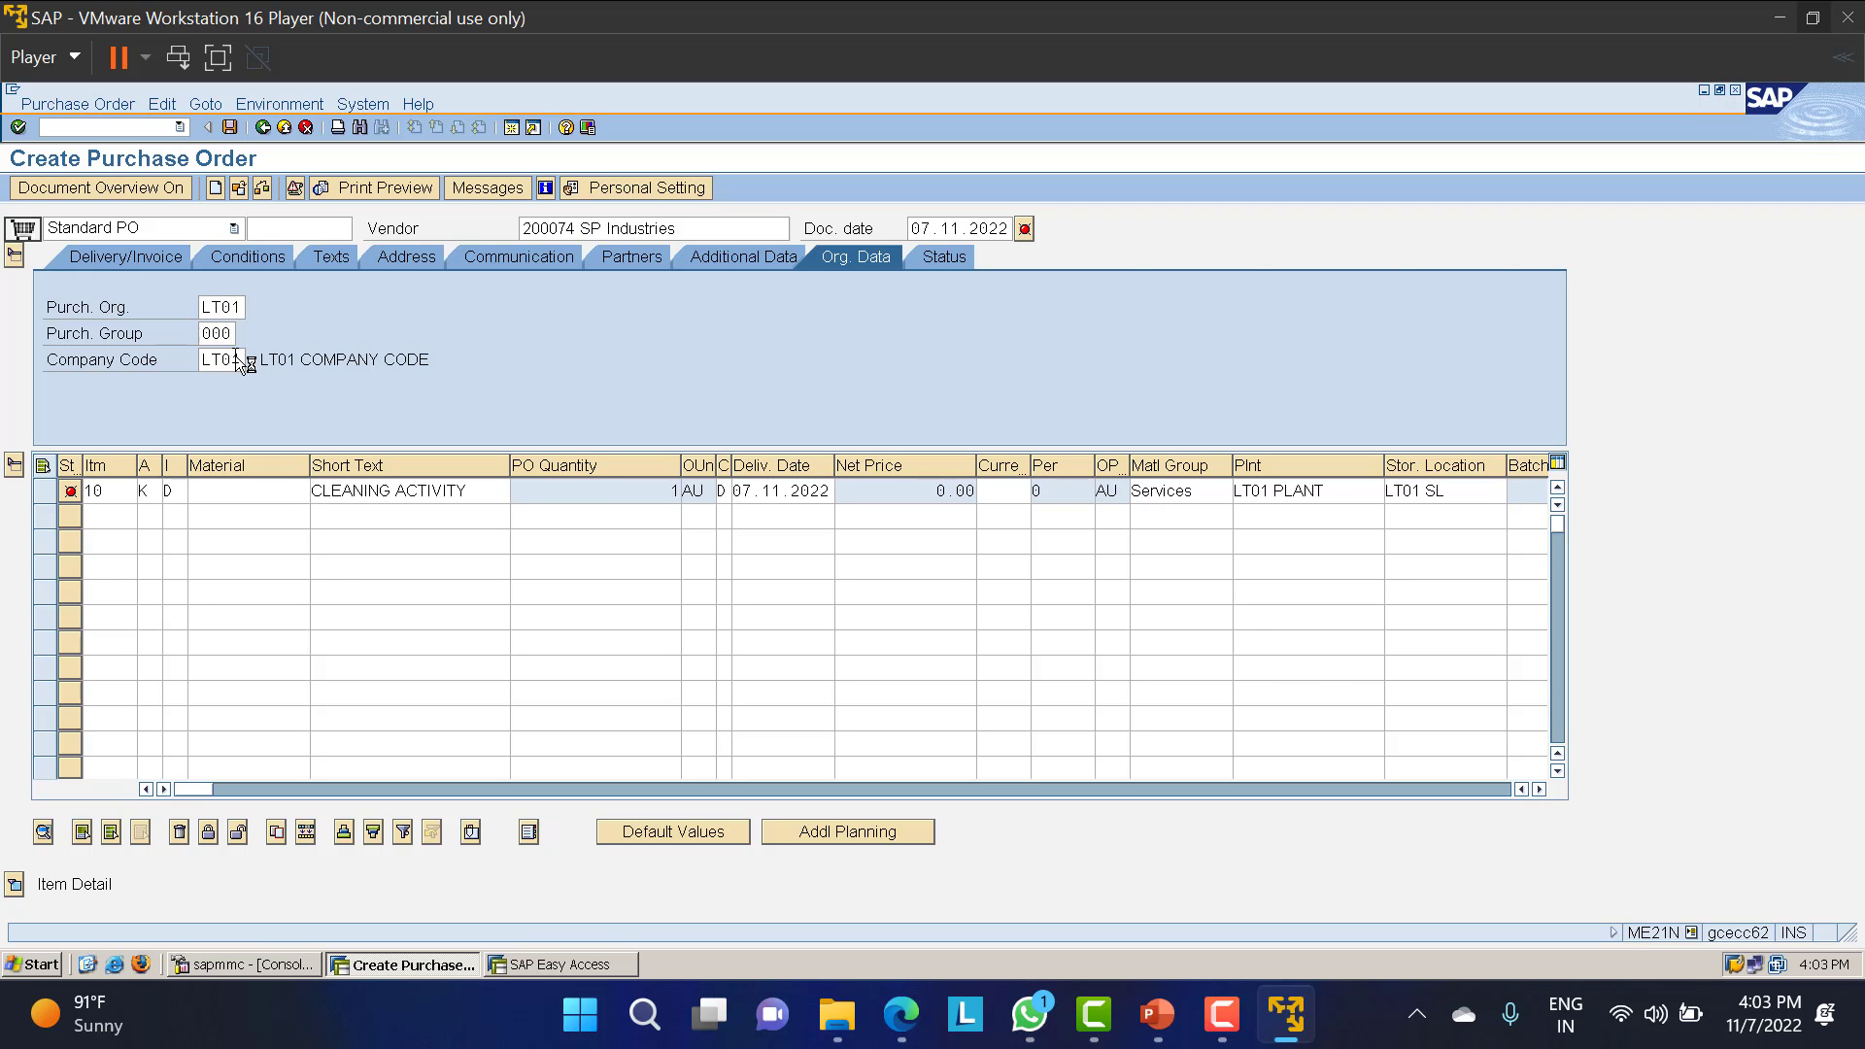
key("Return")
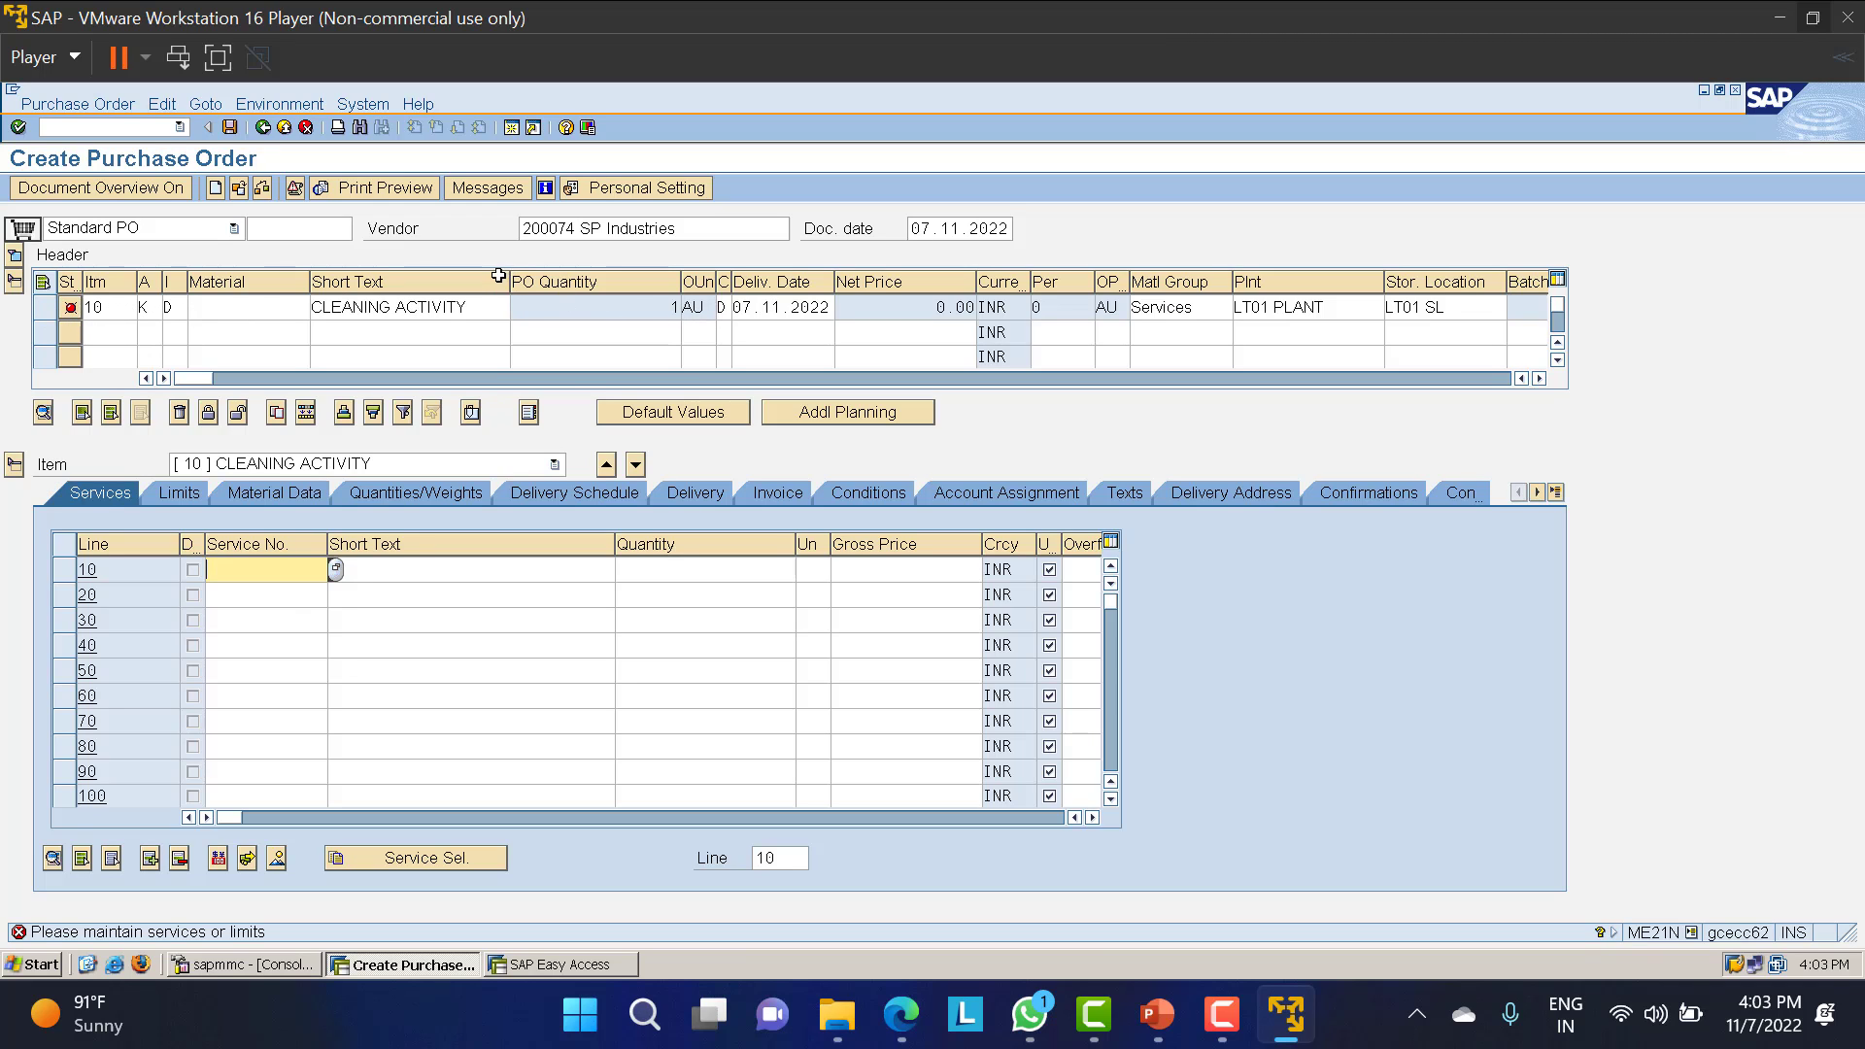
Clear item 10's account assignment category and validate the item, and then restore category K (Cost center).
left_click(695, 308)
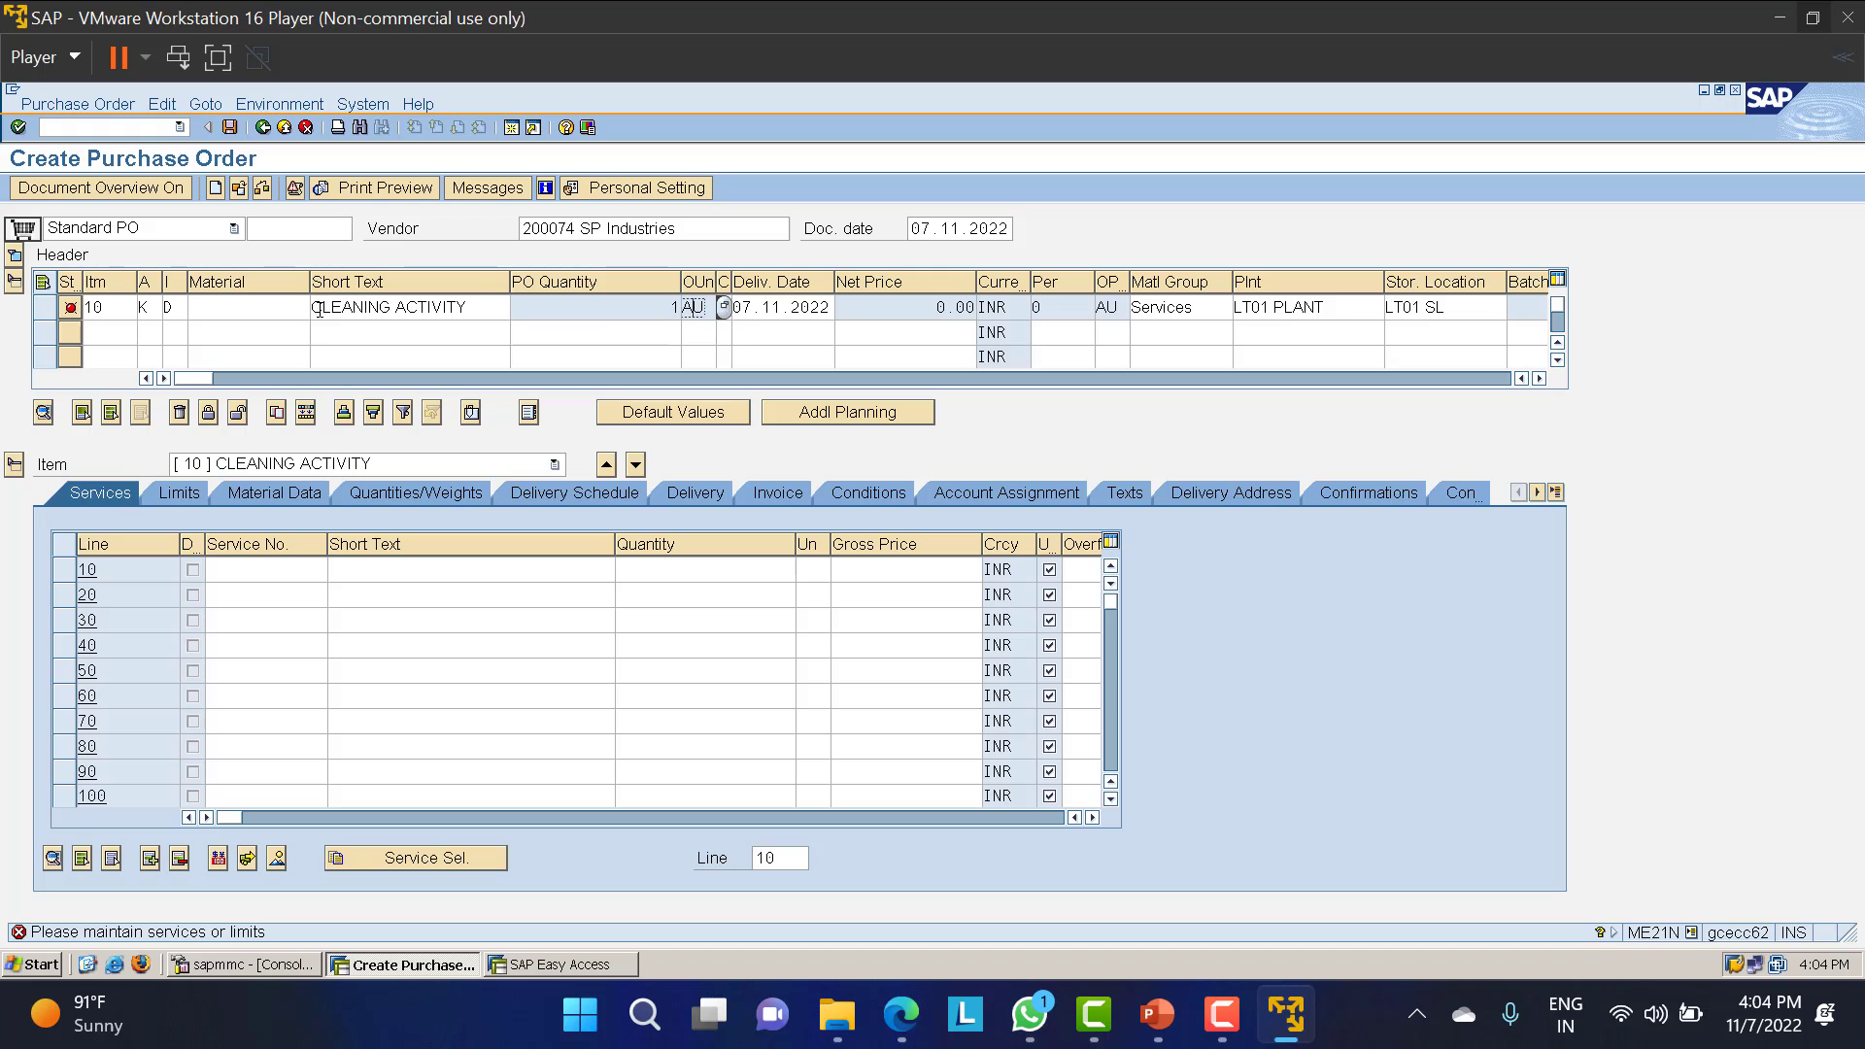
left_click(170, 308)
double_click(144, 308)
key("BackSpace")
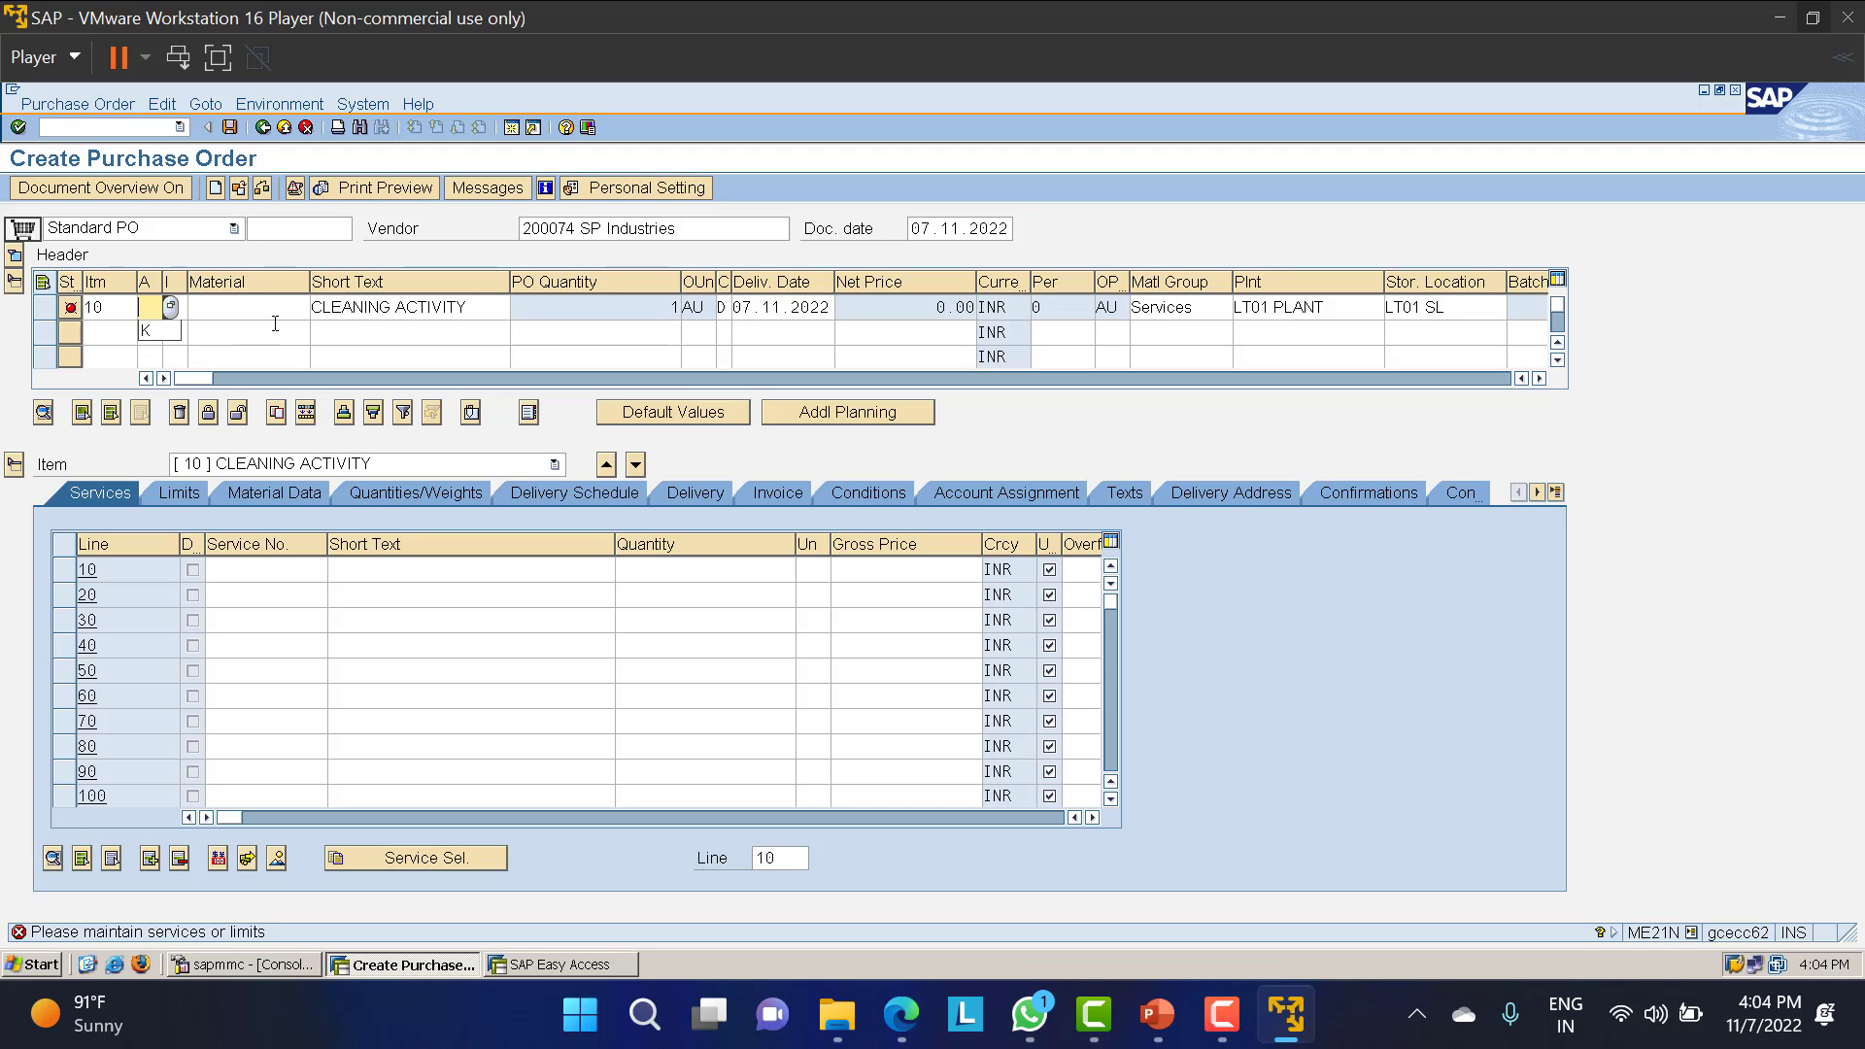
key("Return")
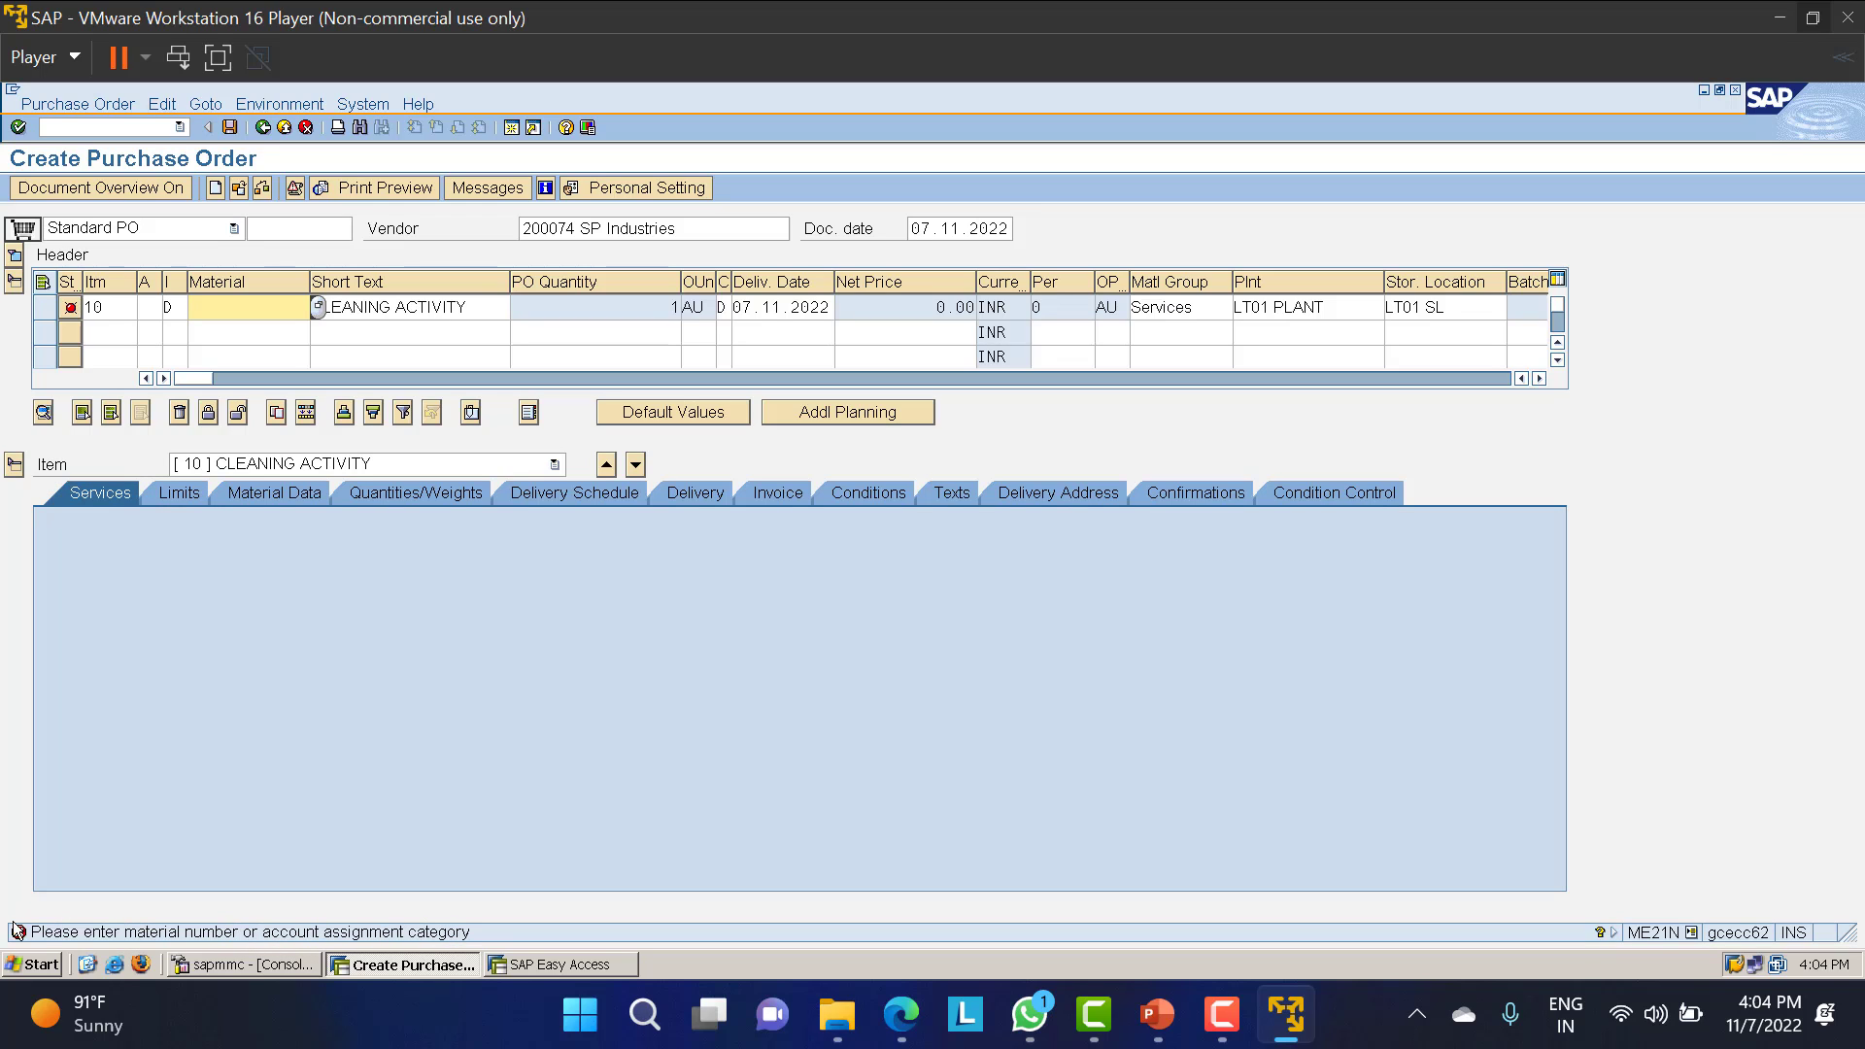
left_click(151, 309)
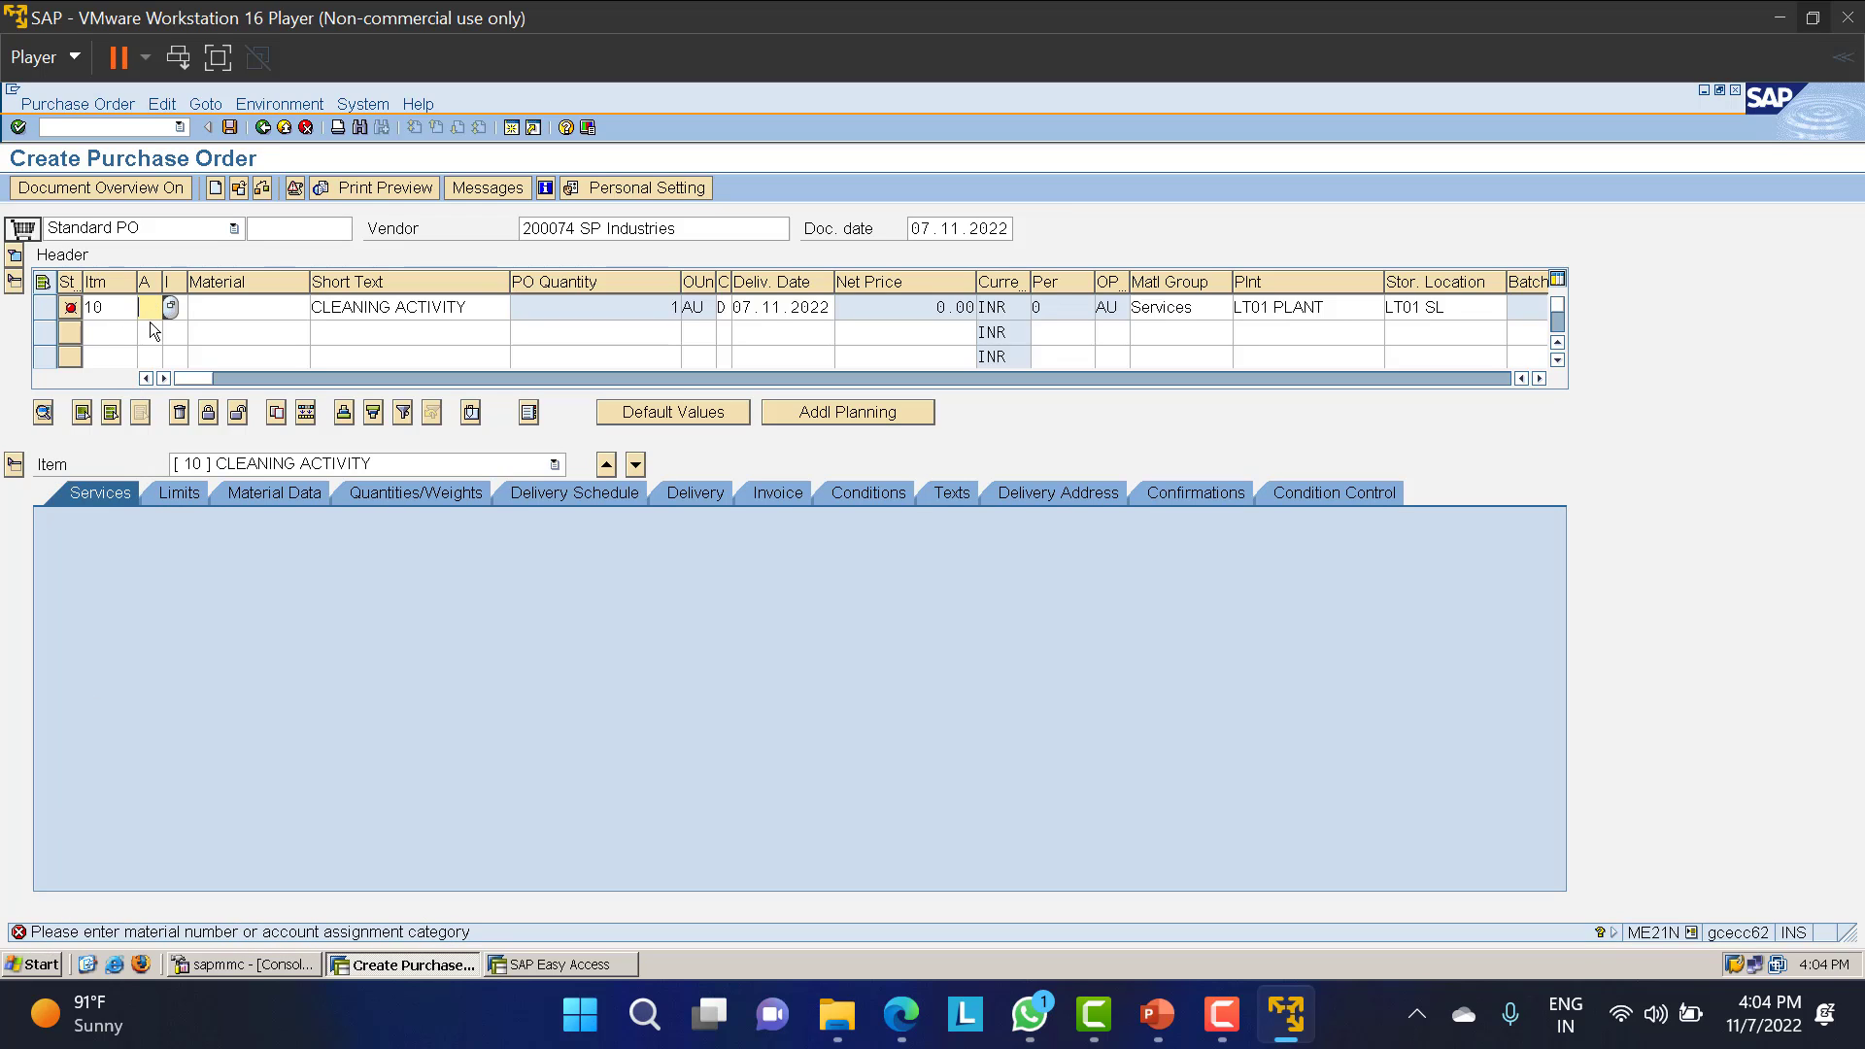
type("K")
key("Return")
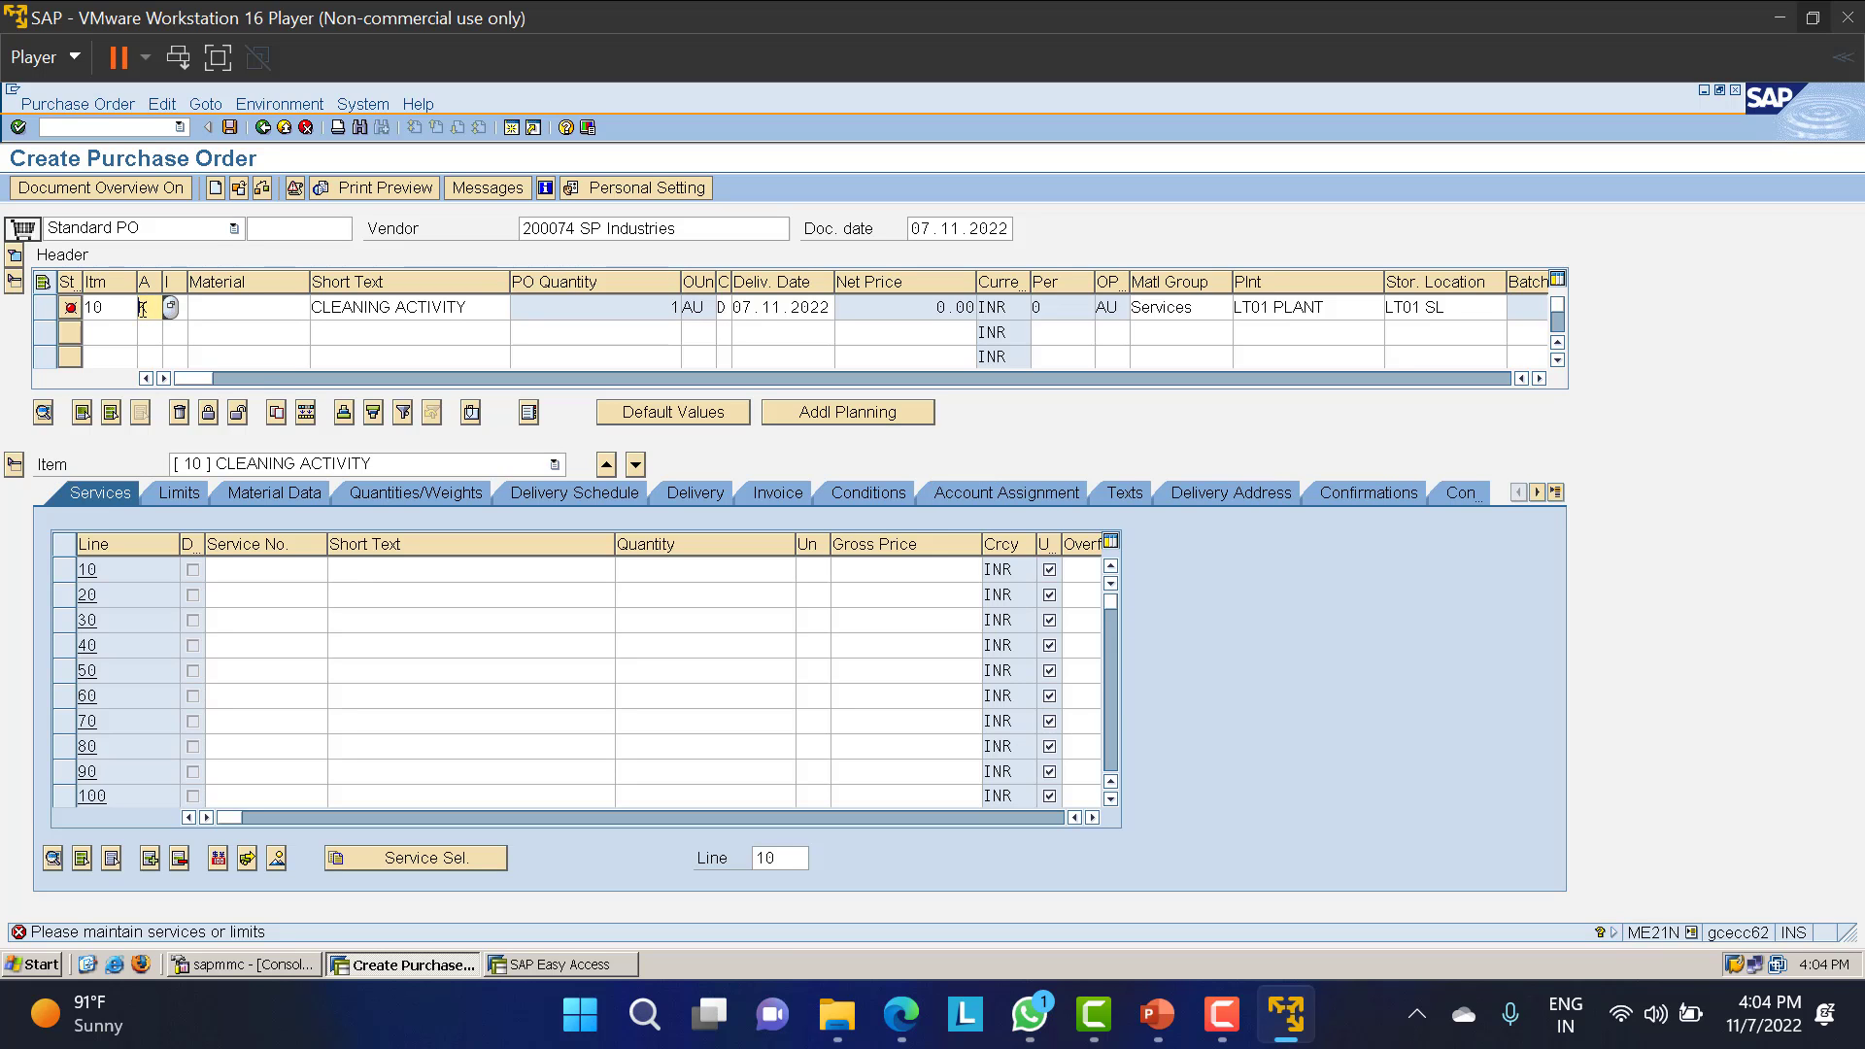
Validate item 10 with its item category removed, and then restore category D (Service).
key("Return")
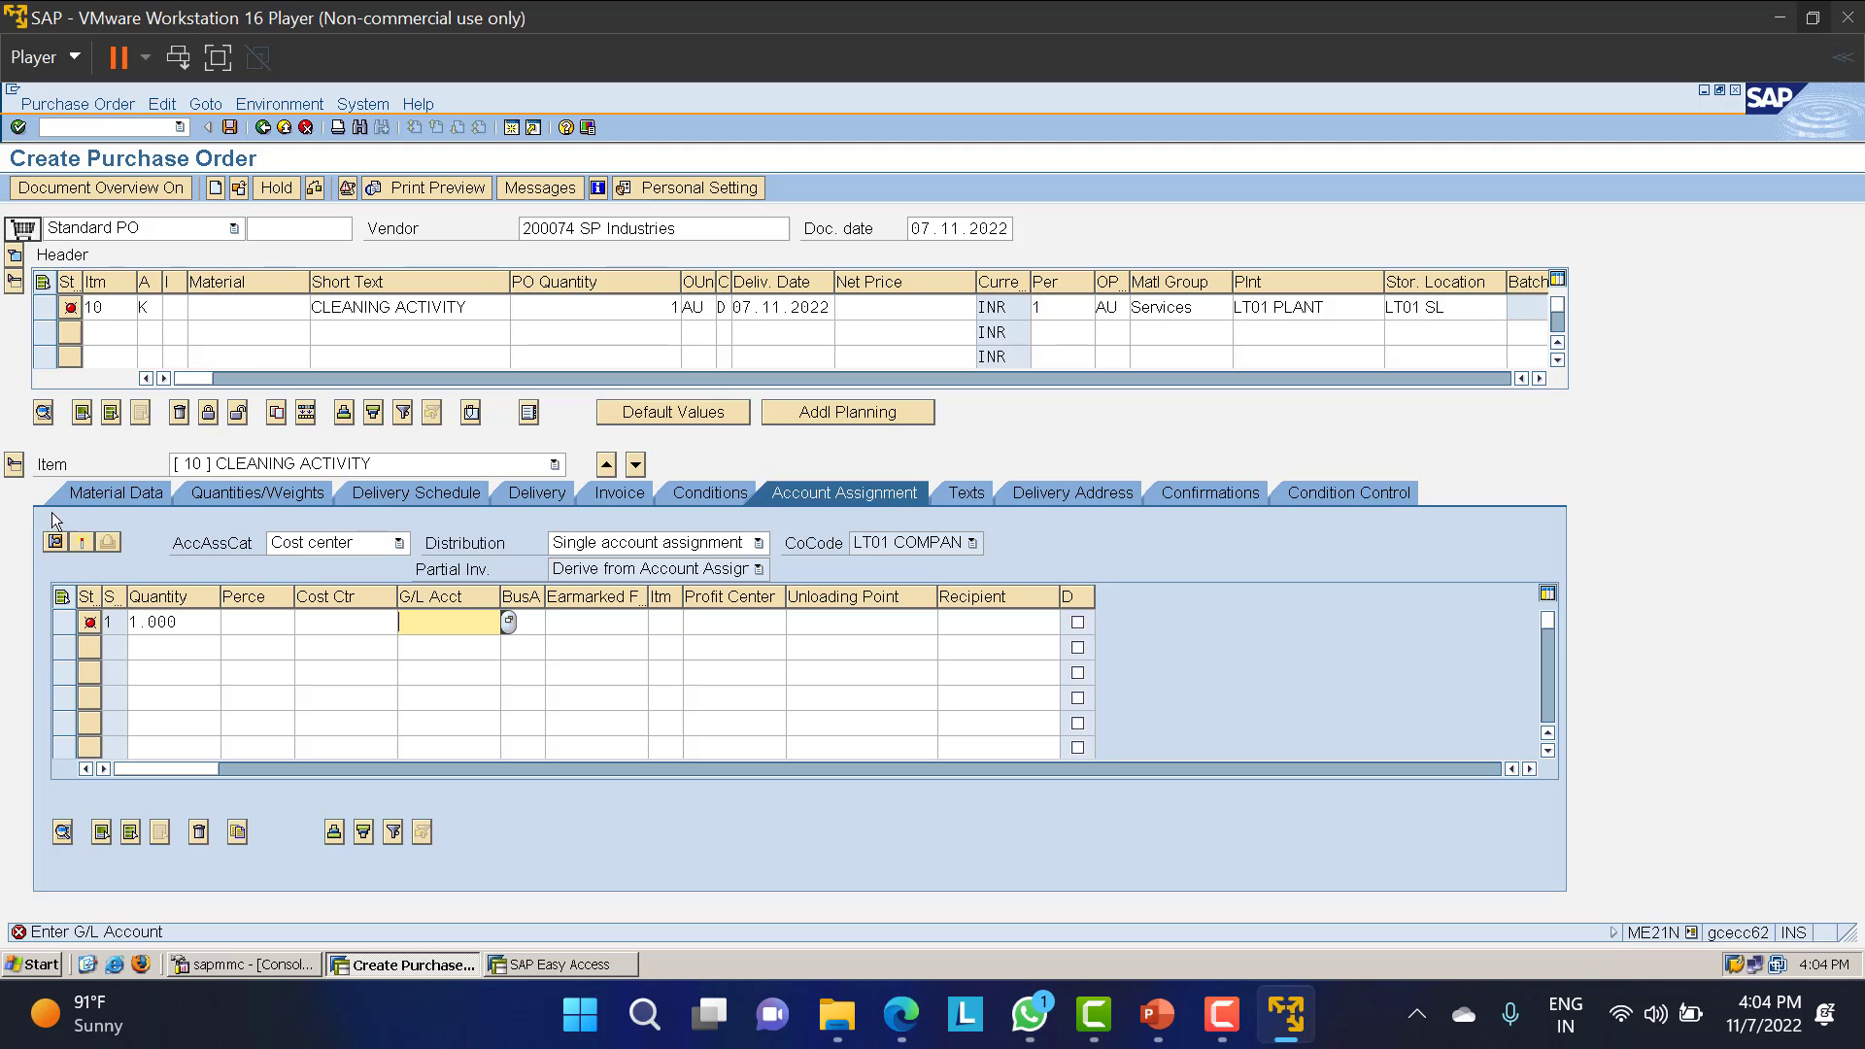
left_click(171, 307)
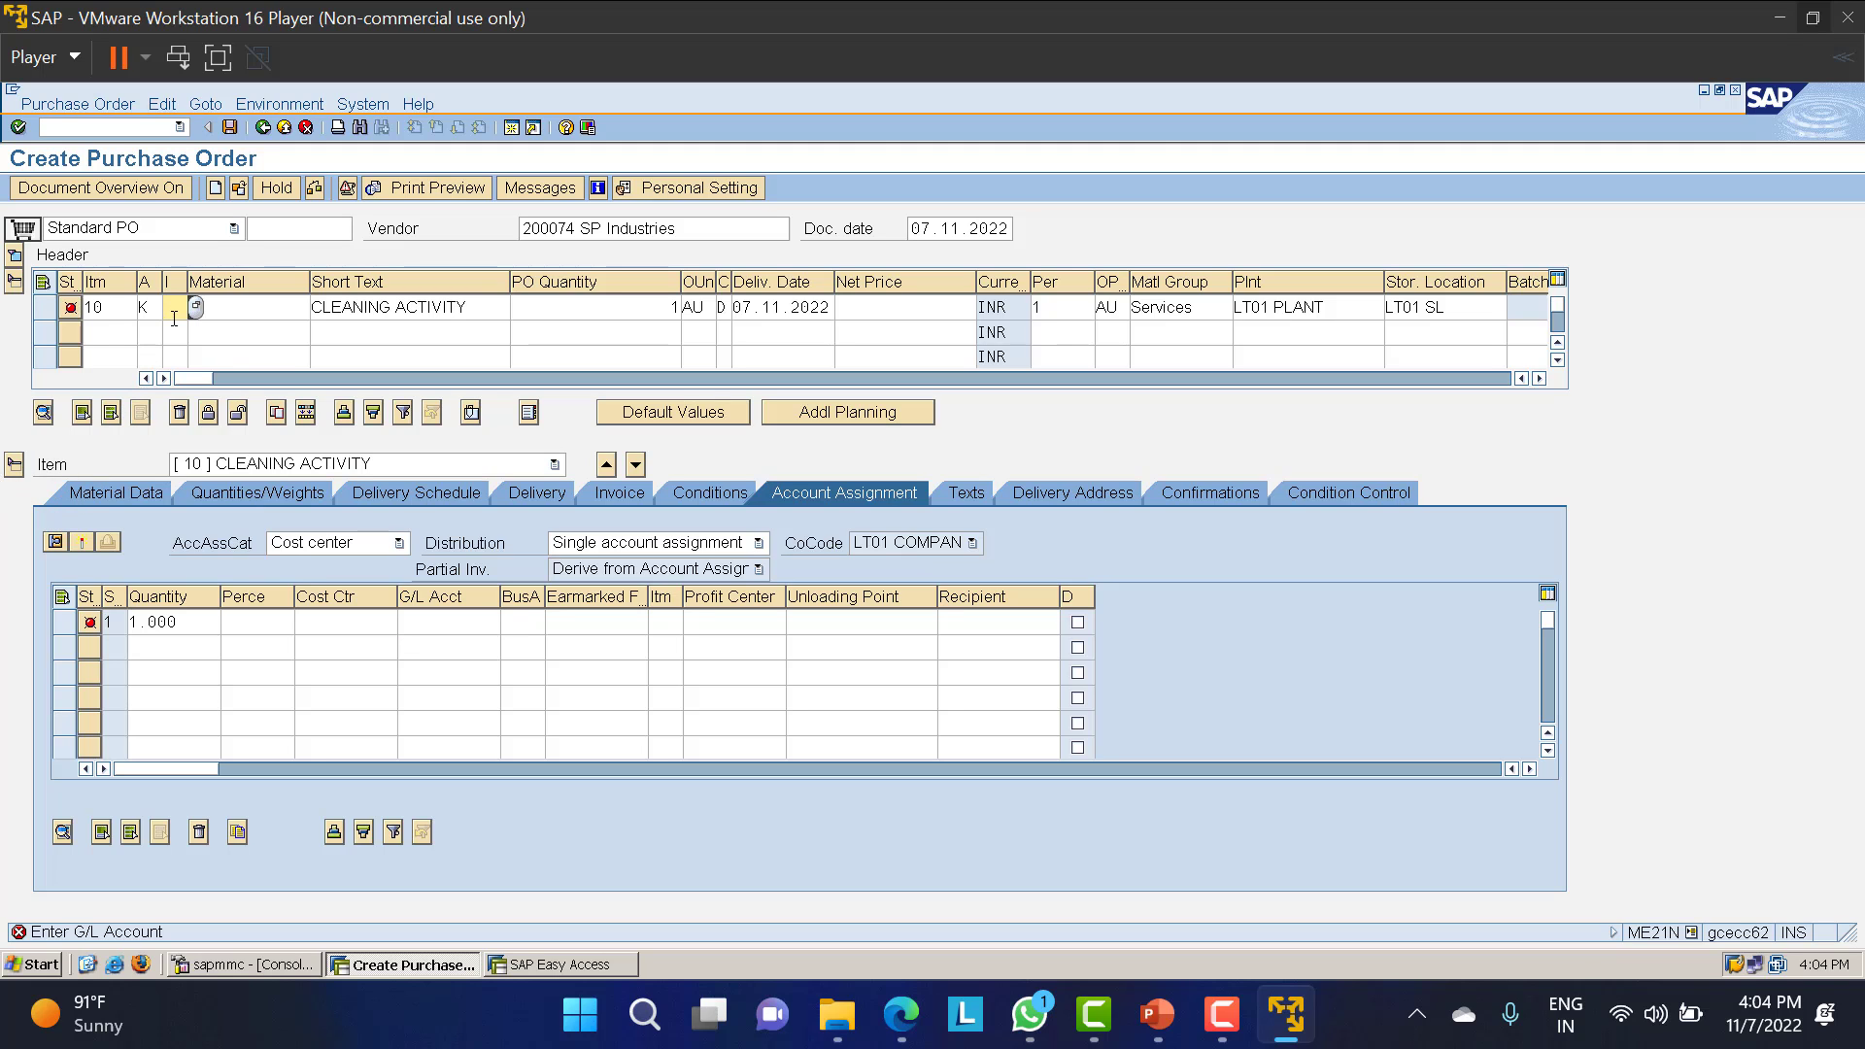
type("D")
key("Return")
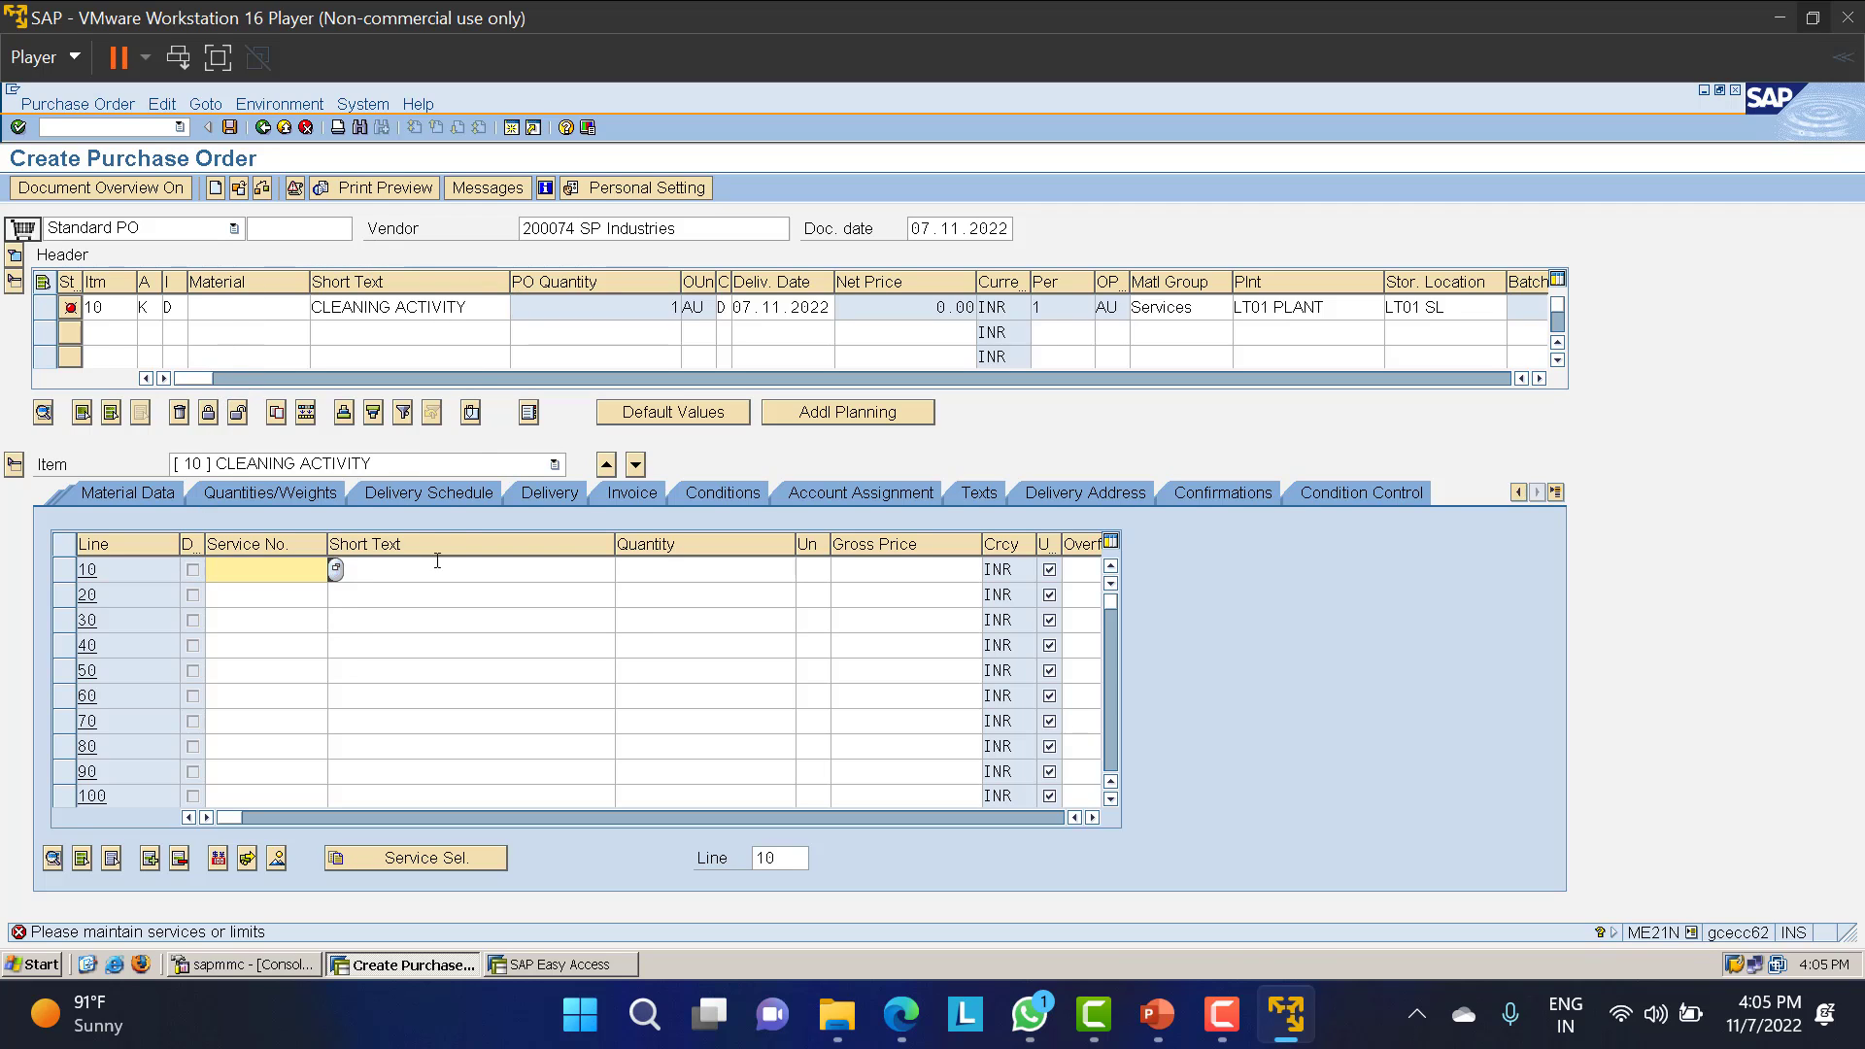
Copy item 10's short text CLEANING ACTIVITY into the short text of service line 10.
left_click(406, 573)
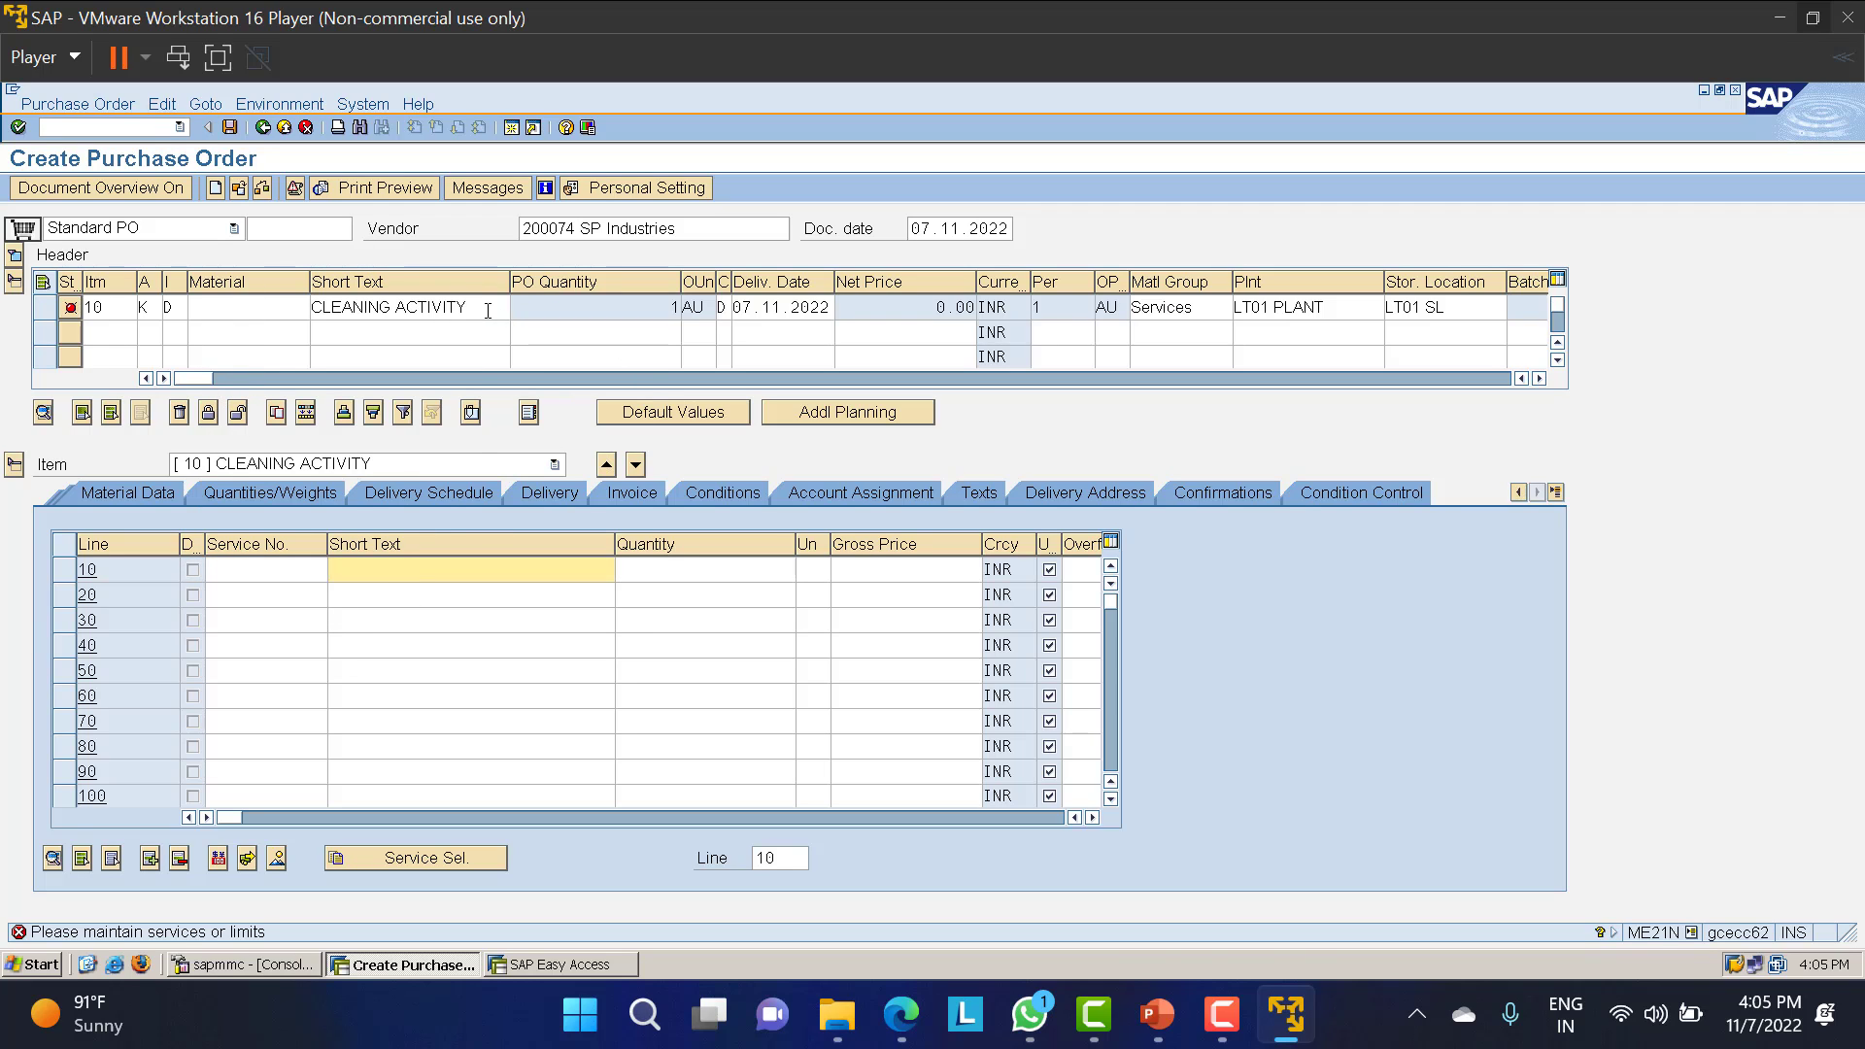
left_click(302, 334)
left_click(436, 313)
key("ctrl+c")
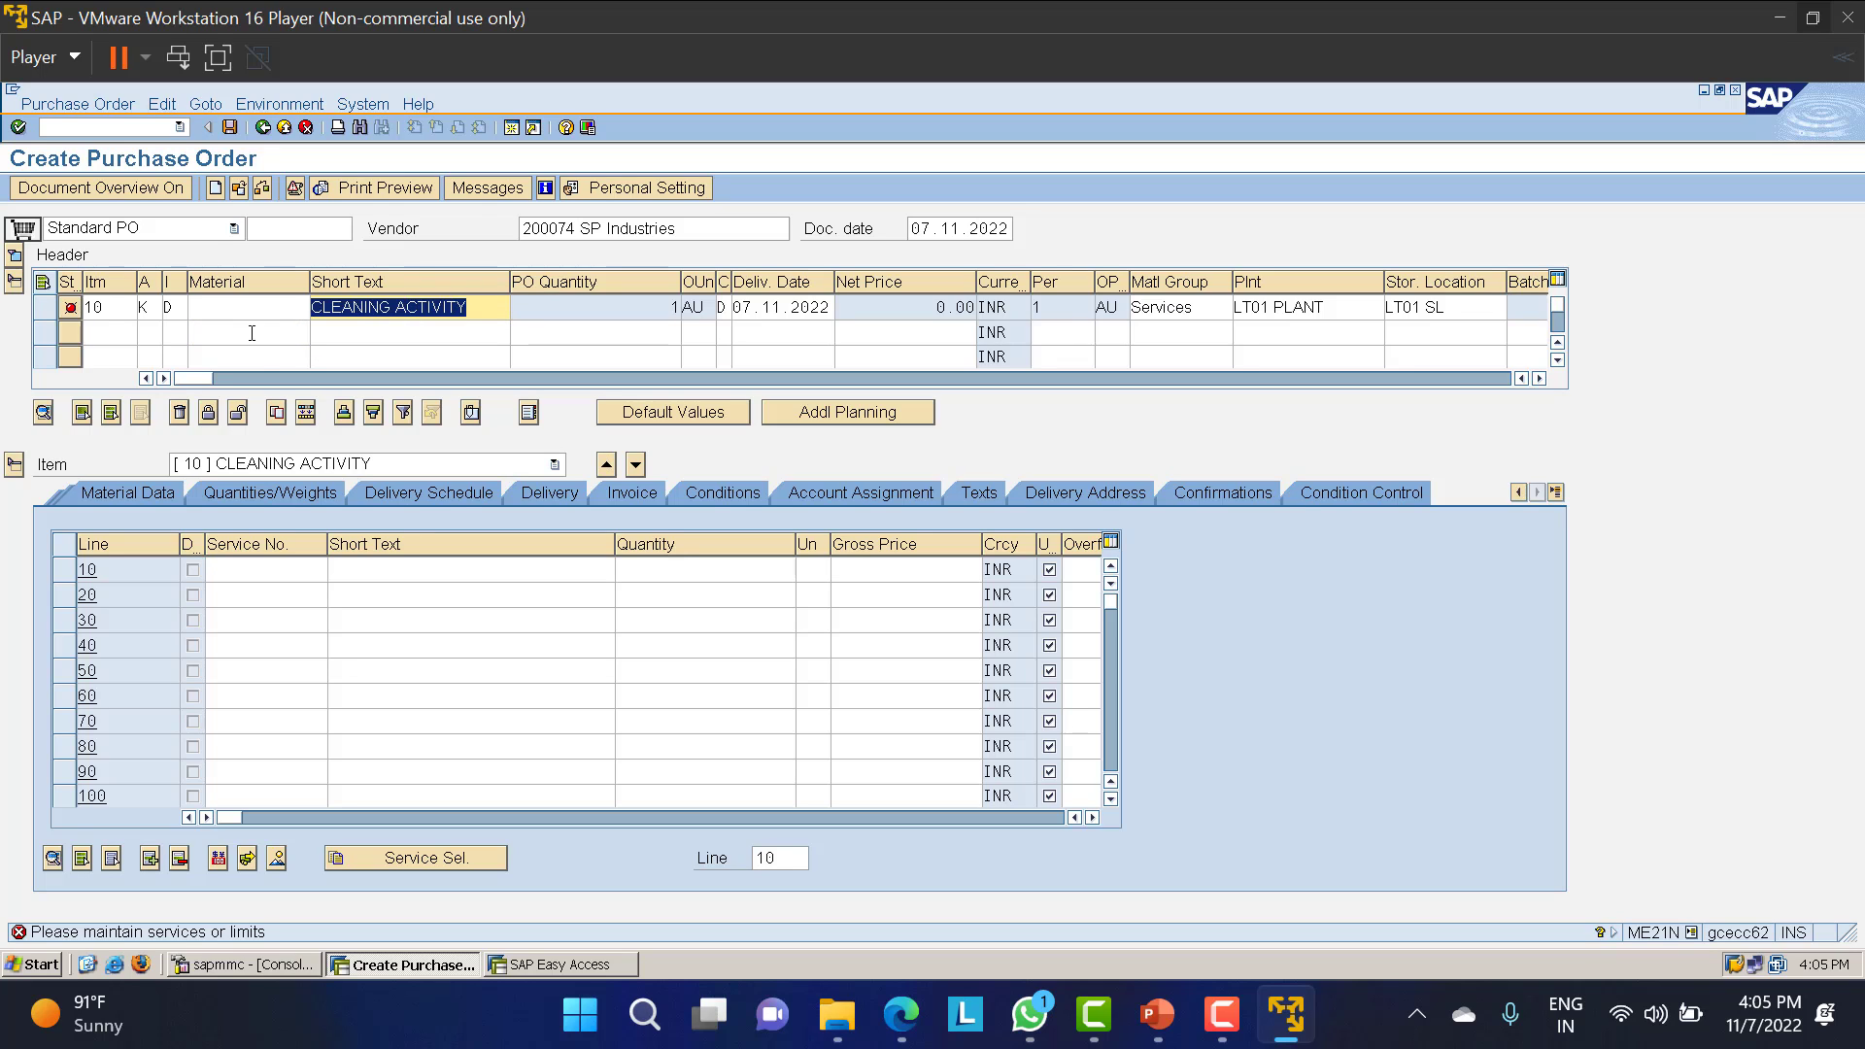
left_click(442, 568)
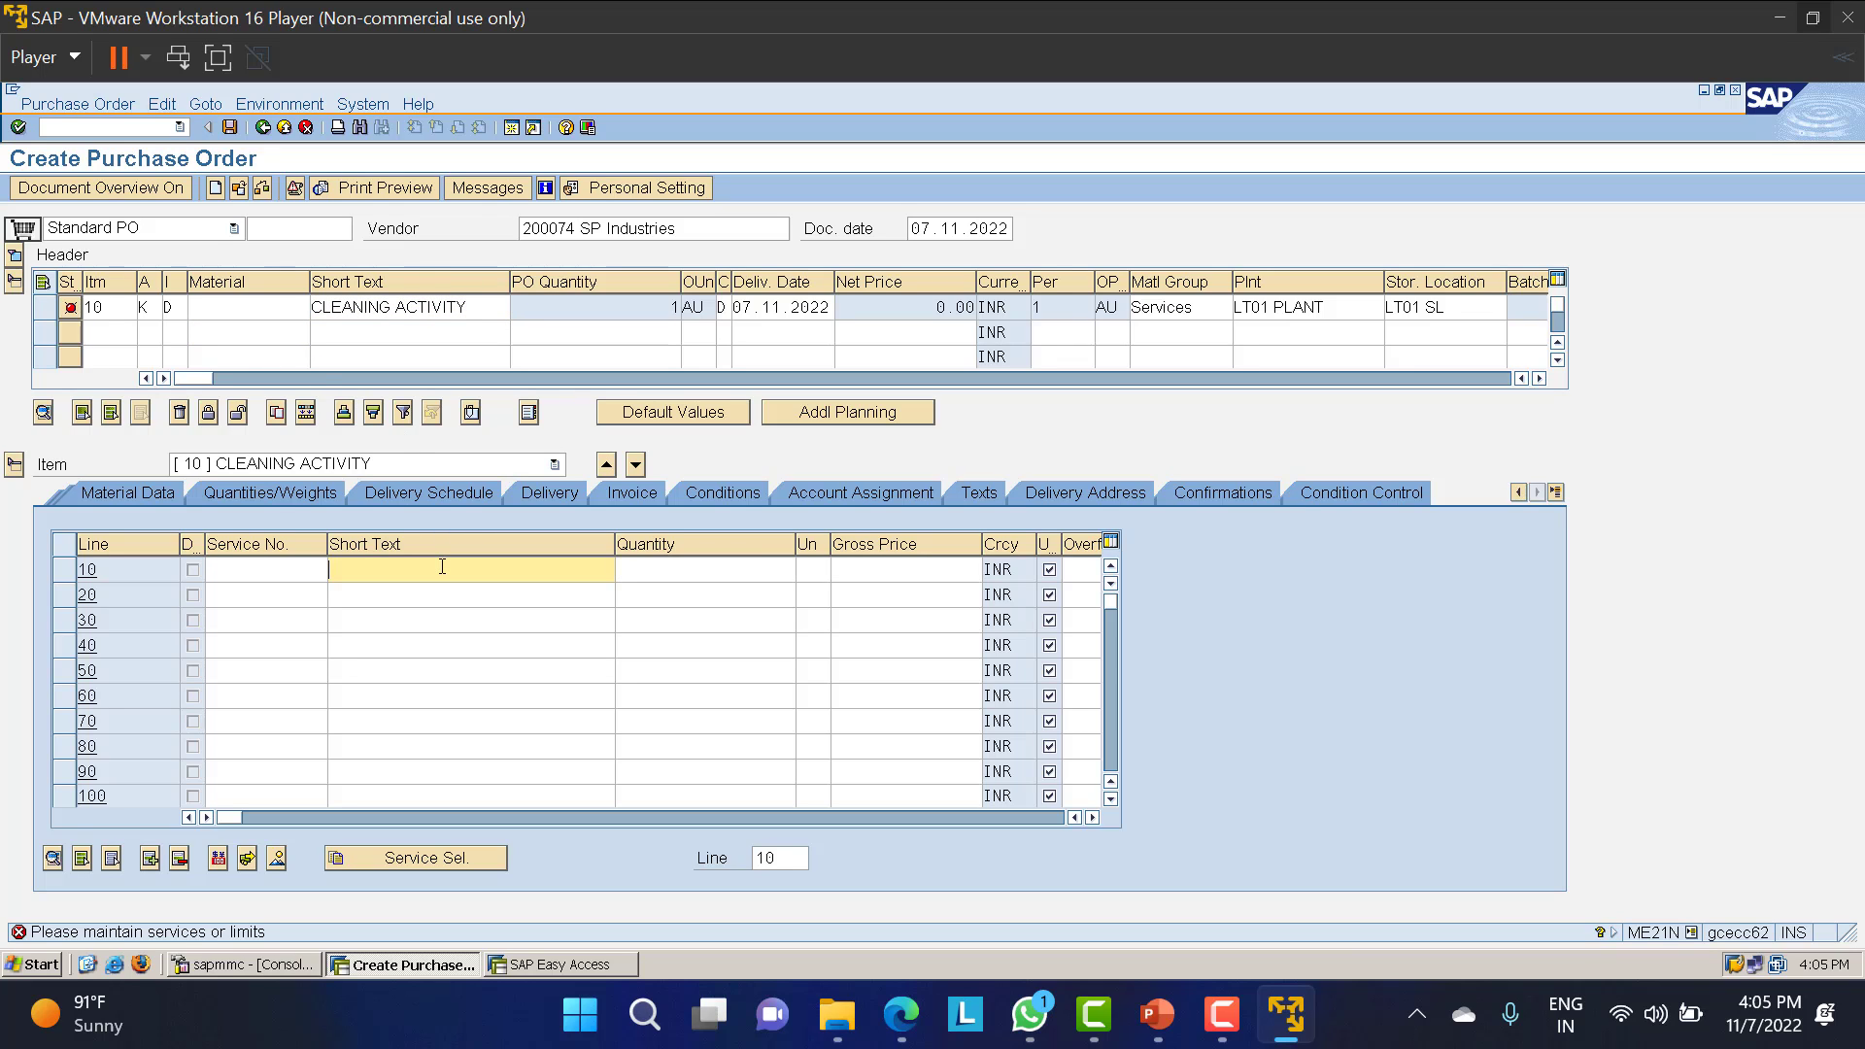
key("ctrl+v")
Set service line 10 to quantity 1, unit AU and gross price 50000 INR, and confirm the line.
left_click(660, 566)
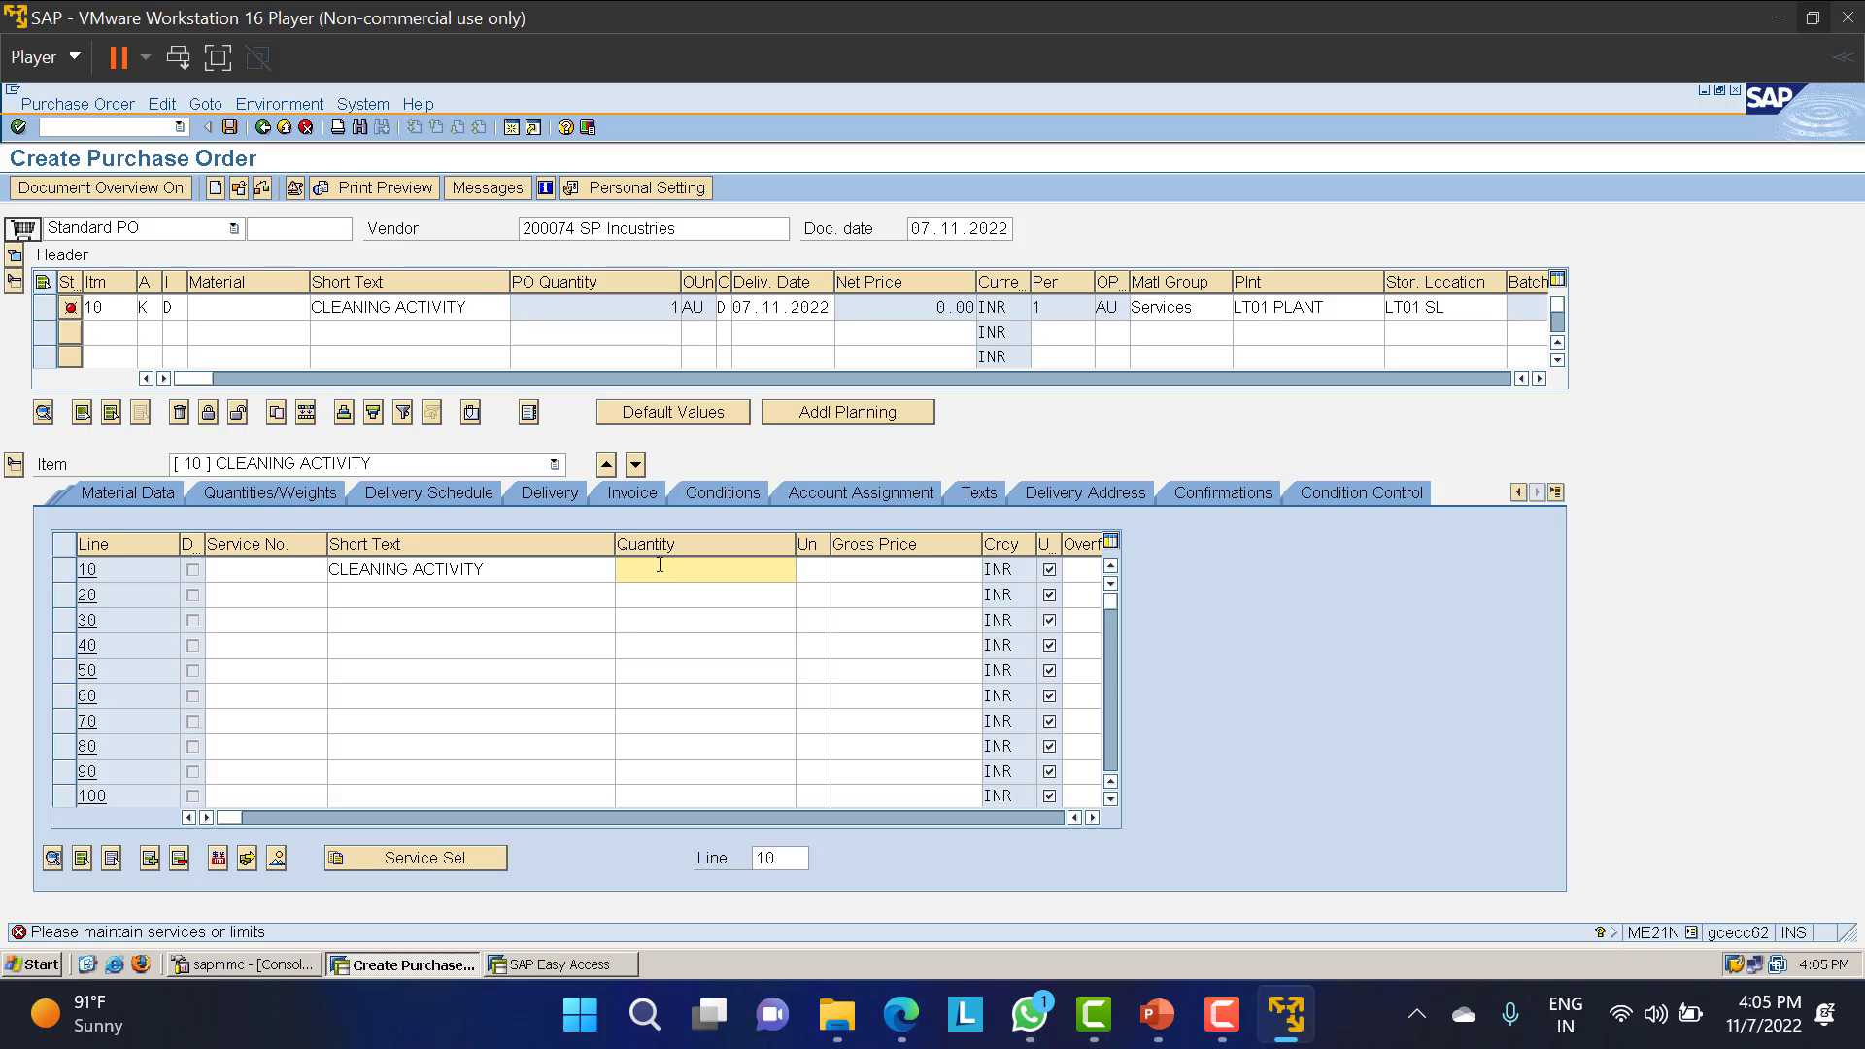
type("1")
key("Tab")
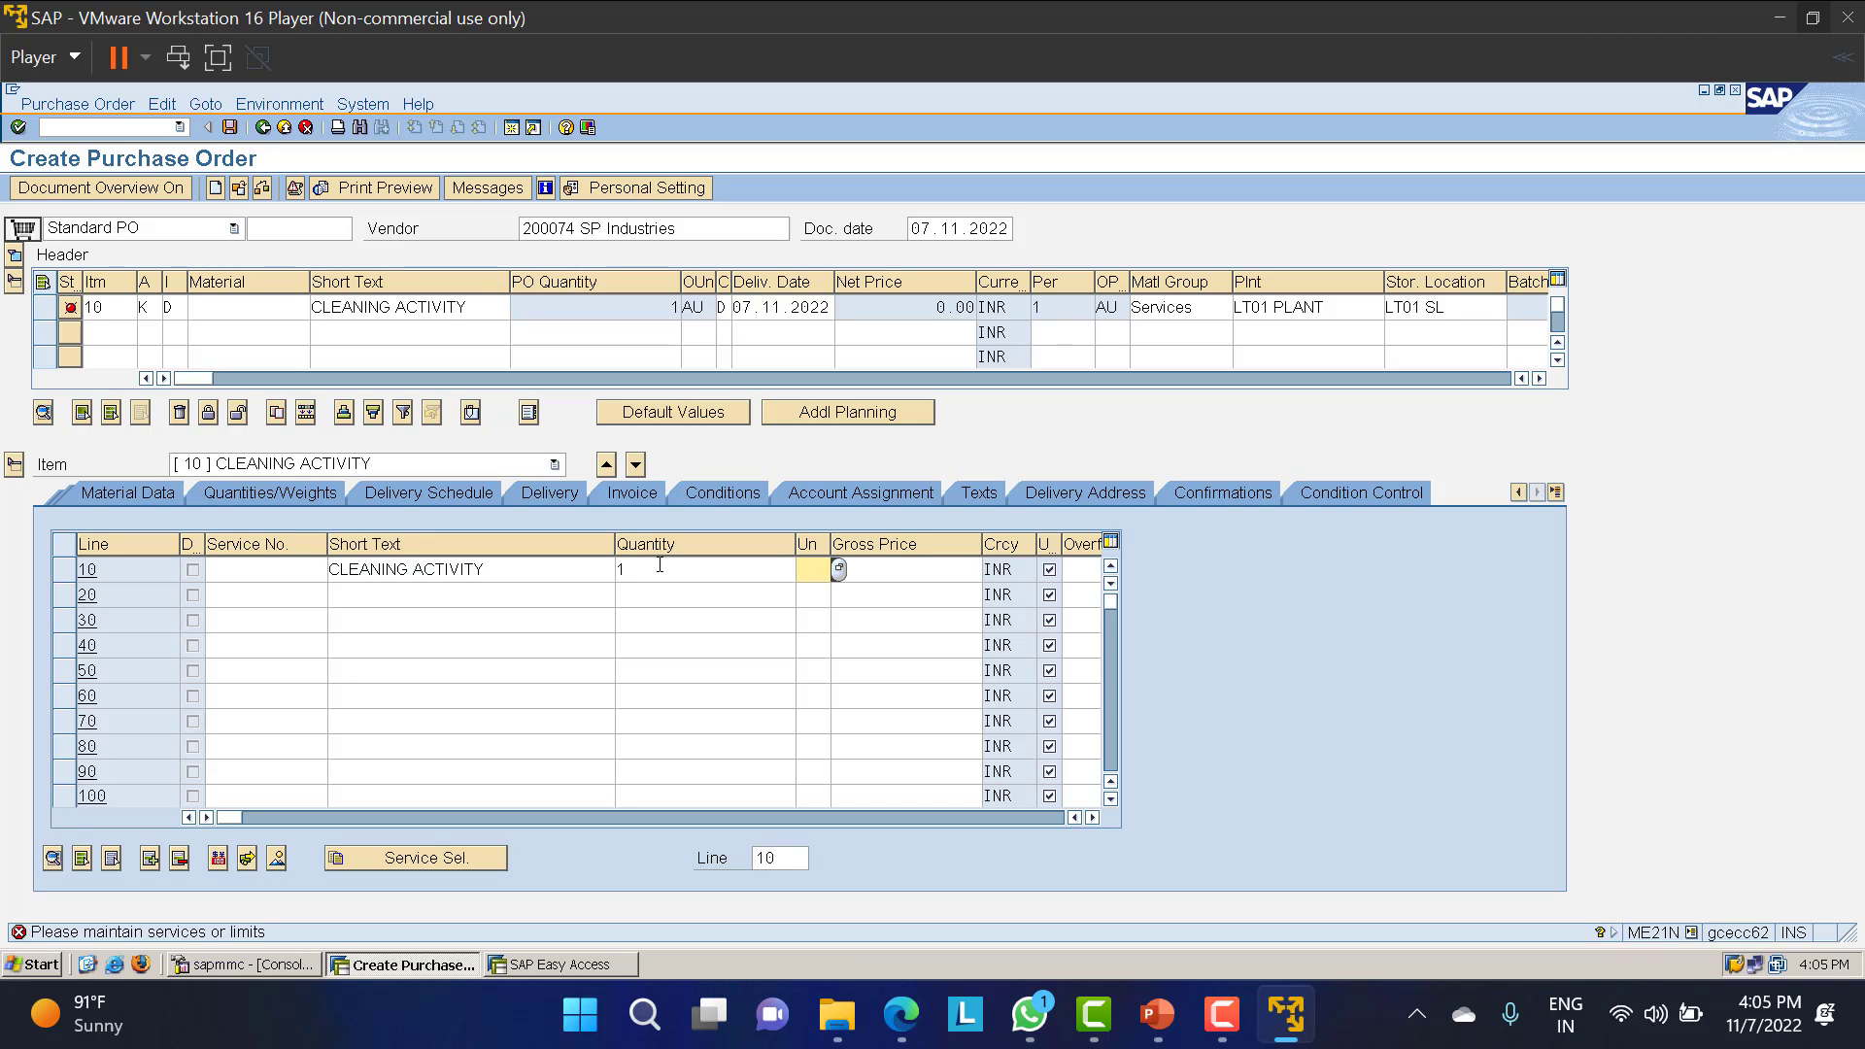
type("AU")
key("Tab")
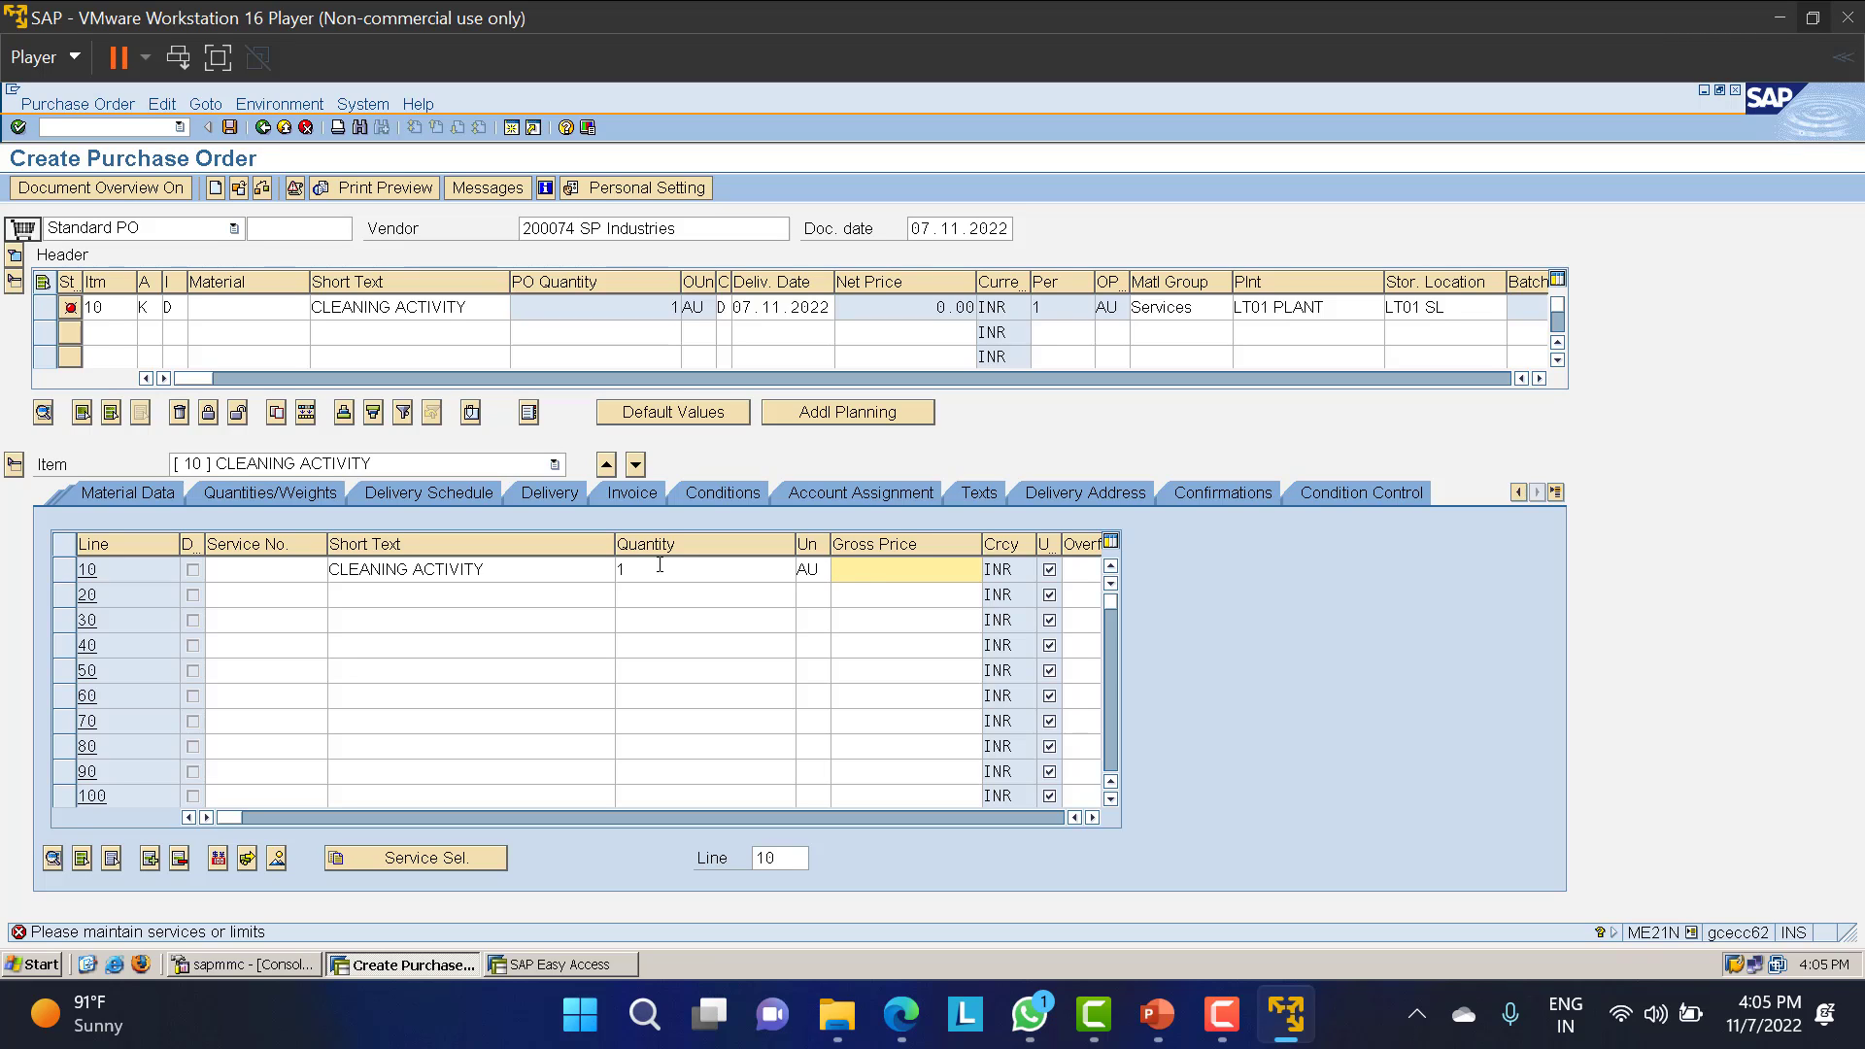
type("50000")
key("Return")
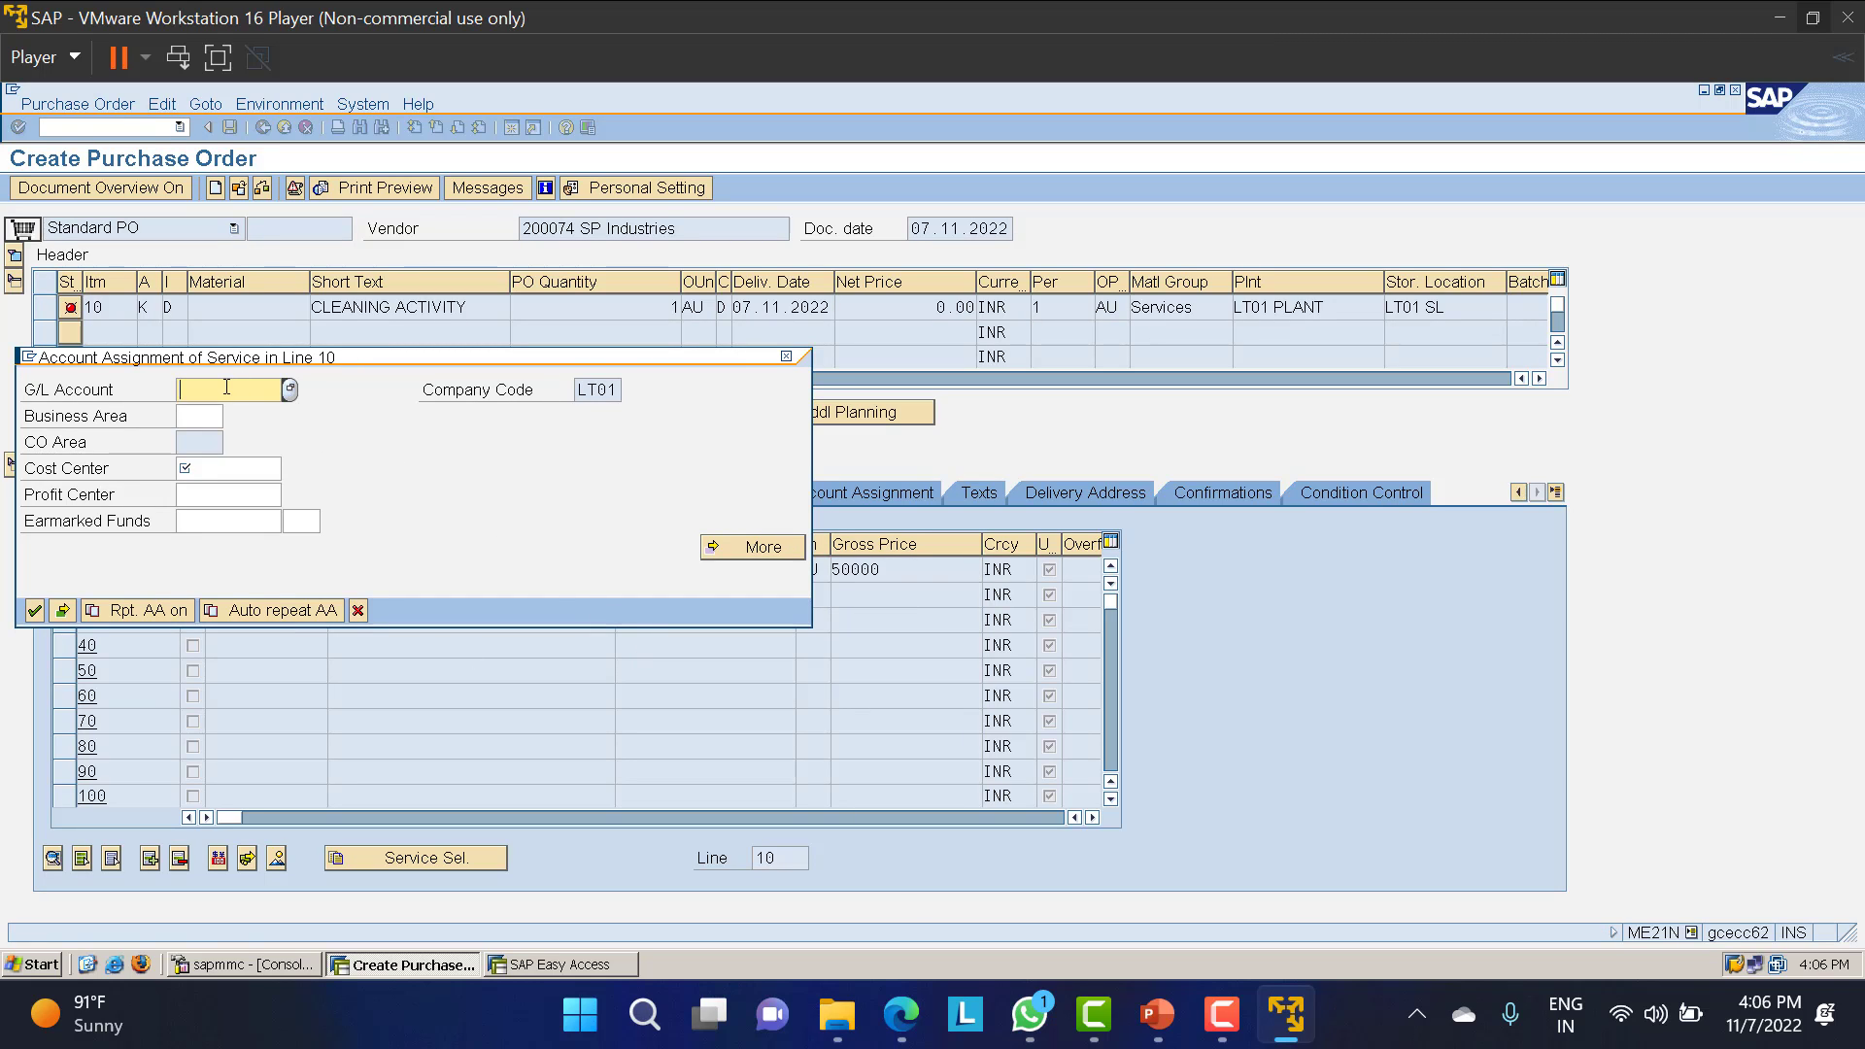
Assign service line 10 to G/L account 400000 and cost center LT01.
key("space")
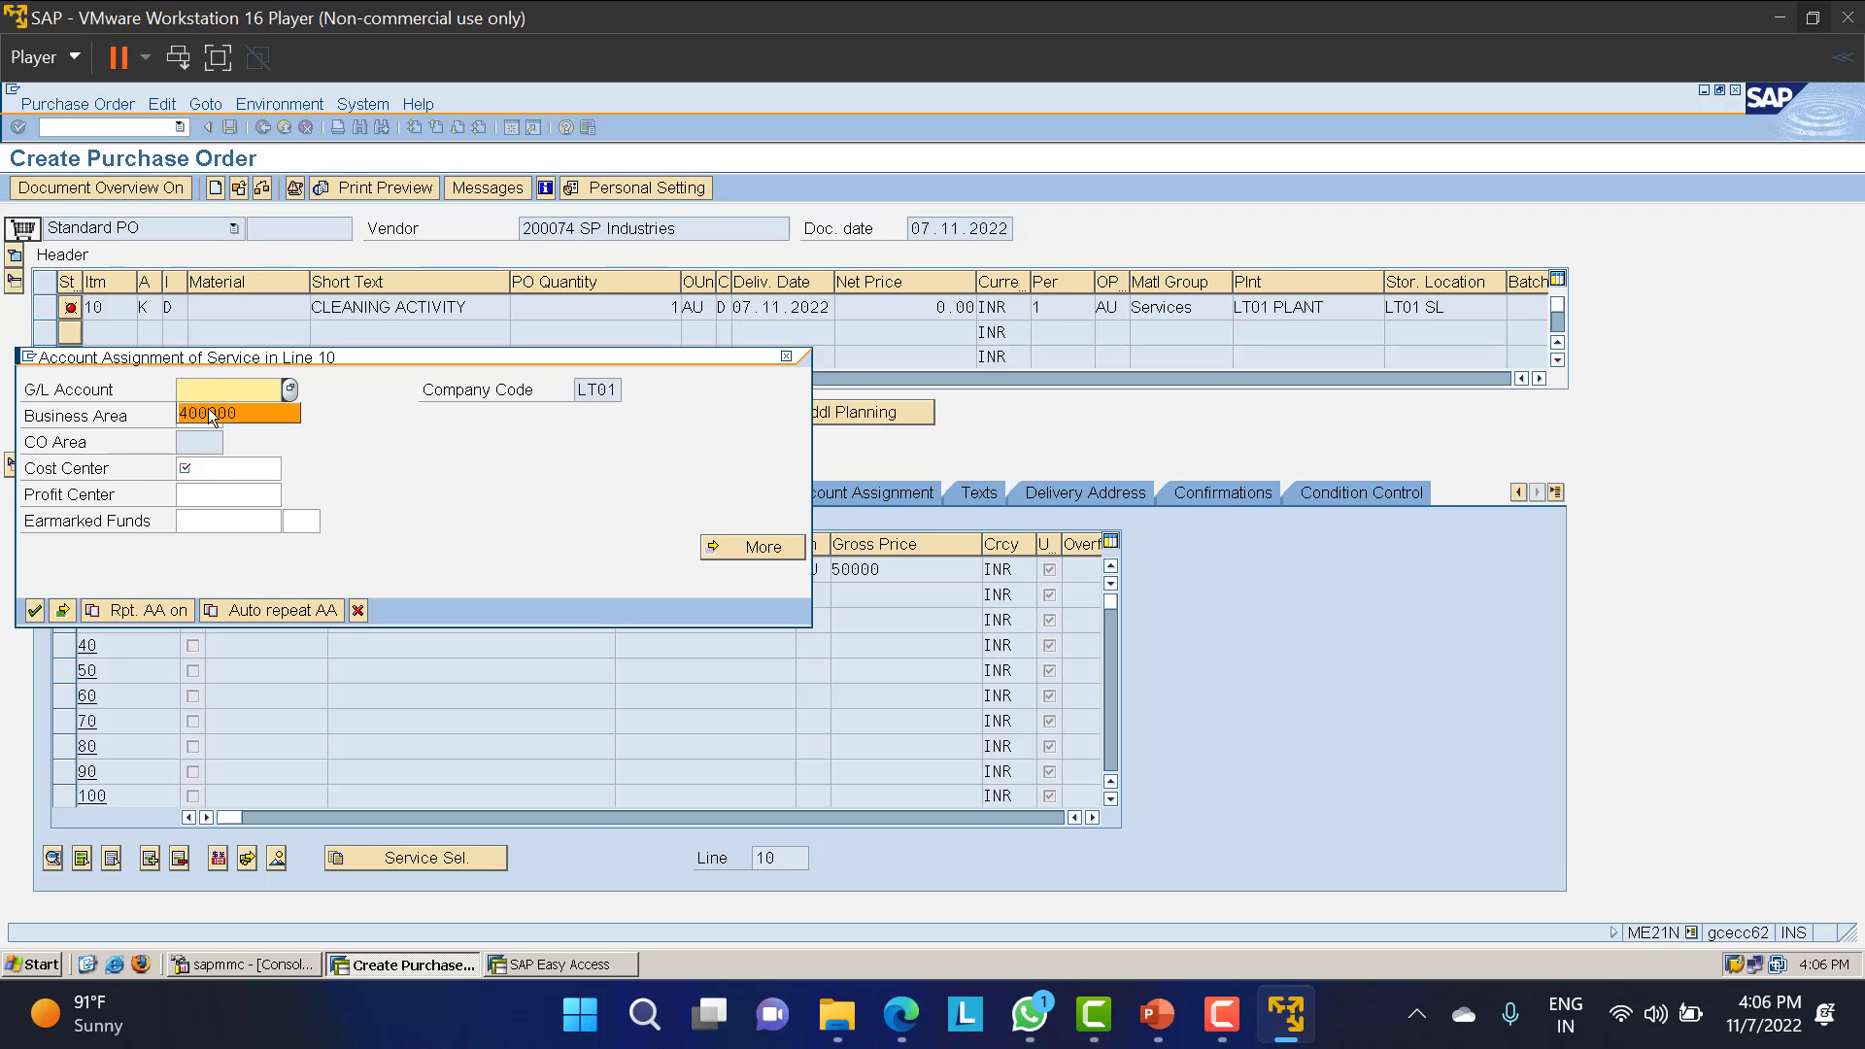
left_click(211, 414)
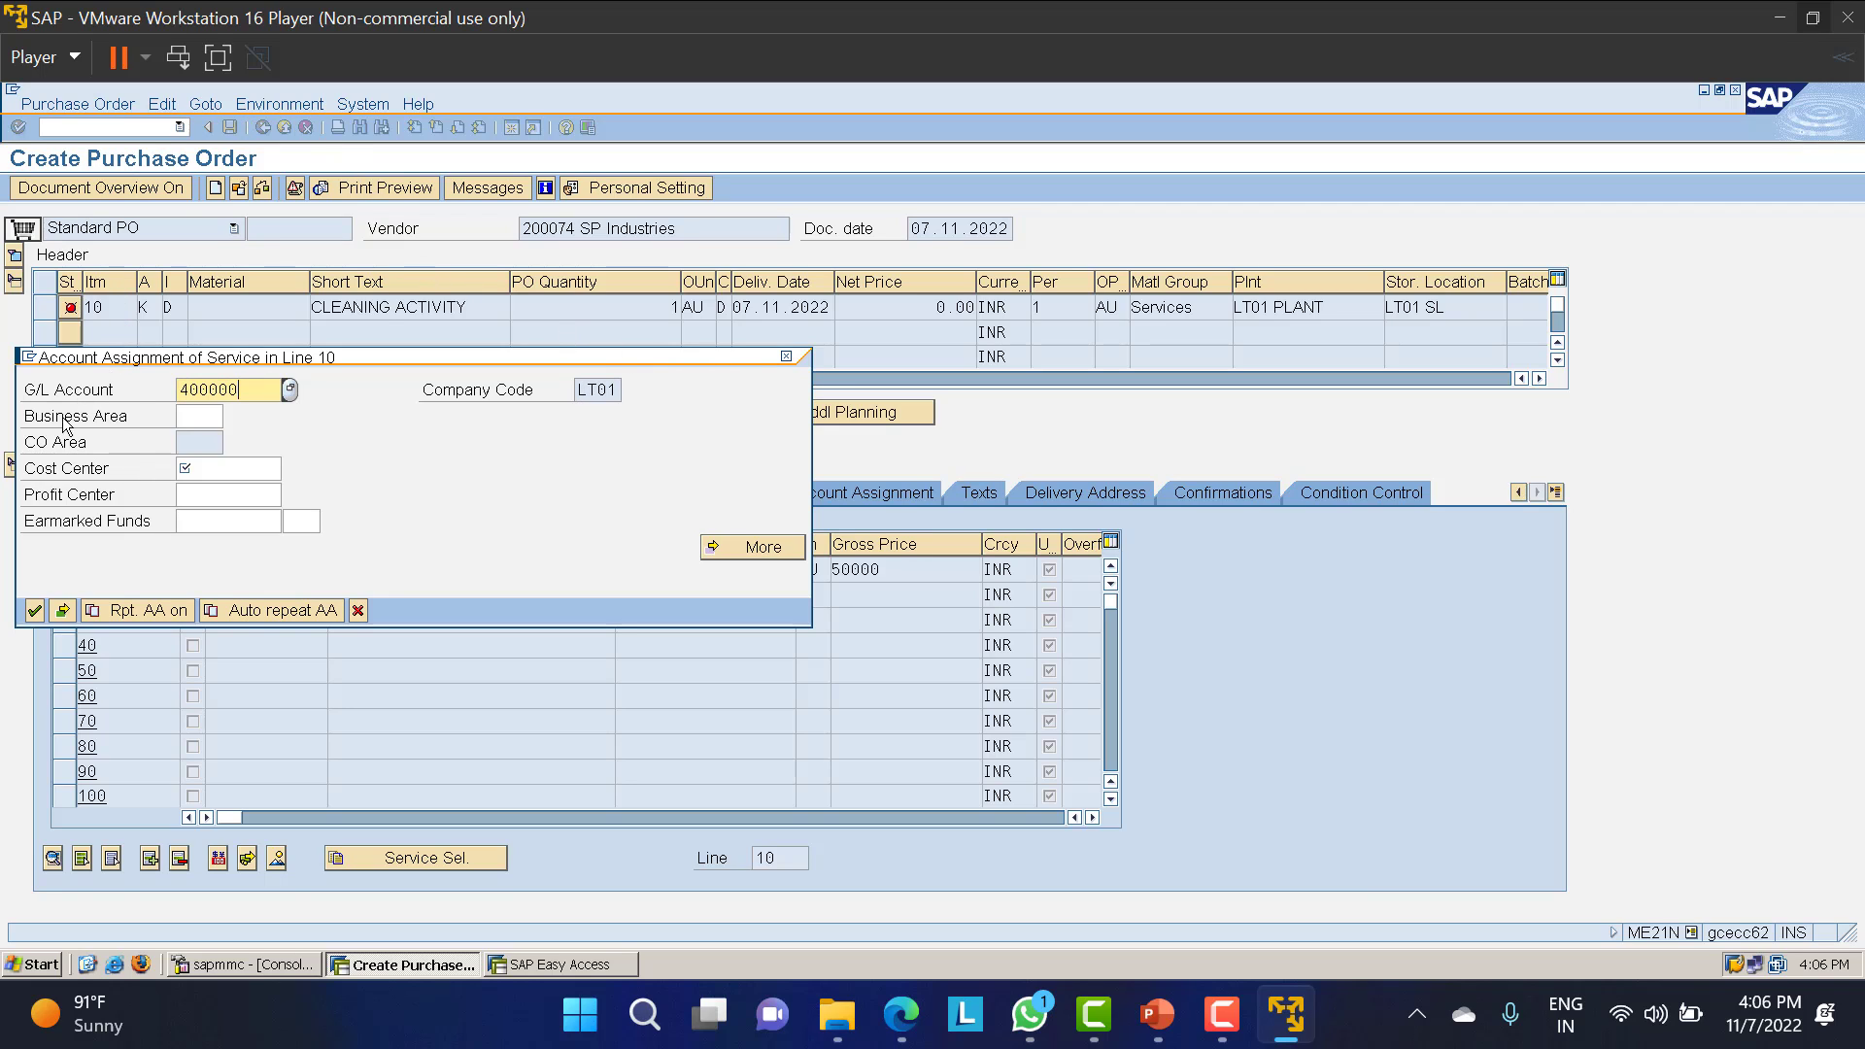
left_click(225, 471)
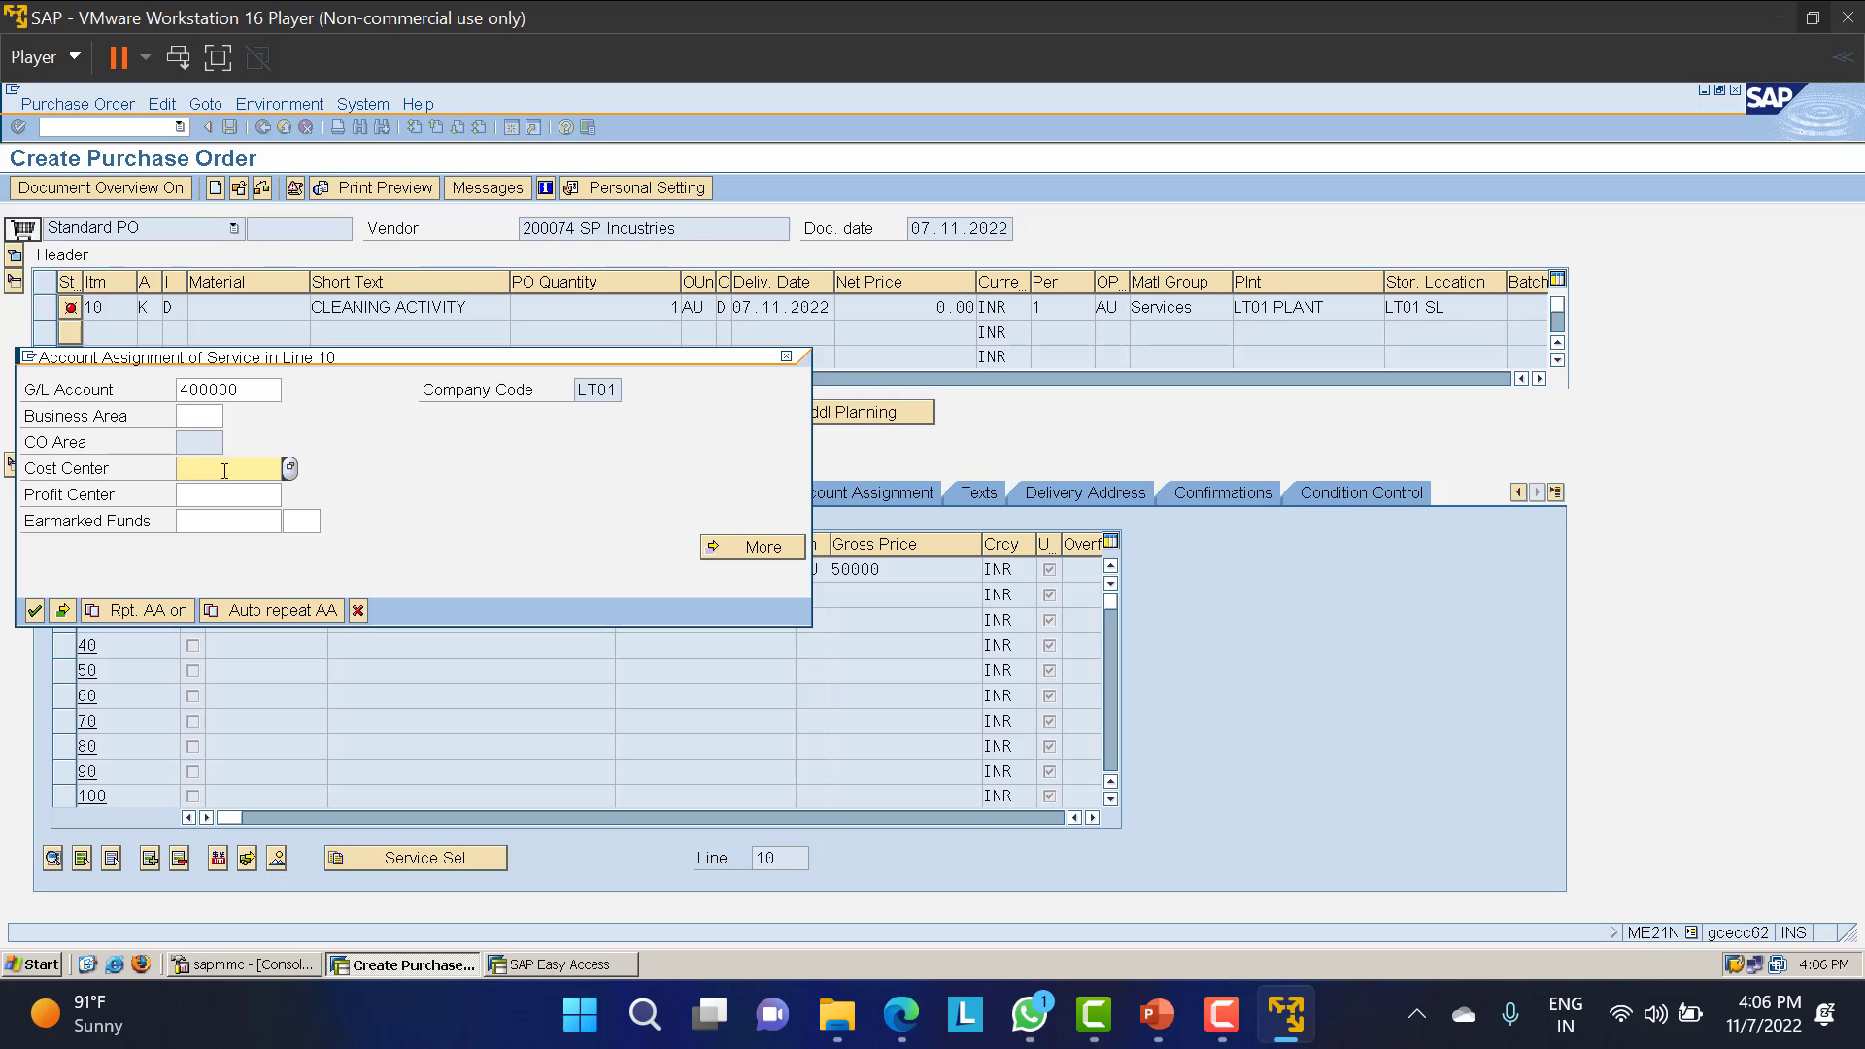
type("LT01")
key("Return")
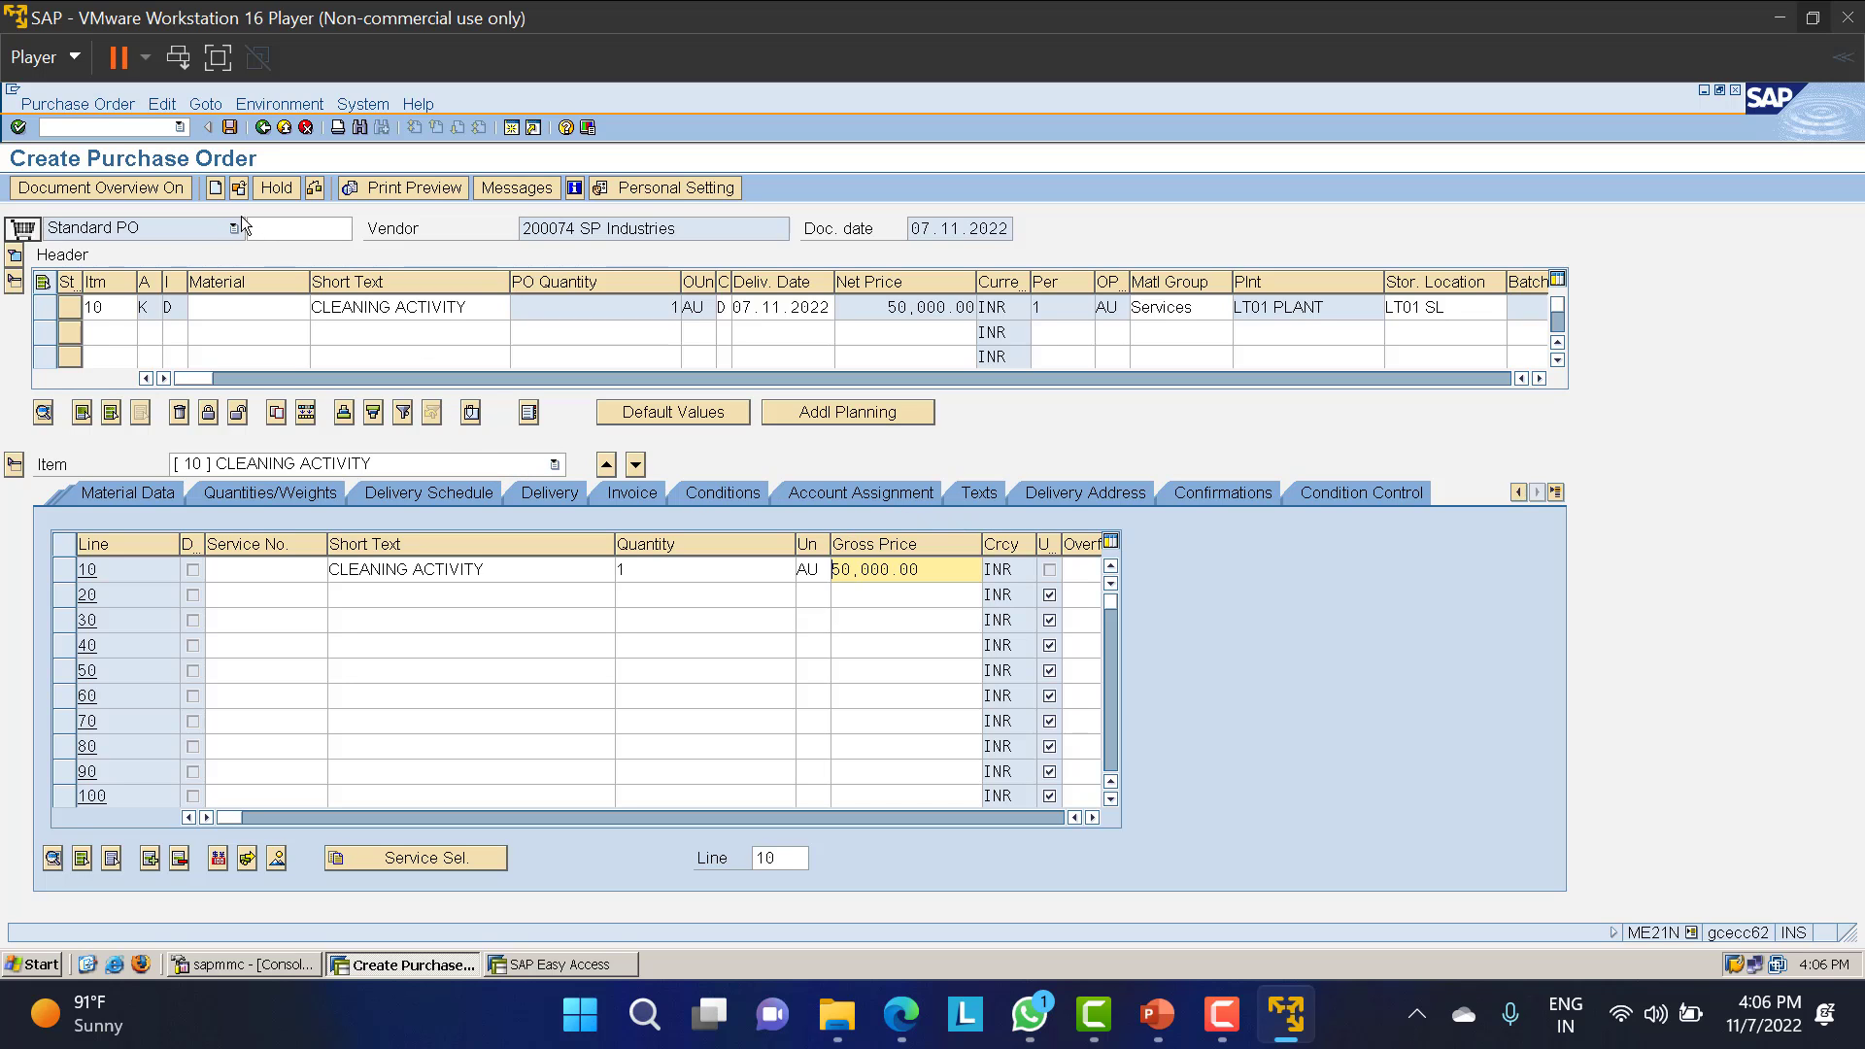
Check the purchase order for messages and save the document.
left_click(312, 190)
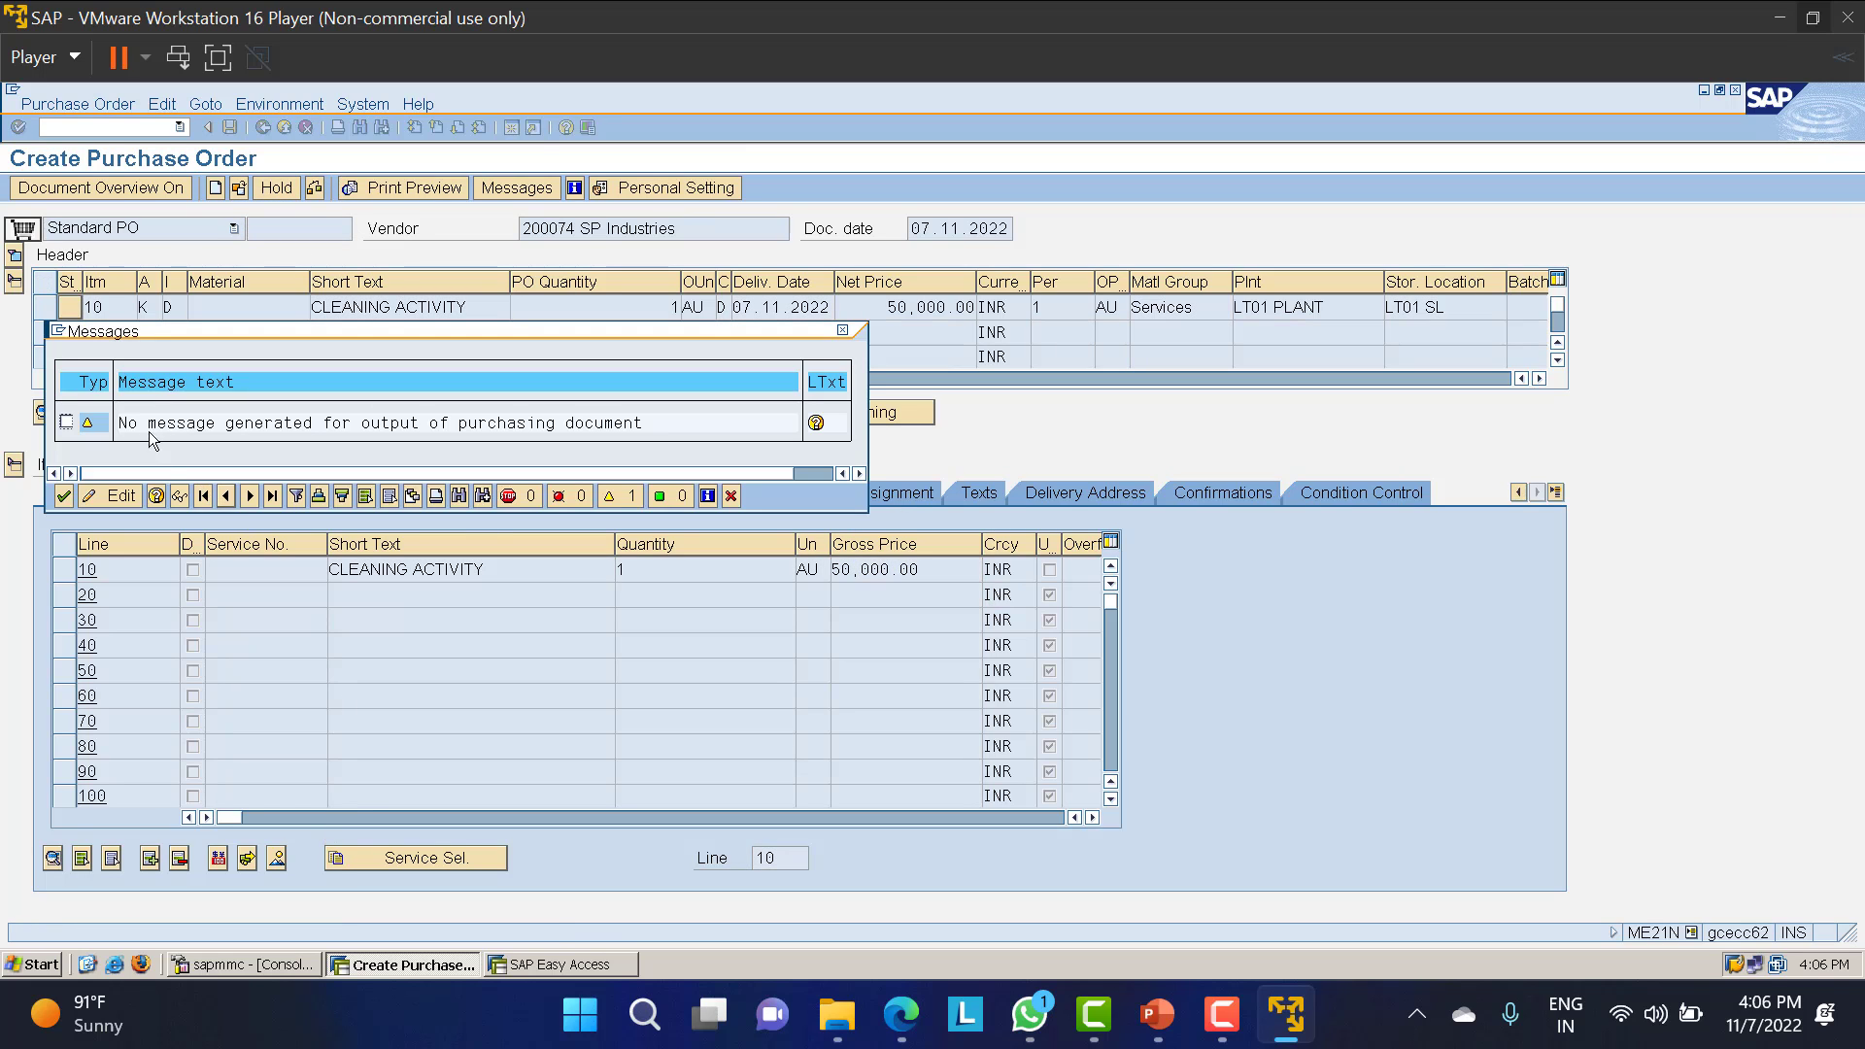
left_click(64, 497)
left_click(230, 128)
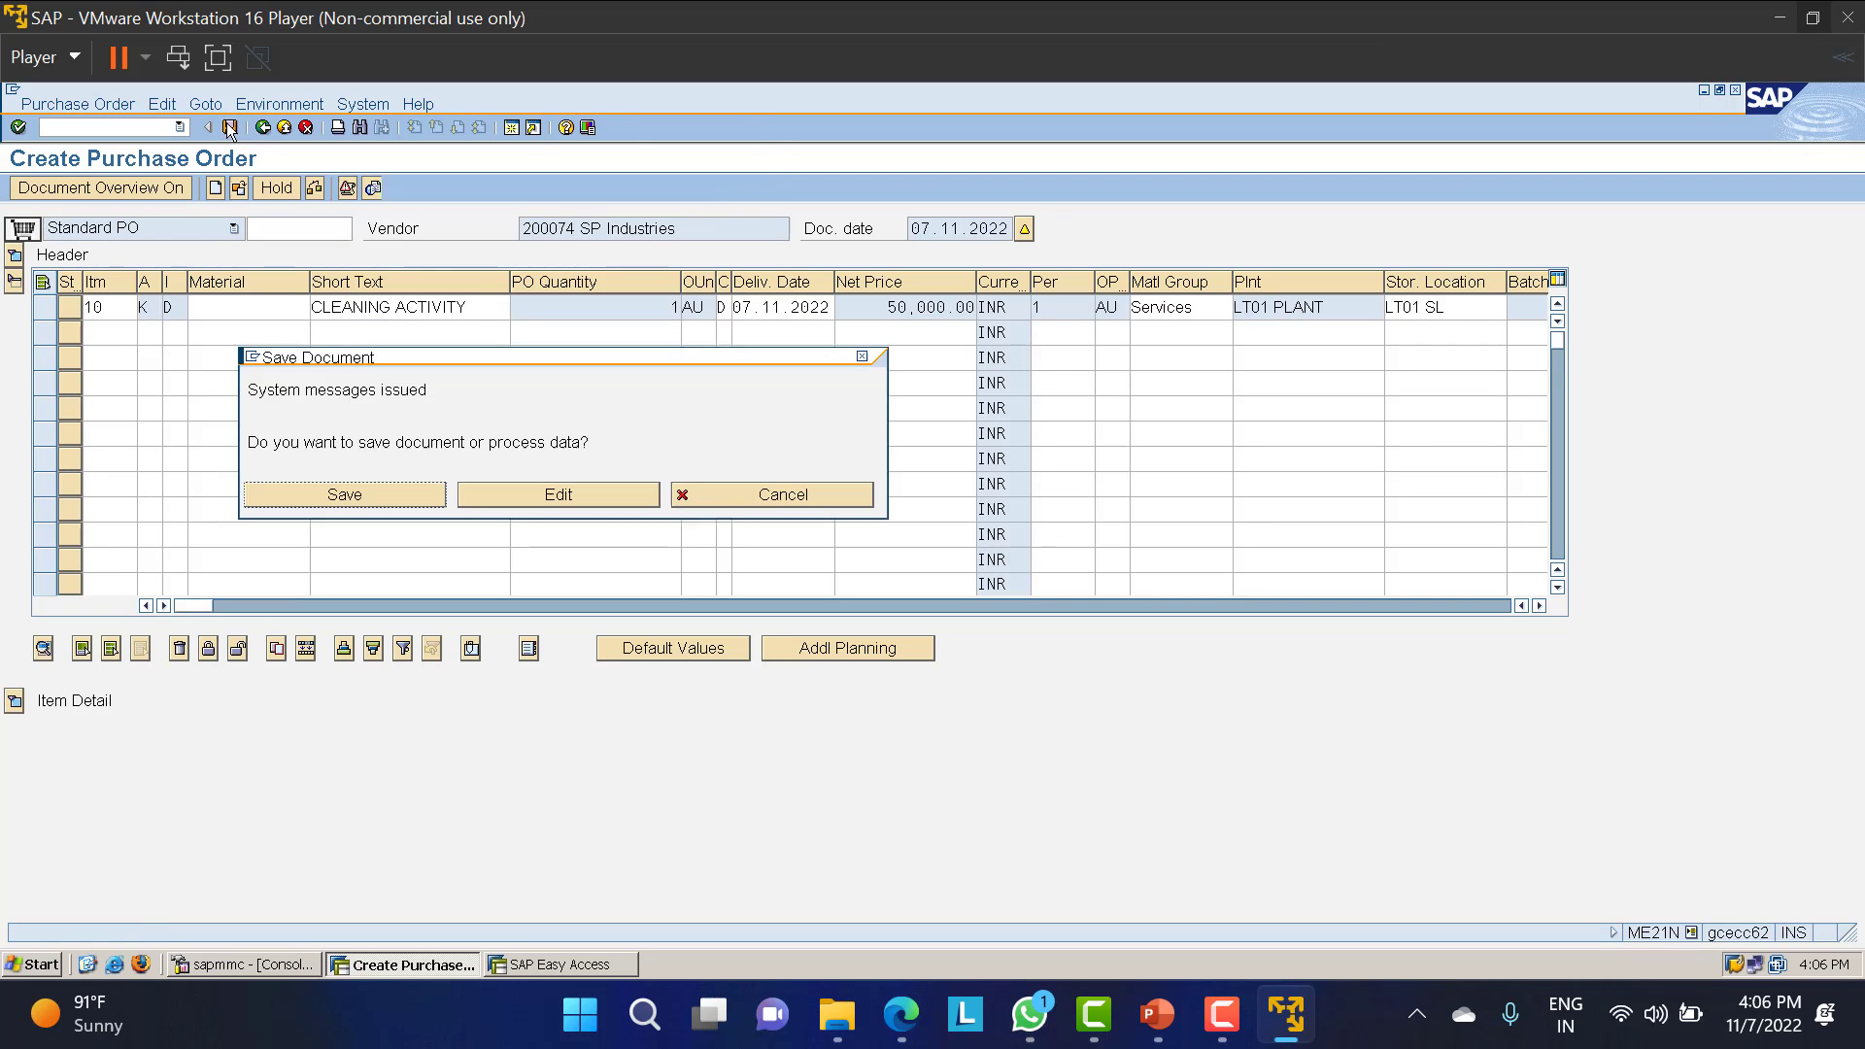
left_click(307, 499)
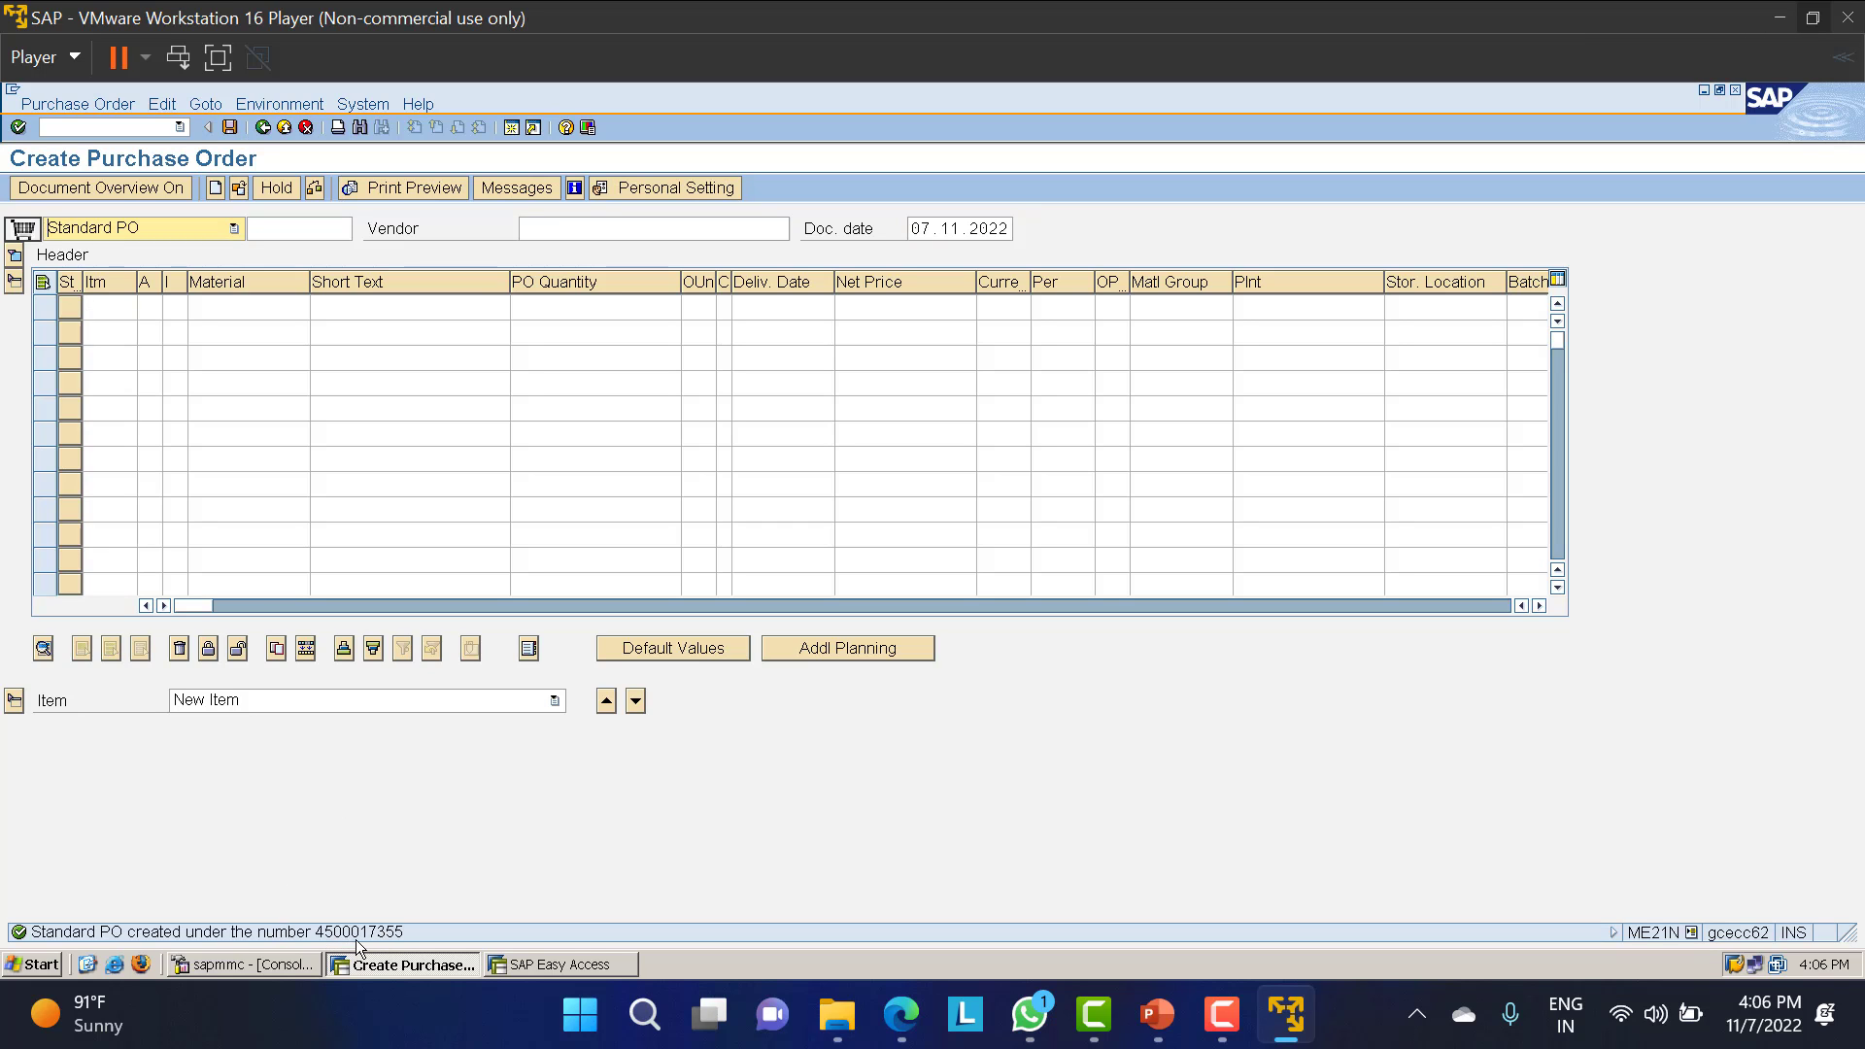
Open the details of the creation message and copy the new purchase order number.
double_click(370, 936)
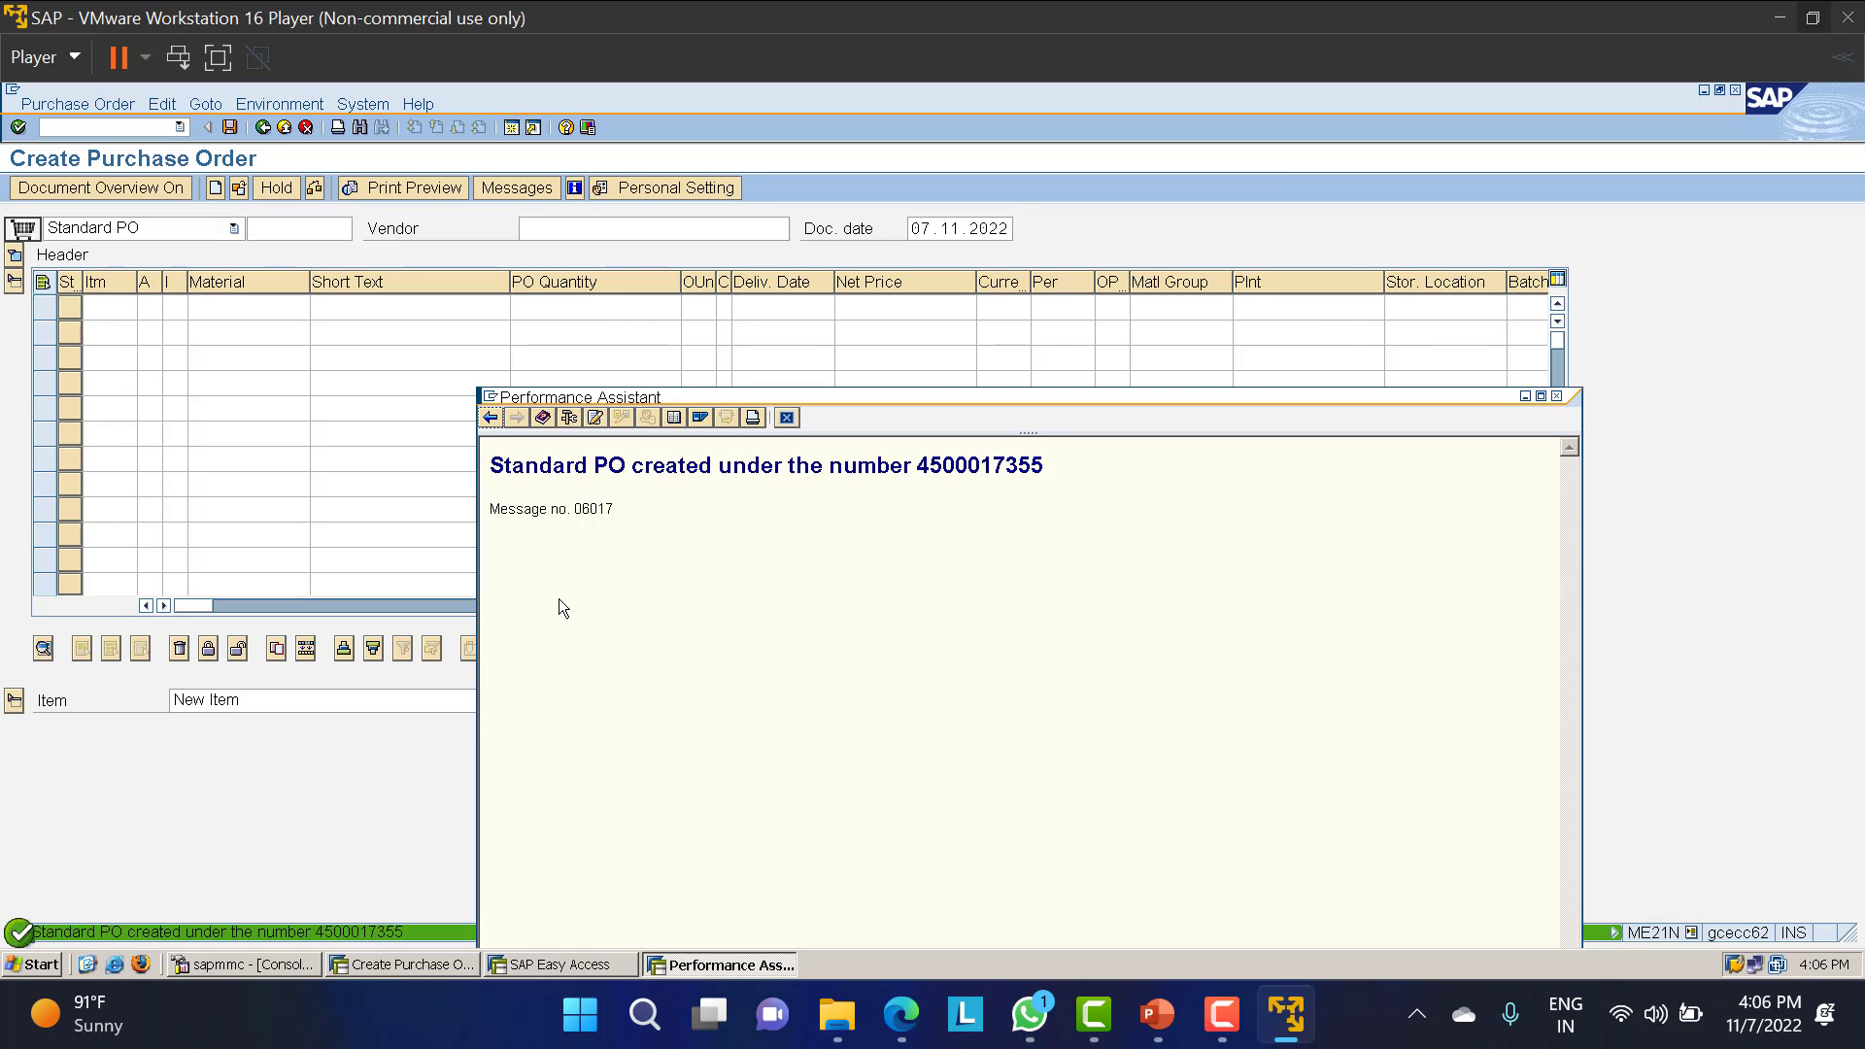
double_click(979, 468)
key("ctrl+c")
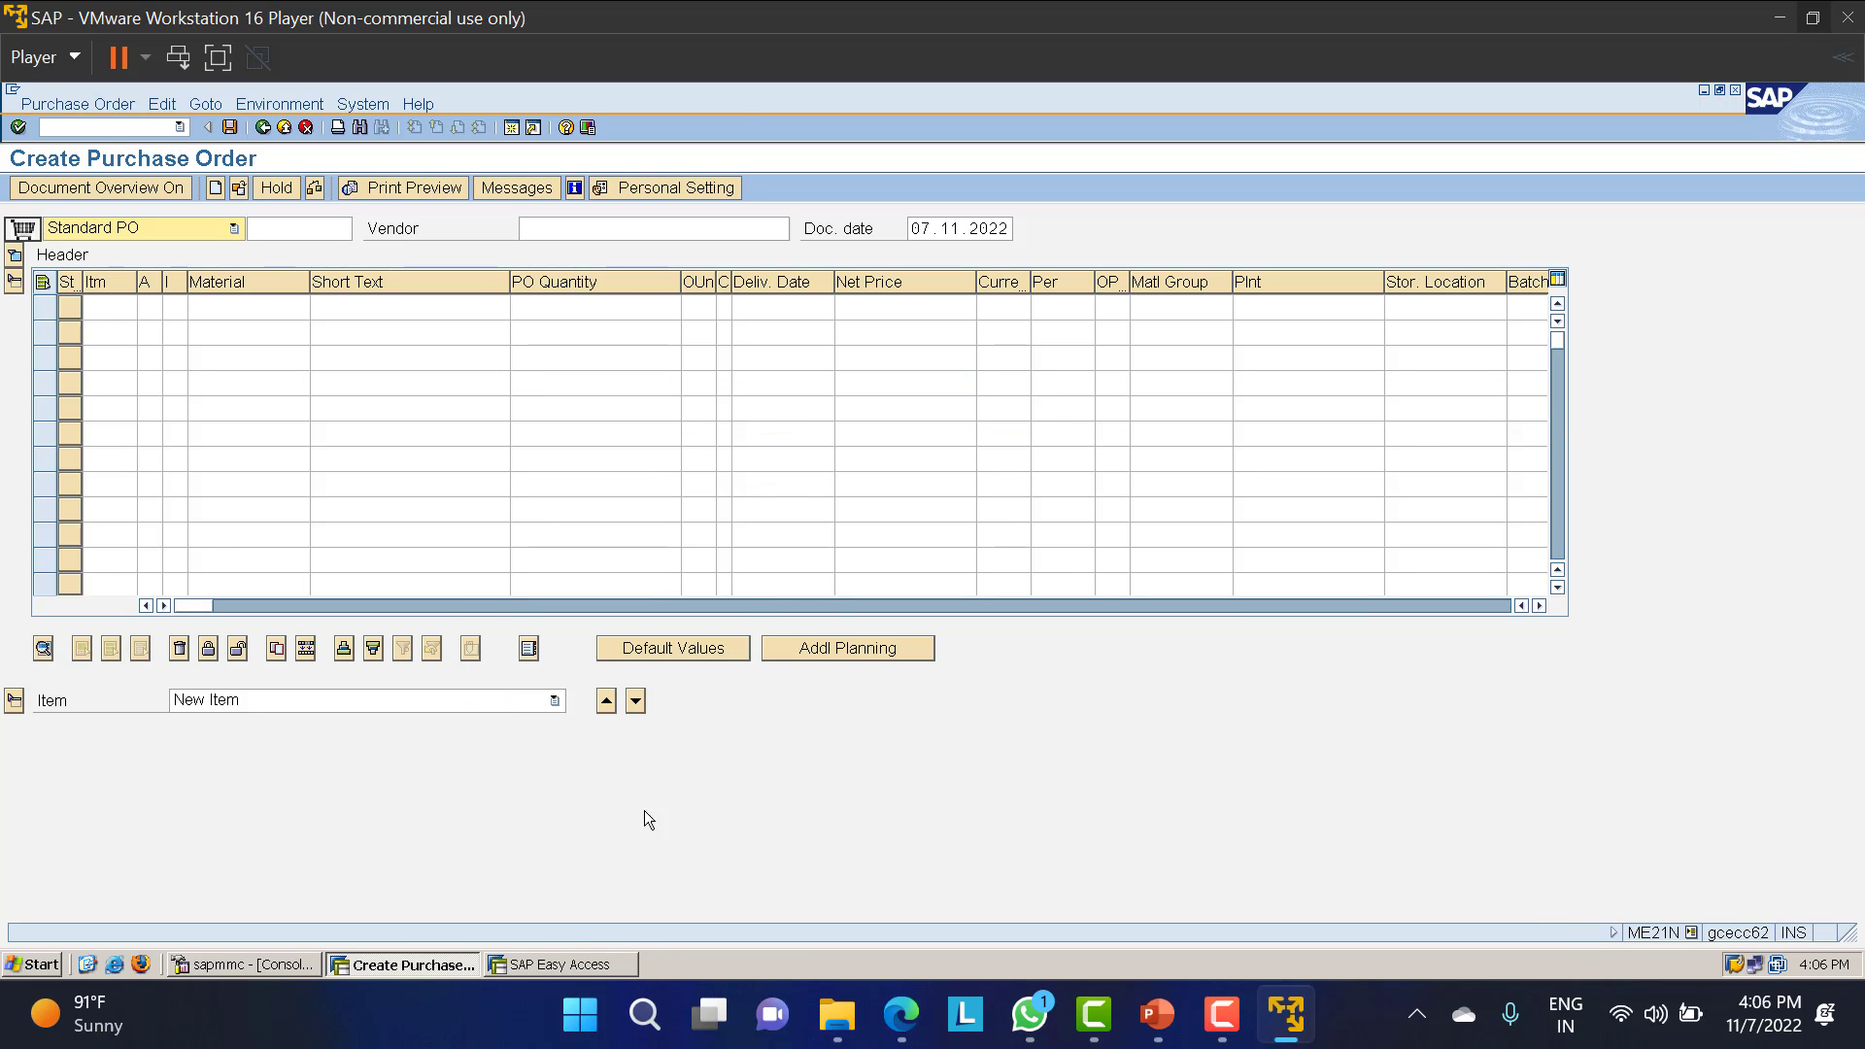
Switch to the SAP Easy Access session and open ML81N - Maintain under Logistics, Materials Management, Service Entry Sheet.
left_click(566, 964)
left_click(119, 126)
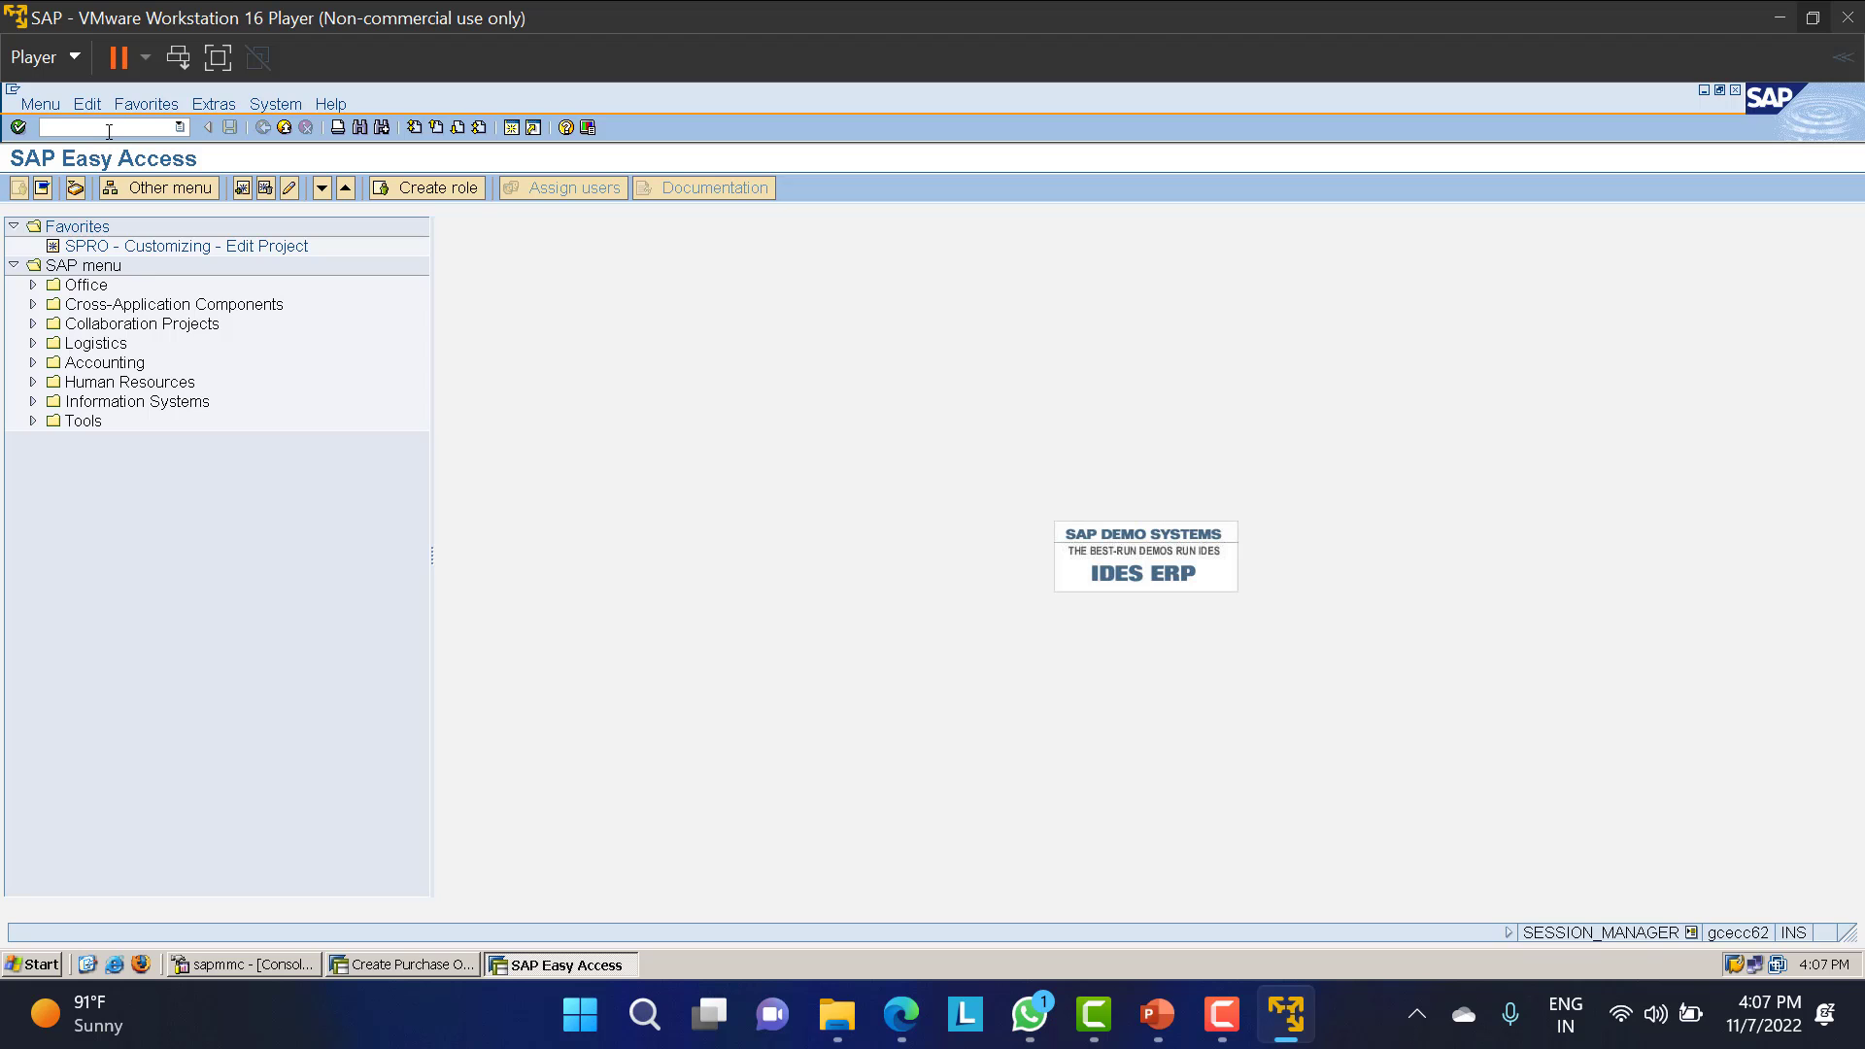
left_click(32, 345)
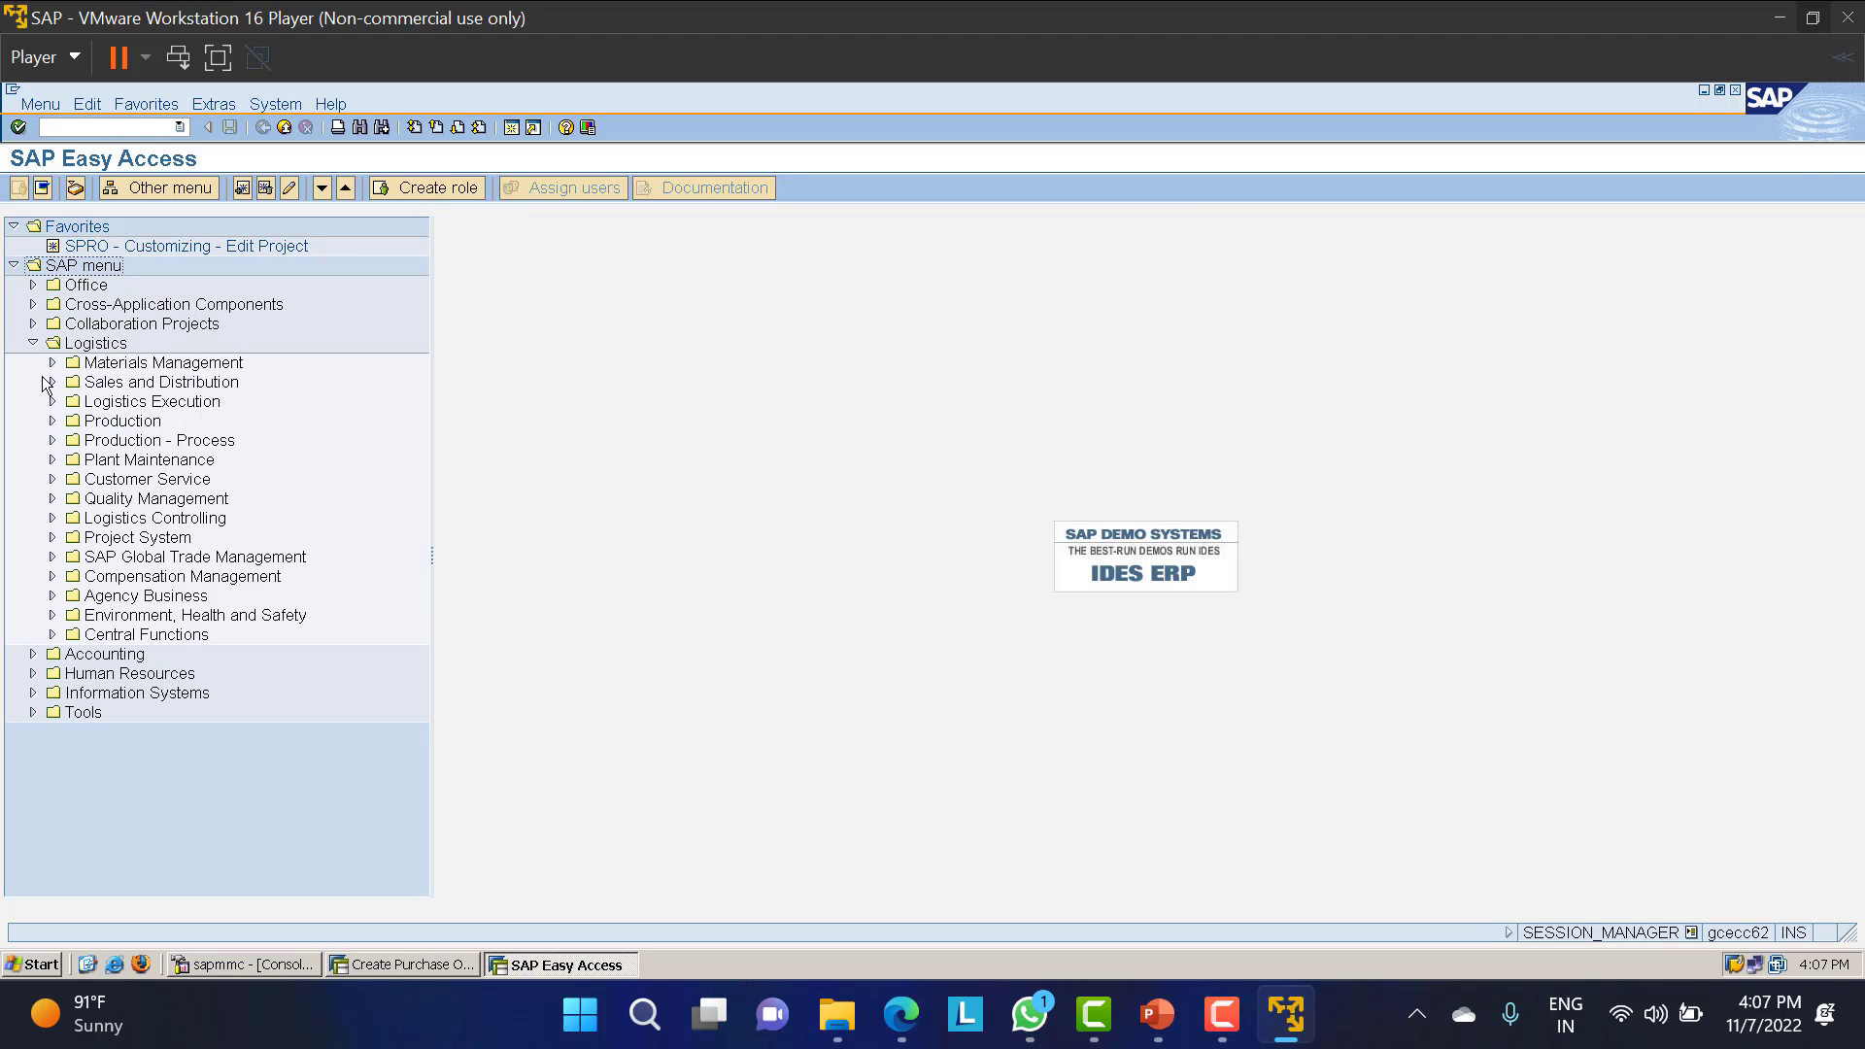
left_click(52, 363)
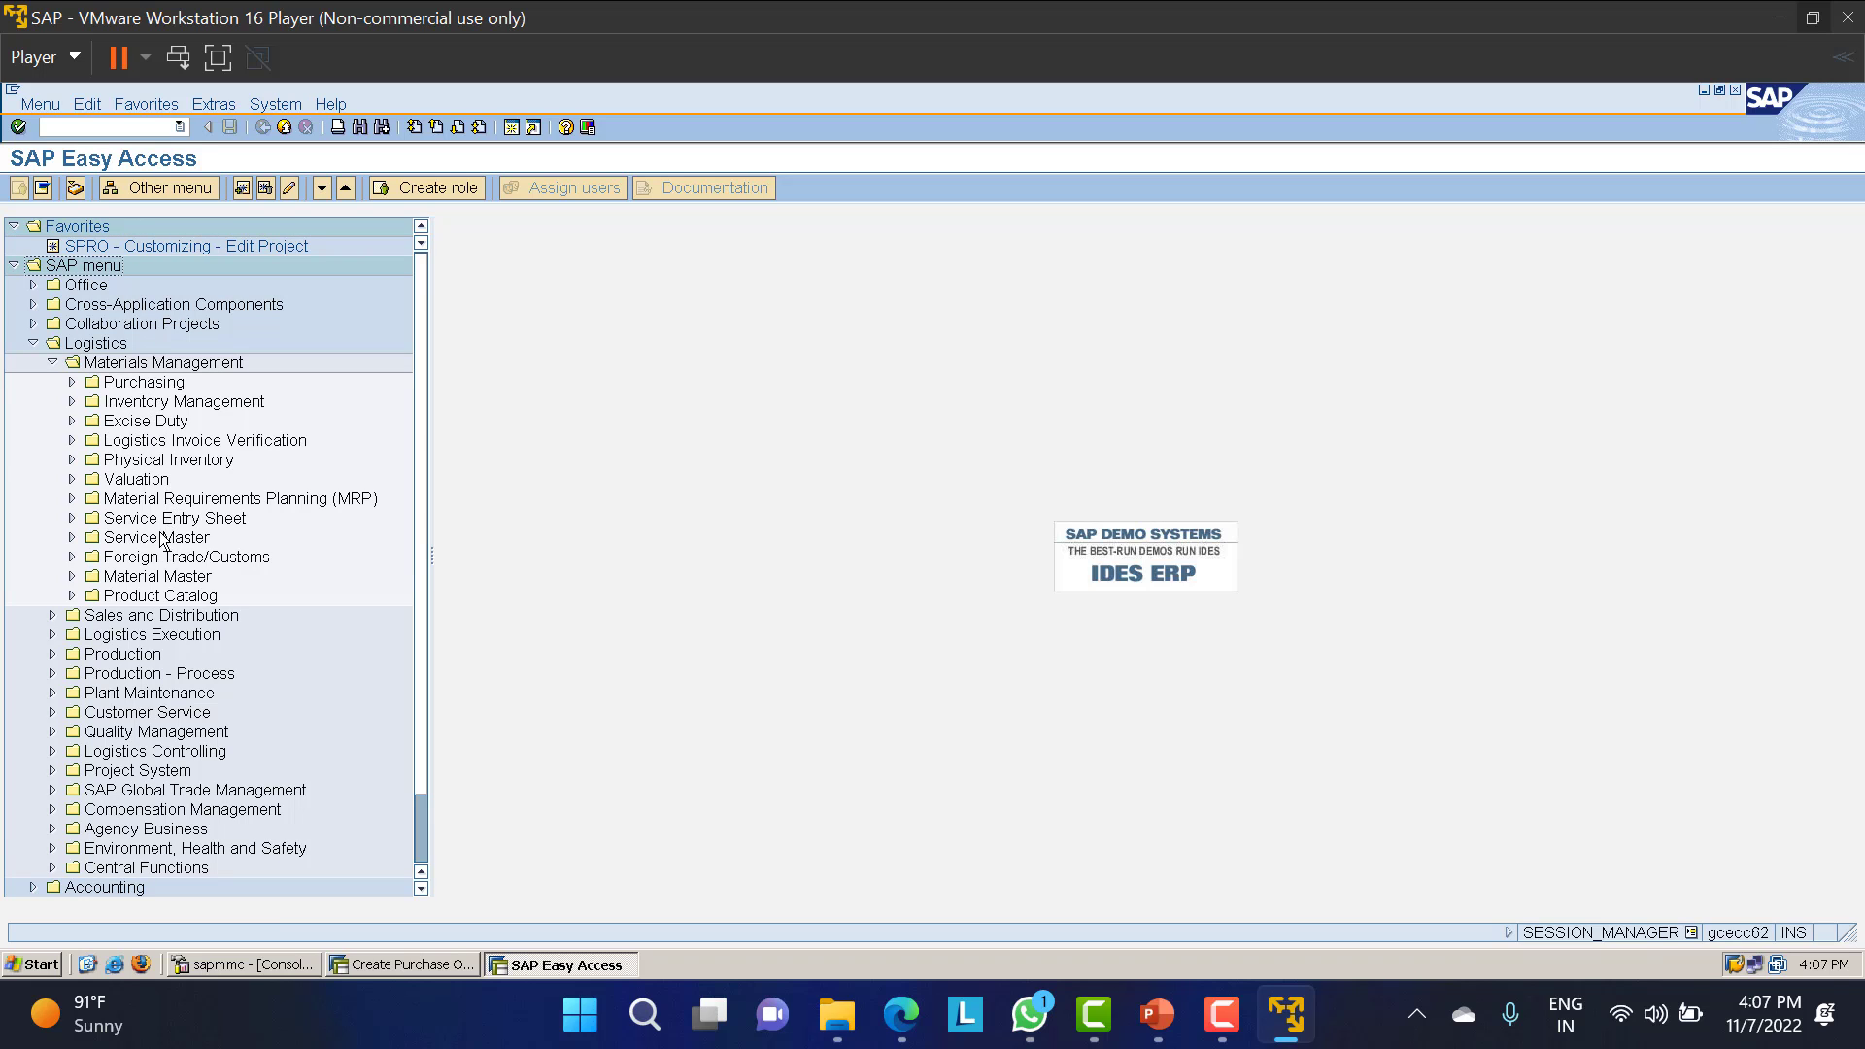
left_click(76, 519)
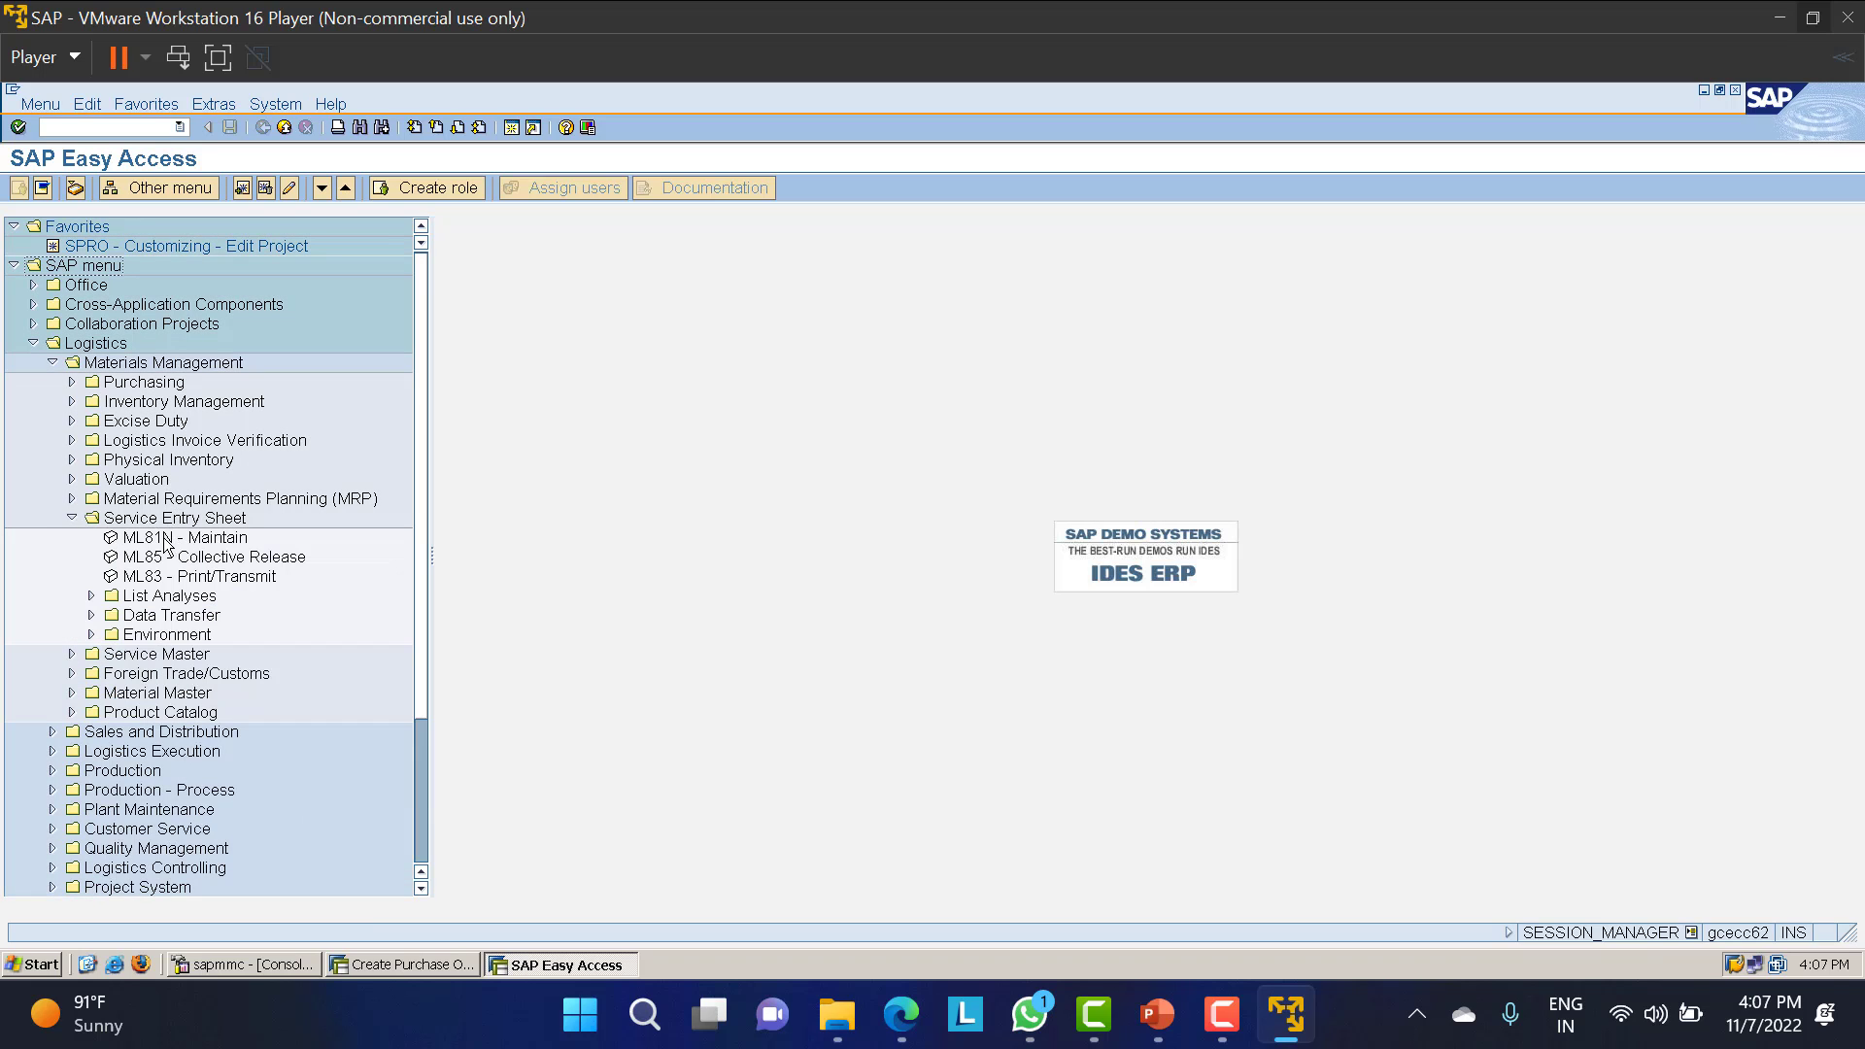
left_click(205, 542)
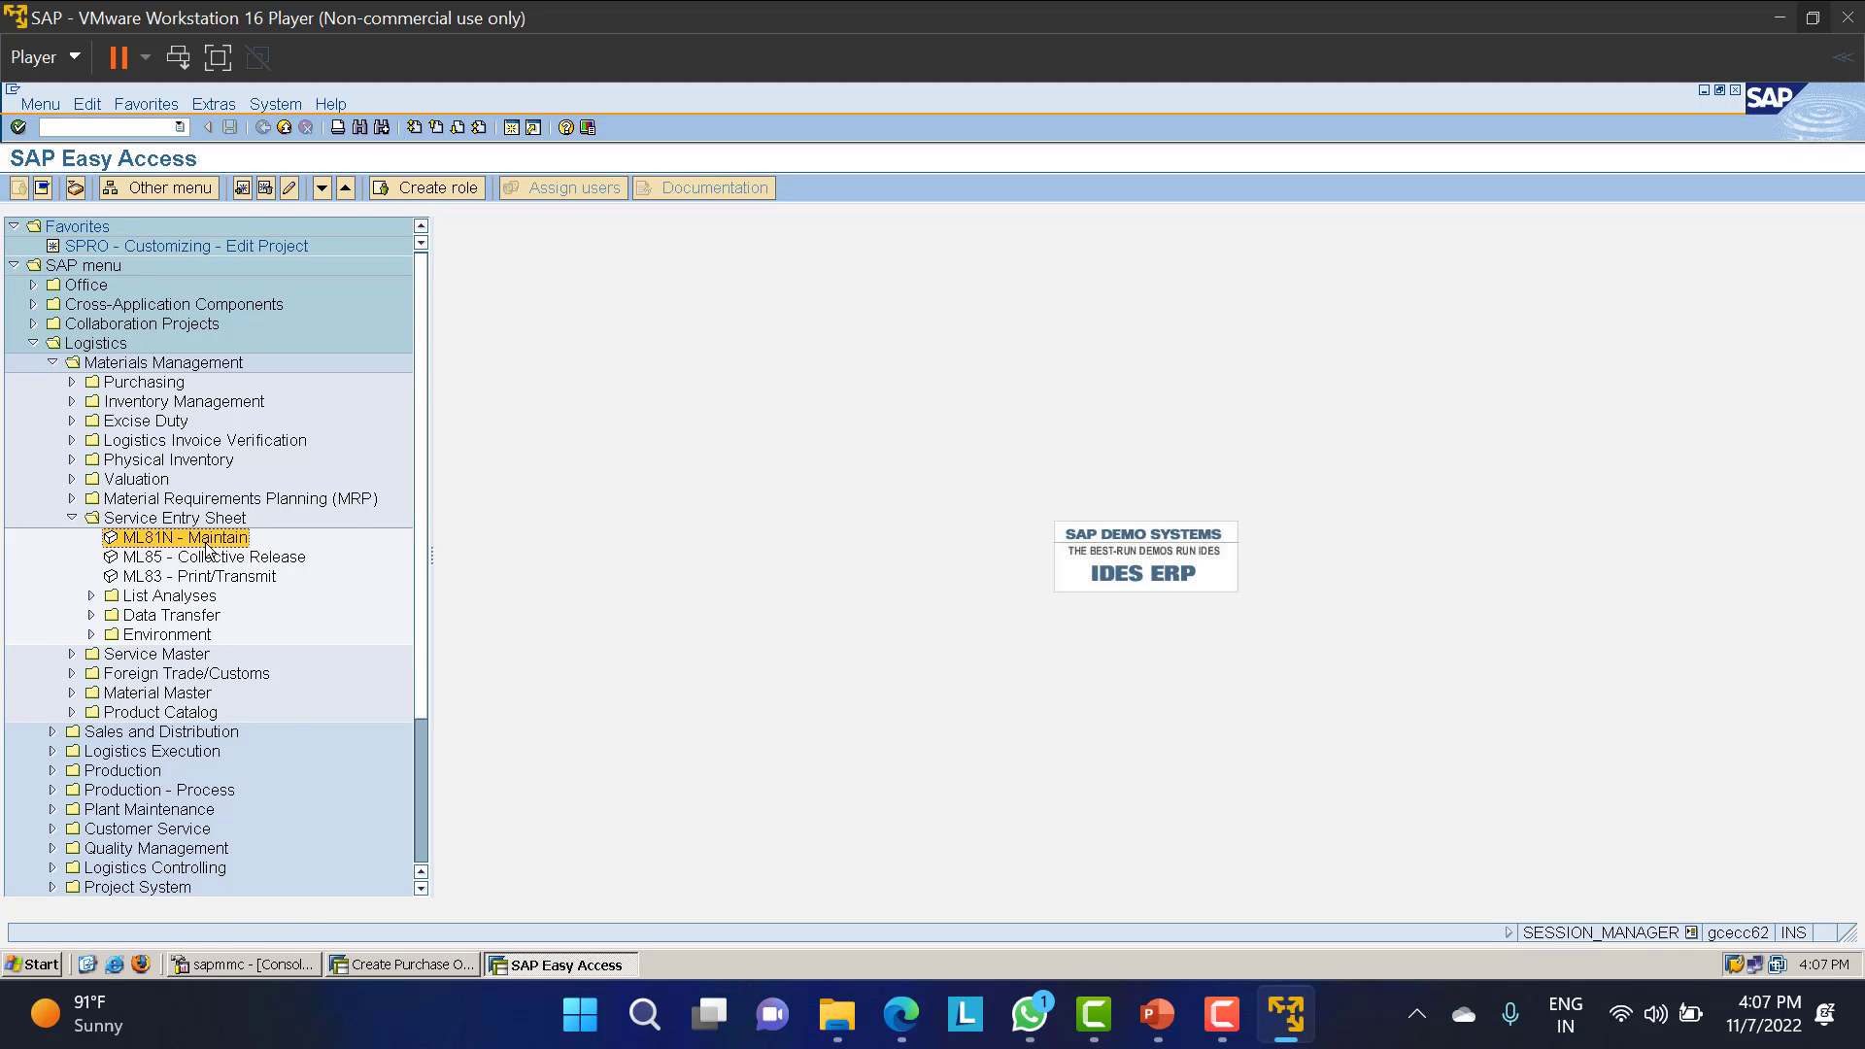
double_click(206, 542)
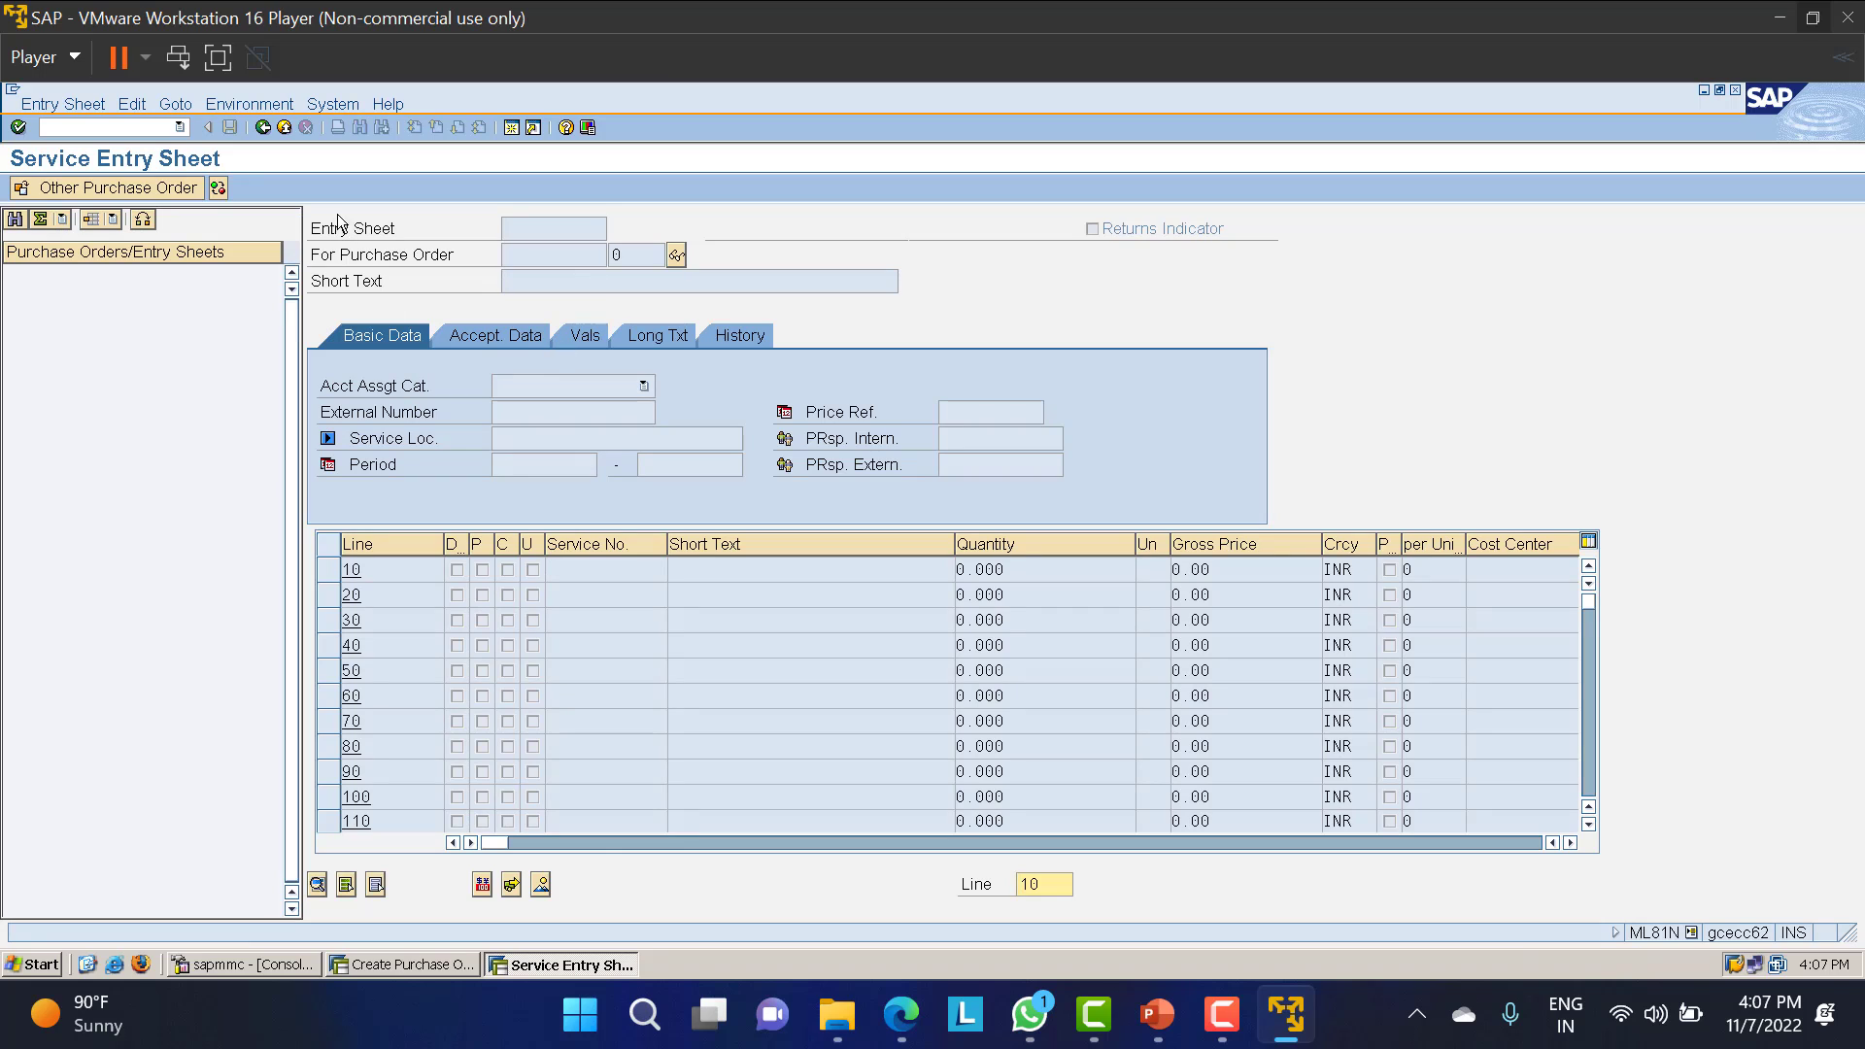
Select the copied purchase order in the service entry sheet and try to create an entry sheet for its CLEANING ACTIVITY item.
left_click(102, 191)
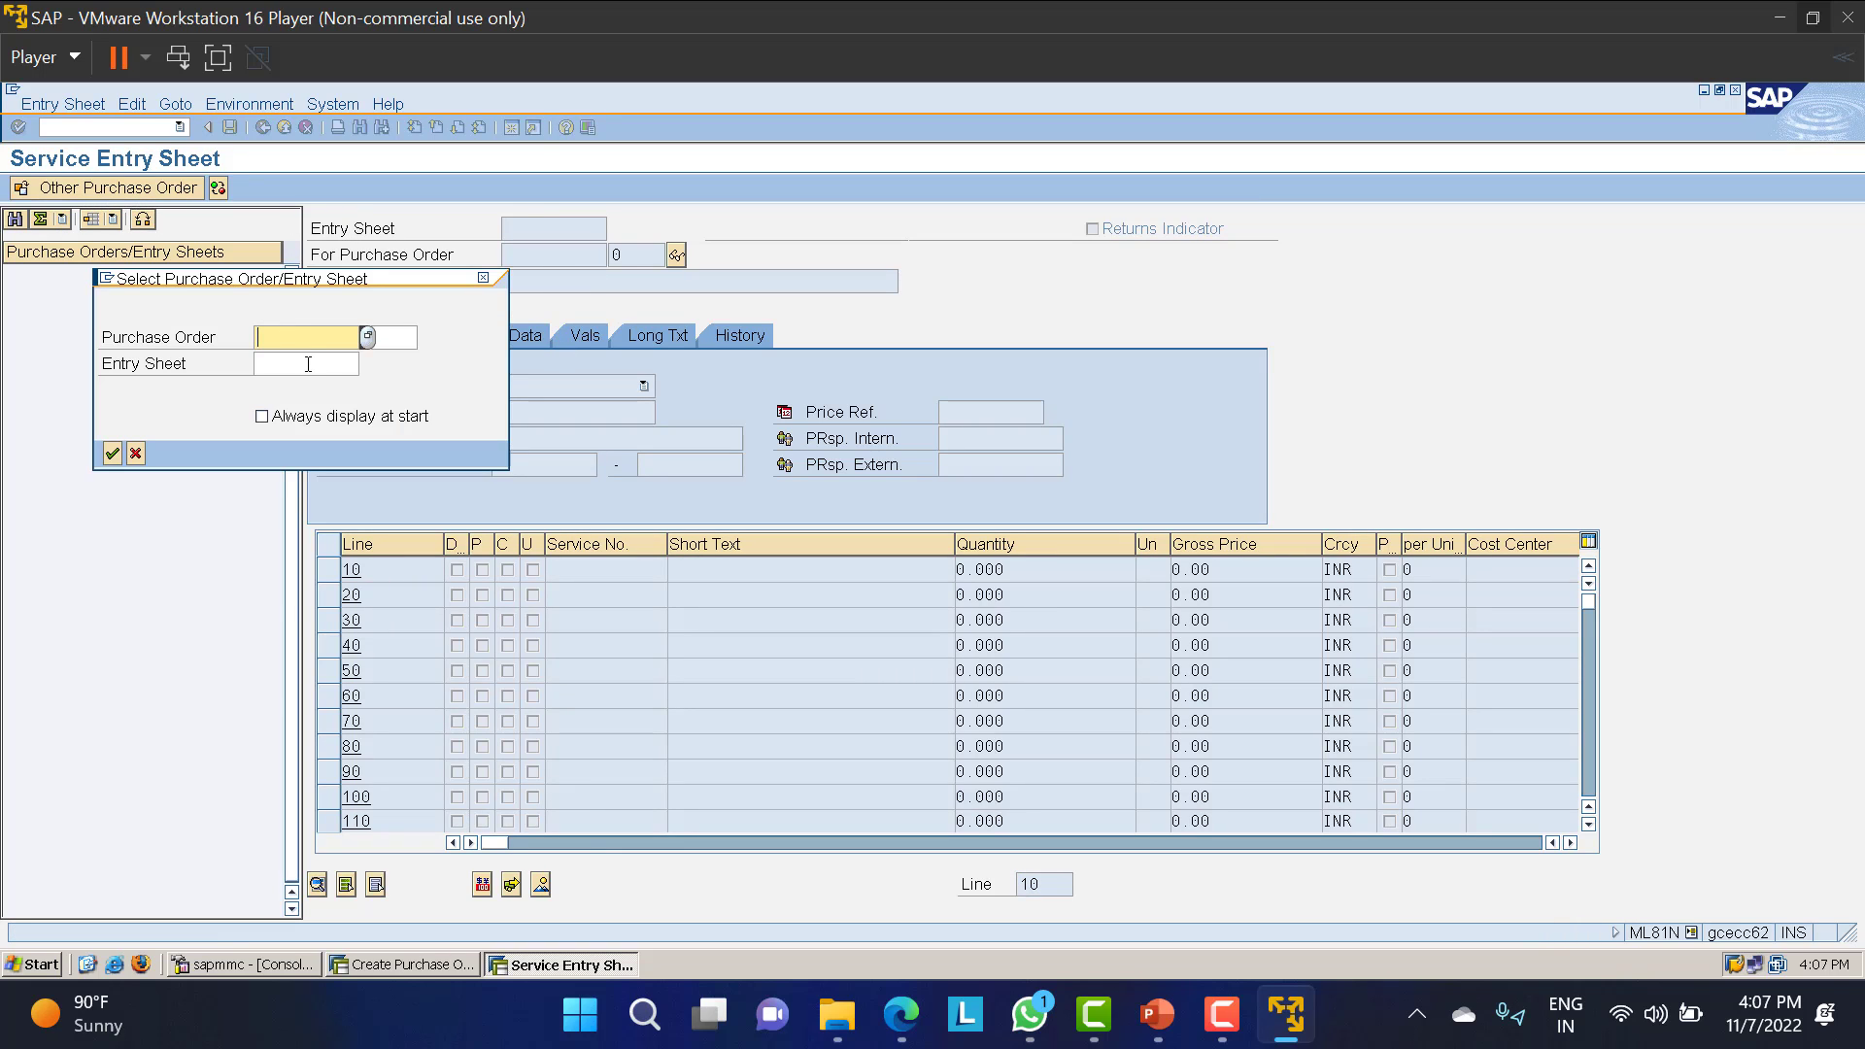
key("ctrl+v")
key("Return")
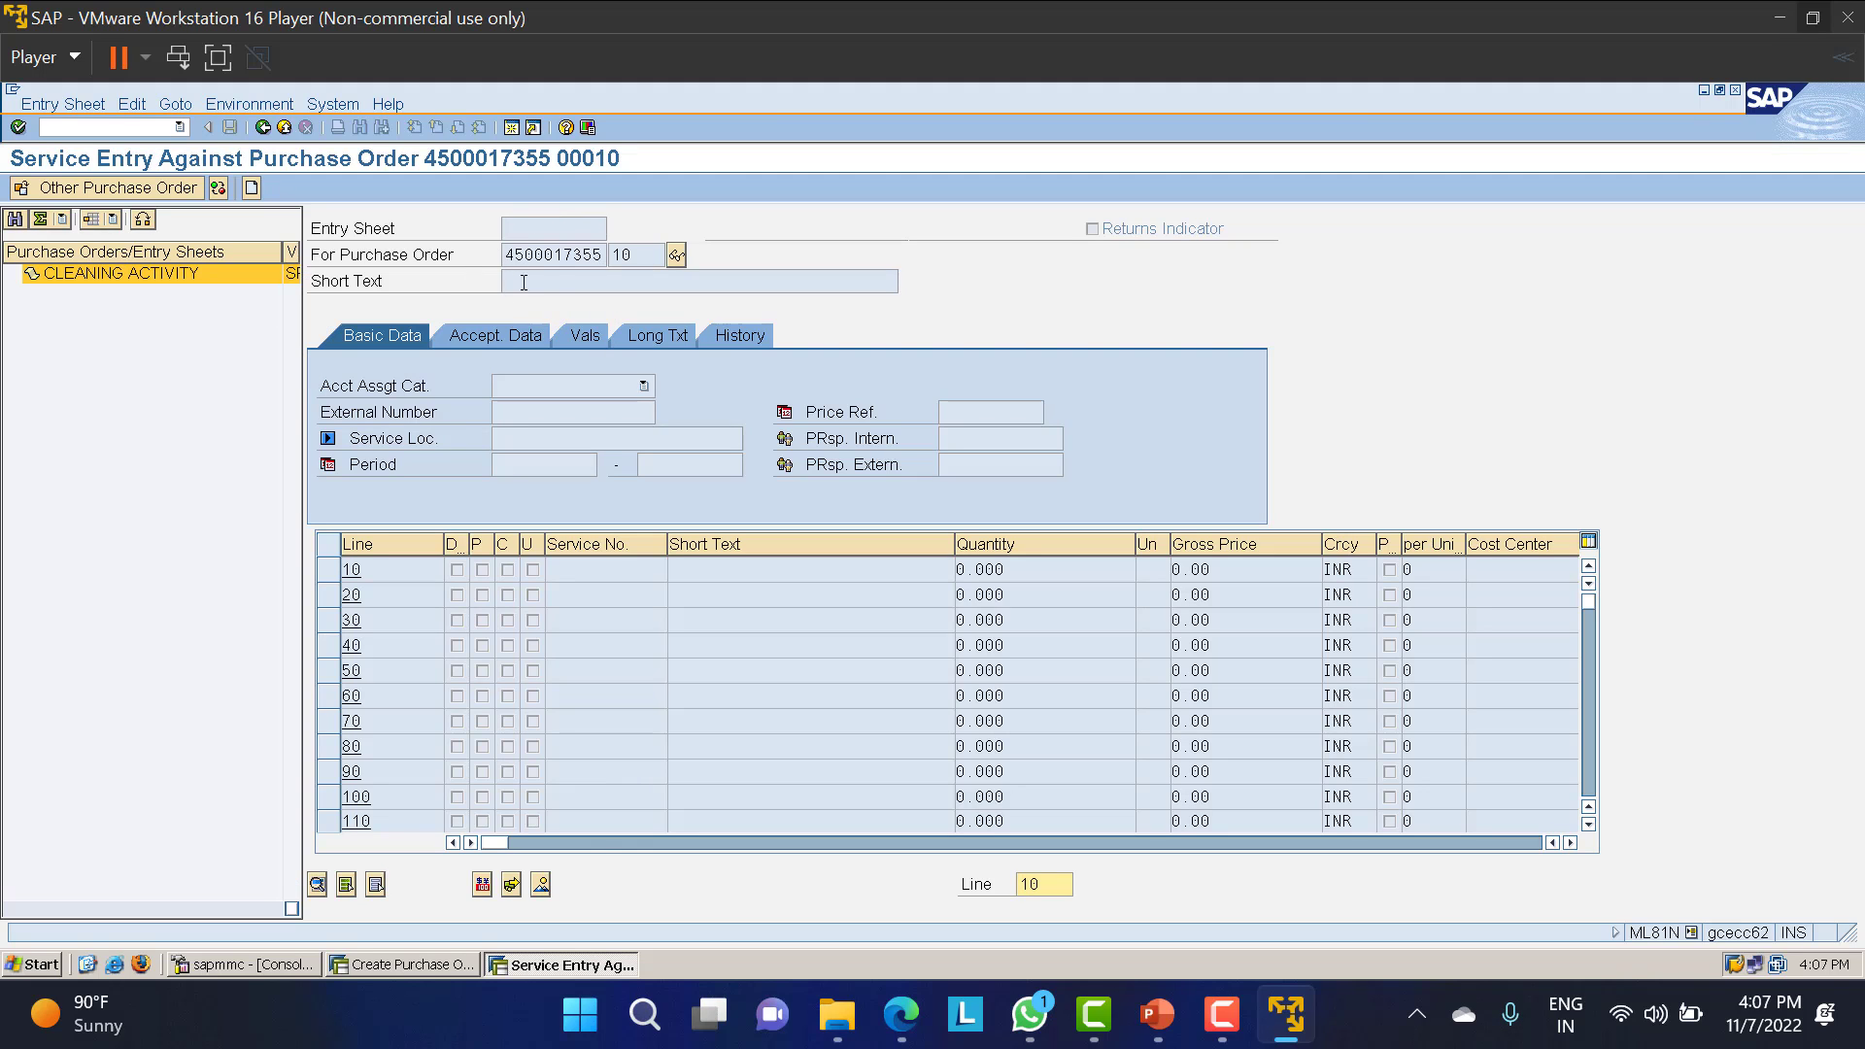
left_click(252, 188)
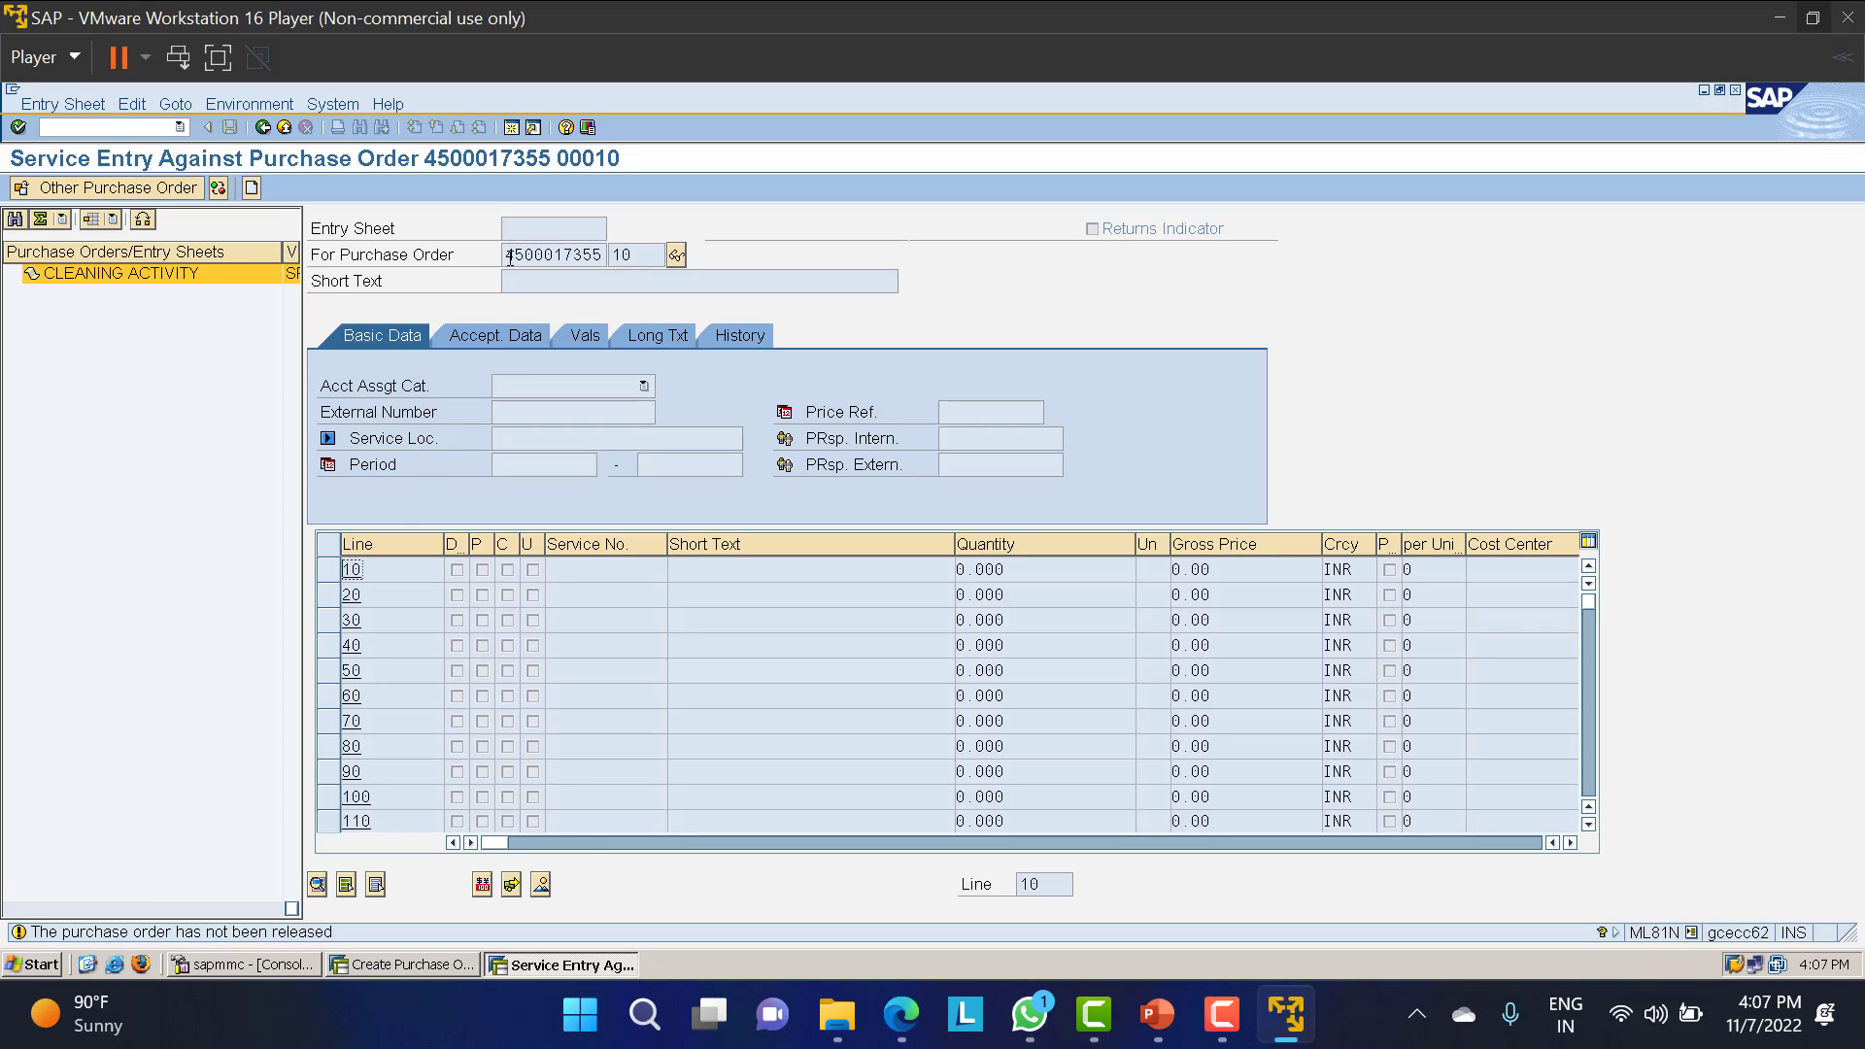
Copy the purchase order number from the service entry and start transaction ME29N in the purchase order session.
left_click_drag(504, 255, 626, 258)
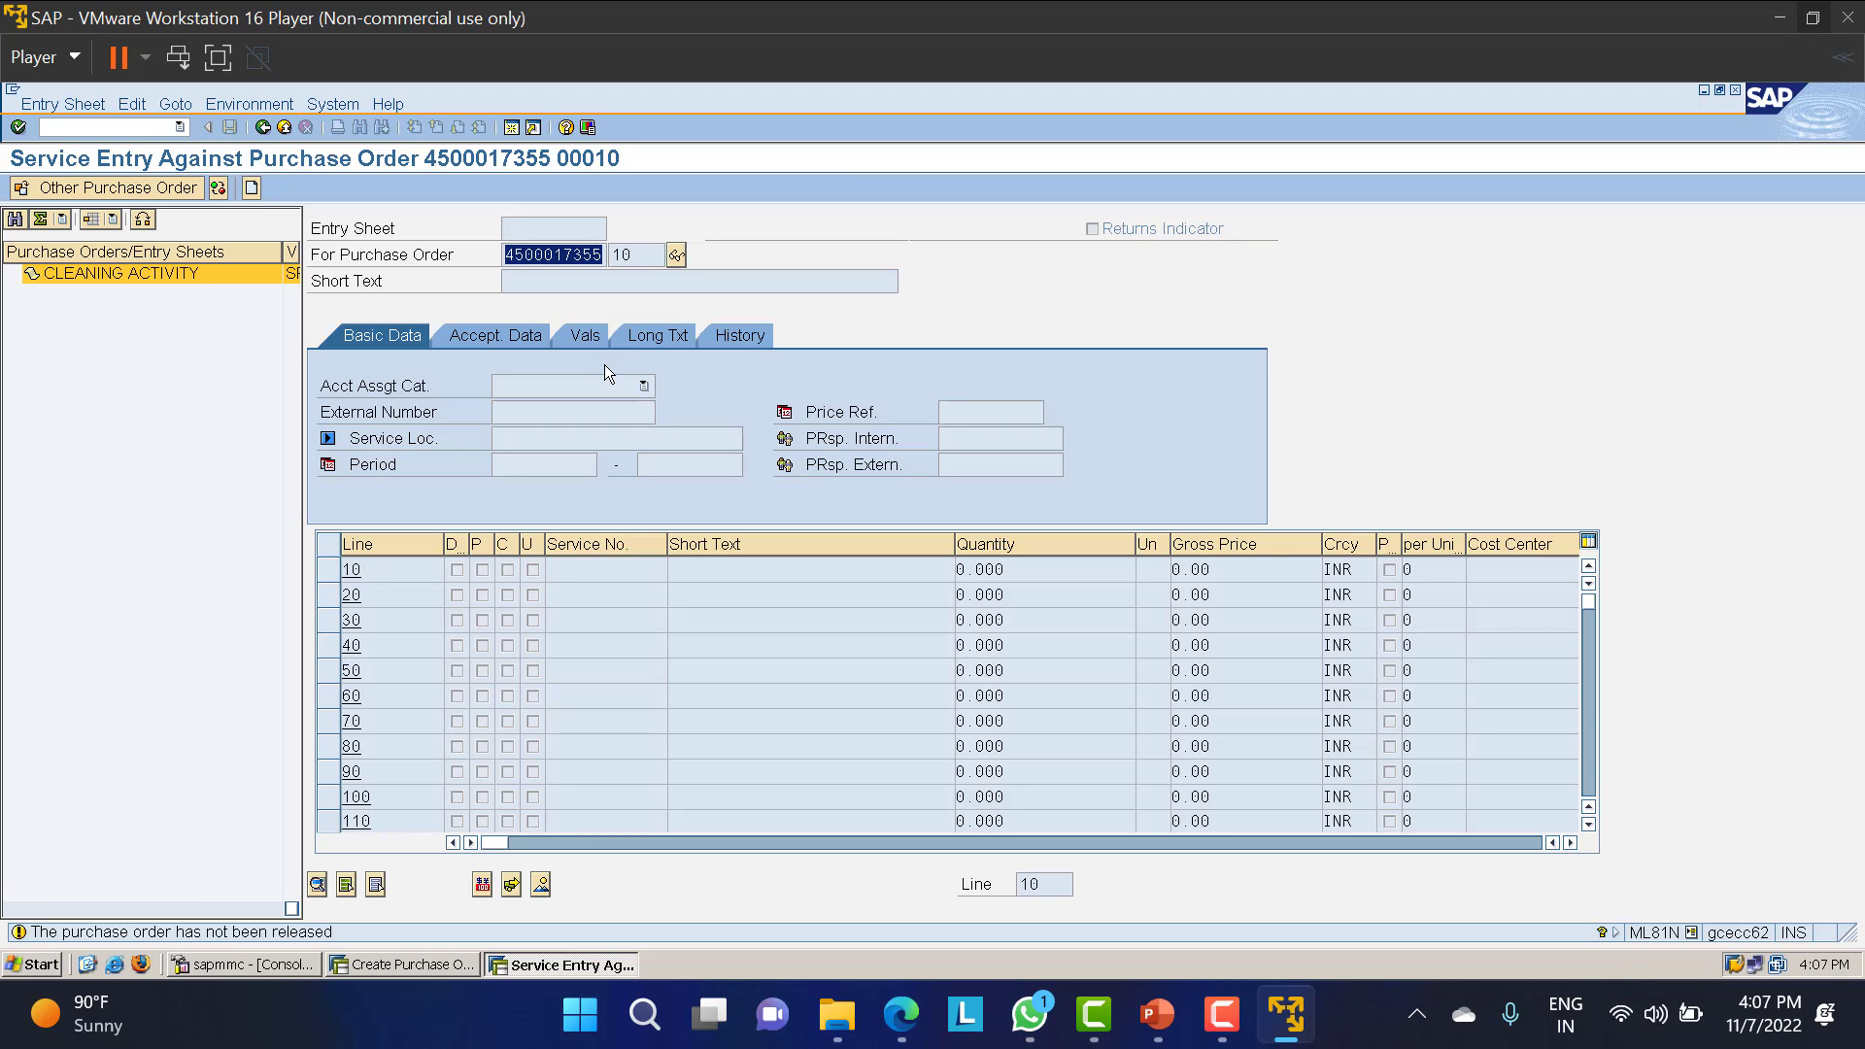
key("ctrl+c")
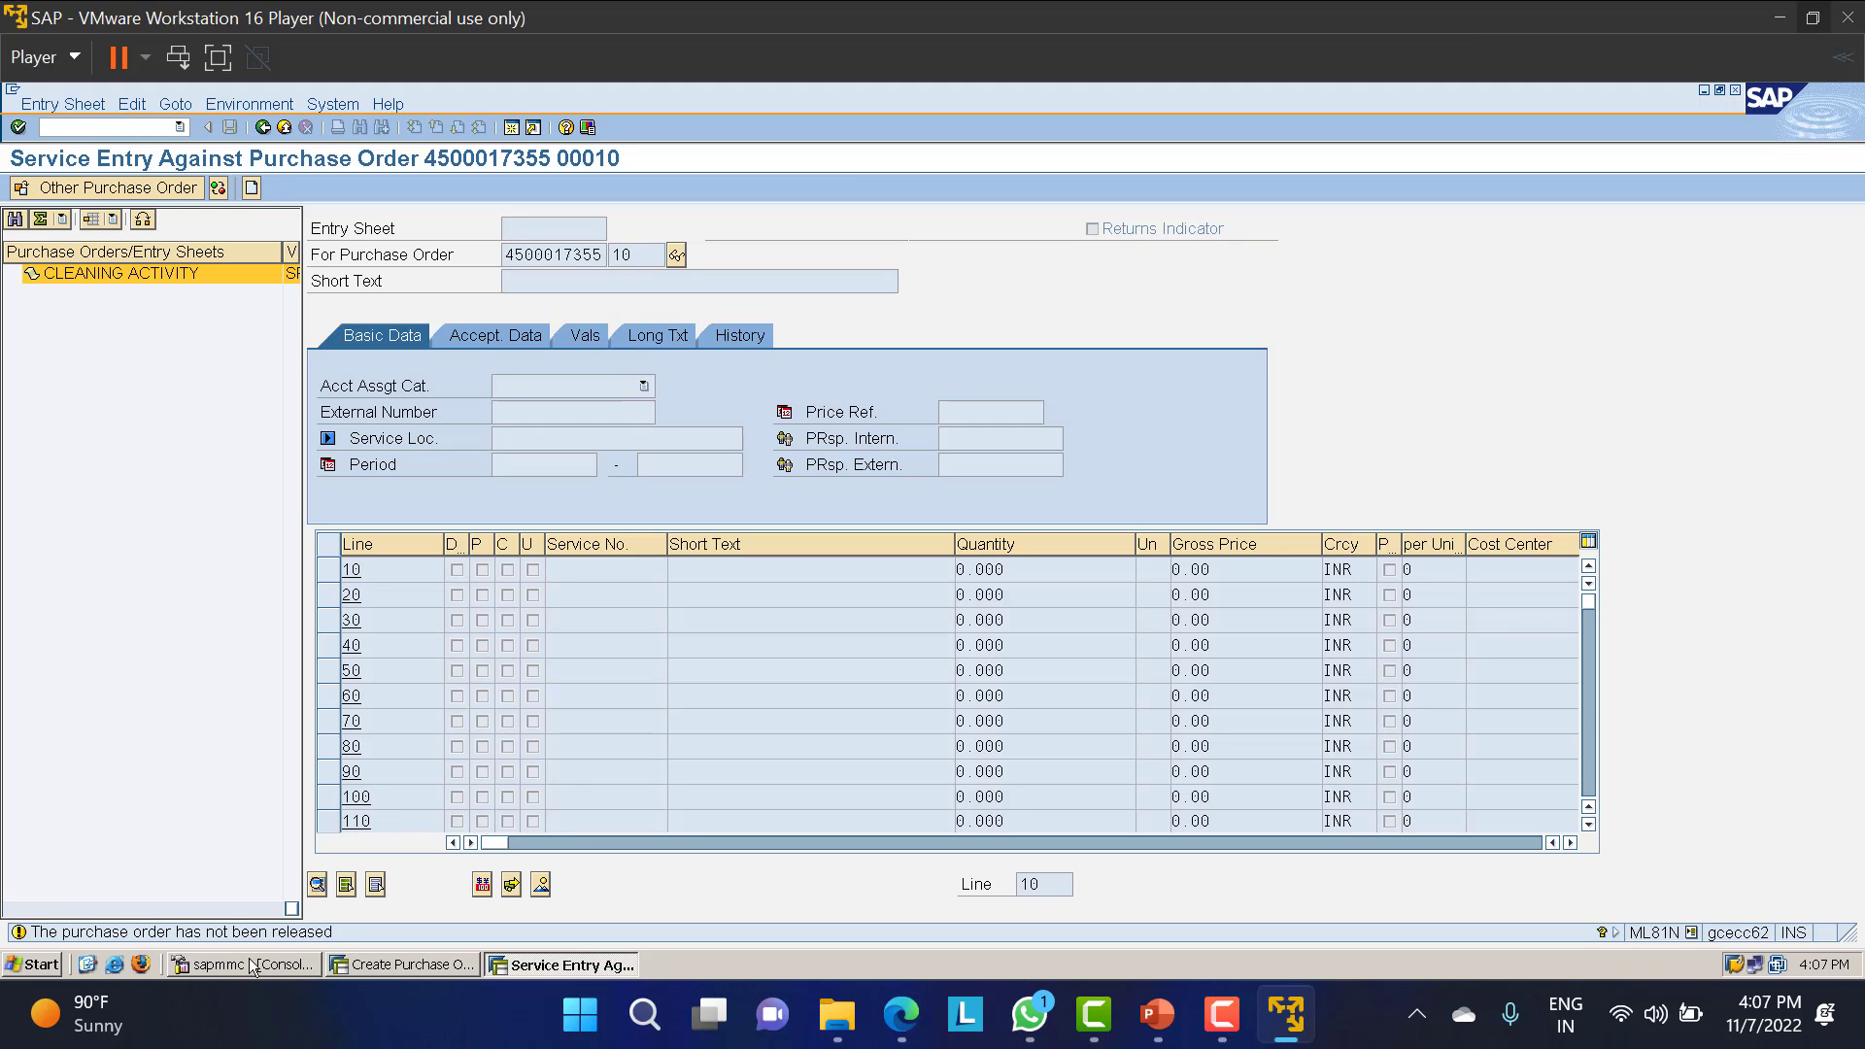
left_click(412, 964)
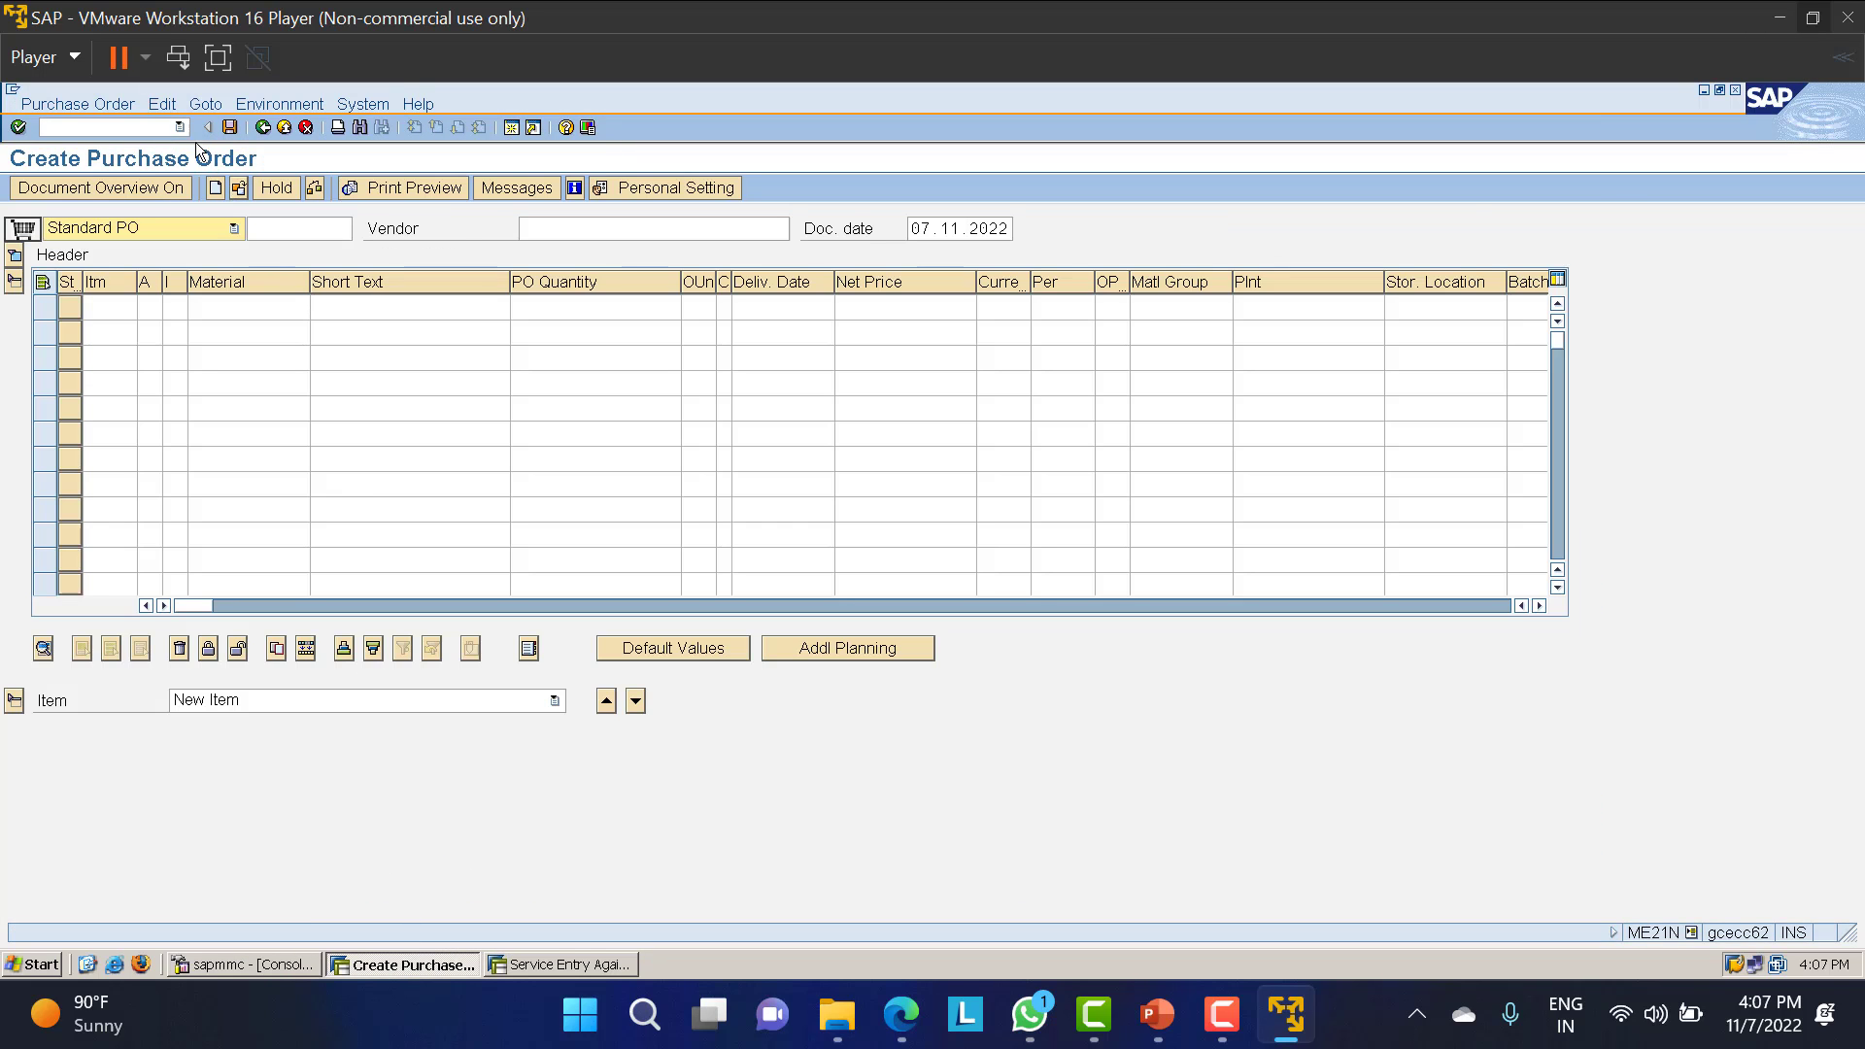
left_click(151, 127)
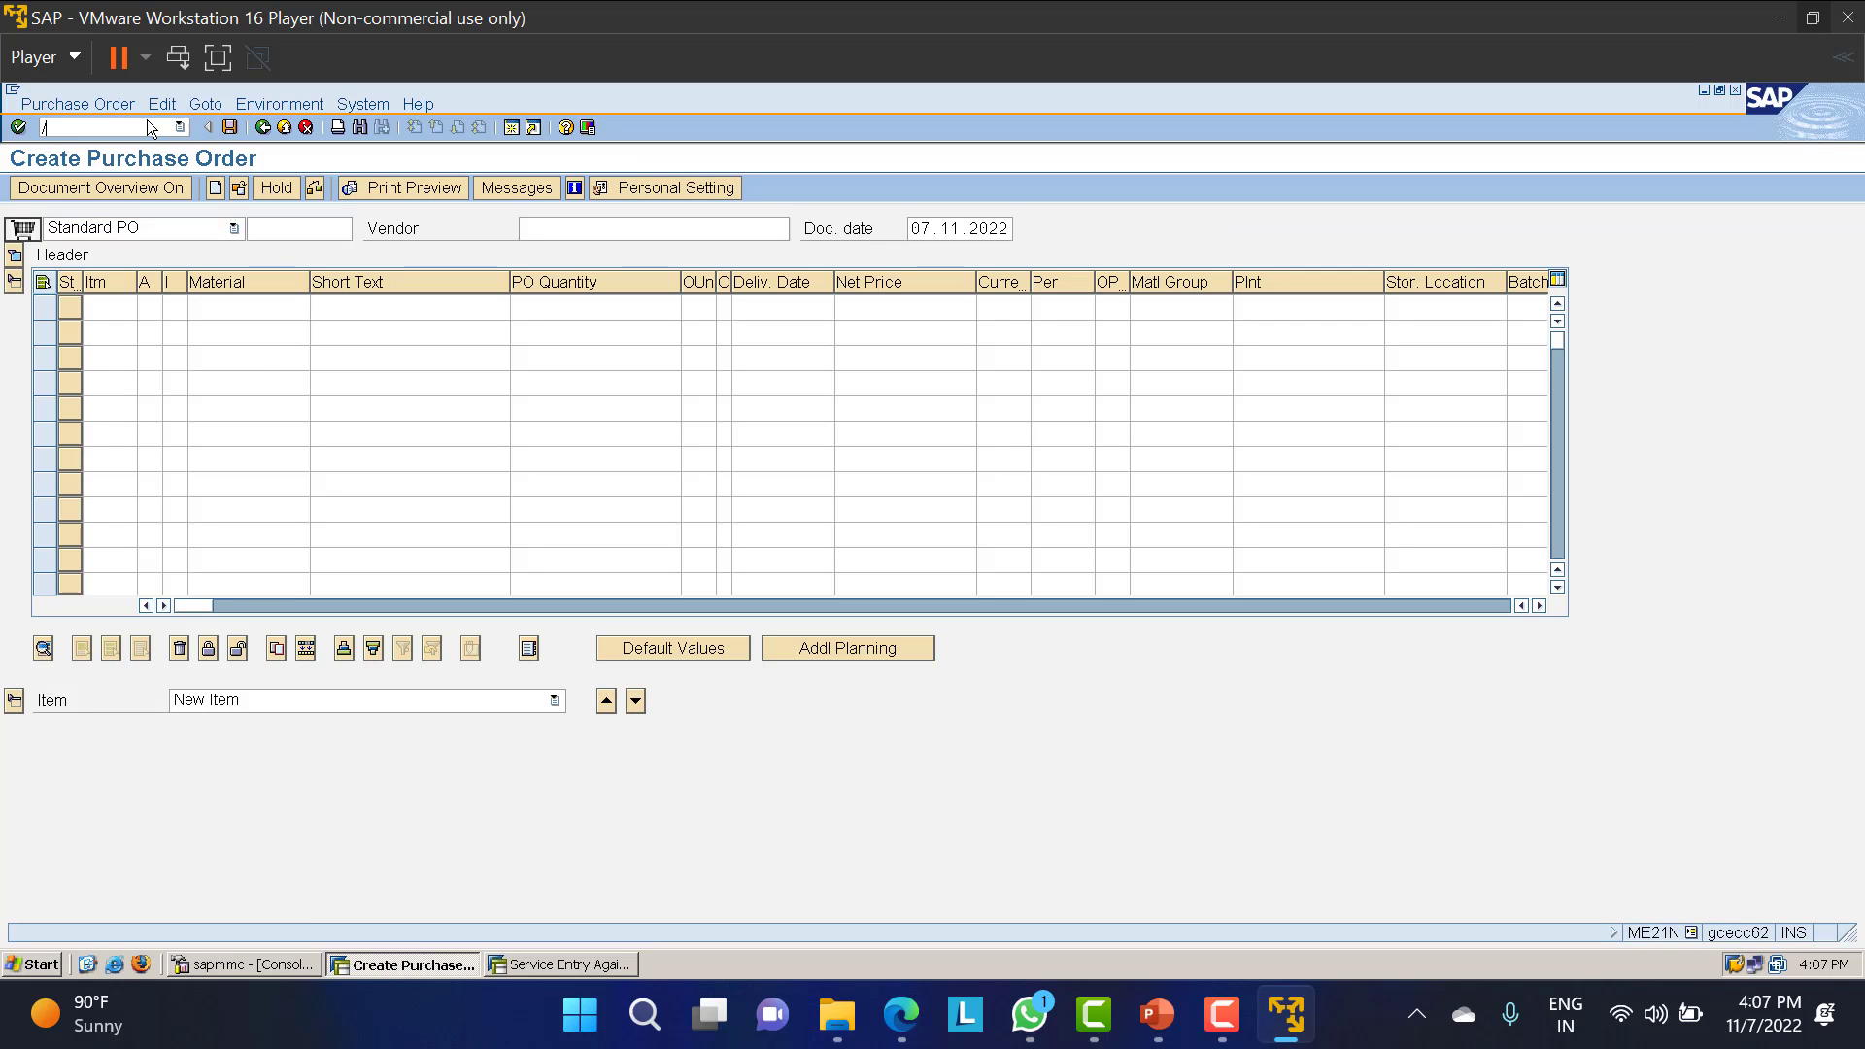
type("/NME29N")
key("Return")
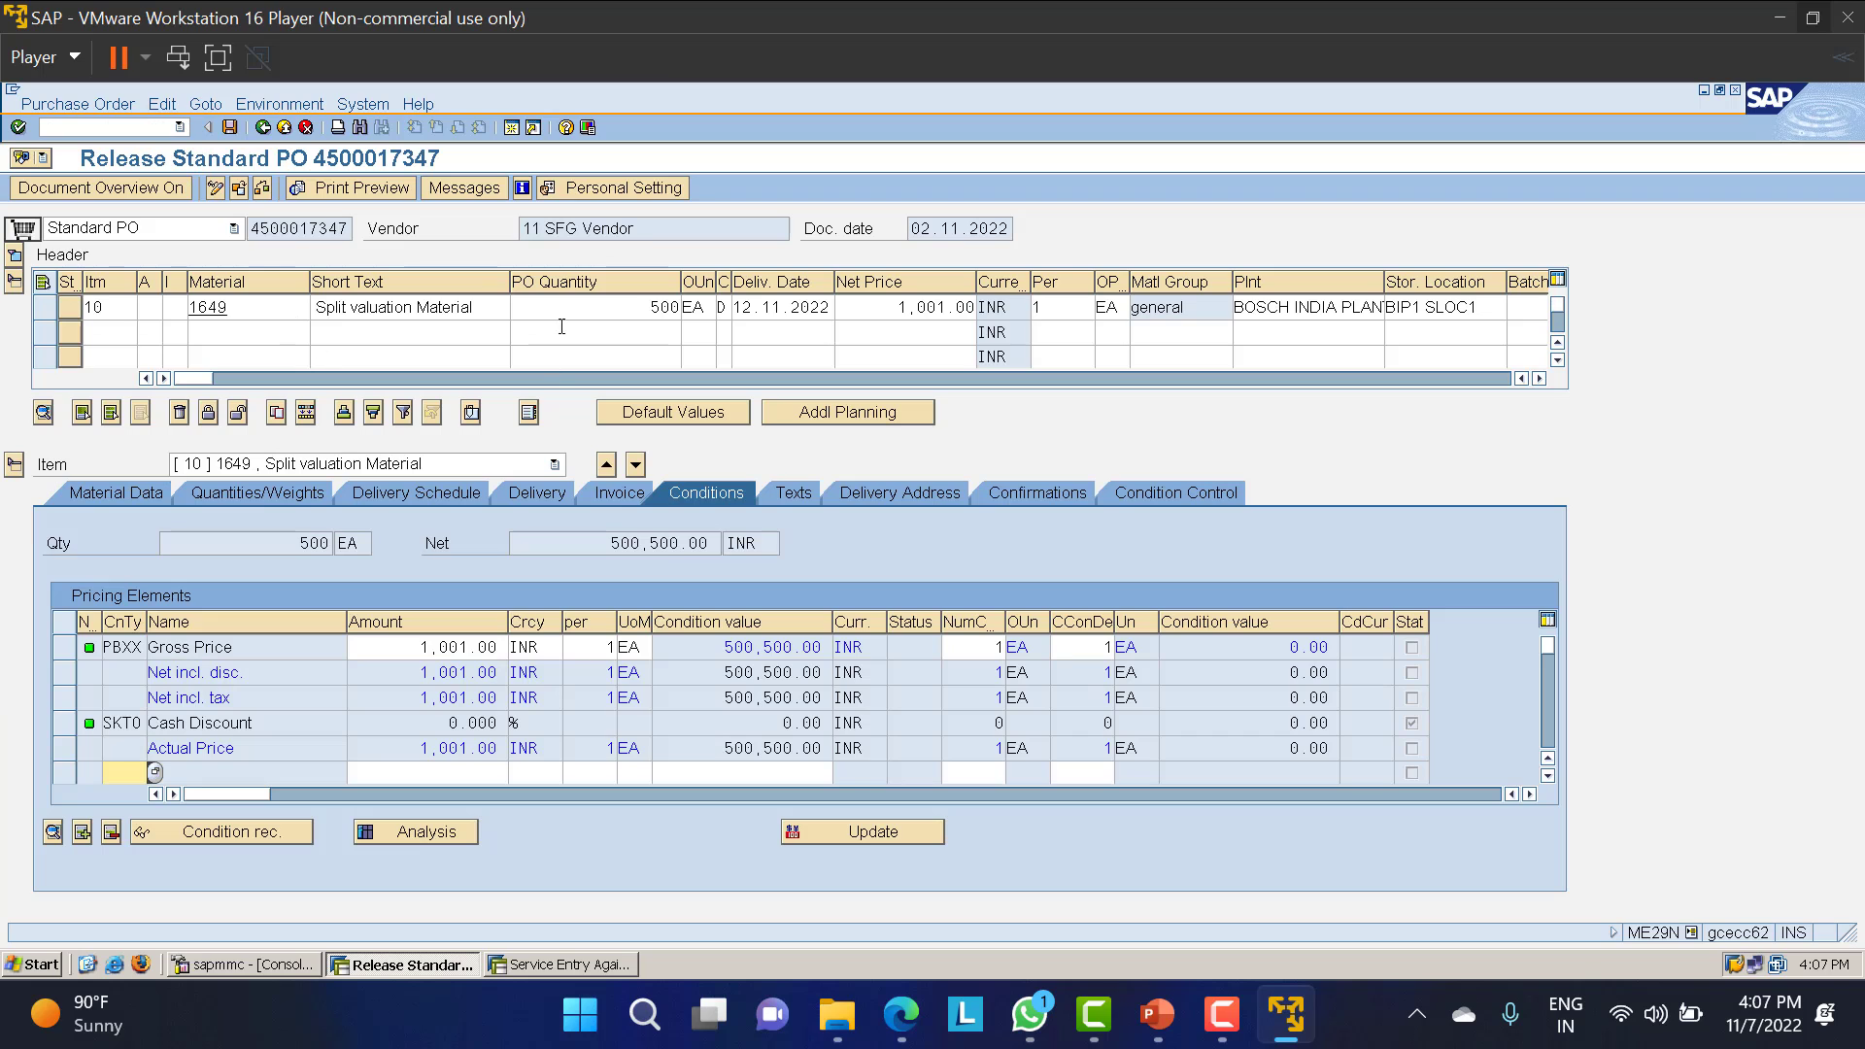
Load the CLEANING ACTIVITY purchase order for release by entering its number as the other document.
left_click(261, 187)
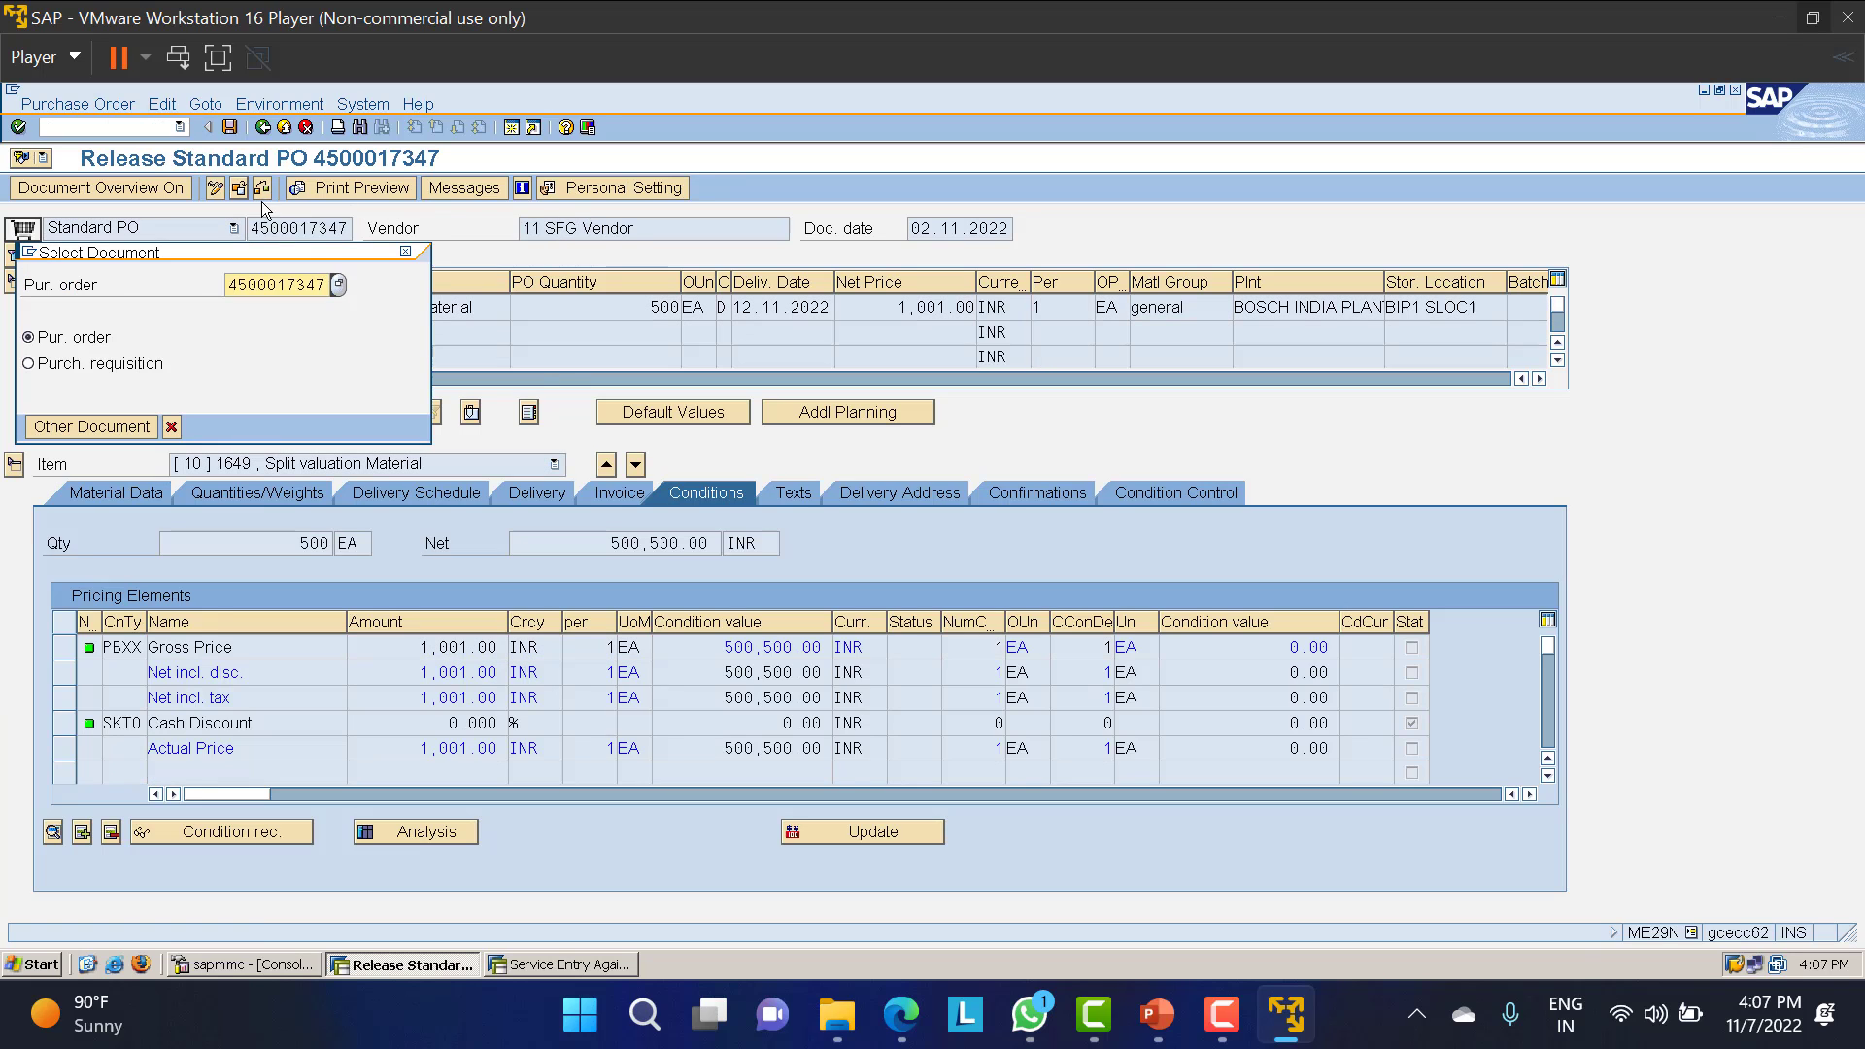
left_click_drag(319, 284, 158, 293)
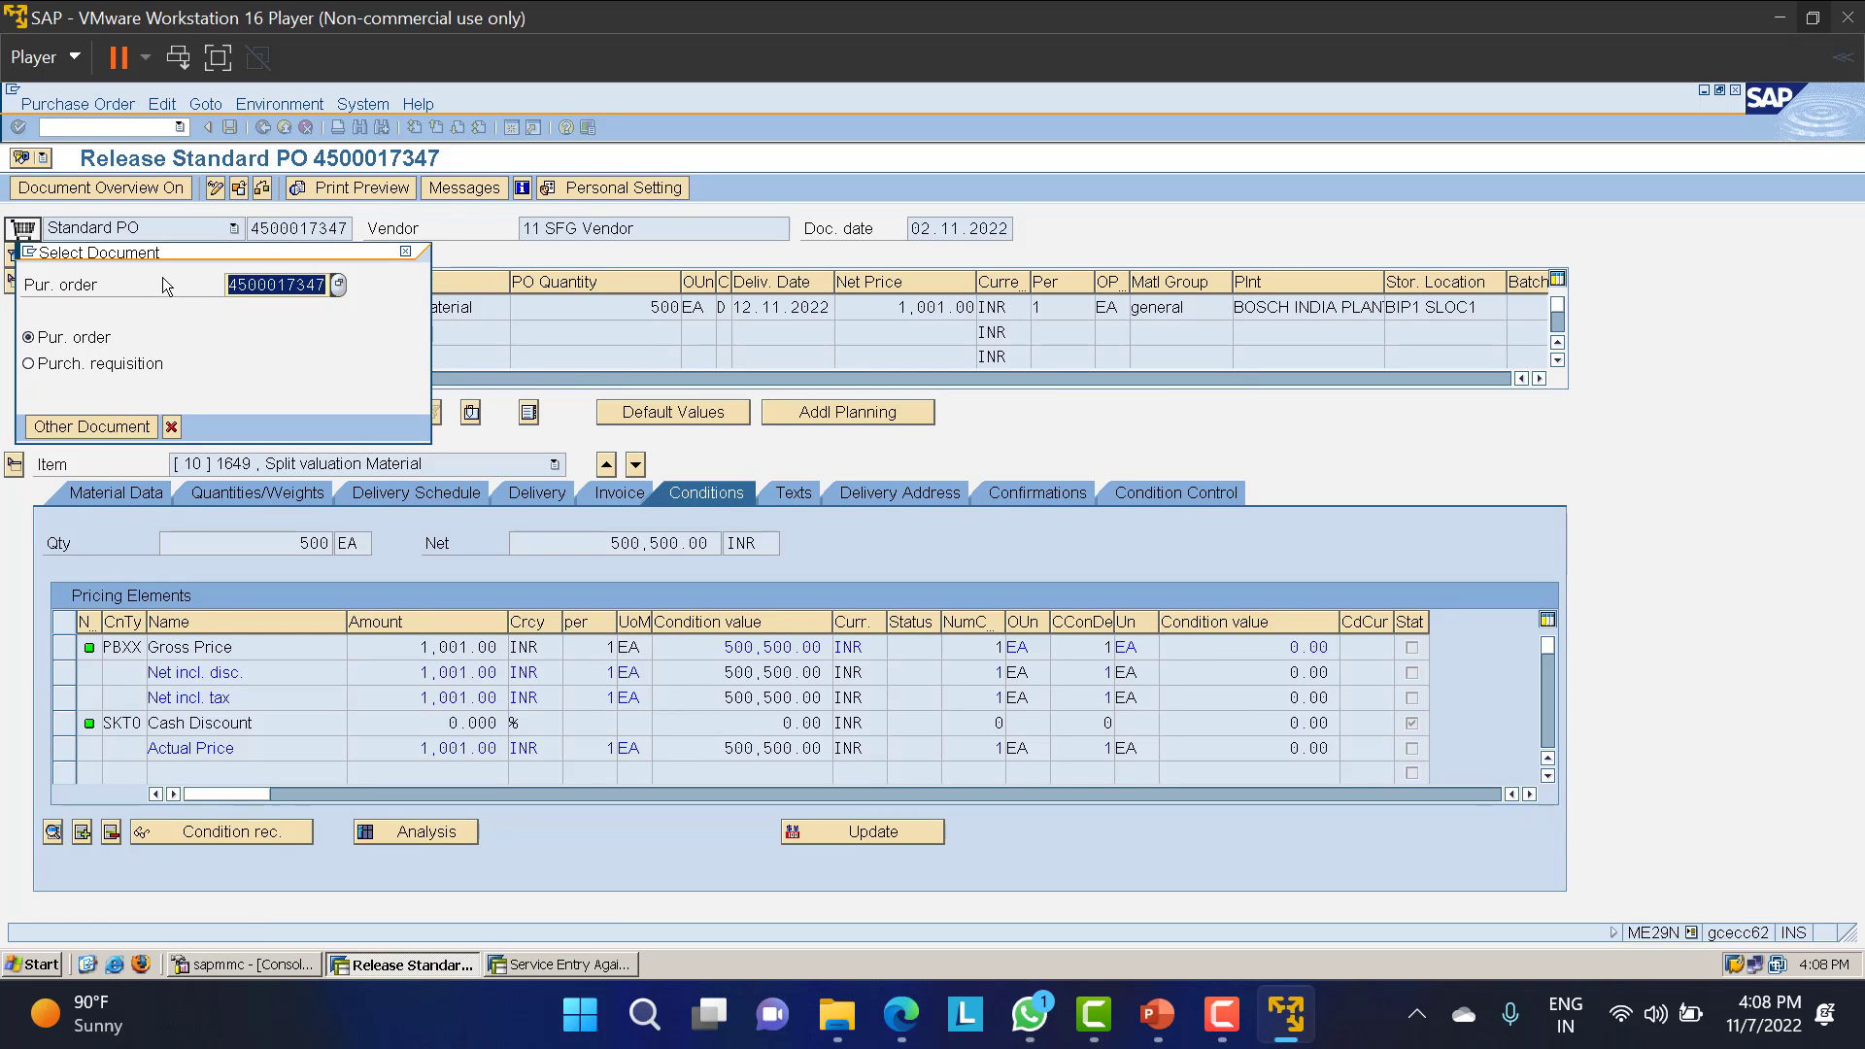
type("4500017355")
key("Return")
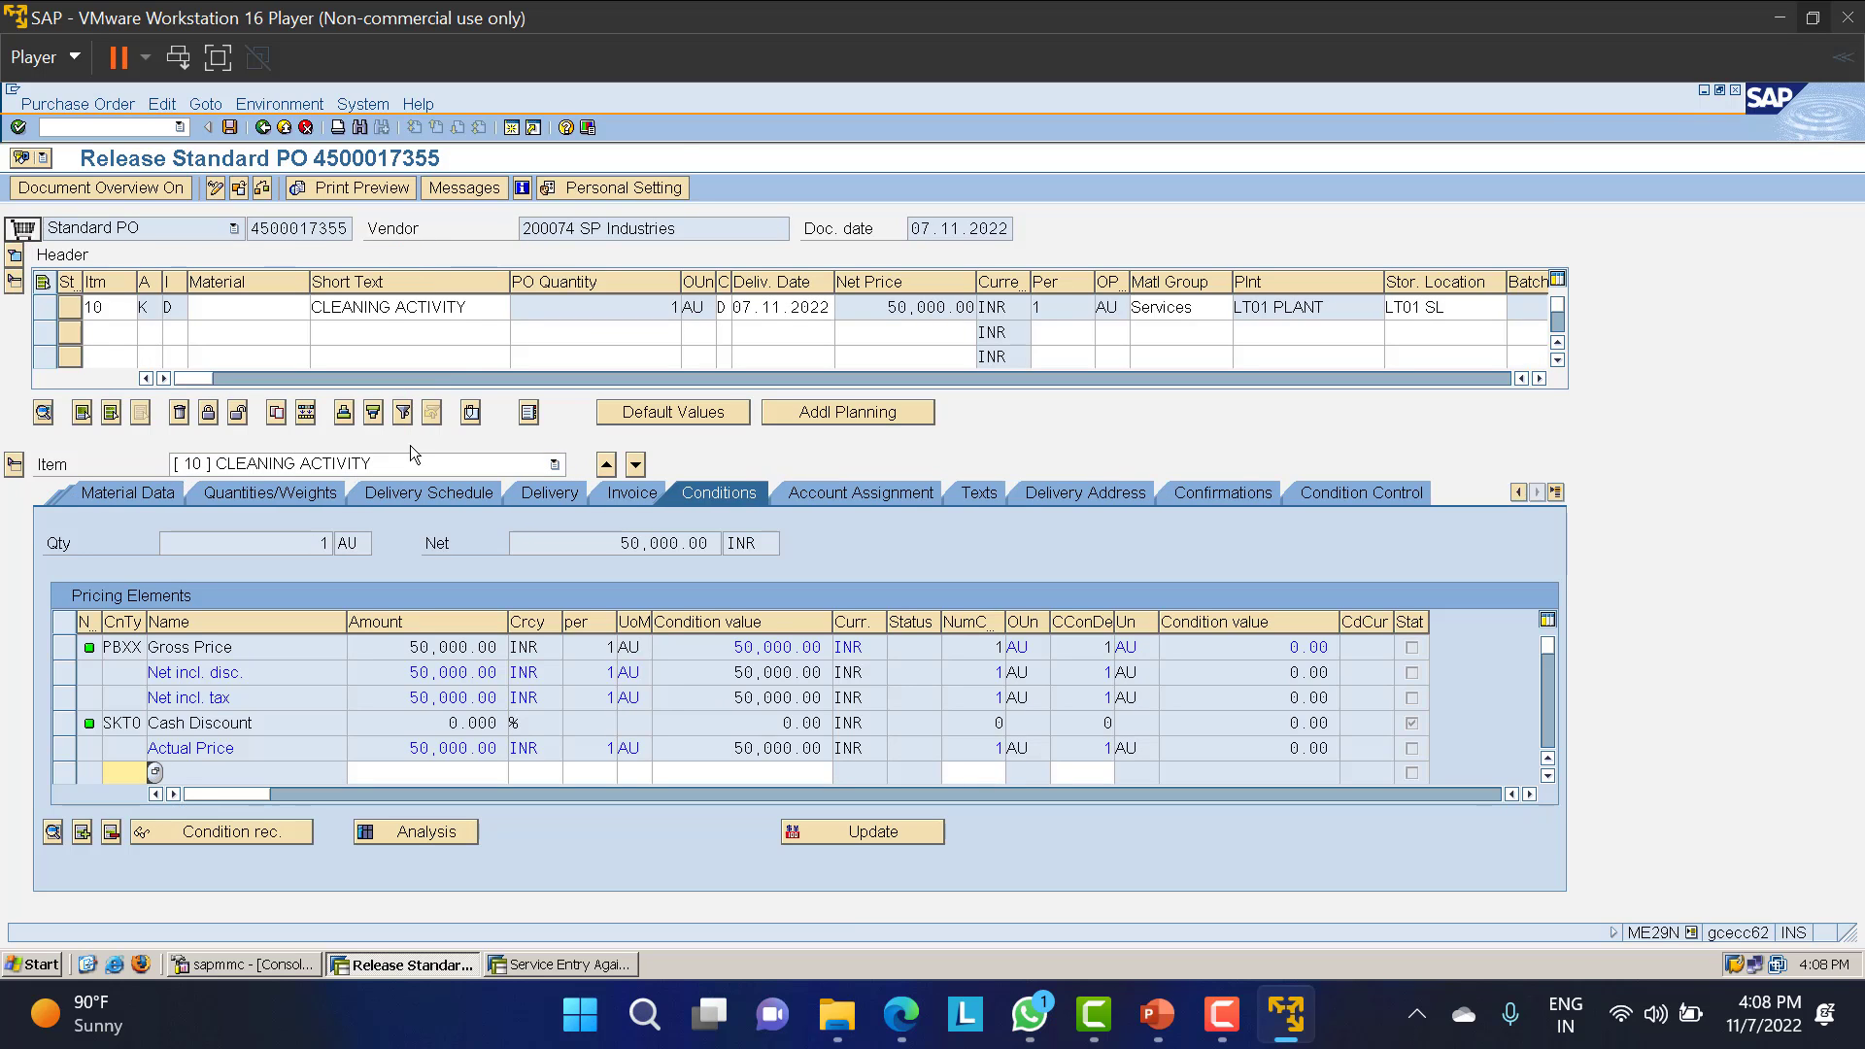
Release the purchase order with release code CR in its header's release strategy, save it, and exit the transaction.
left_click(15, 254)
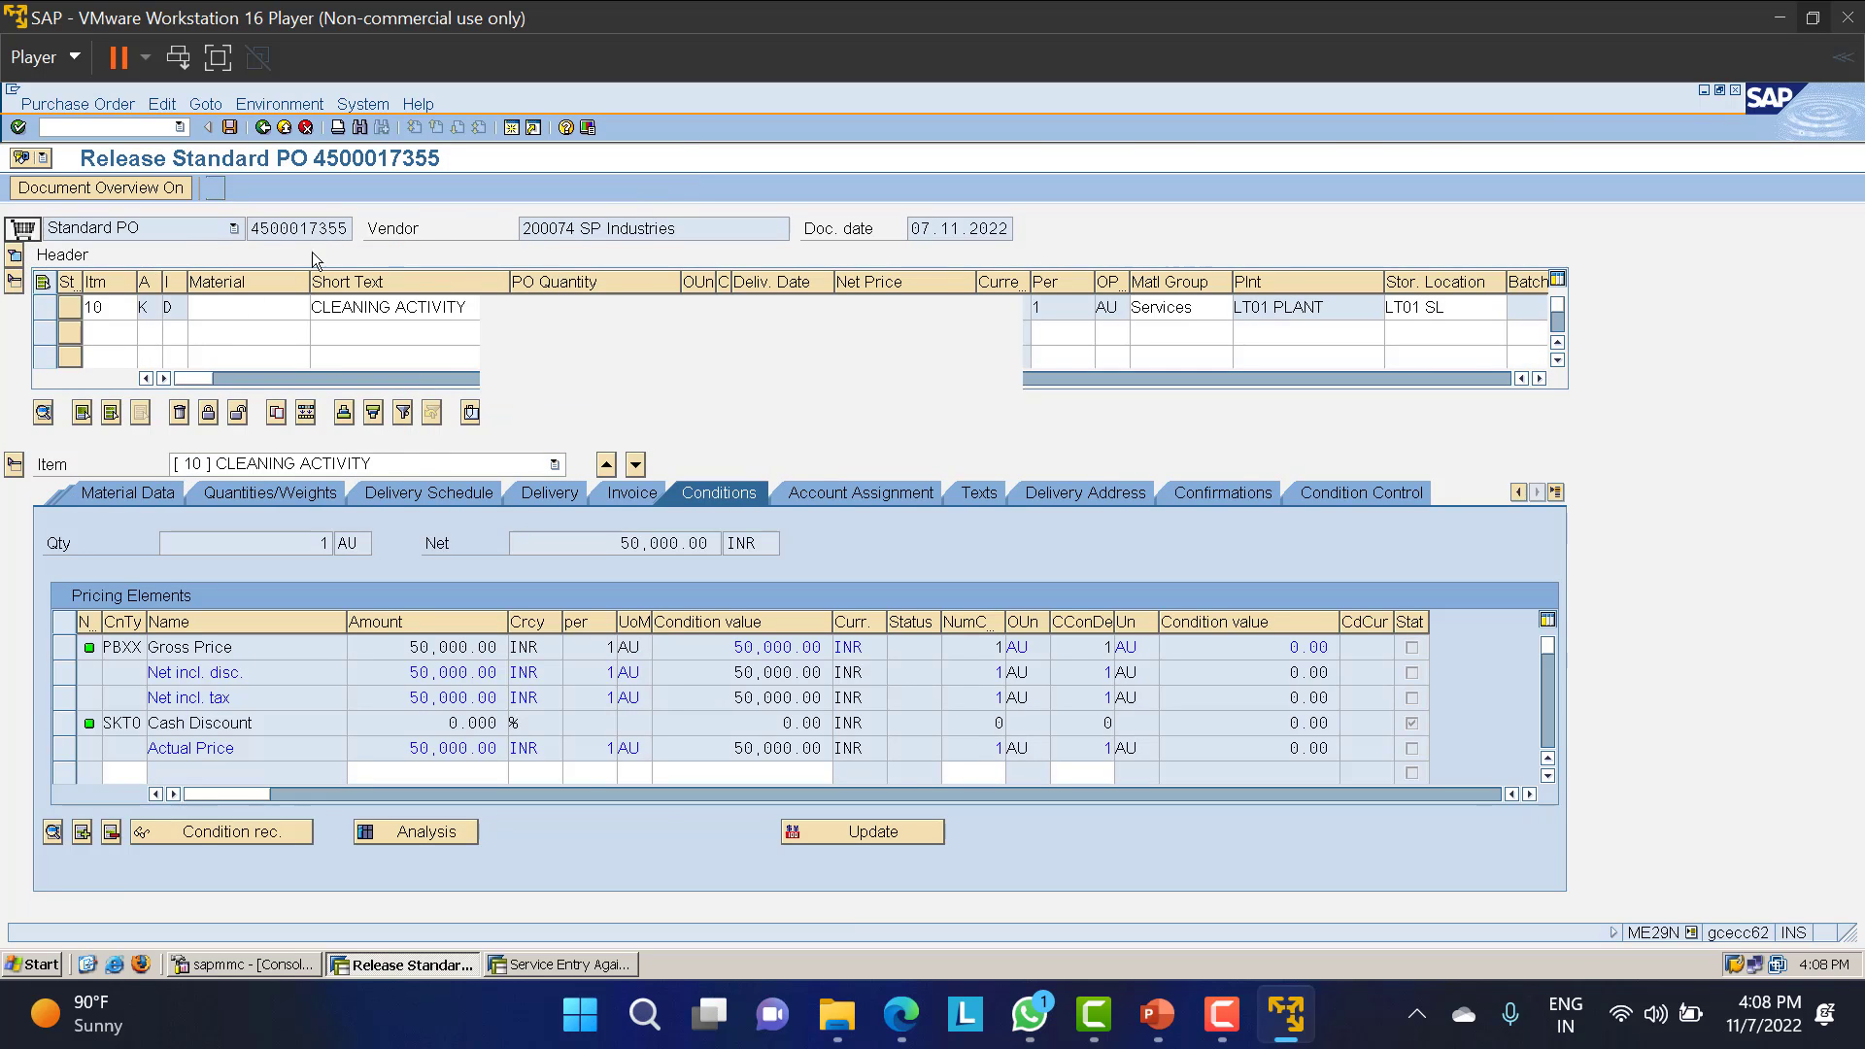
left_click(859, 335)
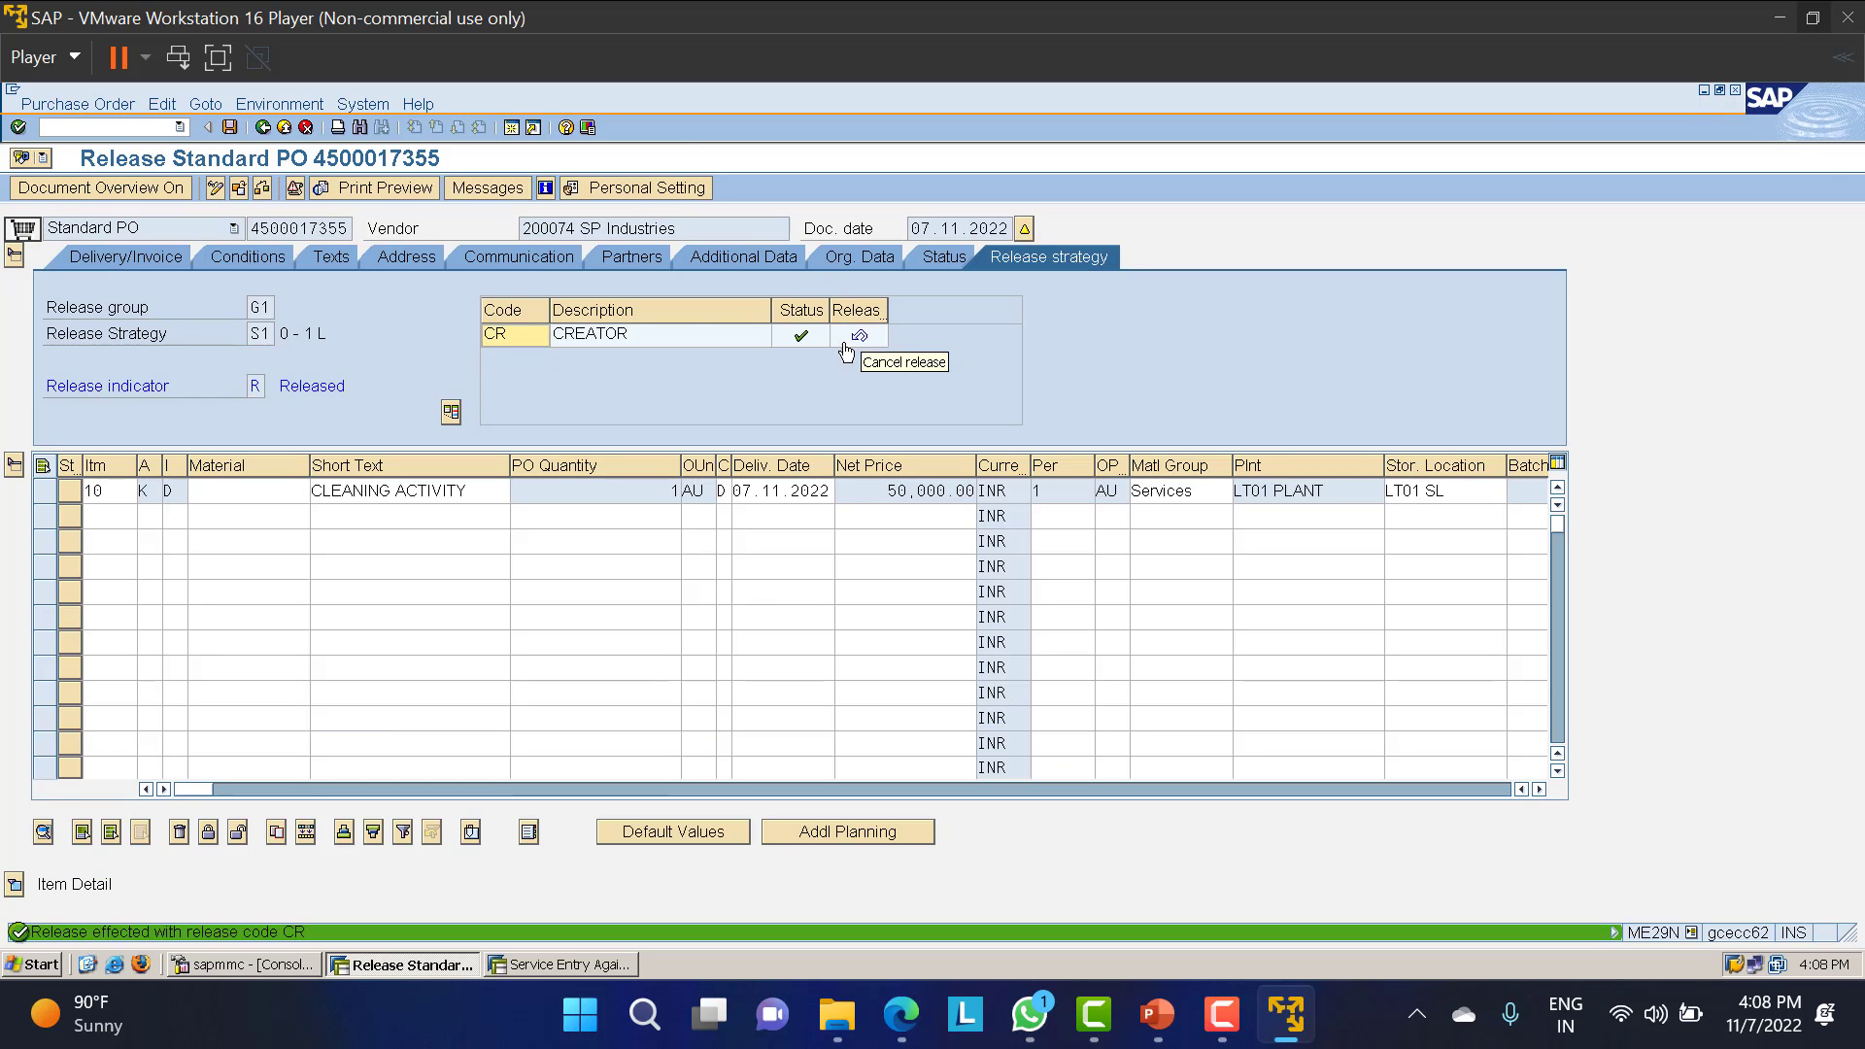
left_click(230, 127)
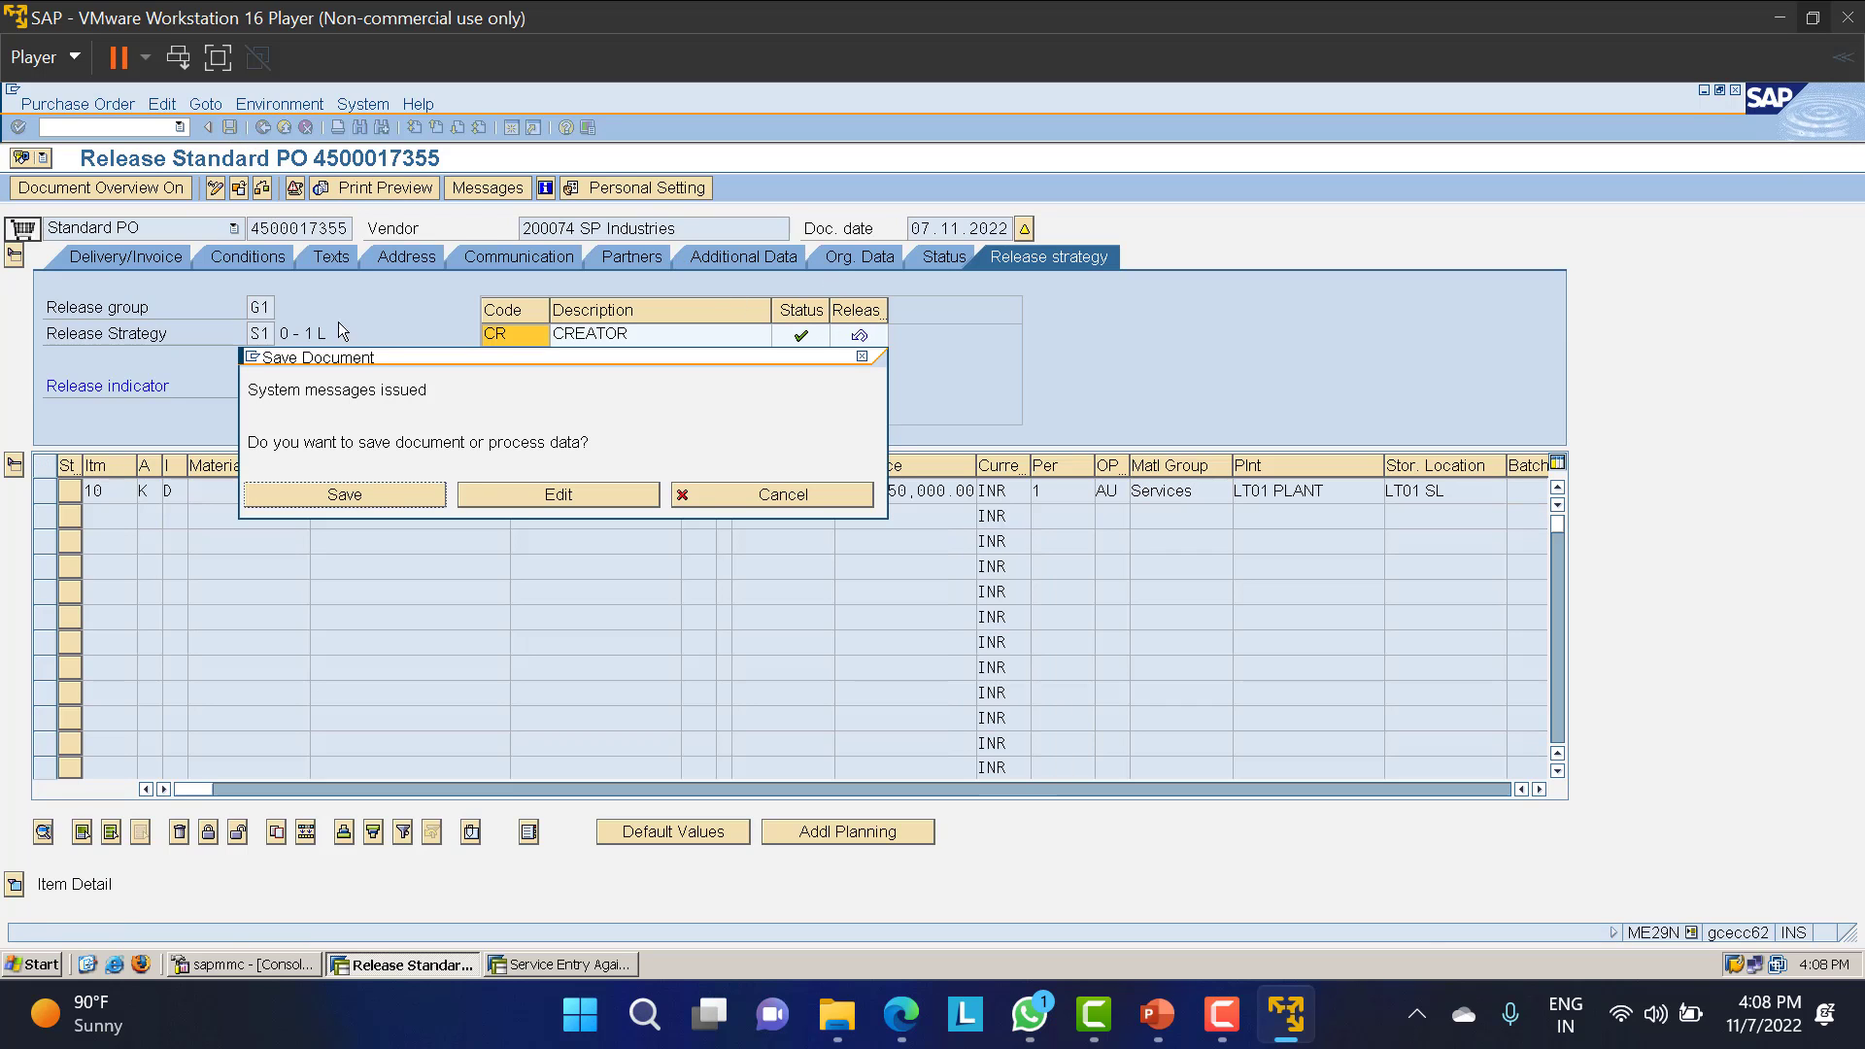
left_click(360, 496)
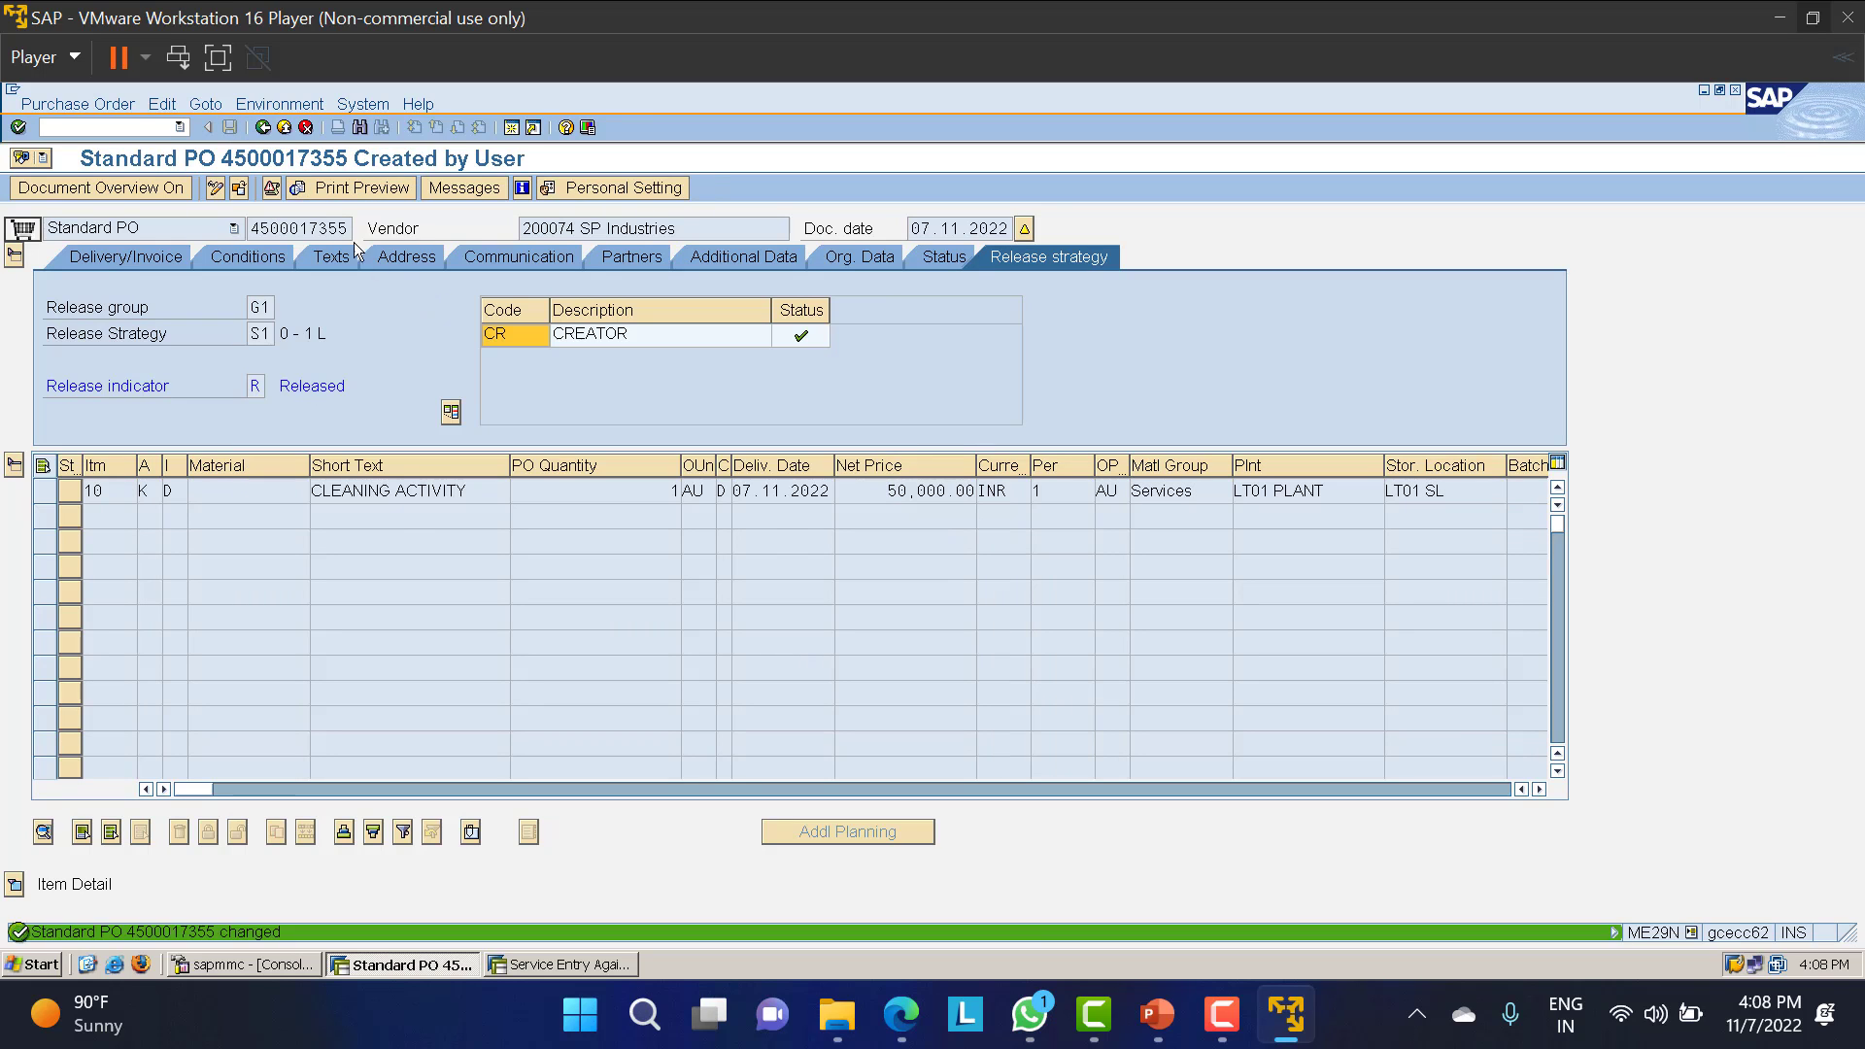
left_click(263, 127)
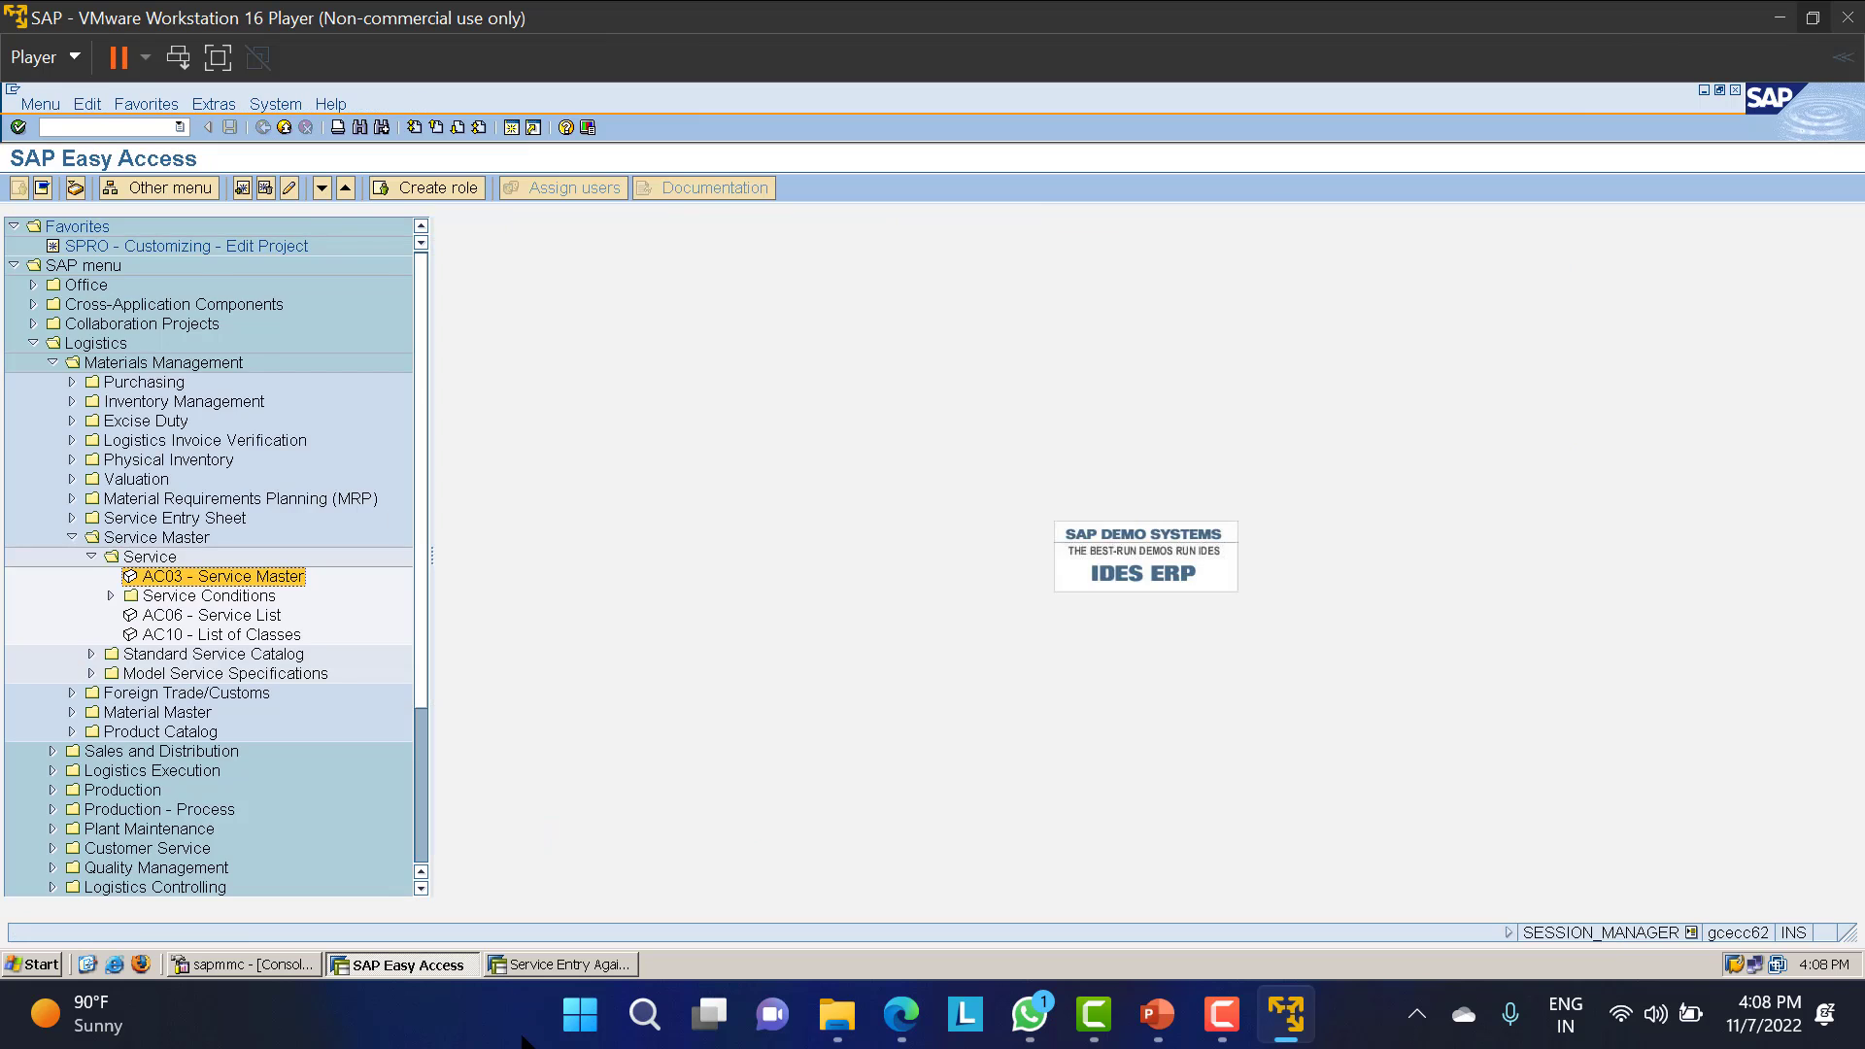
Restart transaction ML81N in the service entry session and select the released purchase order.
left_click(552, 965)
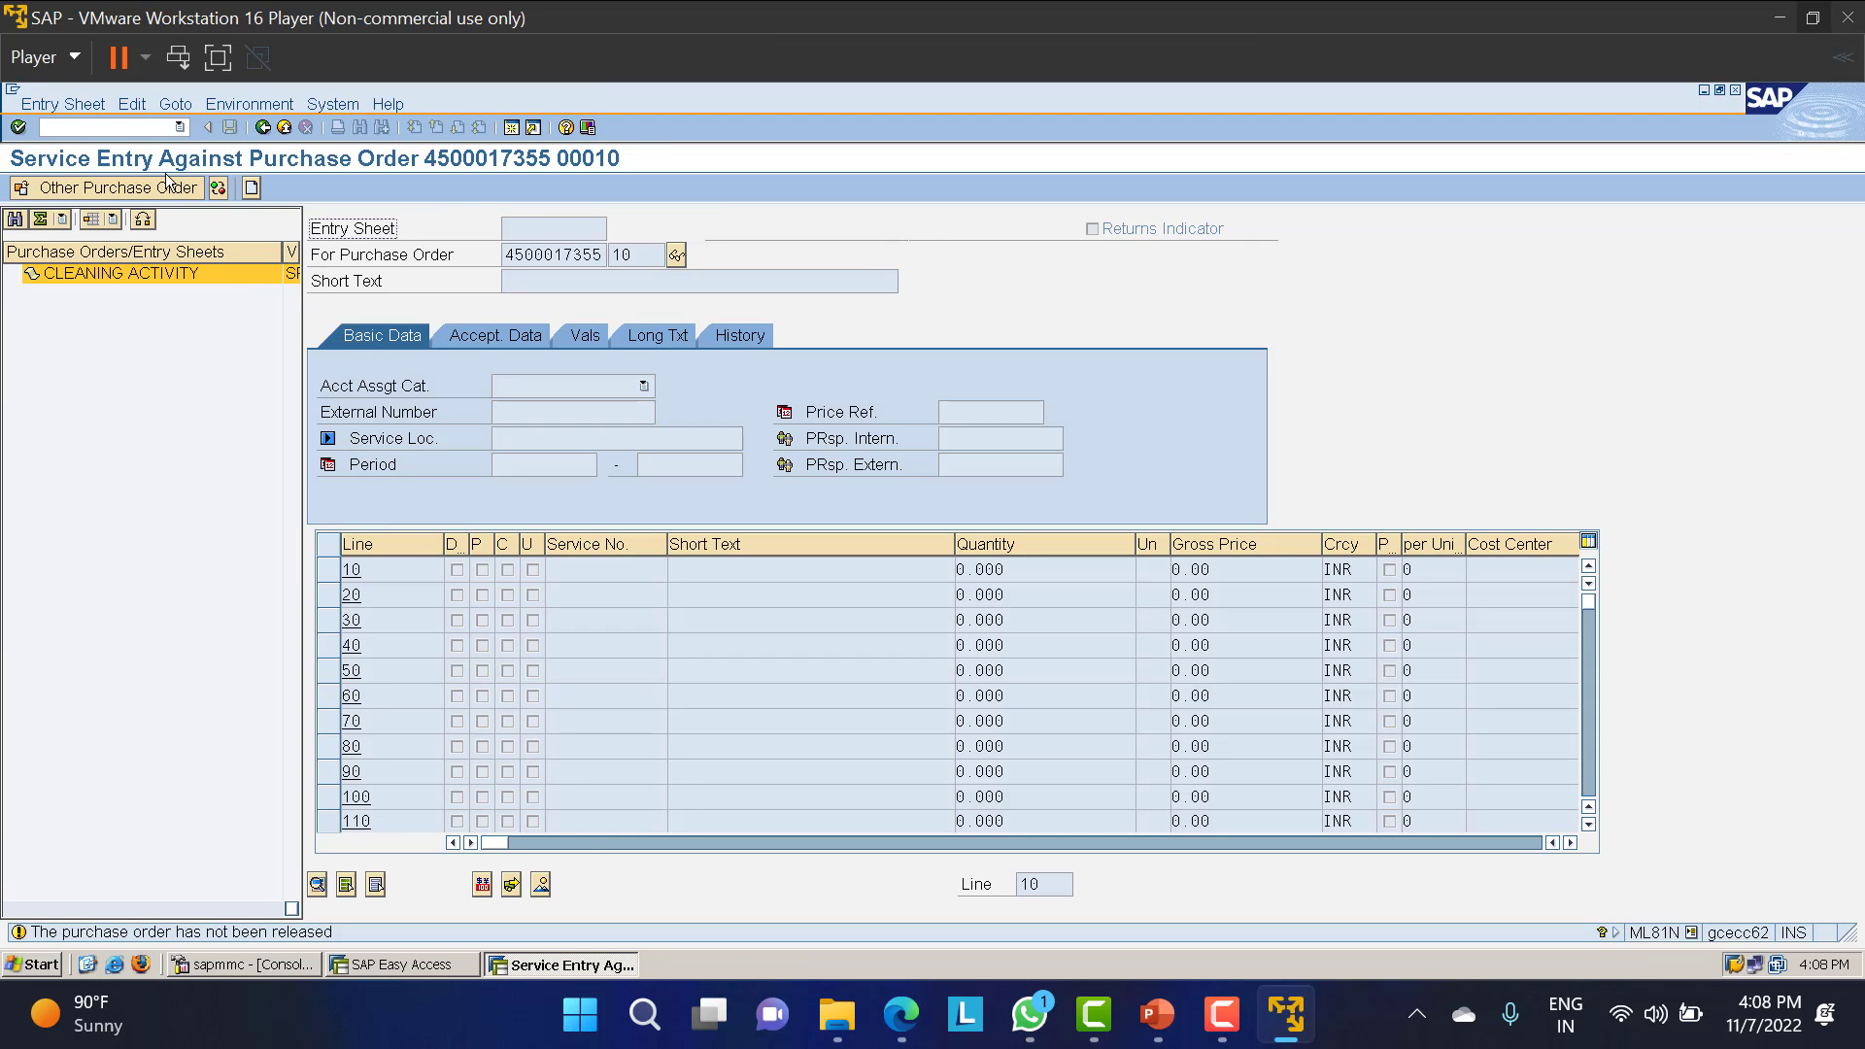
left_click(79, 129)
type("/NME")
key("BackSpace")
type("L81N")
key("Return")
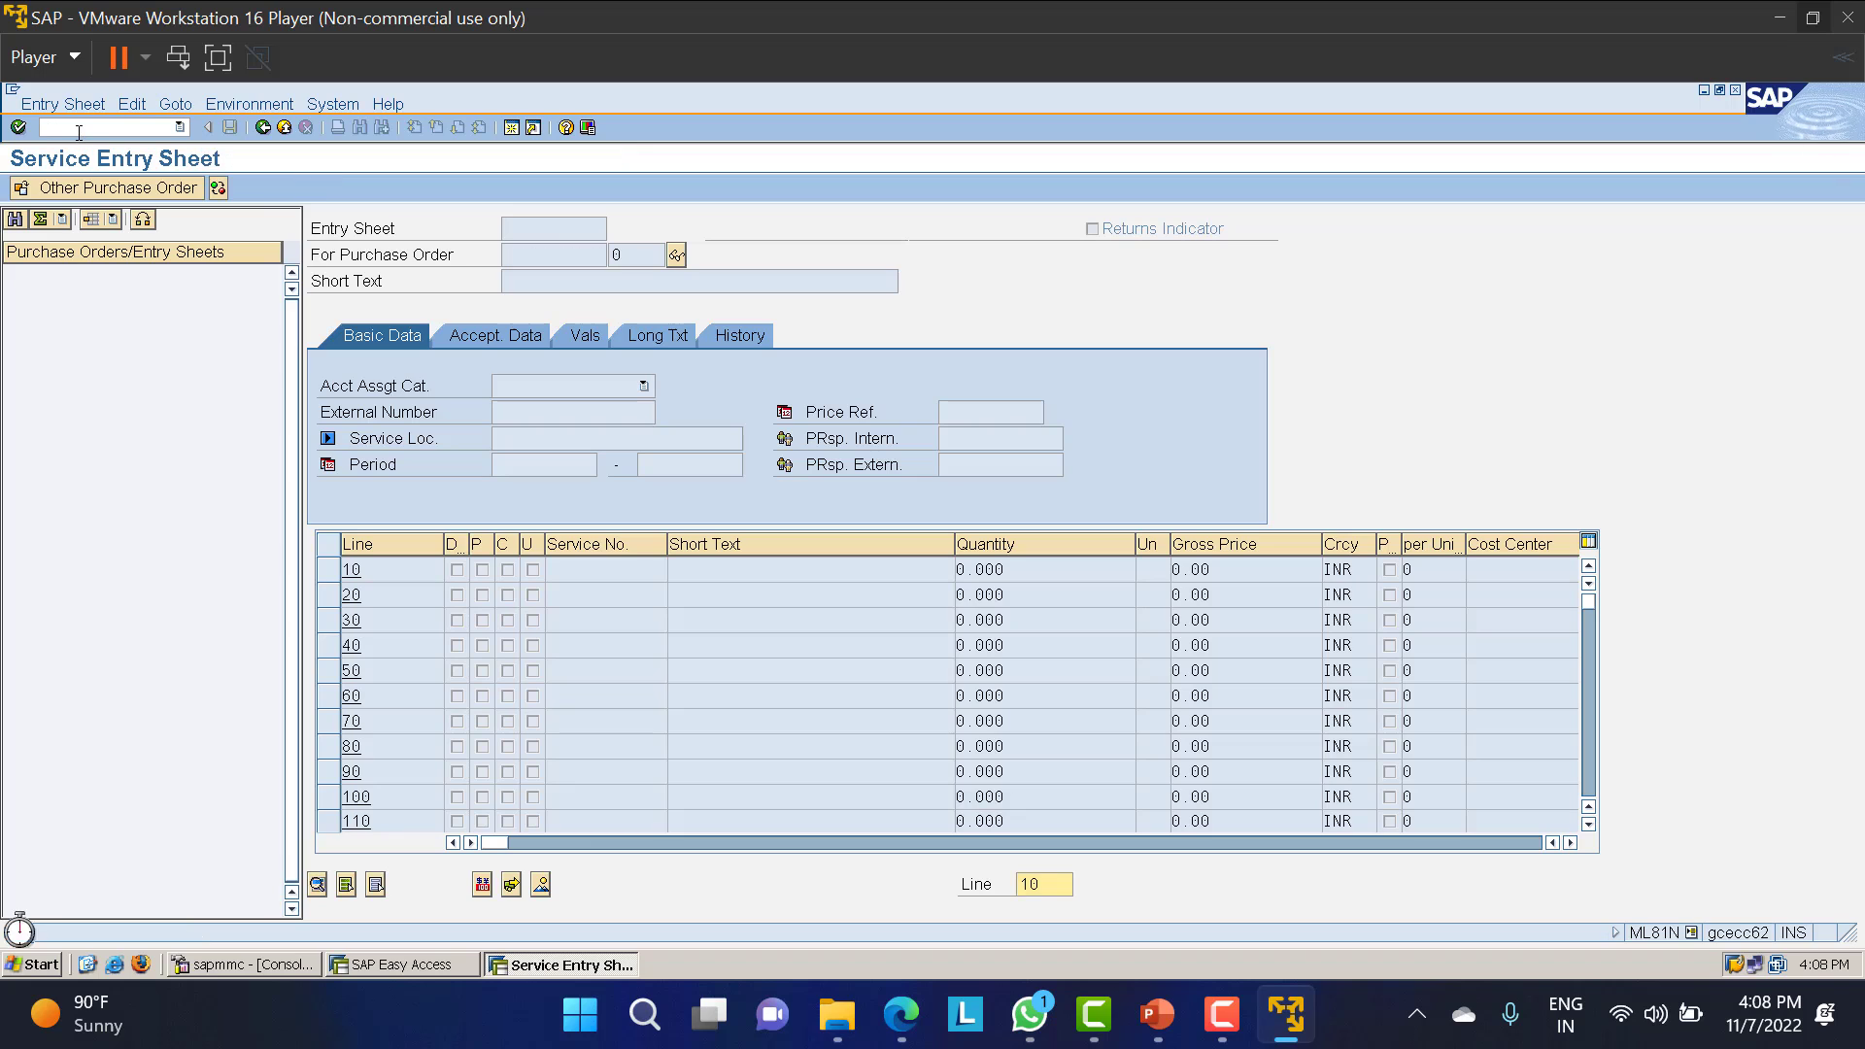
left_click(118, 193)
left_click(312, 344)
left_click(315, 360)
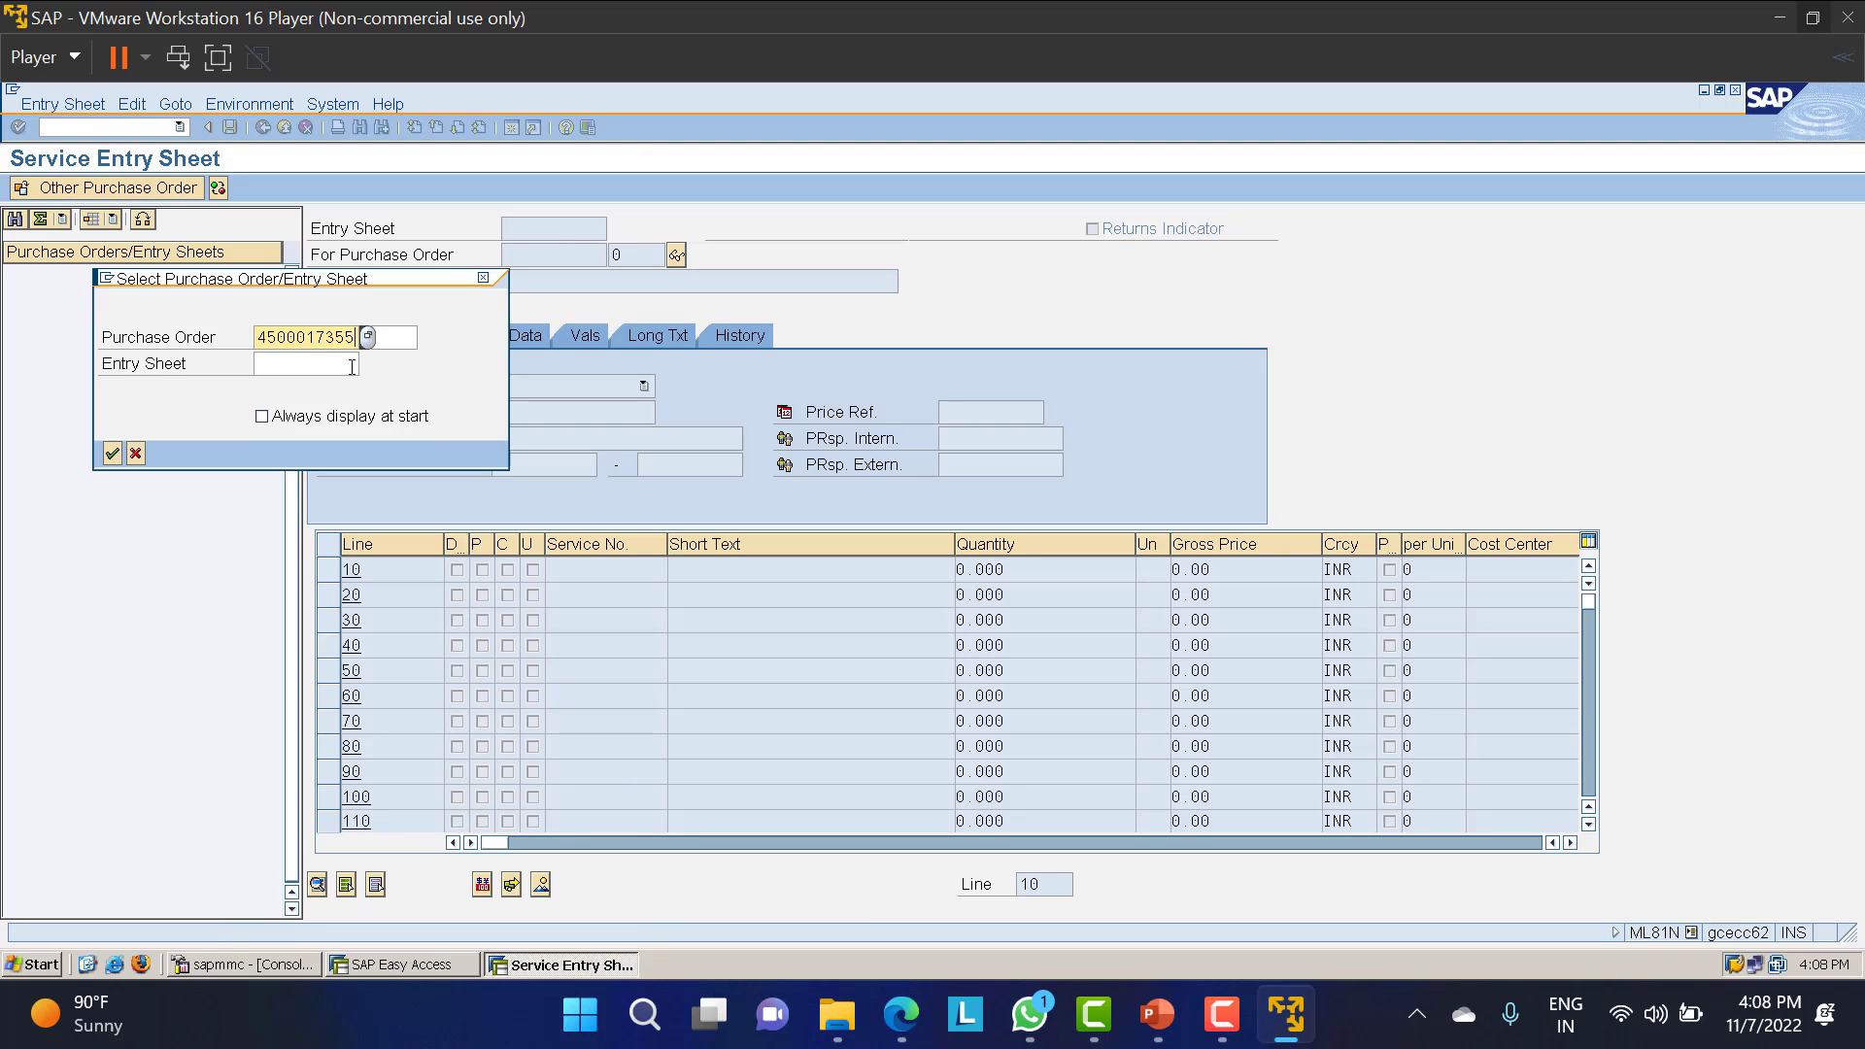
key("Return")
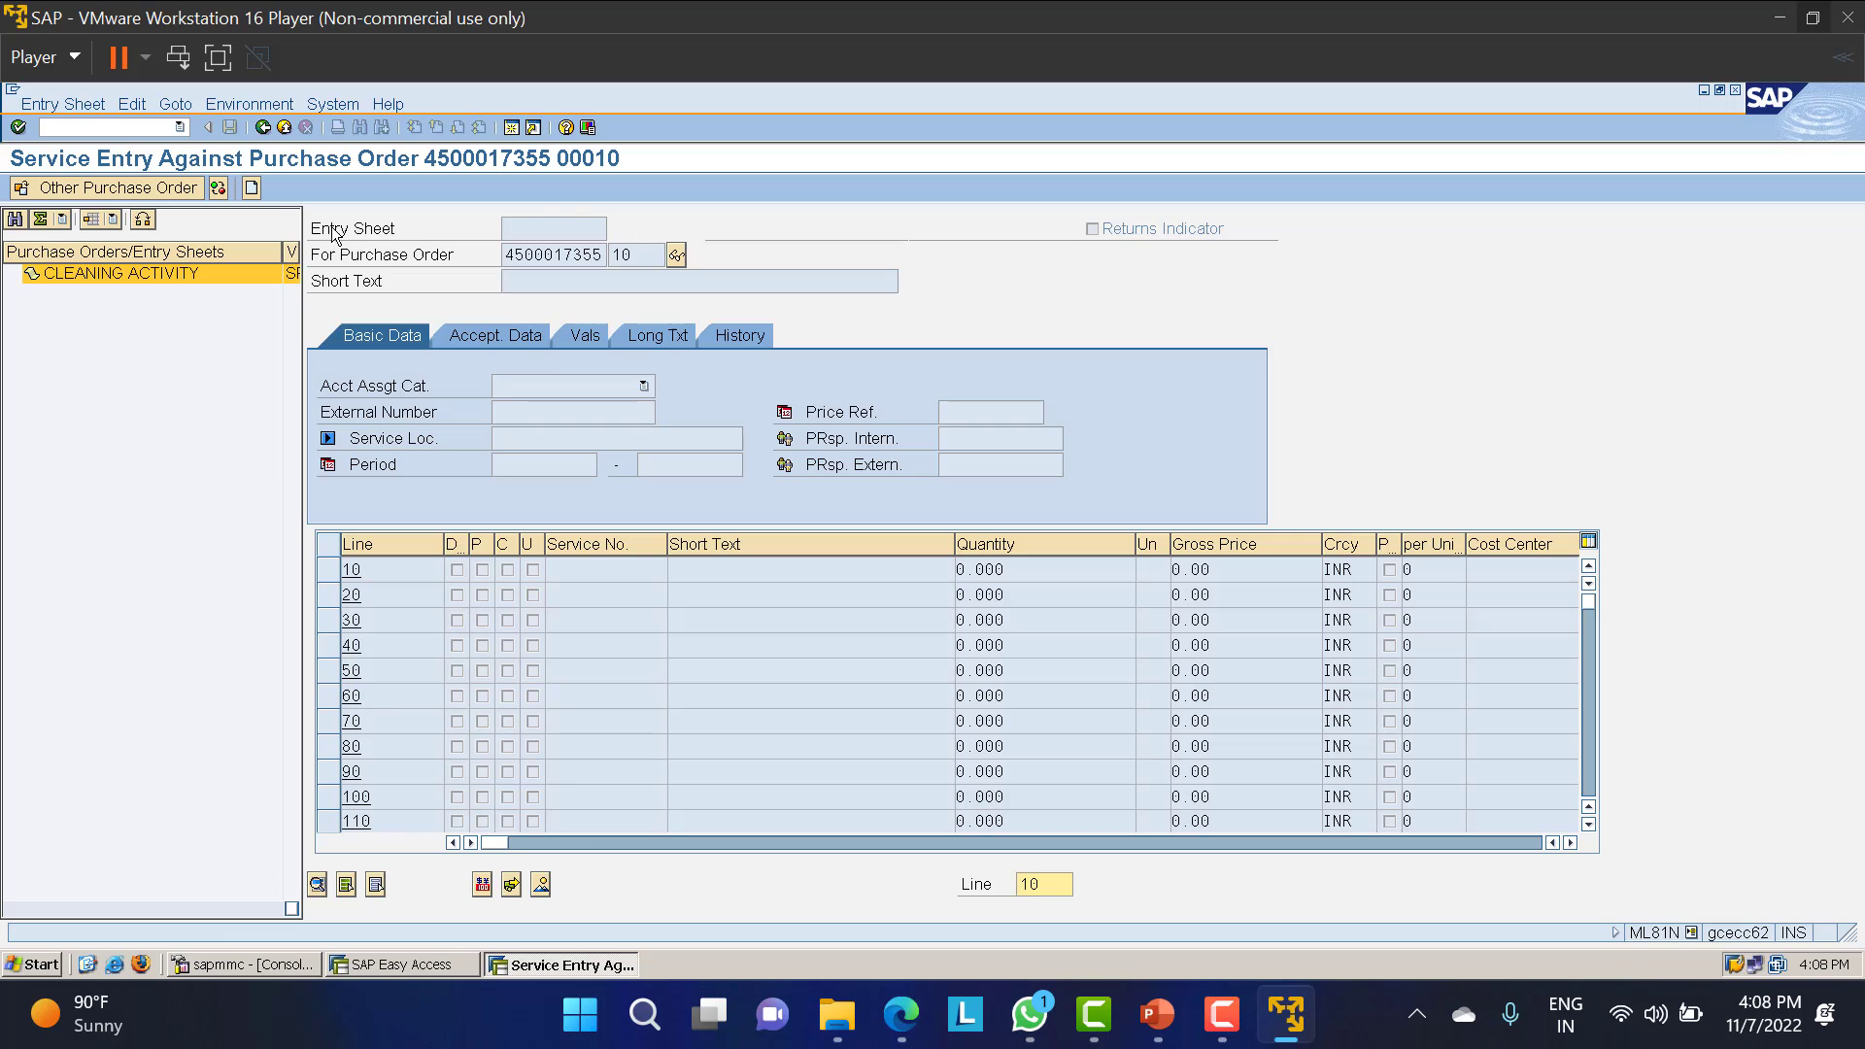
Create a new entry sheet for the purchase order with the short text CLEANING ACTIVITY.
left_click(252, 189)
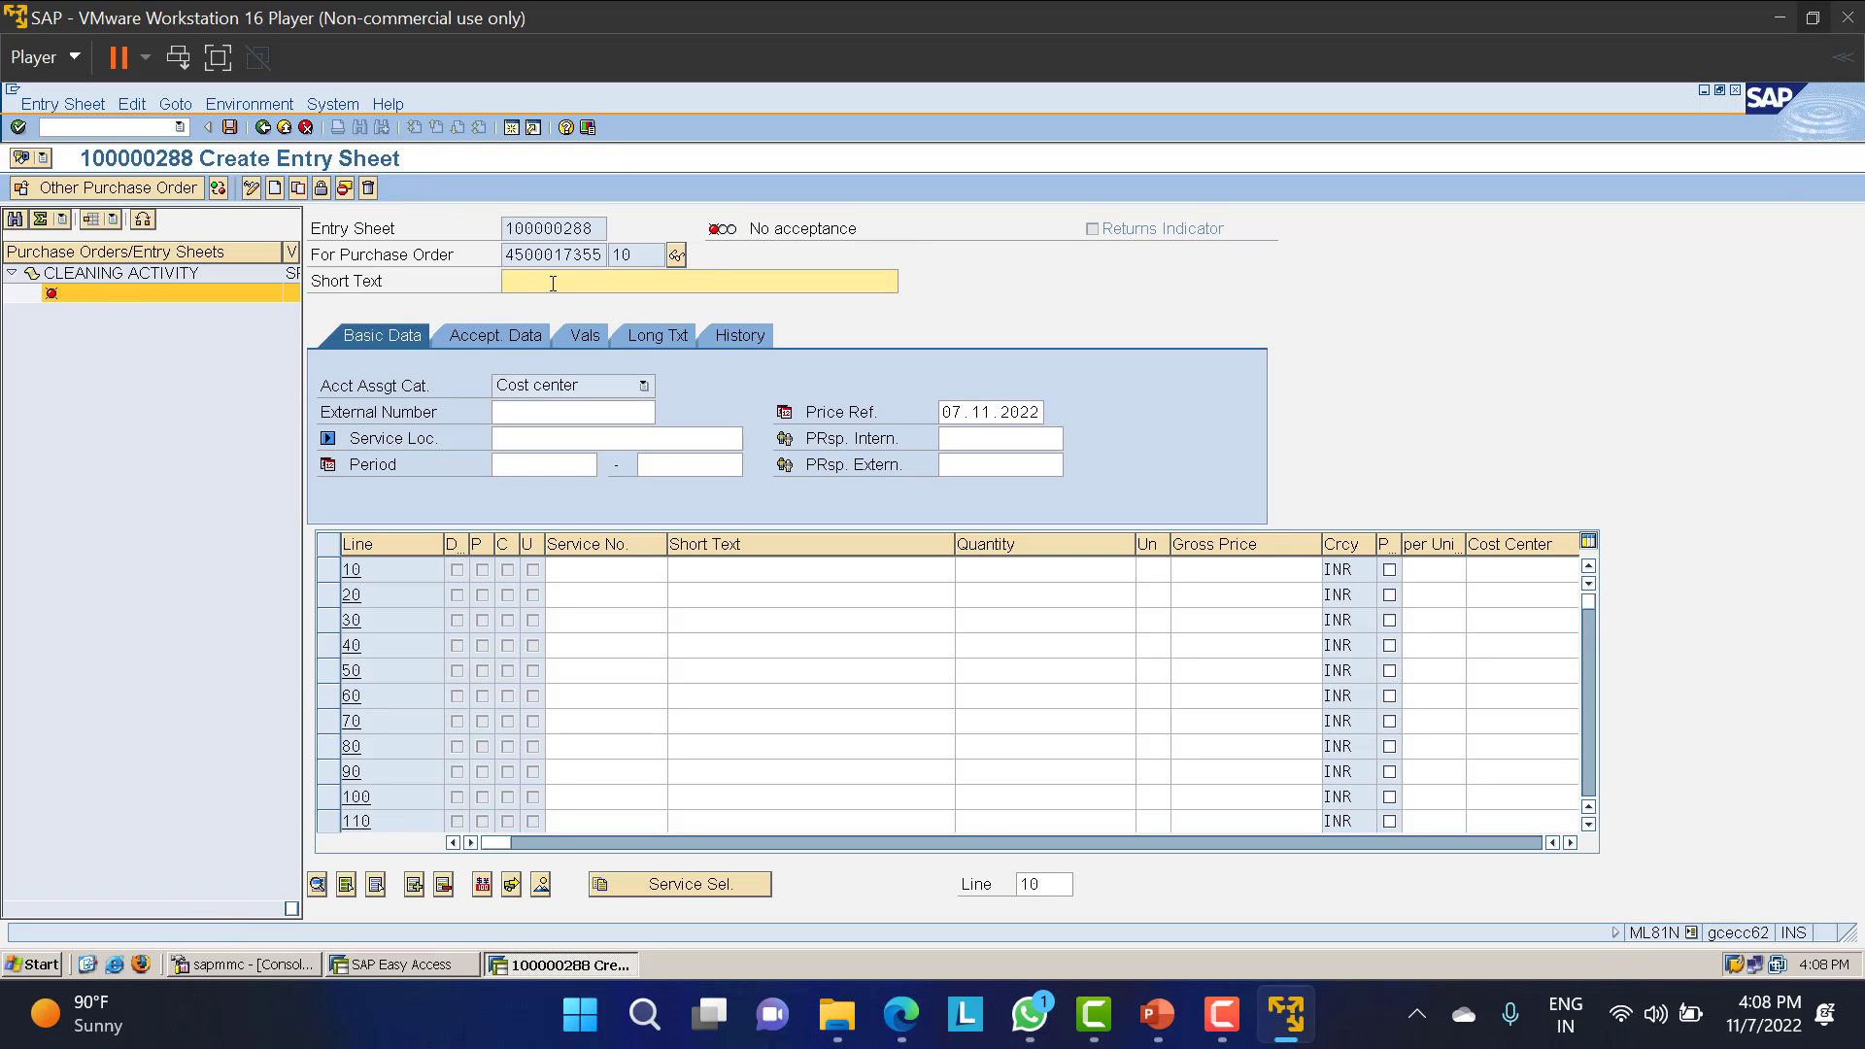
type("CL")
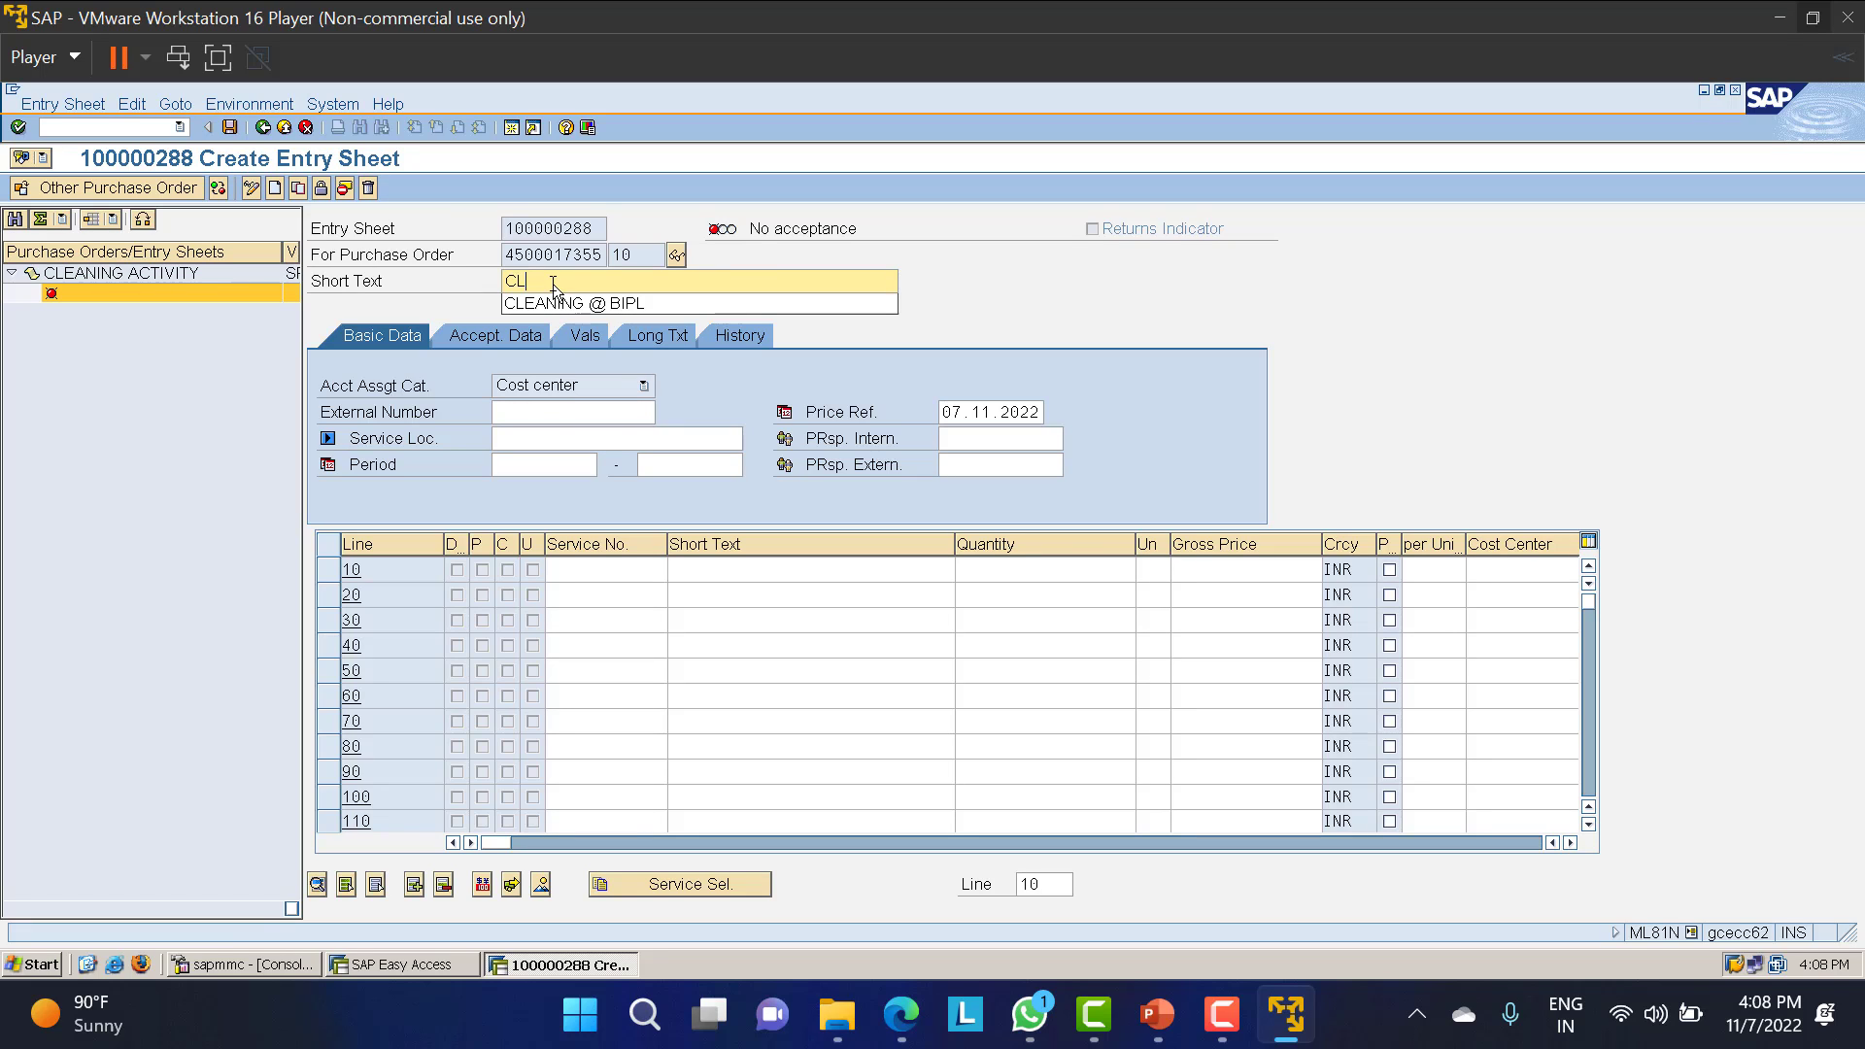
type("EANING A")
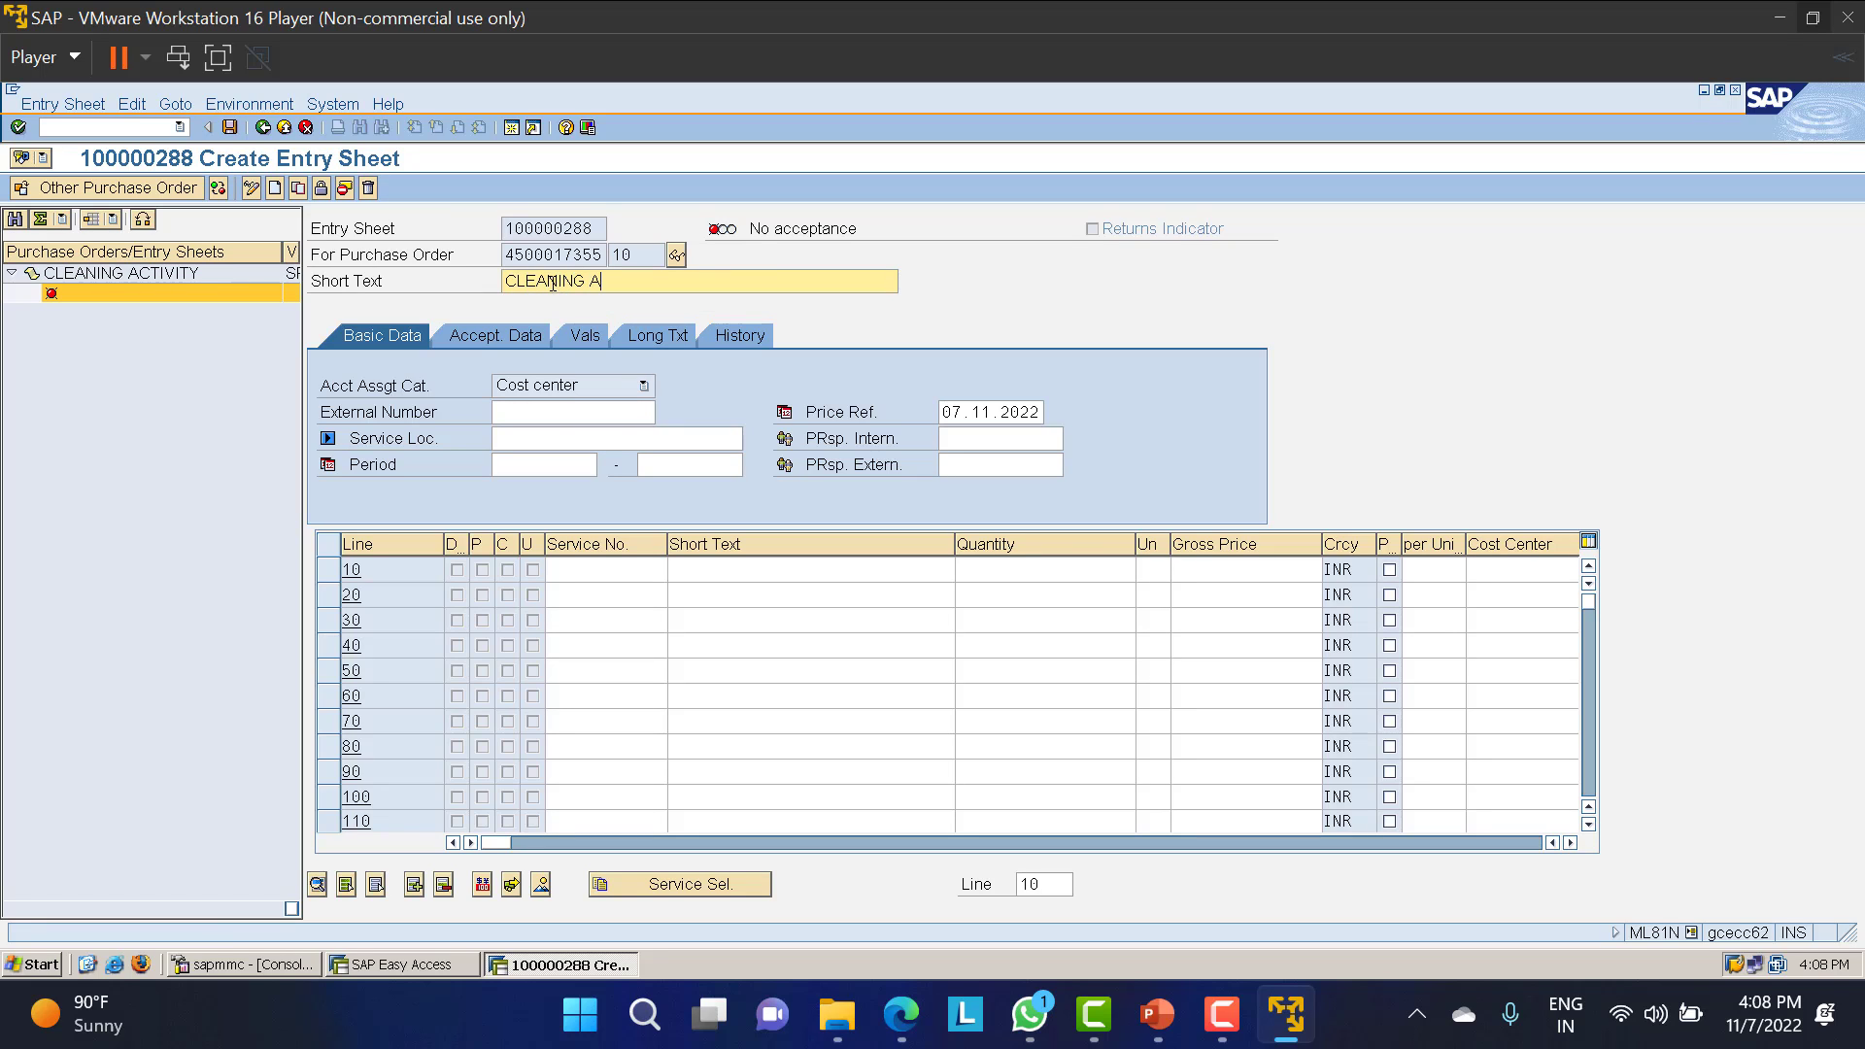
type("CTIVITY")
Adopt the CLEANING ACTIVITY service from the purchase order into the entry sheet and set the sheet to accepted.
left_click(702, 885)
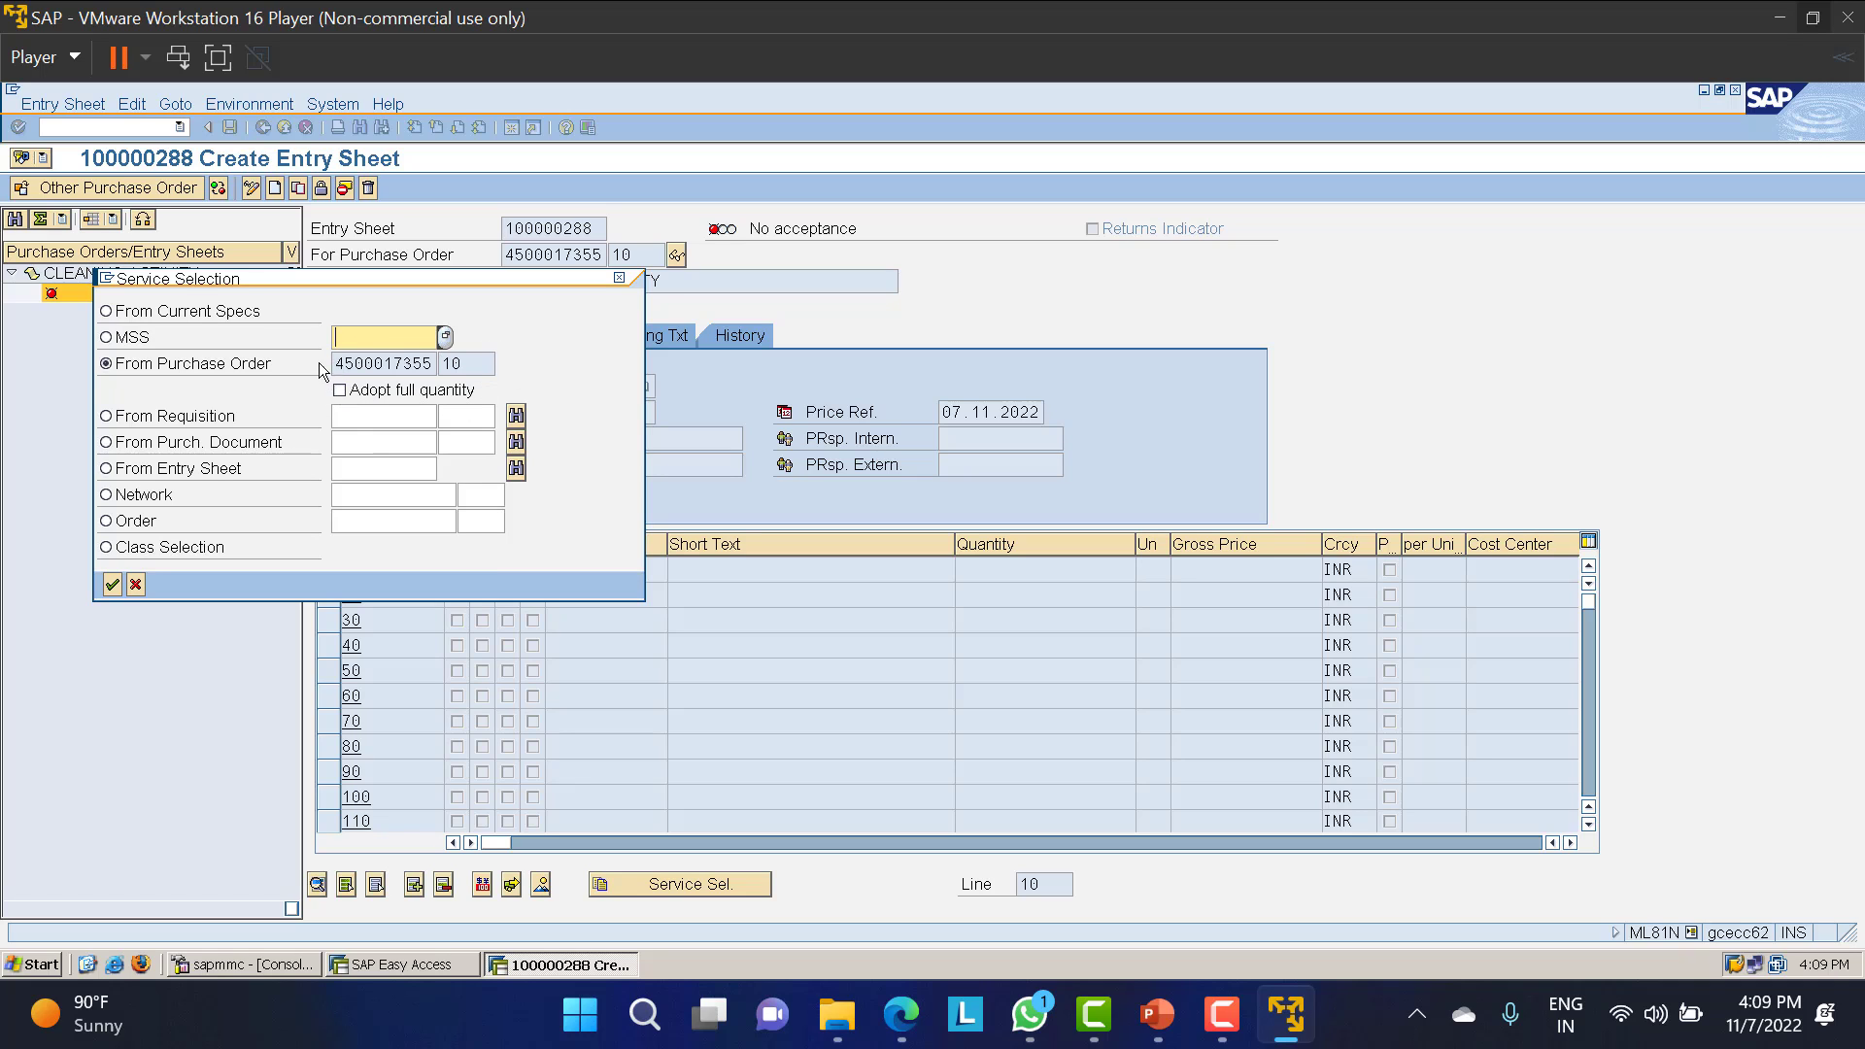
left_click(111, 584)
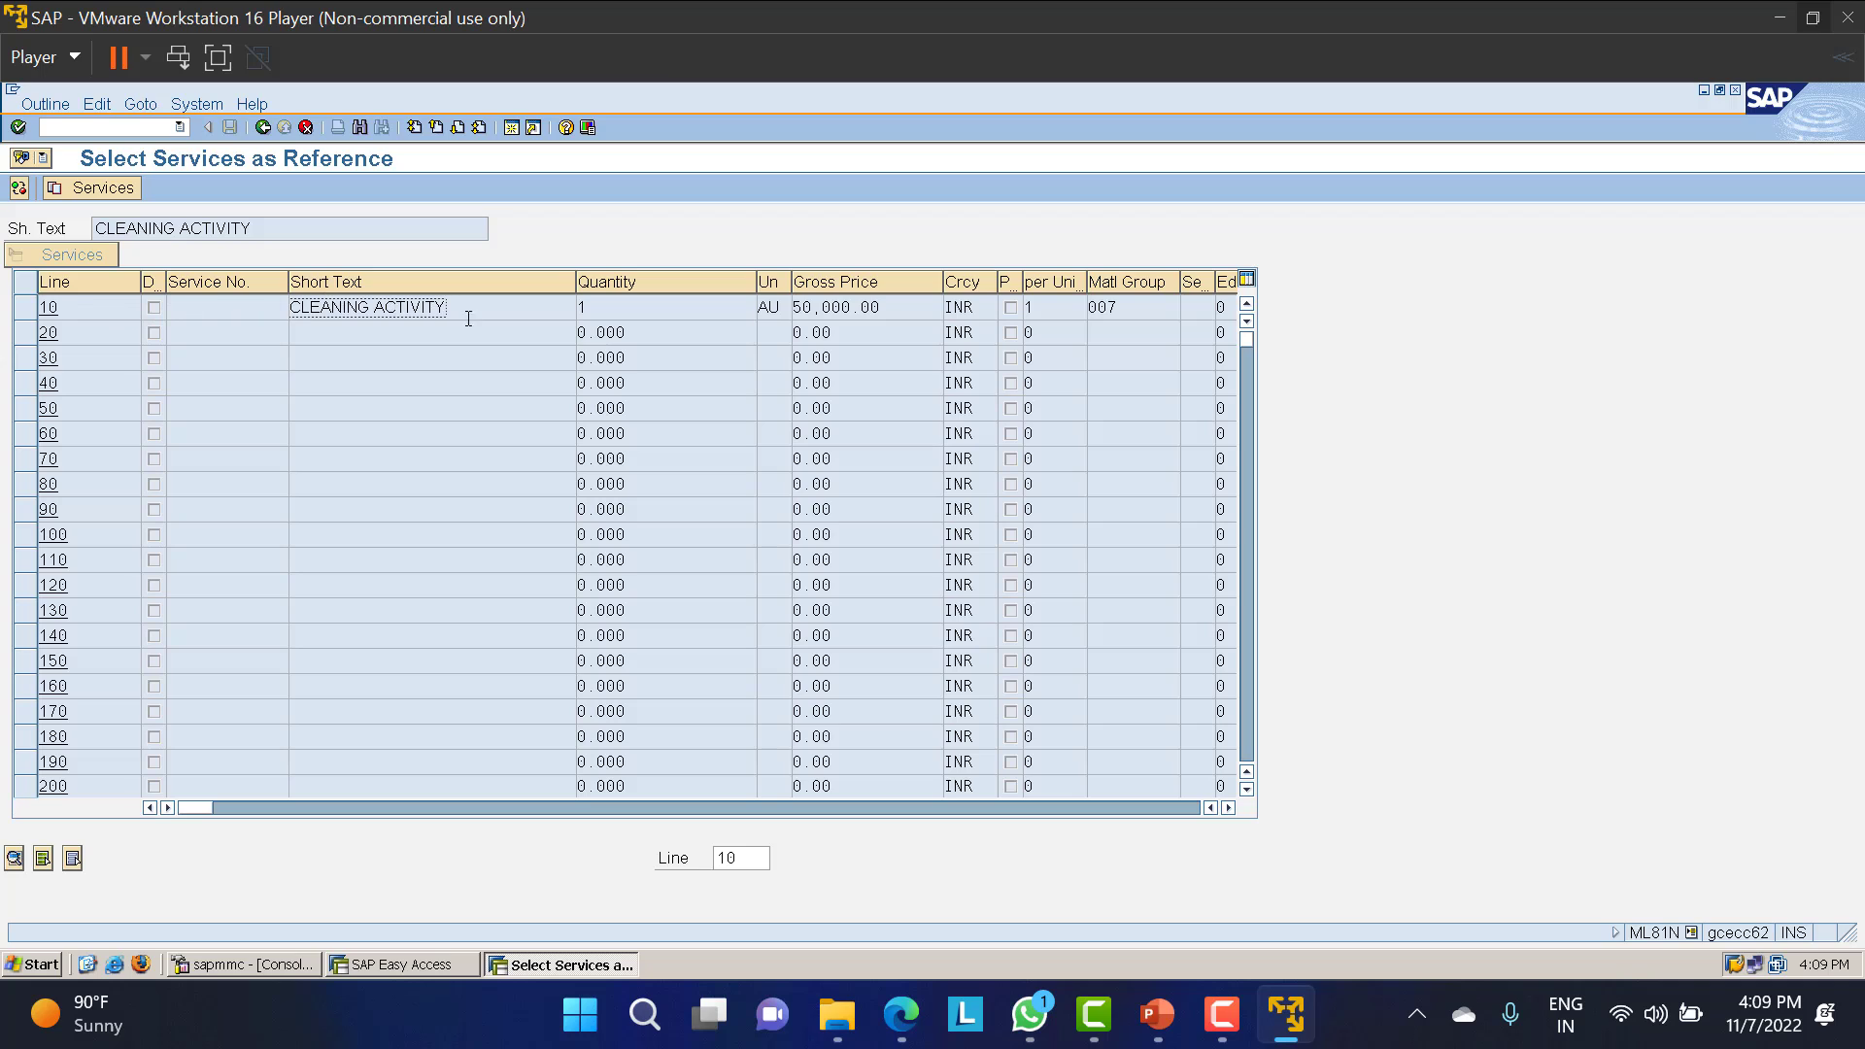
left_click_drag(466, 309, 290, 309)
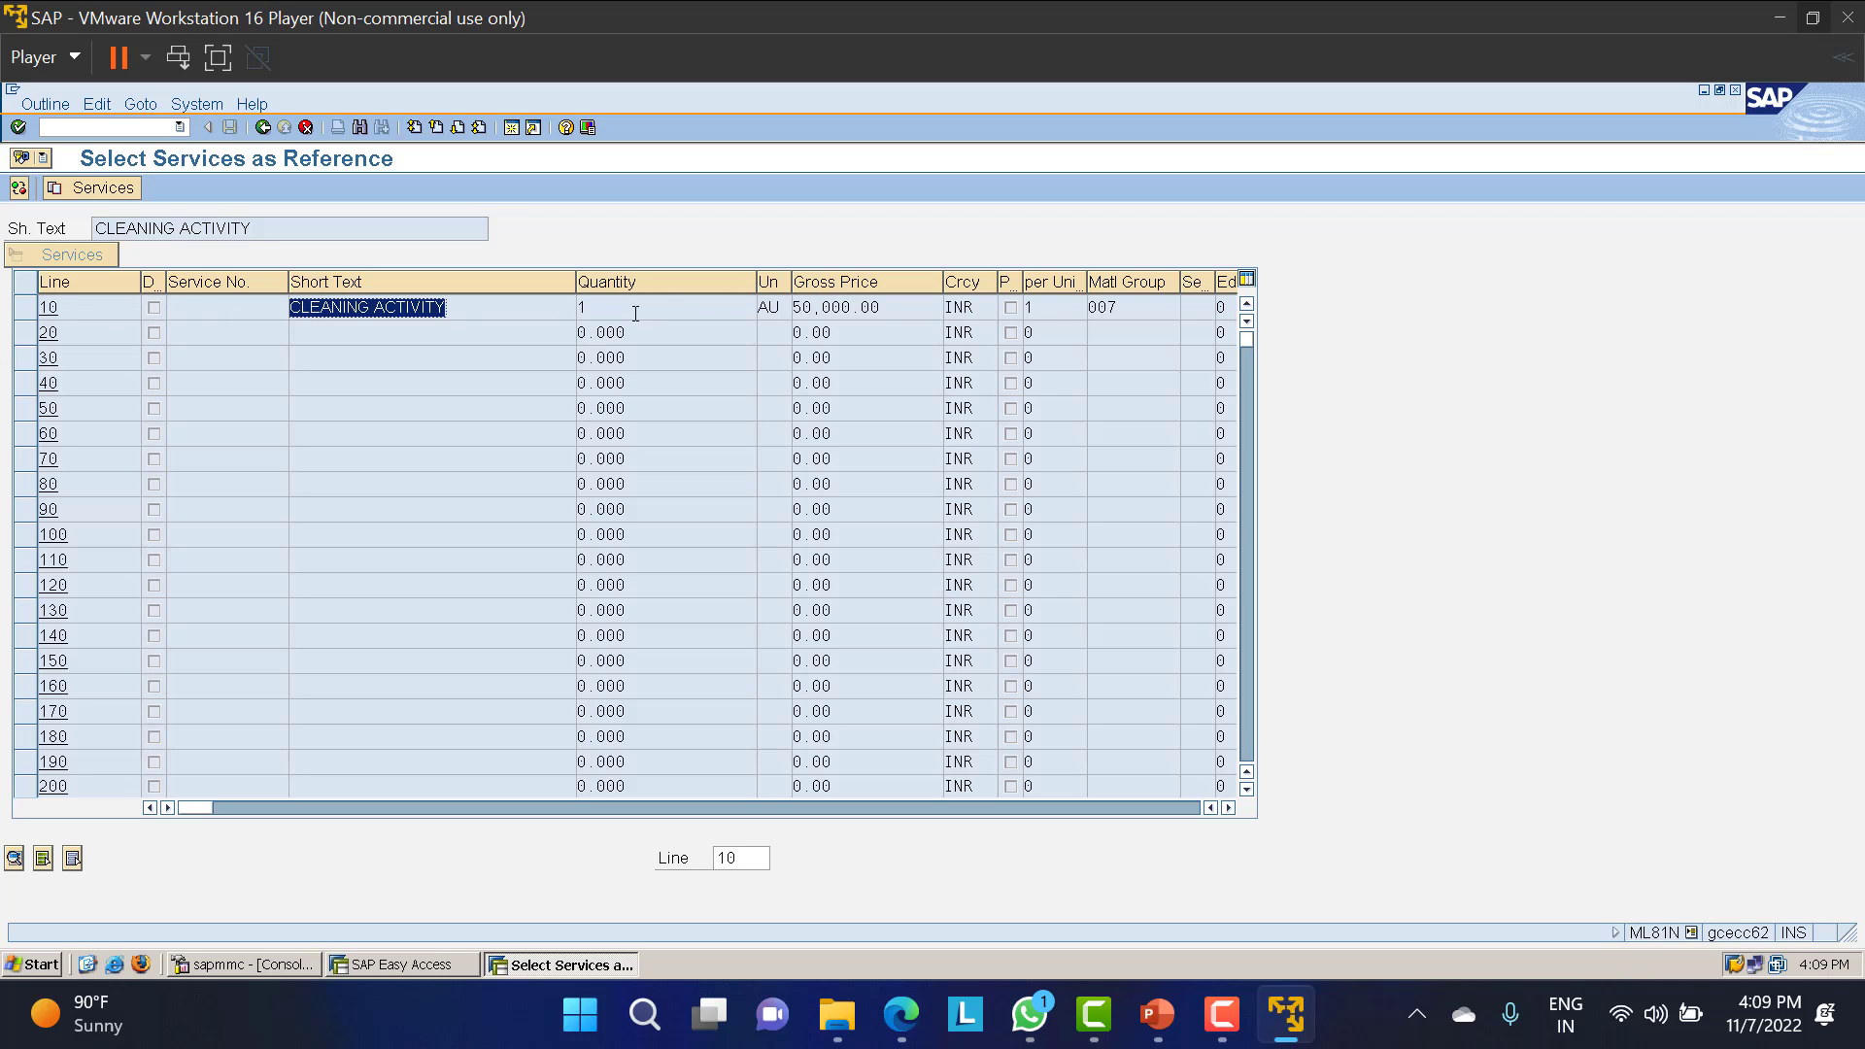
left_click(684, 305)
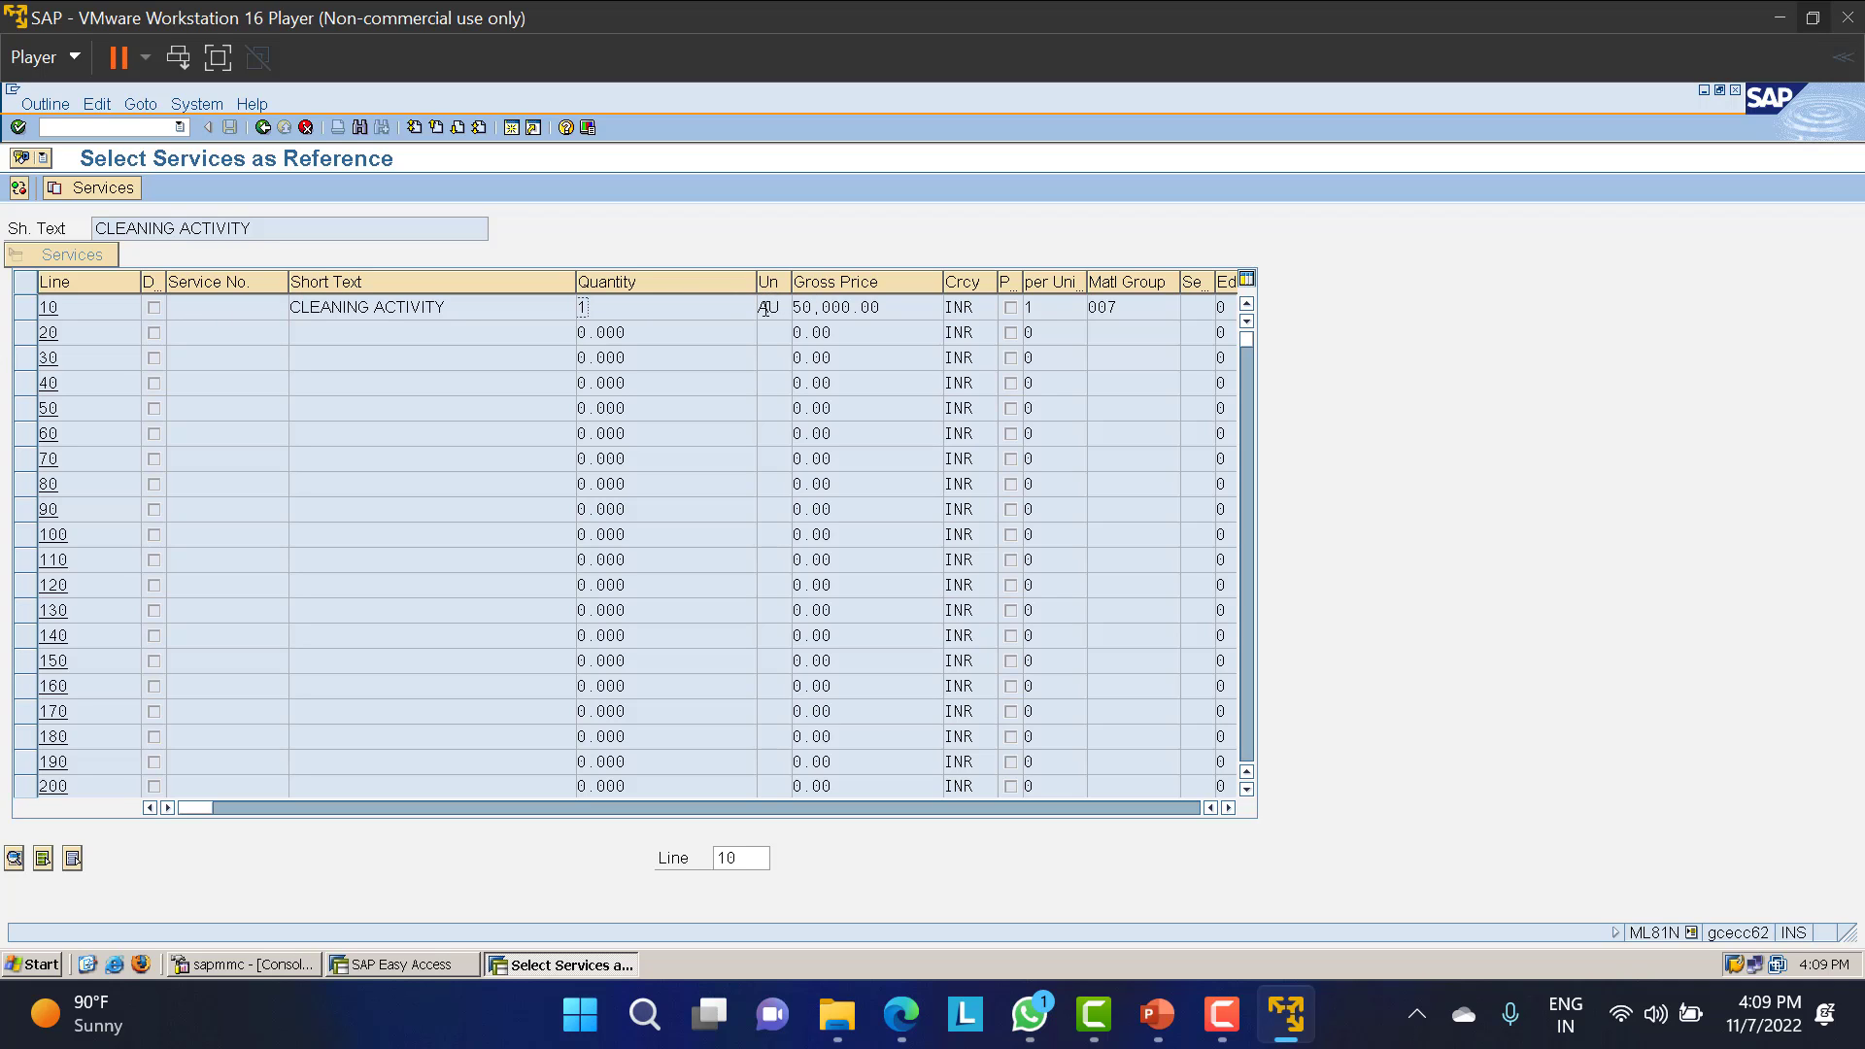
left_click_drag(903, 308, 749, 312)
left_click(86, 190)
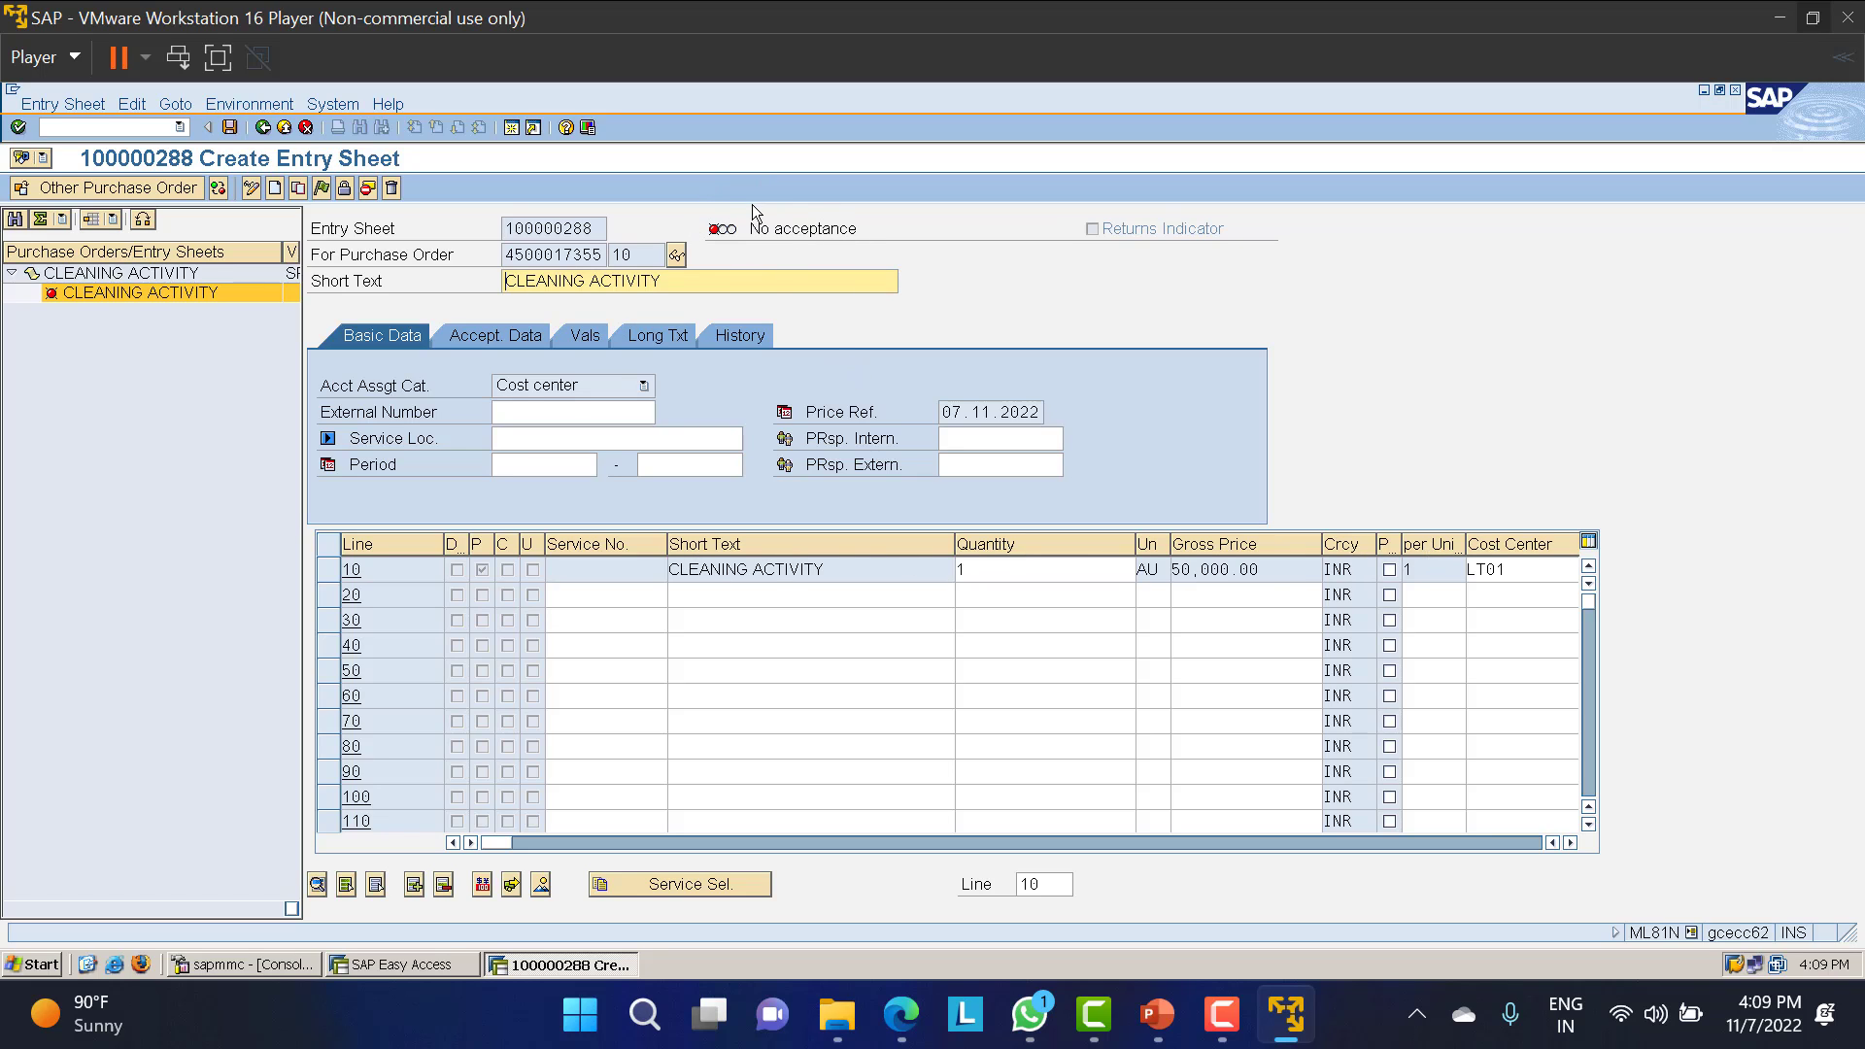
left_click(322, 189)
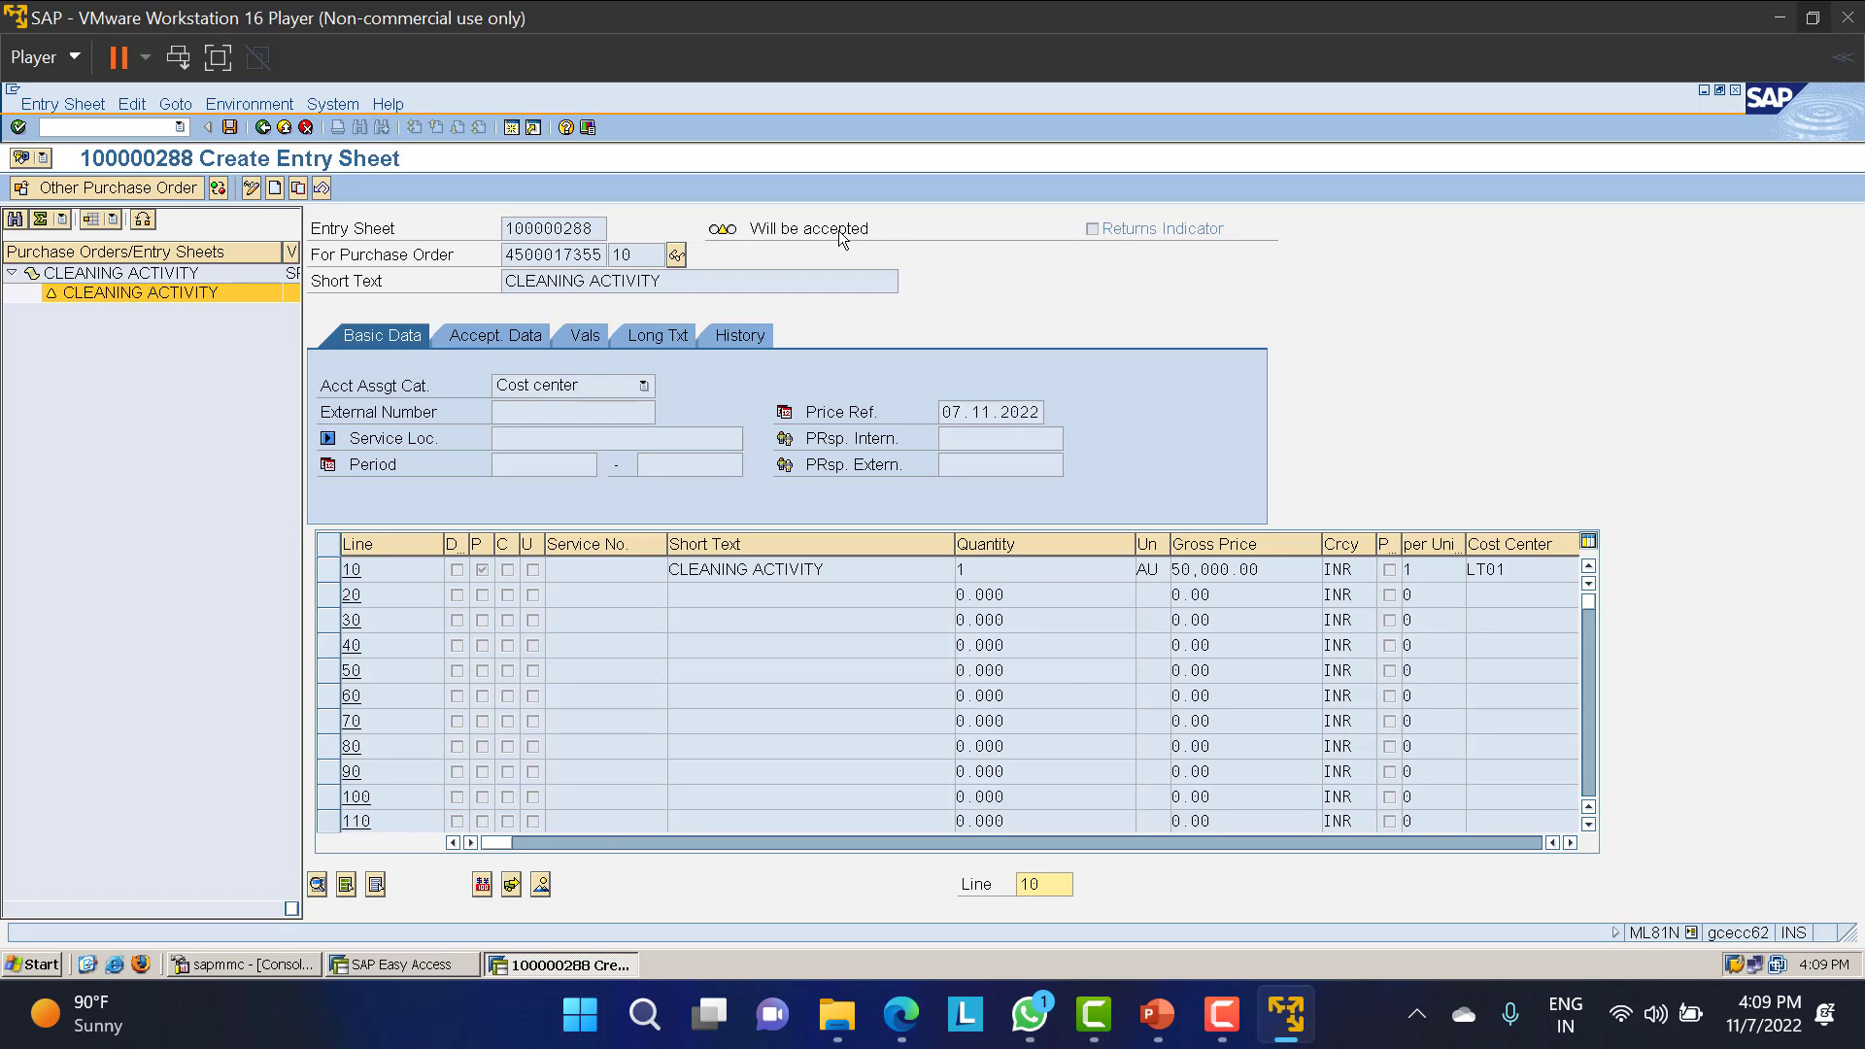
Try to save the accepted entry sheet and examine the error log of its acceptance posting.
left_click(230, 128)
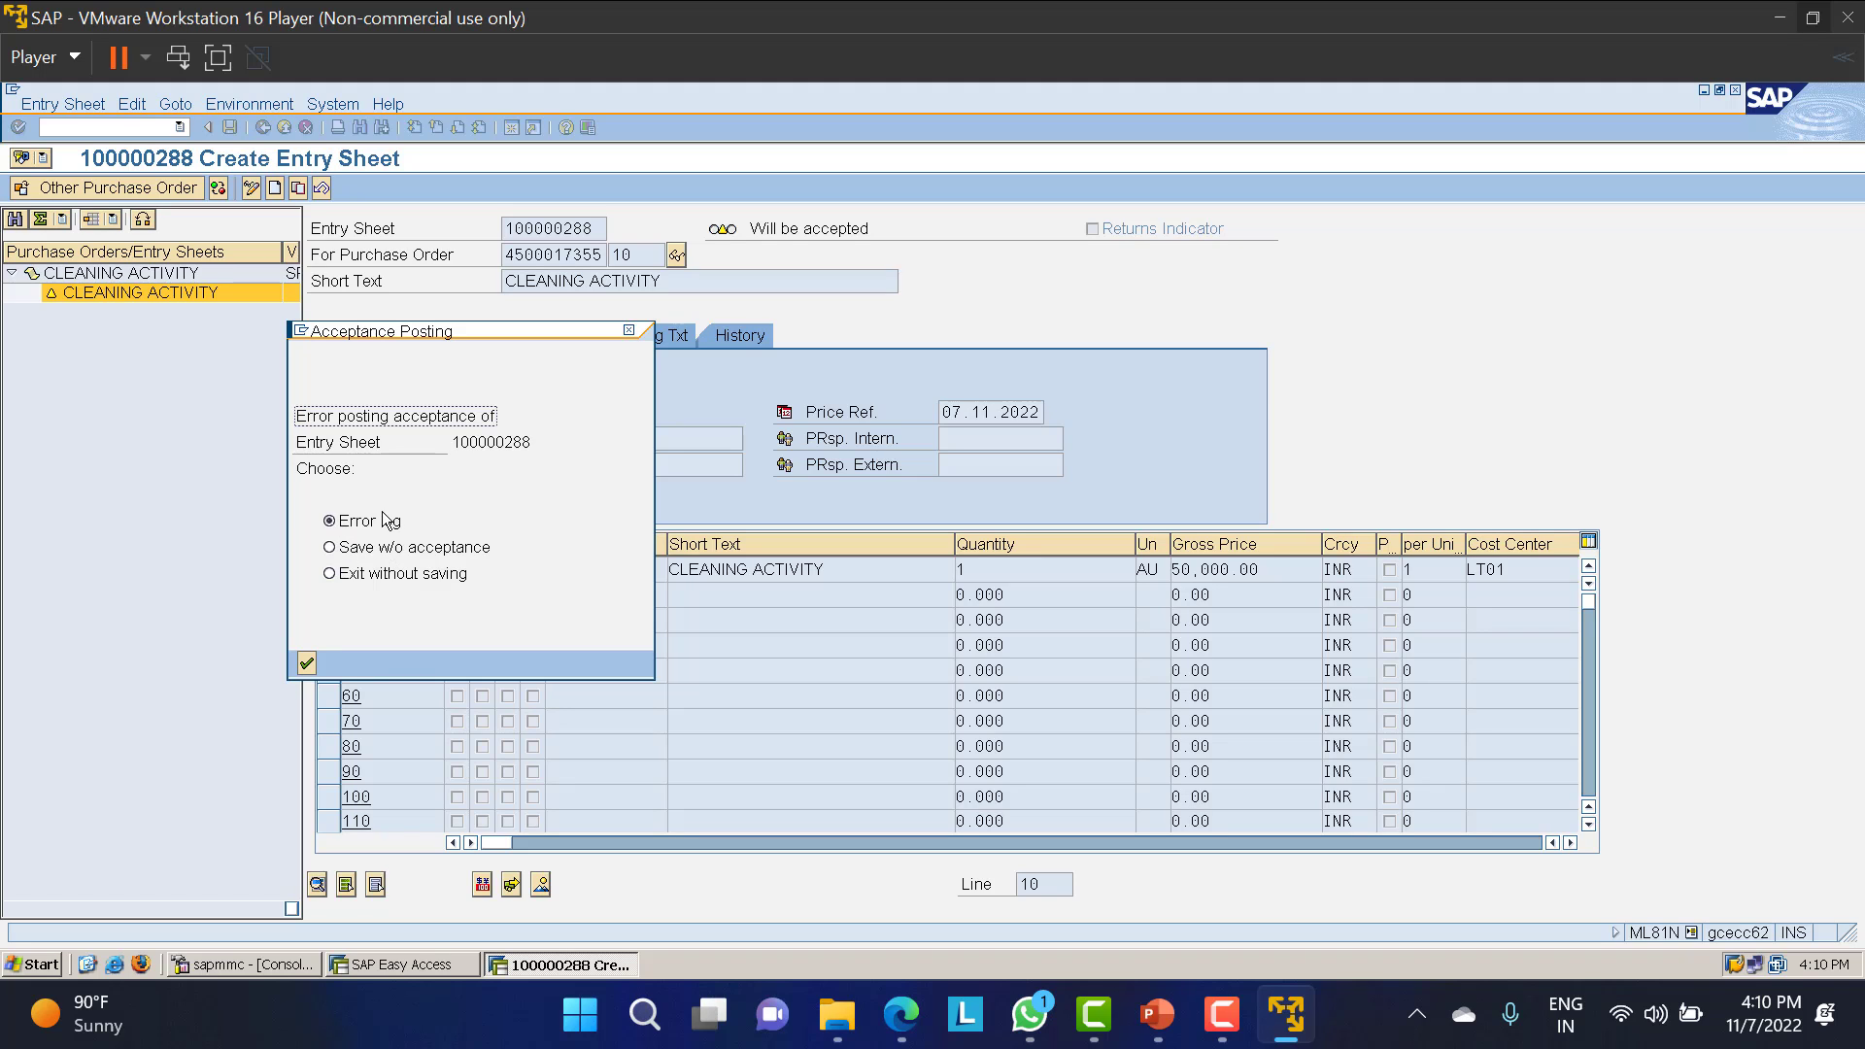
left_click(307, 664)
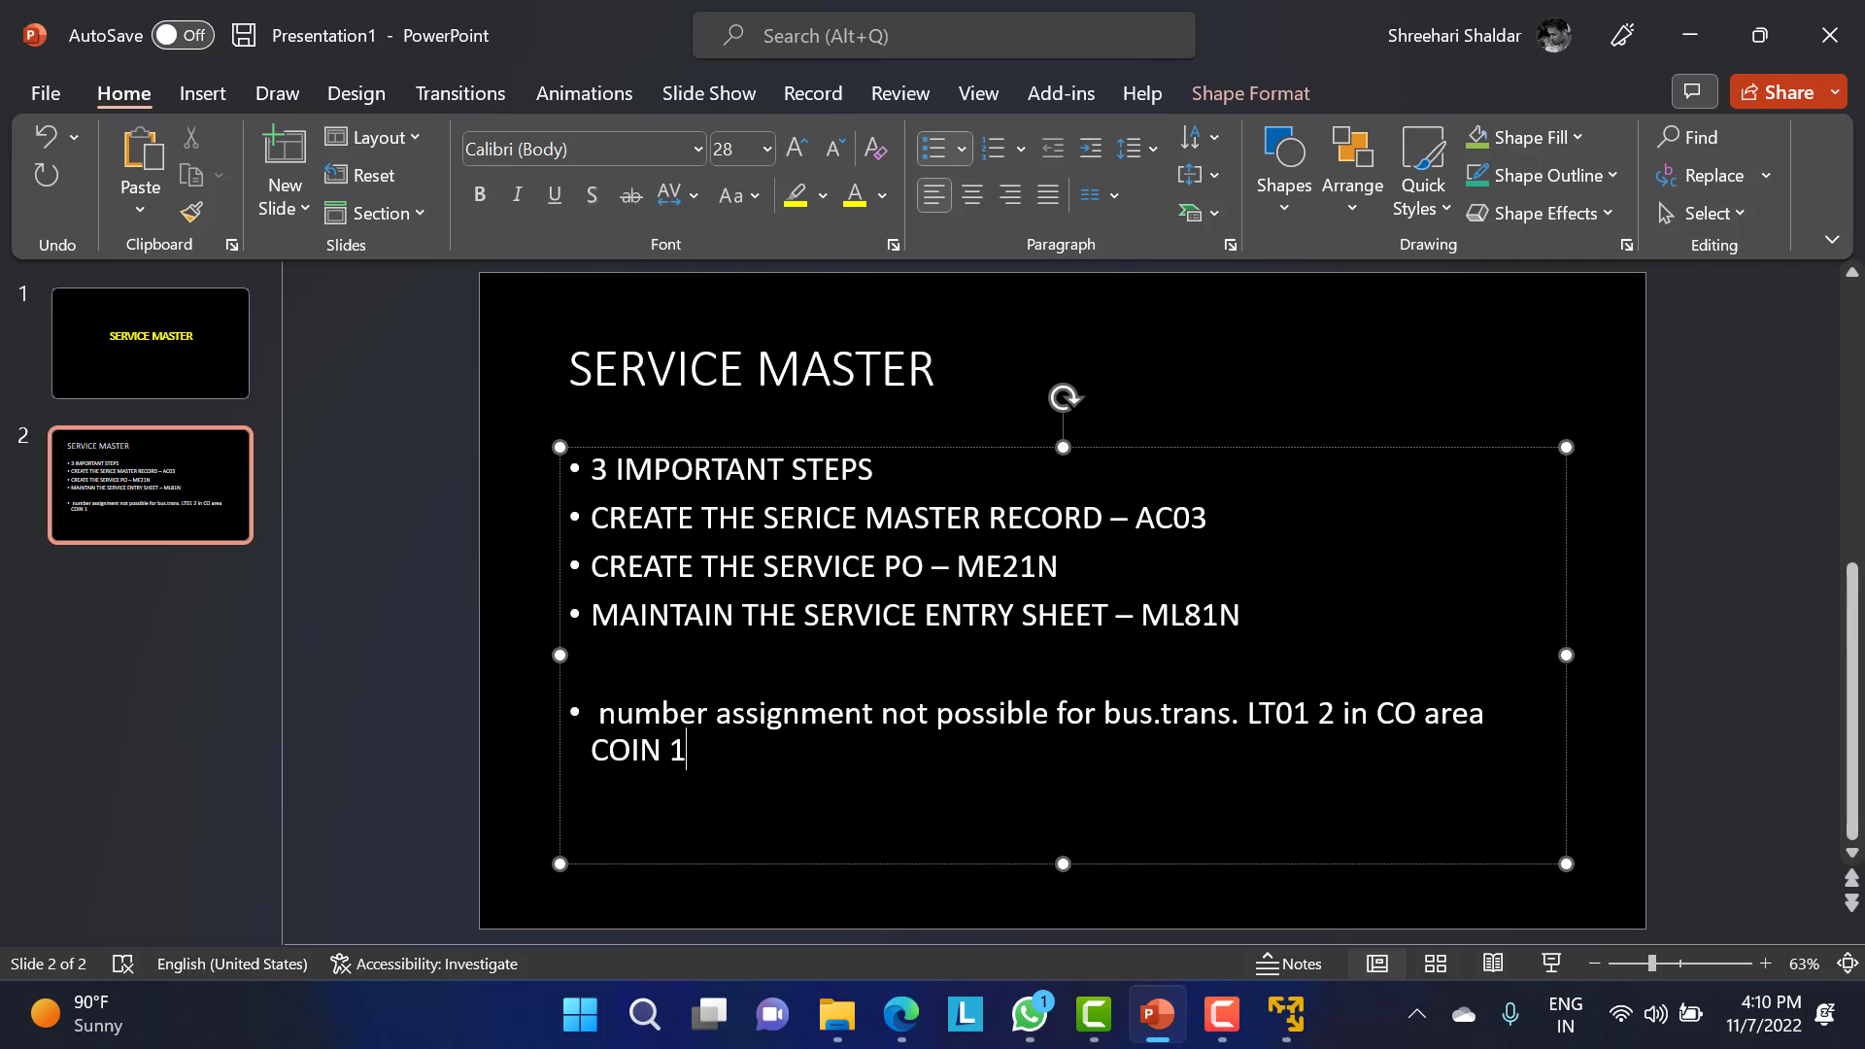
left_click(1285, 1013)
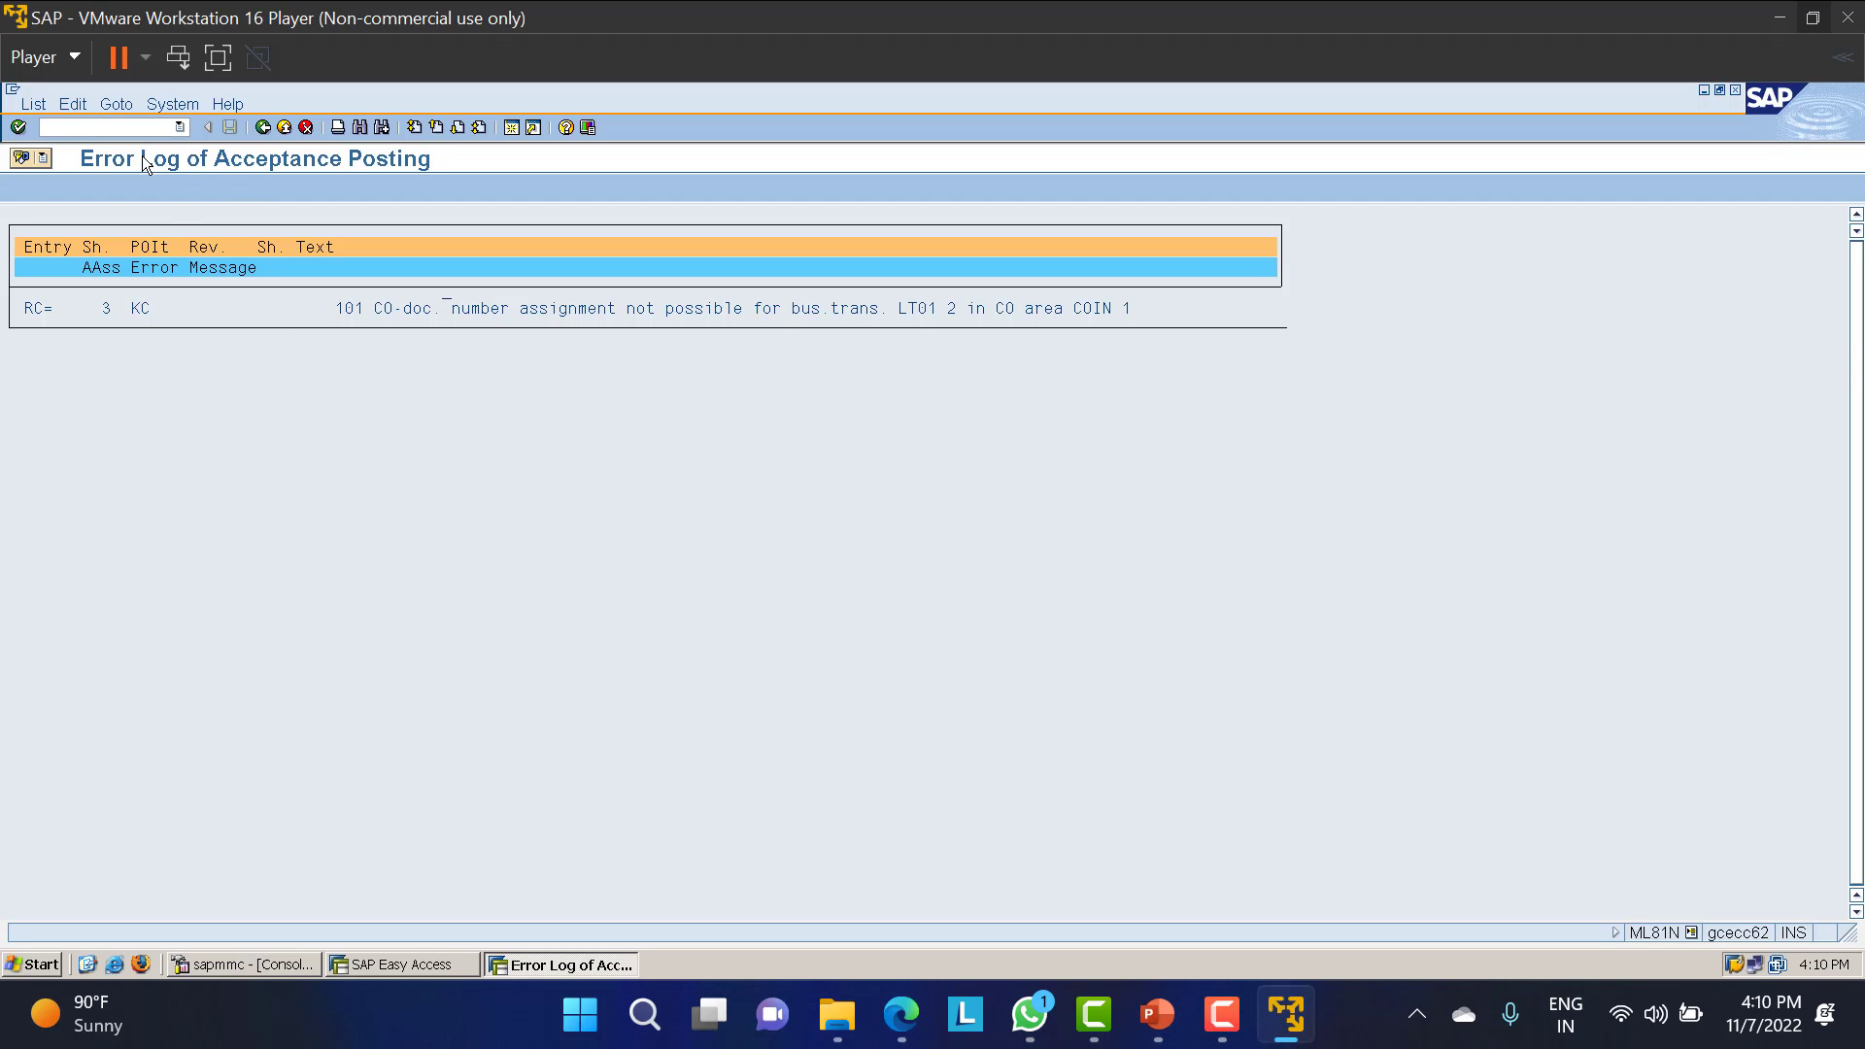
Leave the acceptance error log and exit the entry sheet without saving.
left_click(265, 129)
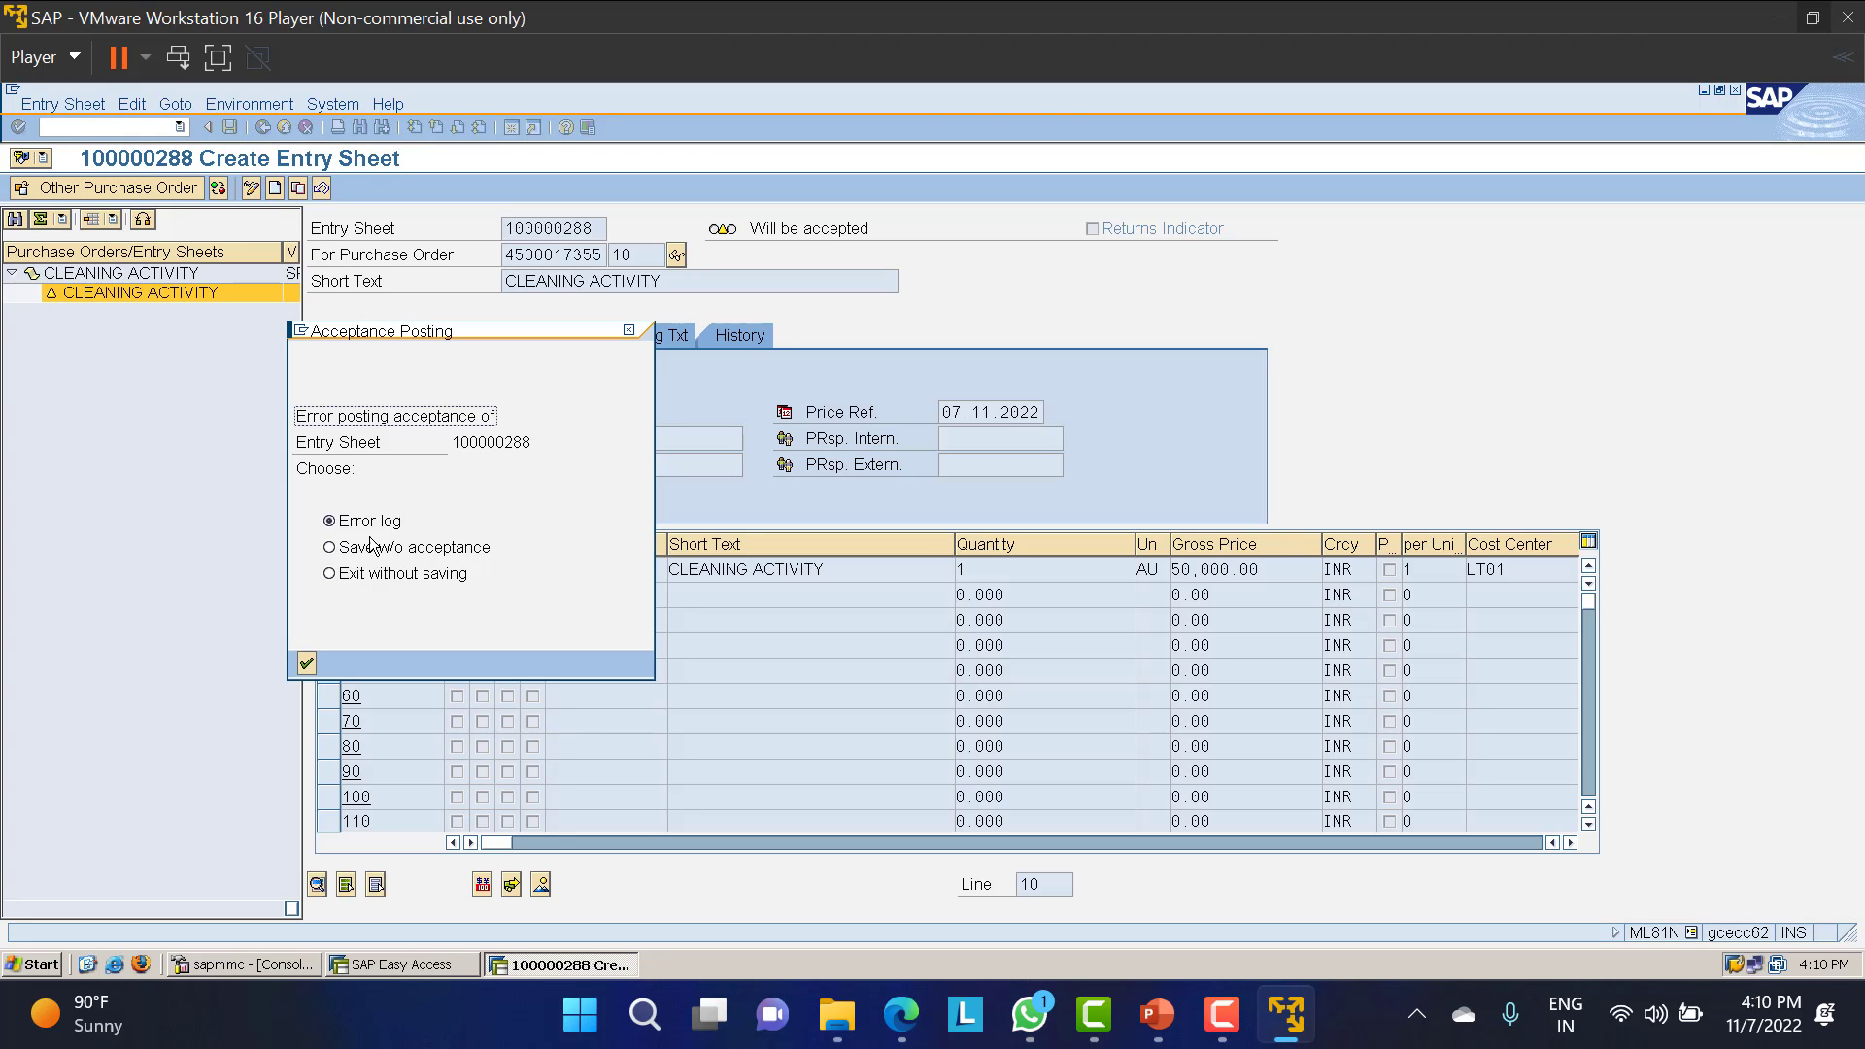
left_click(329, 574)
left_click(307, 665)
left_click(360, 523)
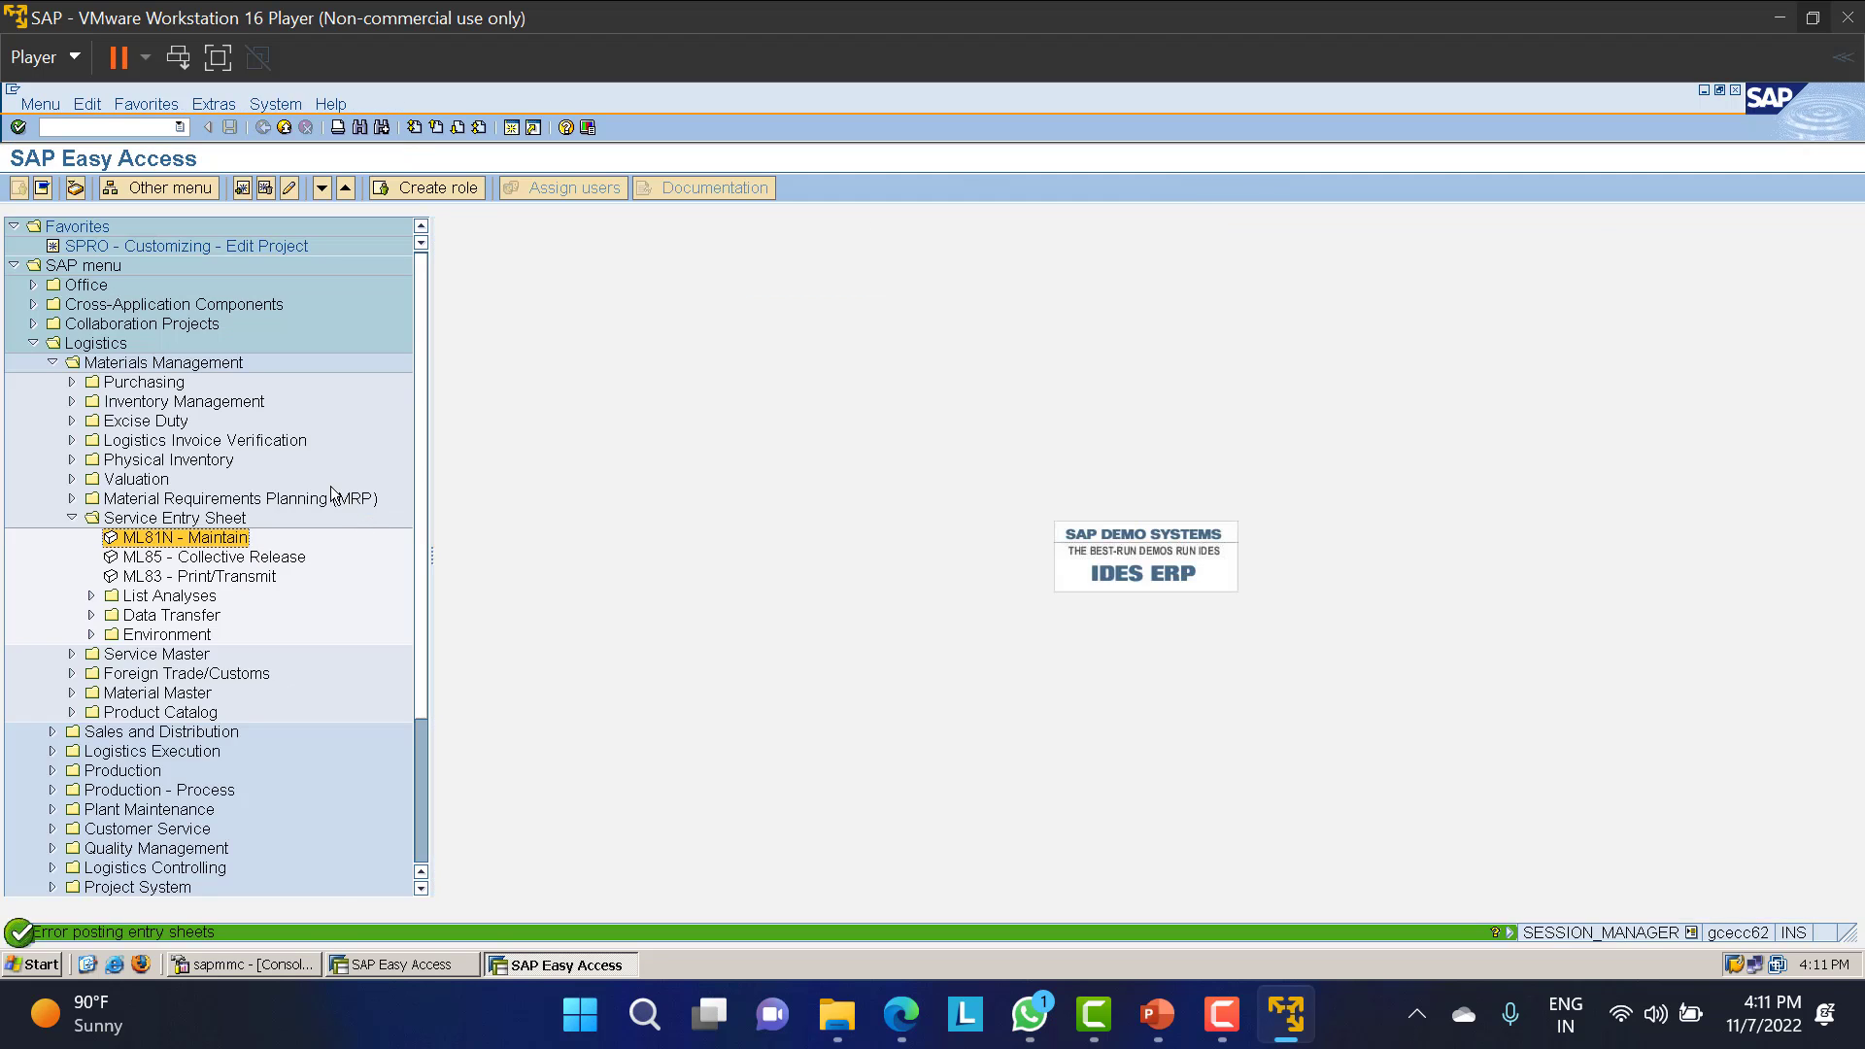
Run SPRO and open Maintain Number Ranges for Controlling Documents under Controlling, General Controlling, Organization in the SAP Reference IMG.
left_click(109, 129)
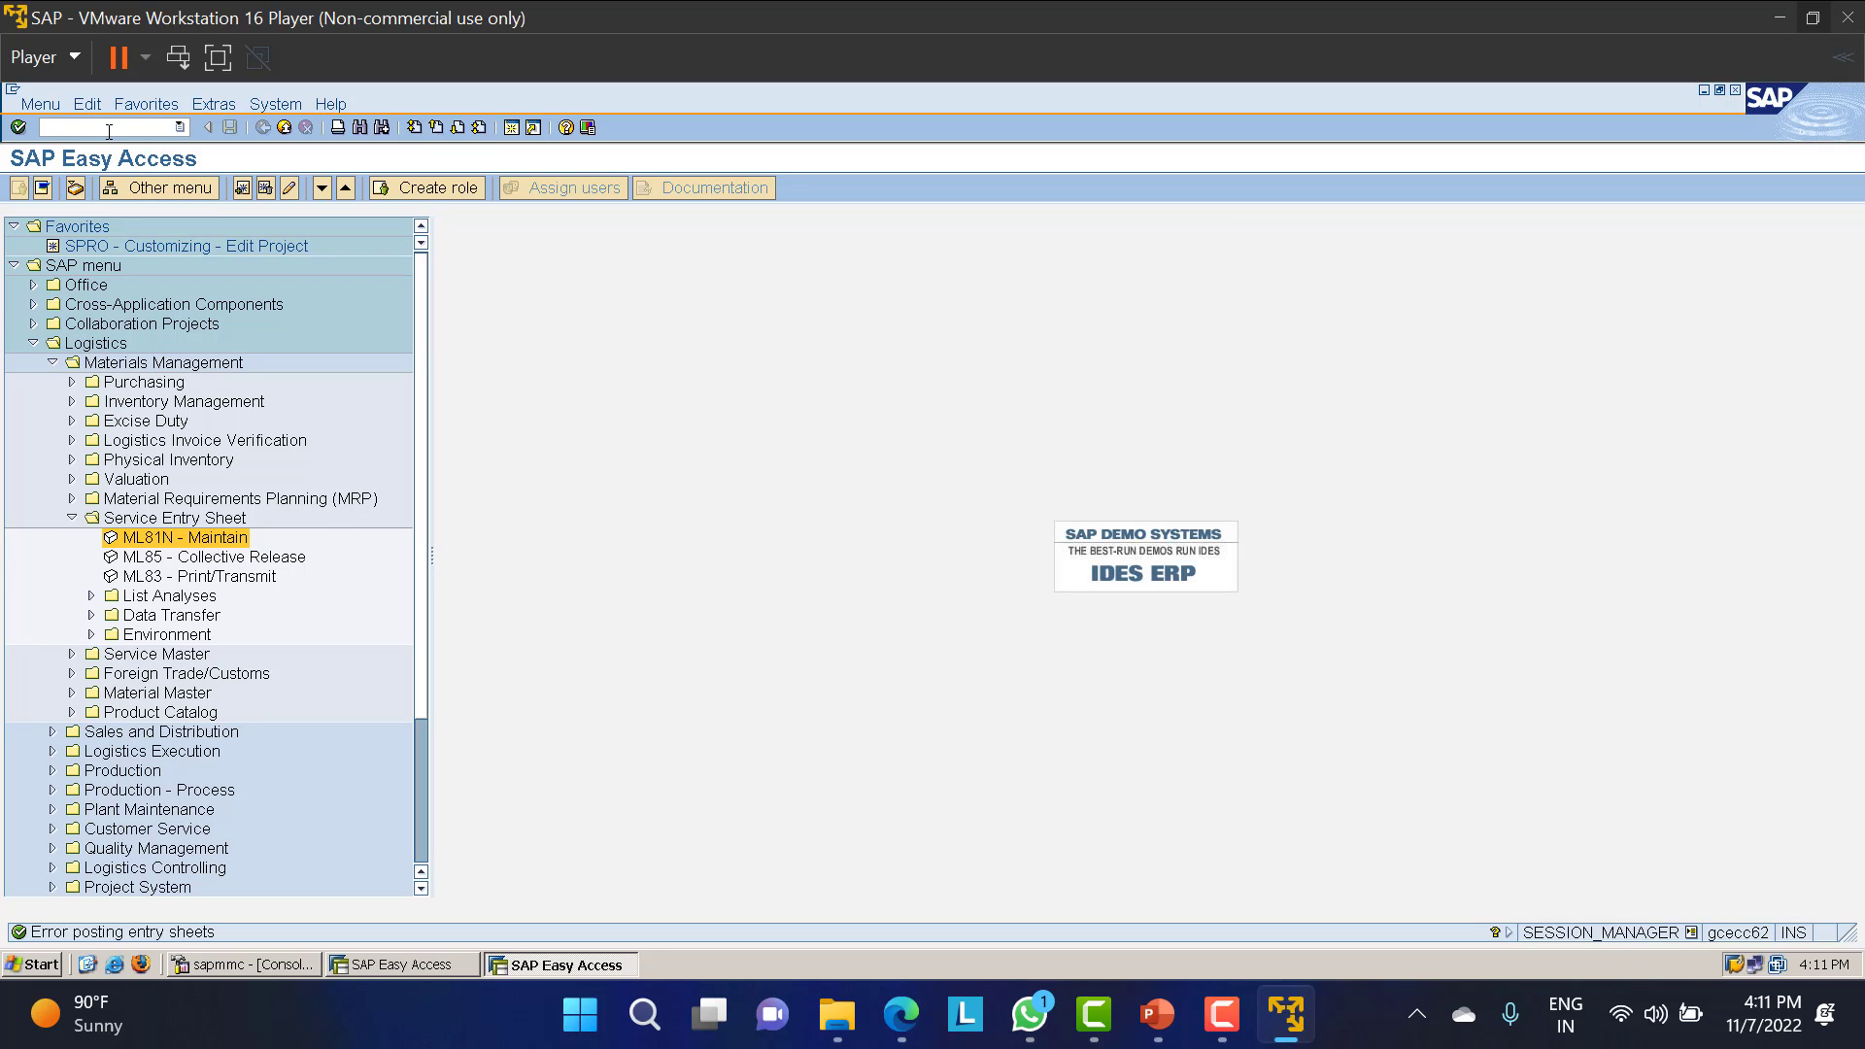
type("spro")
key("Return")
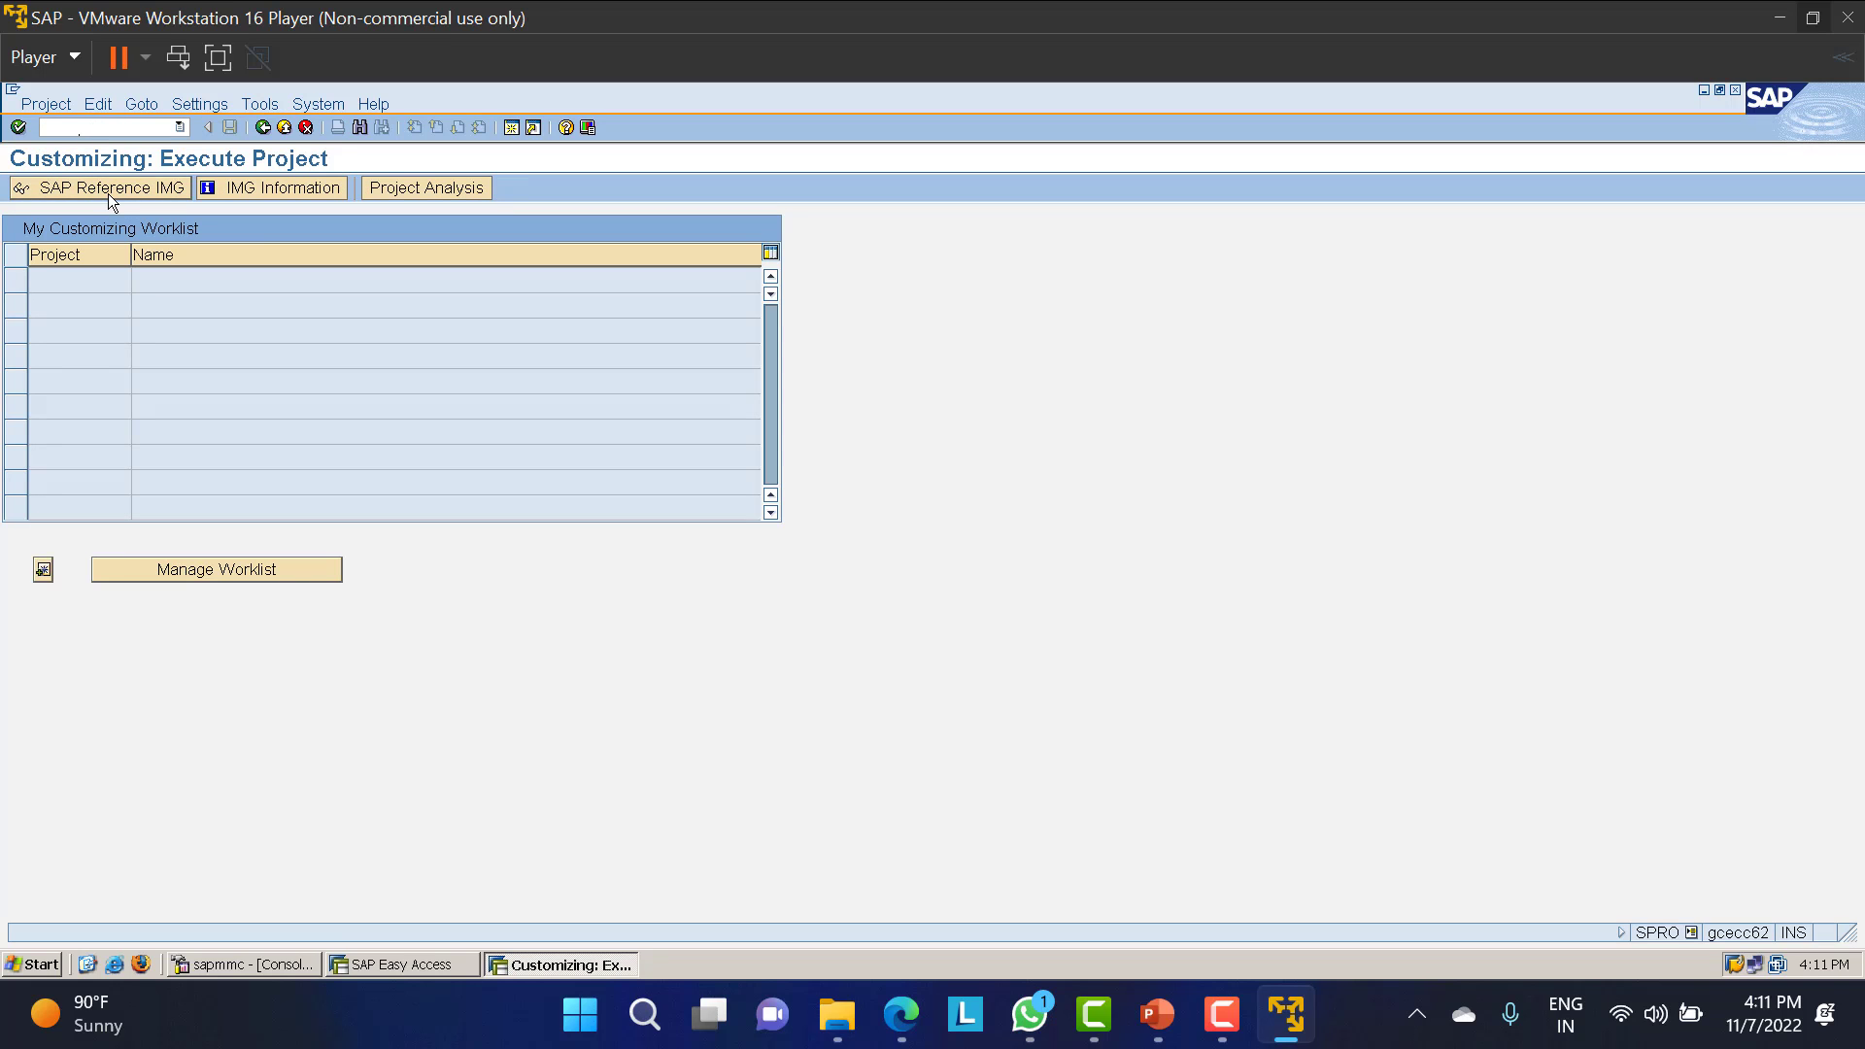
left_click(108, 194)
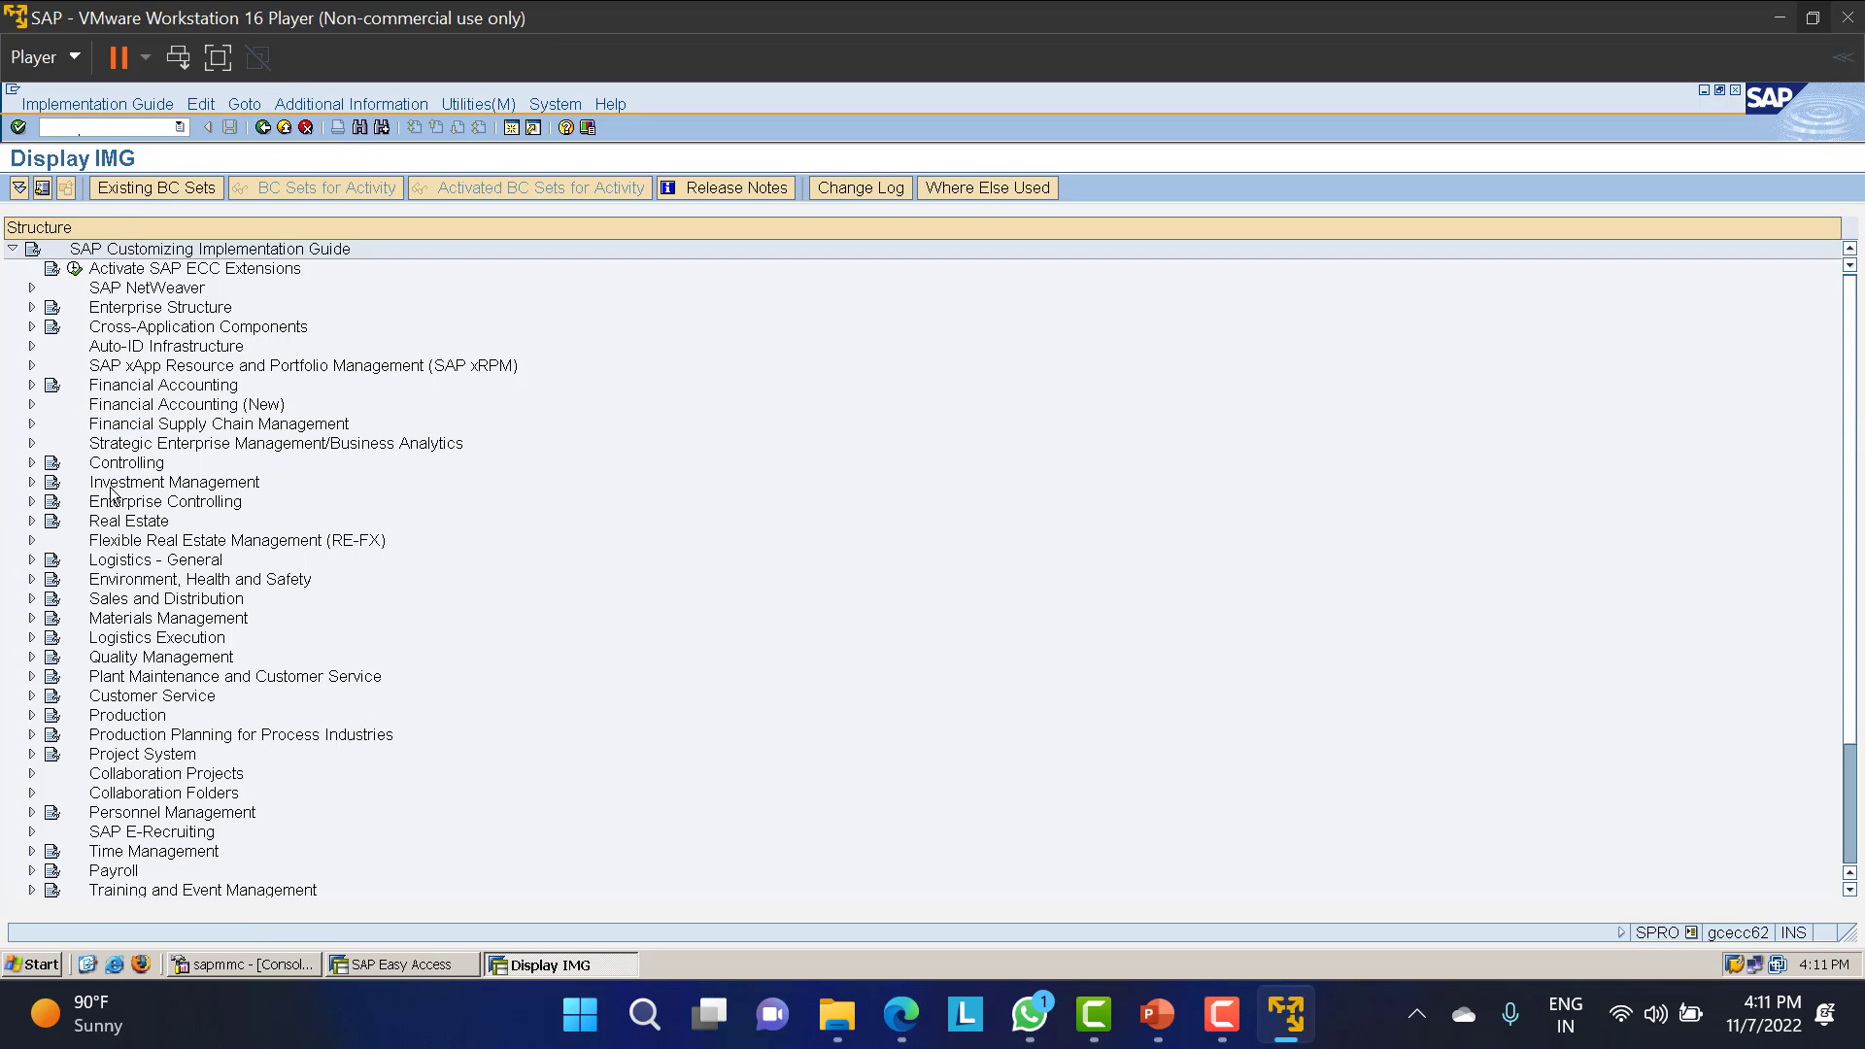
left_click(31, 464)
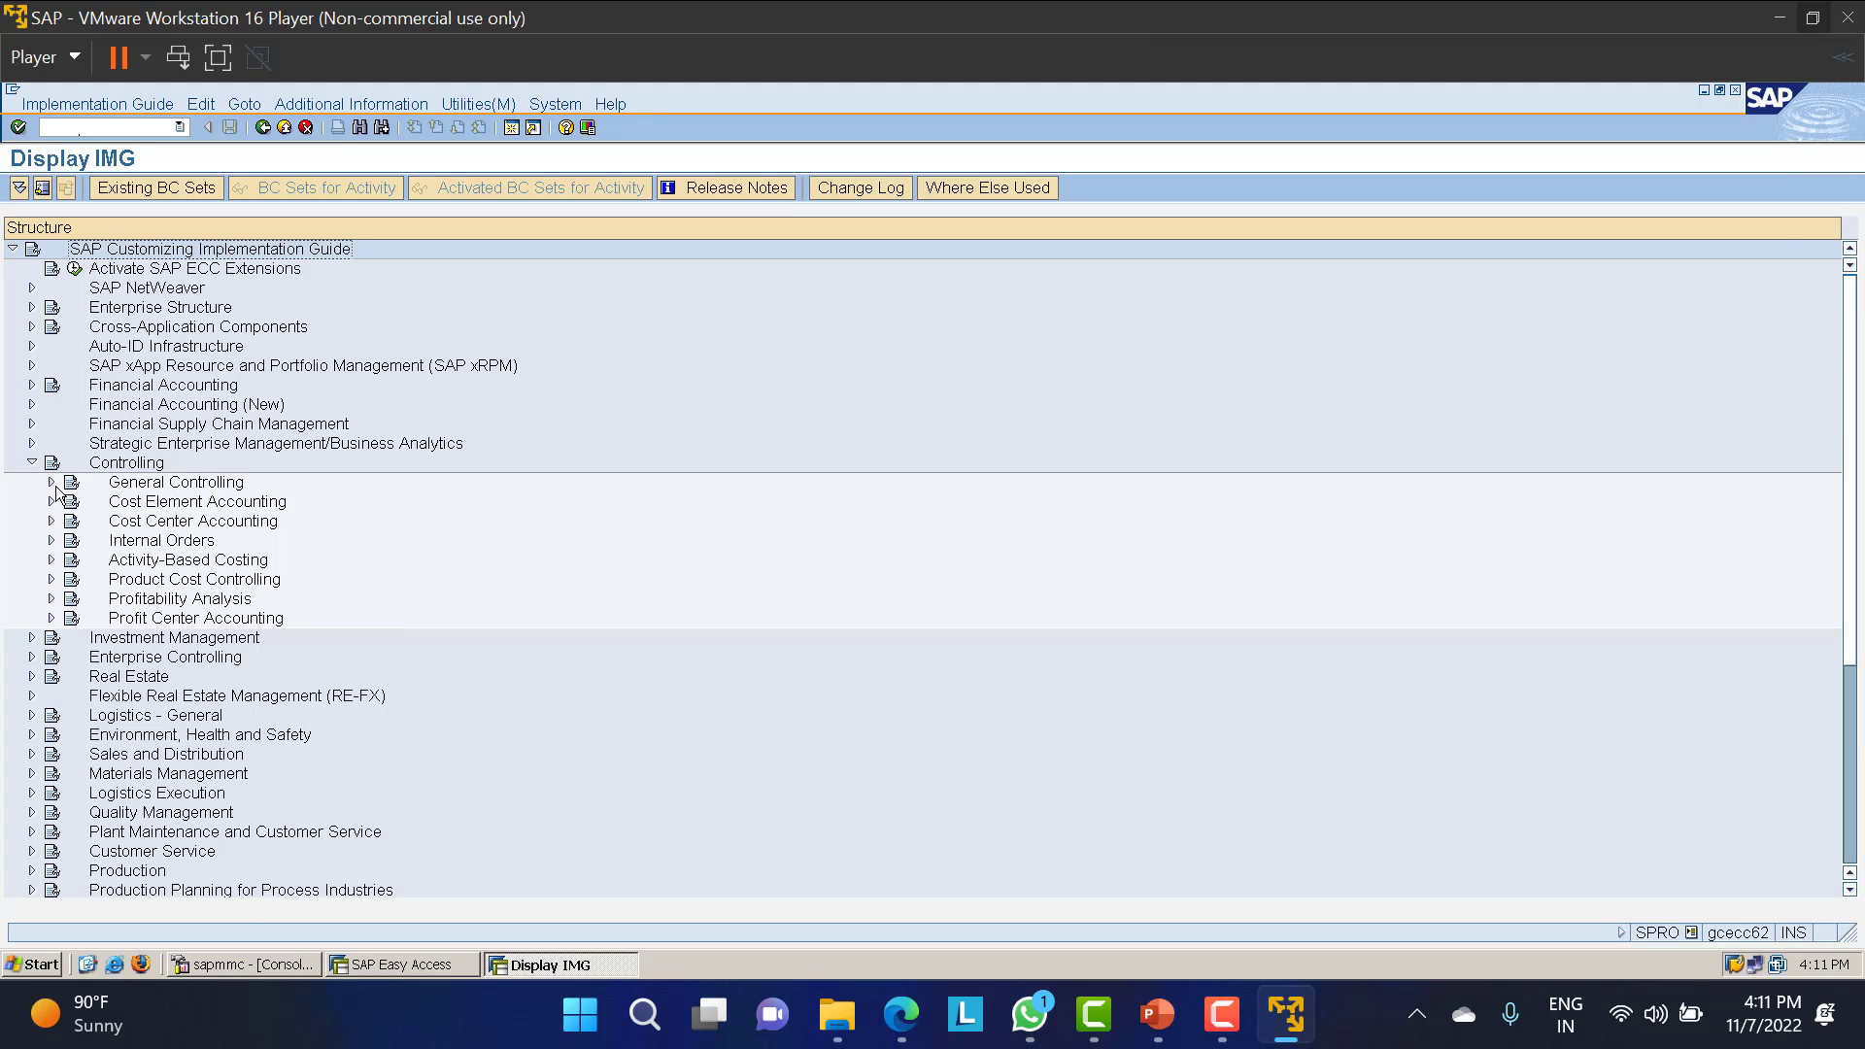
left_click(51, 483)
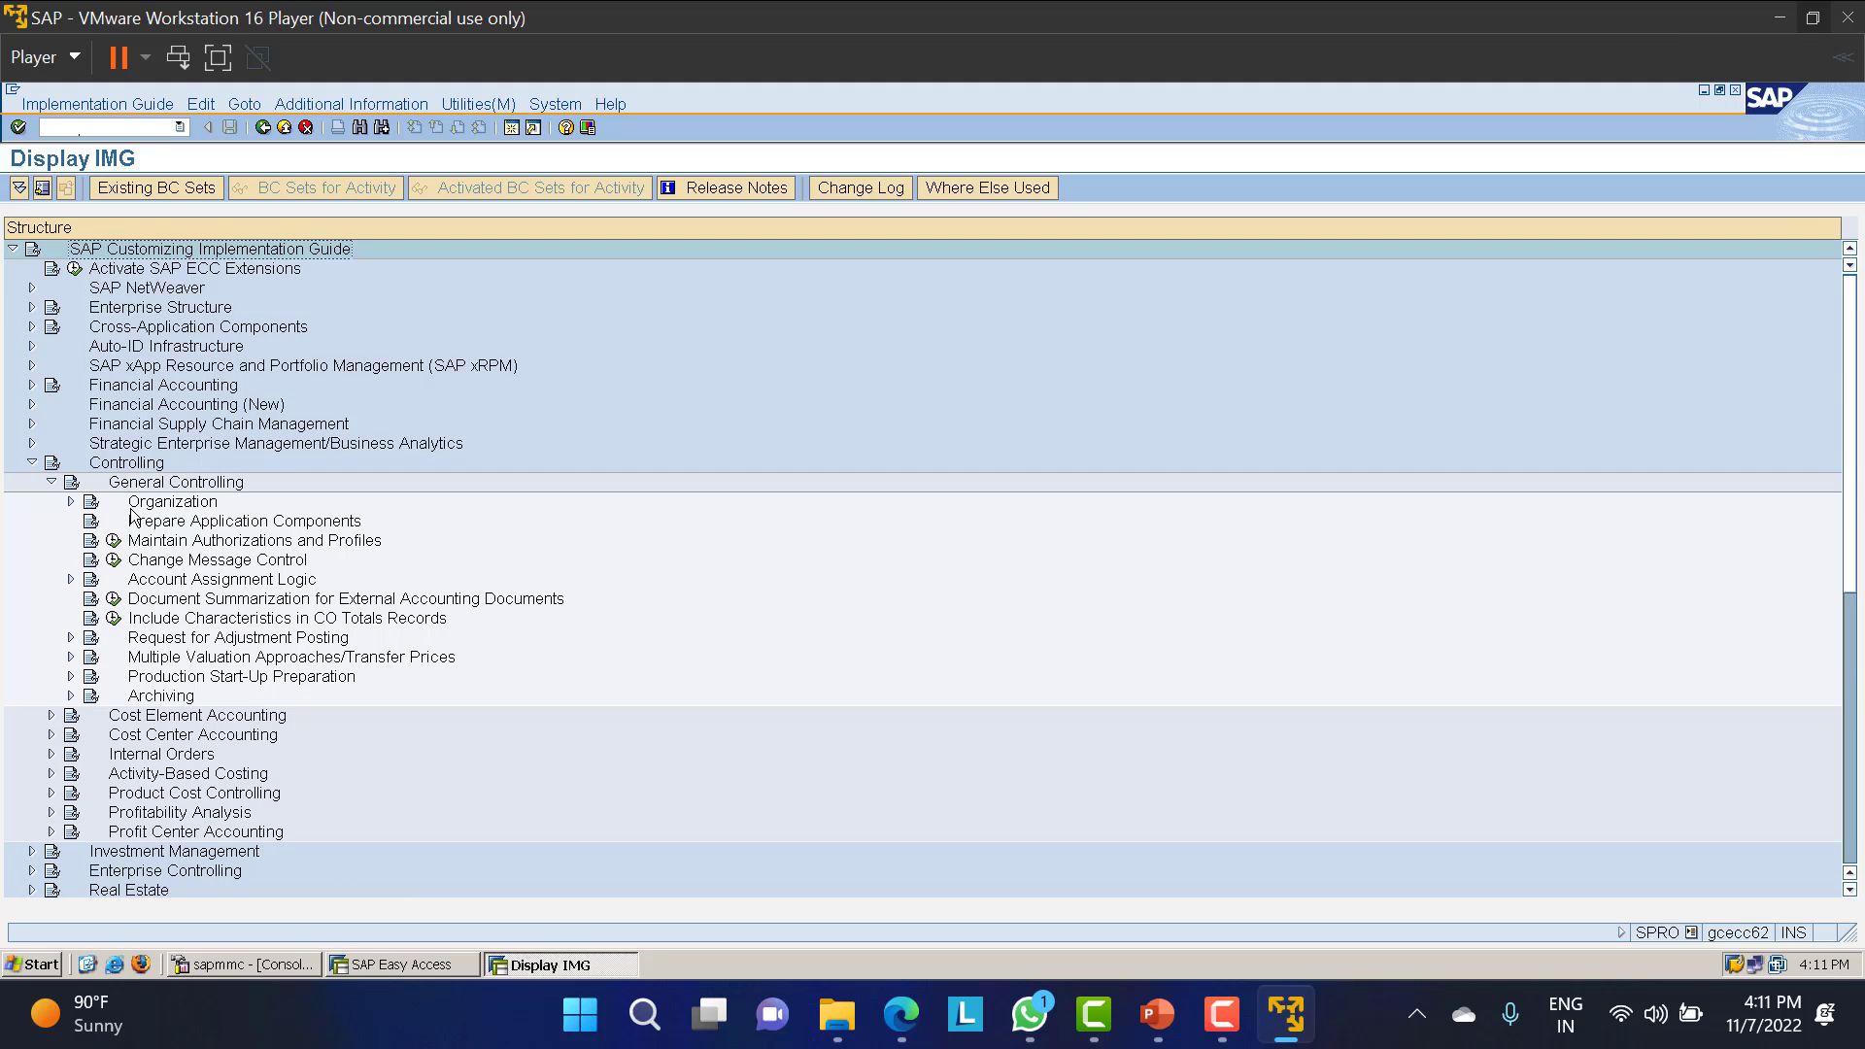
left_click(71, 501)
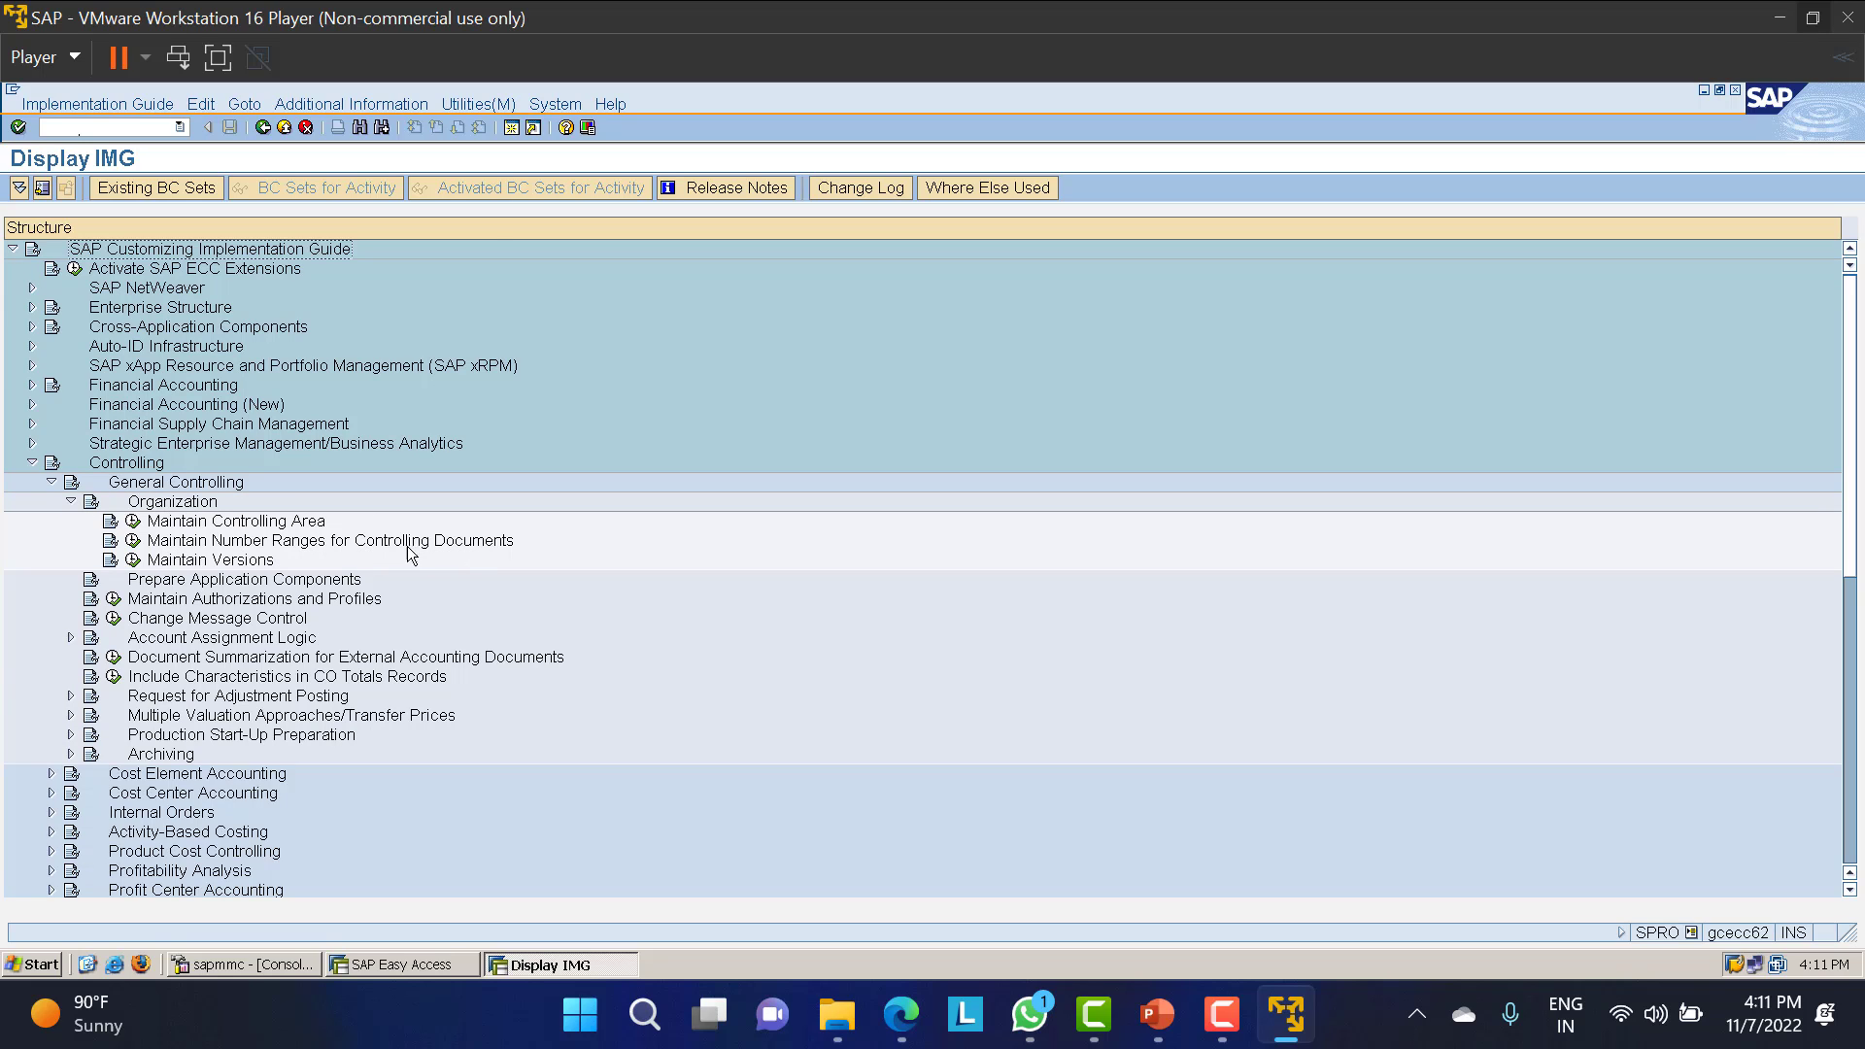
left_click(133, 541)
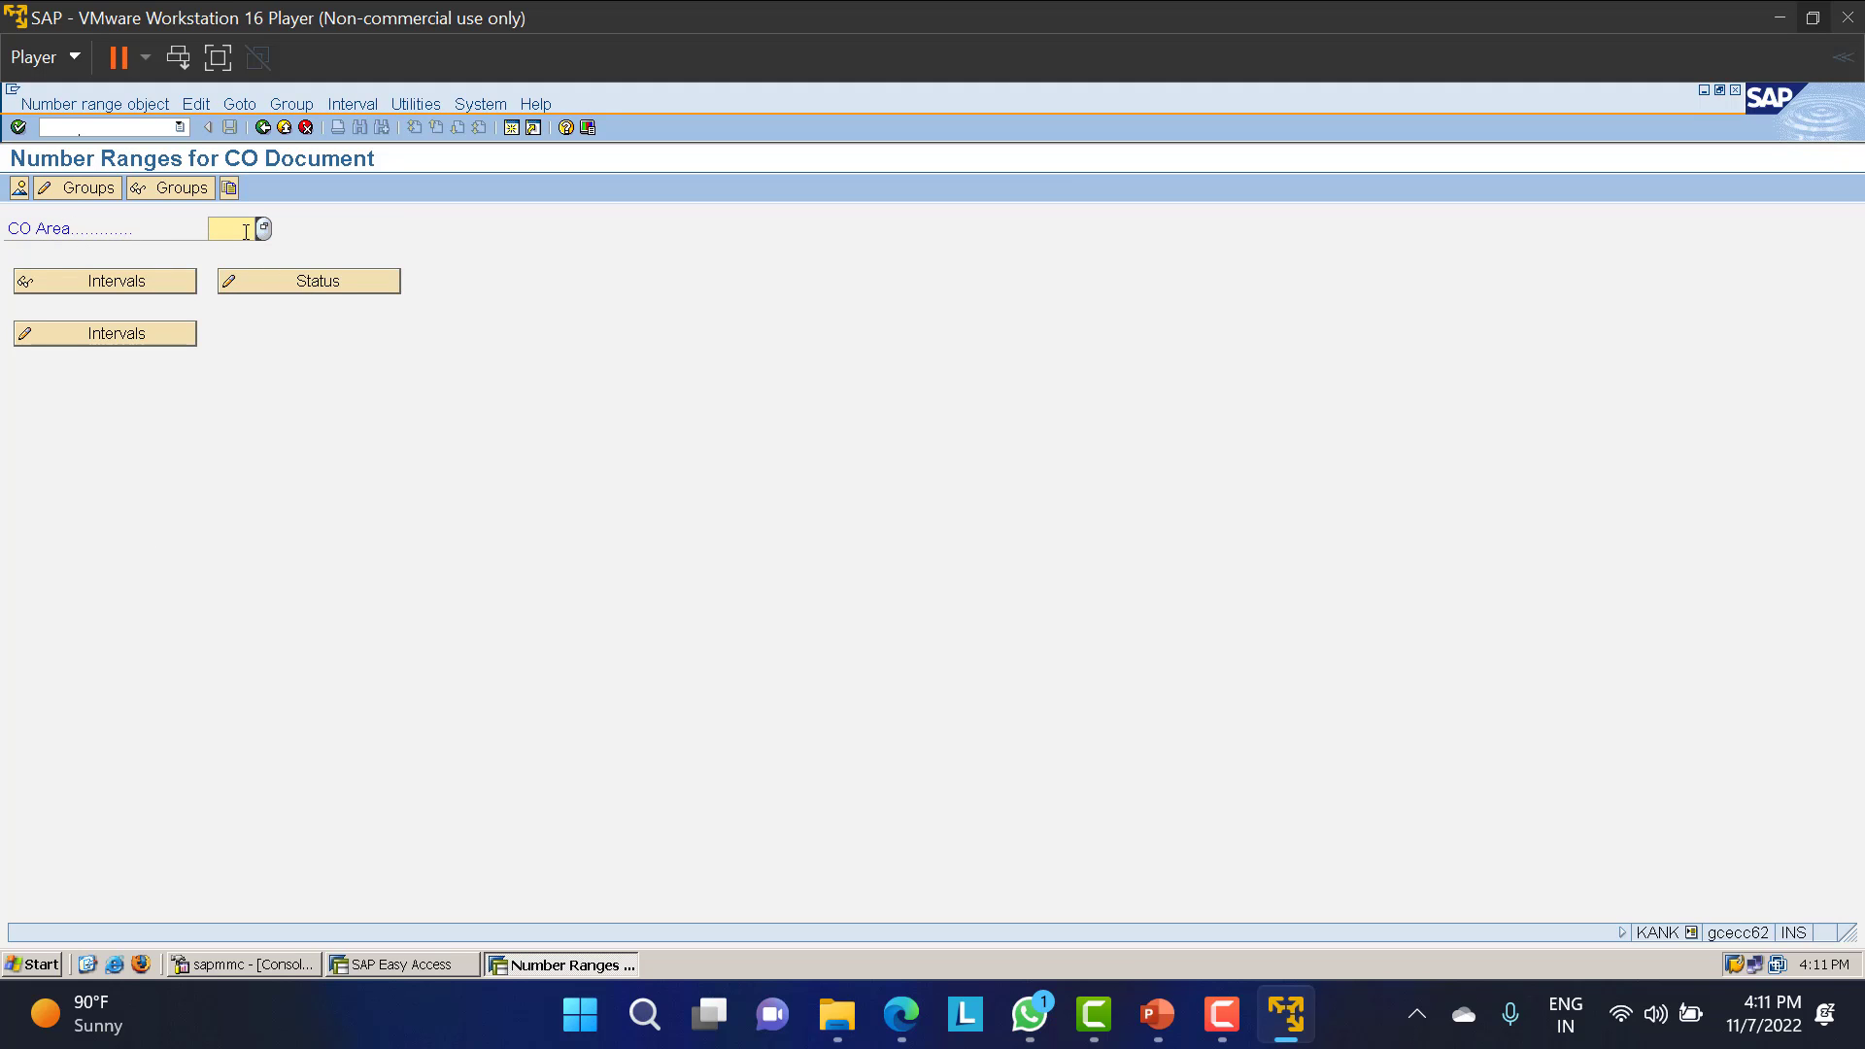
Enter CO area LT01 and open its number range groups for maintenance.
left_click(247, 231)
type("LT01")
key("Return")
left_click(85, 192)
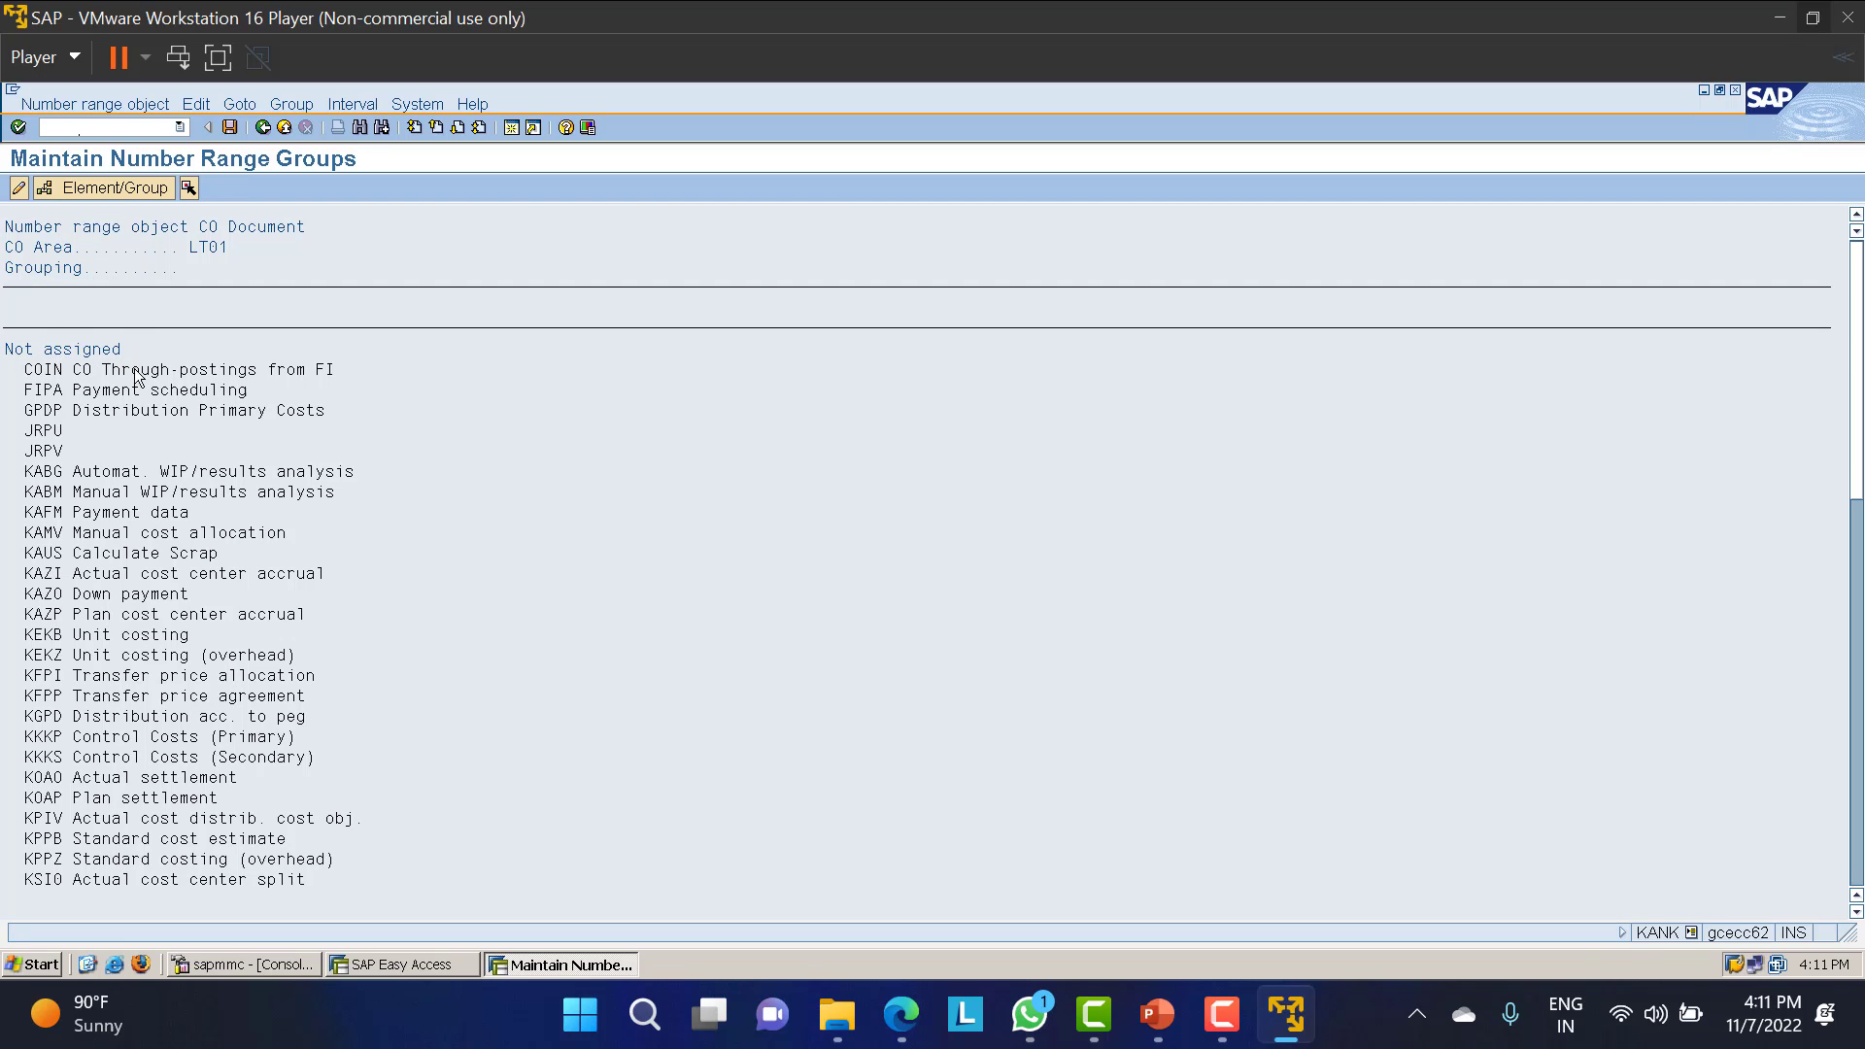
Try to select the unassigned COIN element for assignment to a number range group, and leave the group maintenance.
left_click(77, 190)
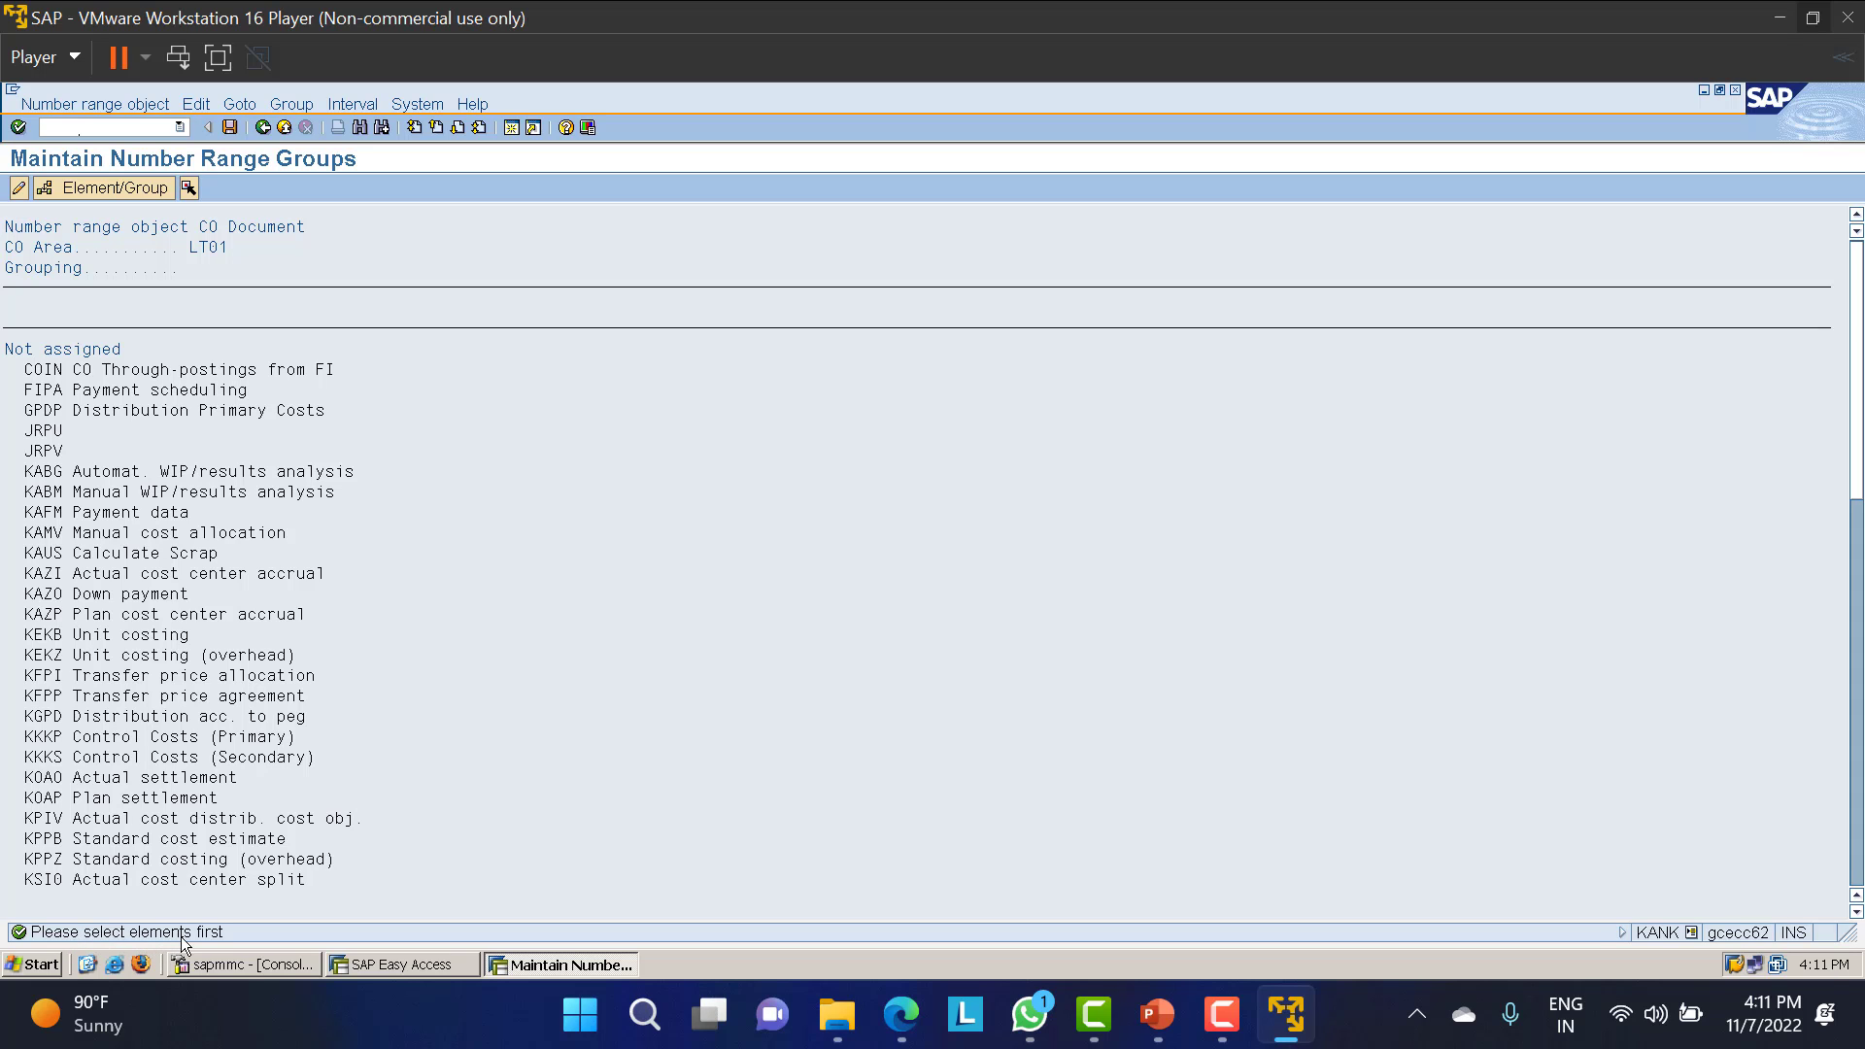
left_click(78, 370)
right_click(94, 375)
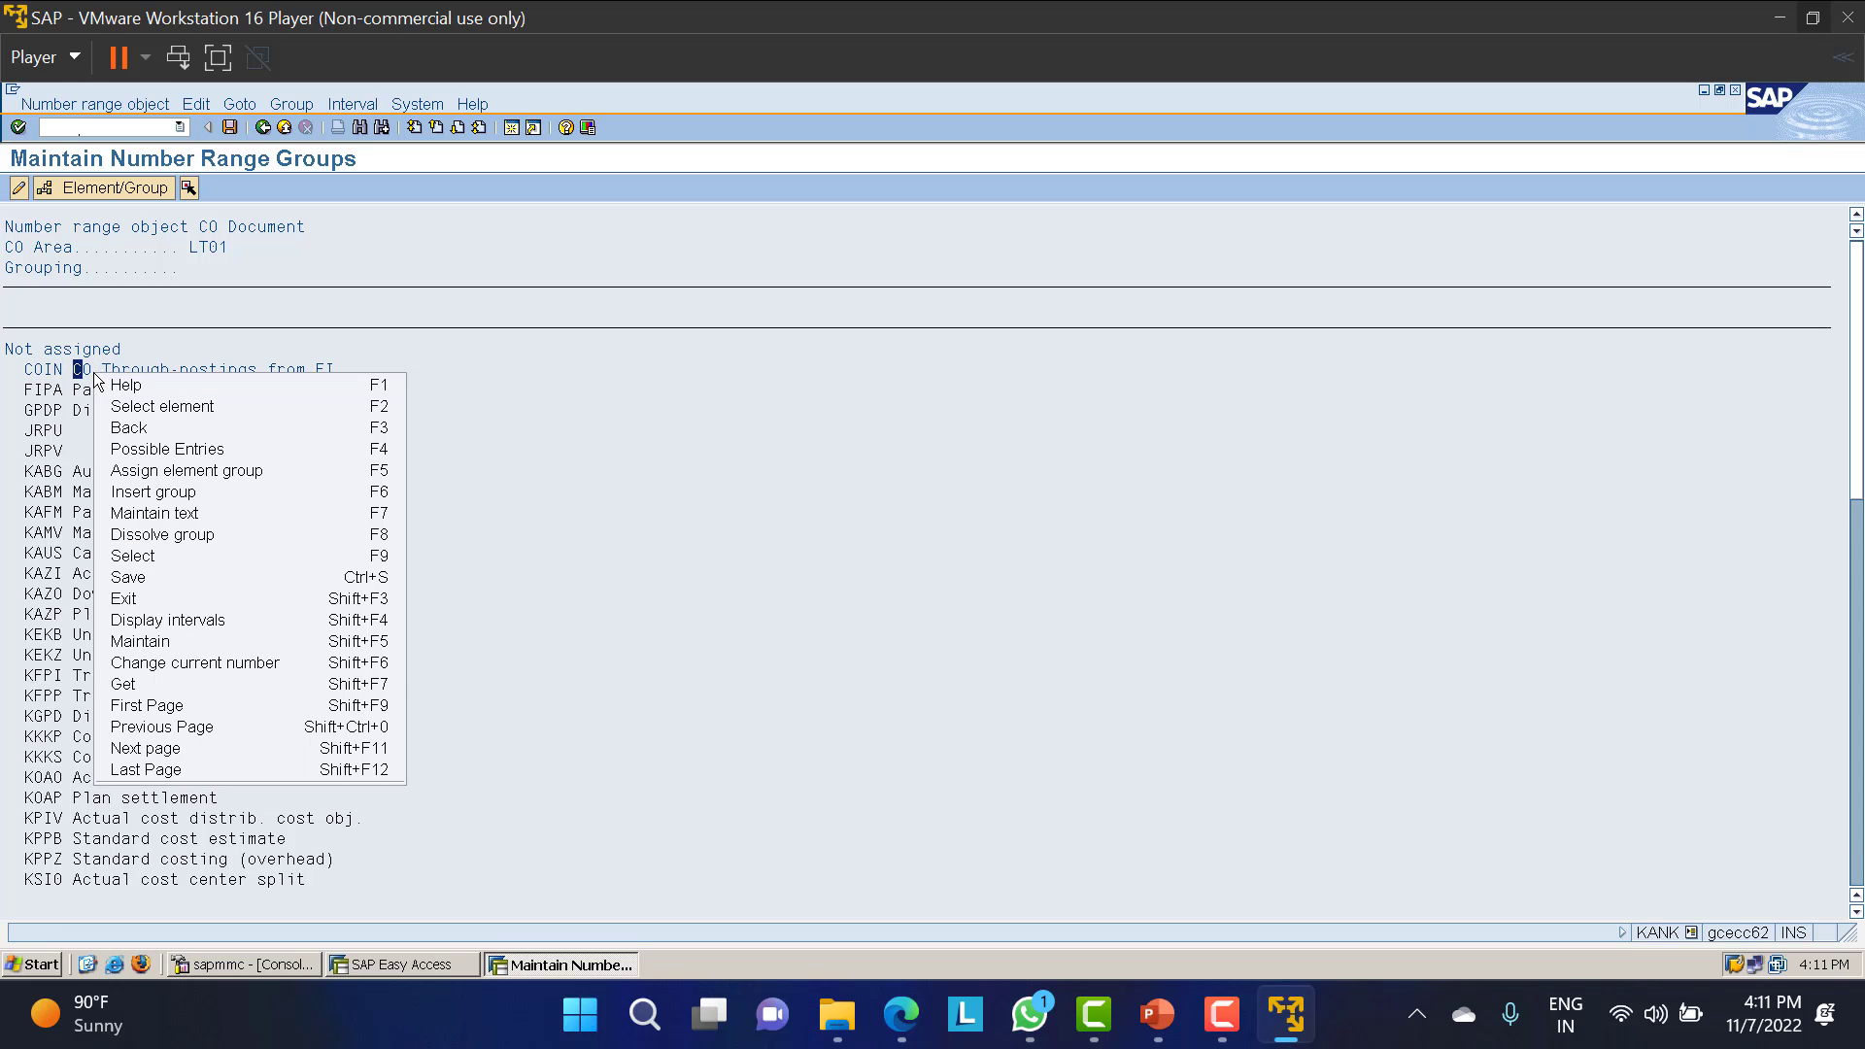
left_click(136, 408)
left_click(77, 190)
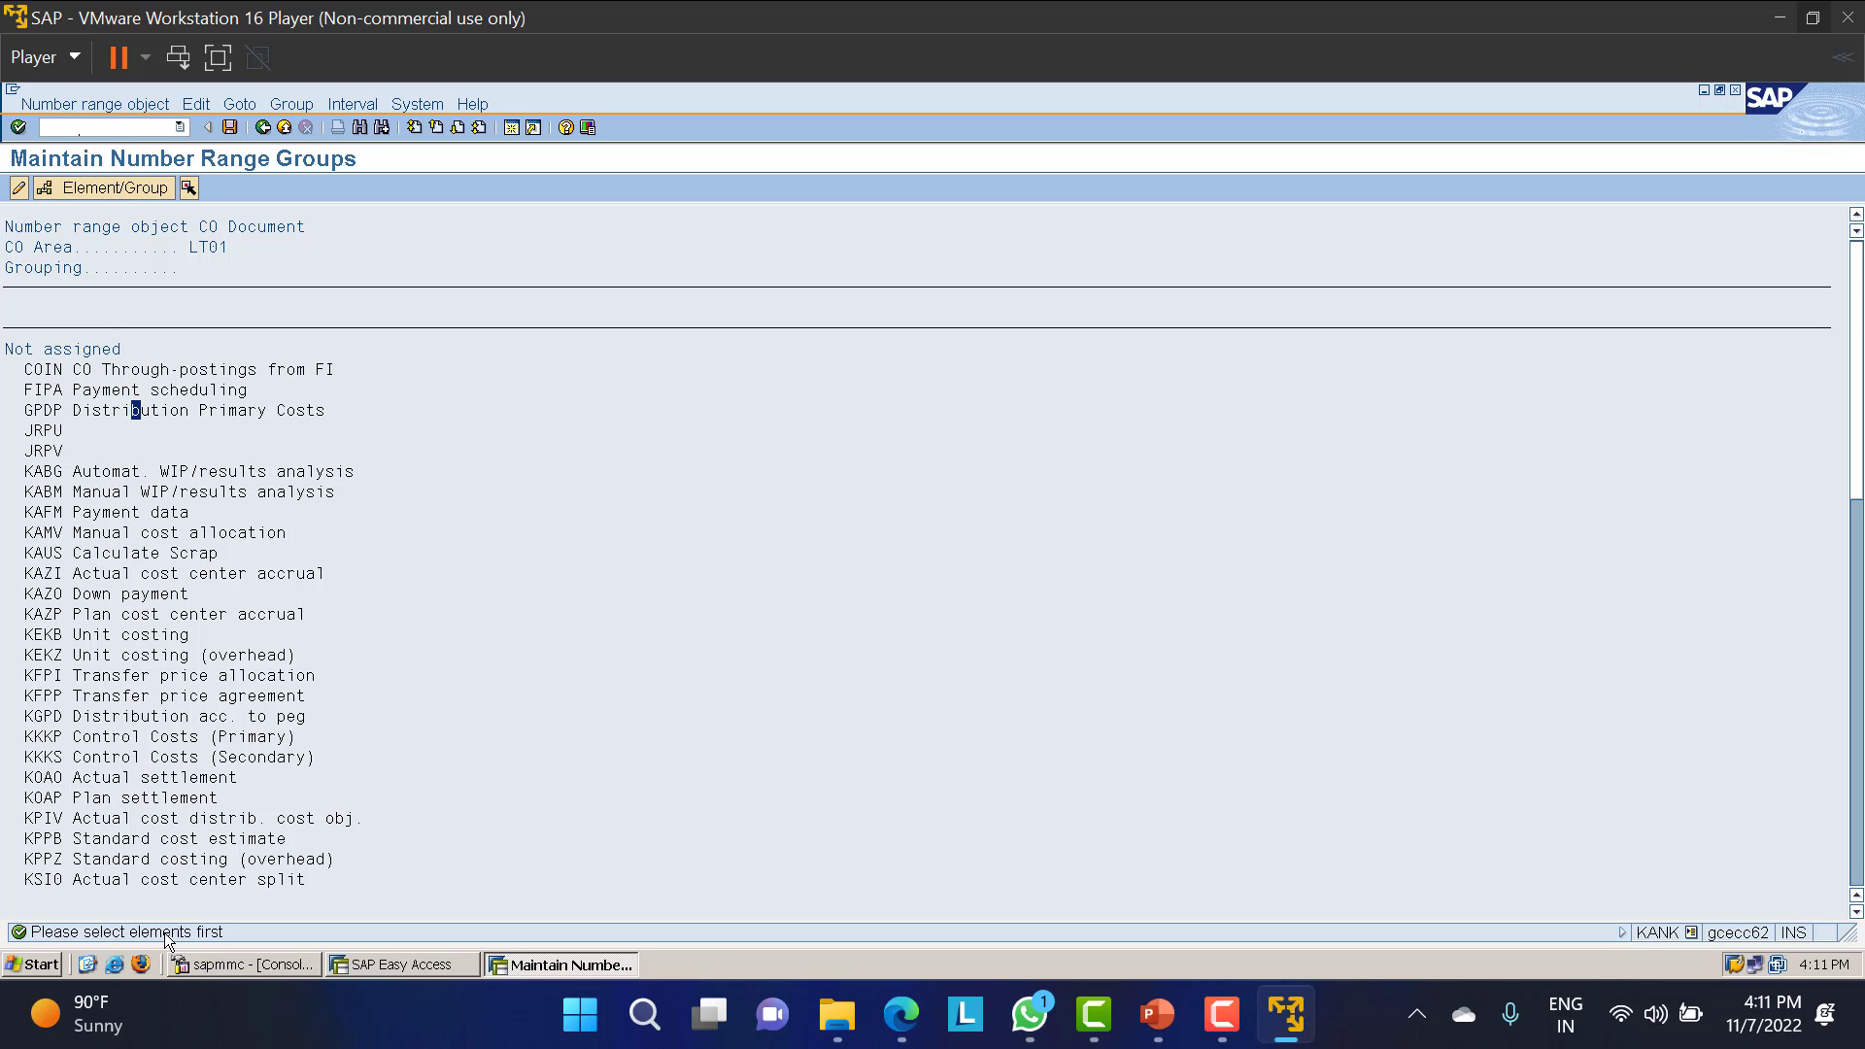
right_click(82, 369)
left_click(127, 400)
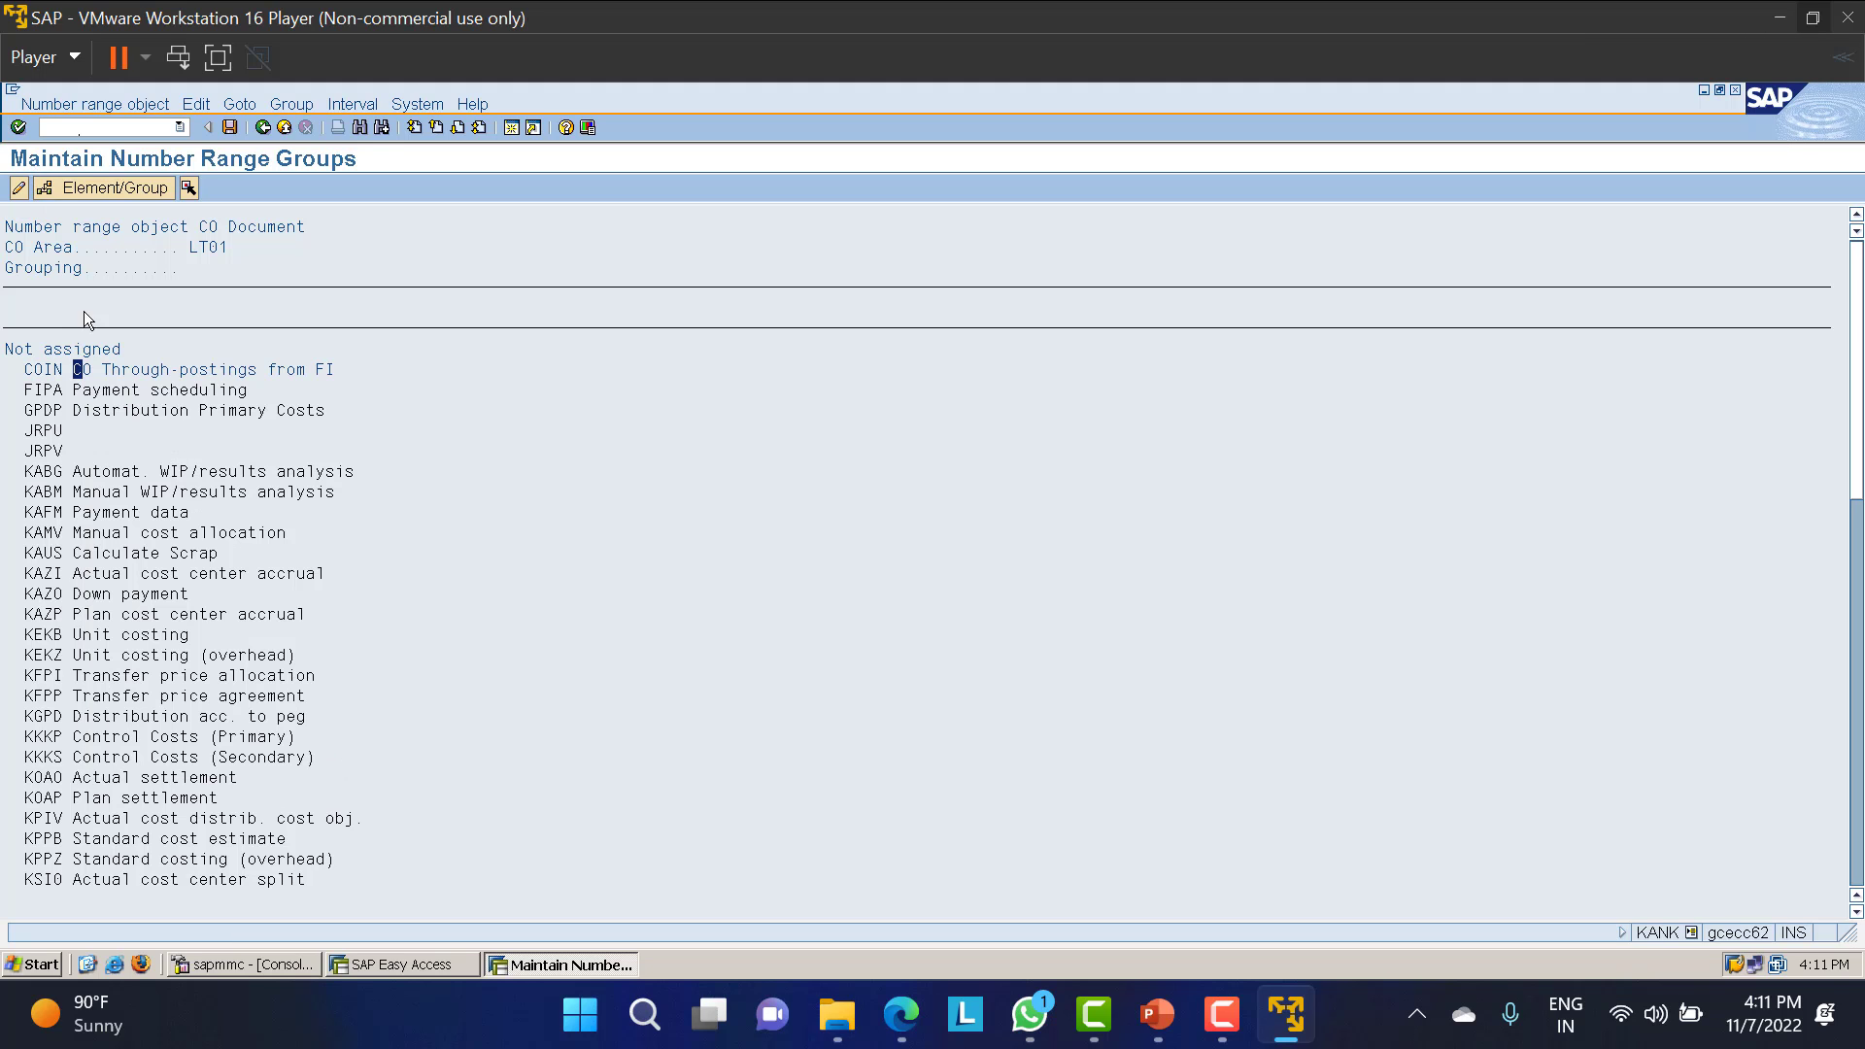
left_click(20, 190)
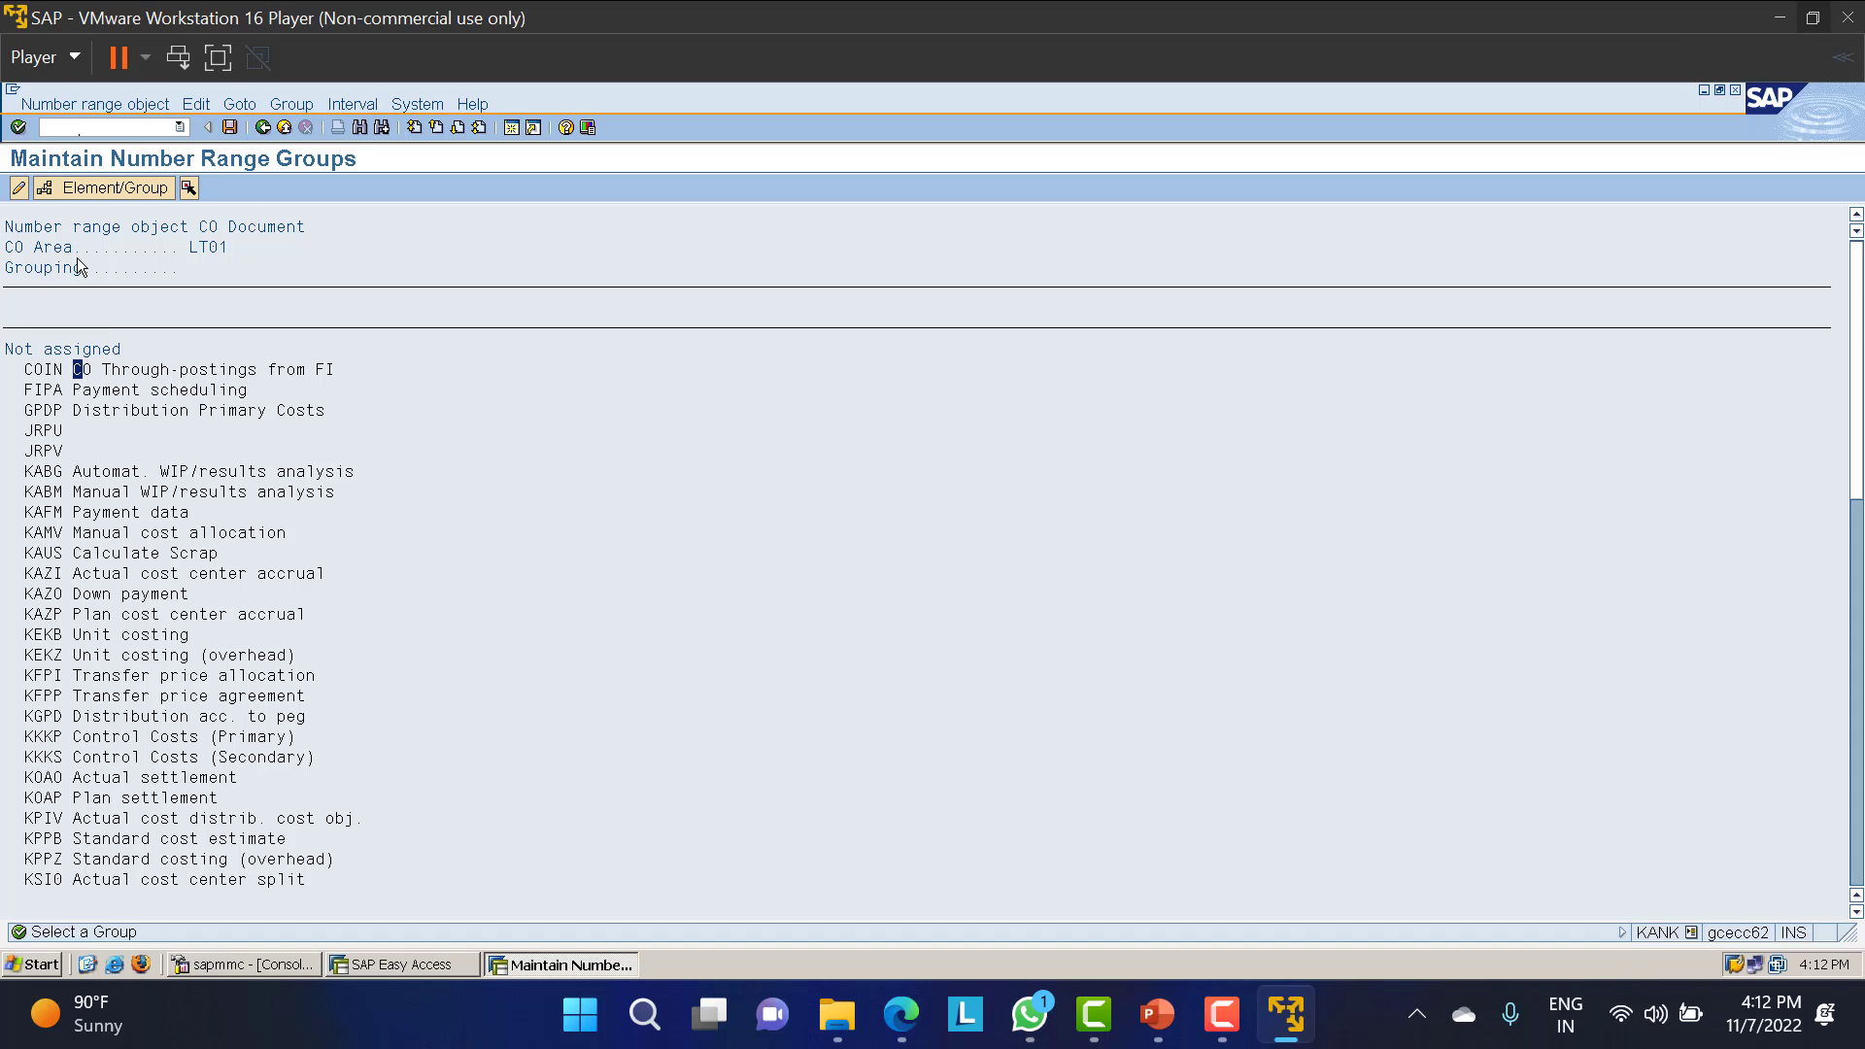
left_click(263, 128)
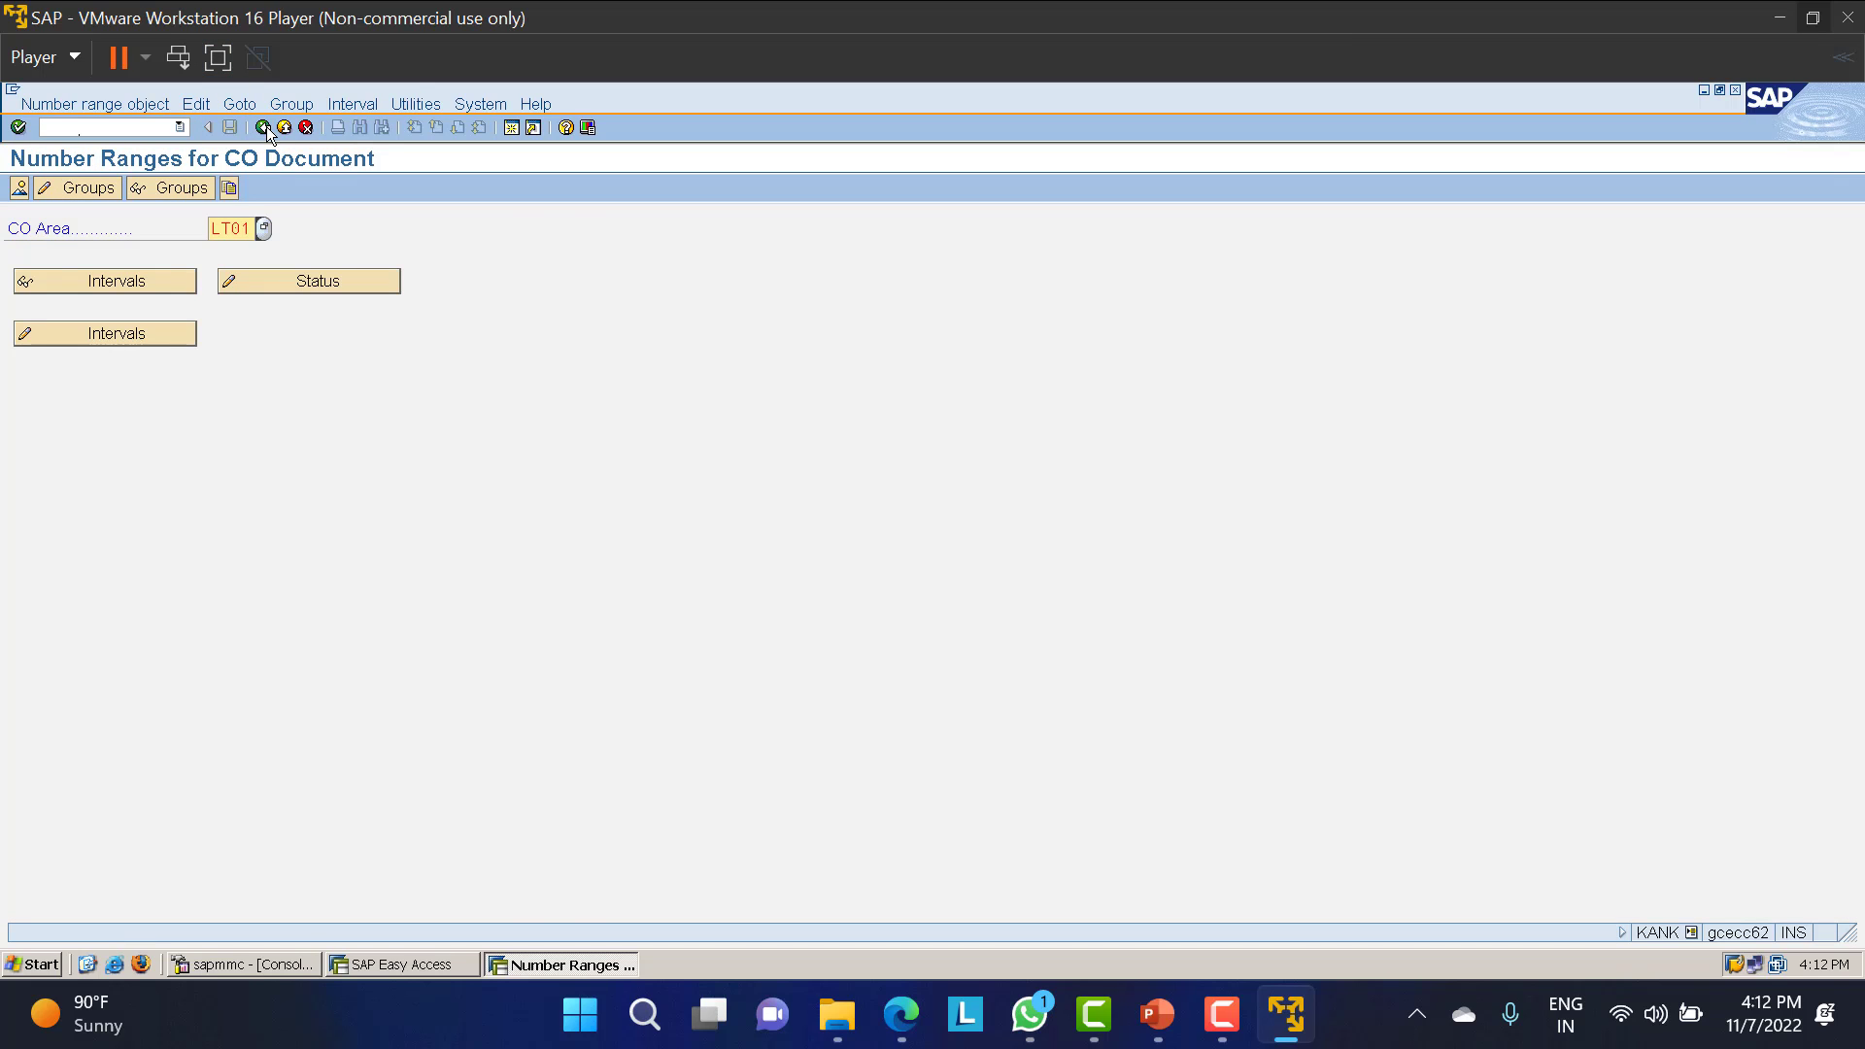
Copy the CO document number ranges from CO area 1000 to LT01 and open LT01's number range groups.
left_click(229, 188)
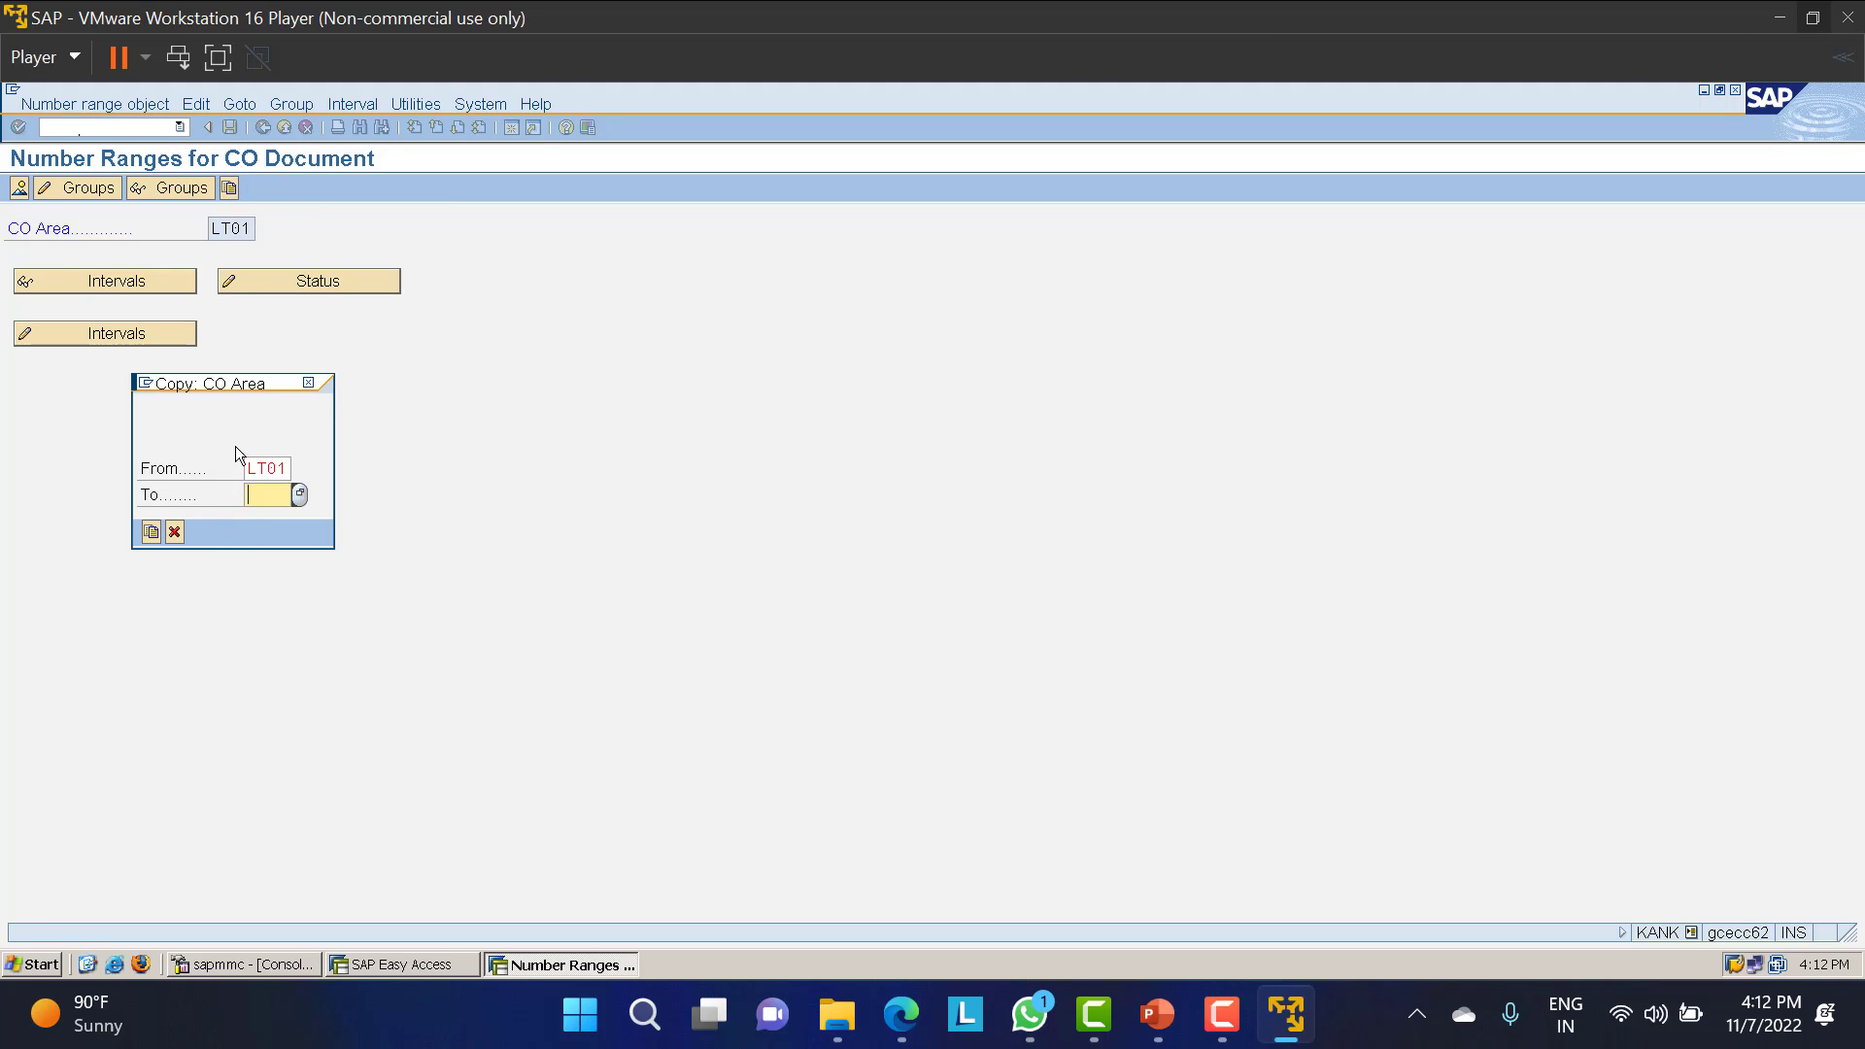
double_click(270, 468)
type("1000")
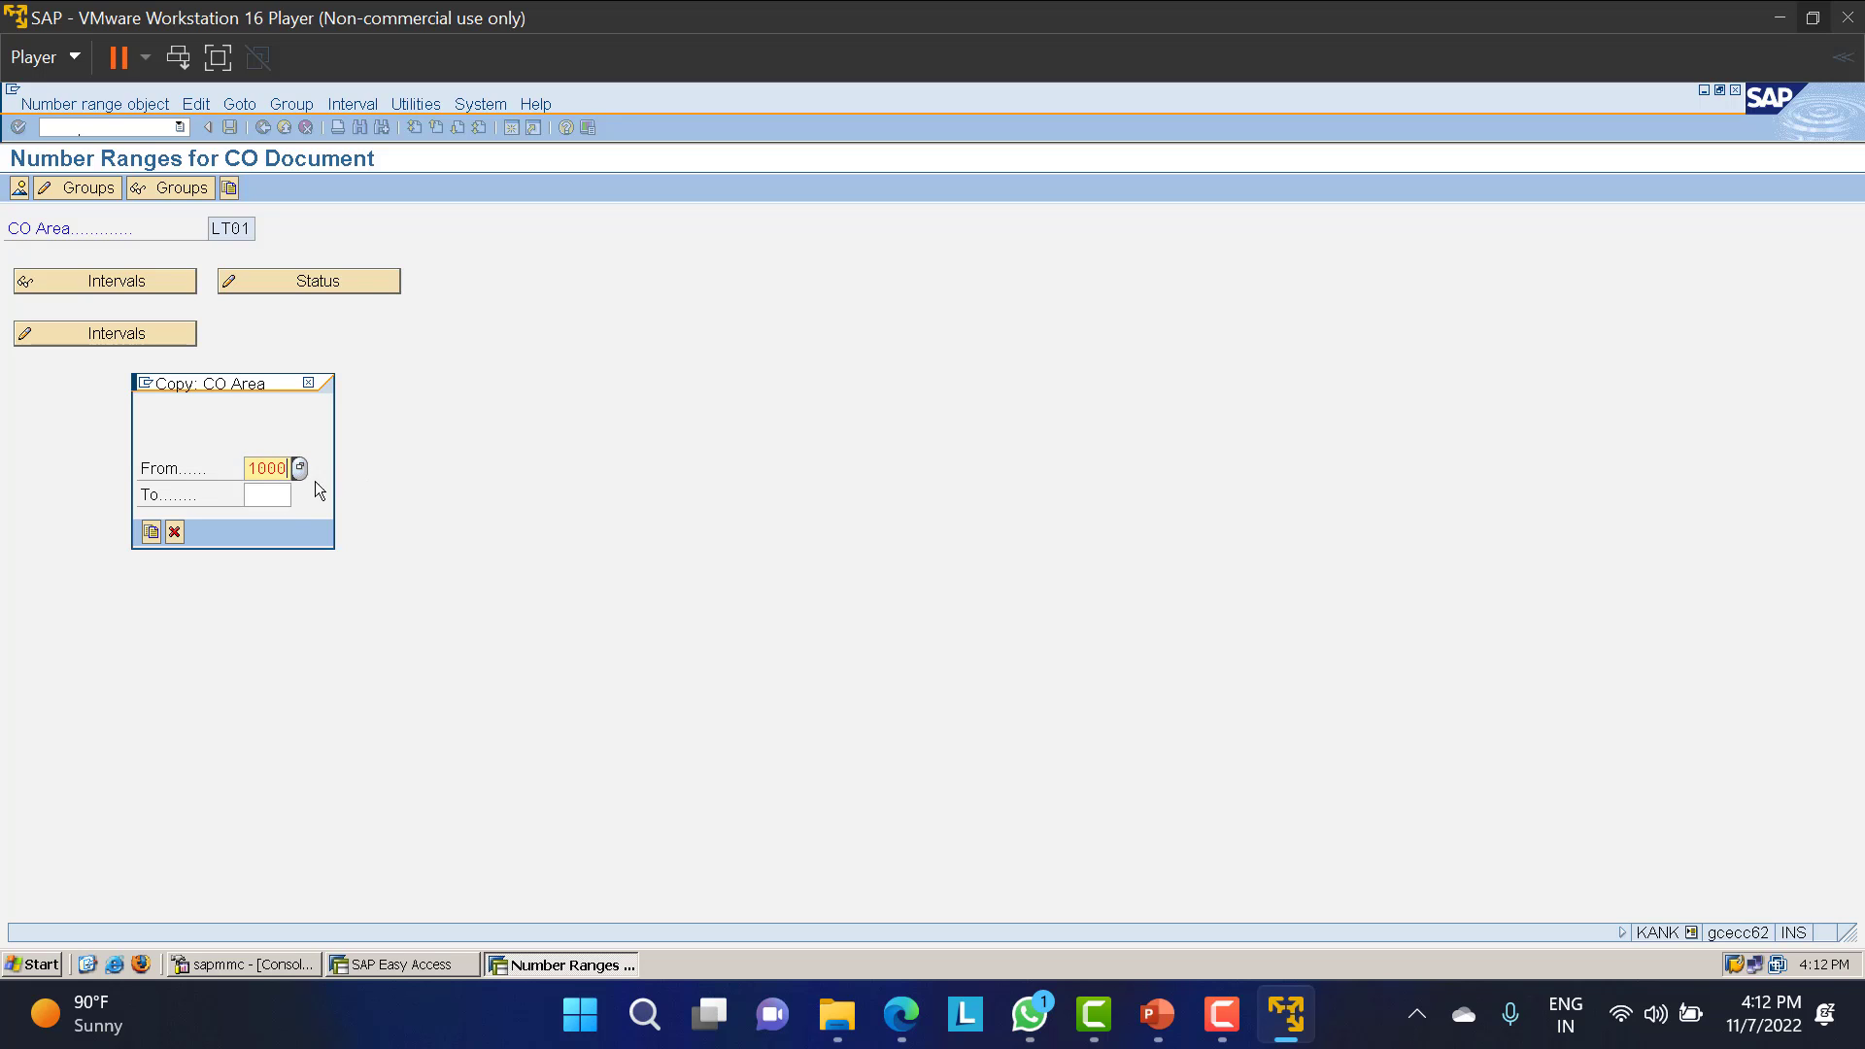
left_click(276, 496)
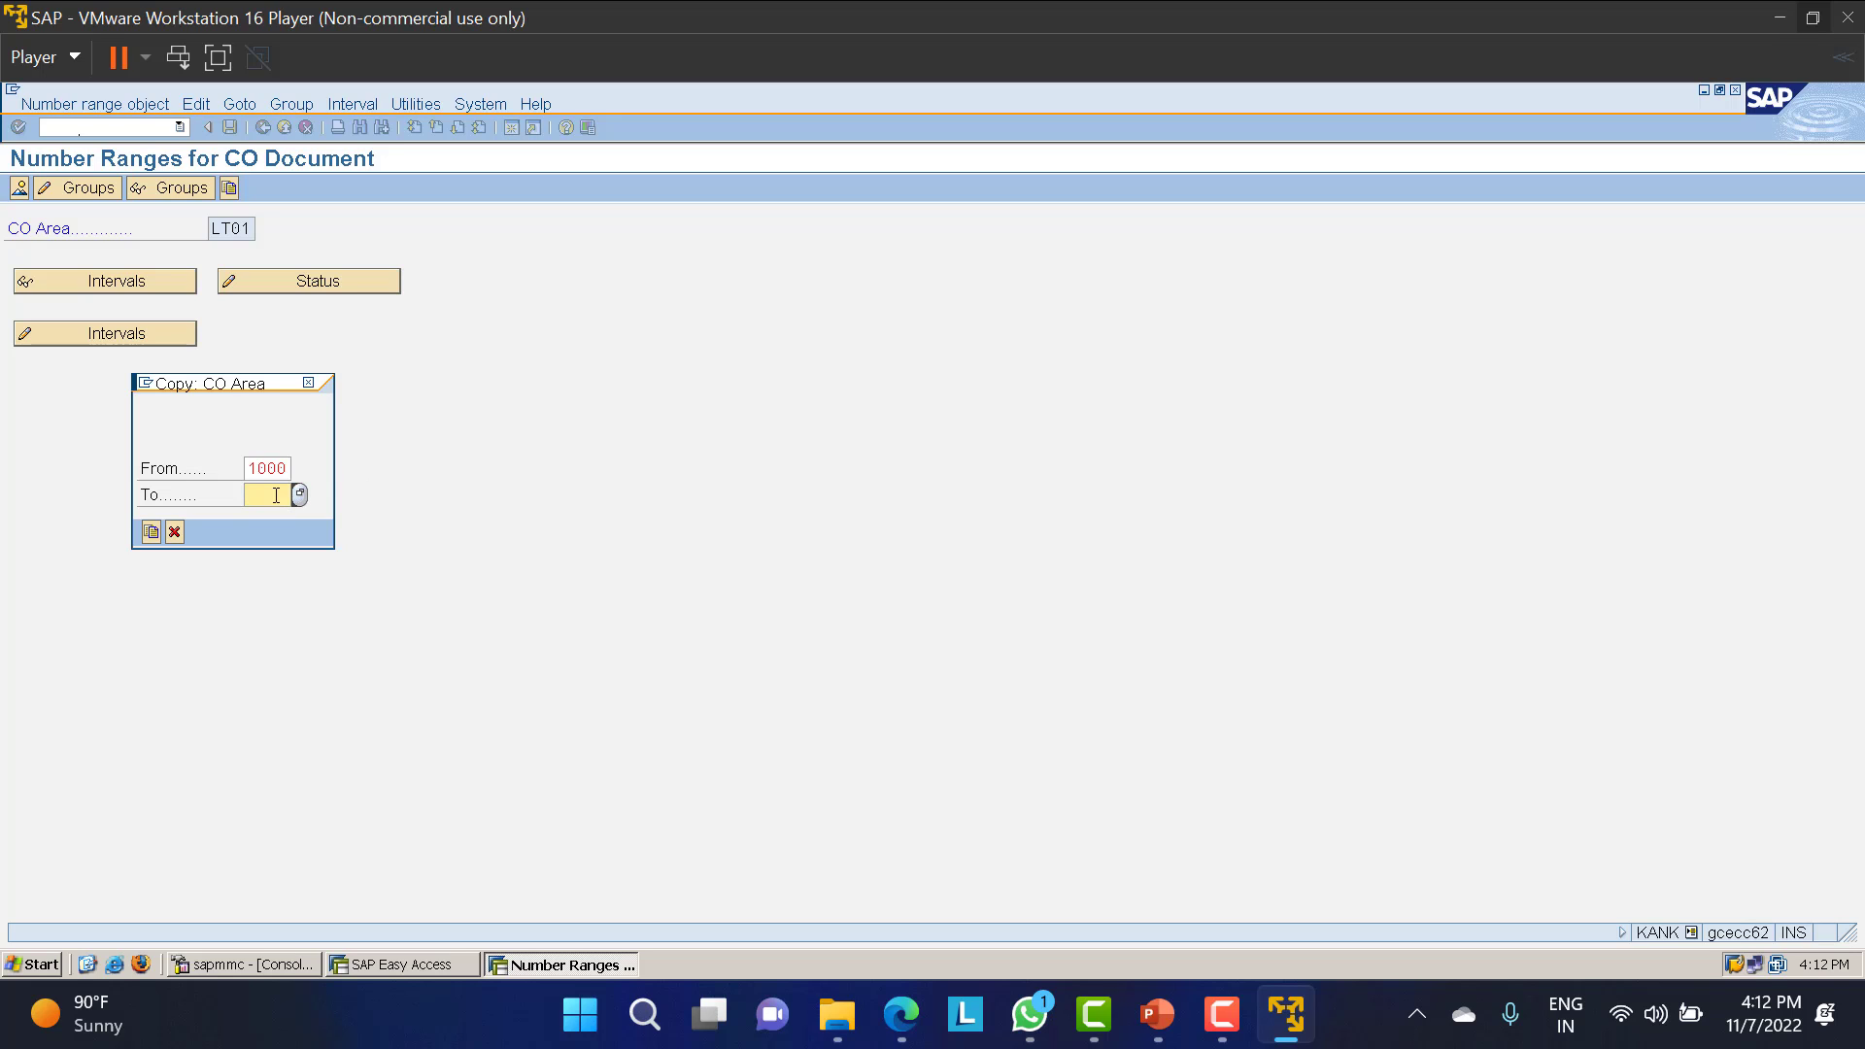
type("LT00")
left_click(150, 532)
left_click(109, 744)
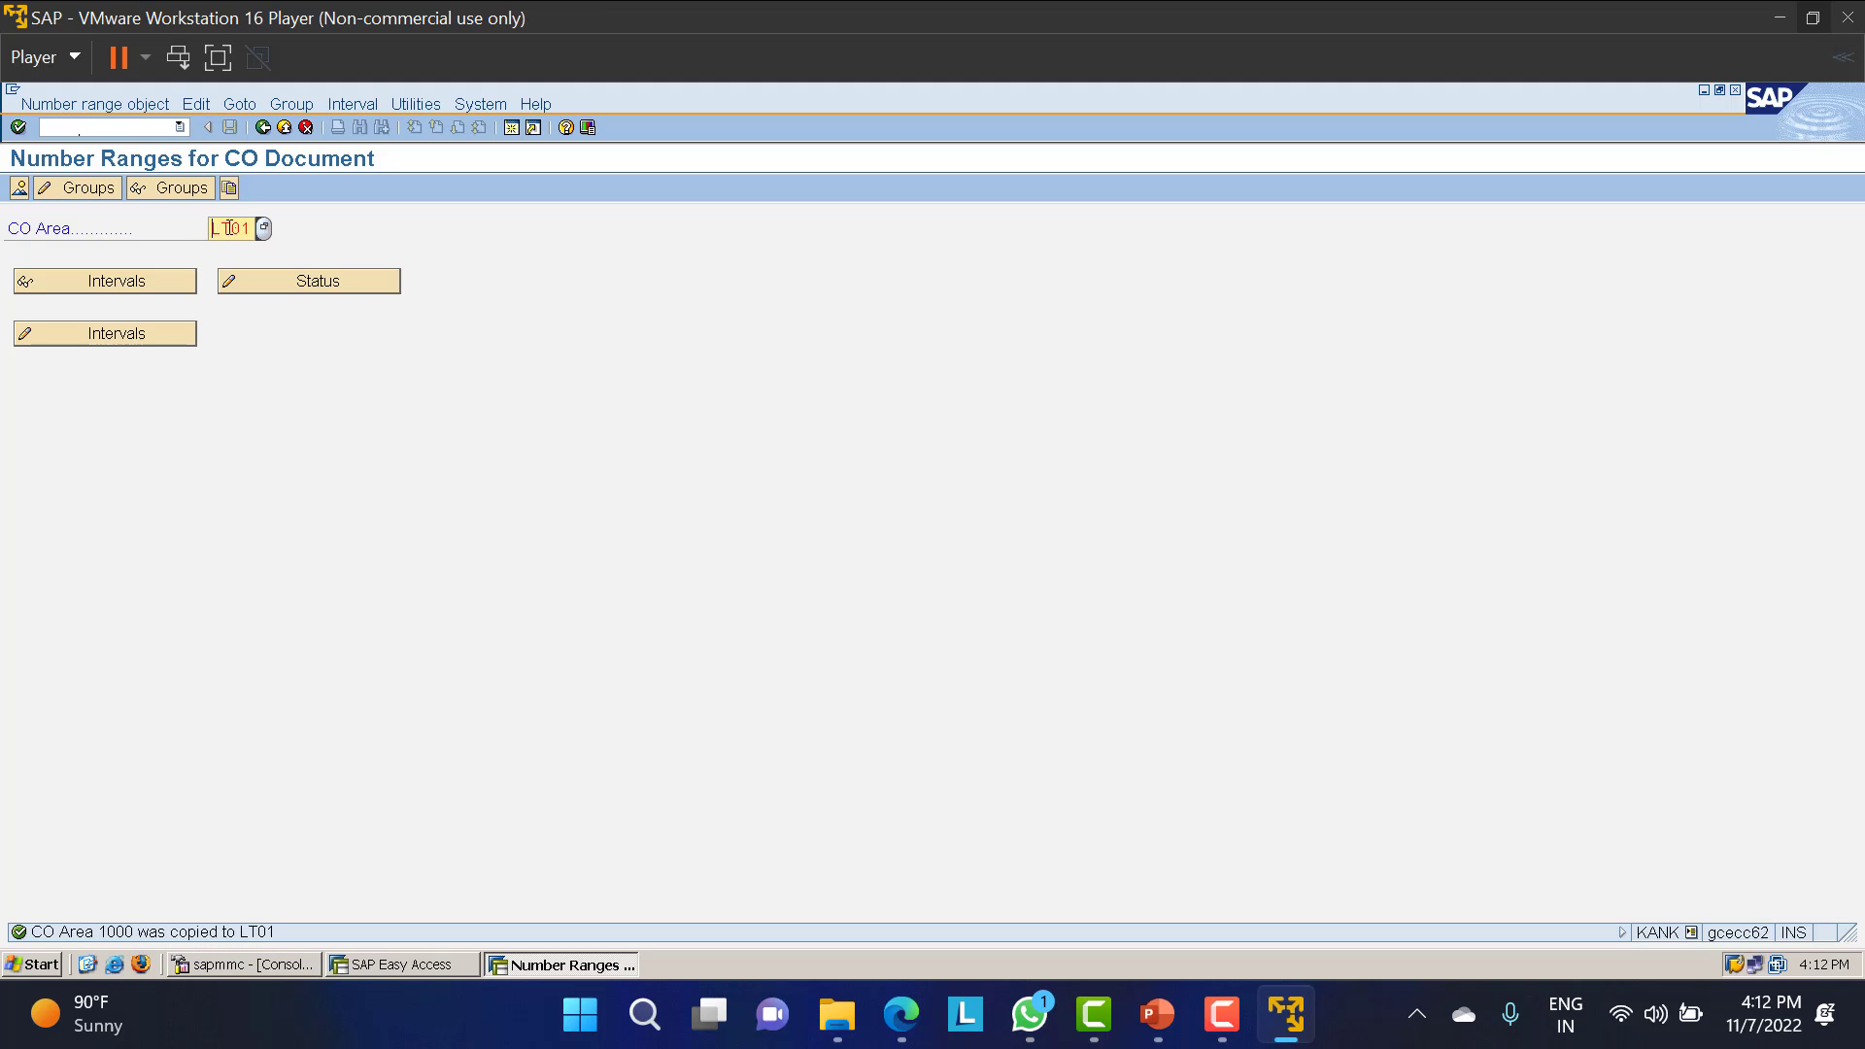
left_click(72, 185)
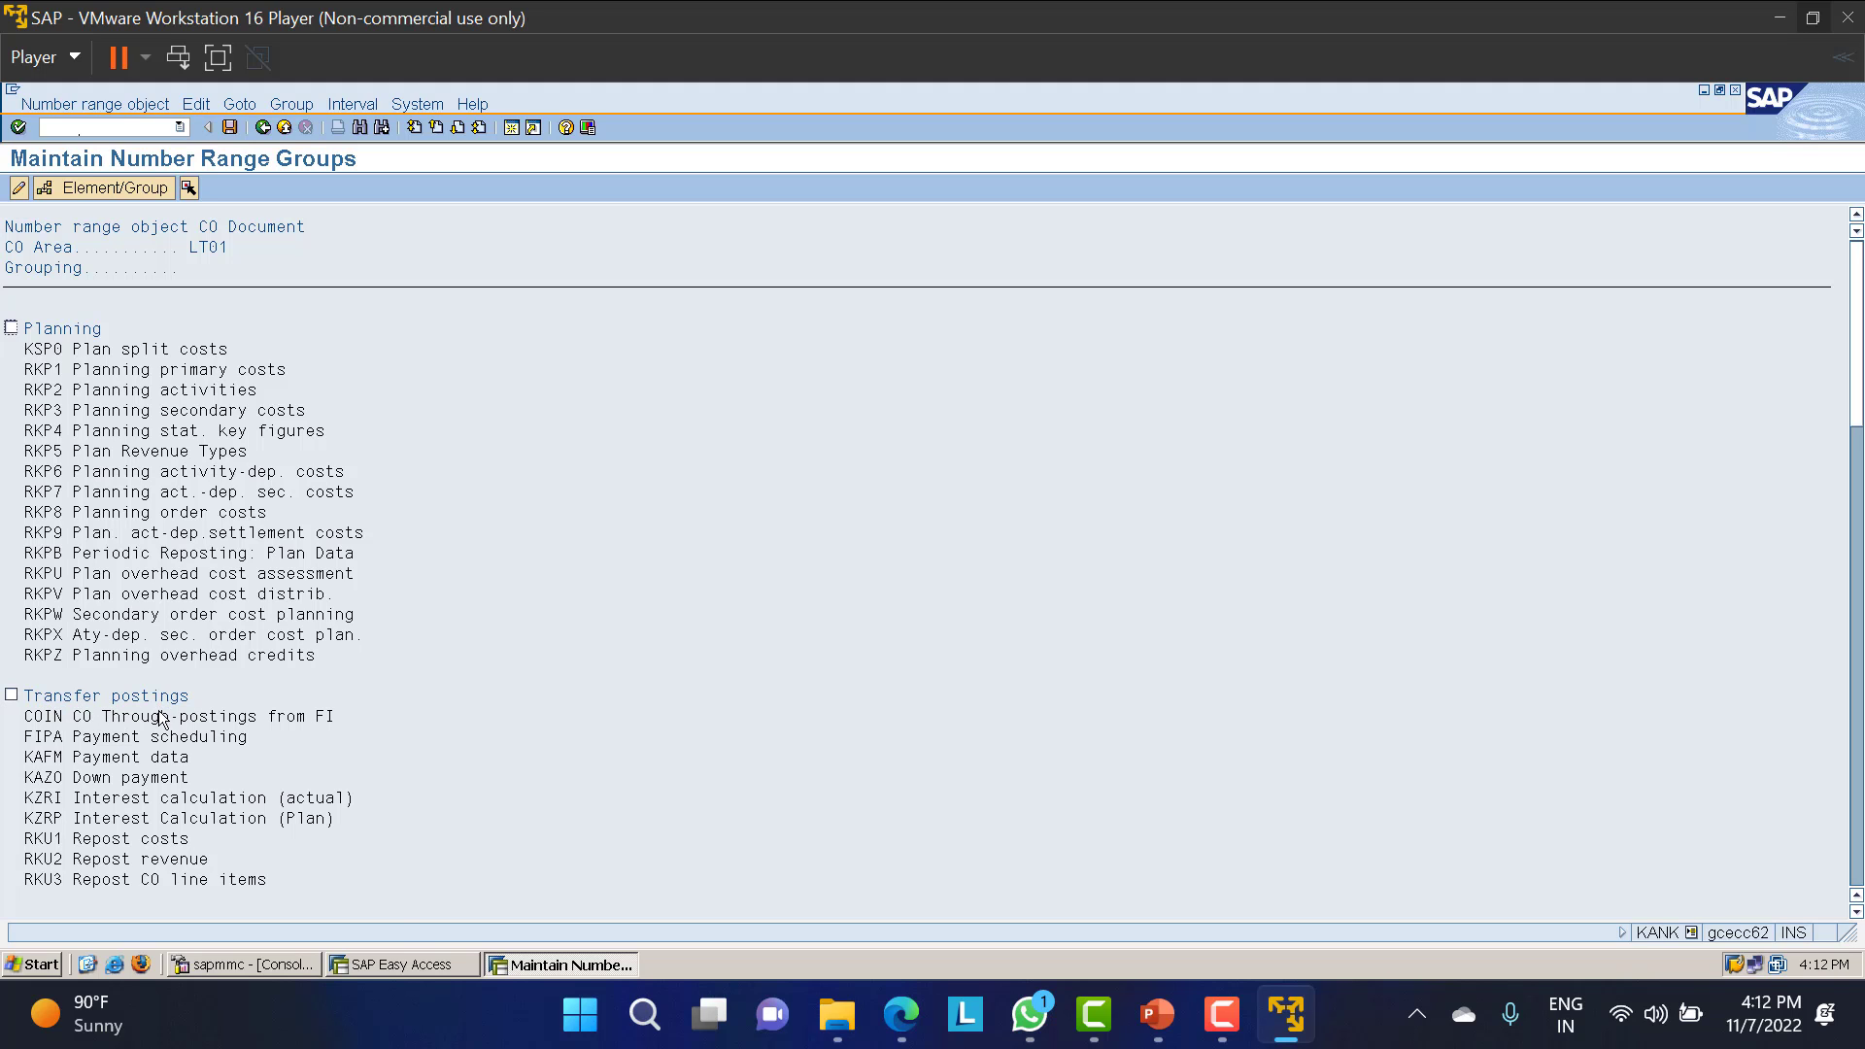
Start transaction ML81N in the other SAP Easy Access session and select the cleaning service purchase order.
left_click(398, 964)
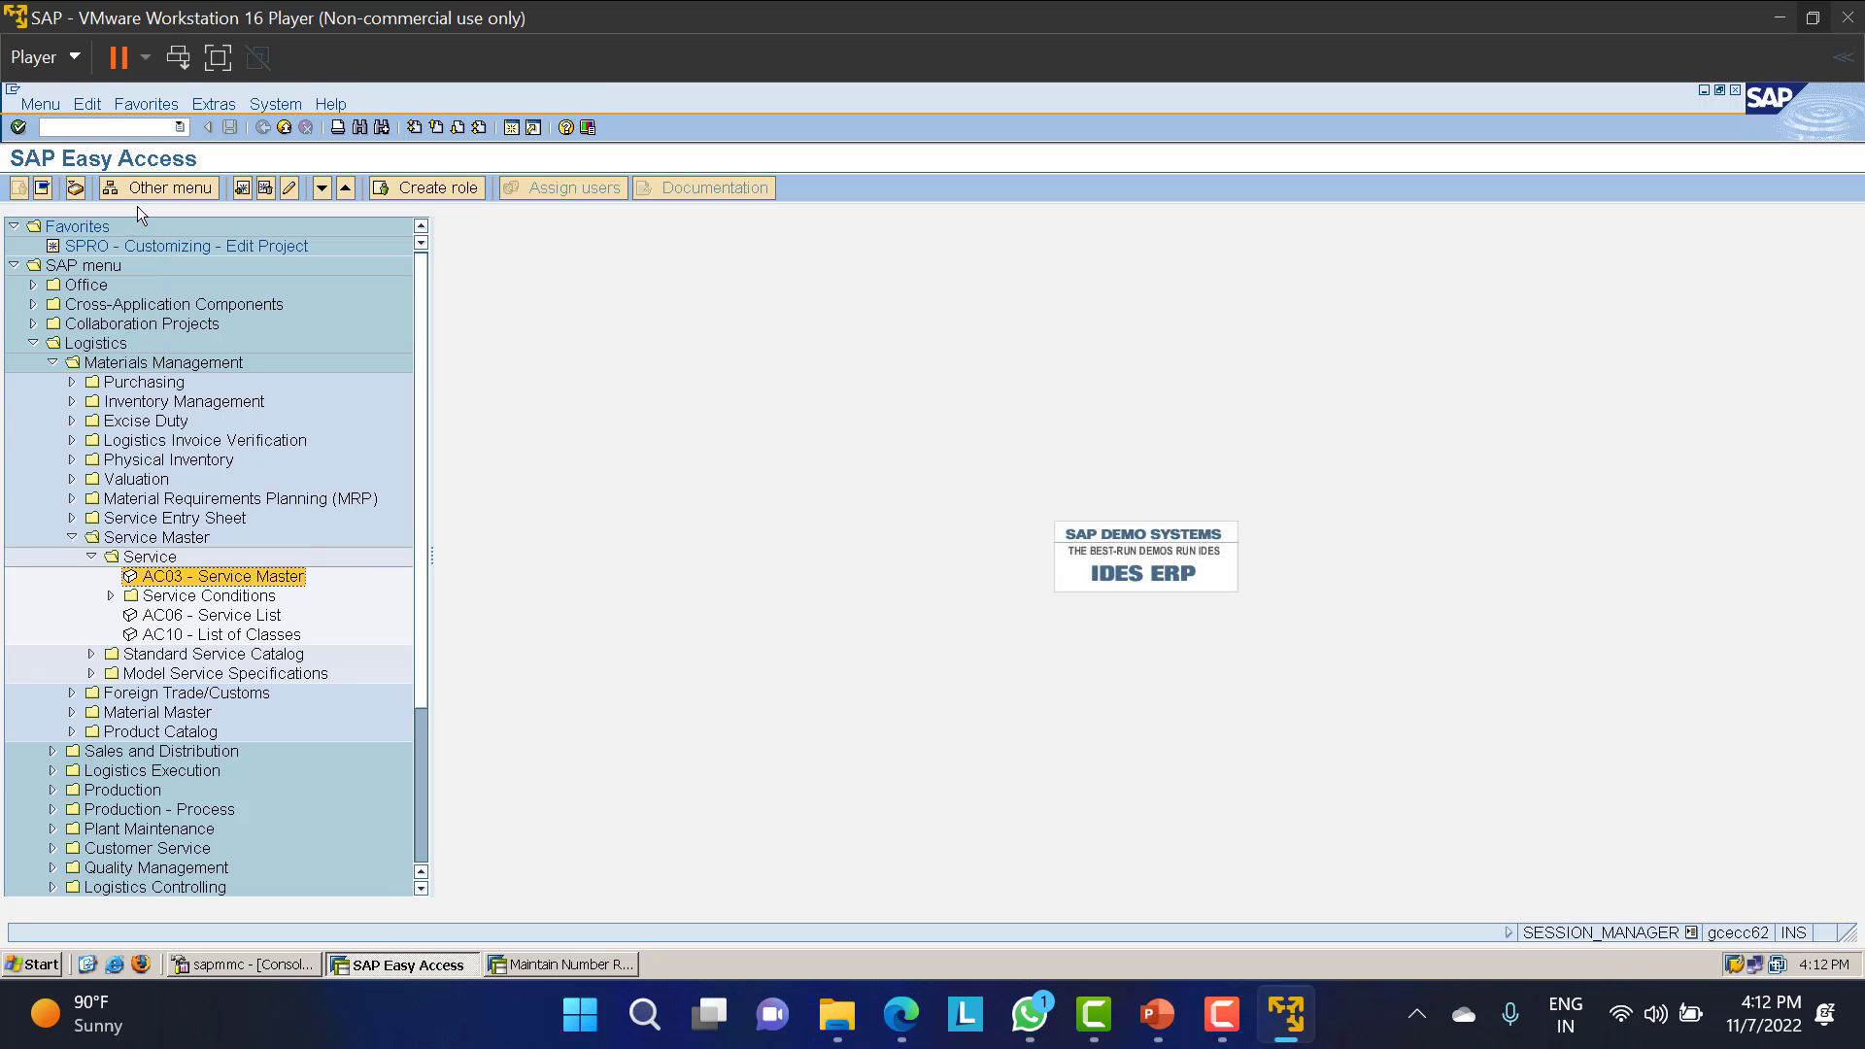
left_click(74, 127)
key("Return")
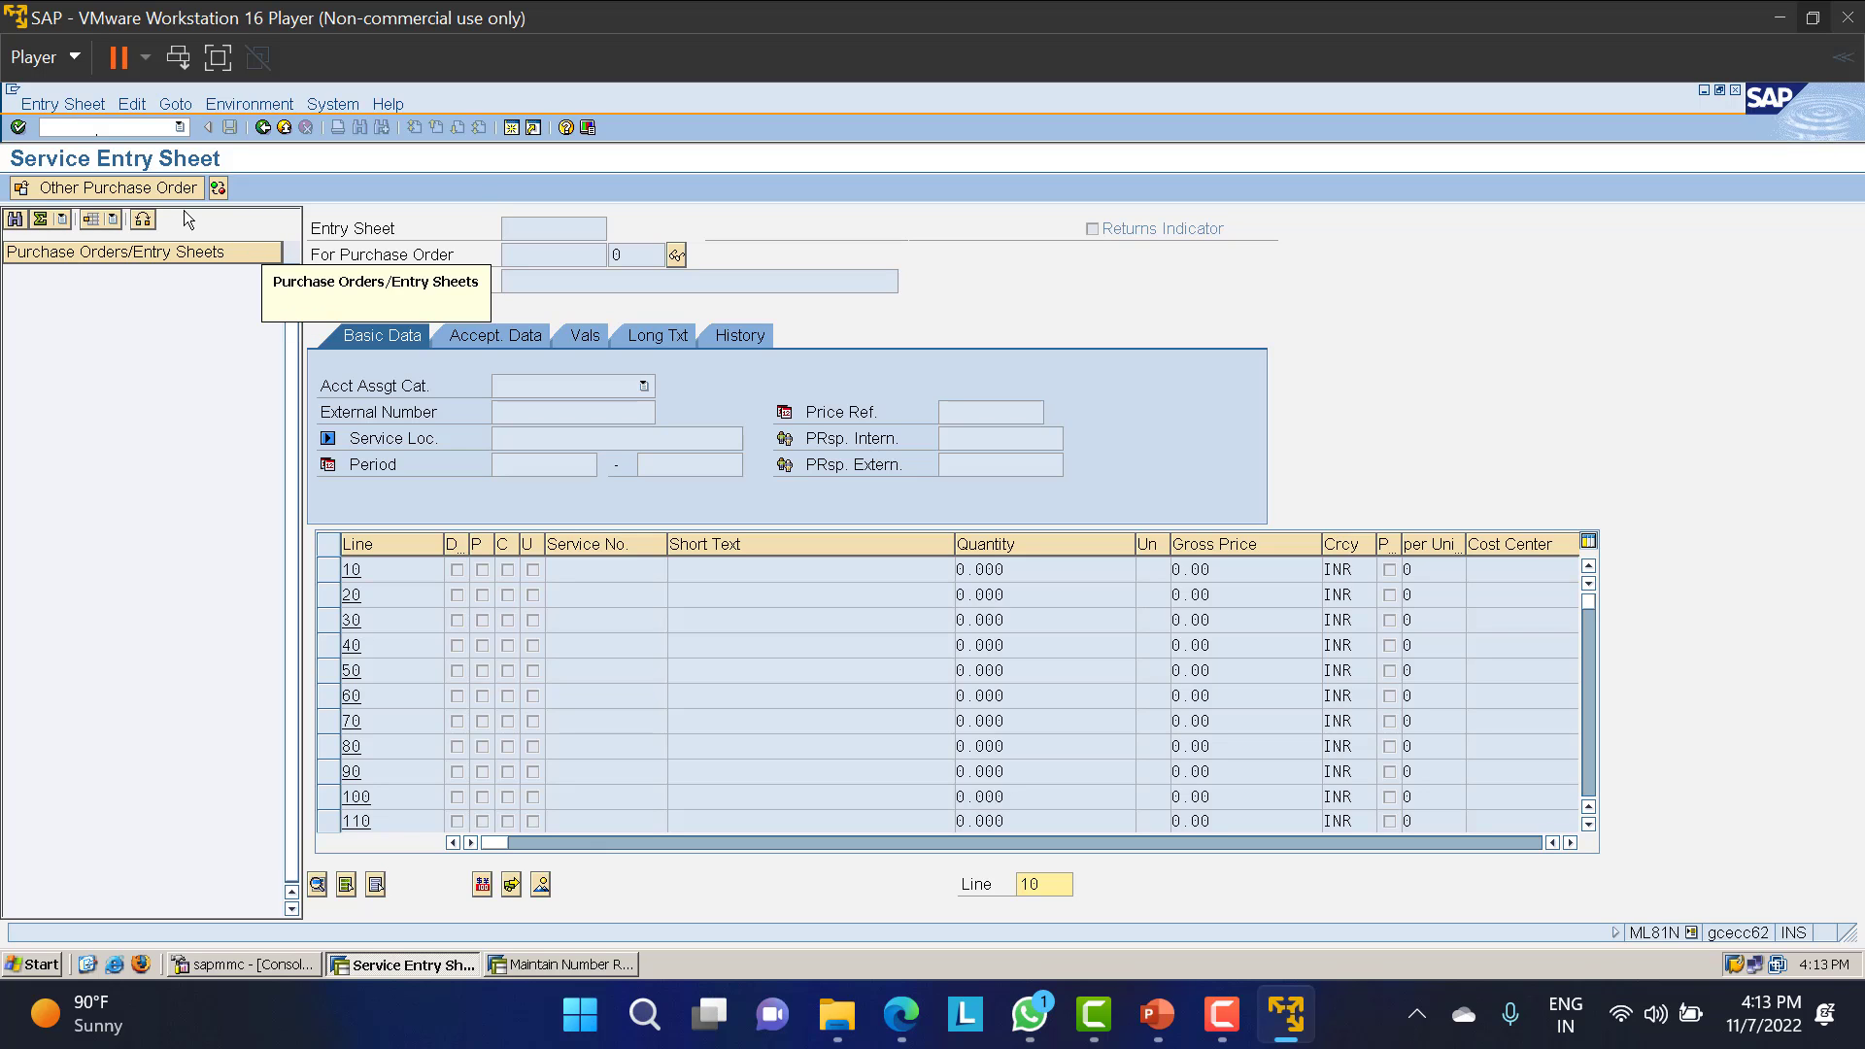
left_click(119, 188)
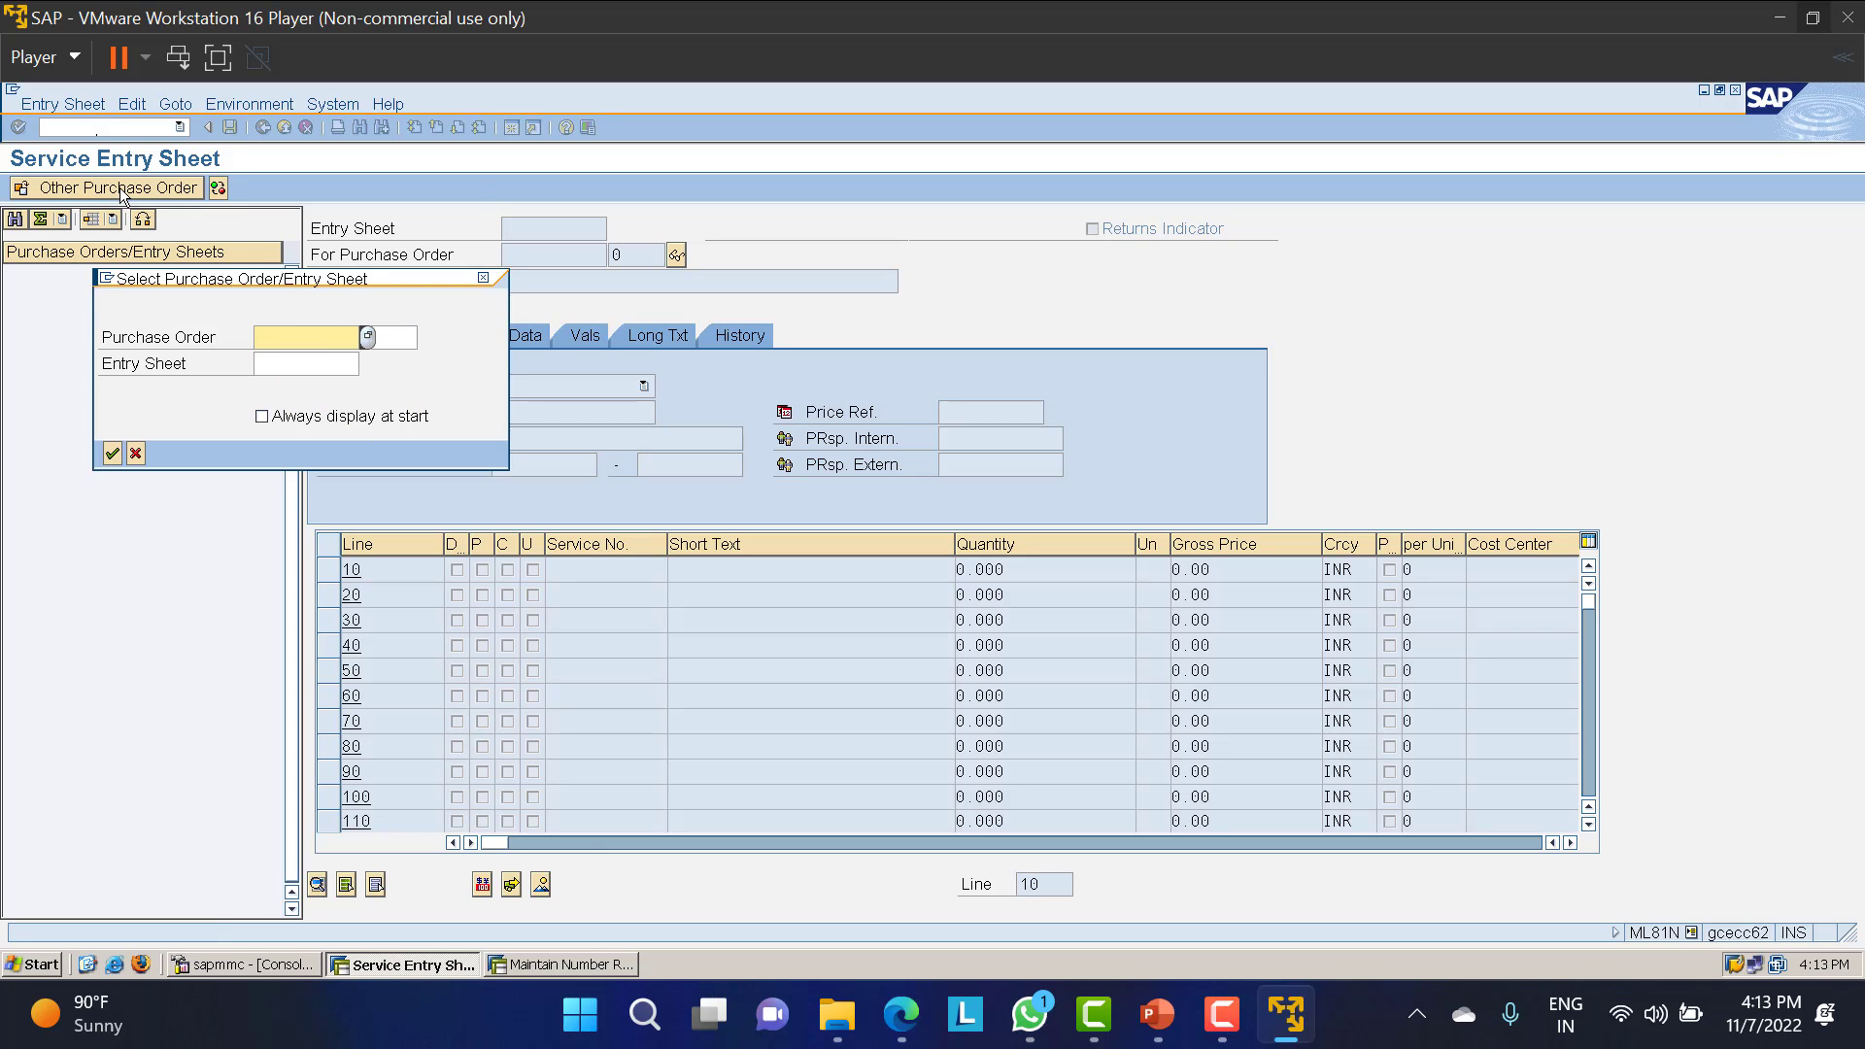
left_click(323, 333)
left_click(317, 355)
key("Return")
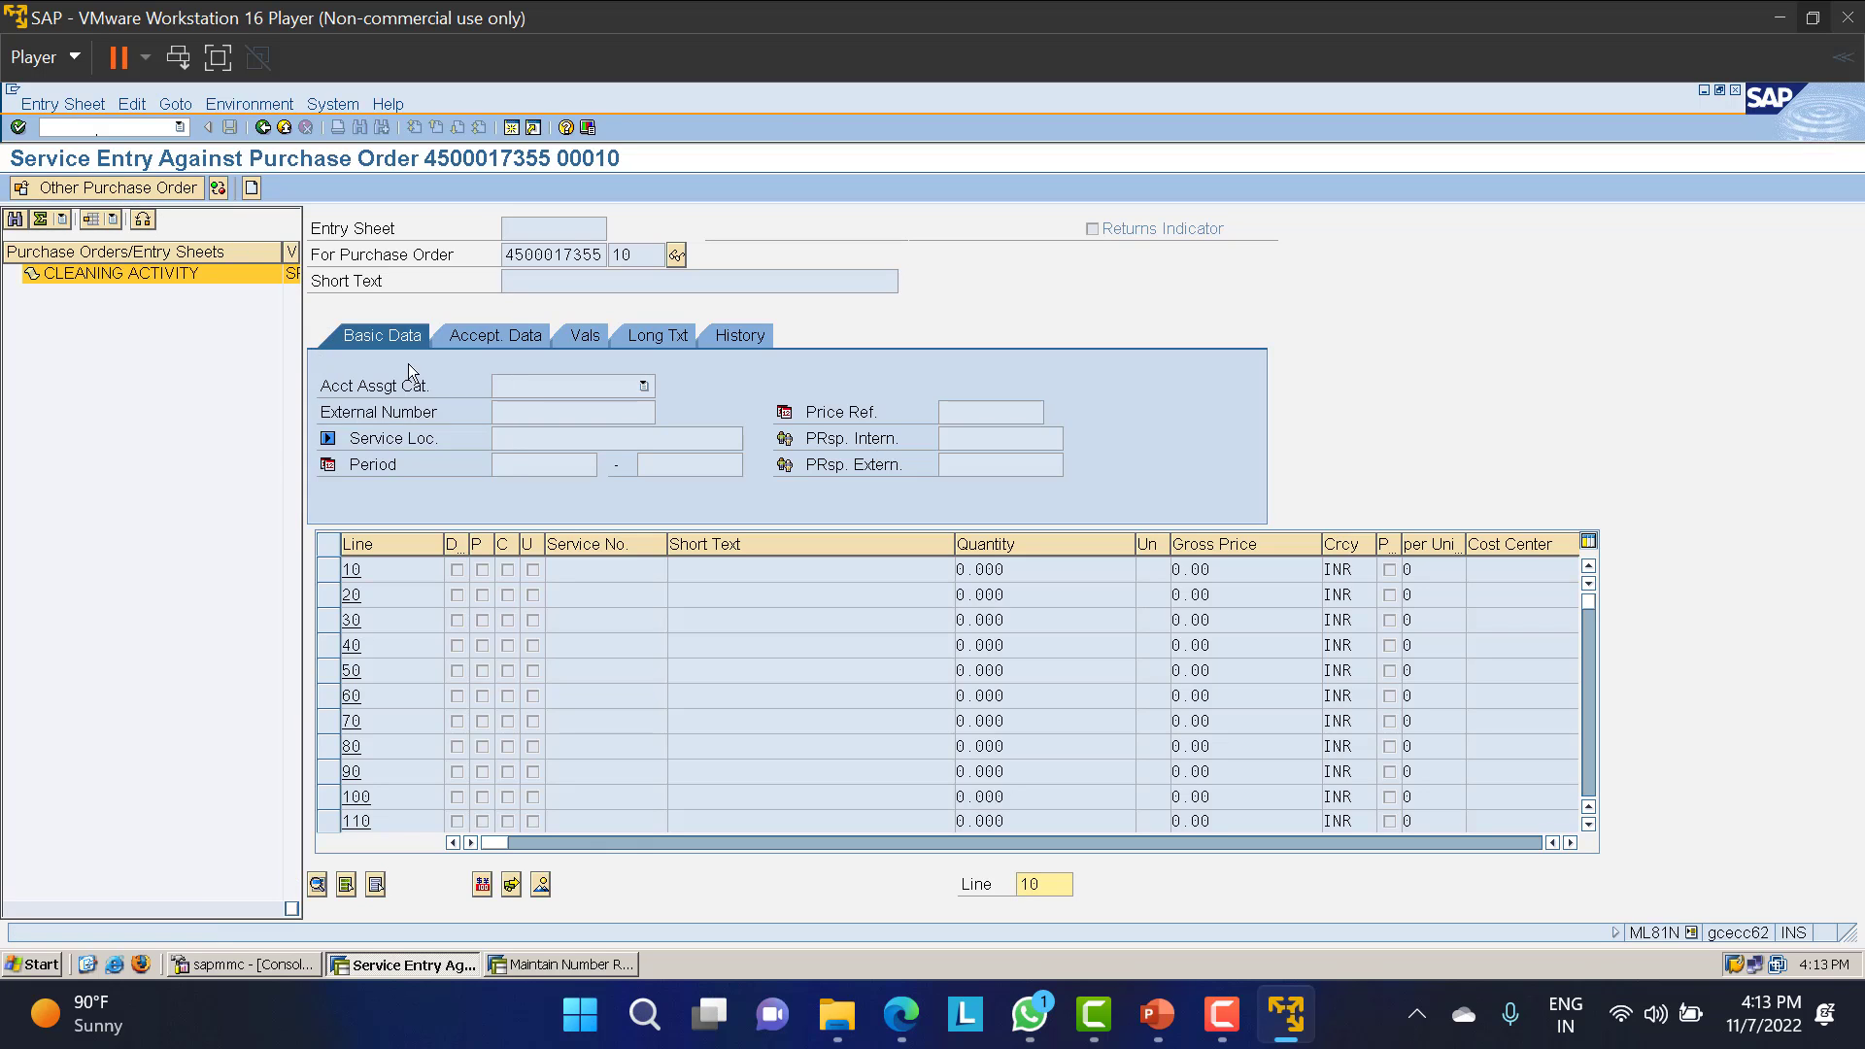
Create a new entry sheet for the purchase order with the short text Cleaning activity.
left_click(252, 189)
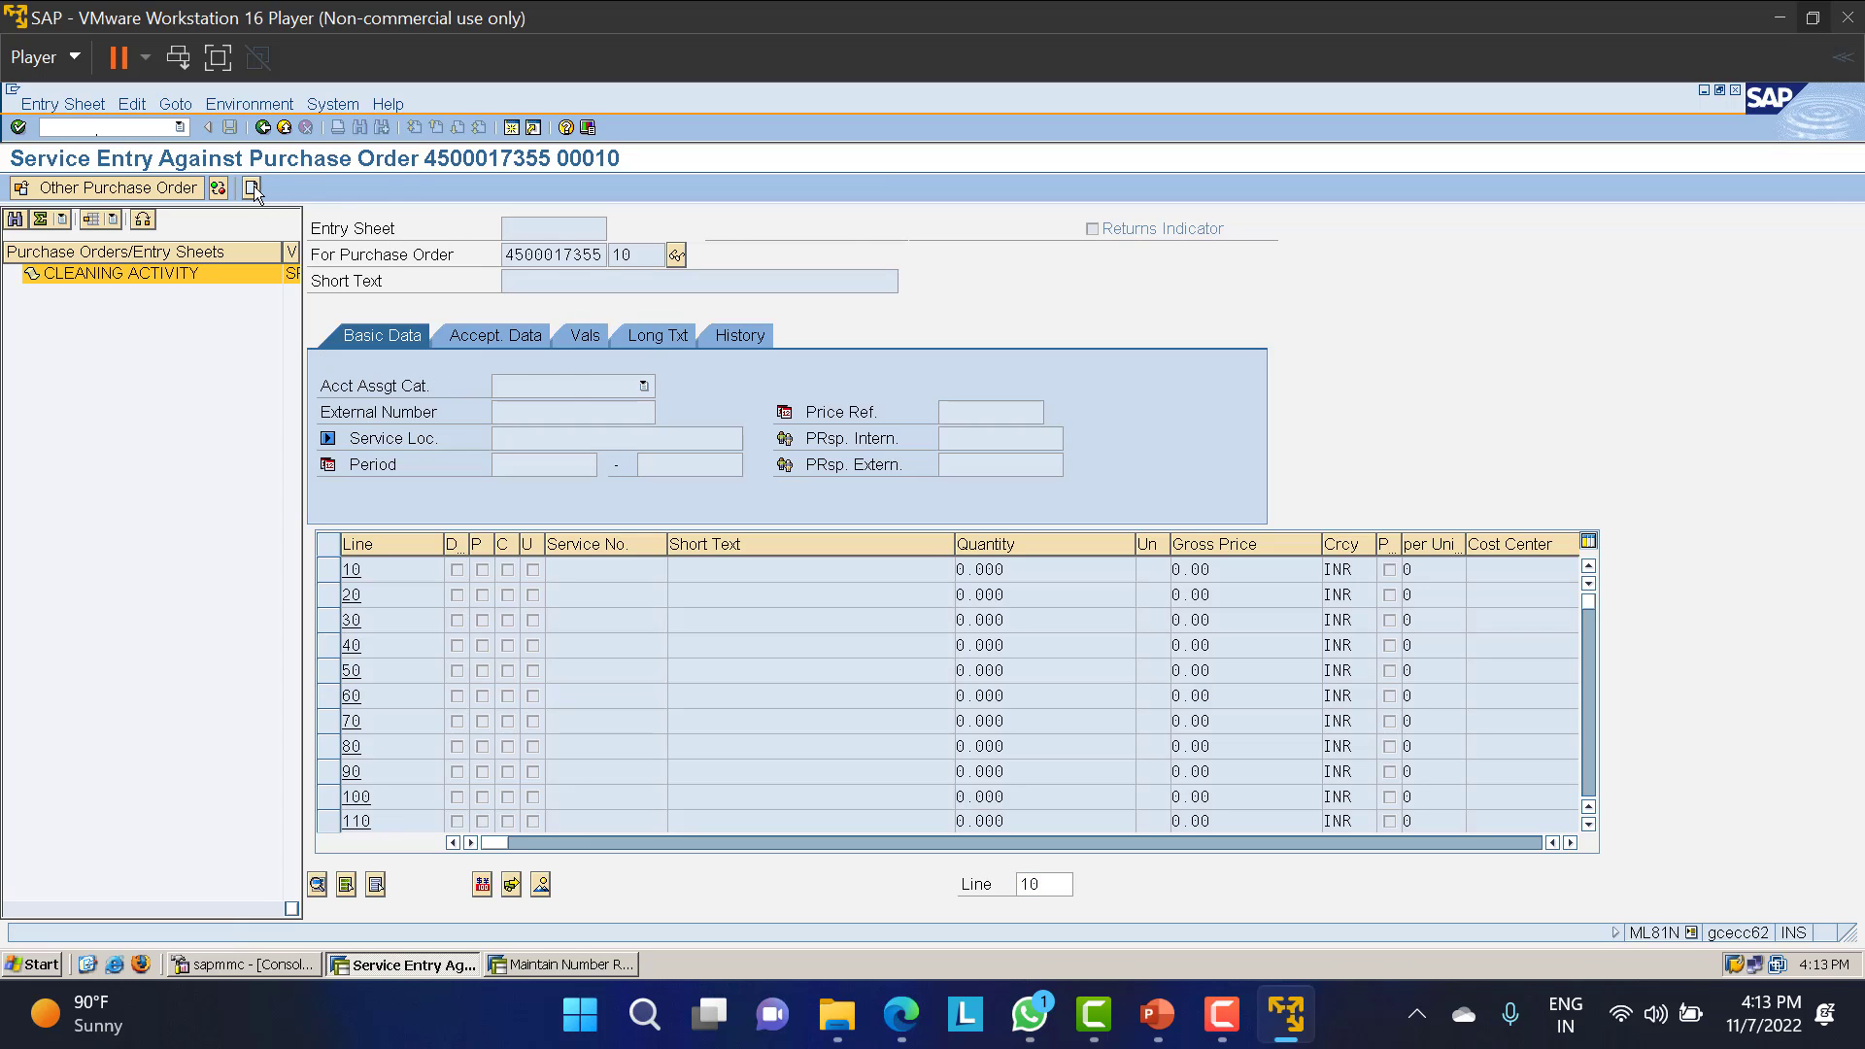
left_click(549, 289)
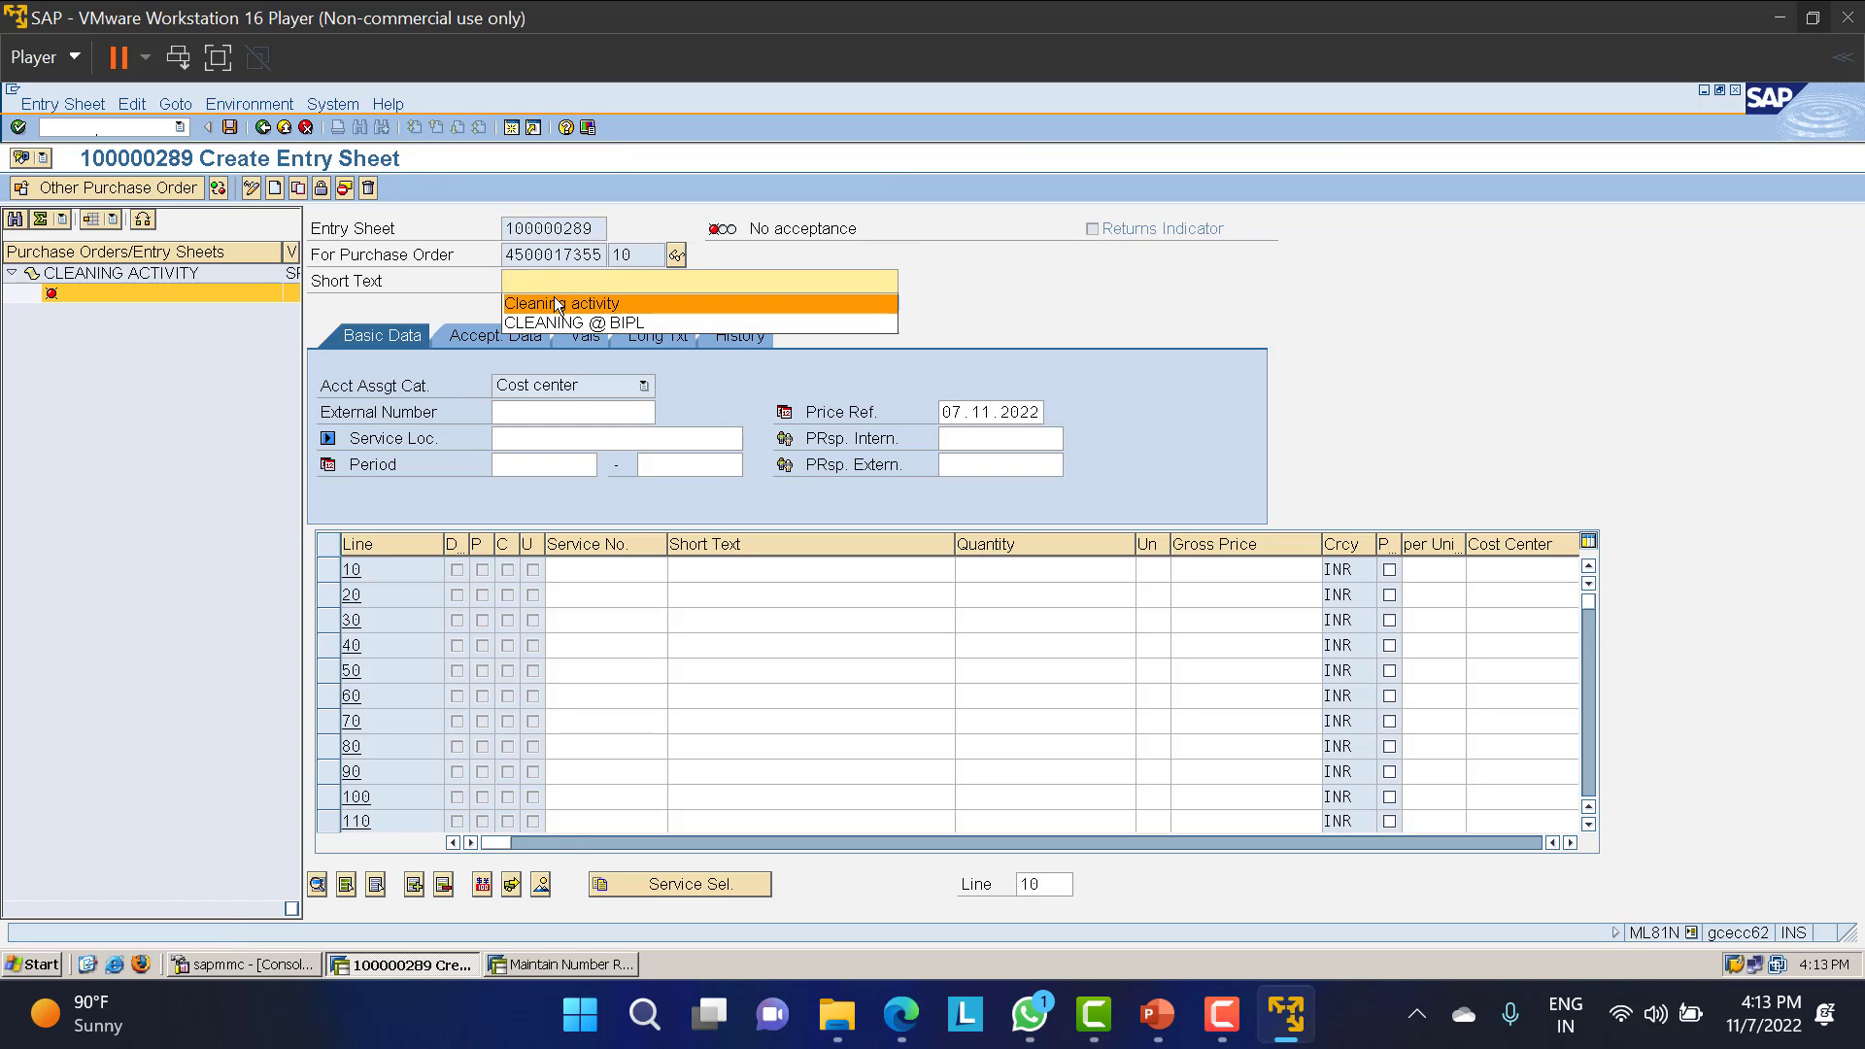
left_click(626, 304)
key("Return")
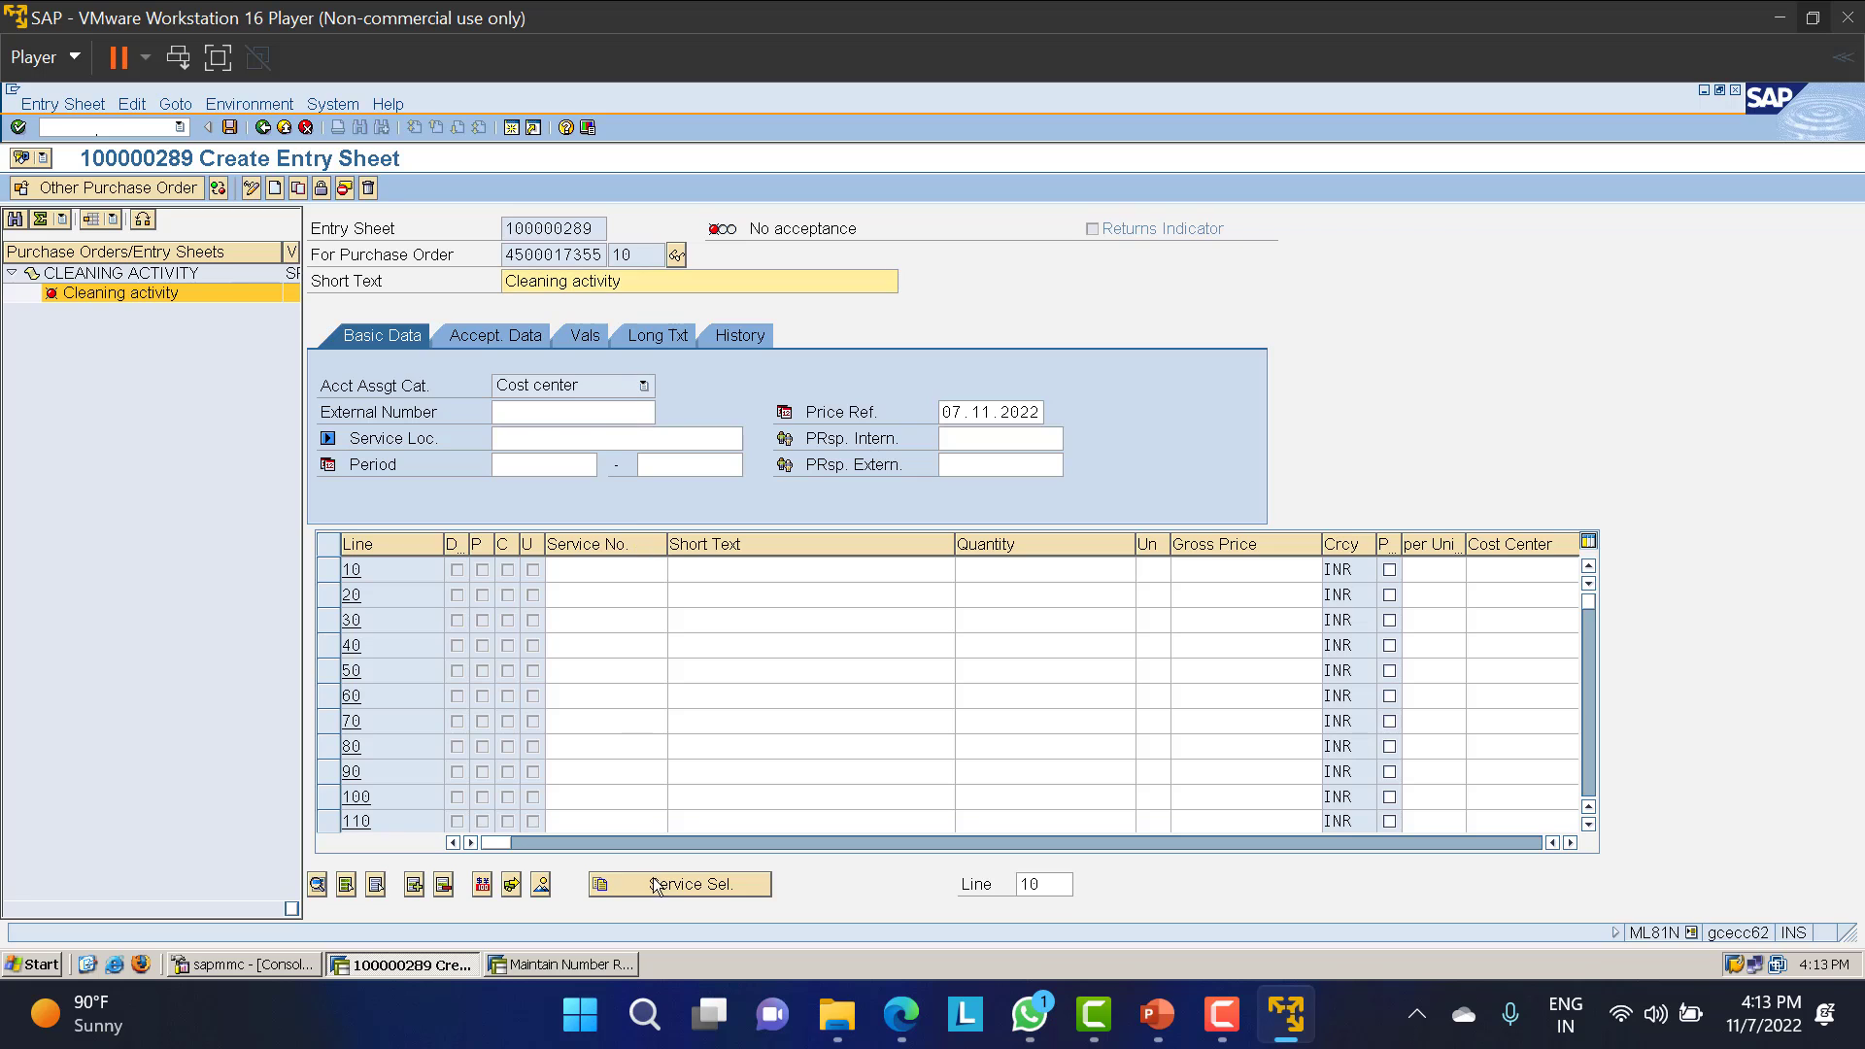
Adopt the CLEANING ACTIVITY service line from the purchase order and set the new entry sheet to accepted.
left_click(656, 888)
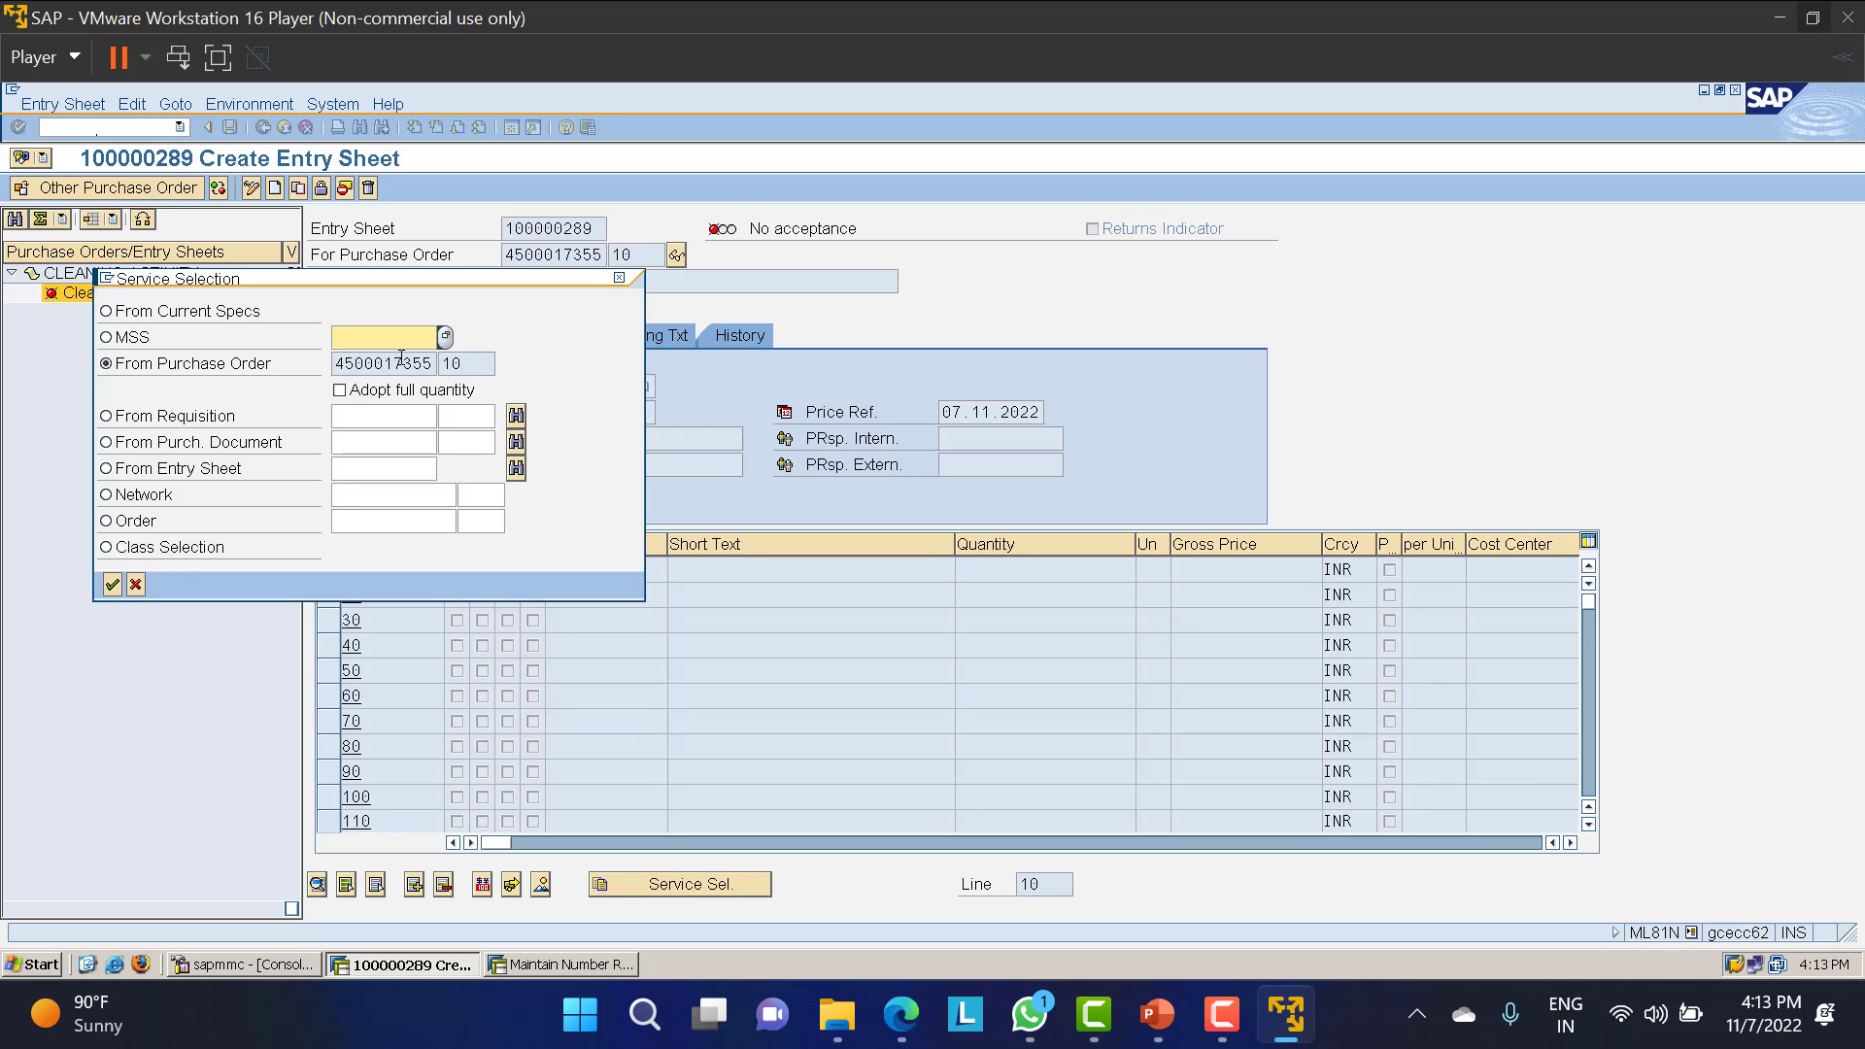
left_click(111, 583)
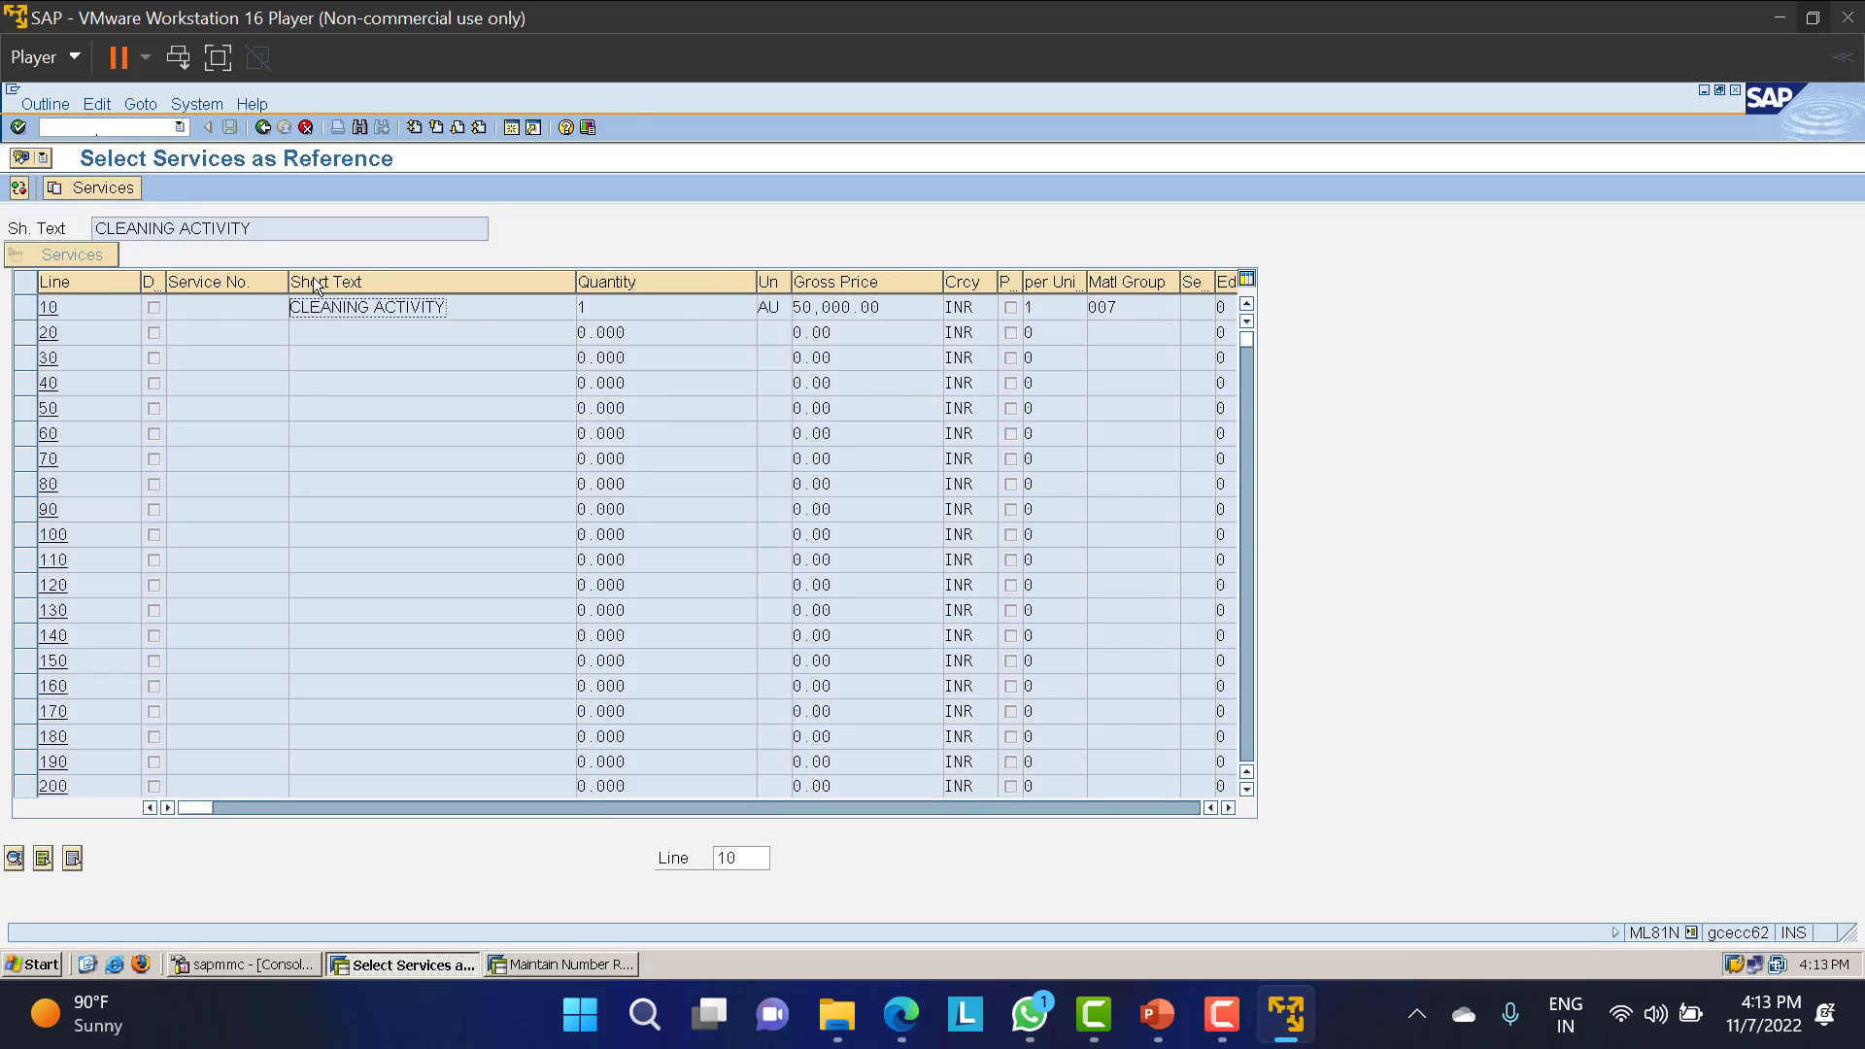
left_click(115, 189)
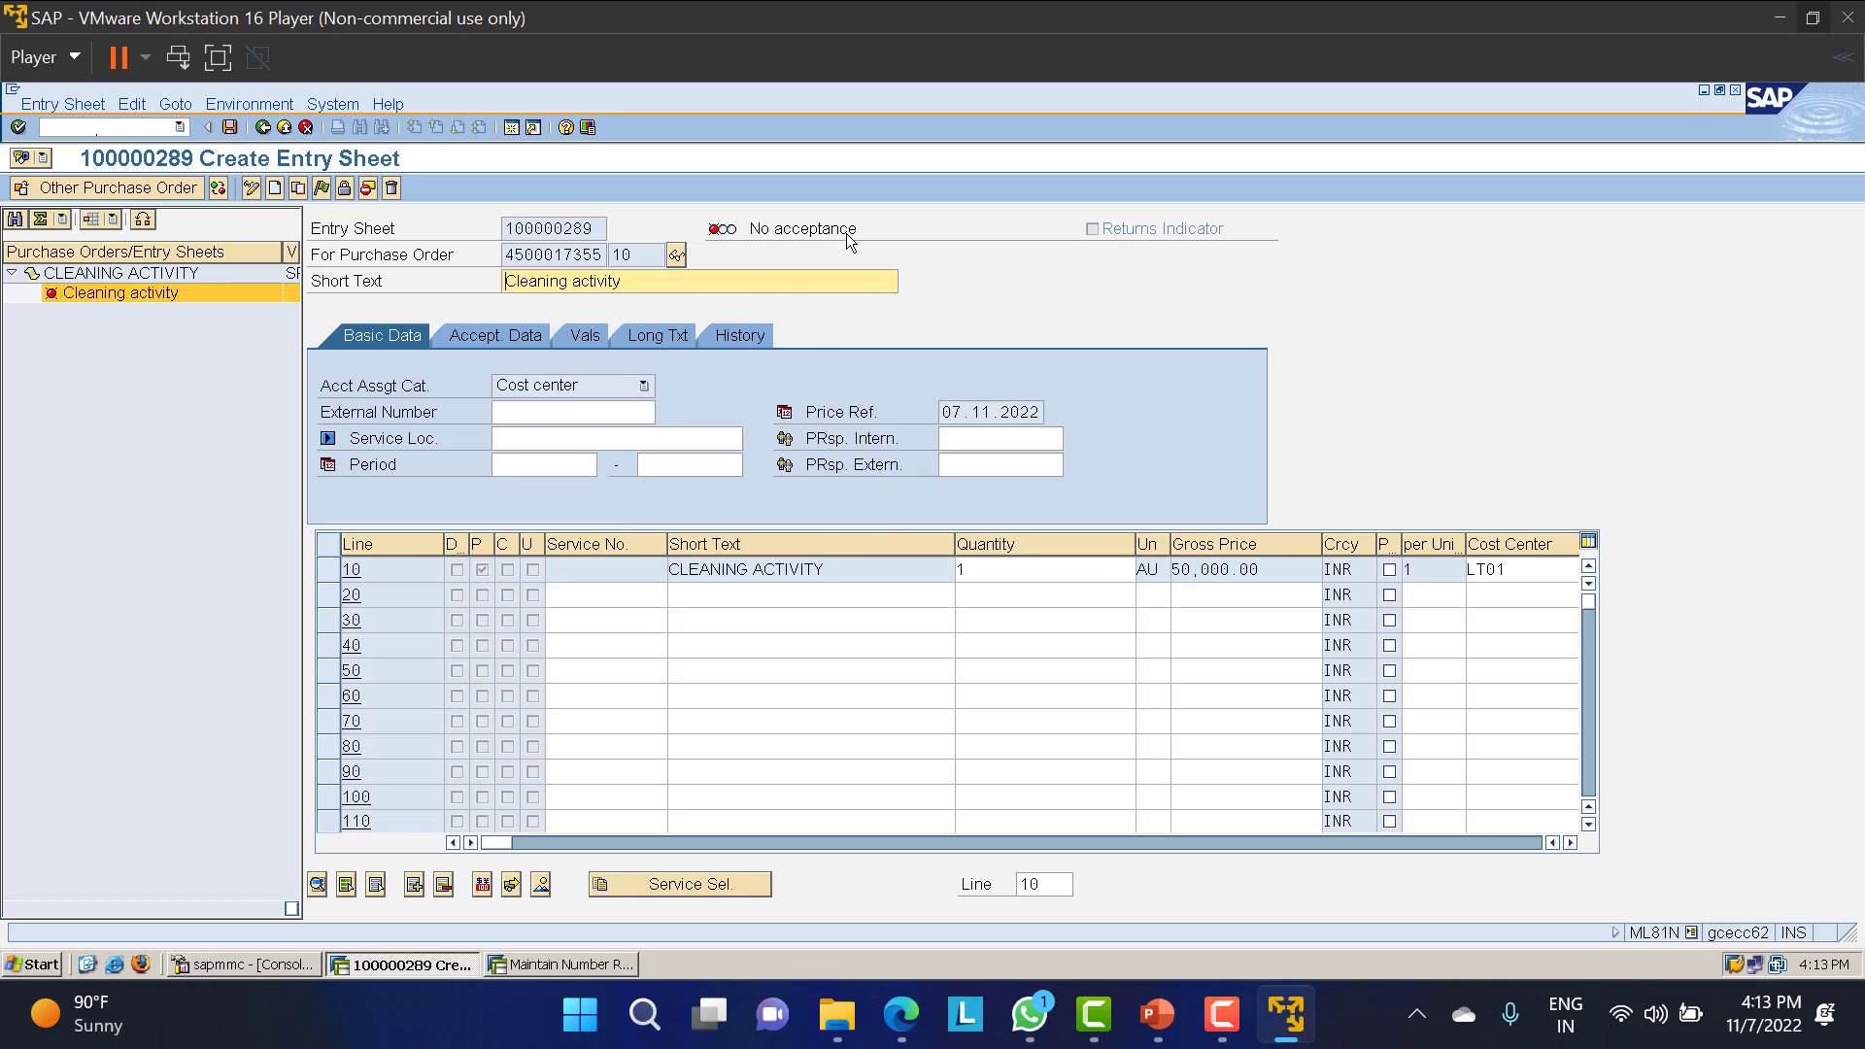
left_click(324, 191)
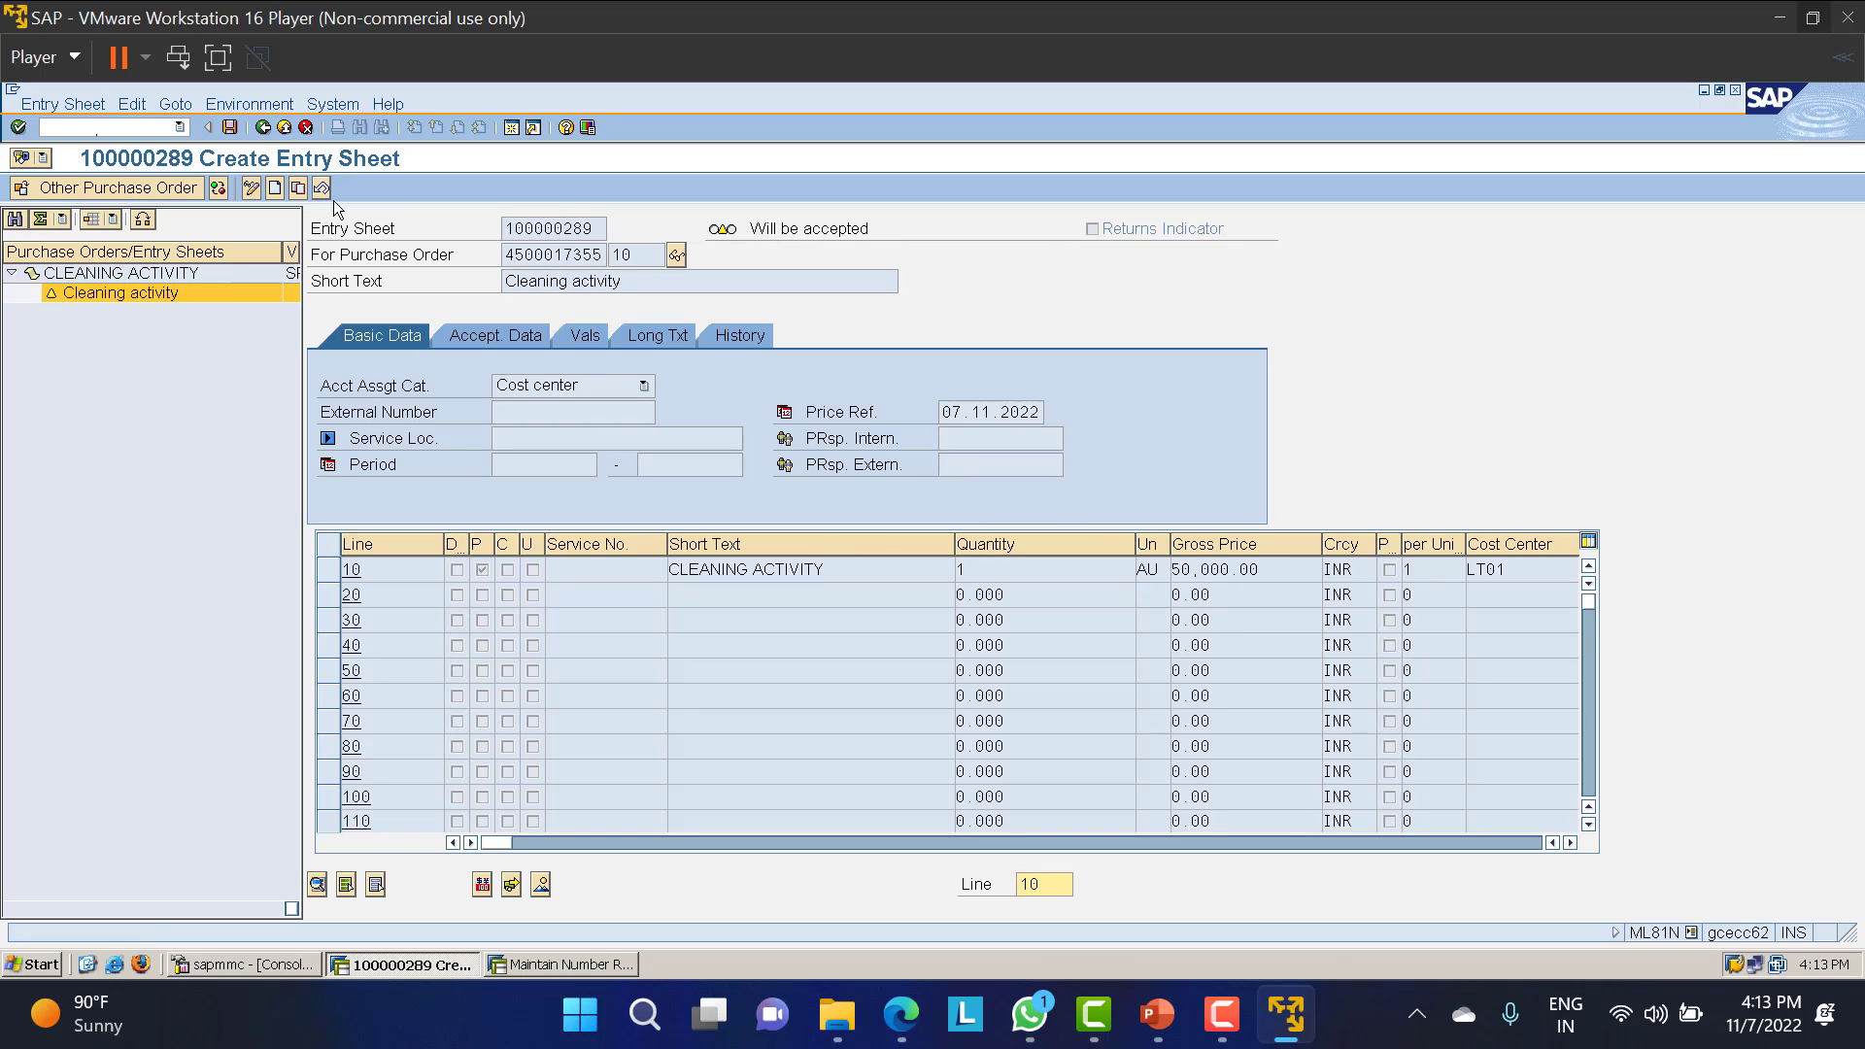
Save the accepted entry sheet and display the service purchase order with its item details using ME23N in the other session.
left_click(230, 128)
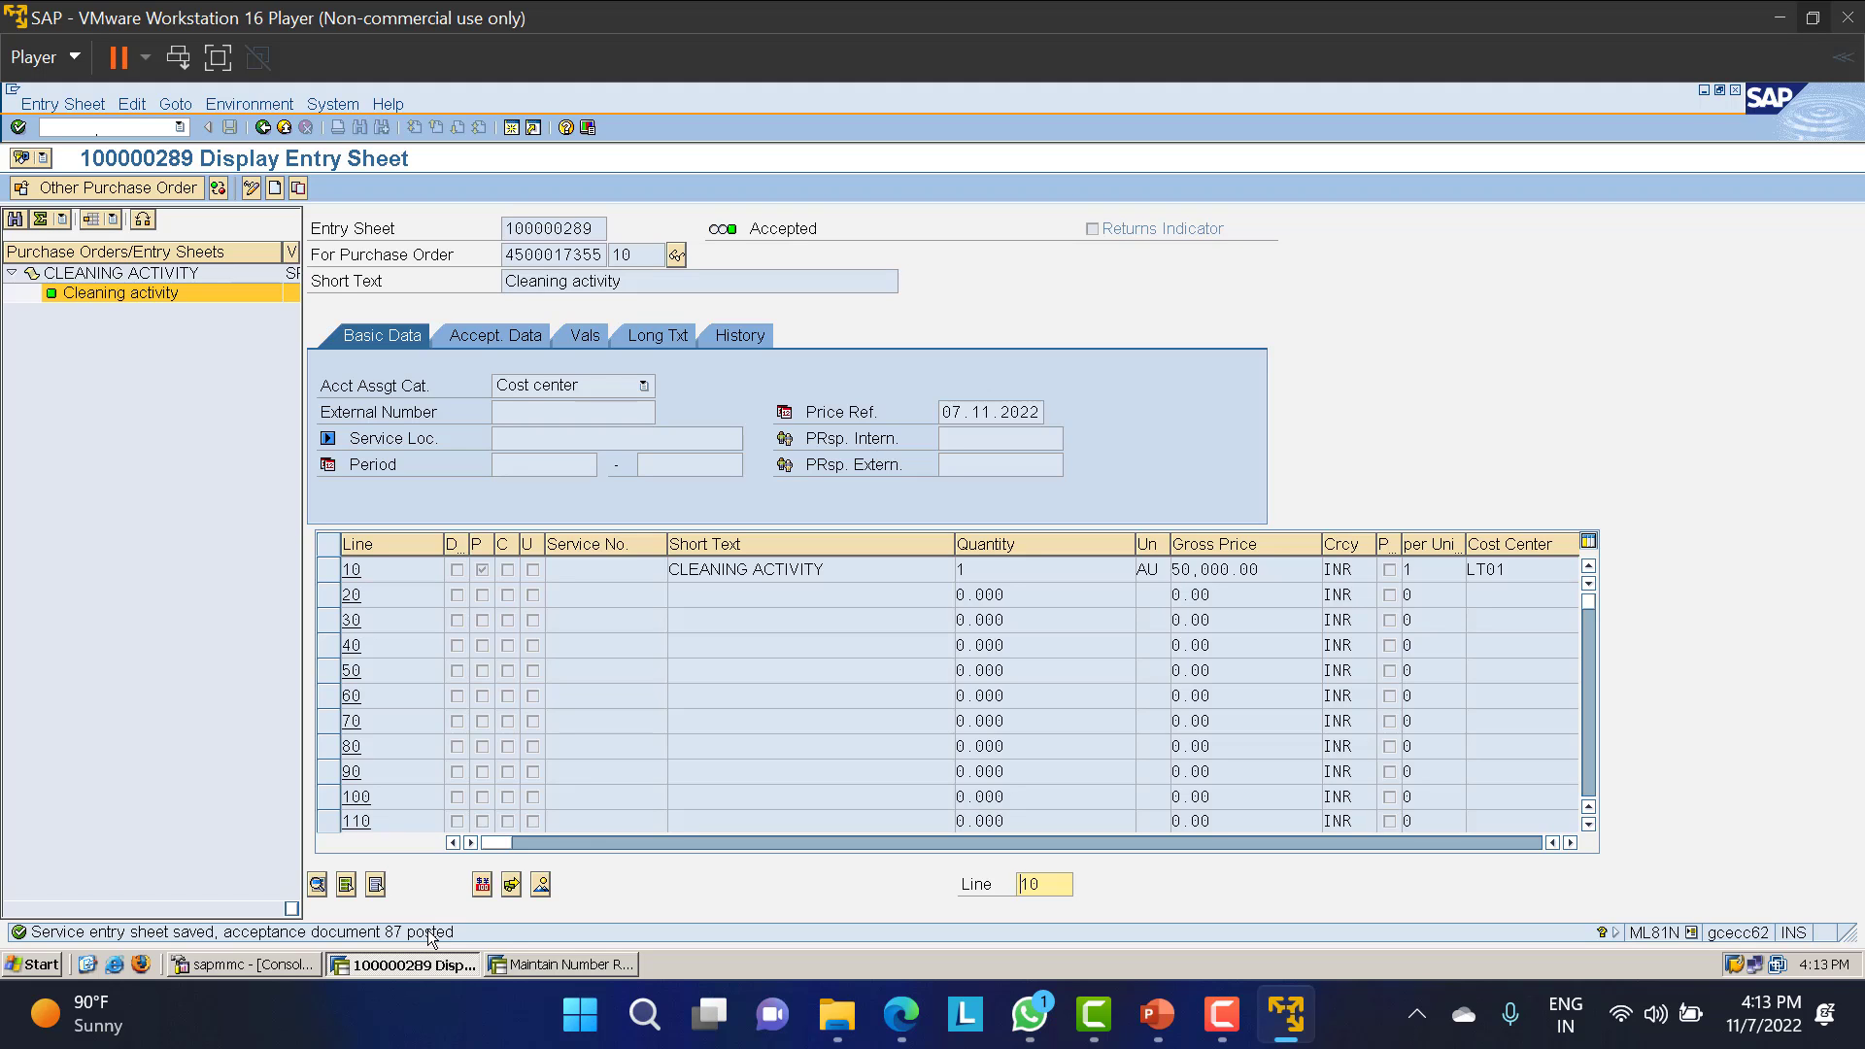
left_click(561, 965)
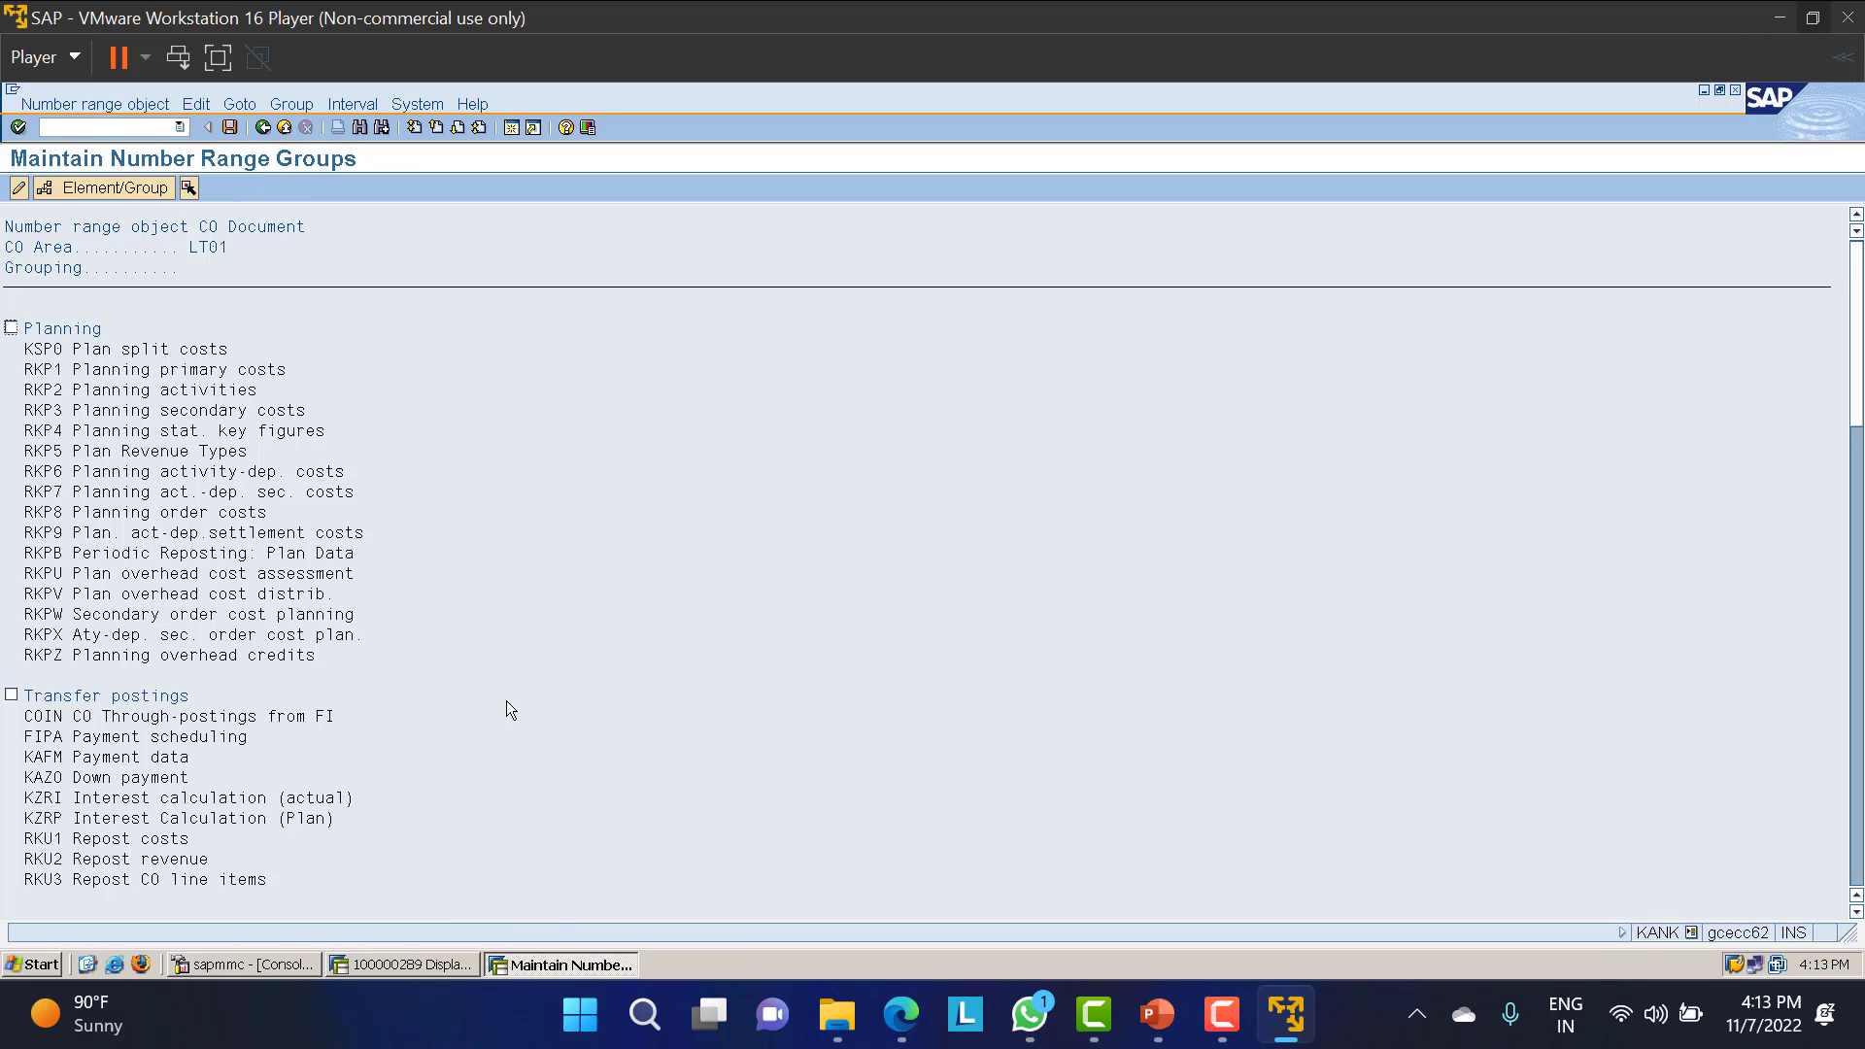
left_click(95, 126)
type("/NME23N")
key("Return")
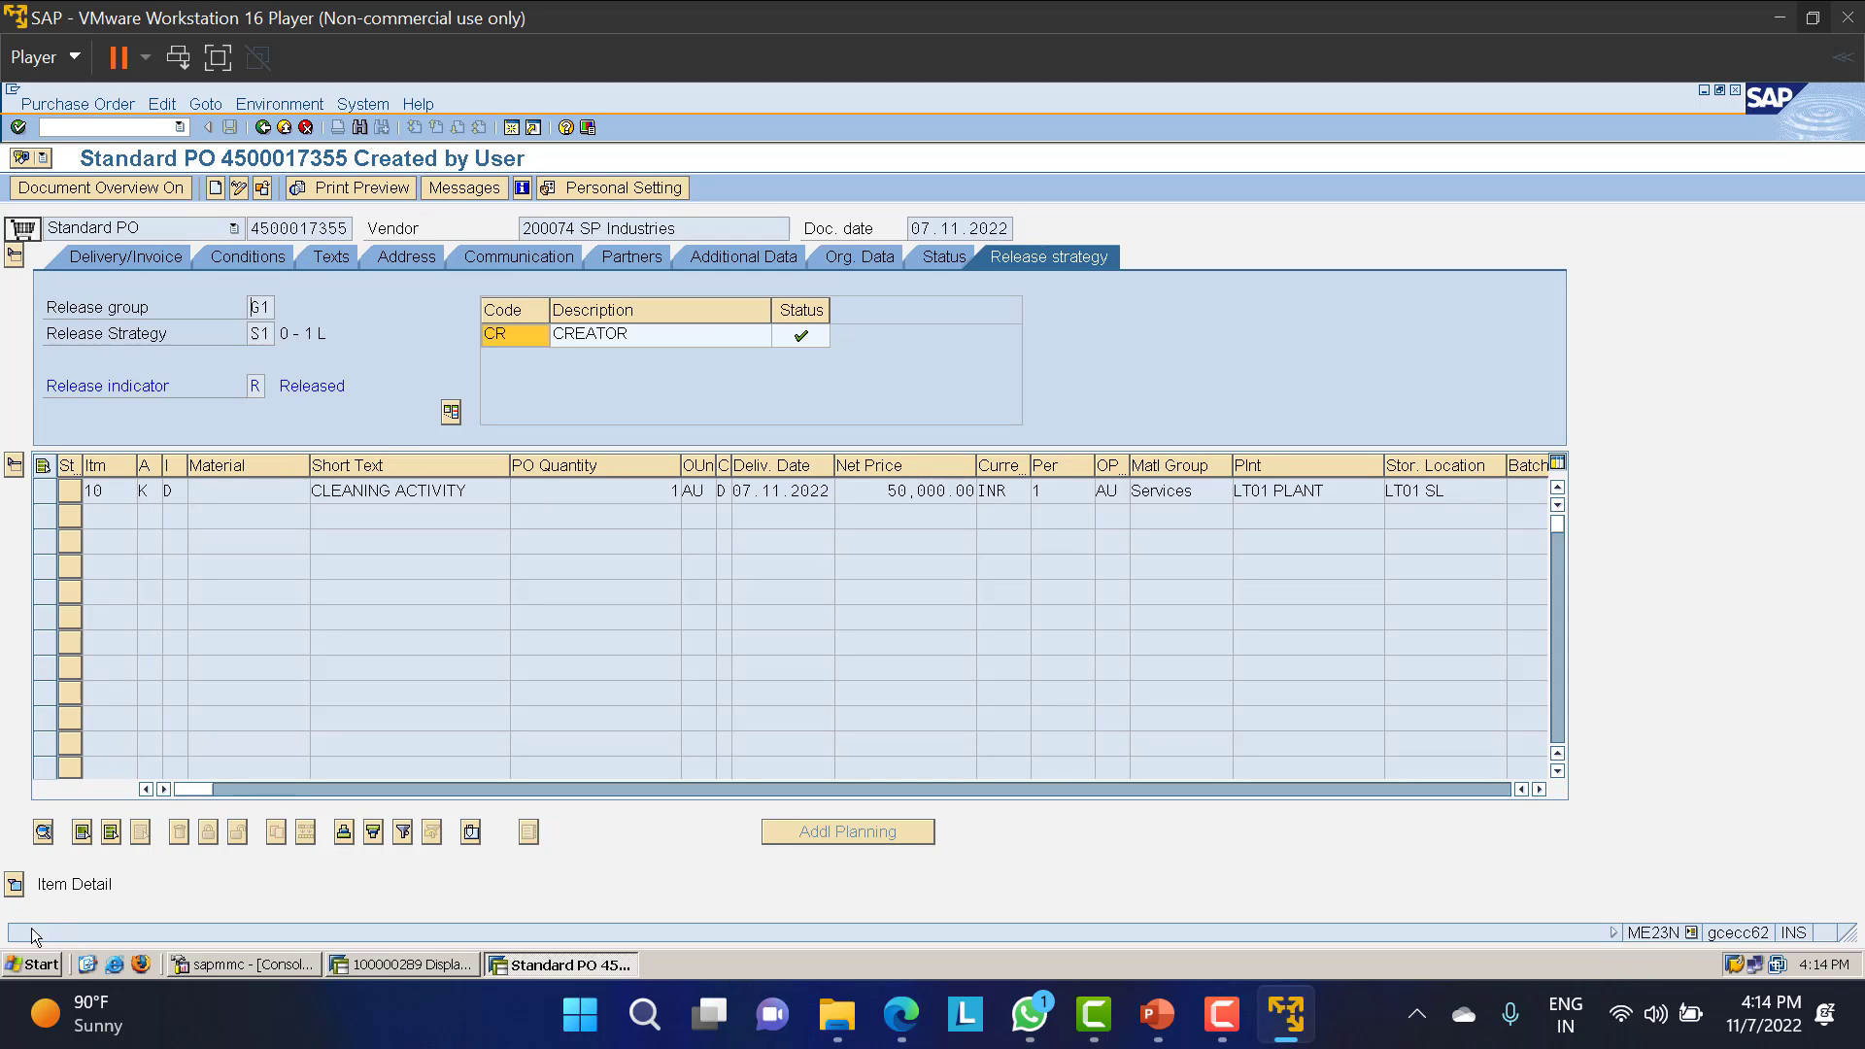
left_click(15, 884)
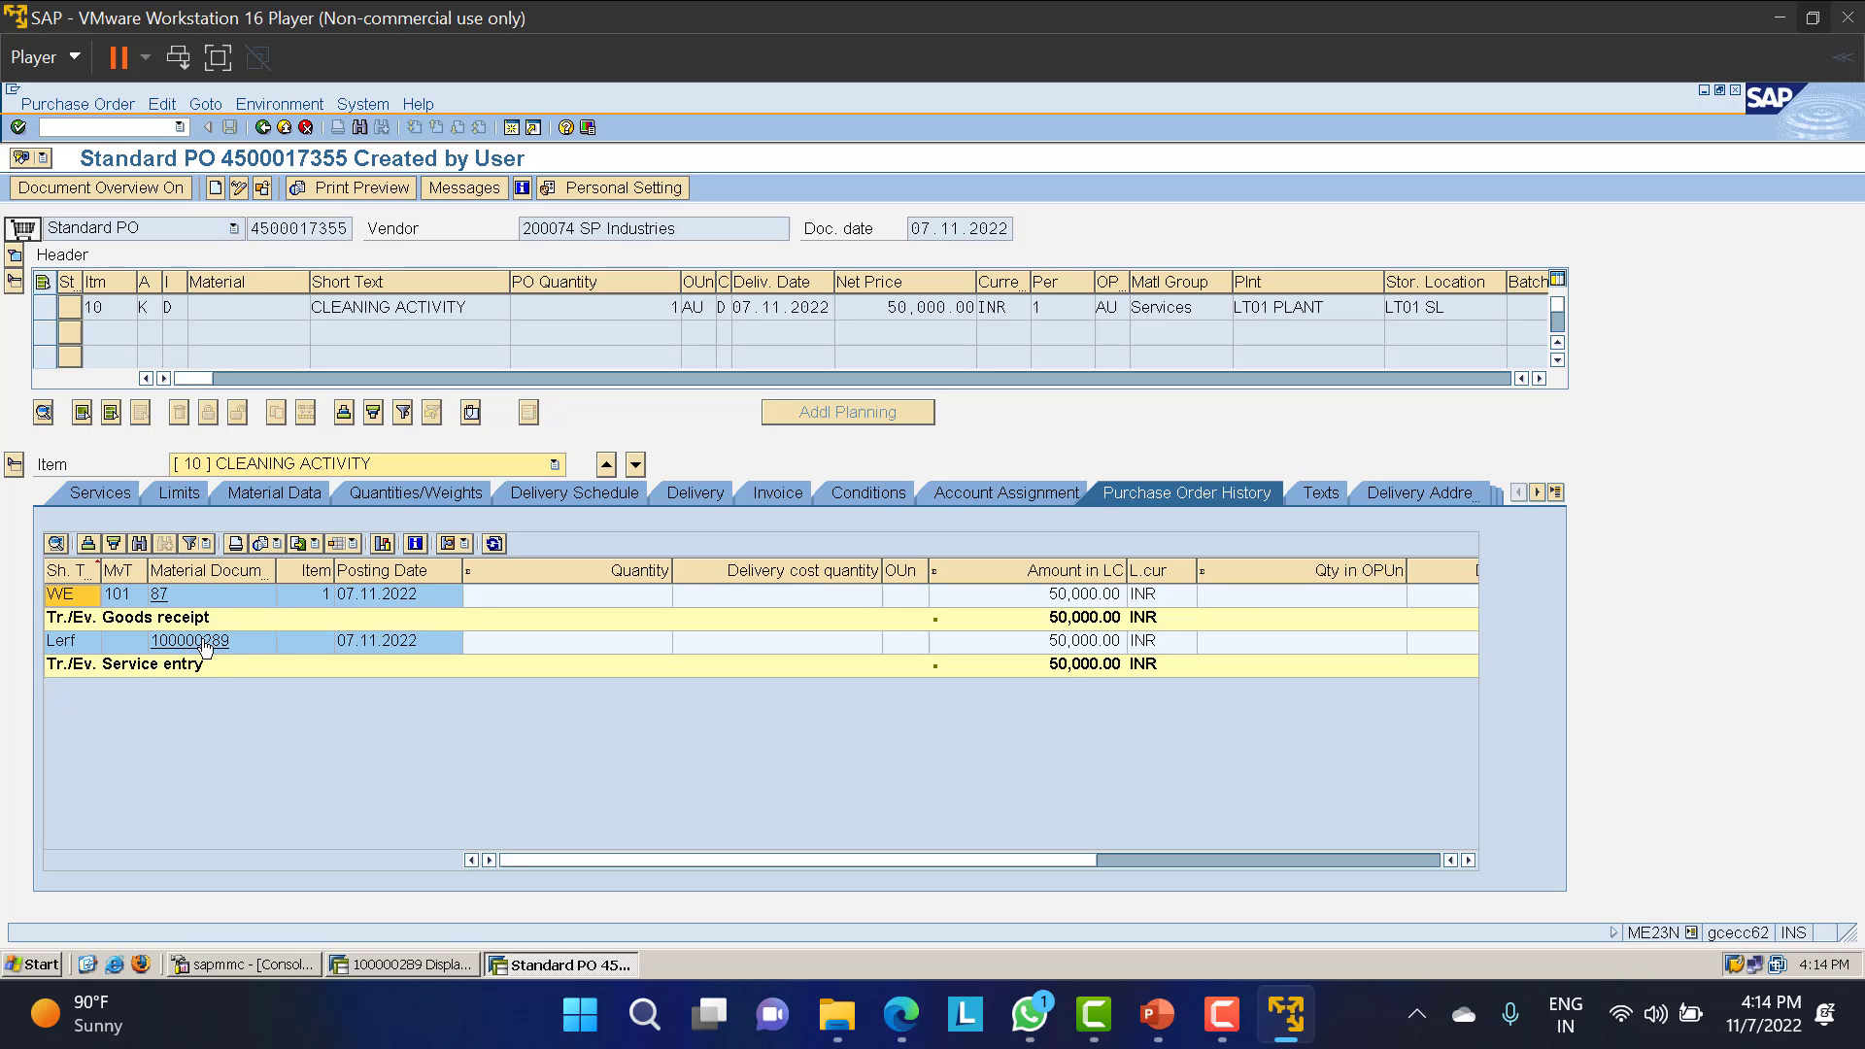
Open the goods receipt material document from the purchase order history and examine its quantity, G/L account, cost center and movement type.
left_click(158, 596)
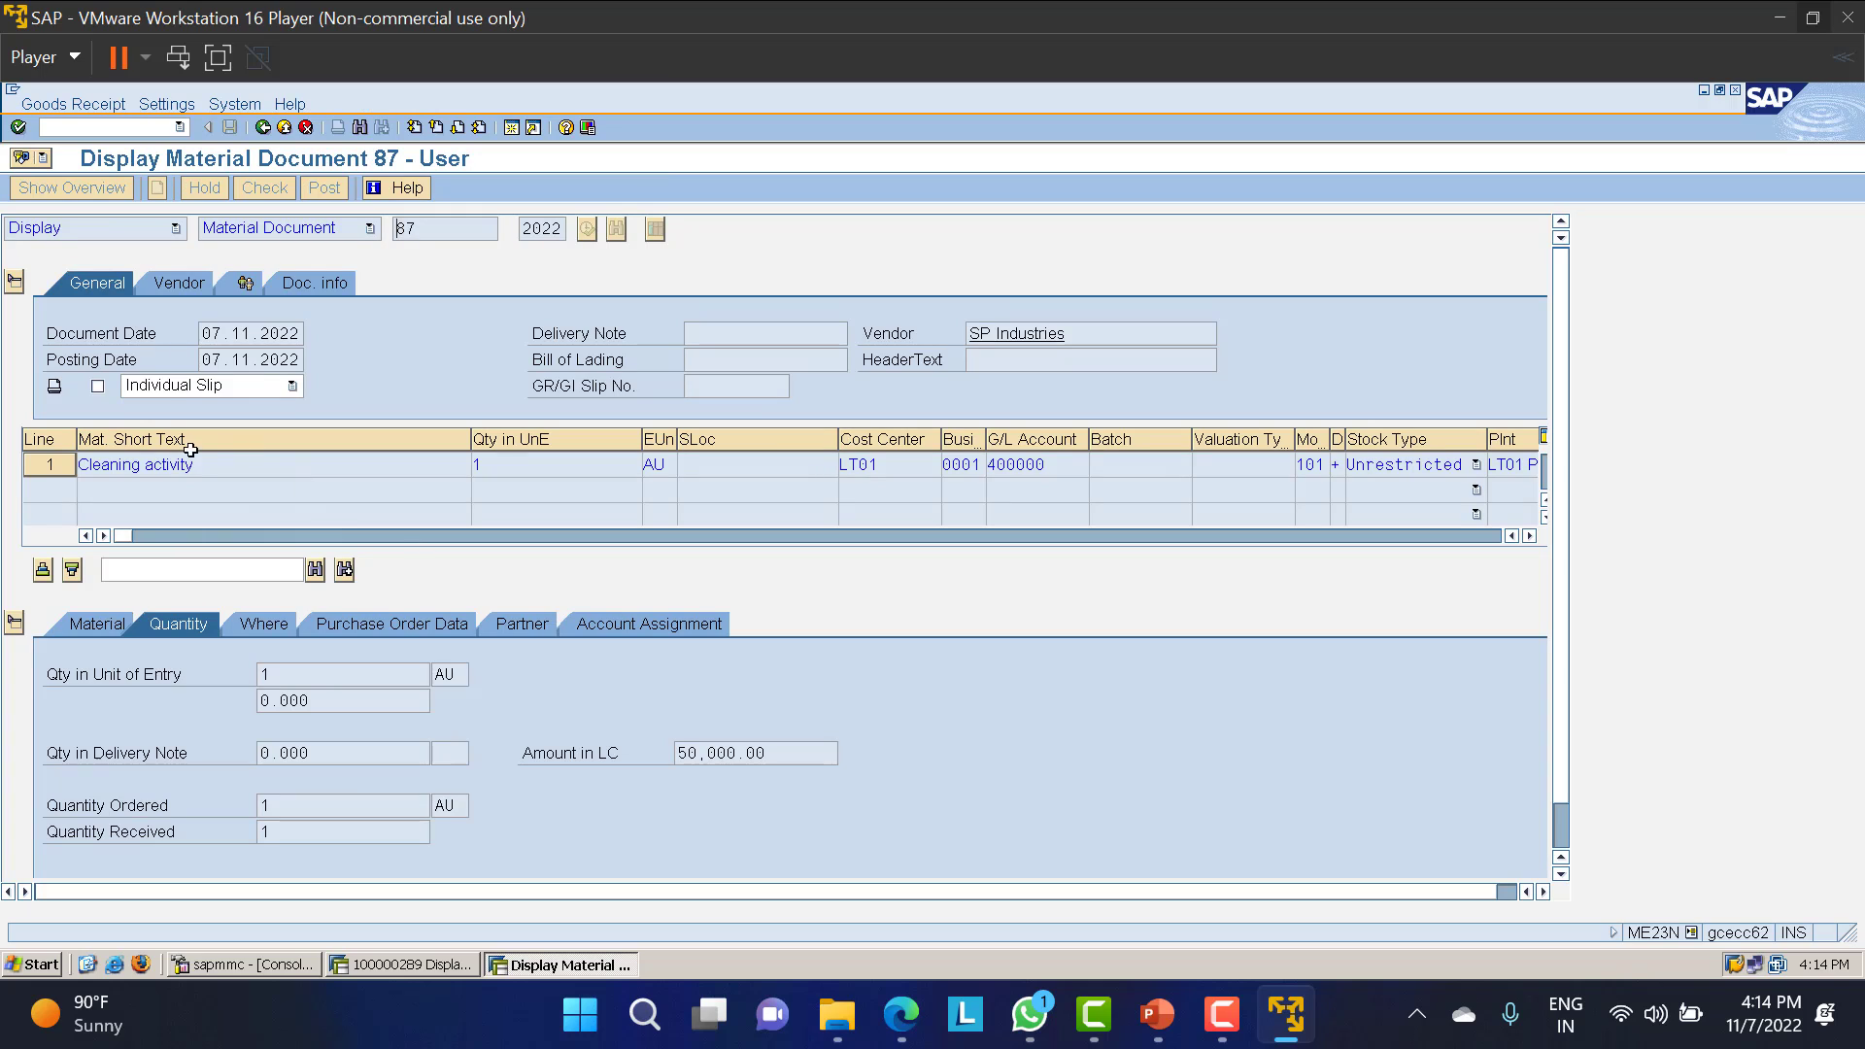
double_click(197, 466)
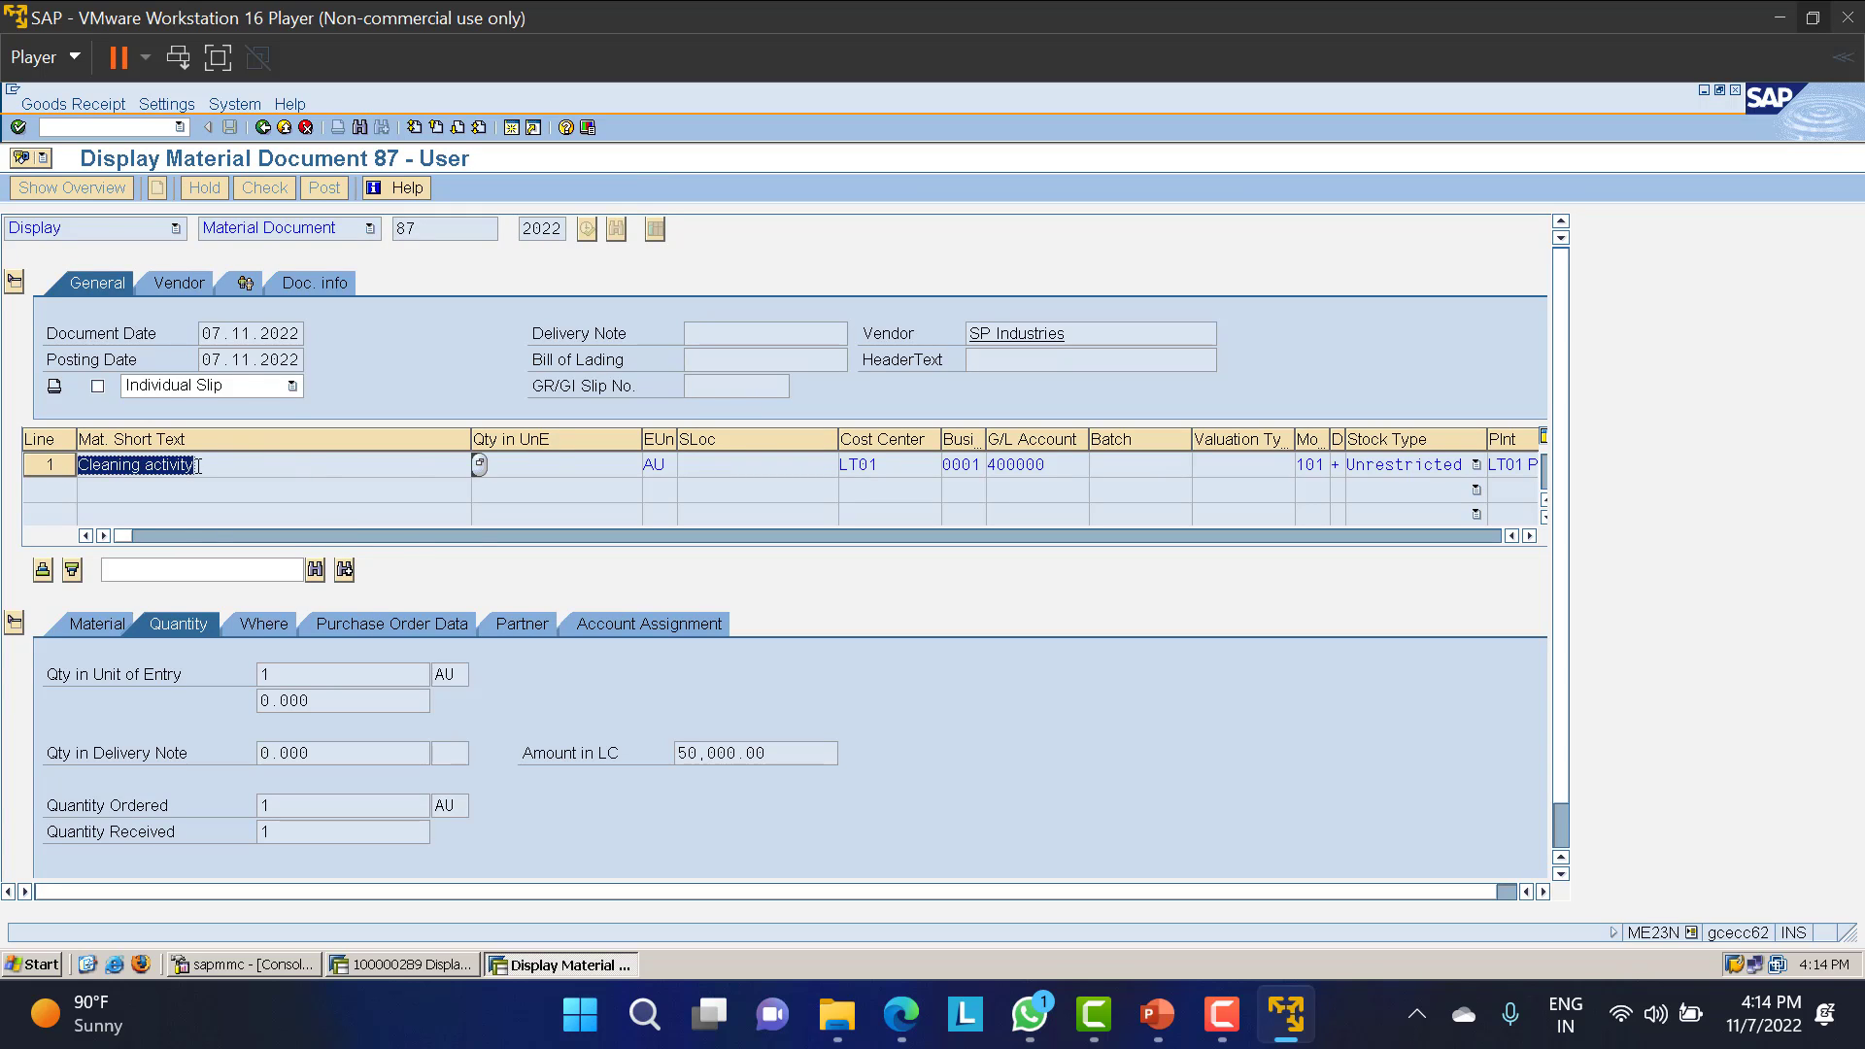
left_click(366, 465)
left_click(536, 466)
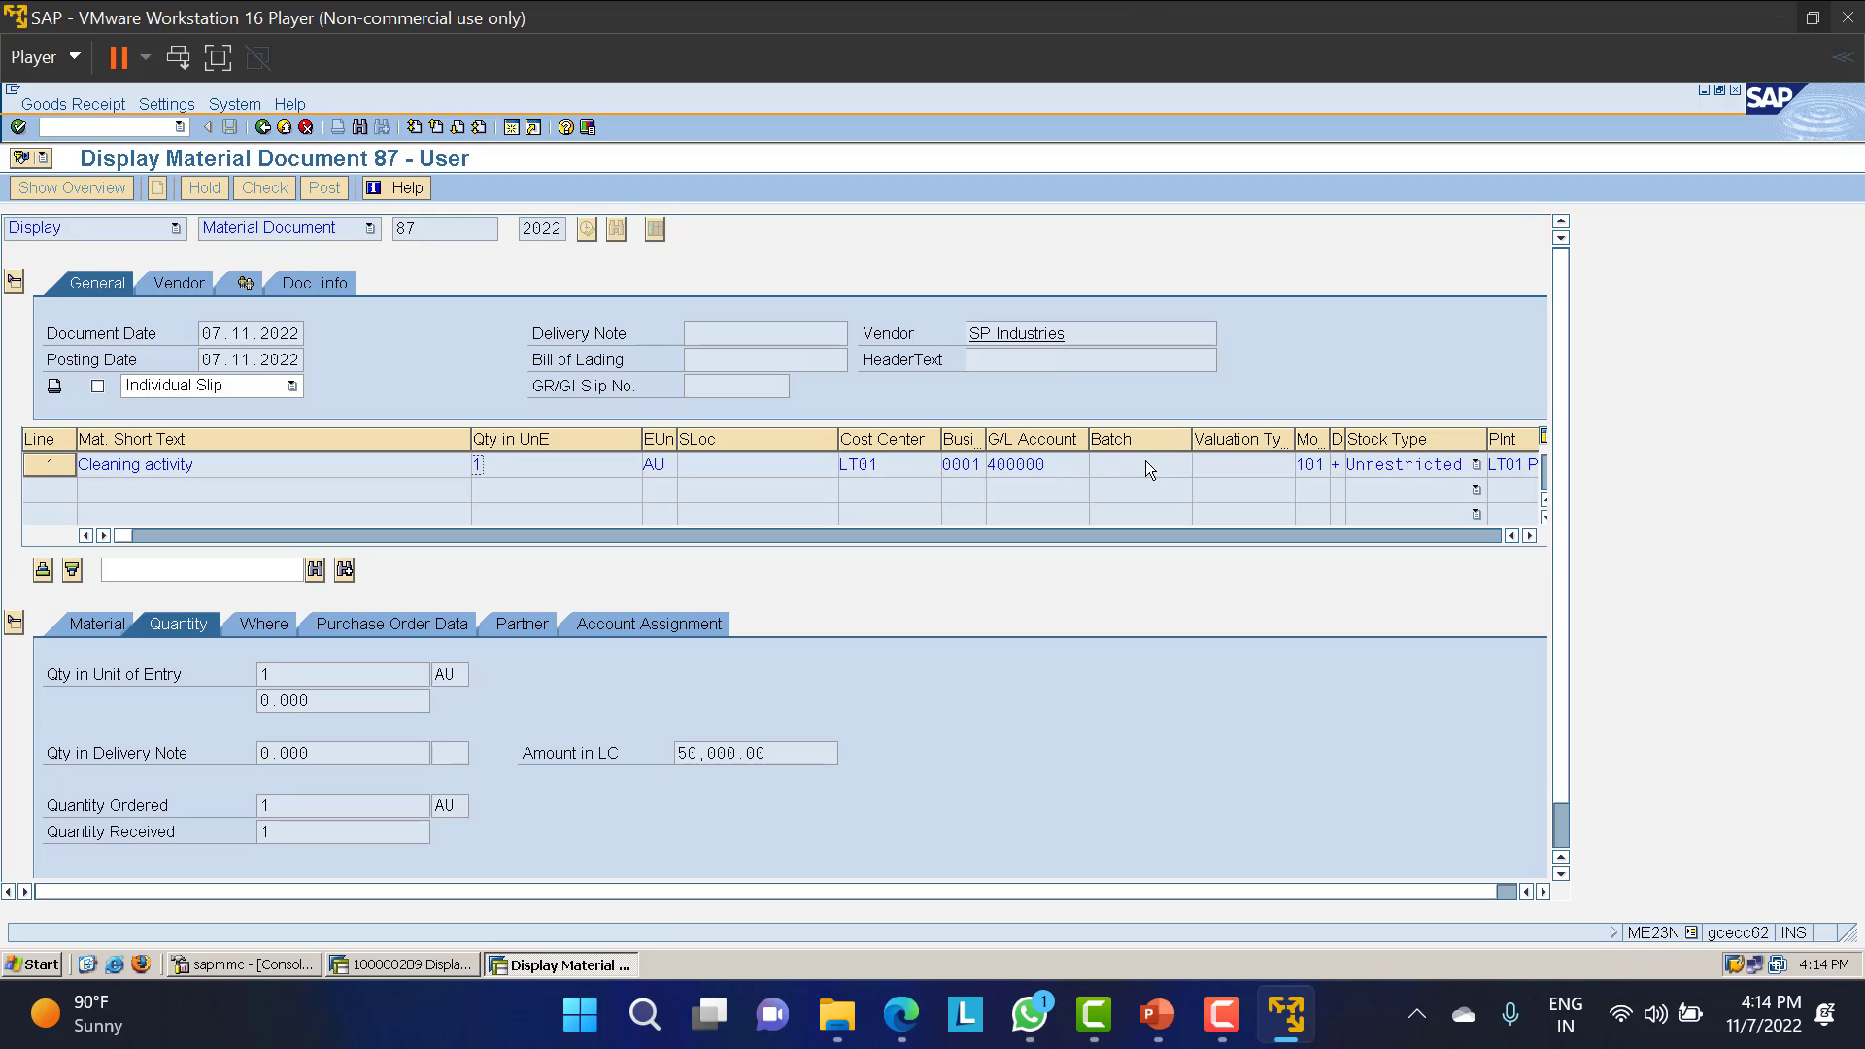
double_click(1048, 463)
double_click(879, 462)
left_click(1310, 466)
left_click_drag(1296, 464, 1325, 464)
Open the goods receipt's accounting document from its FI documents and examine both G/L line items.
left_click(313, 287)
left_click(802, 335)
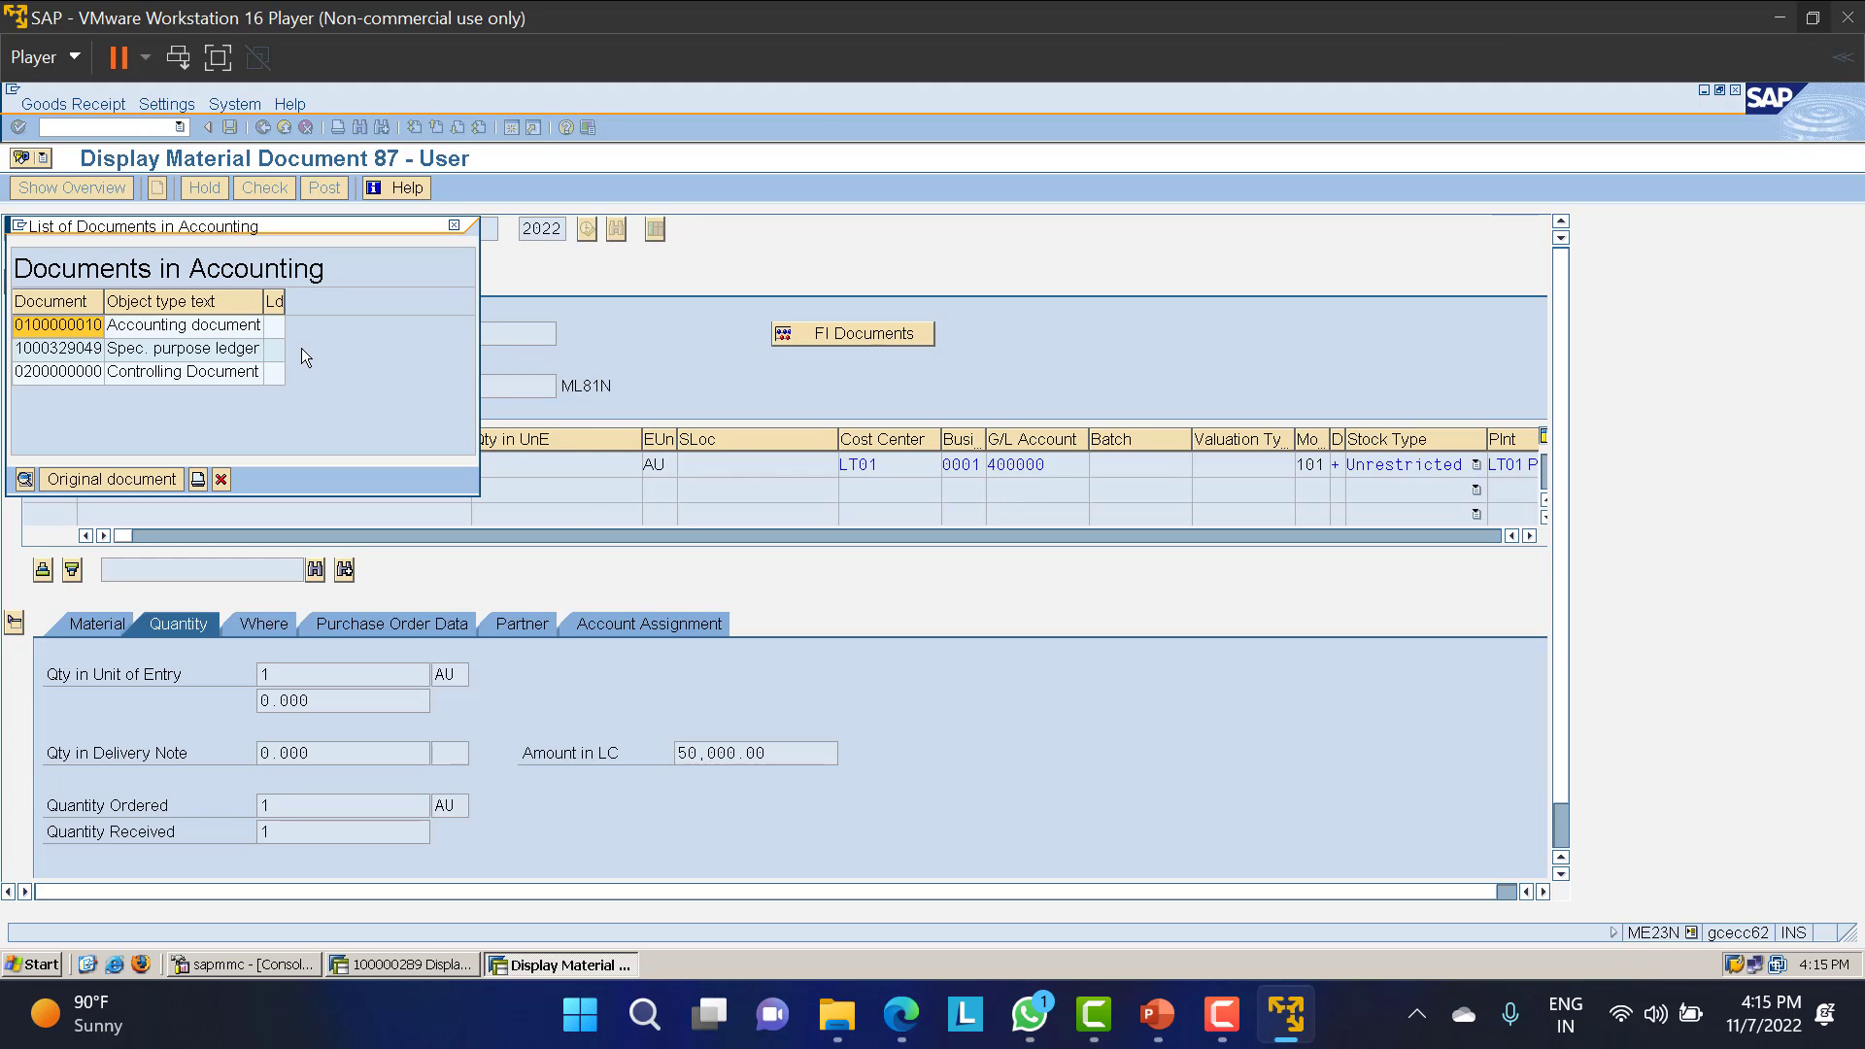
double_click(184, 331)
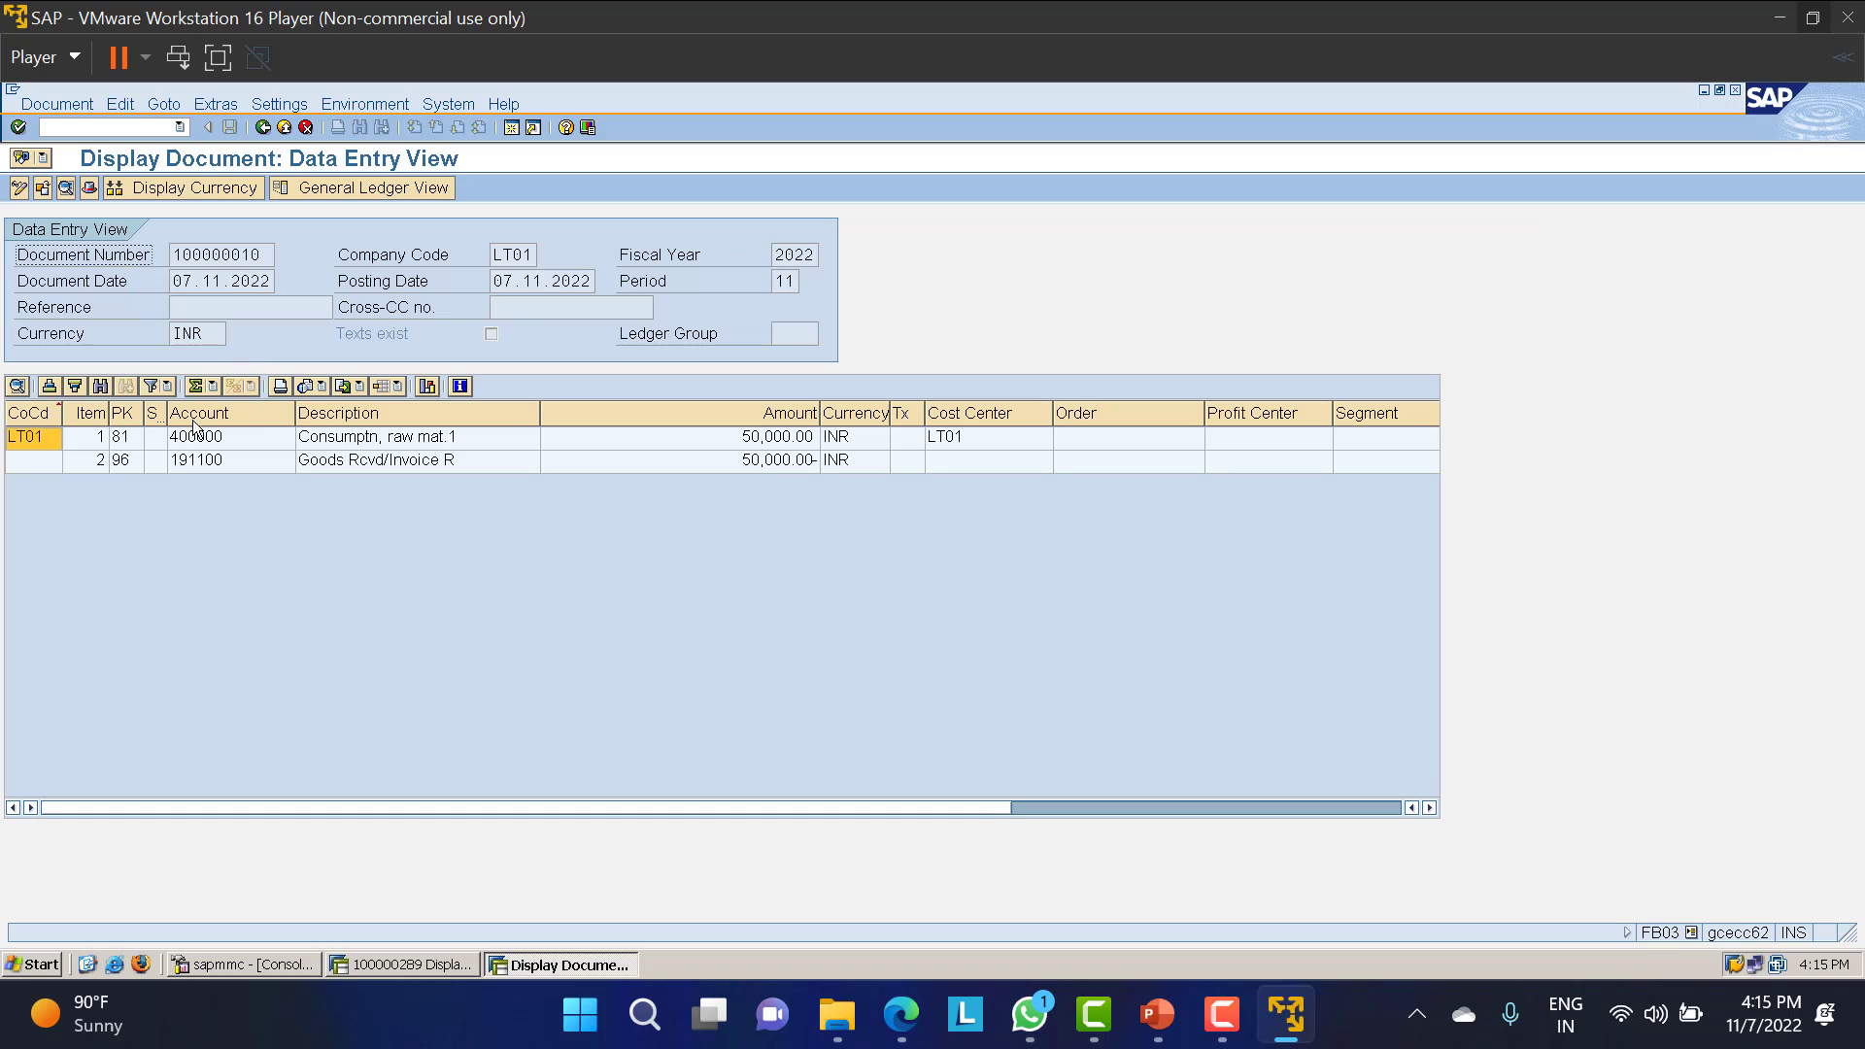
left_click(230, 441)
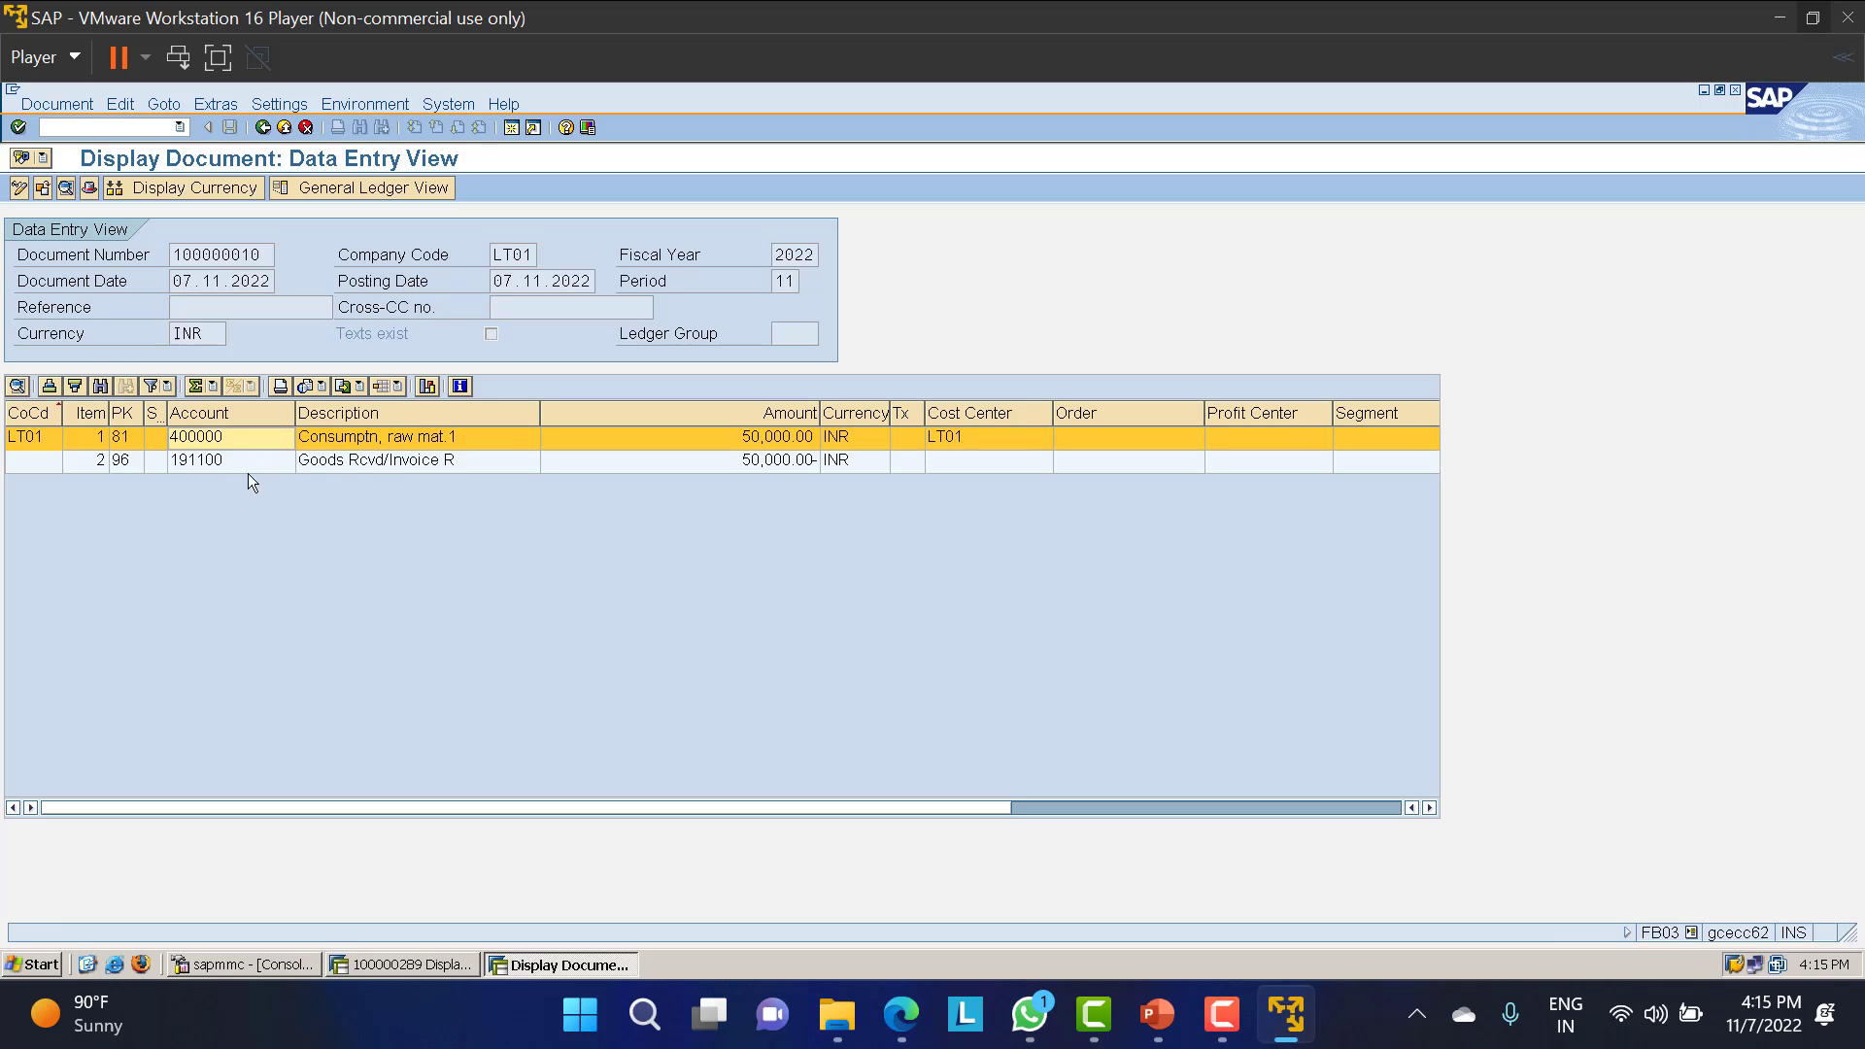
left_click(342, 463)
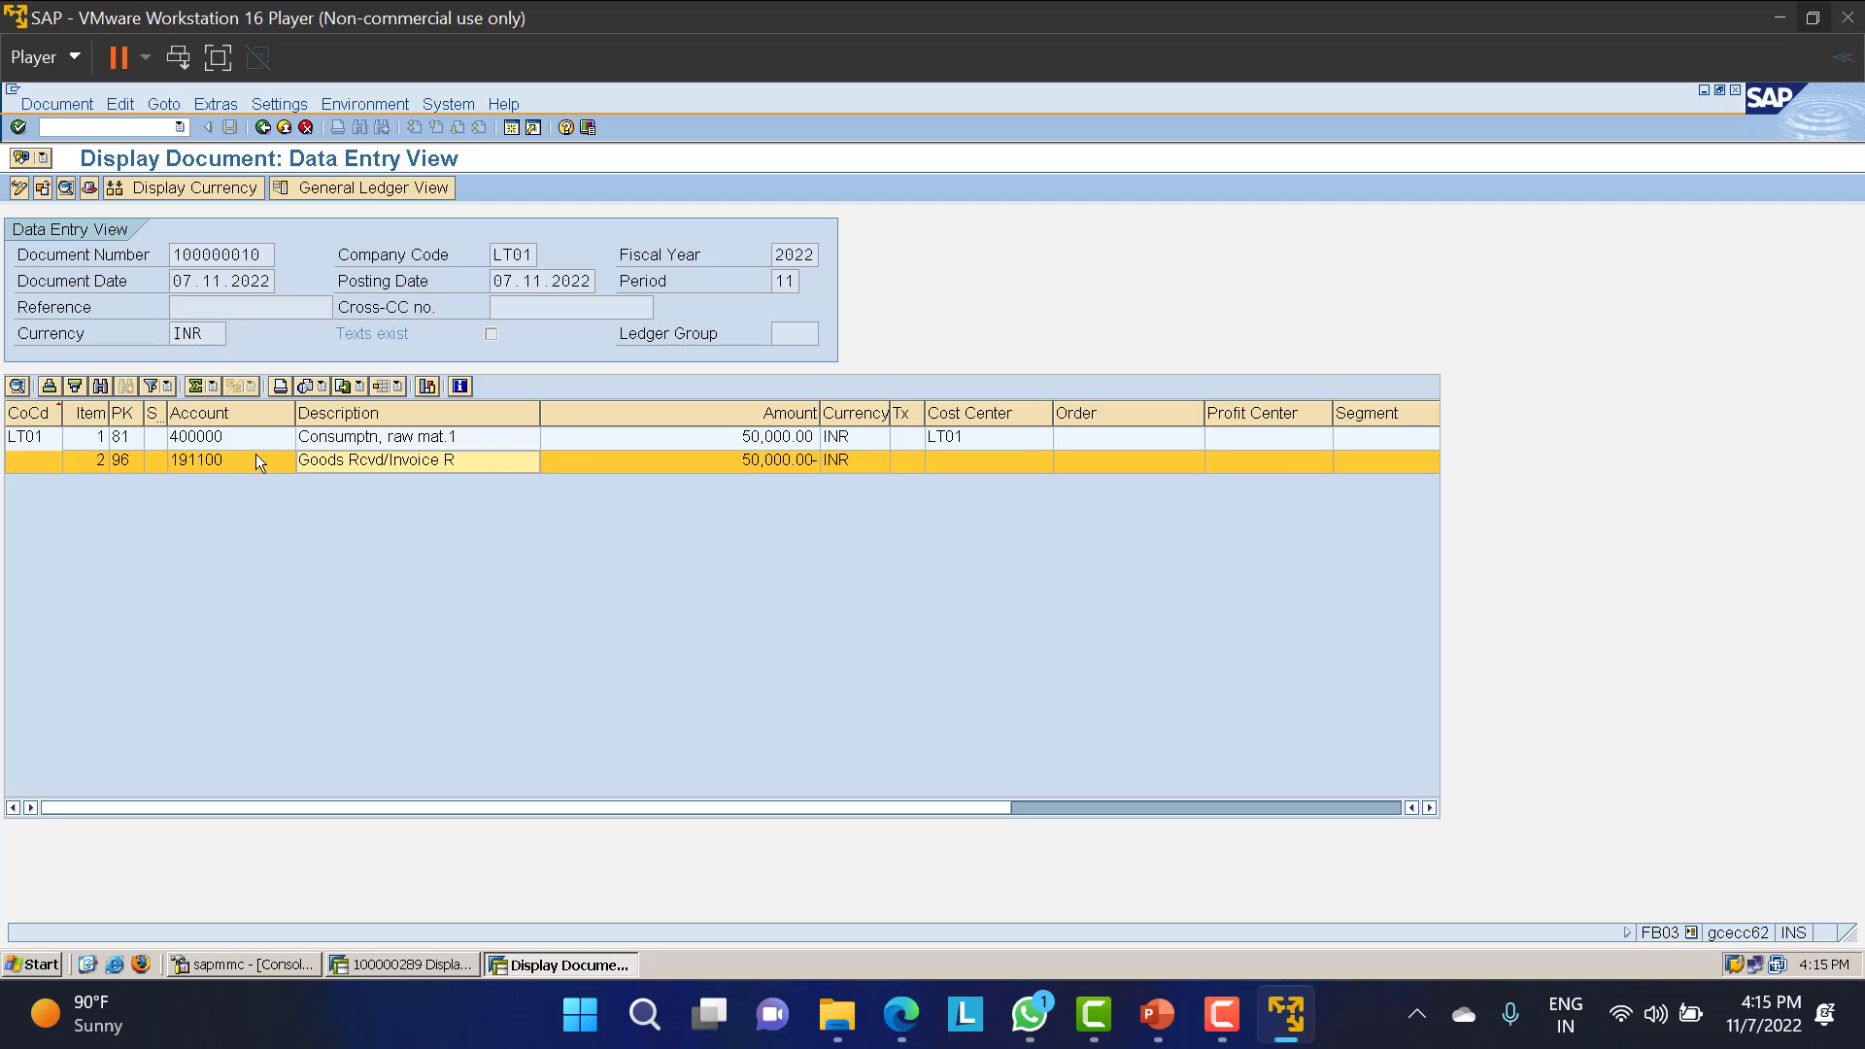
left_click(410, 445)
left_click(375, 463)
left_click(329, 443)
left_click(342, 464)
Return to the purchase order history and check the acceptance status of the linked service entry sheet.
left_click(262, 127)
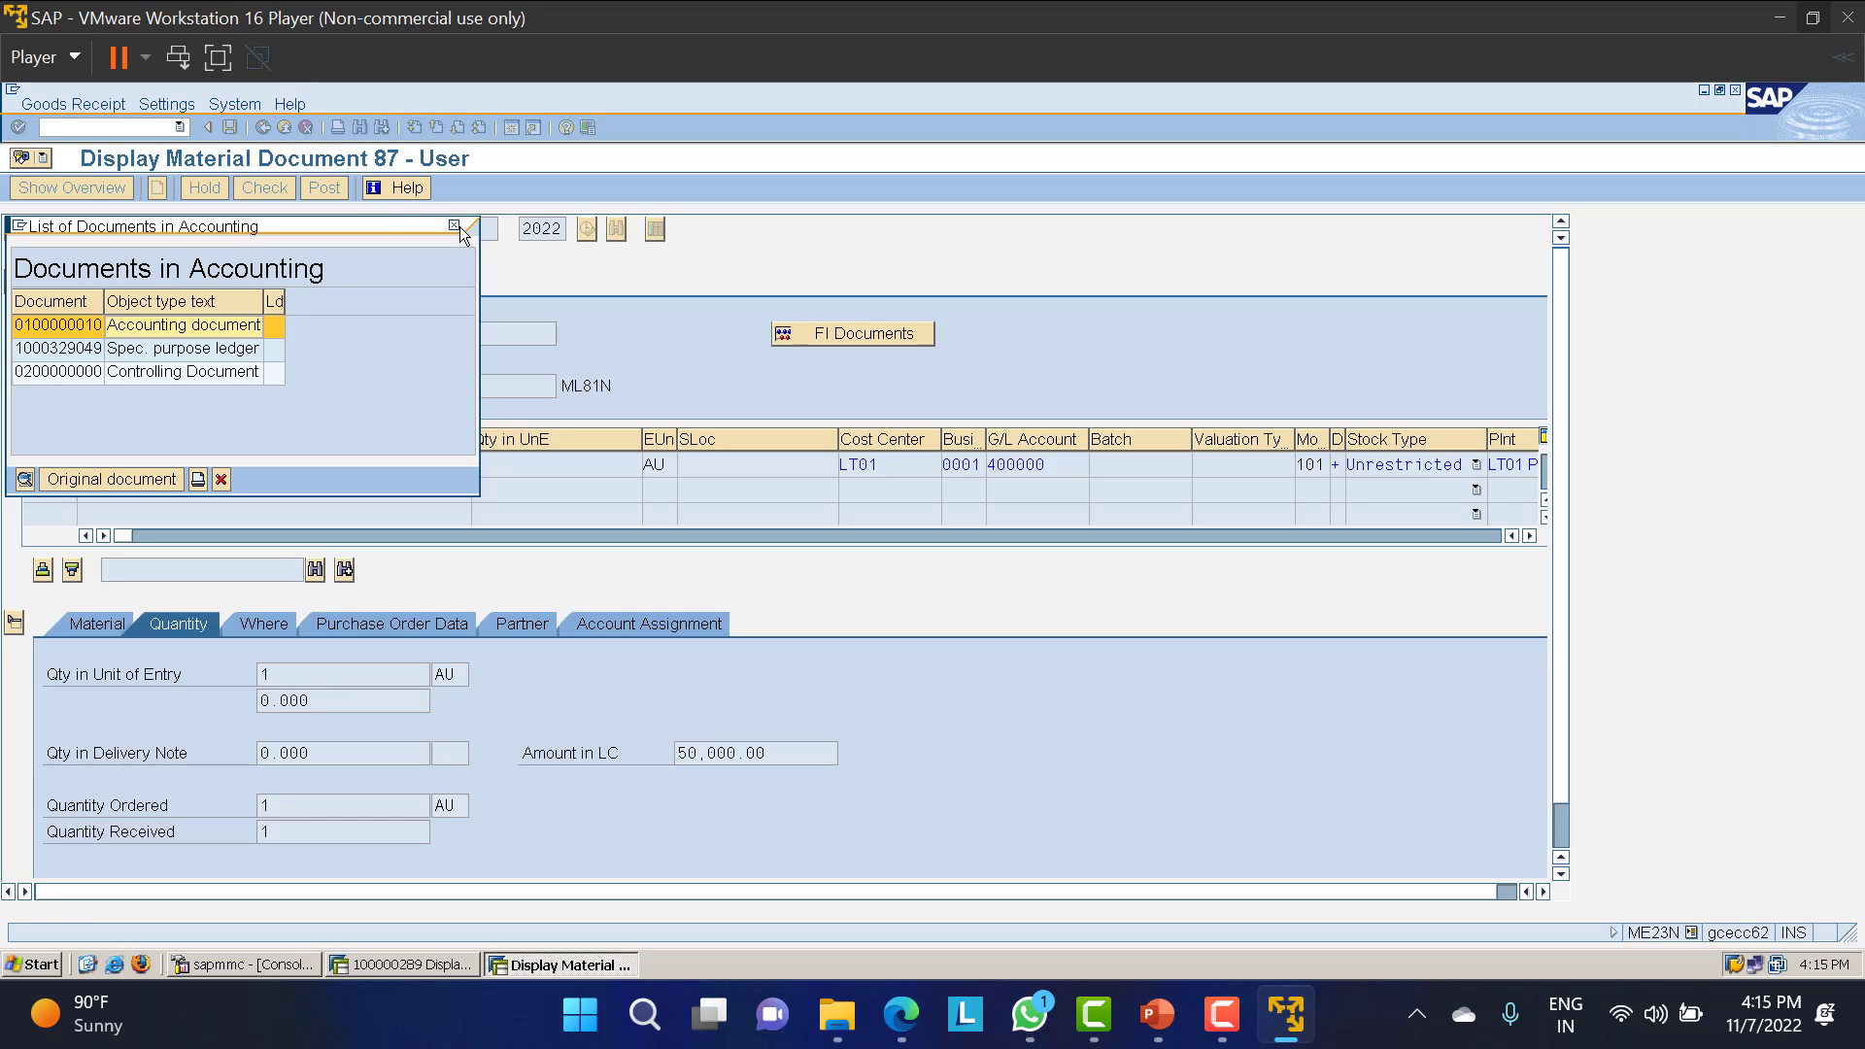
left_click(454, 225)
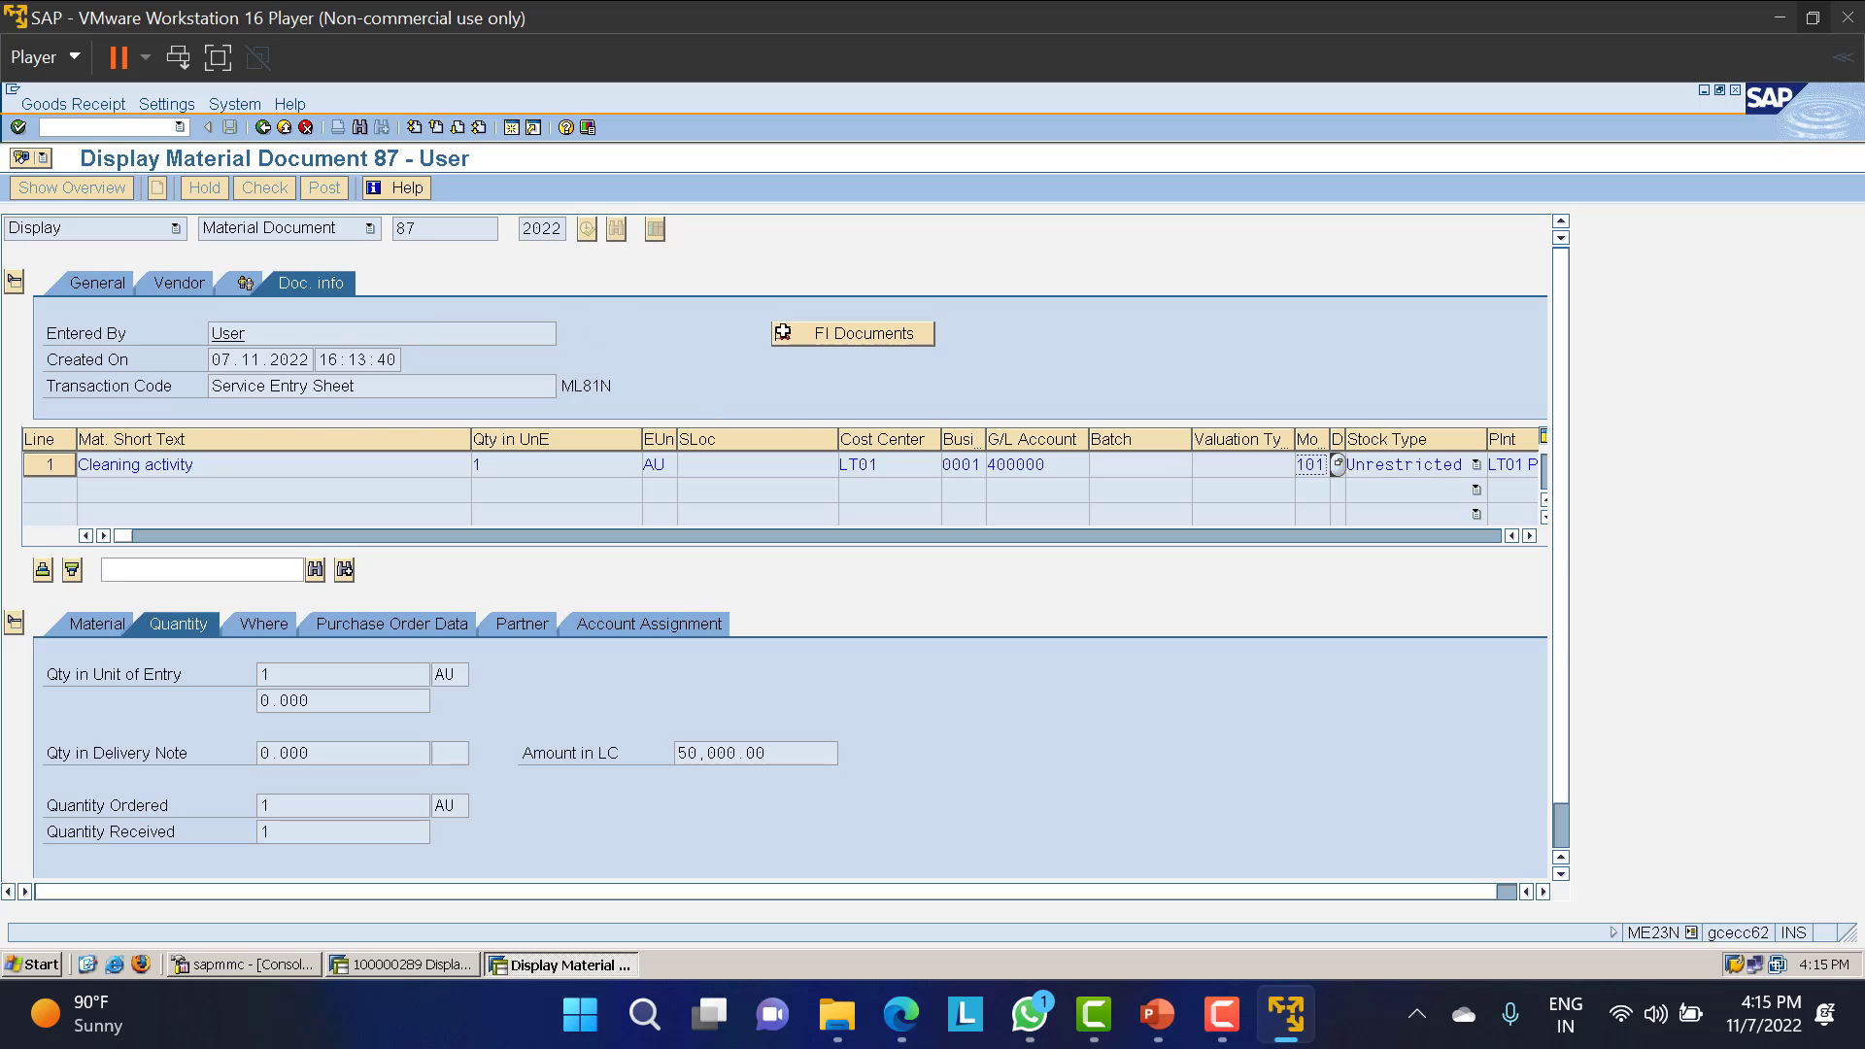
left_click(265, 128)
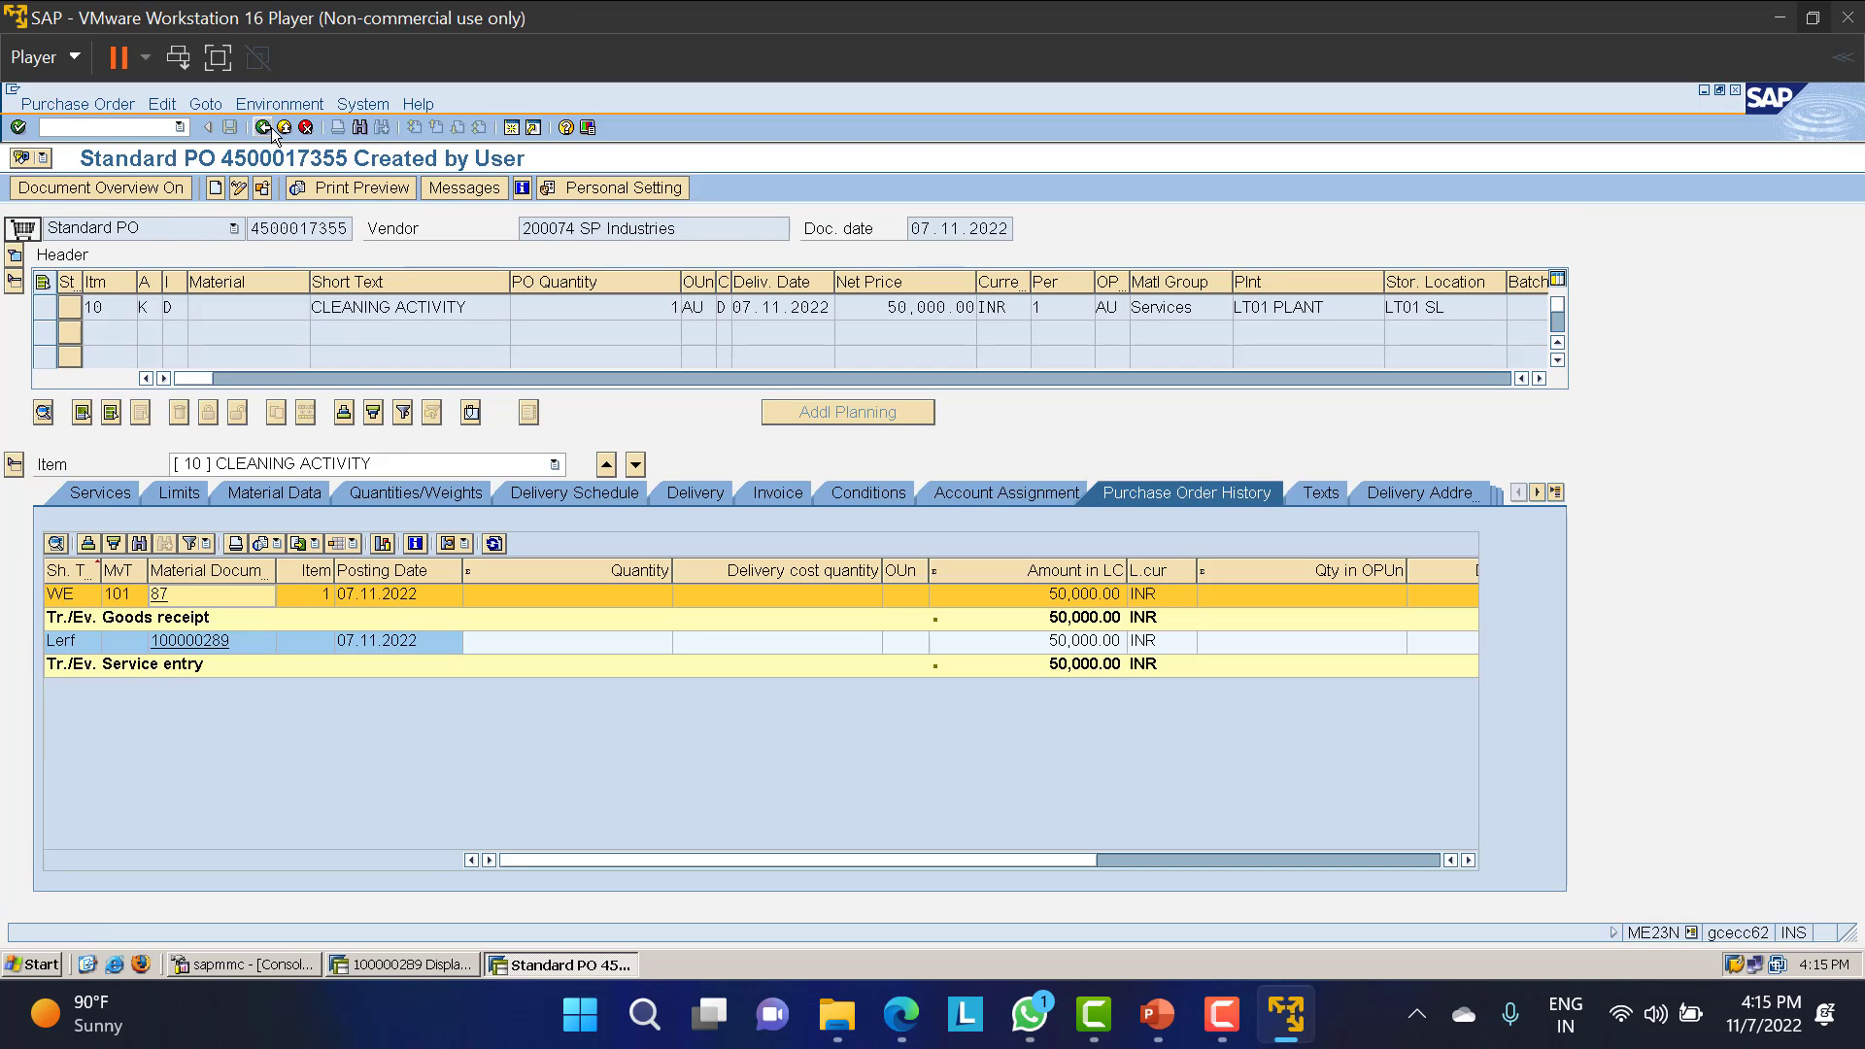
left_click(206, 647)
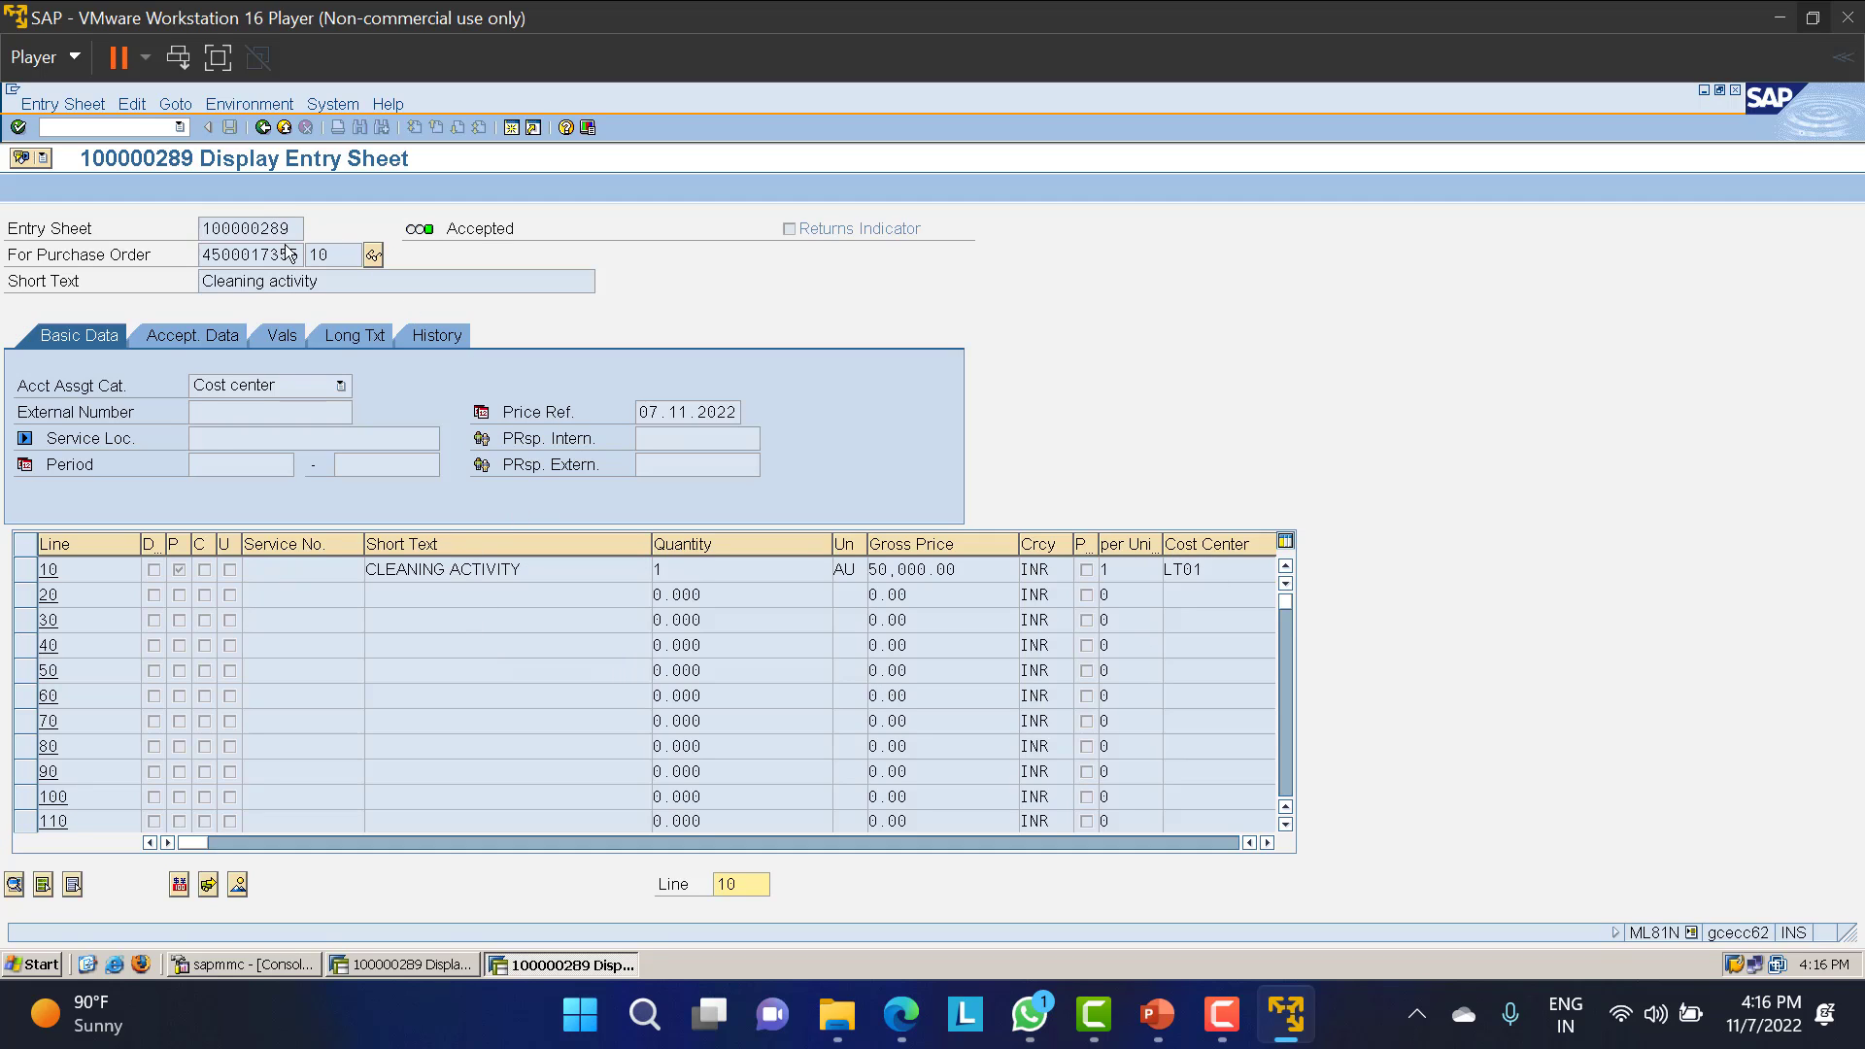
left_click(490, 230)
left_click(263, 129)
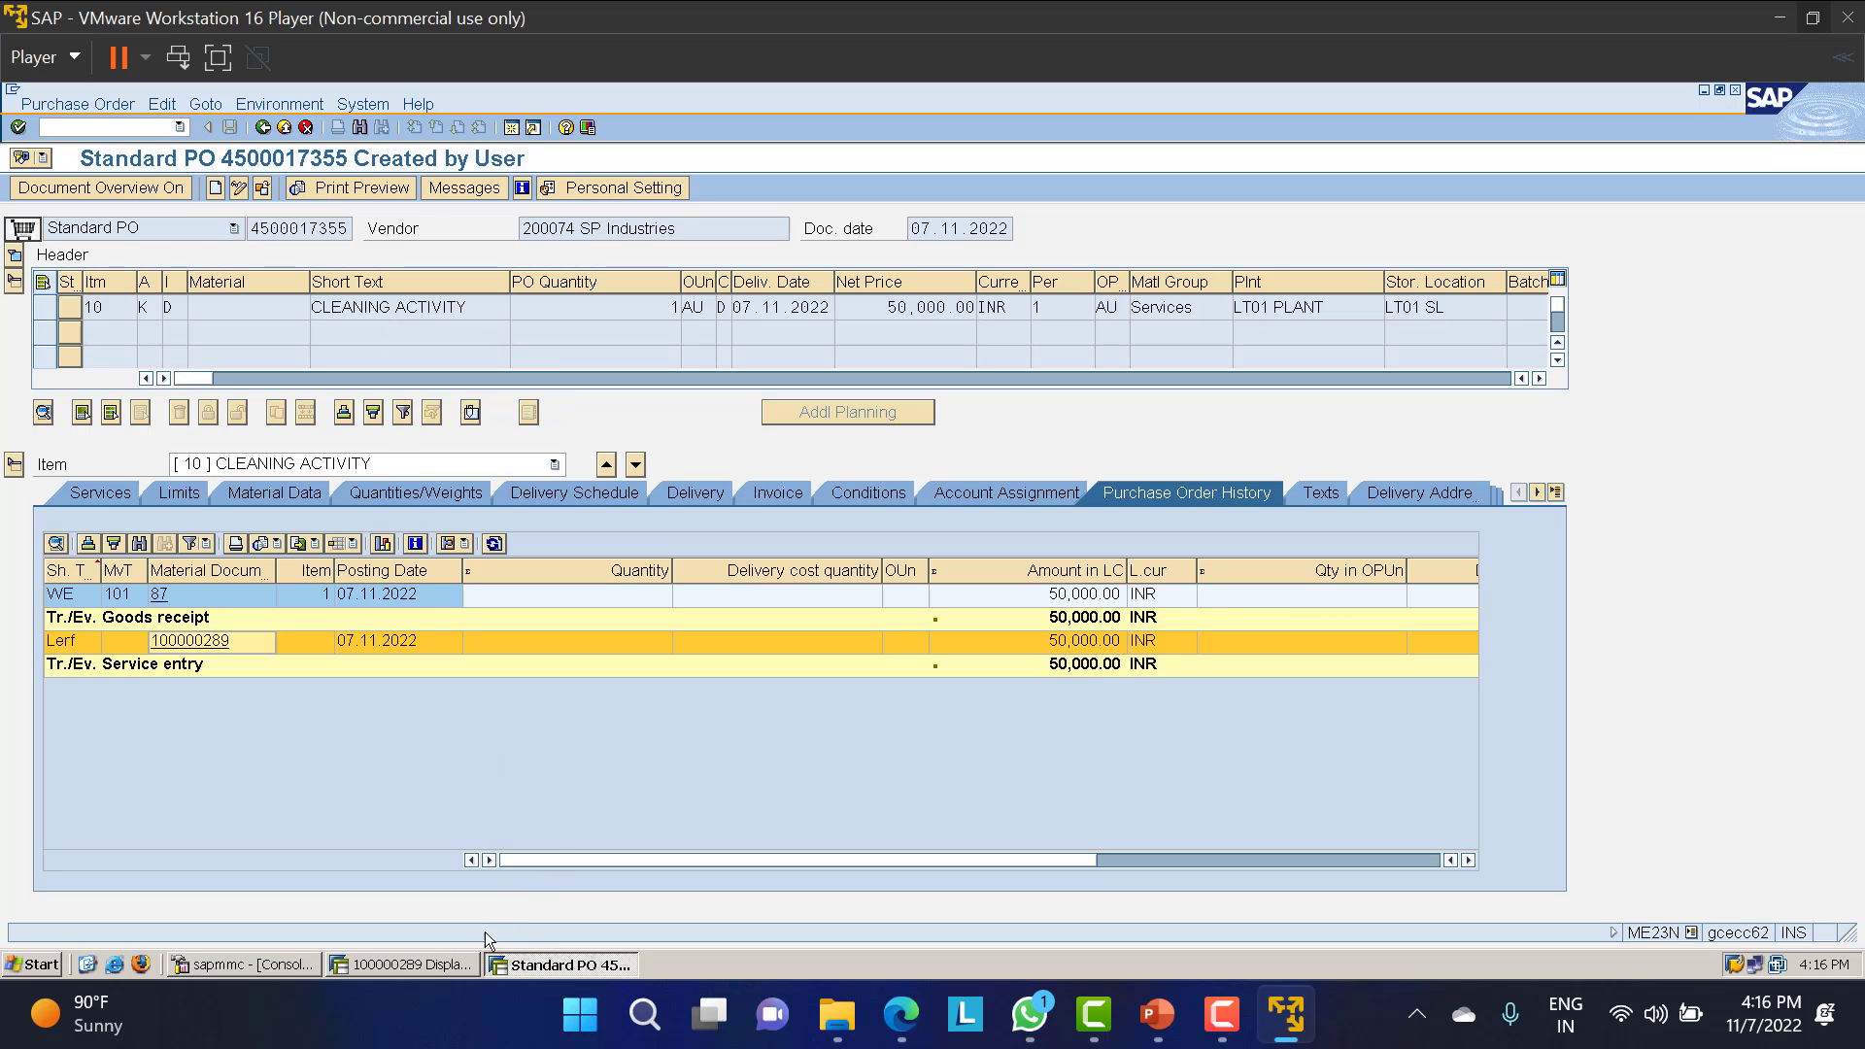
Start transaction MIRO in the entry sheet session and set the invoice date to 07.11.2022.
left_click(433, 965)
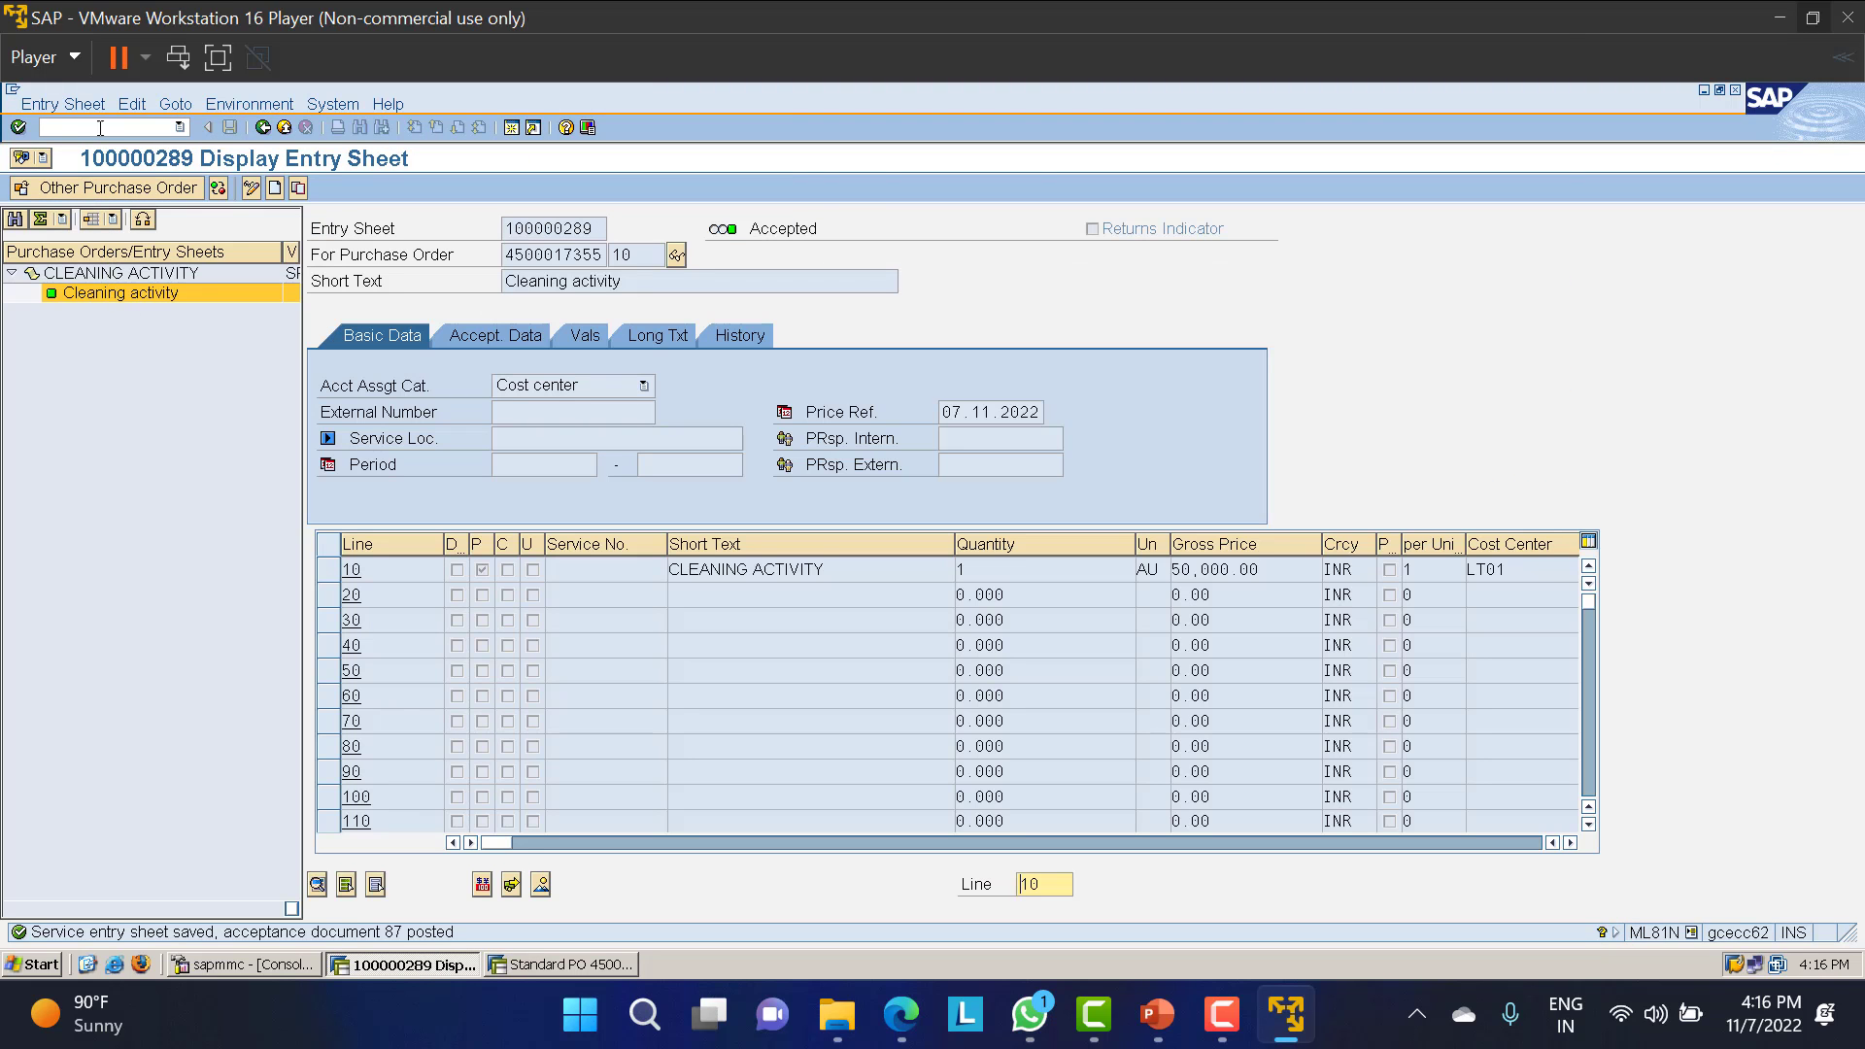
mouse_move(592, 254)
left_mouse_down()
mouse_move(505, 256)
mouse_move(616, 275)
left_mouse_up()
key("ctrl+c")
left_click(141, 126)
type("/nmiro")
key("Return")
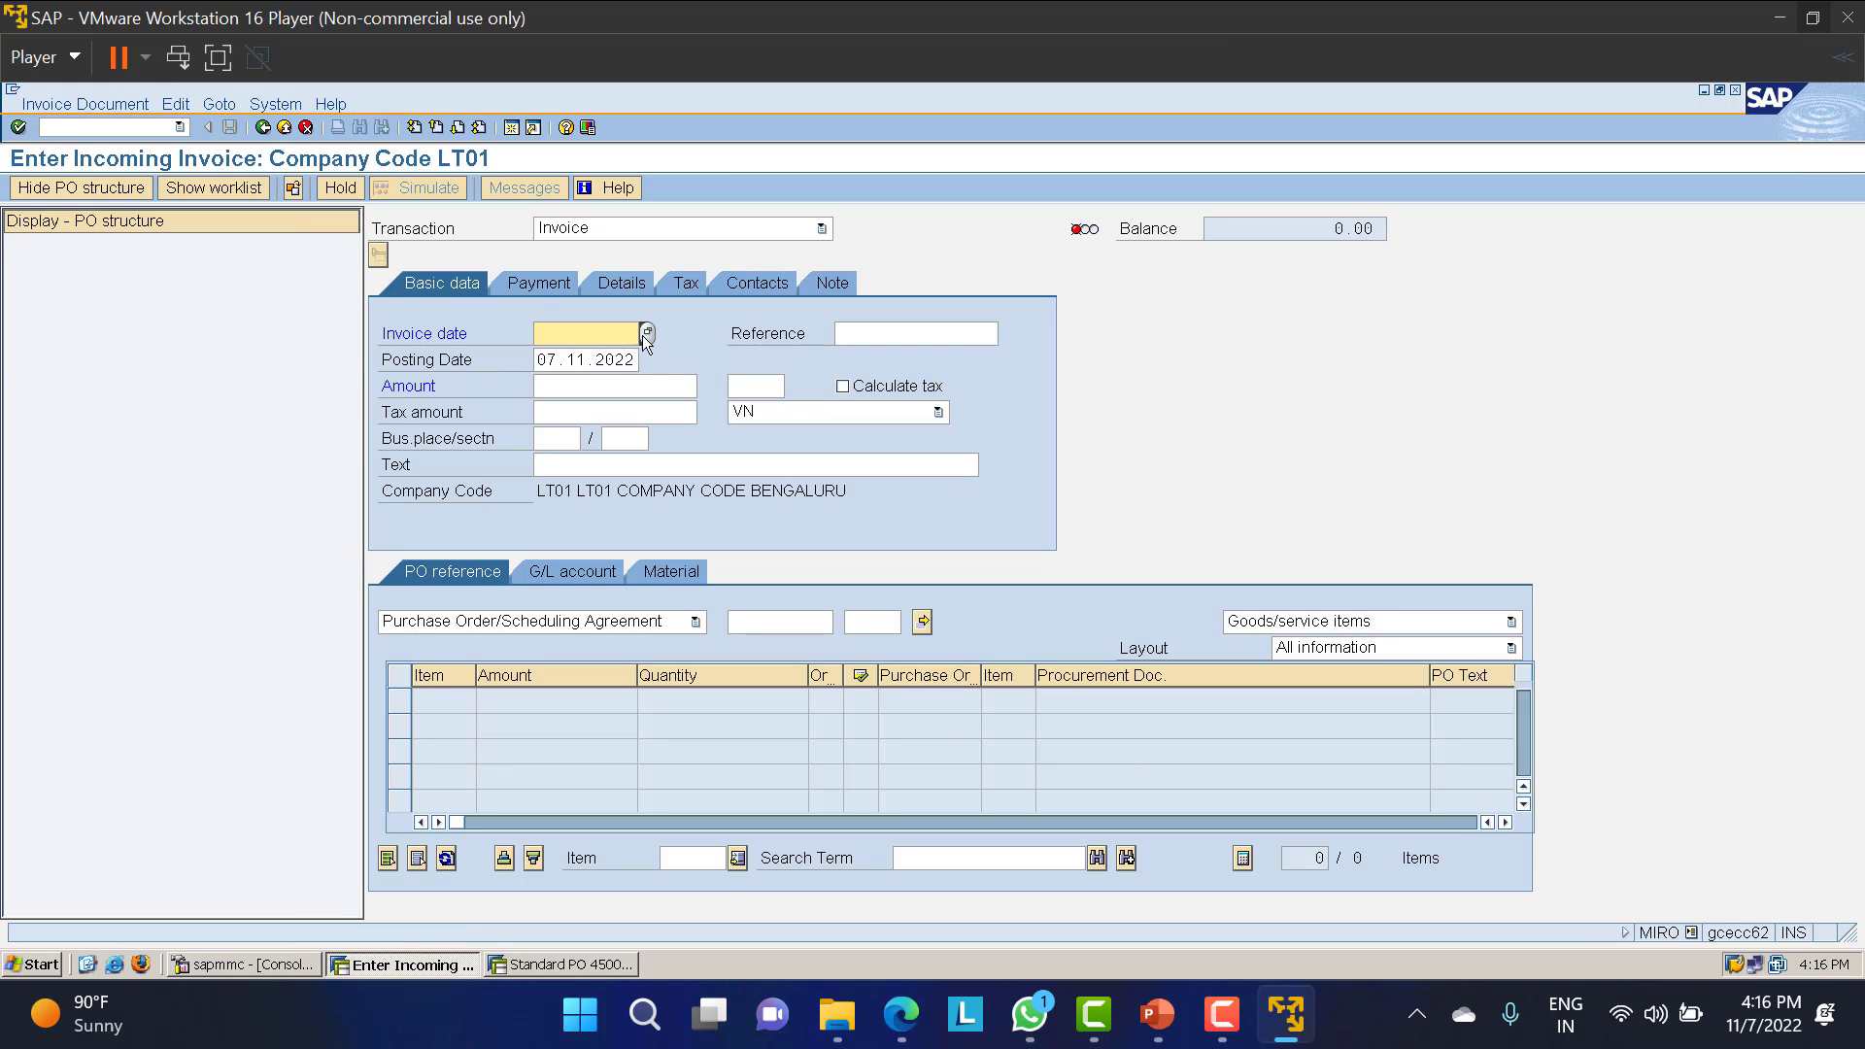
left_click(646, 334)
double_click(302, 531)
left_click(868, 333)
key("ctrl+v")
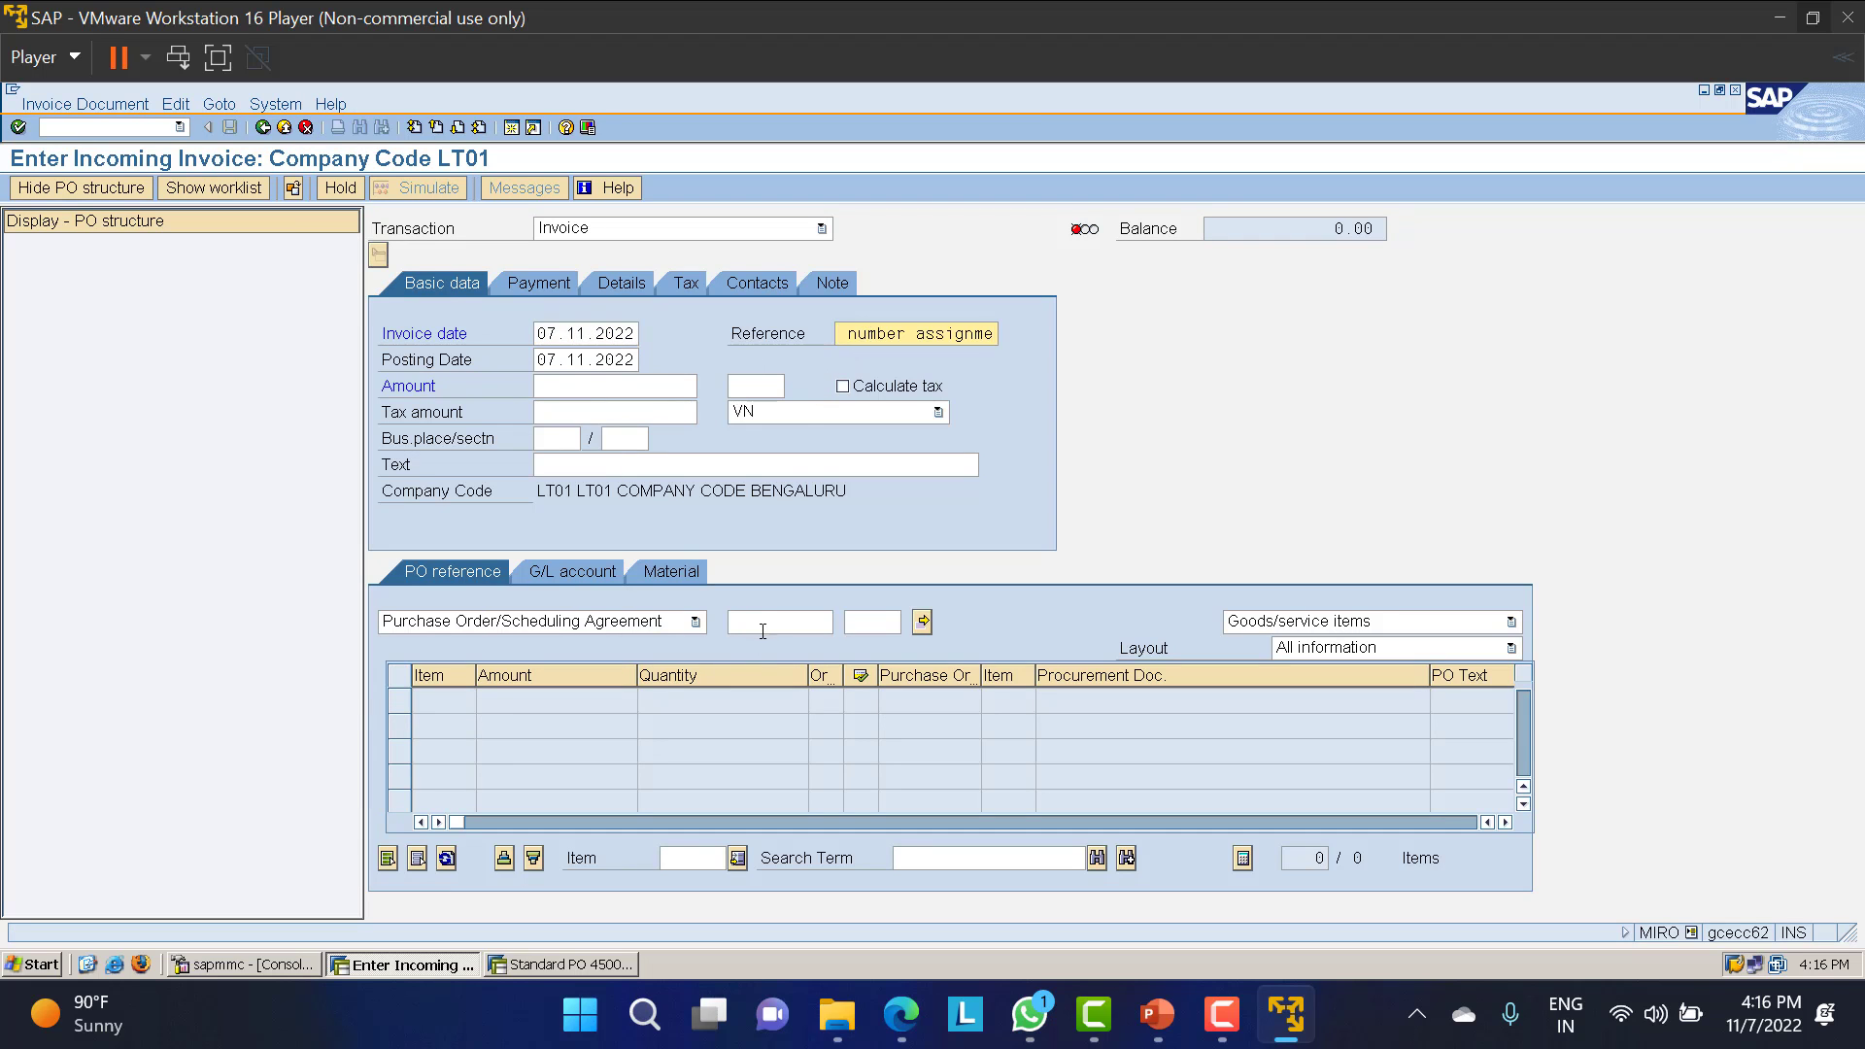
left_click(763, 632)
key("ctrl+v")
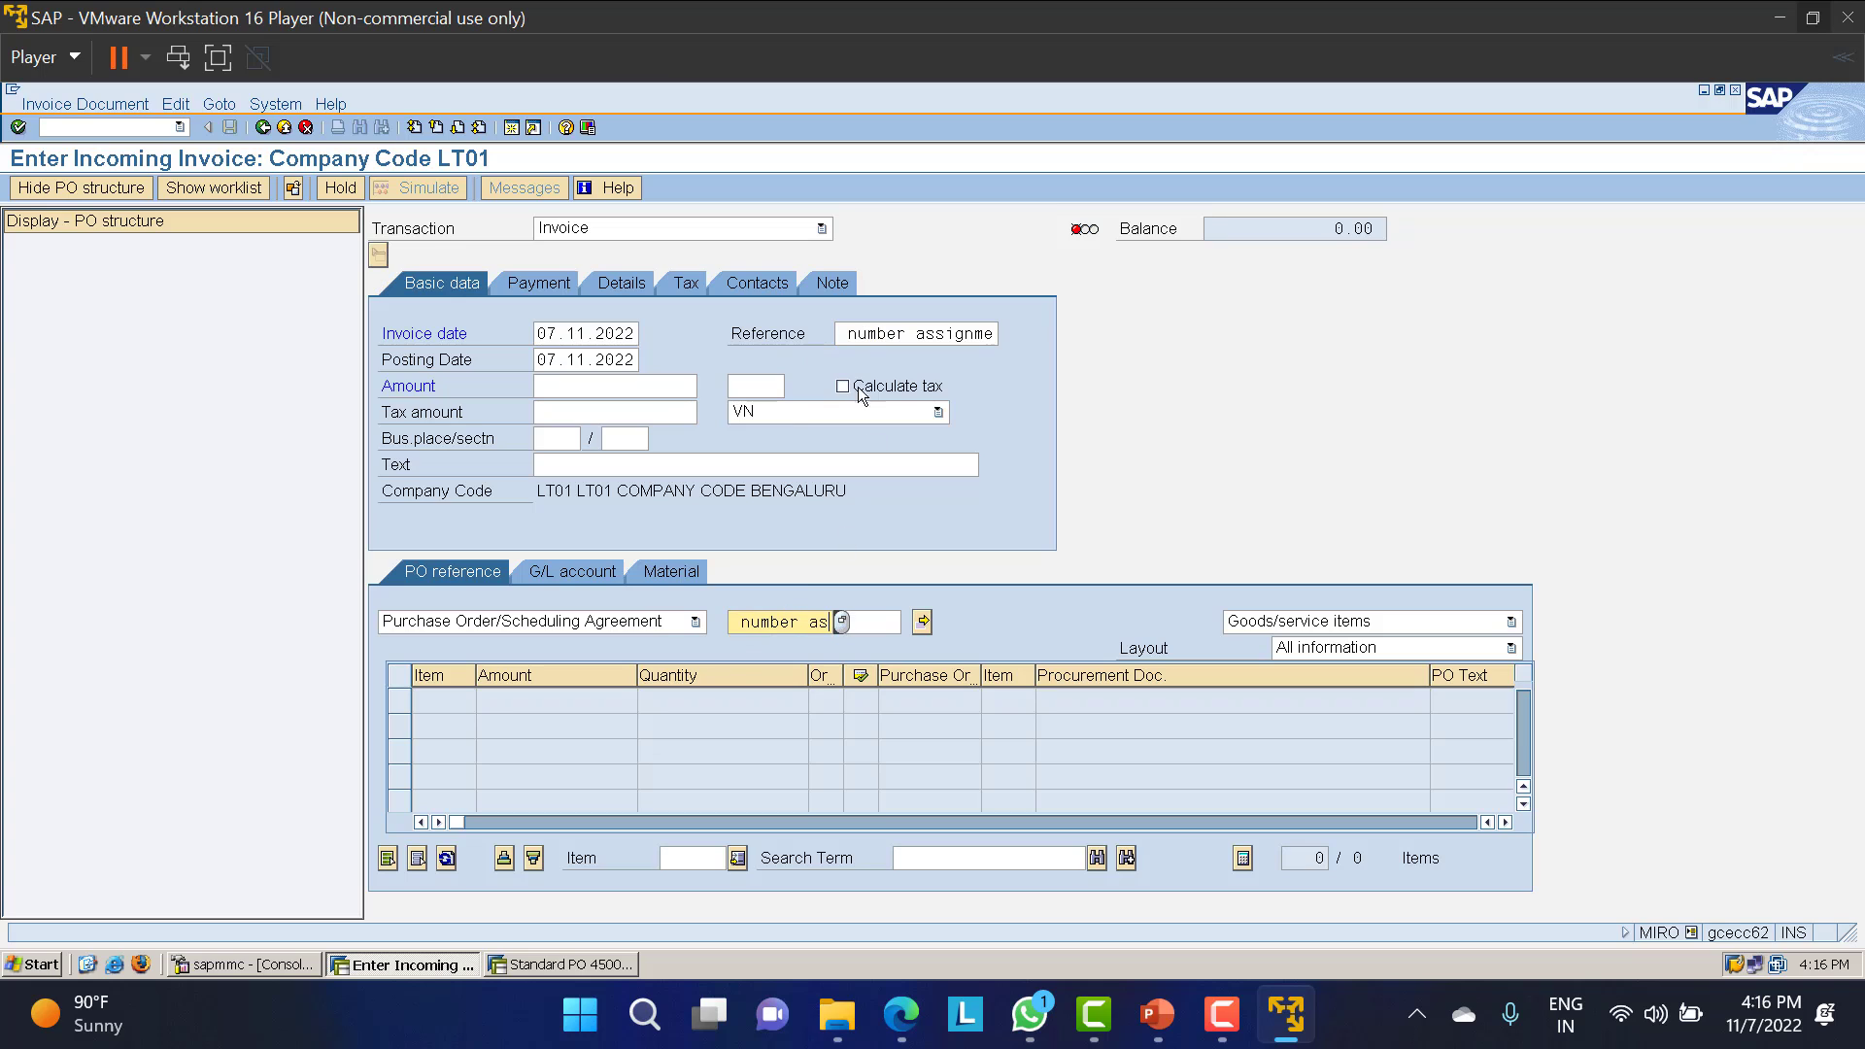
left_click_drag(849, 342, 1036, 340)
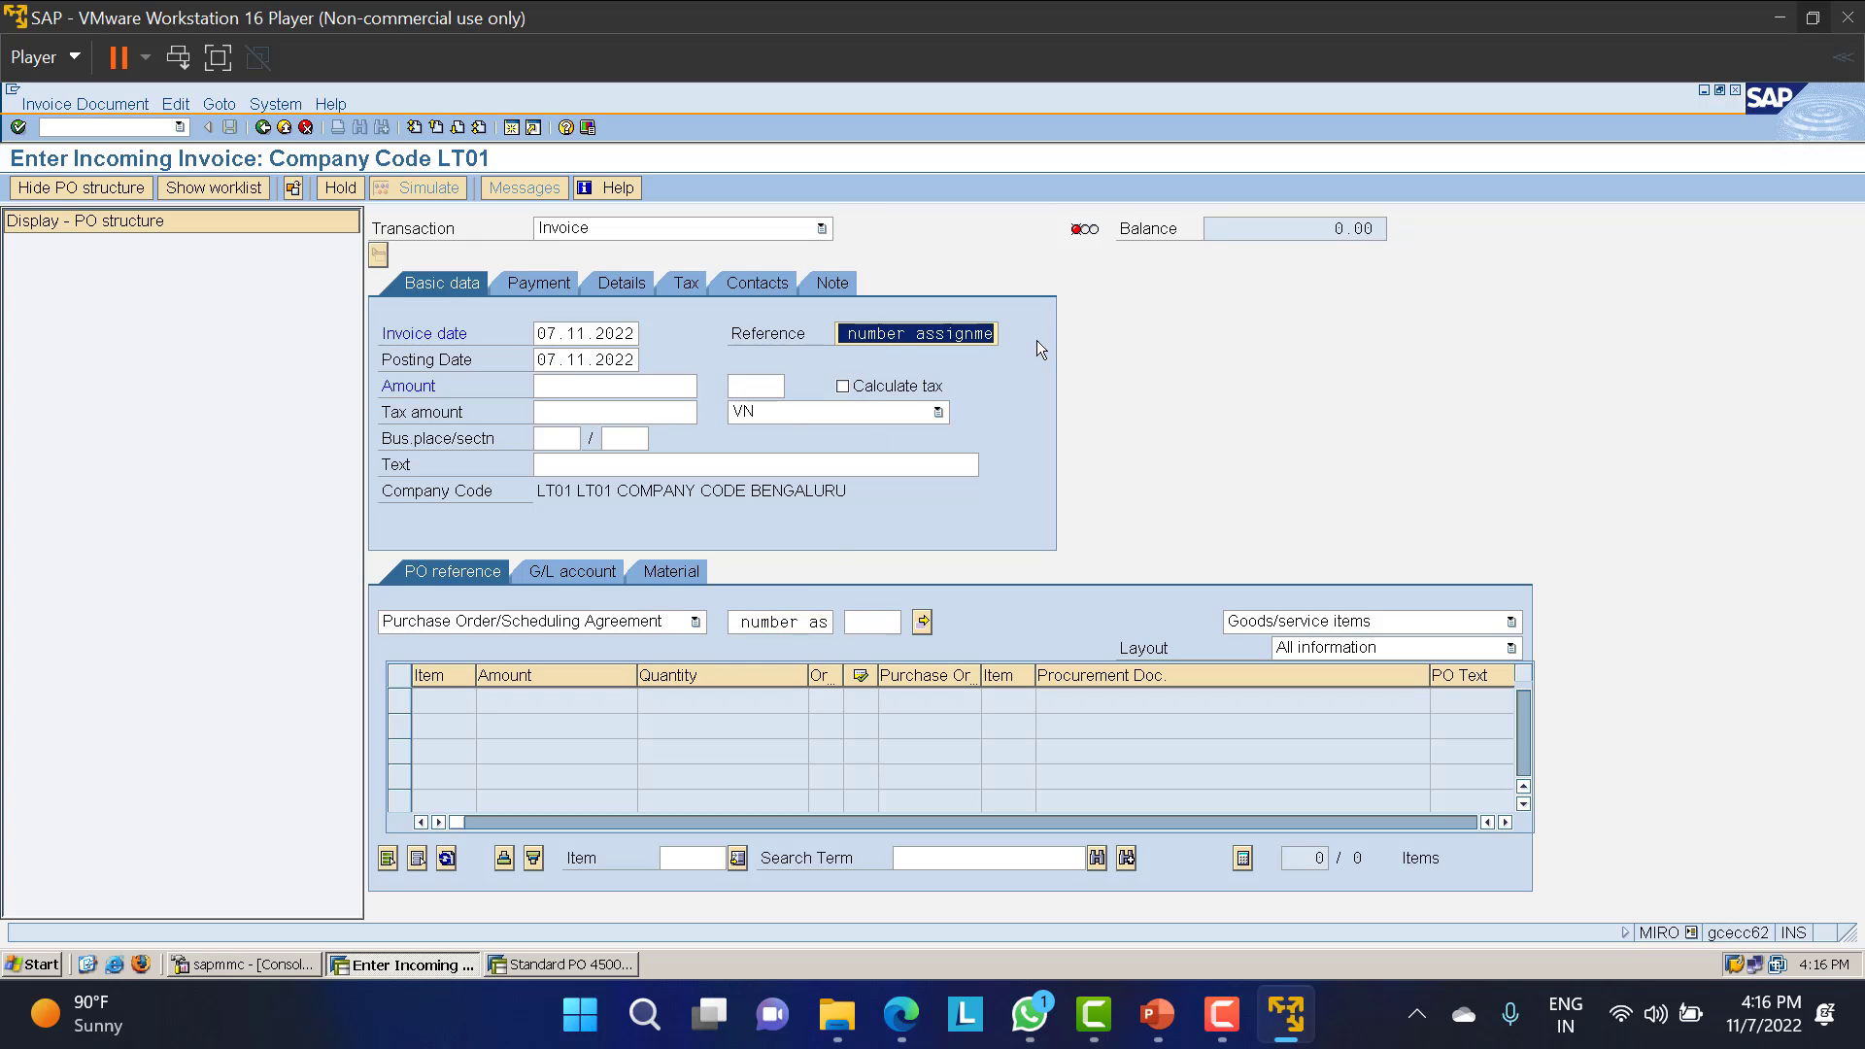
key("BackSpace")
left_click_drag(740, 629, 830, 623)
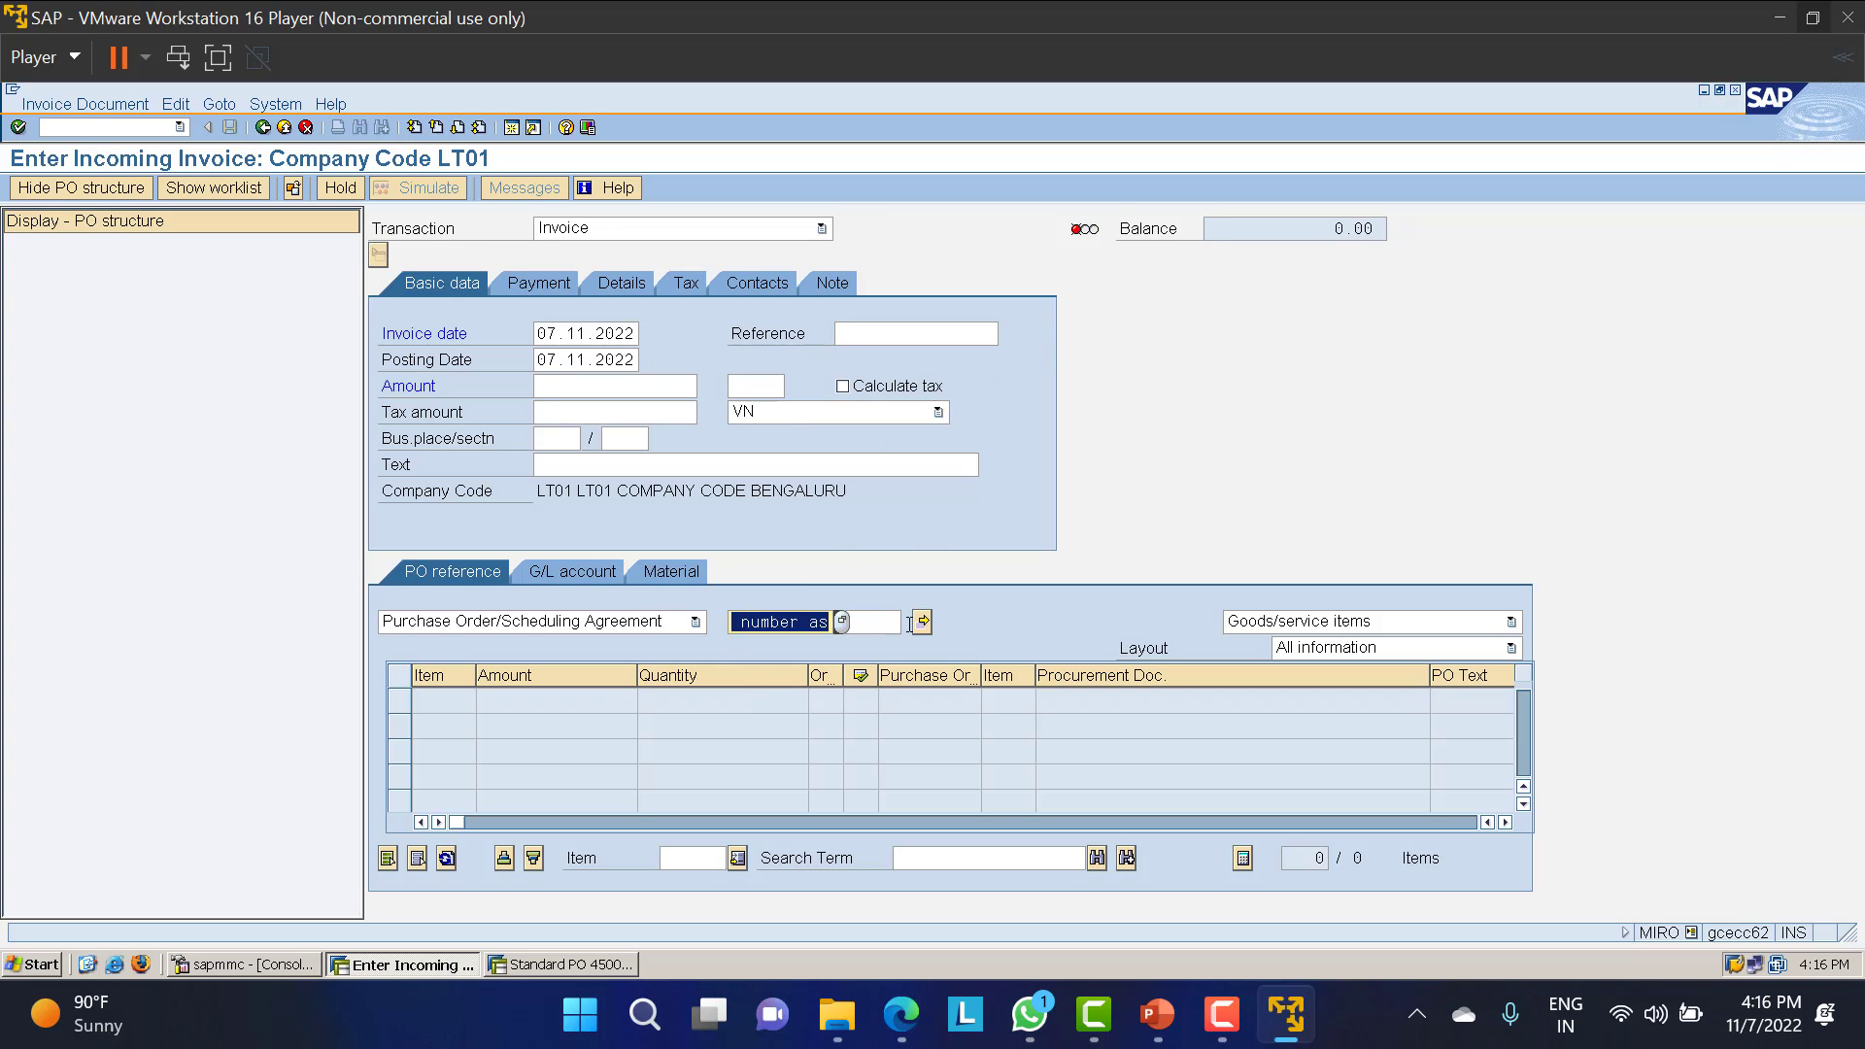
key("BackSpace")
Enter the cleaning service purchase order's number as the invoice's PO reference and load its item.
left_click(837, 644)
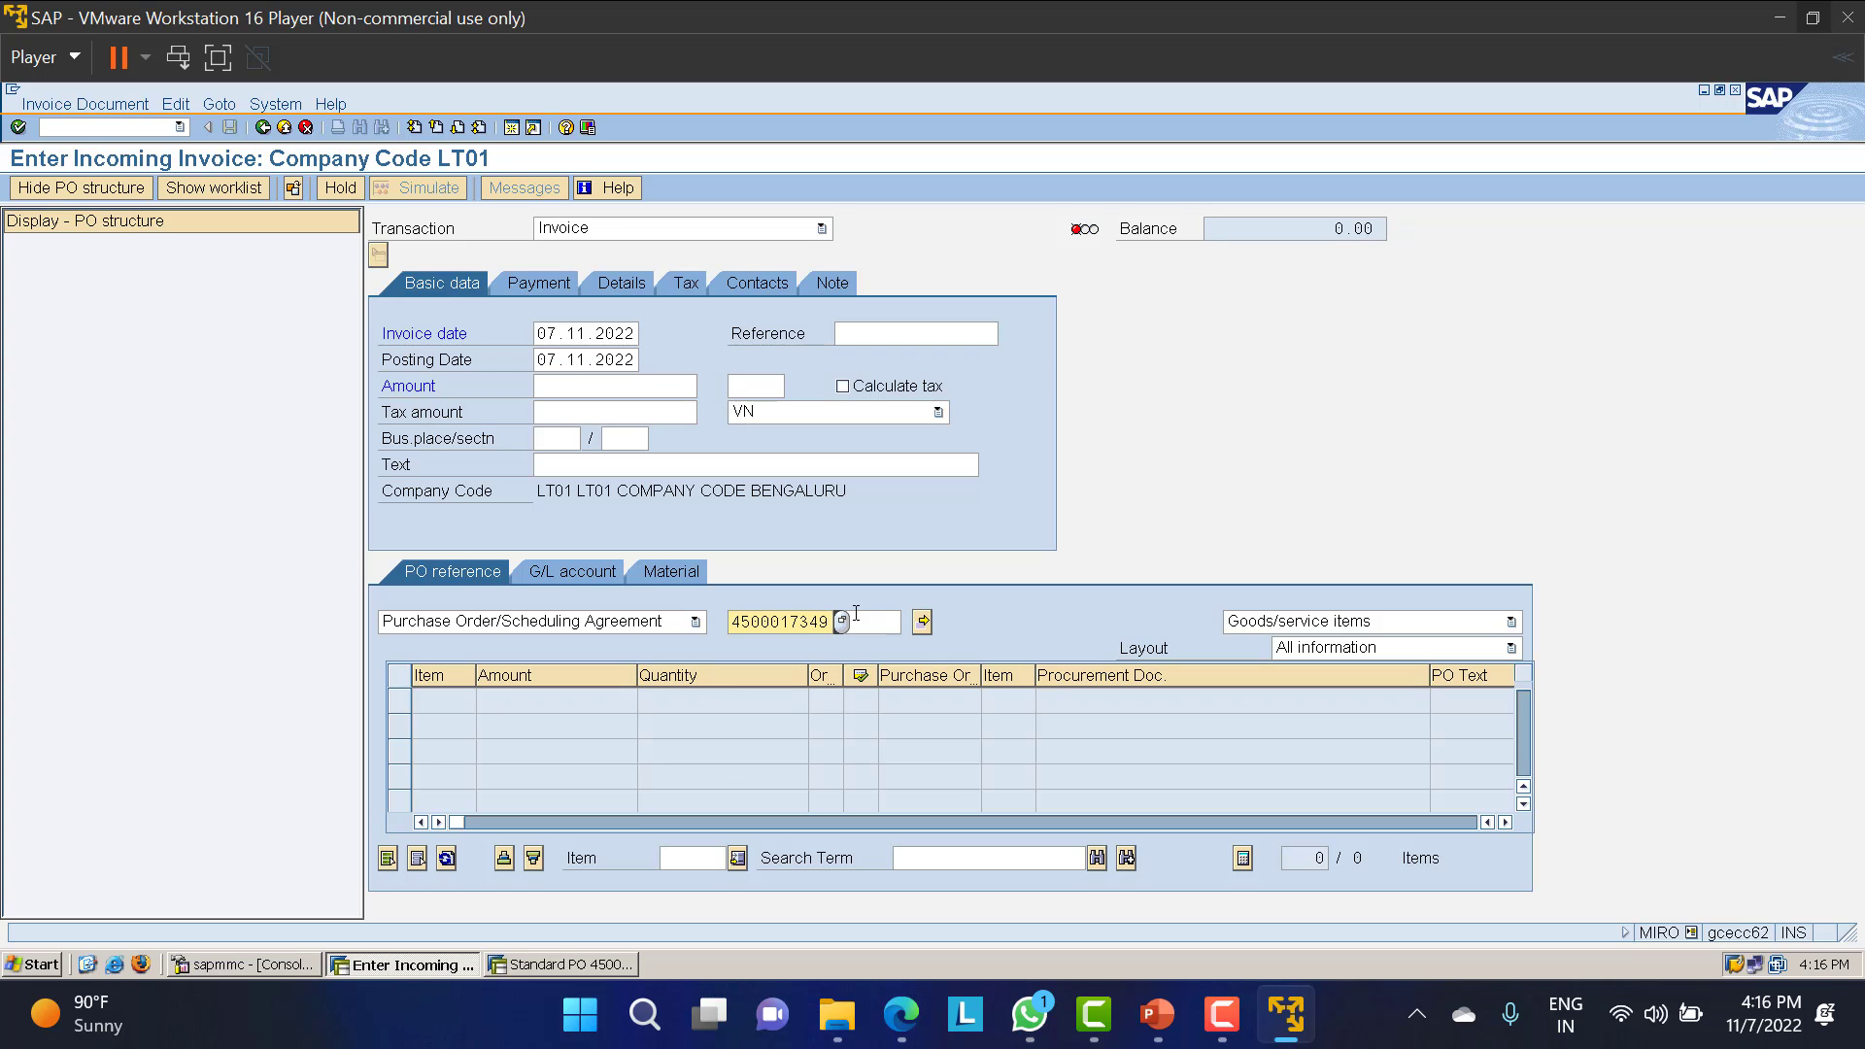
key("BackSpace")
key("BackSpace")
type("55")
key("Return")
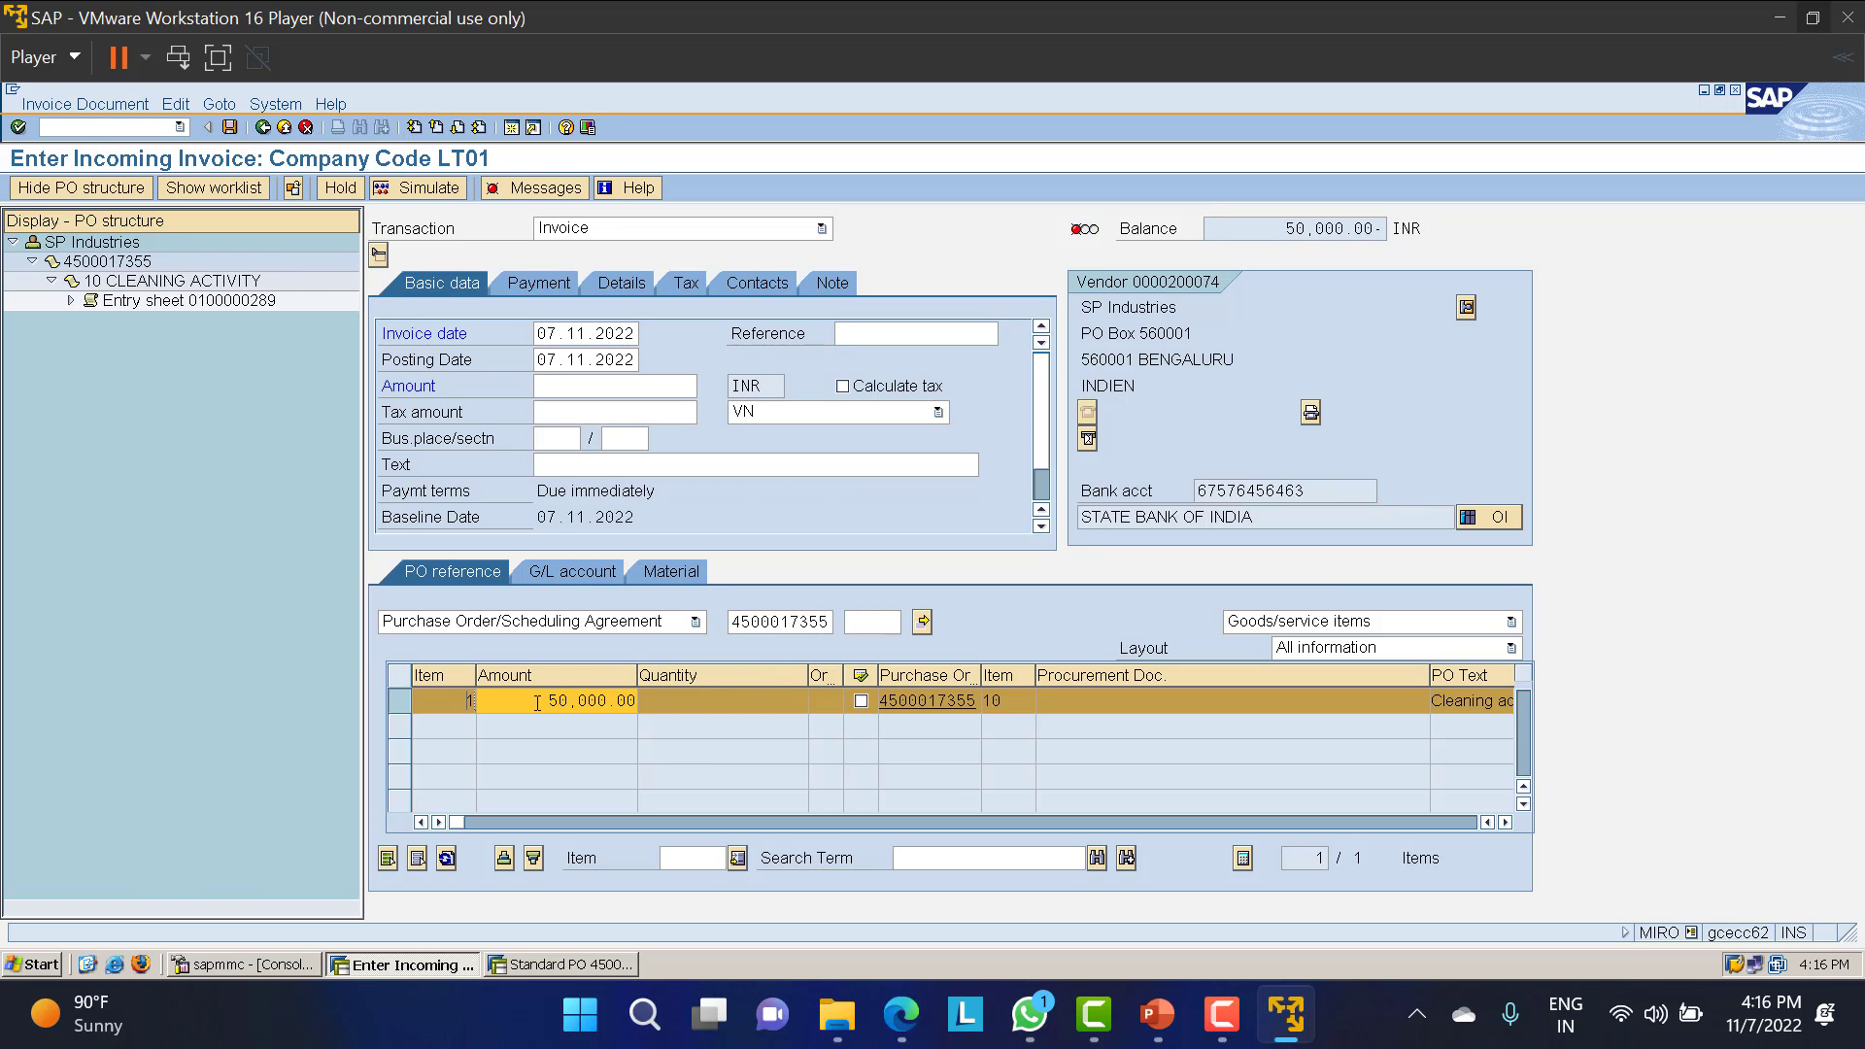
Set the tax code to LT (LT01 TAX CODE) for both the cleaning activity item and the invoice header.
left_click_drag(538, 702, 671, 722)
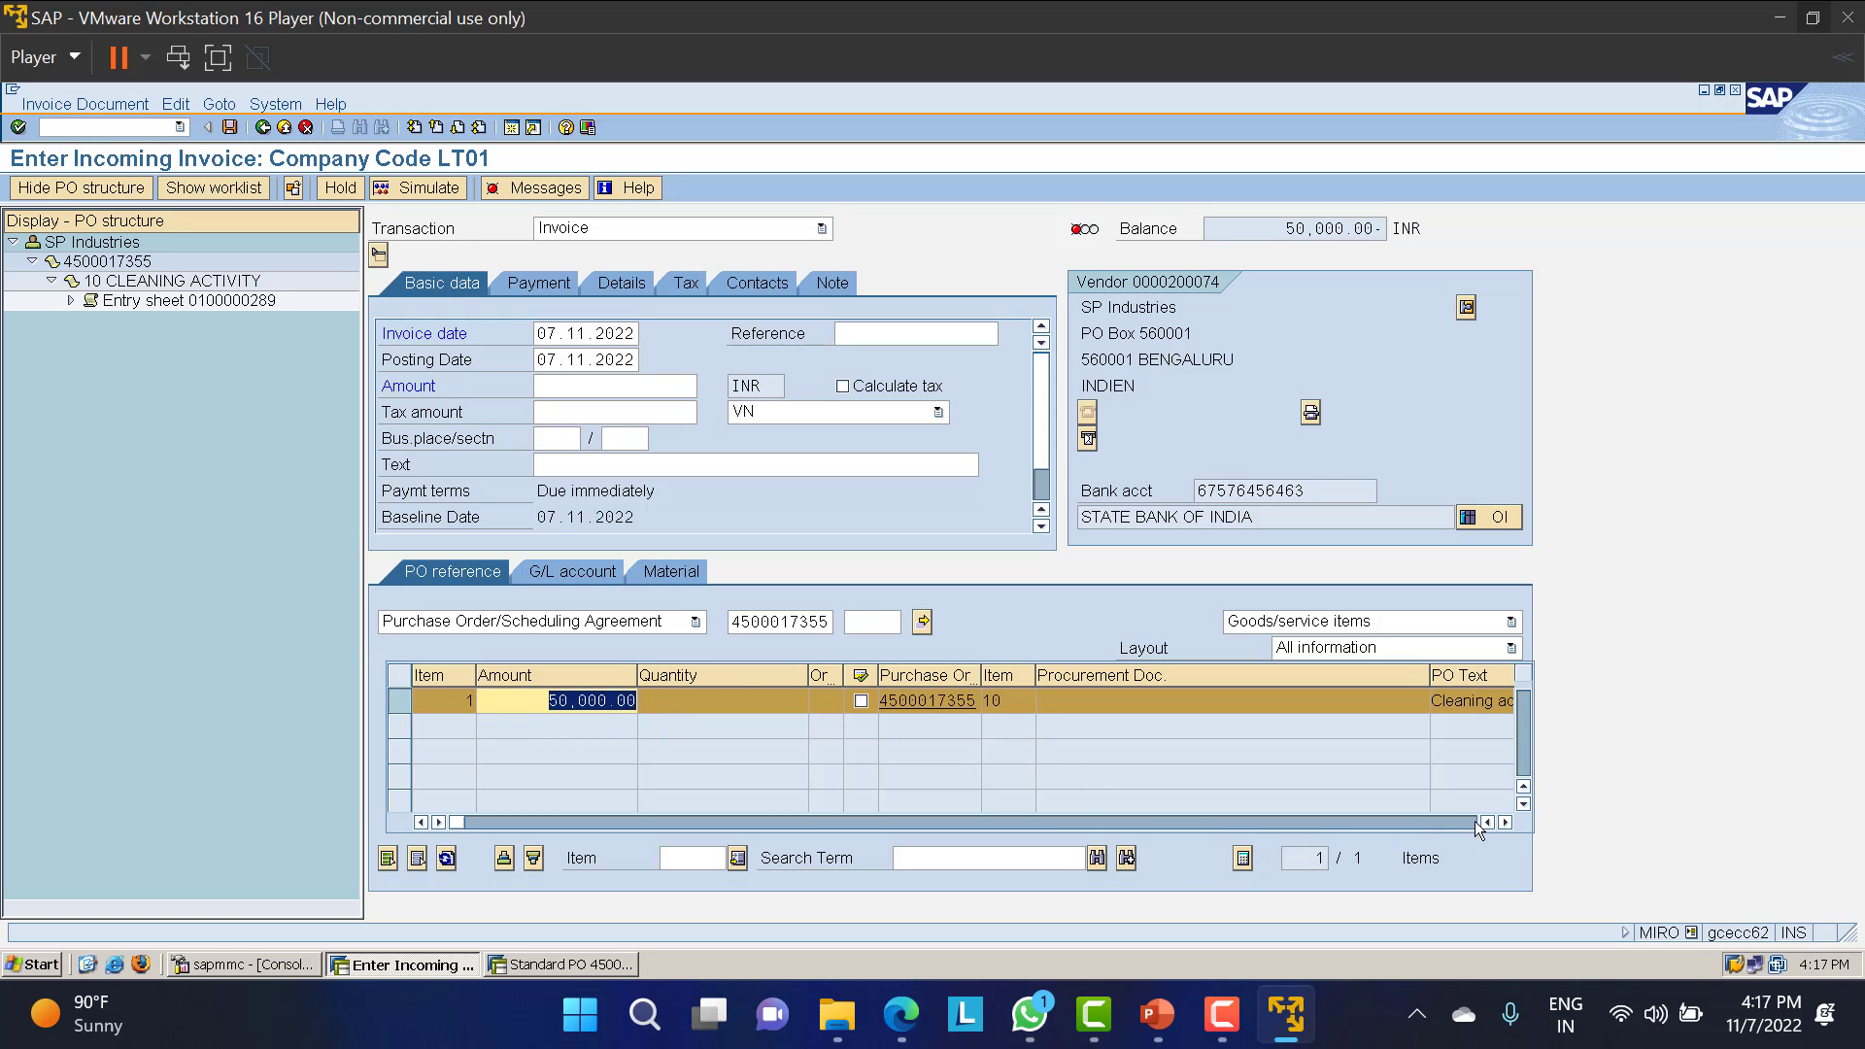
left_click(1504, 822)
left_click(1505, 822)
left_click(1505, 822)
left_click(1504, 822)
left_click(1425, 705)
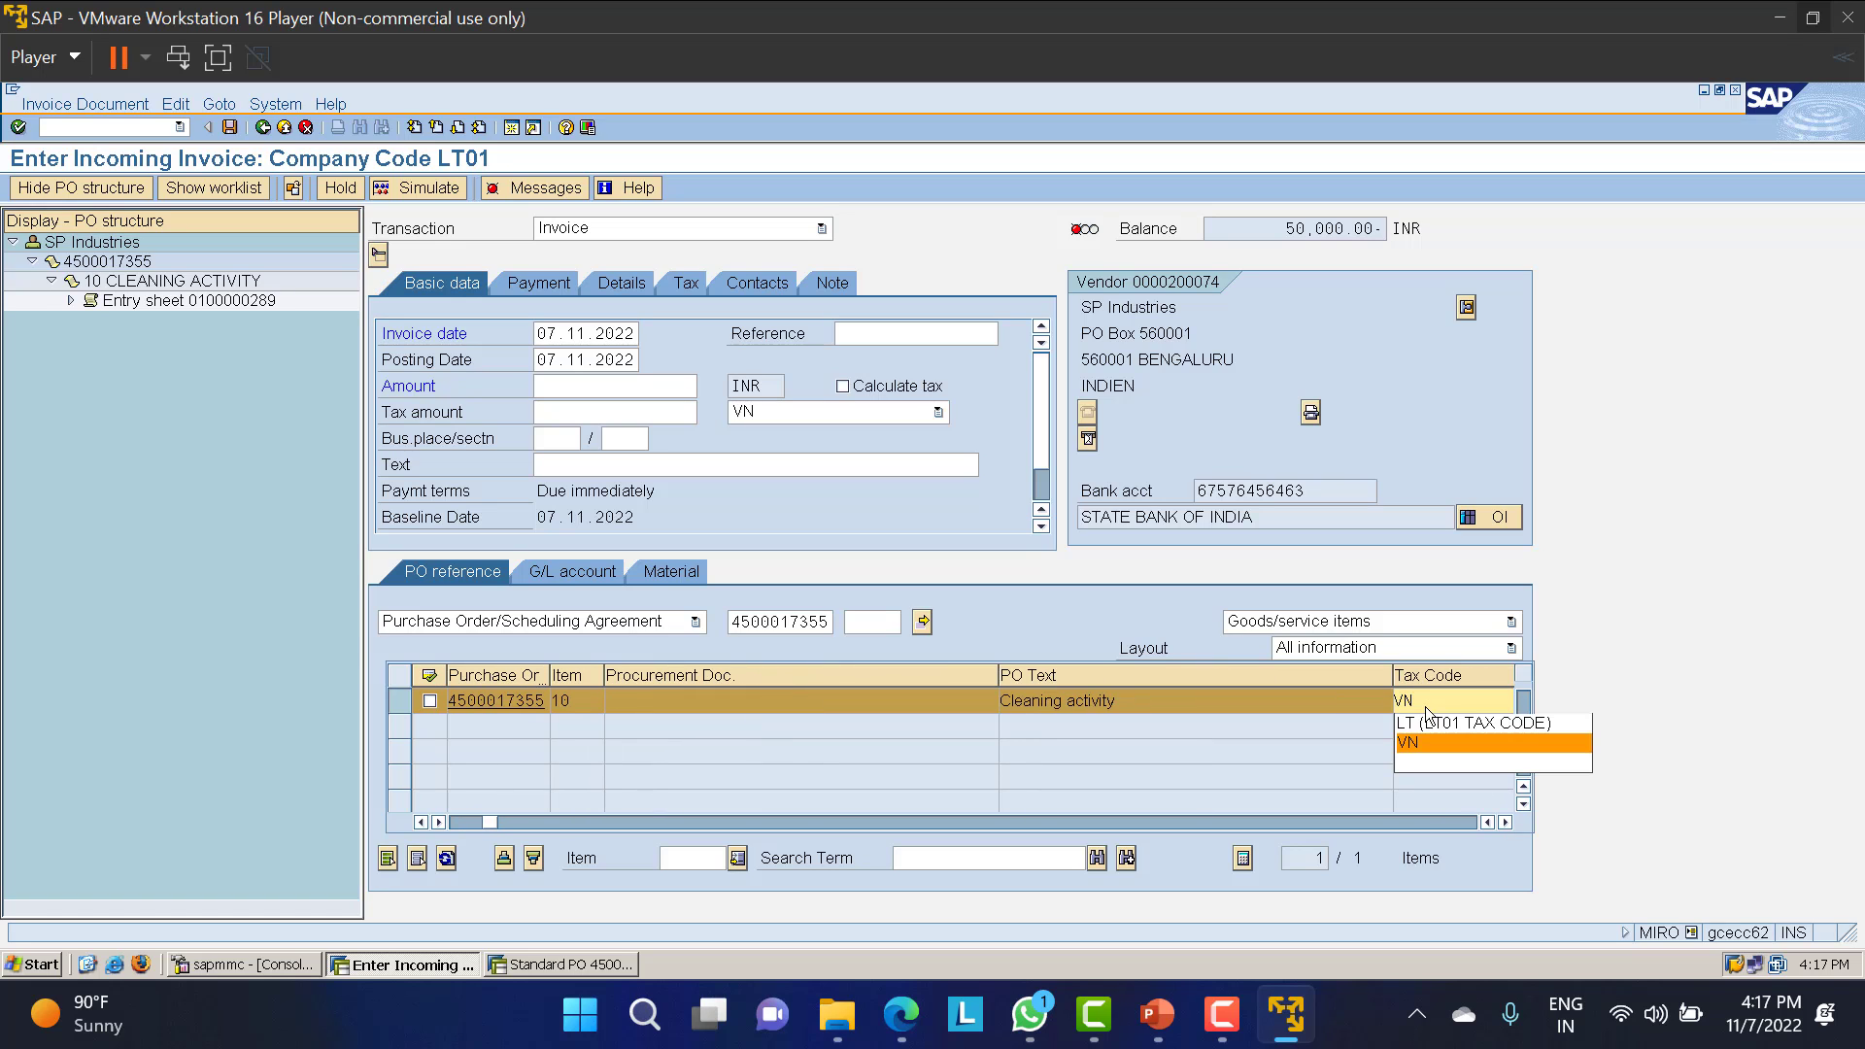
left_click(1428, 720)
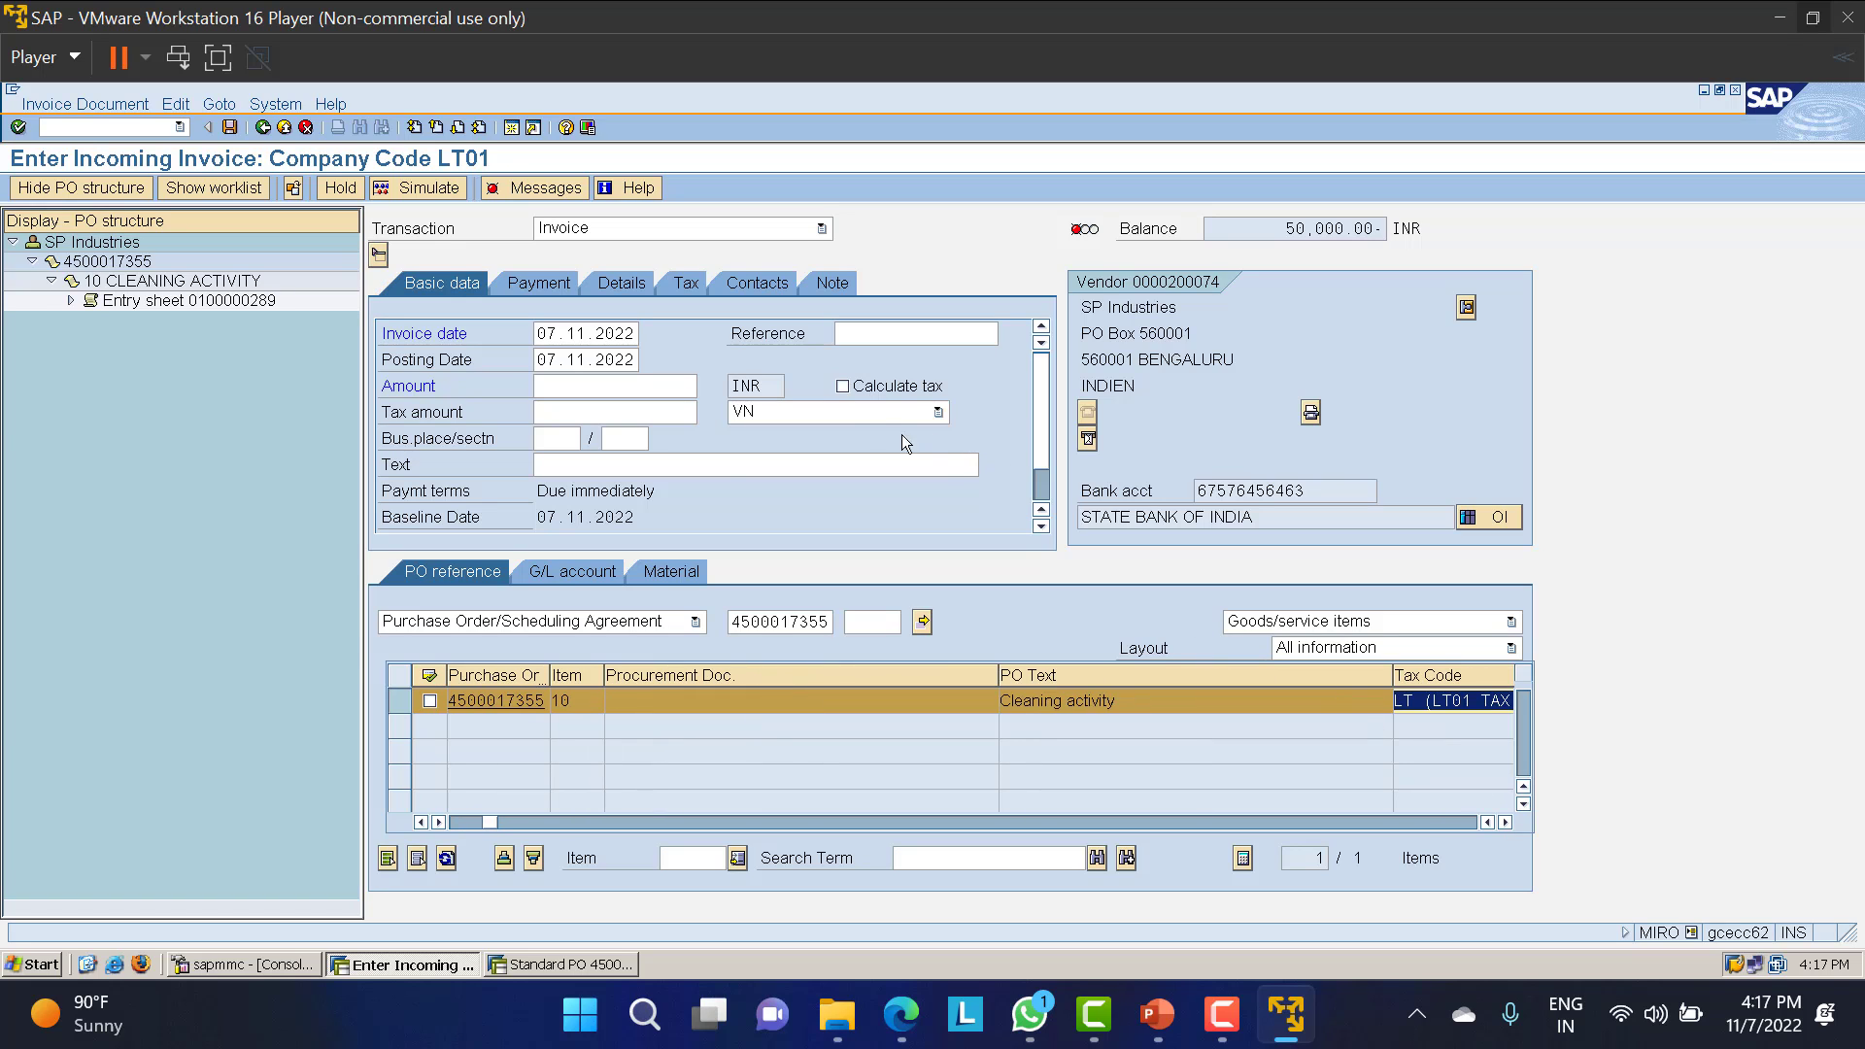
left_click(855, 411)
left_click(771, 437)
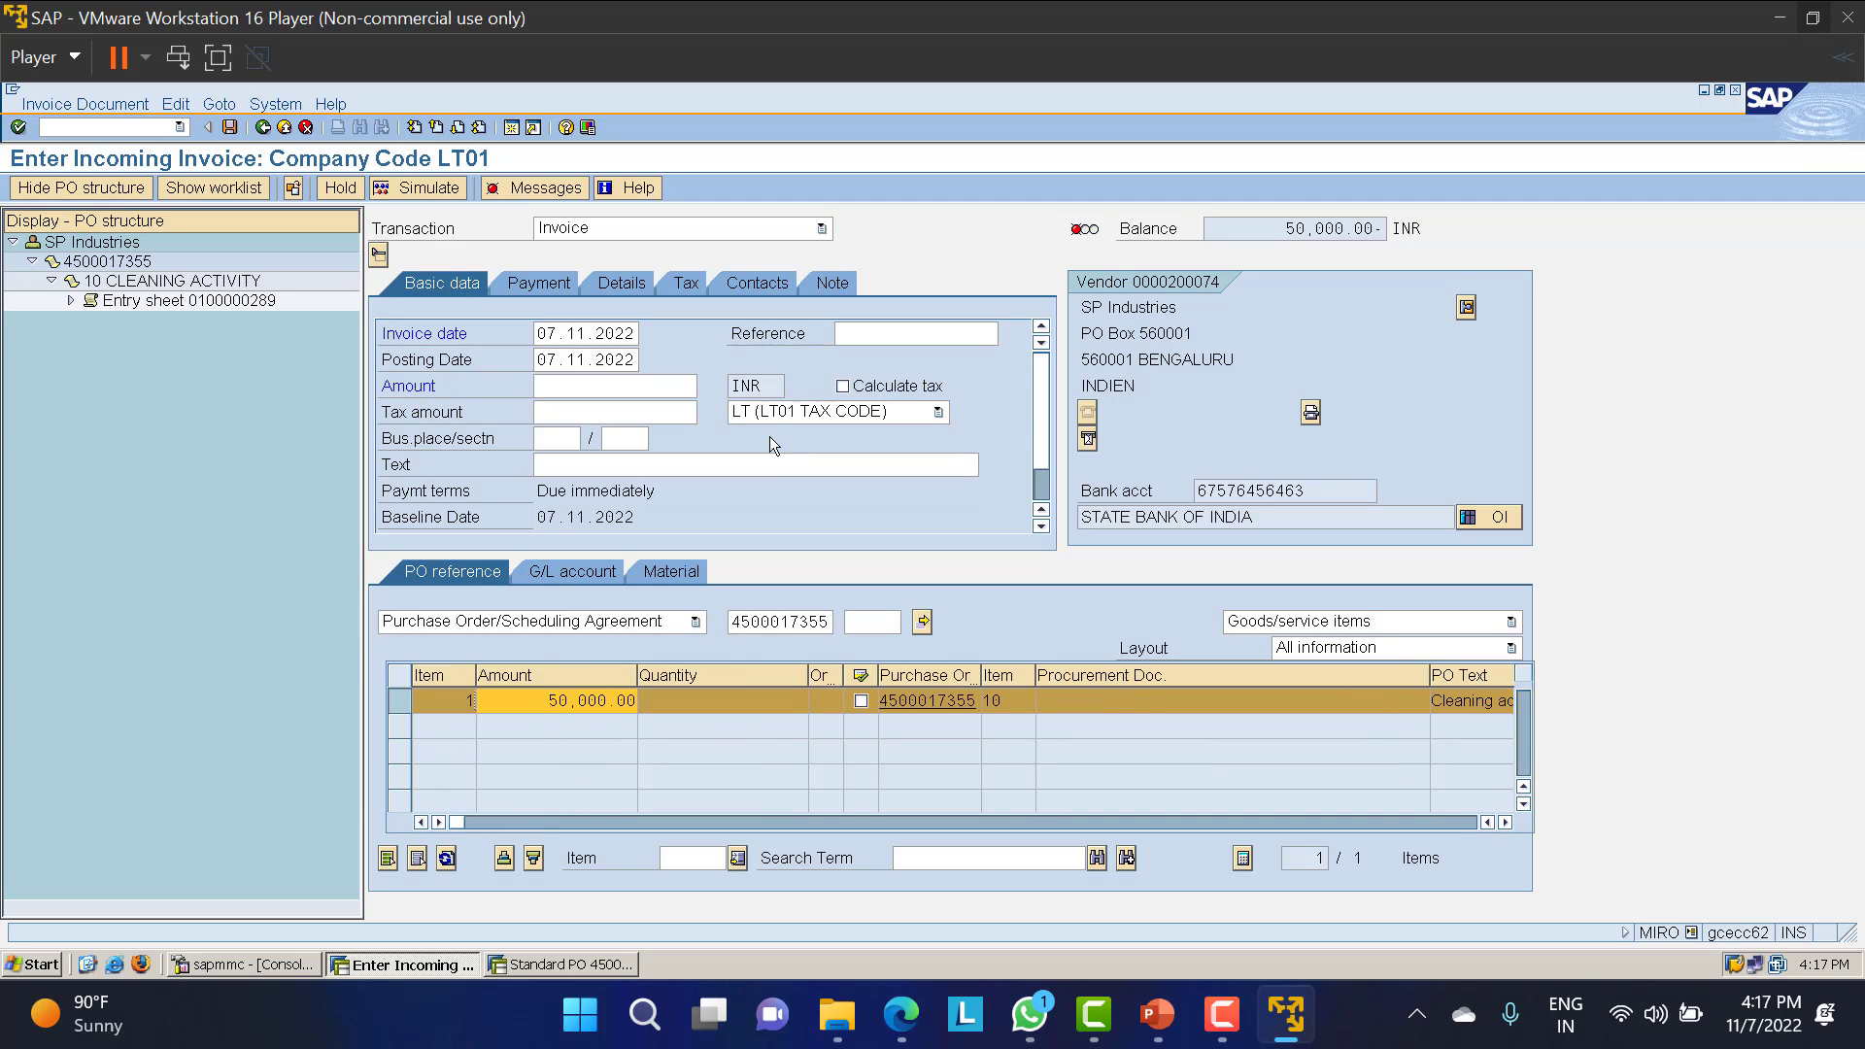
Set the invoice amount to 50000 INR.
left_click(602, 392)
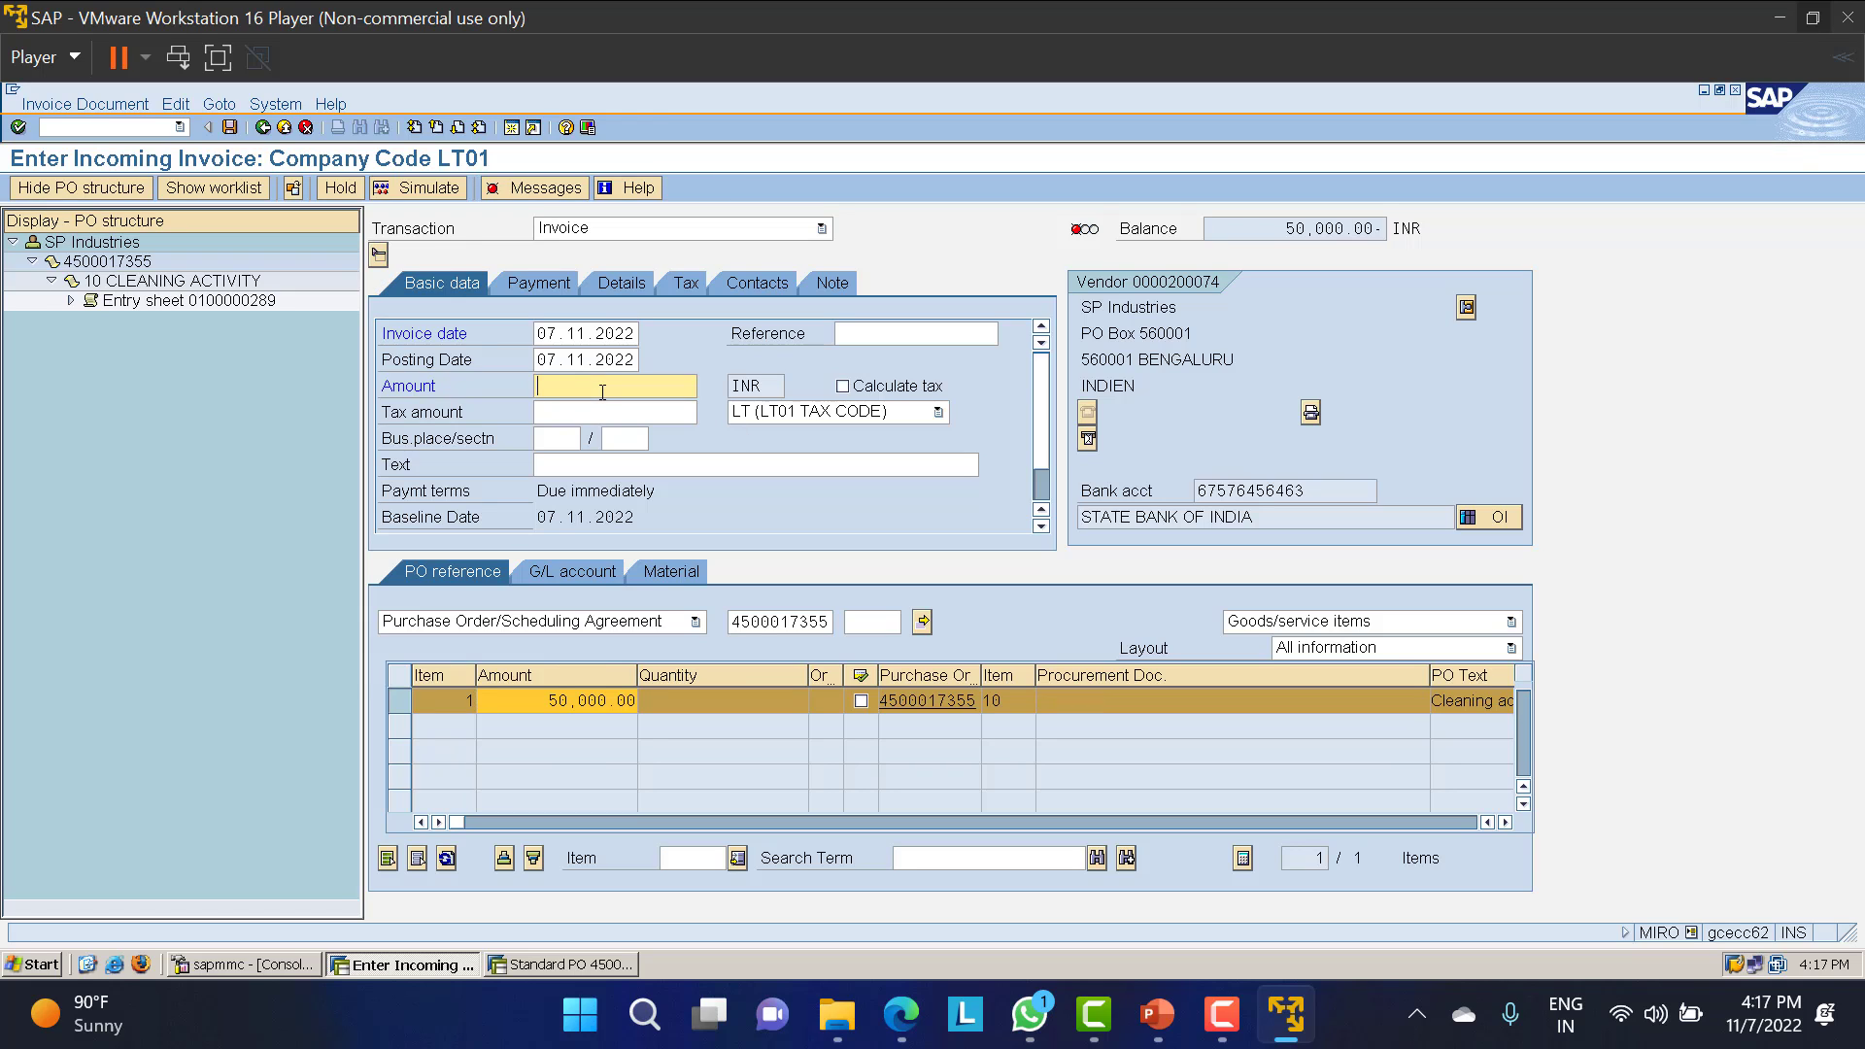
type("50000")
key("Return")
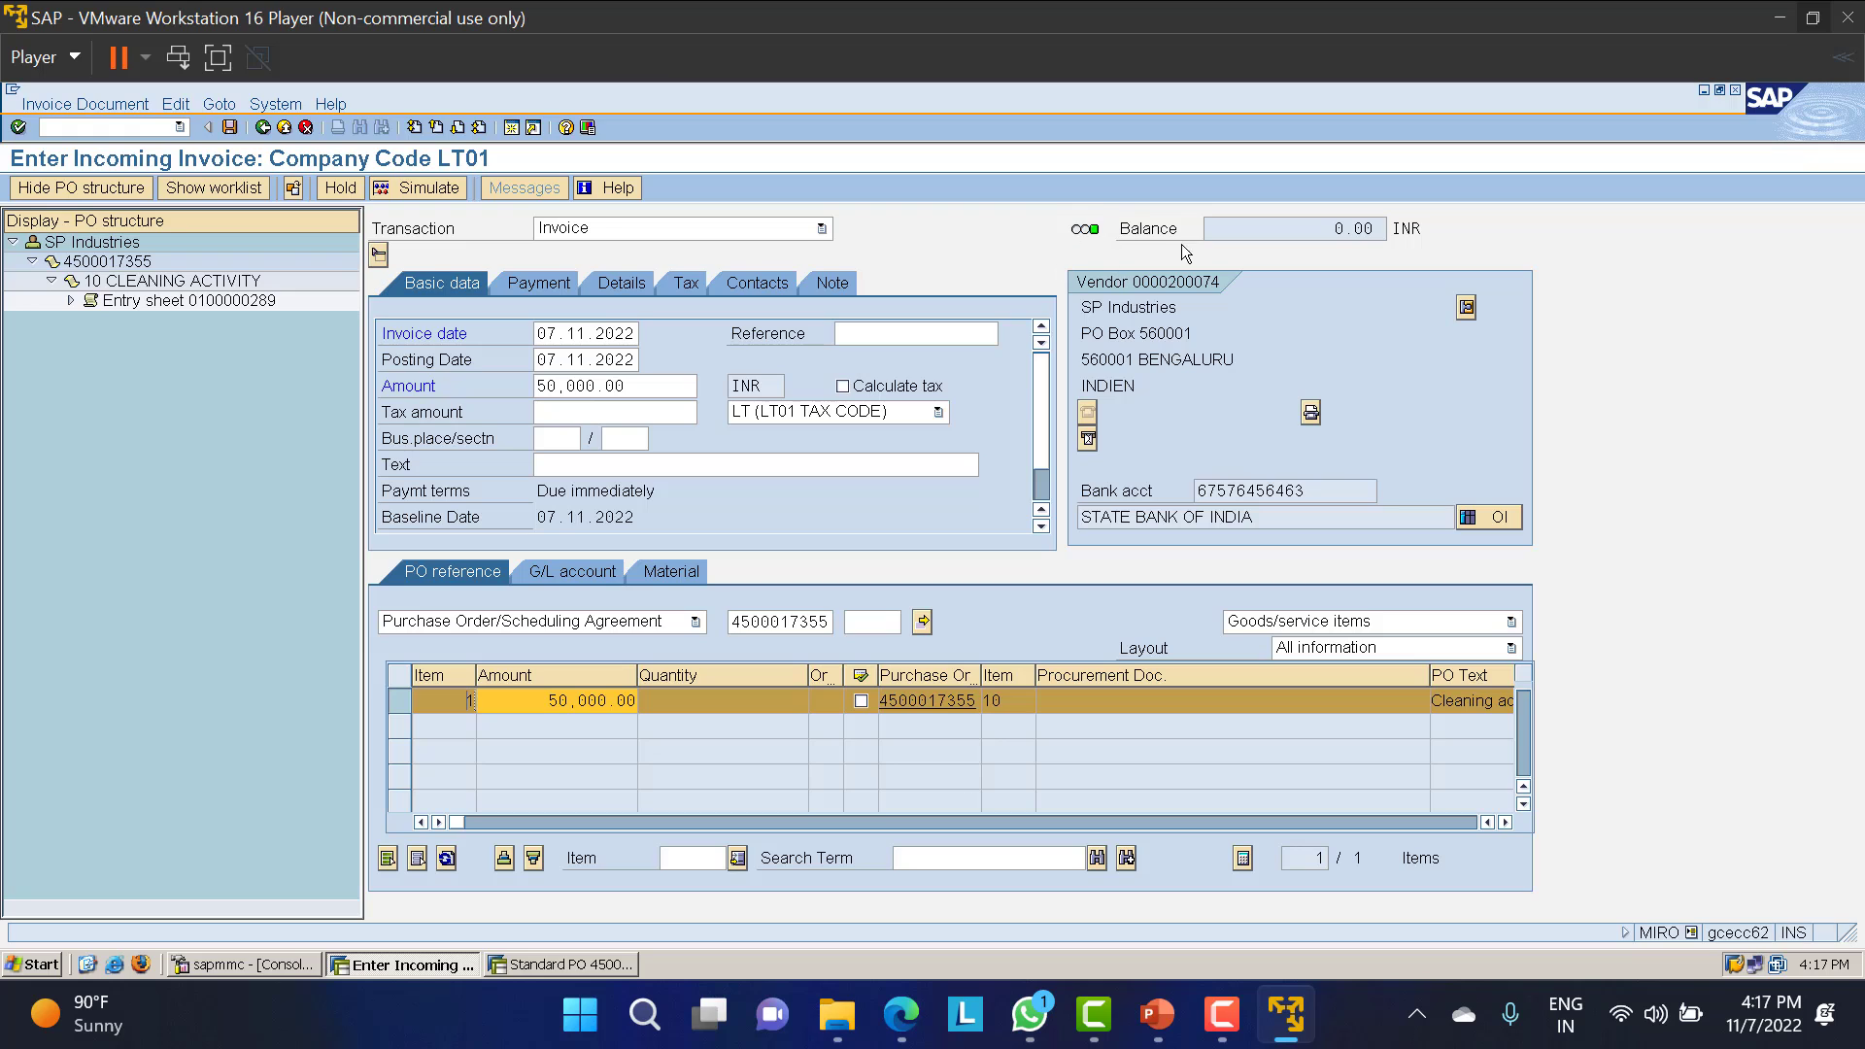
Simulate the incoming invoice, check its account lines, and post the document.
left_click(423, 189)
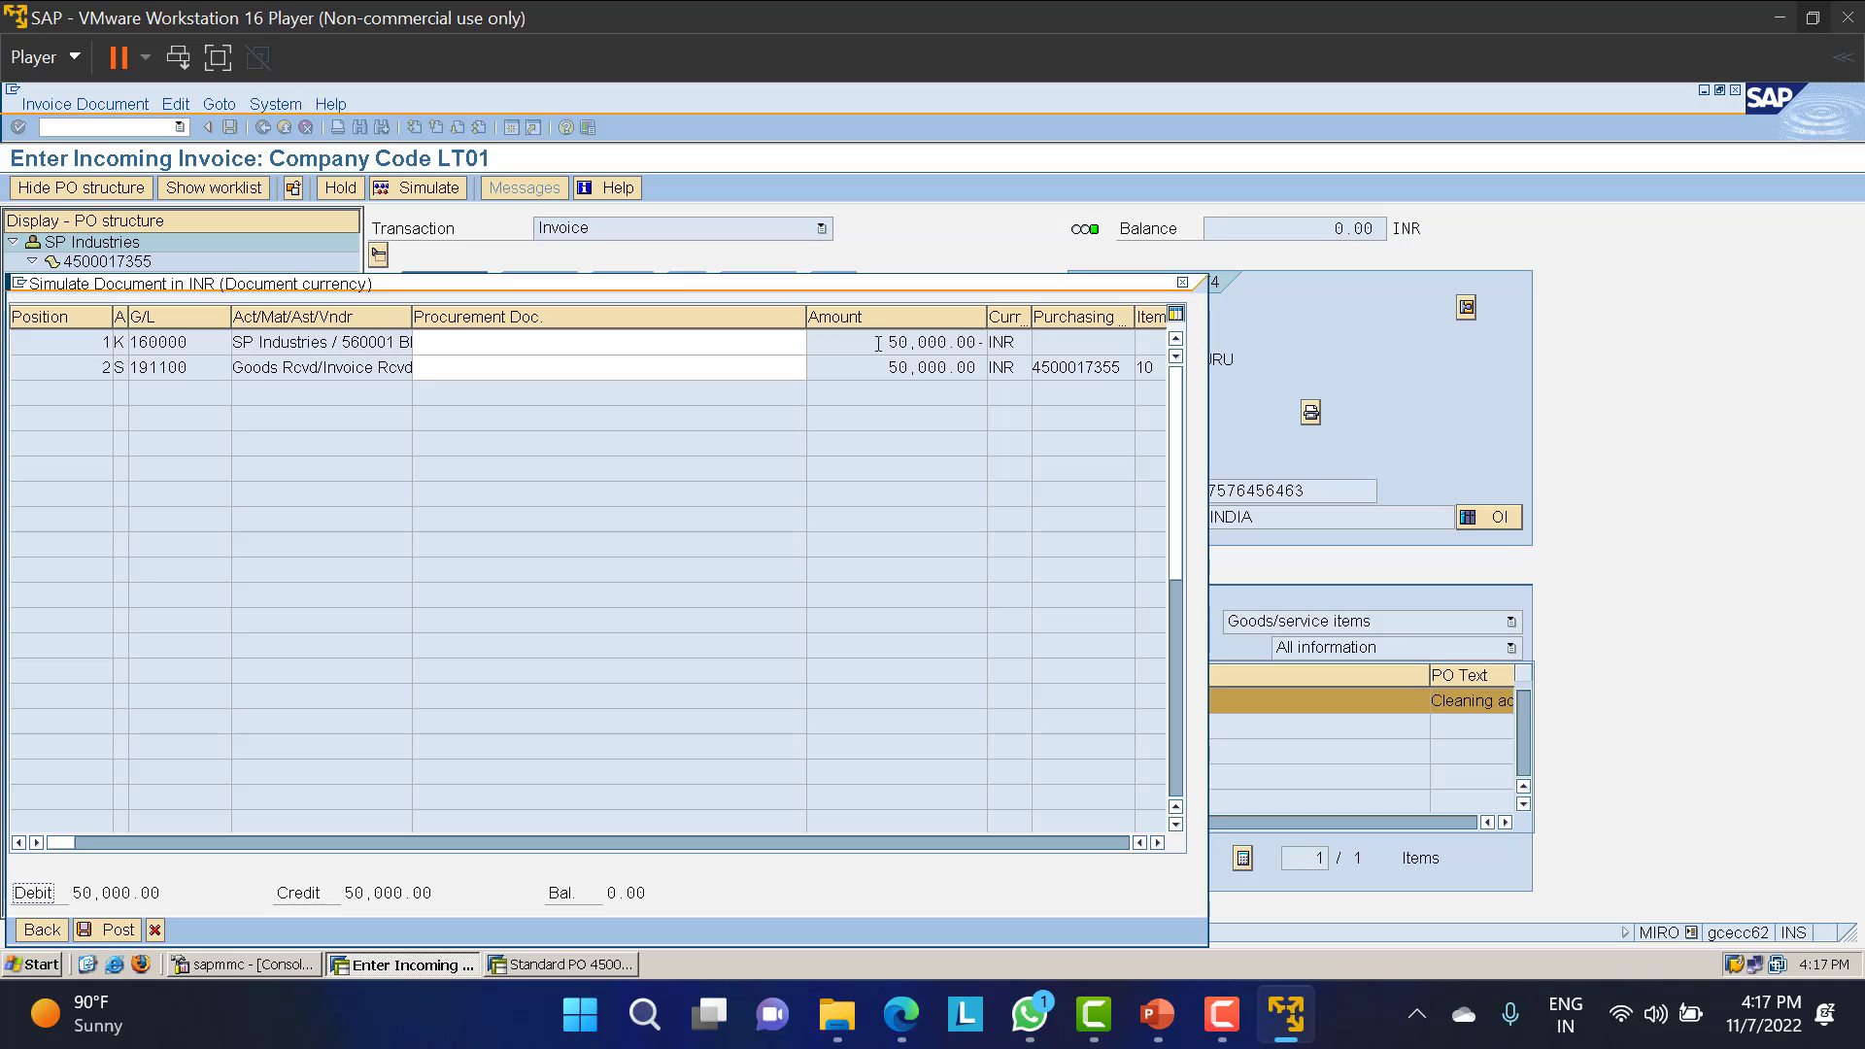
left_click(270, 371)
left_click(117, 930)
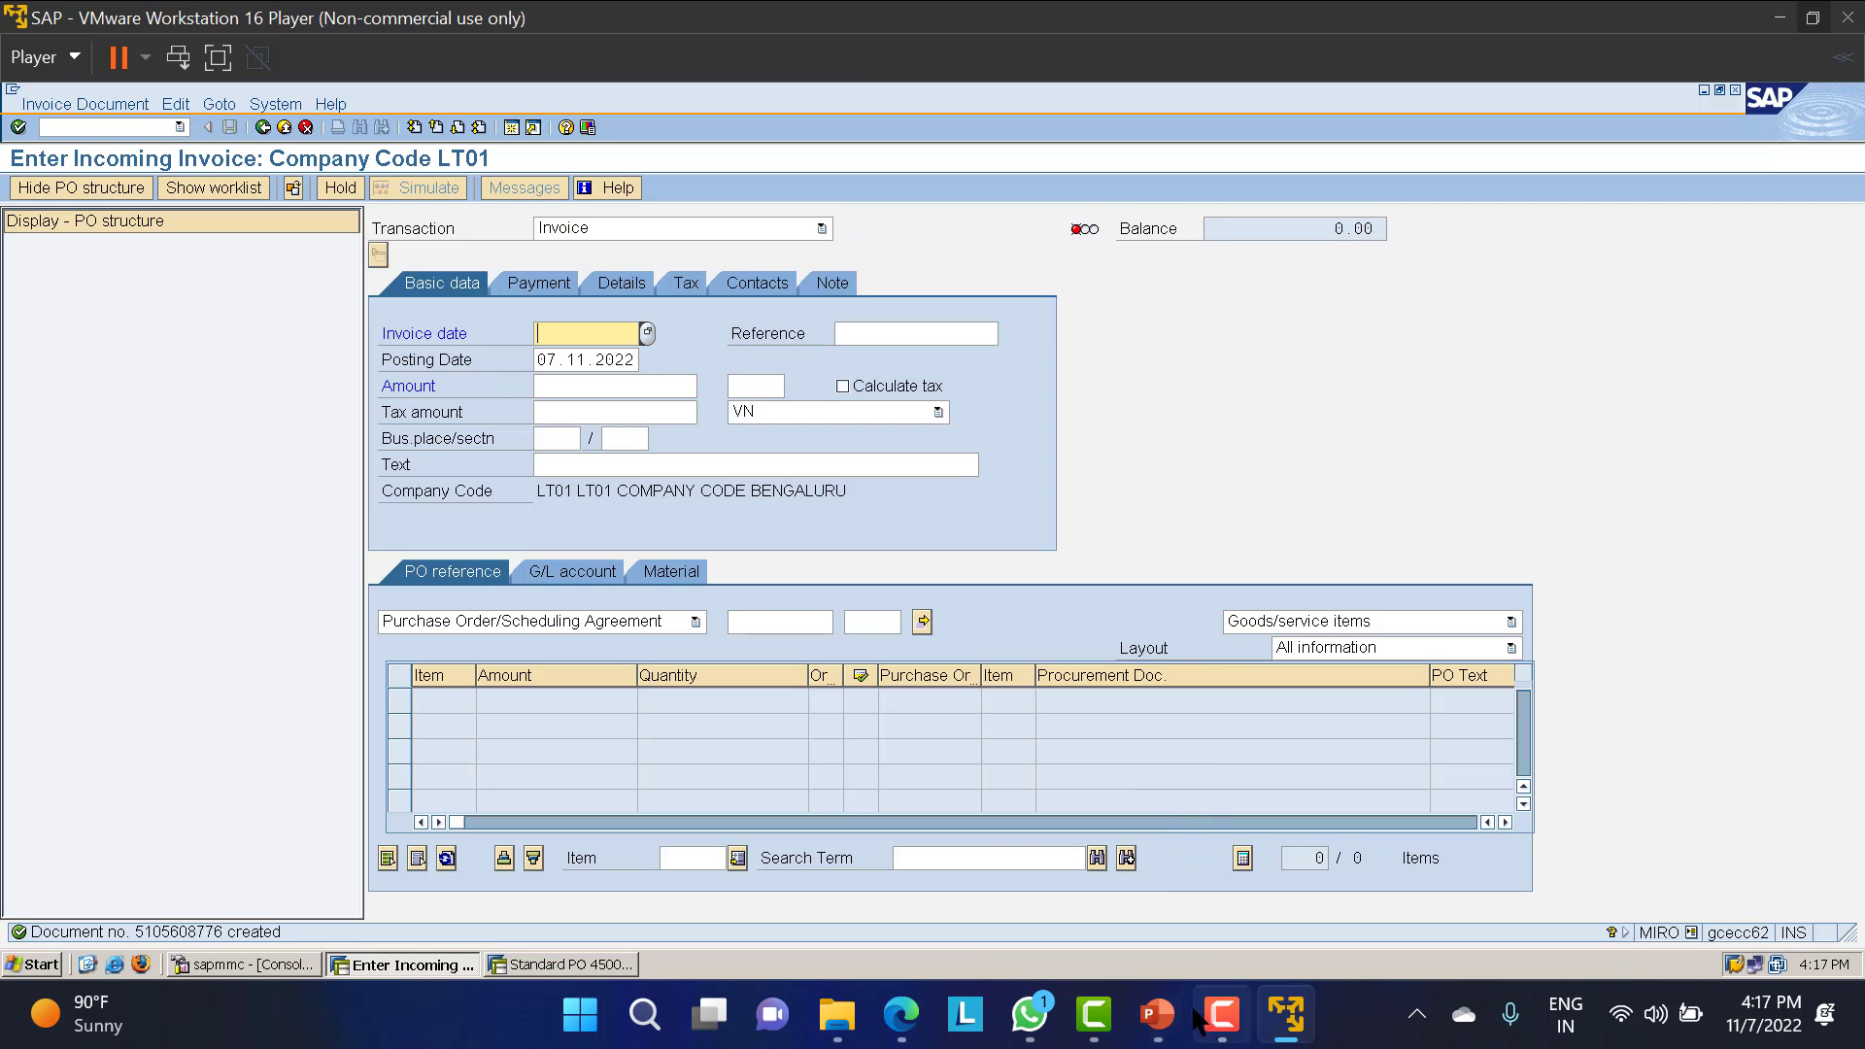
Switch to the SERVICE MASTER slide in PowerPoint.
left_click(1156, 1013)
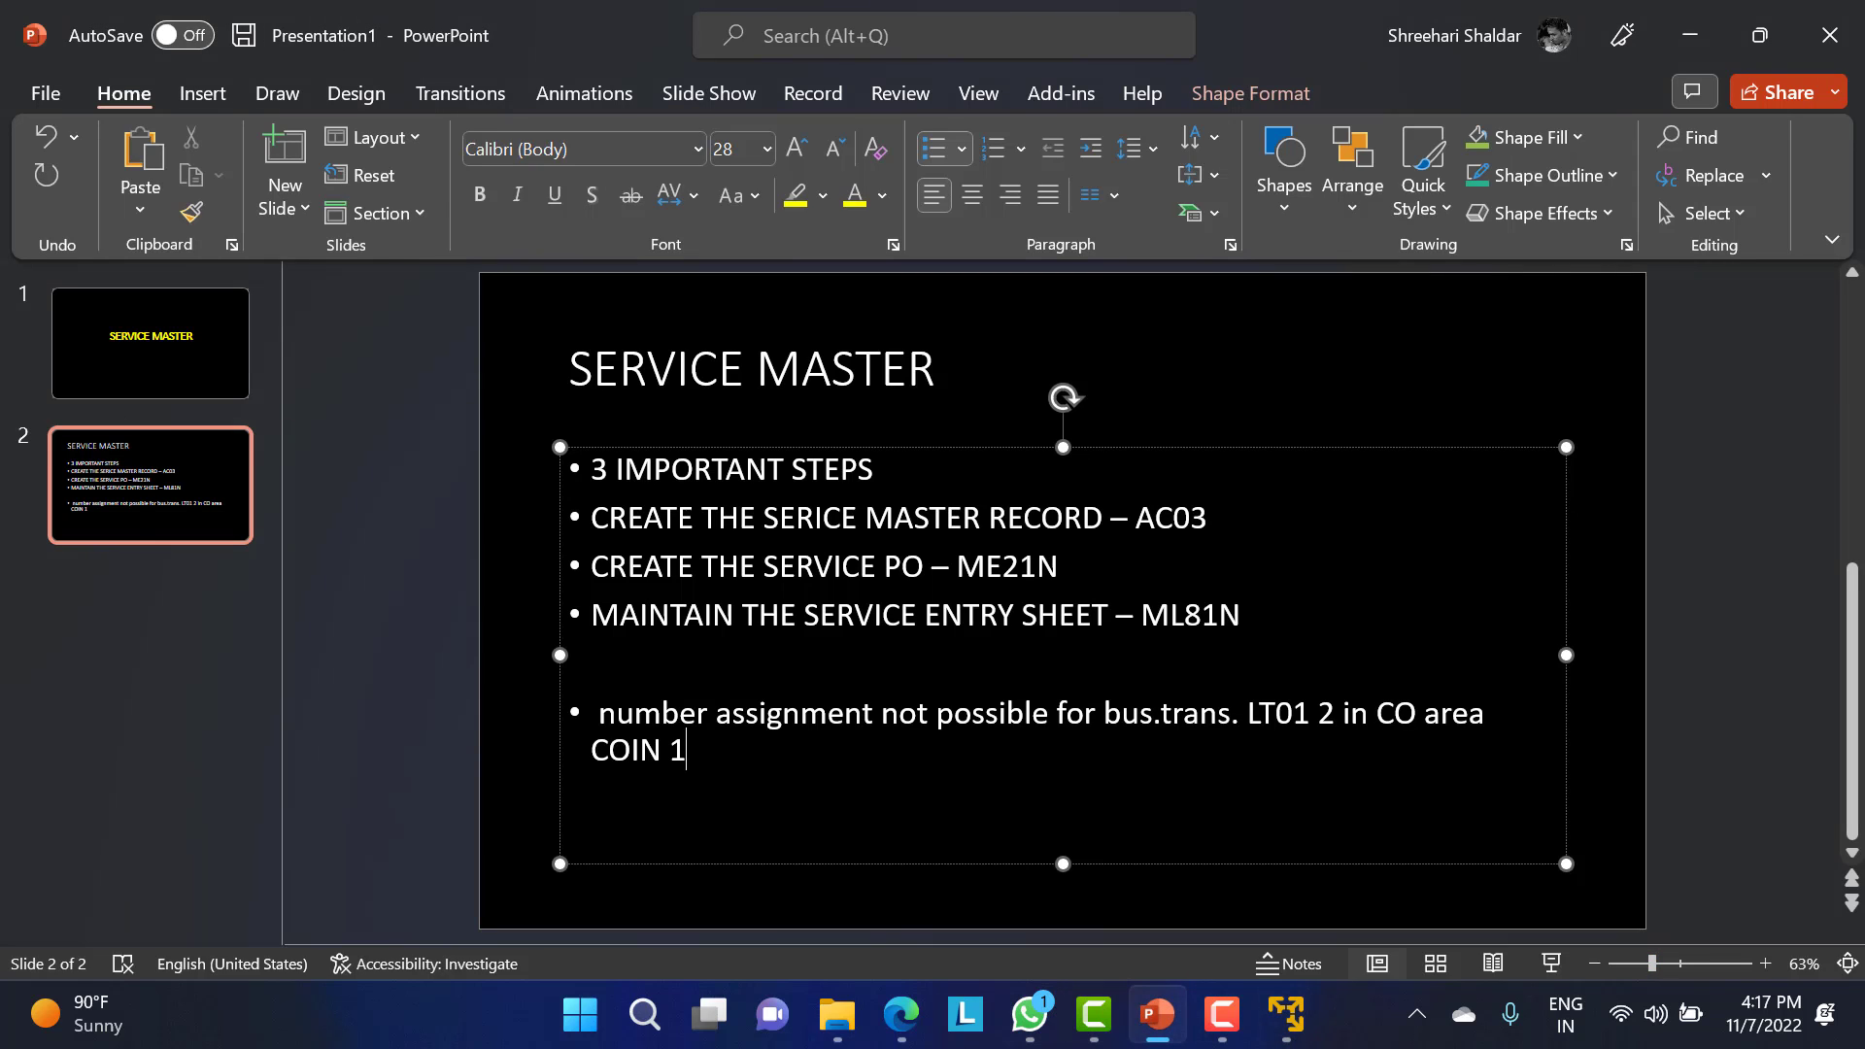